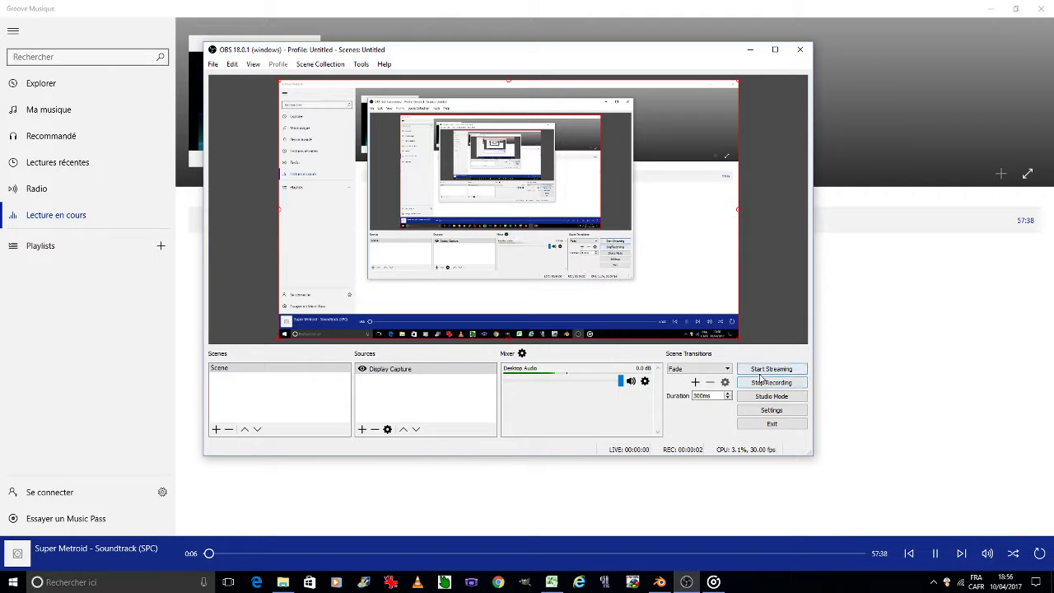
Minimize OBS and bring Blender with lantern.blend to the front.
left_click(750, 51)
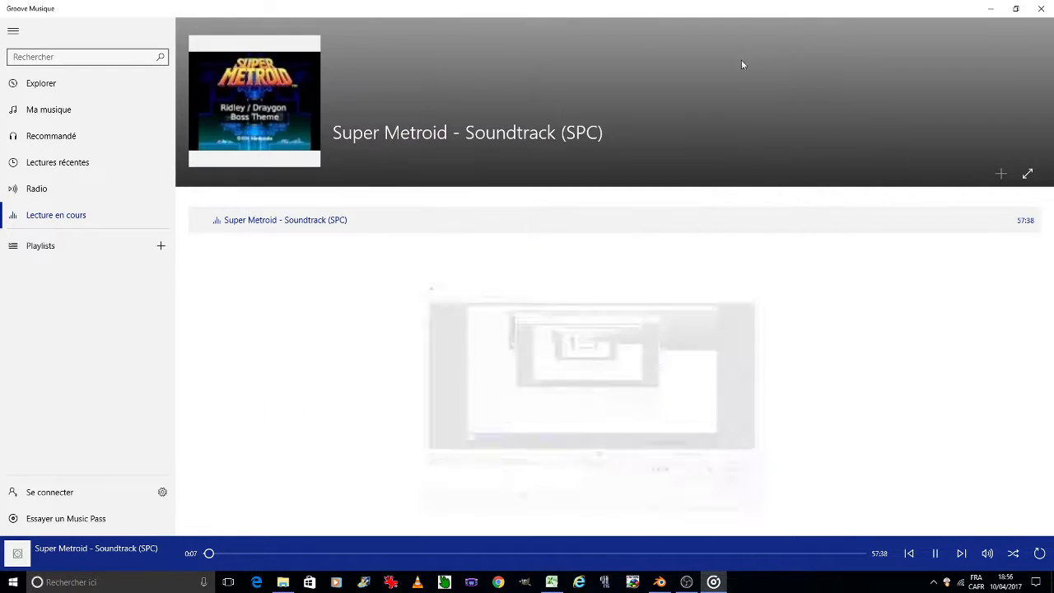
left_click(660, 582)
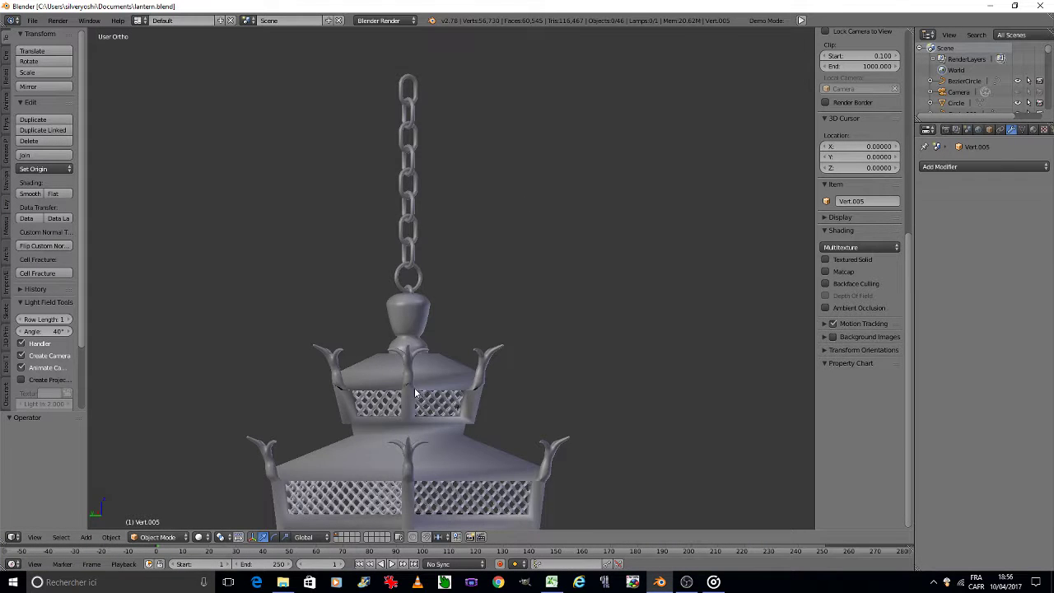
Zoom in on the lantern's upper tier and select the roof.
scroll(412, 387, "up", 8)
scroll(406, 380, "up", 2)
scroll(427, 376, "down", 2)
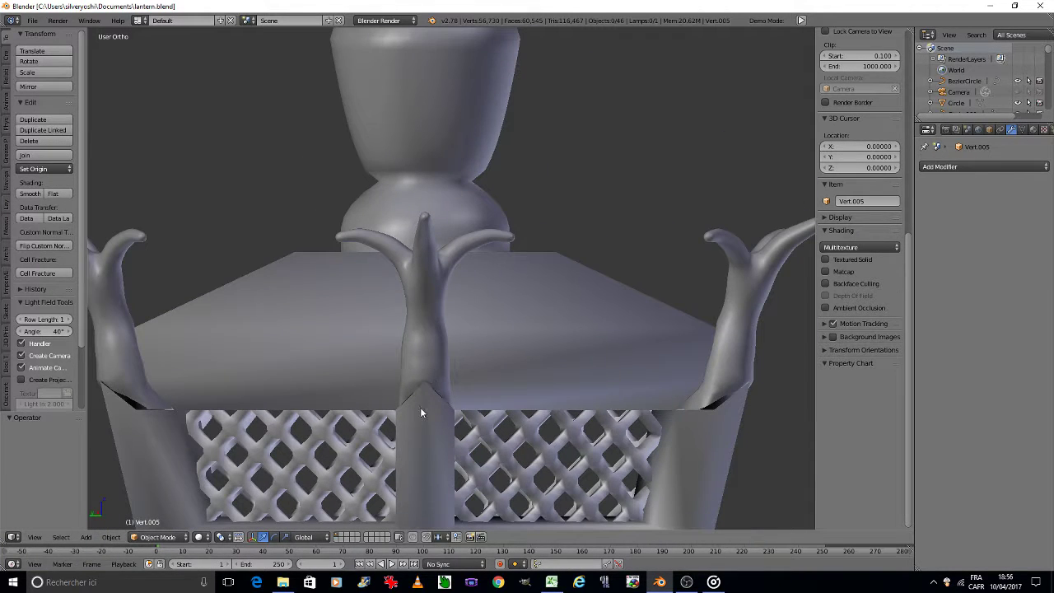
right_click(422, 408)
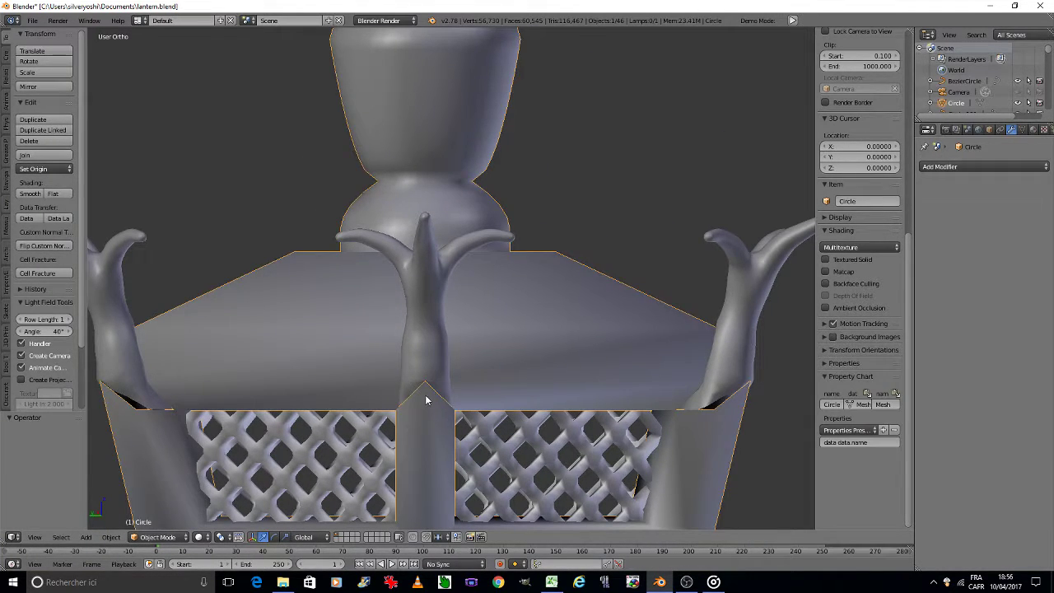
middle_click_drag(425, 402, 426, 392)
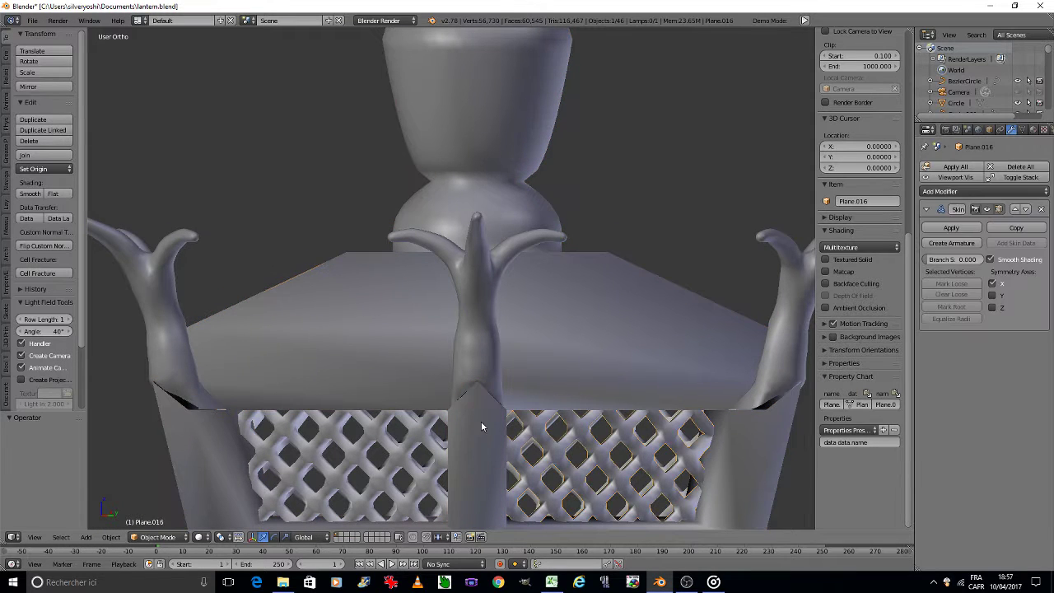
Add the central horn ornament, keep the roof active, and join them with Ctrl+J.
right_click(480, 334, "shift")
scroll(479, 334, "down", 5)
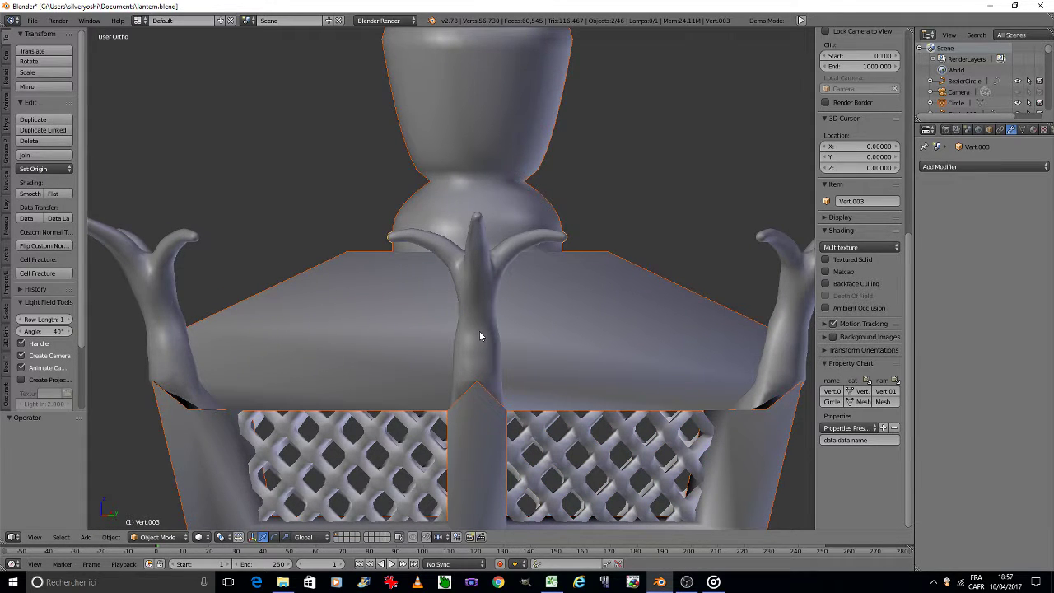
scroll(426, 251, "up", 3)
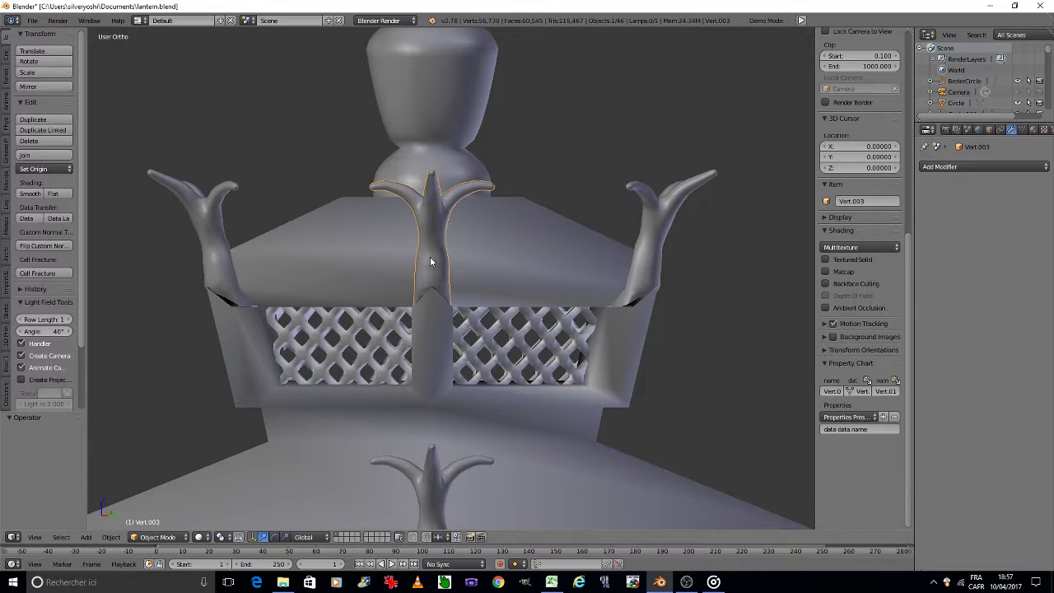
right_click(429, 331, "shift")
key("ctrl+j")
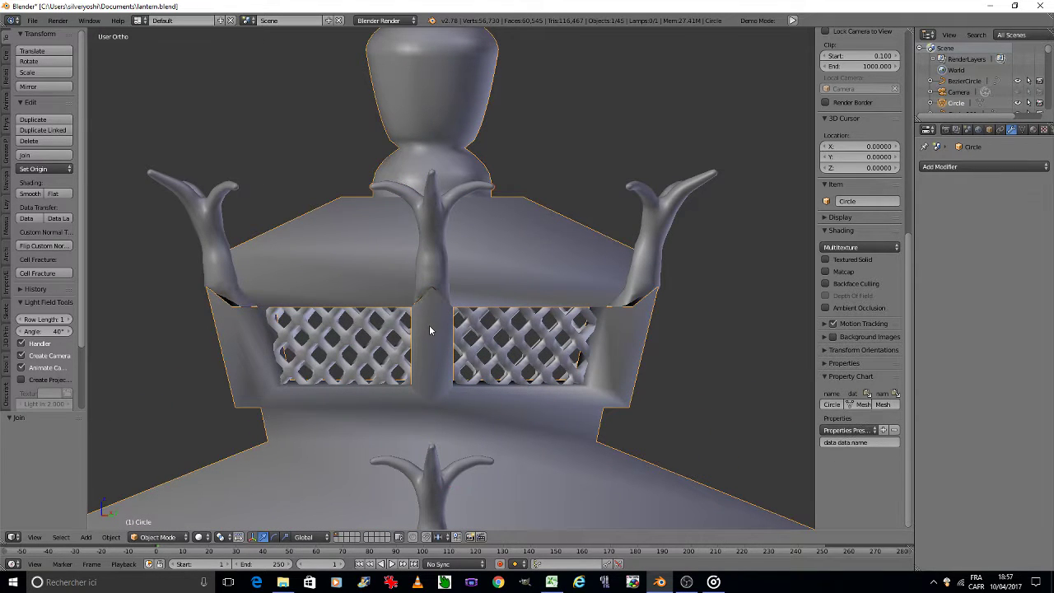
key("Tab")
Enter Edit Mode on the joined roof mesh and switch to vertex select mode.
left_click(478, 321)
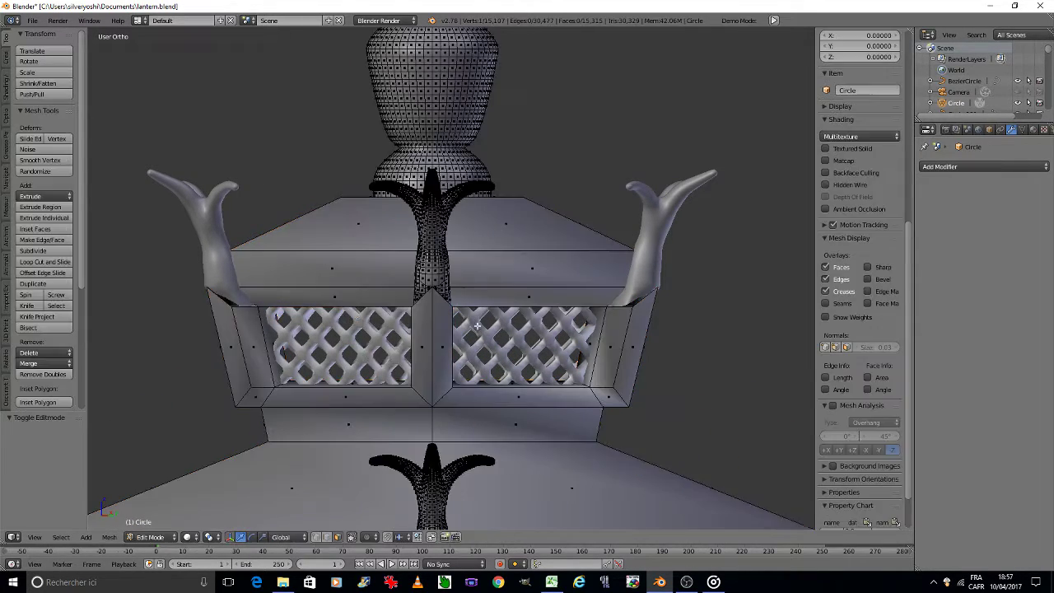
scroll(439, 315, "up", 2)
scroll(433, 305, "up", 3)
scroll(422, 254, "up", 3)
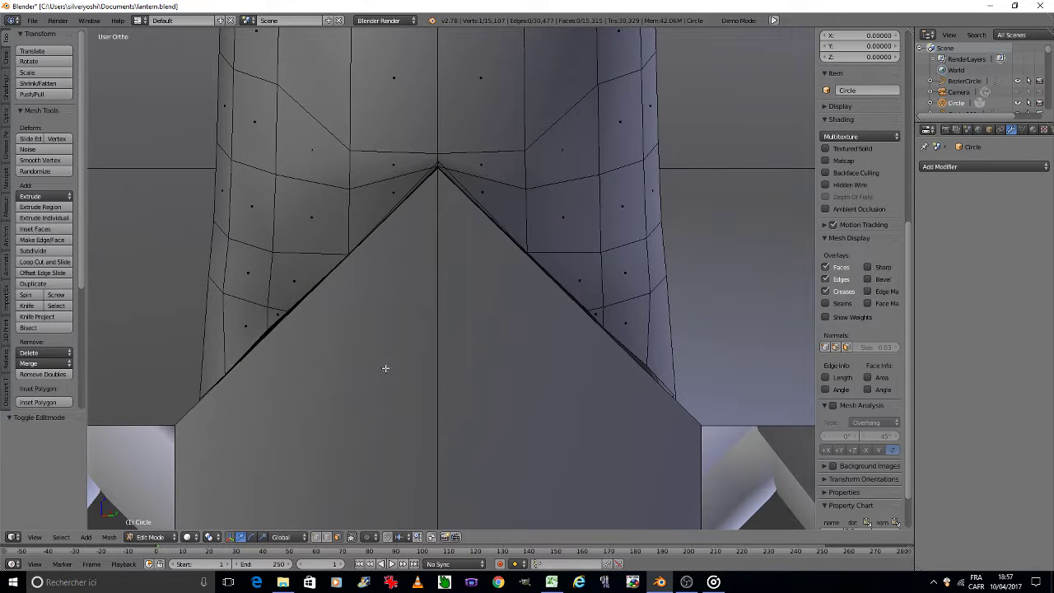
left_click(317, 537)
Select the apex and left diagonal seam vertices, try filling a face, then undo it.
right_click(435, 169)
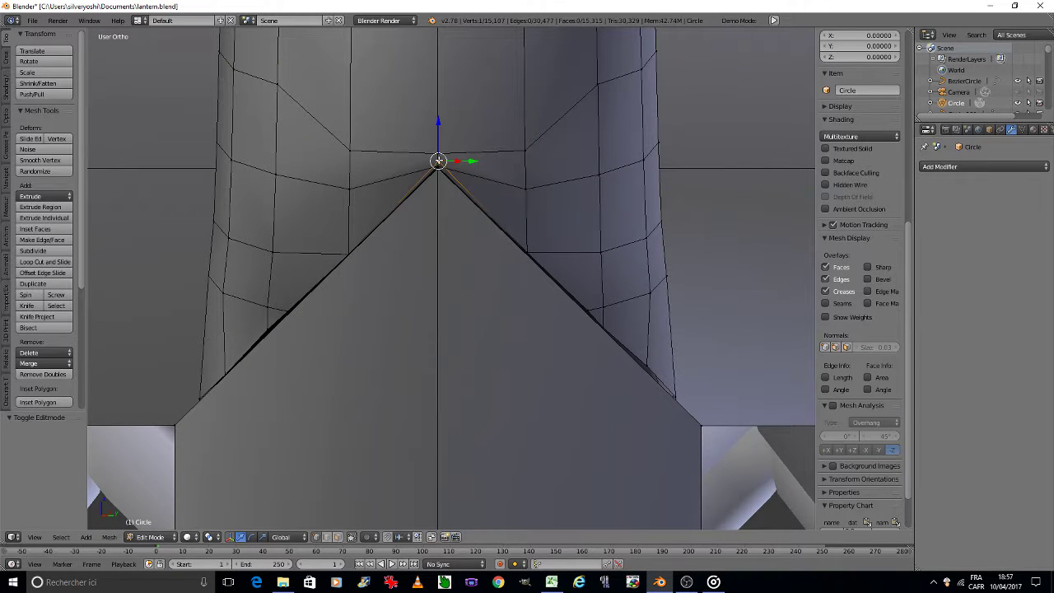
right_click(440, 165, "shift")
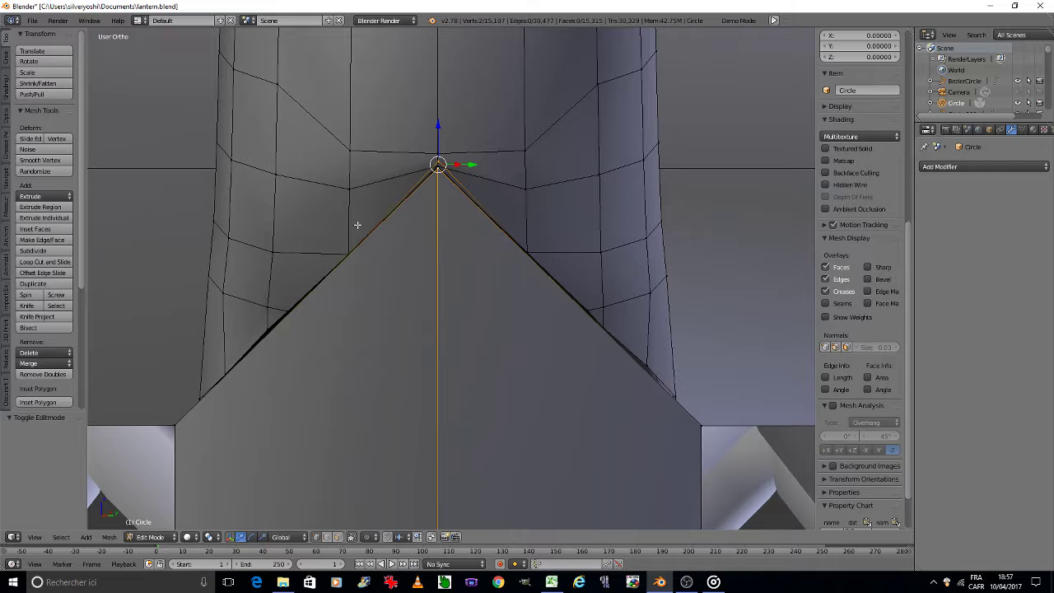
right_click(355, 243, "shift")
right_click(285, 314, "shift")
right_click(266, 323, "shift")
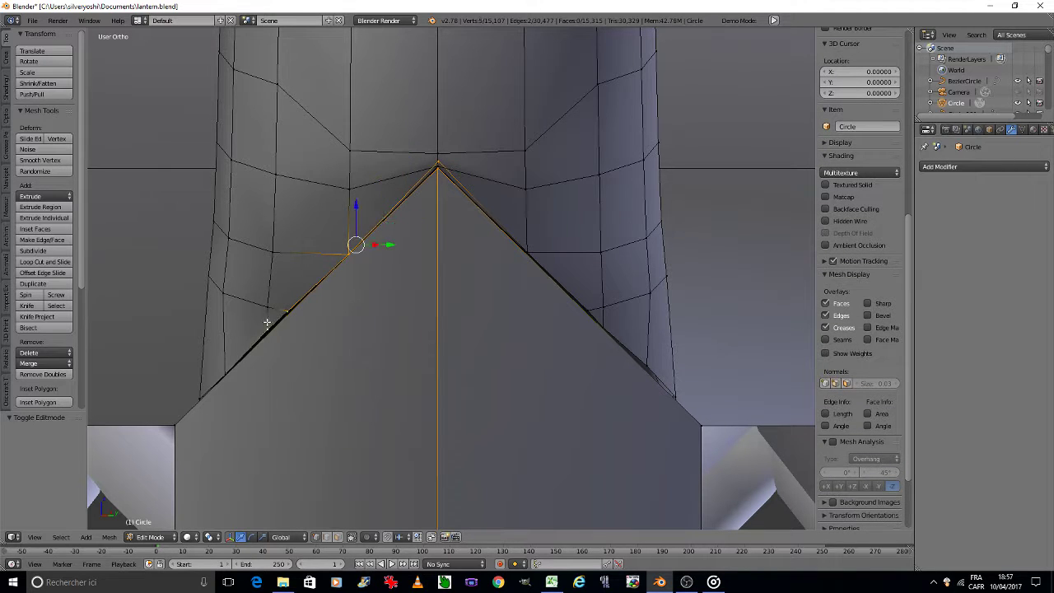
right_click(227, 369, "shift")
right_click(203, 394, "shift")
right_click(177, 424, "shift")
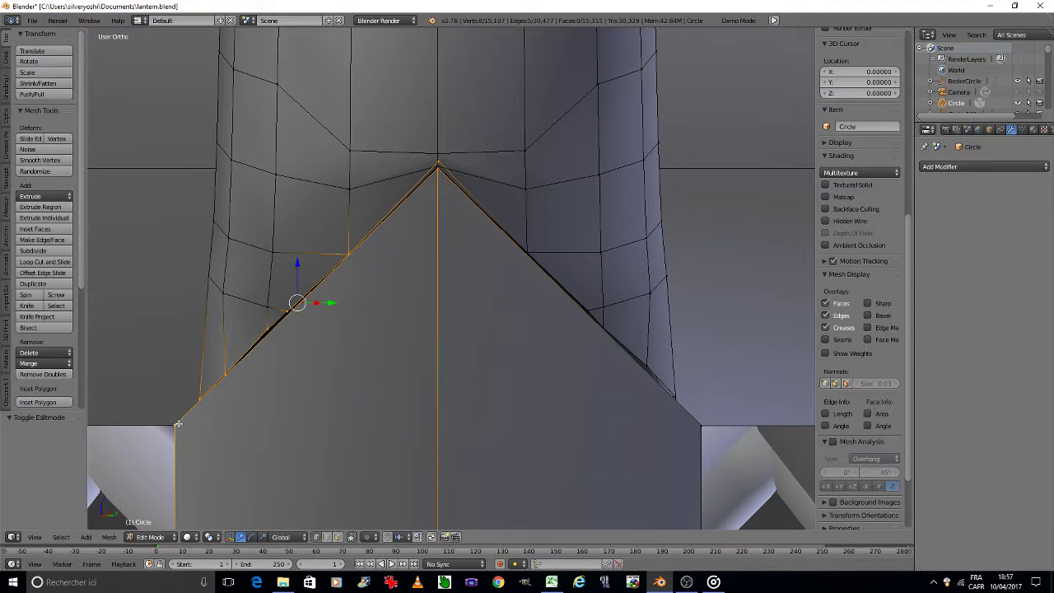
key("f")
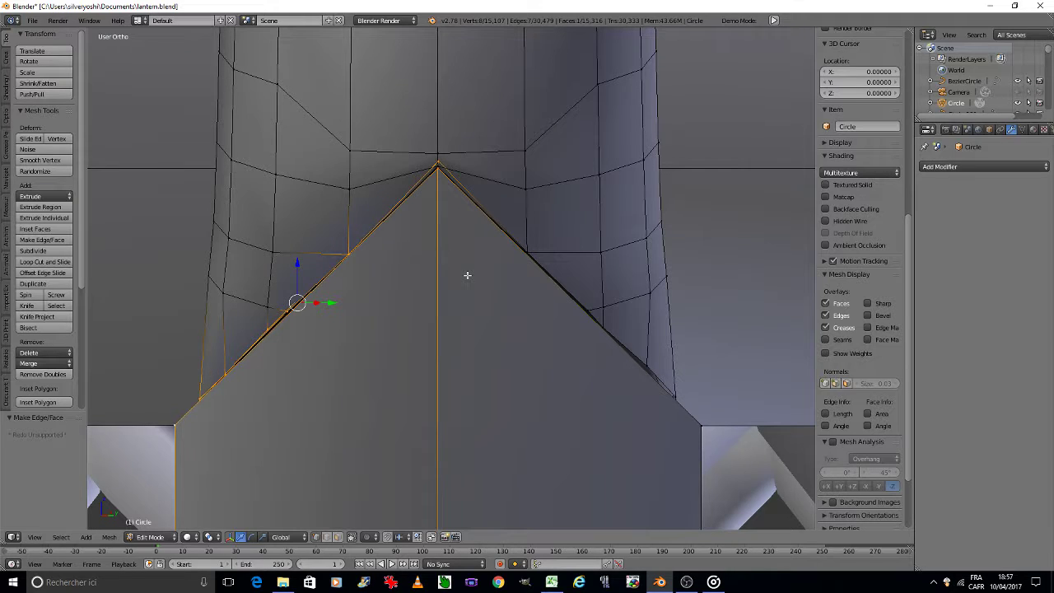
key("ctrl+z")
Reframe the view and select only the top vertex at the seam's peak.
scroll(396, 284, "down", 2)
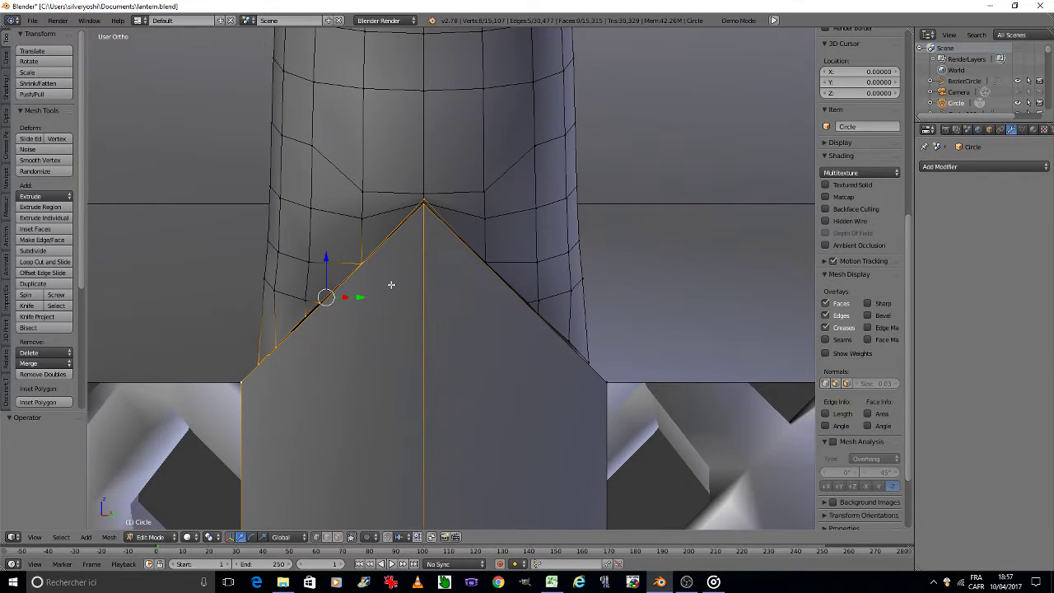
key("KP_8")
scroll(378, 235, "down", 4)
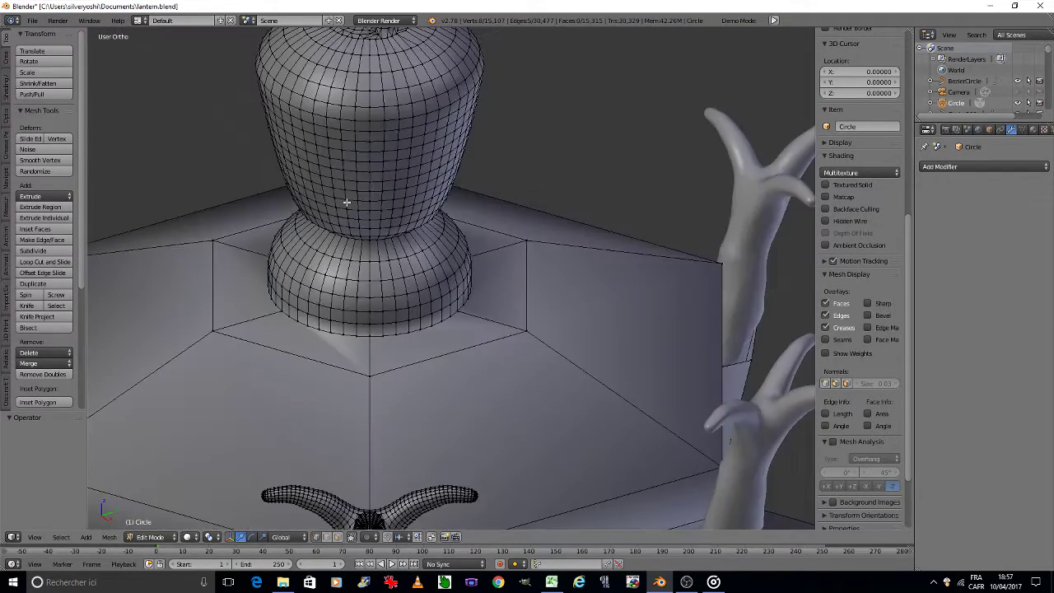
scroll(362, 346, "down", 2)
scroll(435, 254, "up", 3)
scroll(458, 239, "up", 3)
scroll(458, 240, "up", 2)
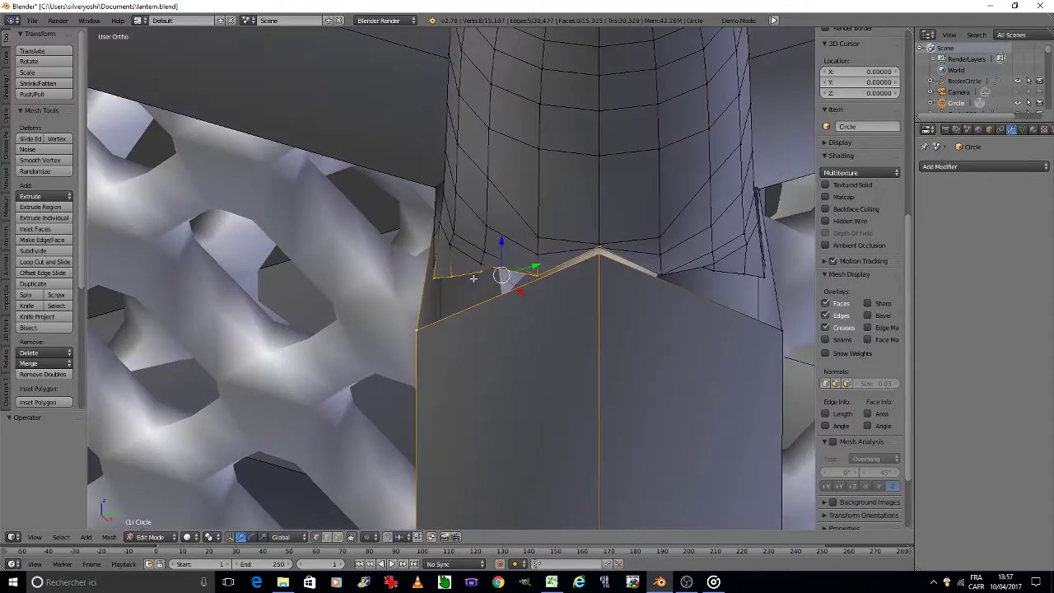
scroll(486, 263, "up", 2)
scroll(513, 285, "up", 2)
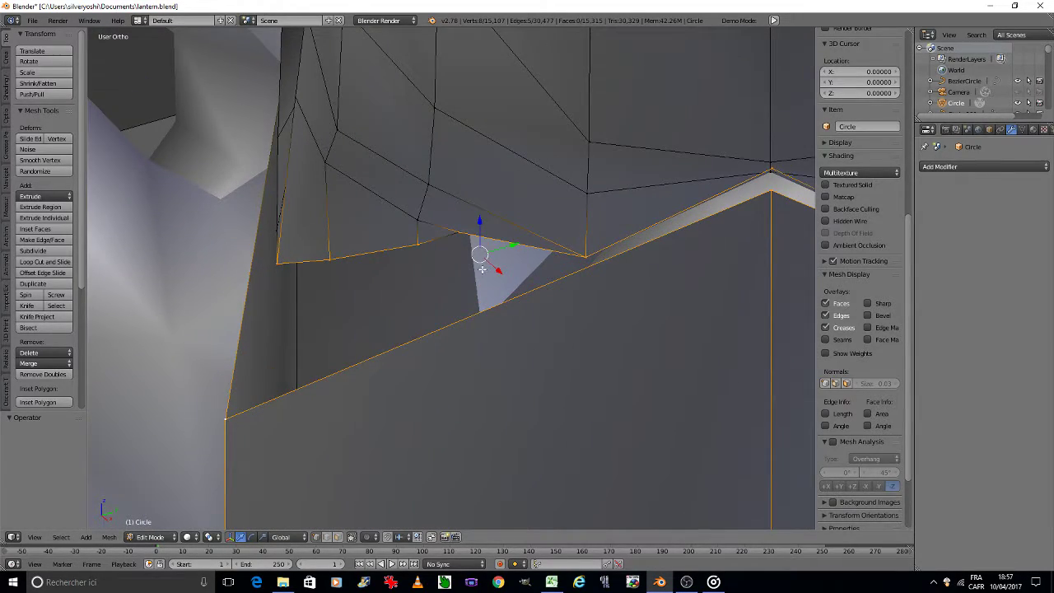
right_click(459, 242, "shift")
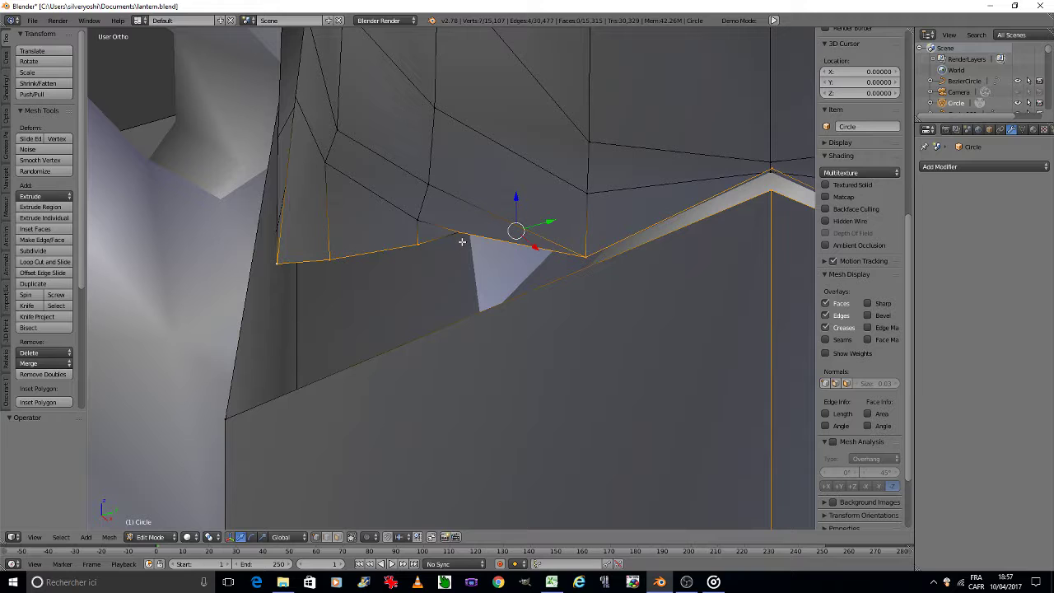
middle_click_drag(710, 240, 424, 262, "shift")
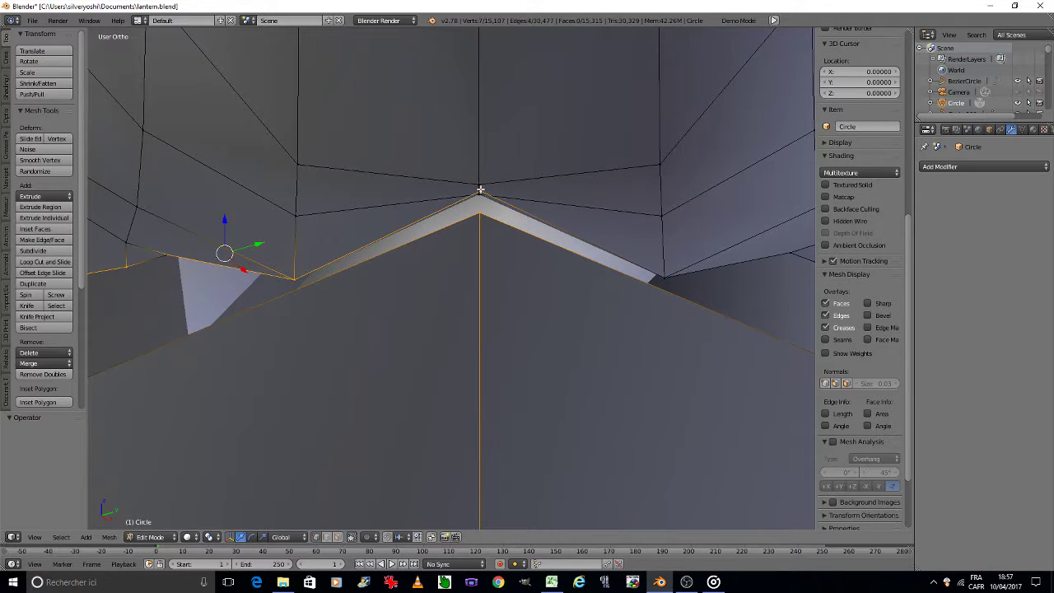
right_click(480, 191)
Try deleting the top seam vertex, undo, then nudge it slightly down along Z.
key("x")
left_click(518, 173)
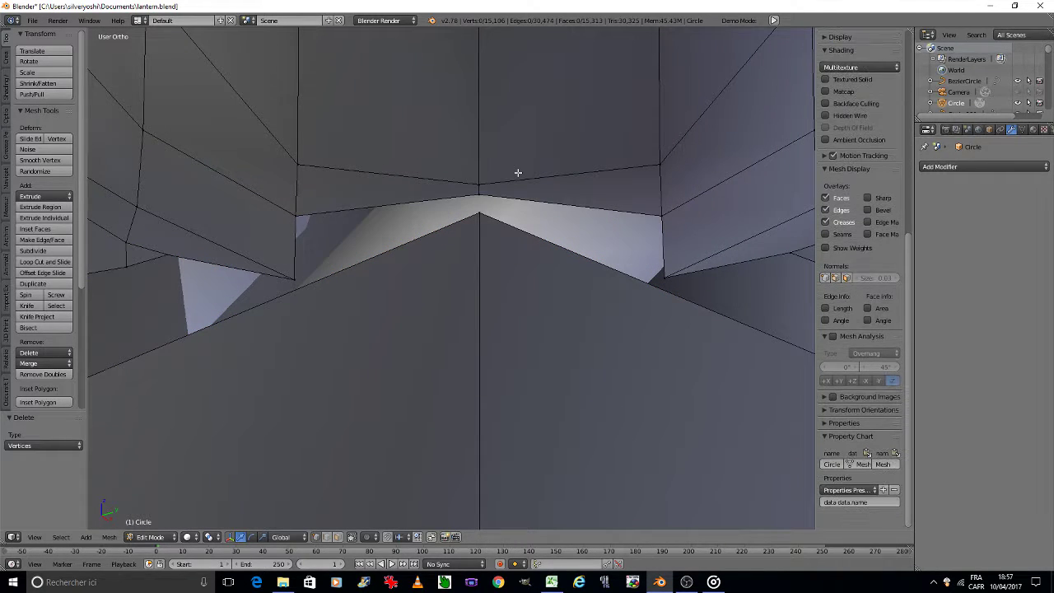
key("ctrl+z")
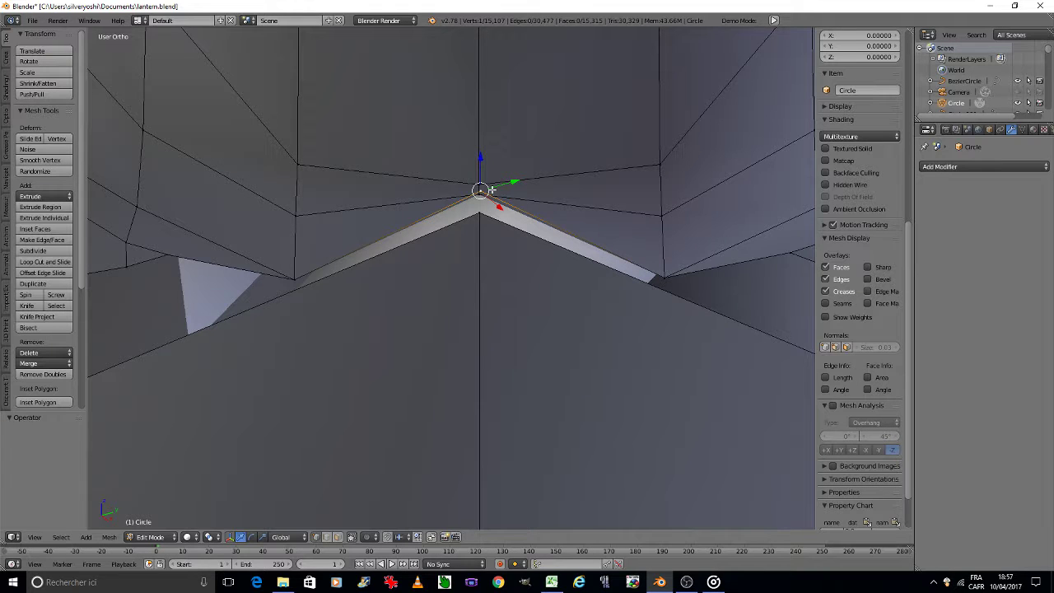
key("g")
key("z")
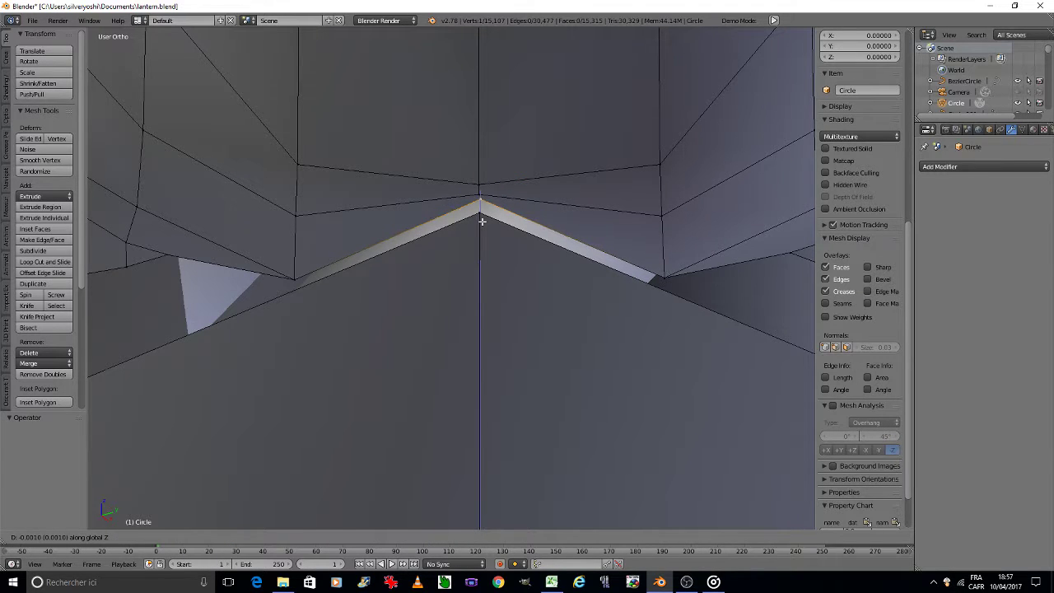
left_click(481, 216)
Select seam vertices along the lower edge, try filling a face, then undo it.
right_click(298, 278, "shift")
middle_click_drag(299, 278, 434, 226)
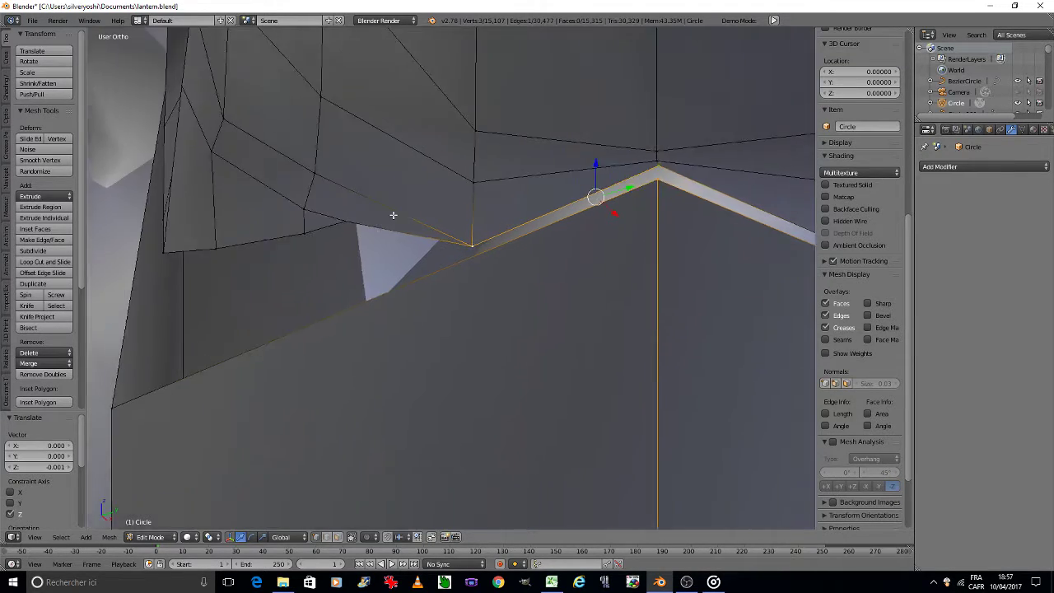
right_click(453, 206, "shift")
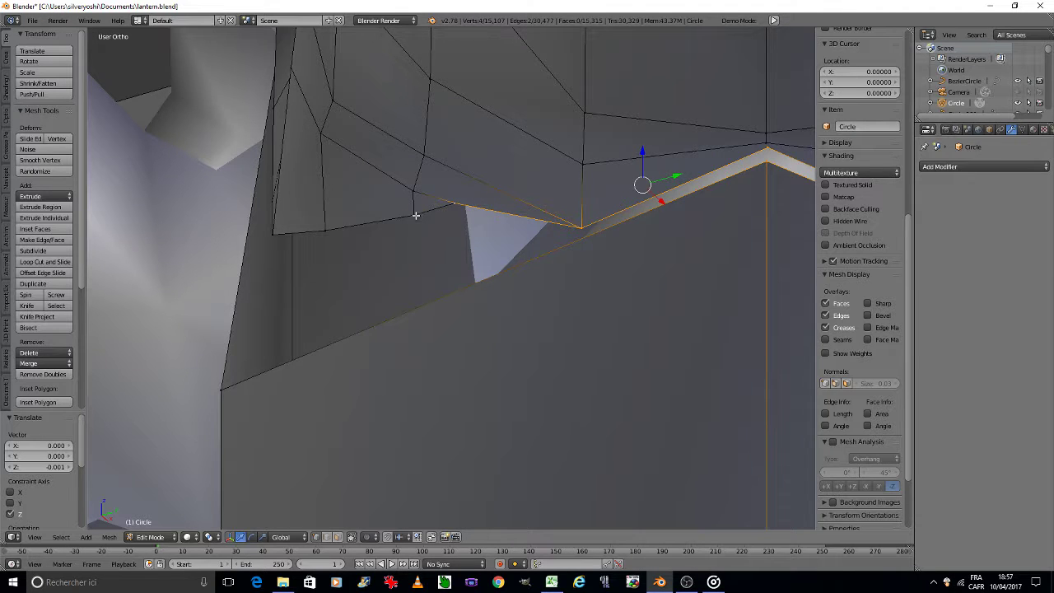
right_click(413, 216, "shift")
right_click(324, 230, "shift")
right_click(276, 232, "shift")
right_click(219, 386, "shift")
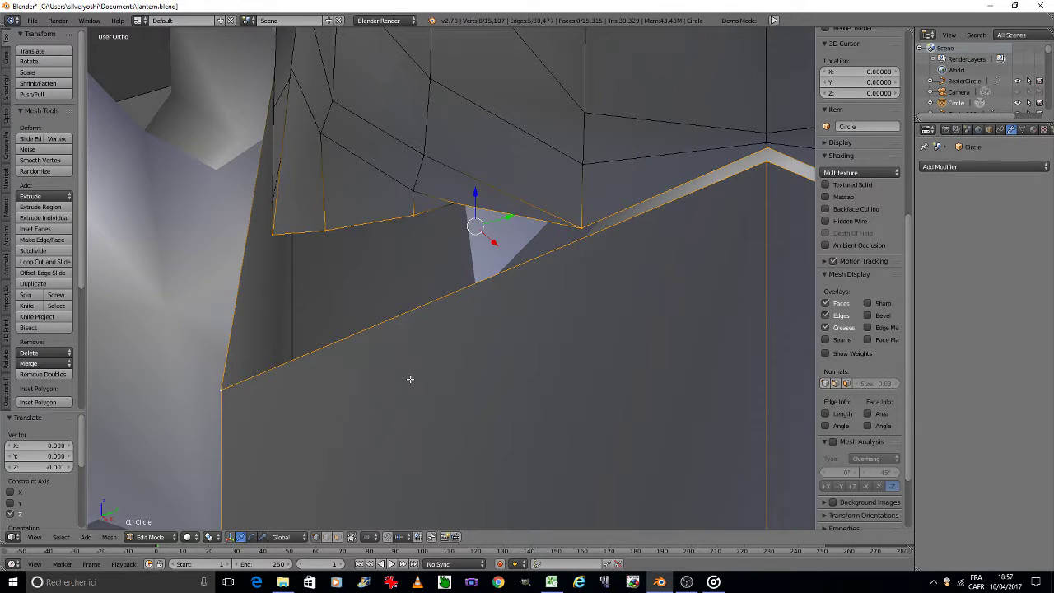
key("f")
key("ctrl+z")
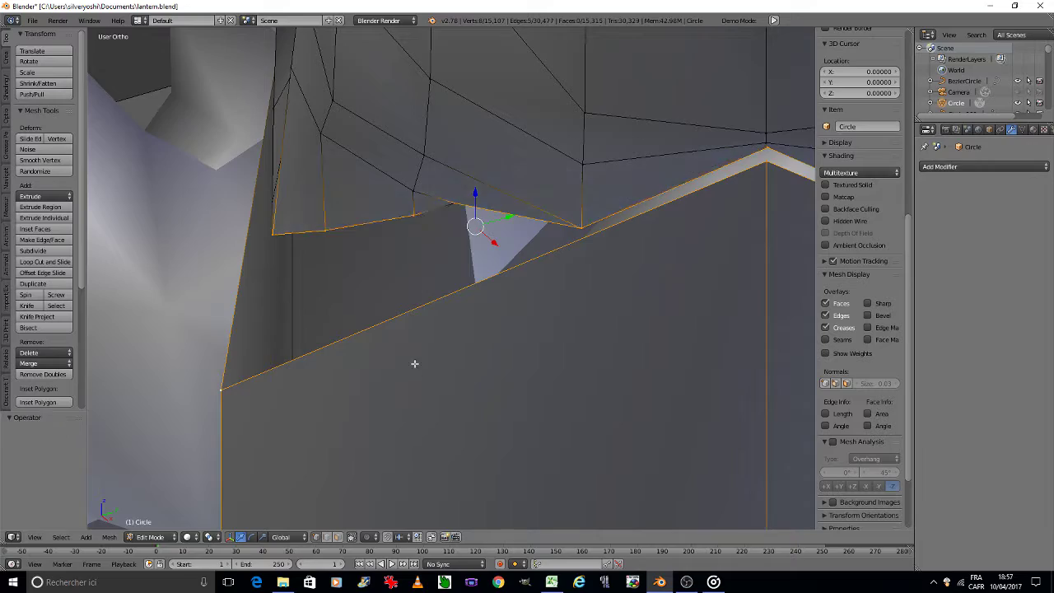
Orbit to another corner post, zoom in, and select the single vertex at the horn-base seam.
scroll(414, 362, "down", 3)
mouse_move(415, 353)
middle_mouse_down()
mouse_move(723, 219)
mouse_move(616, 258)
mouse_move(522, 261)
middle_mouse_up()
scroll(616, 259, "up", 3)
scroll(638, 277, "up", 2)
scroll(491, 245, "up", 3)
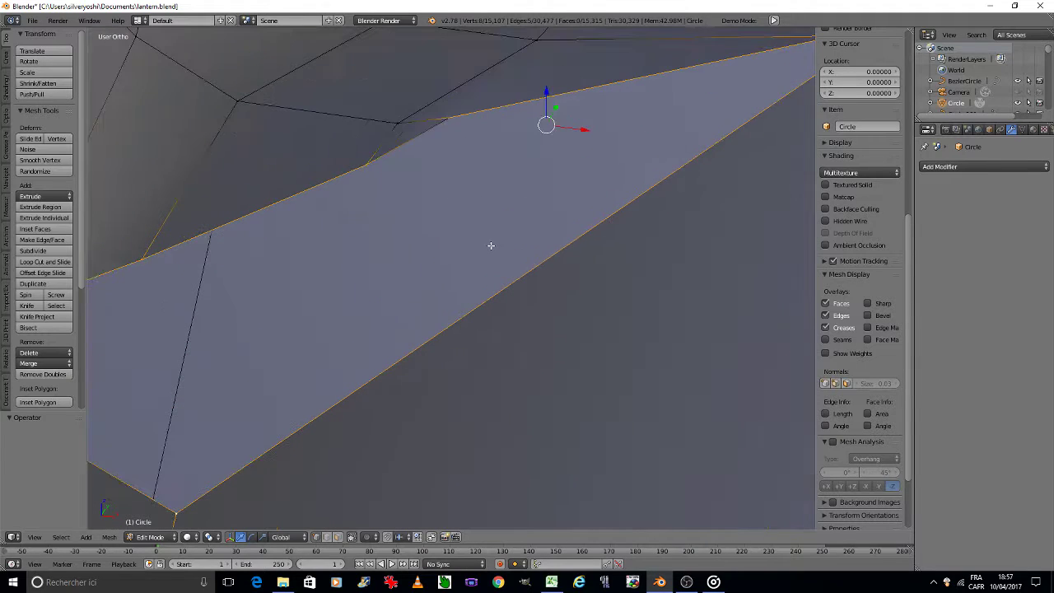
right_click(446, 123, "shift")
right_click(445, 122)
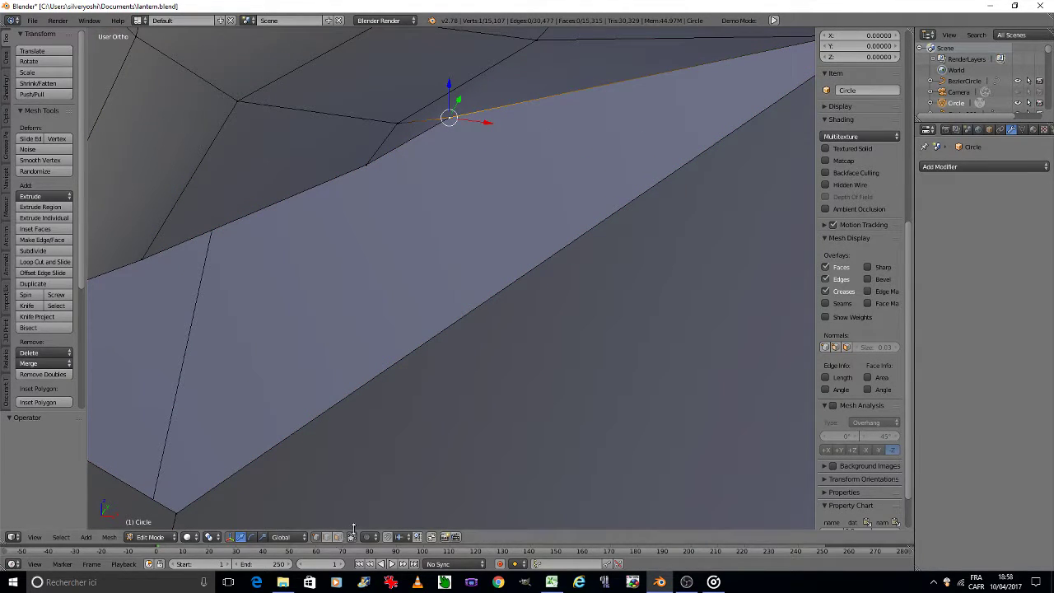
key("k")
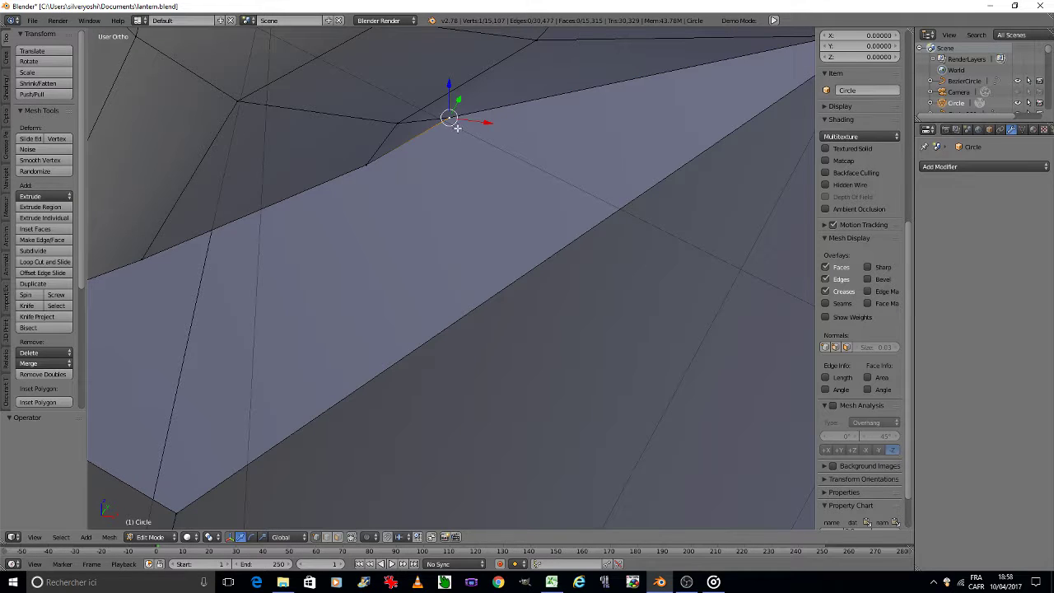
Merge the two seam vertices At Center and limit selection to visible geometry.
right_click(451, 115)
key("w")
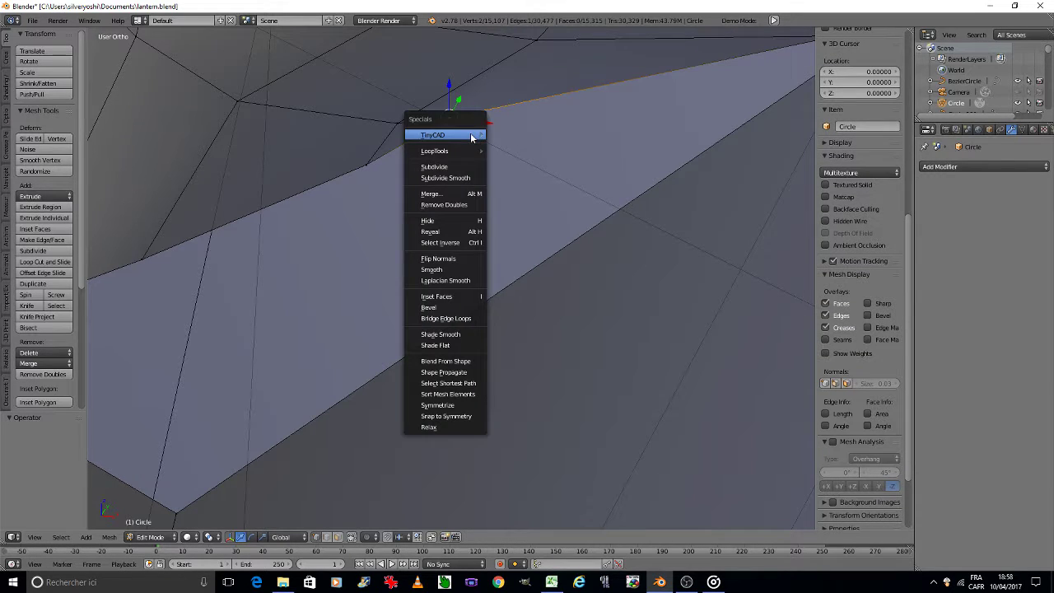
left_click(465, 172)
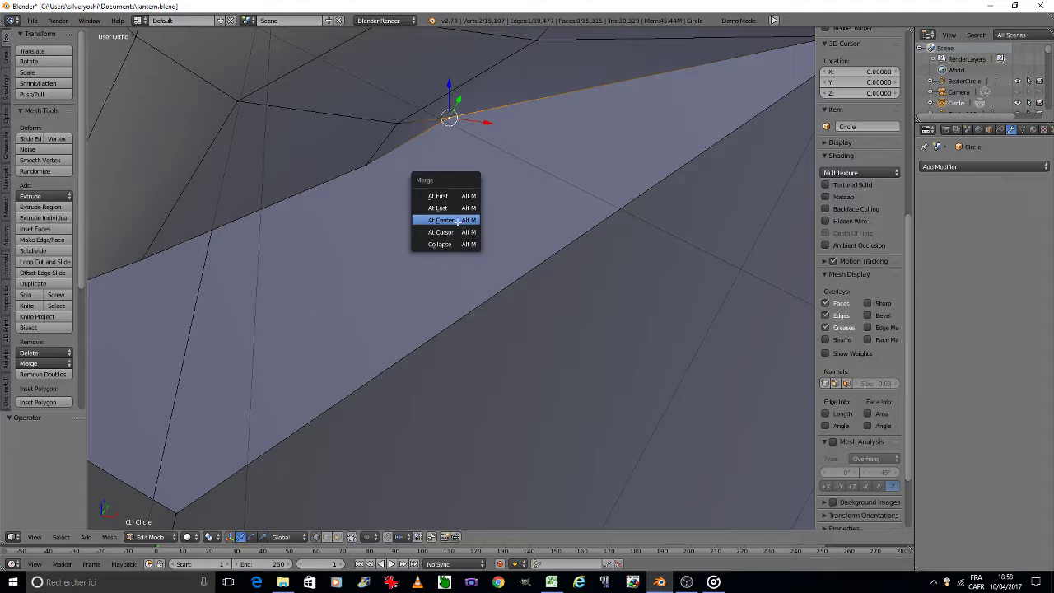
left_click(459, 222)
scroll(513, 219, "down", 4)
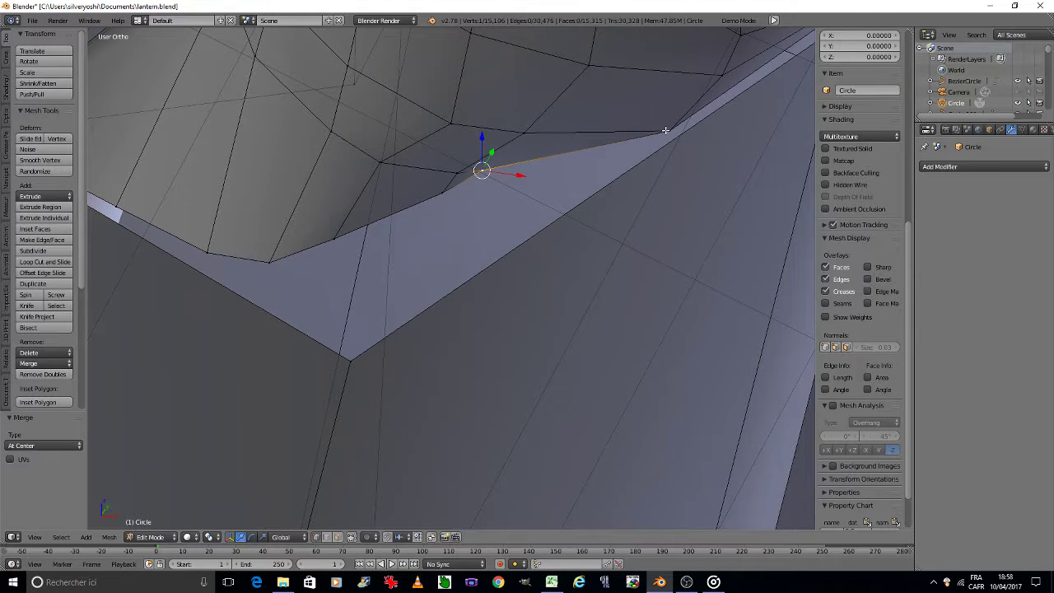
left_click(352, 537)
Select seam vertices near the horn tip, fill a face, then undo the misplaced face.
mouse_move(348, 236)
middle_mouse_down()
mouse_move(574, 252)
mouse_move(446, 248)
middle_mouse_up()
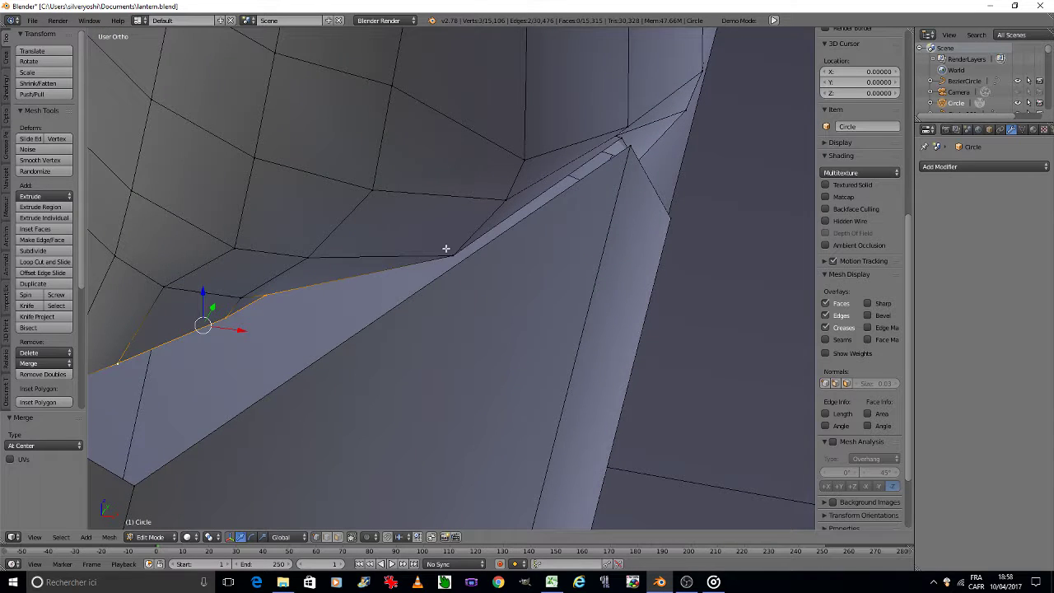
right_click(445, 248, "shift")
right_click(616, 144, "shift")
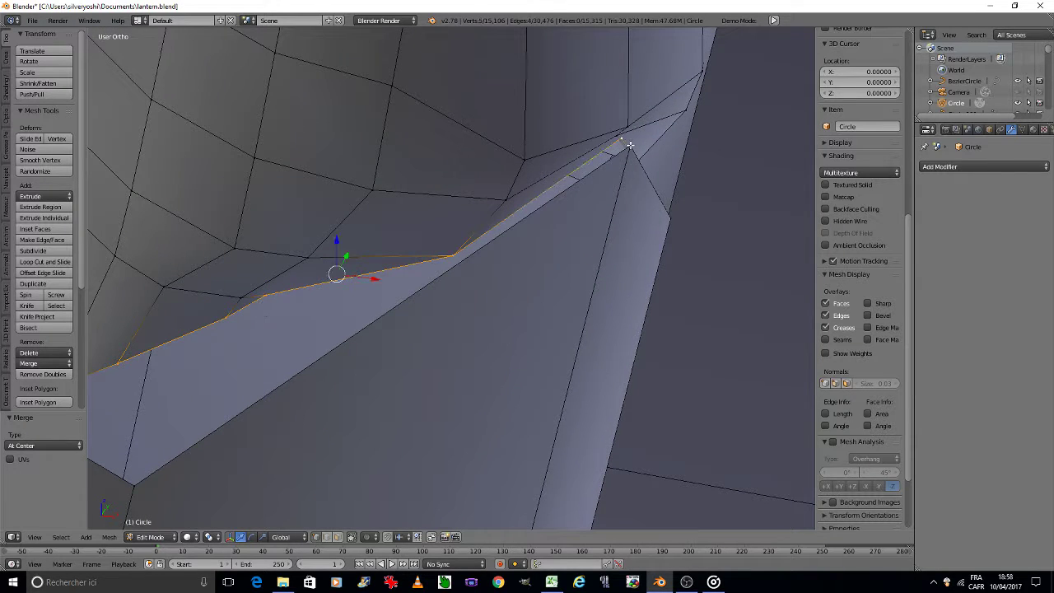
right_click(631, 149, "shift")
key("f")
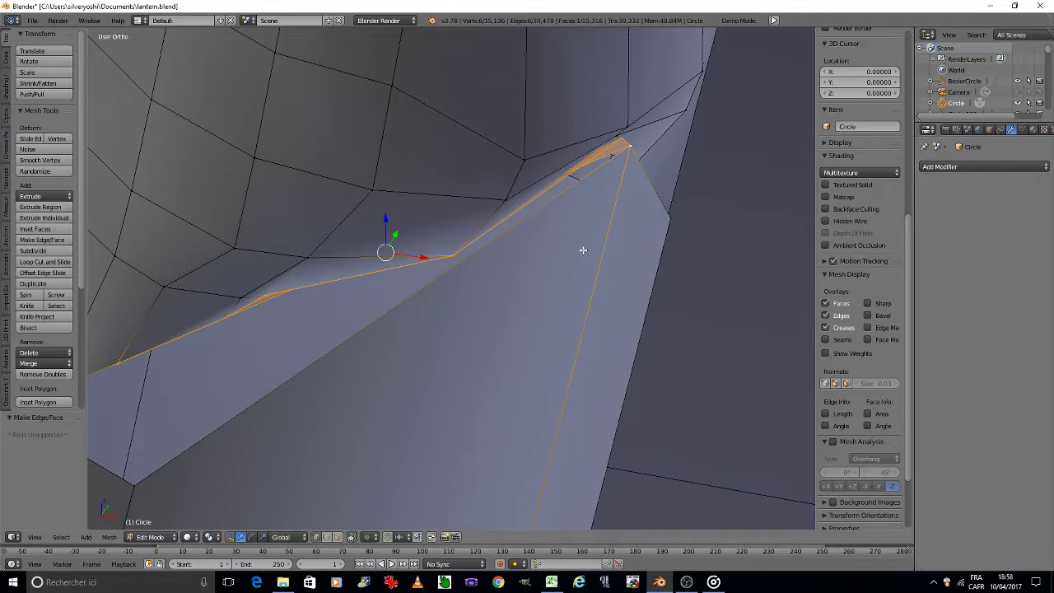
key("ctrl+z")
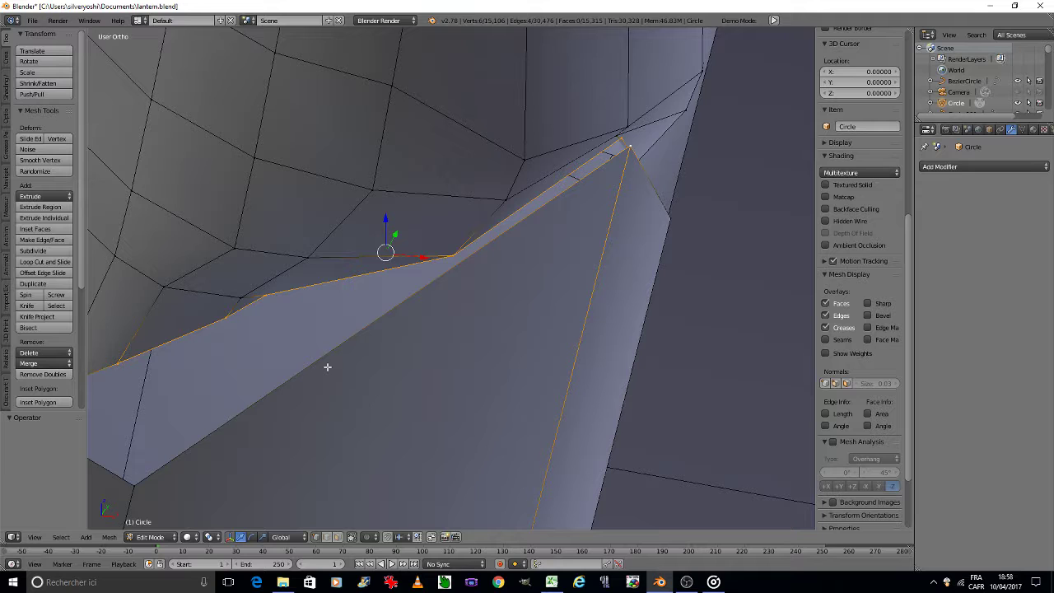
Add a lower corner vertex and fill the seam gap with a new face.
scroll(327, 367, "down", 2)
scroll(321, 370, "down", 2)
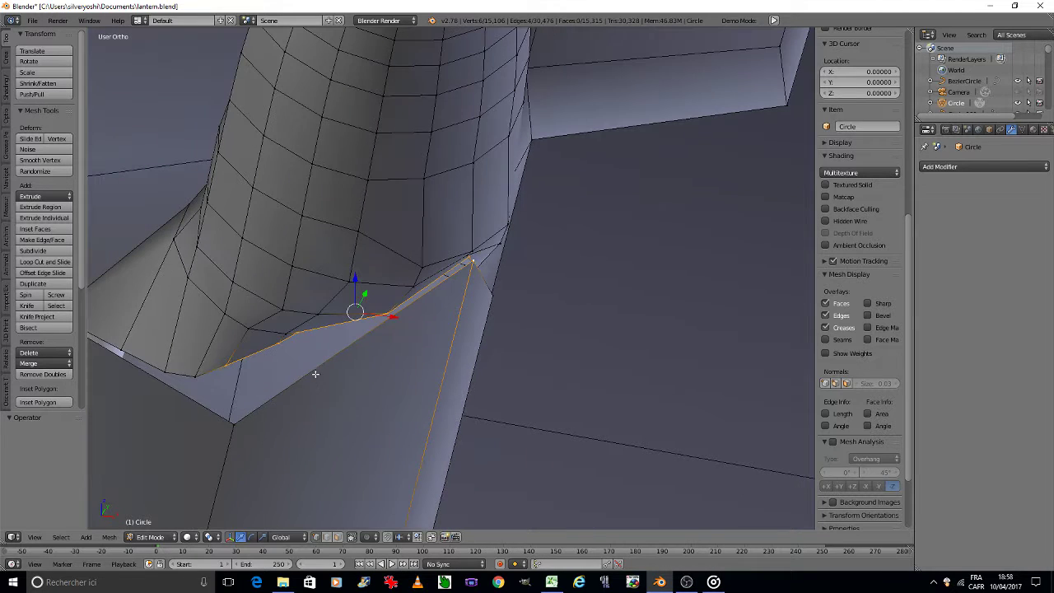
right_click(239, 418, "shift")
key("f")
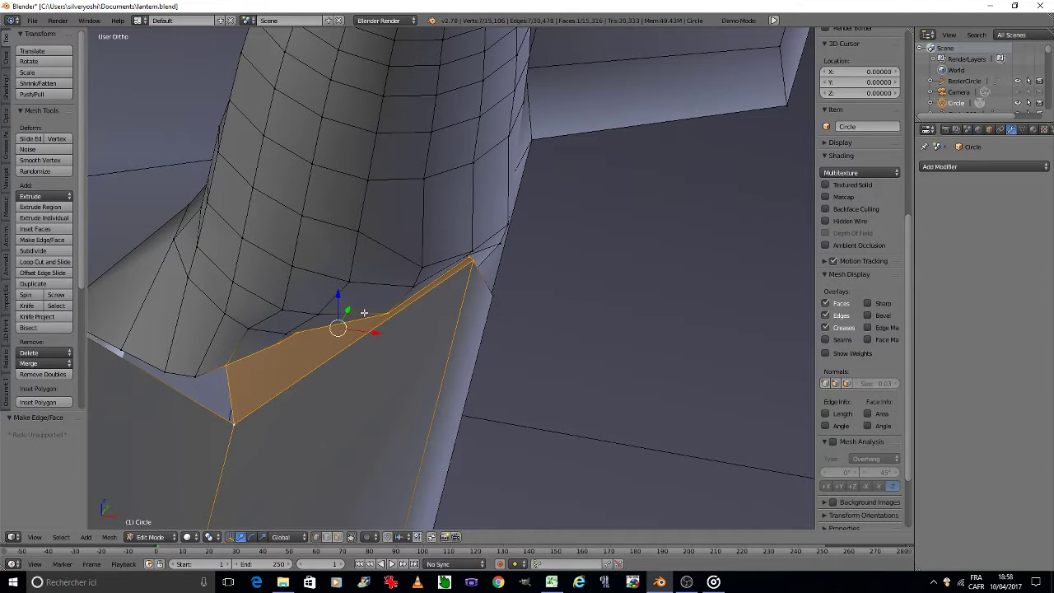
From the other side, select the vertices outlining the remaining gap and fill it.
mouse_move(266, 353)
middle_mouse_down()
mouse_move(372, 289)
mouse_move(376, 236)
mouse_move(348, 198)
middle_mouse_up()
right_click(588, 271)
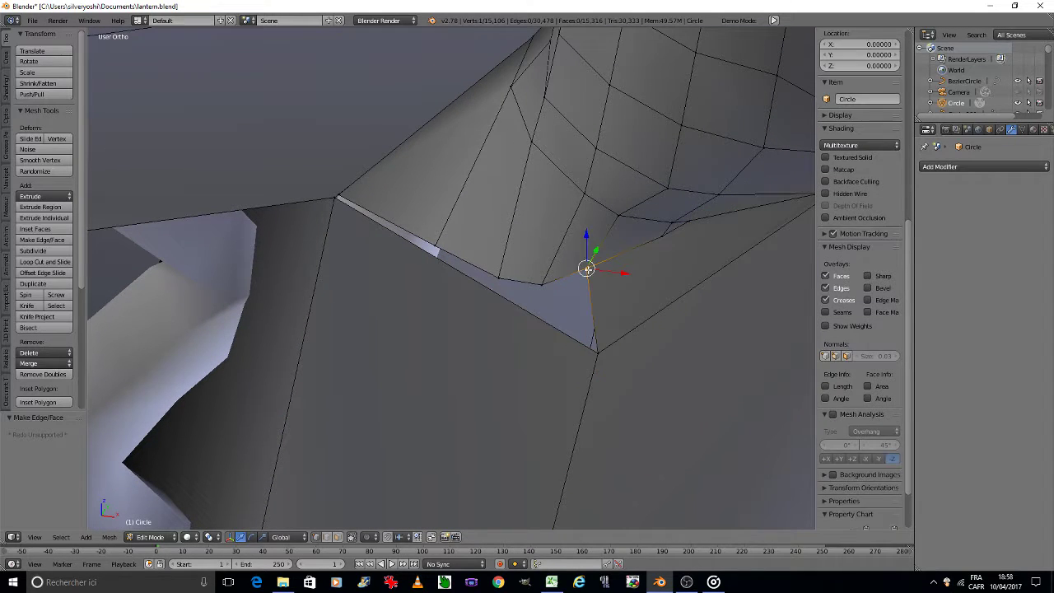
right_click(597, 352, "shift")
right_click(334, 202, "shift")
right_click(334, 202, "shift")
right_click(335, 199, "shift")
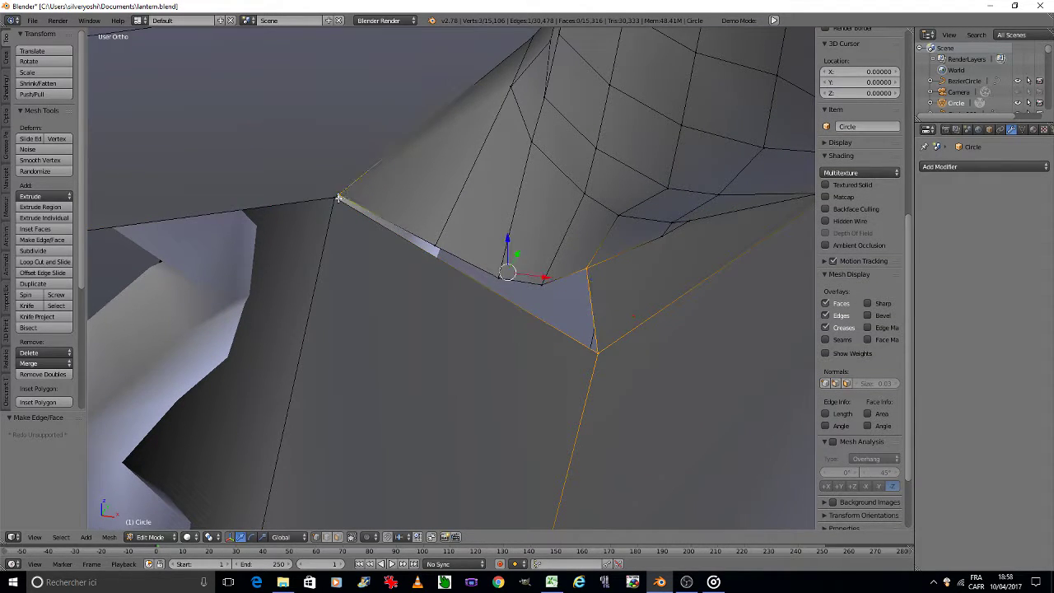
right_click(333, 198, "shift")
right_click(498, 277, "shift")
right_click(542, 284, "shift")
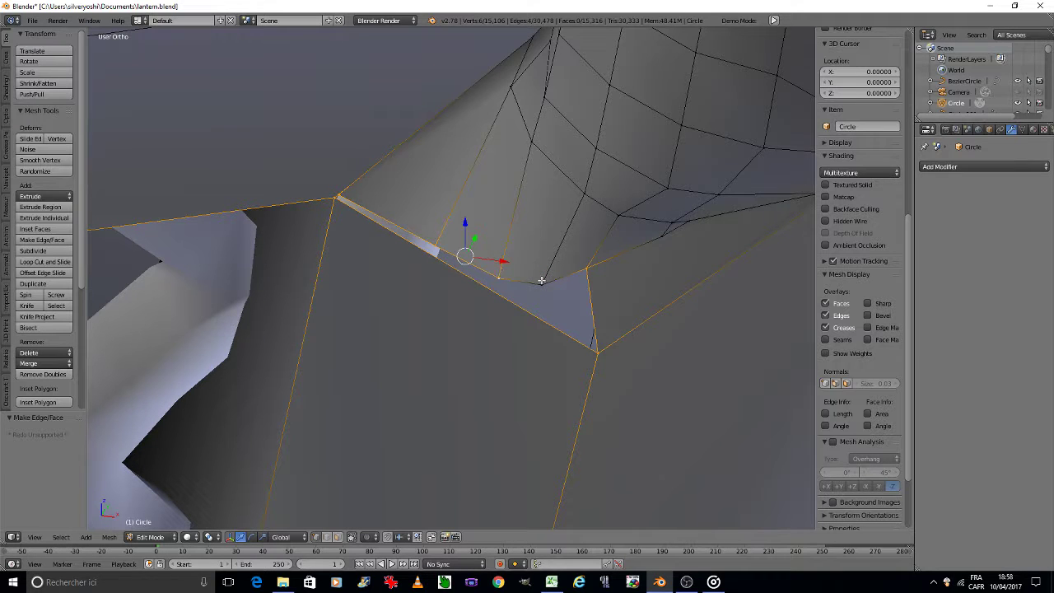
key("f")
Orbit to a side view of the other horn base and select its seam vertices.
scroll(547, 284, "down", 4)
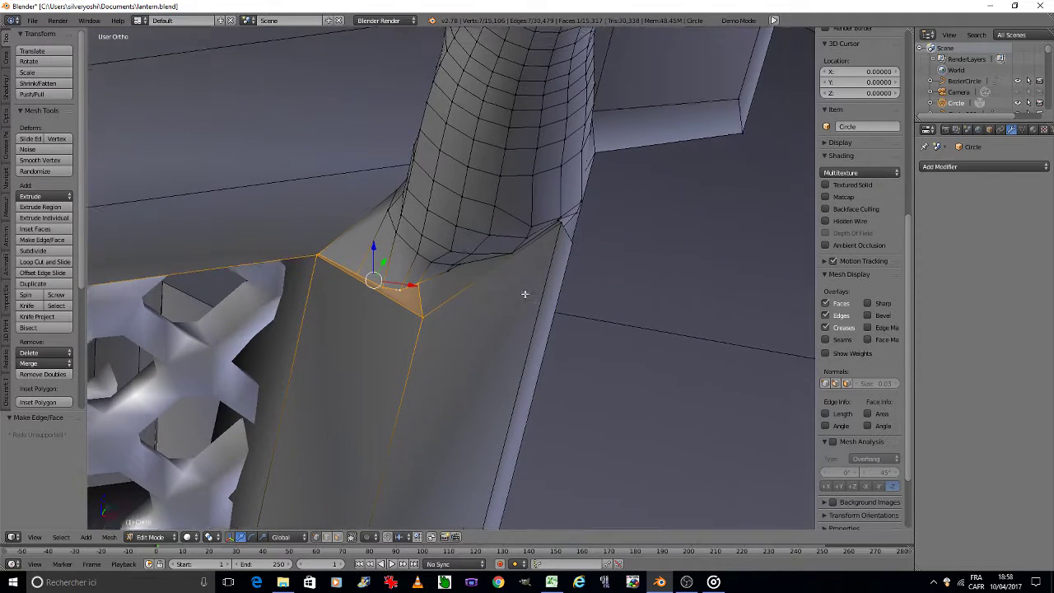
middle_click_drag(522, 294, 506, 296)
scroll(507, 297, "up", 6)
scroll(507, 297, "down", 3)
scroll(508, 297, "down", 2)
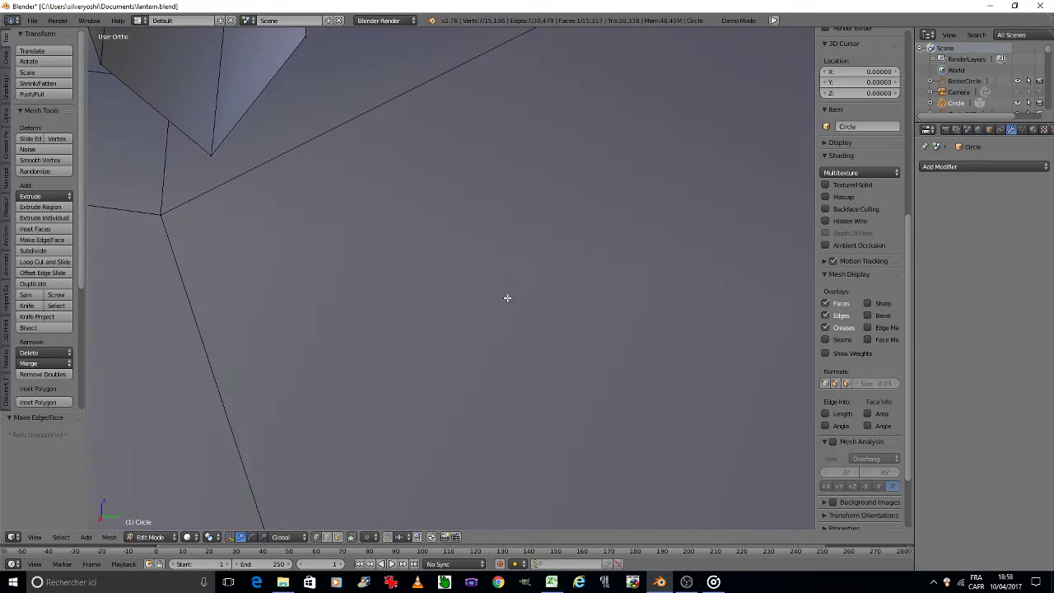
scroll(174, 165, "down", 4)
middle_click_drag(173, 164, 424, 290)
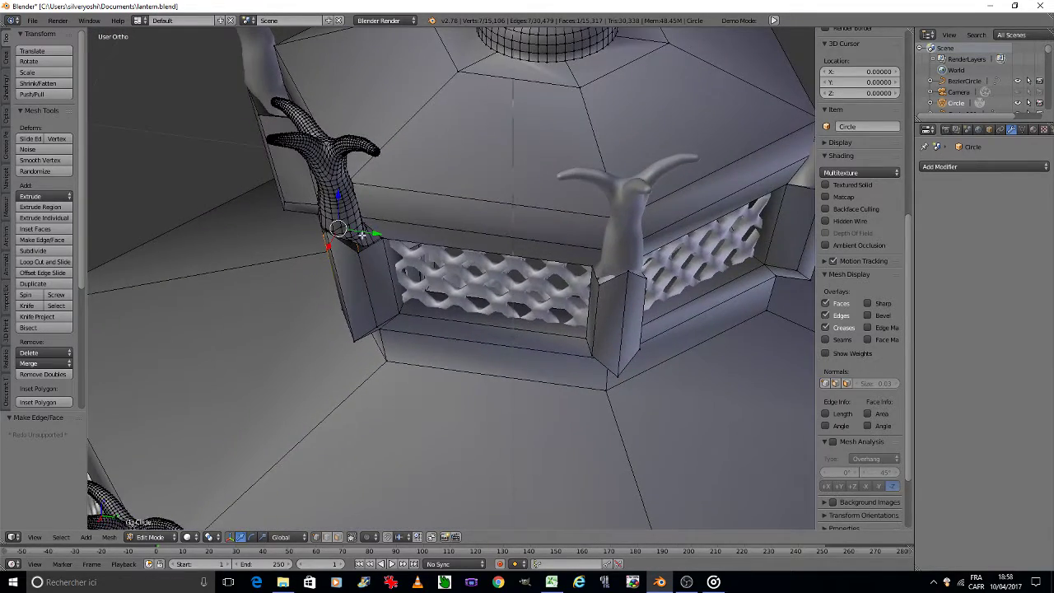
scroll(363, 236, "up", 4)
scroll(396, 226, "up", 3)
scroll(395, 227, "up", 3)
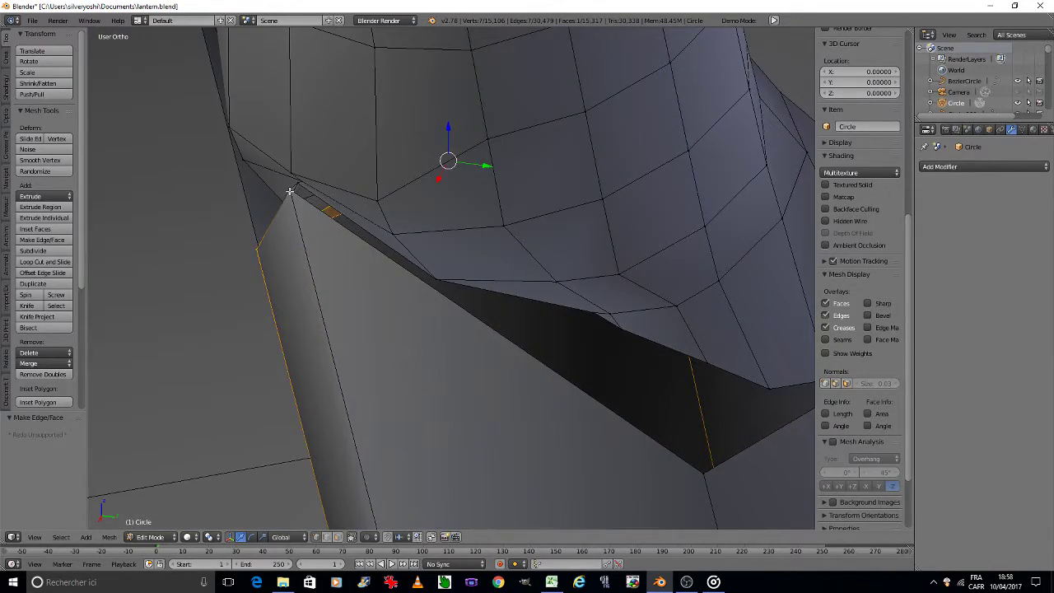
left_click(290, 191)
left_click(429, 269, "shift")
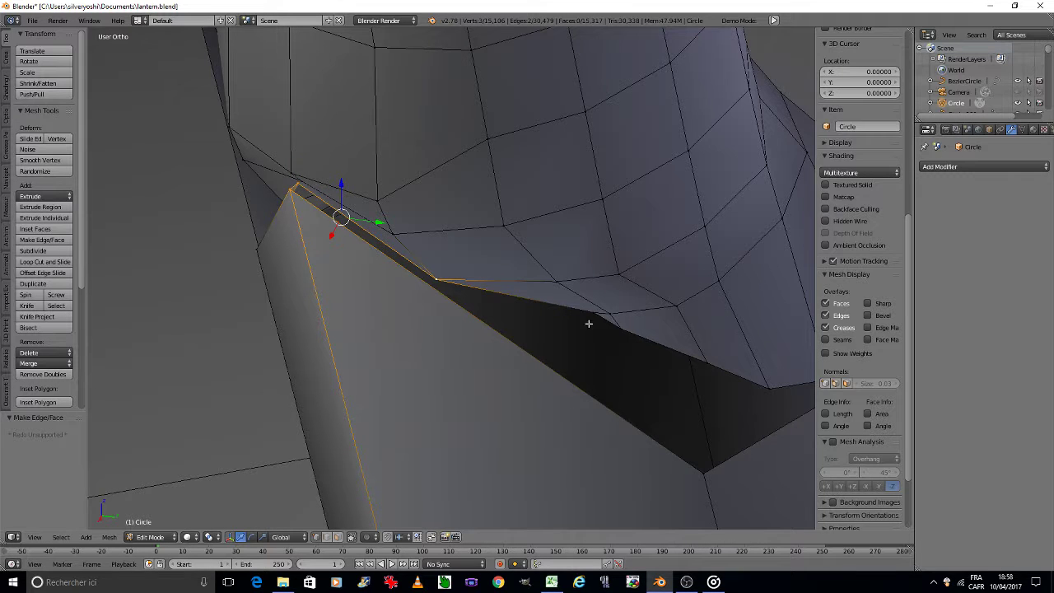
left_click(601, 317, "shift")
left_click(630, 329, "shift")
Add the vertices around the dark gap, fill it with a face, then undo it.
middle_click_drag(631, 329, 411, 223)
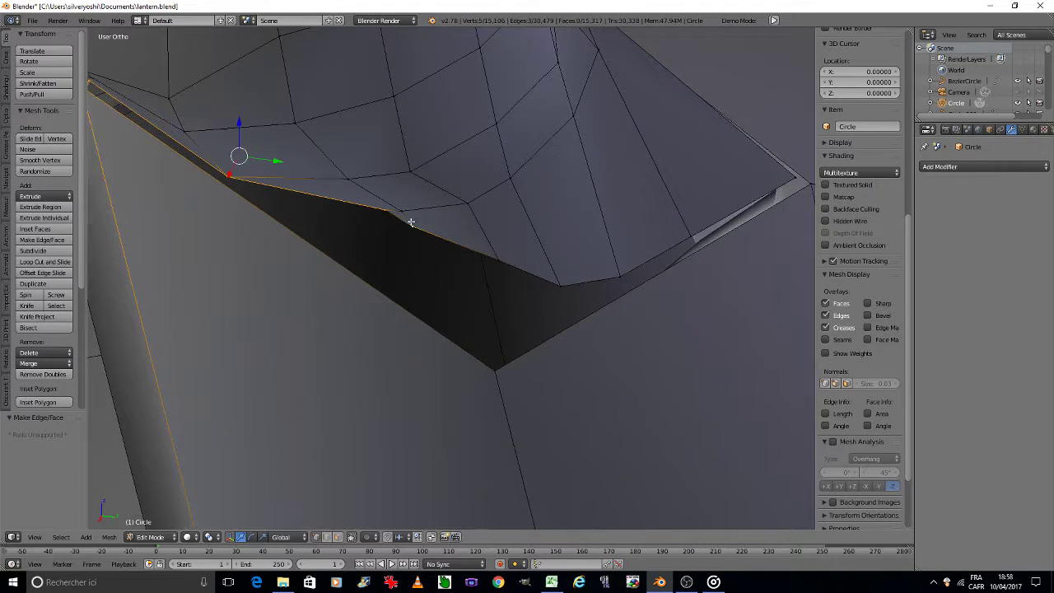
left_click(549, 281, "shift")
left_click(485, 364, "shift")
left_click(491, 257, "shift")
key("f")
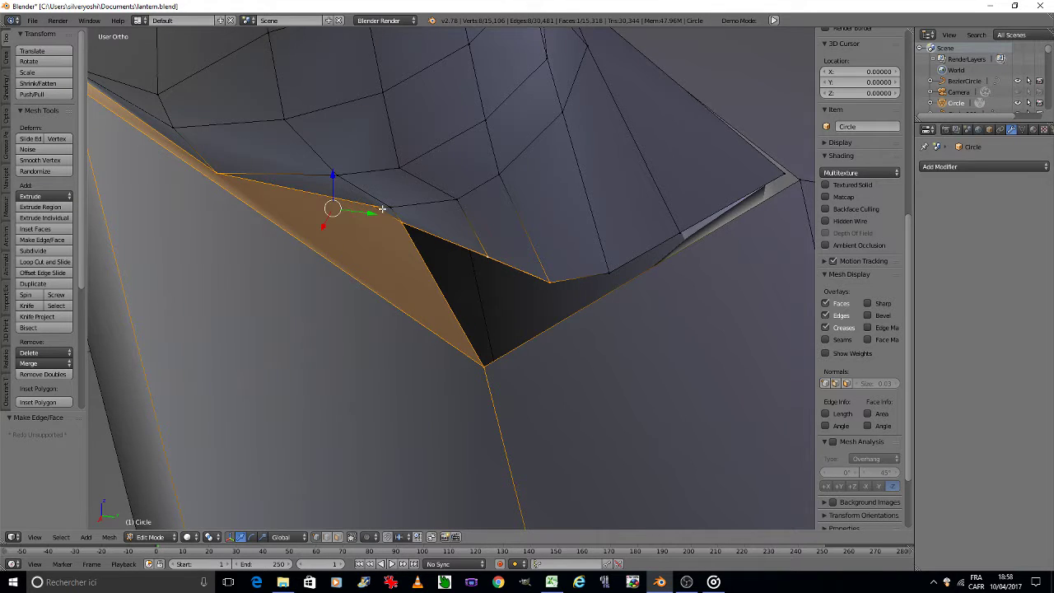
scroll(382, 209, "up", 3)
scroll(384, 215, "up", 2)
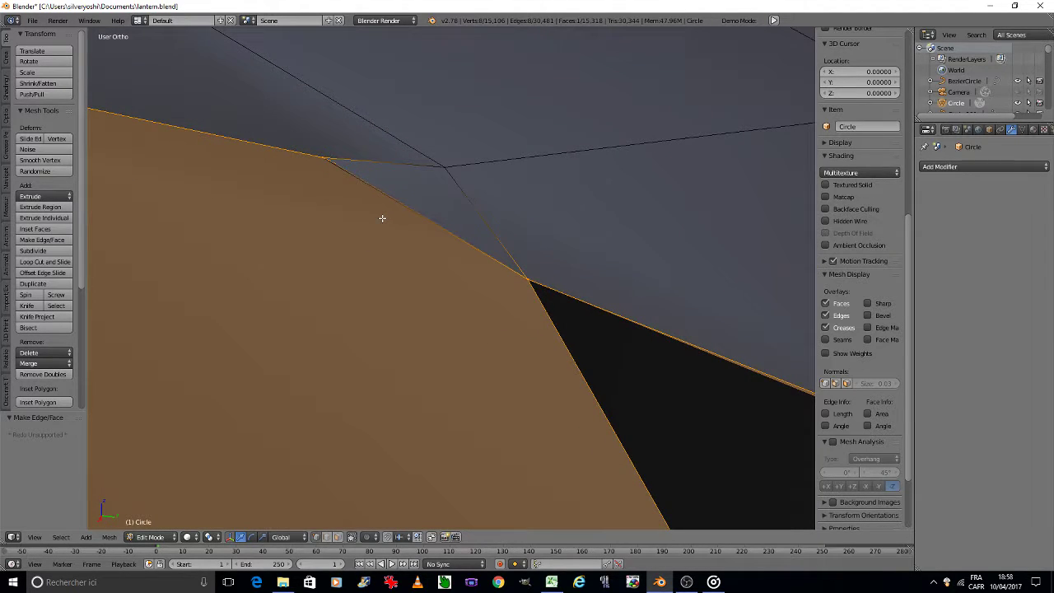
key("ctrl+z")
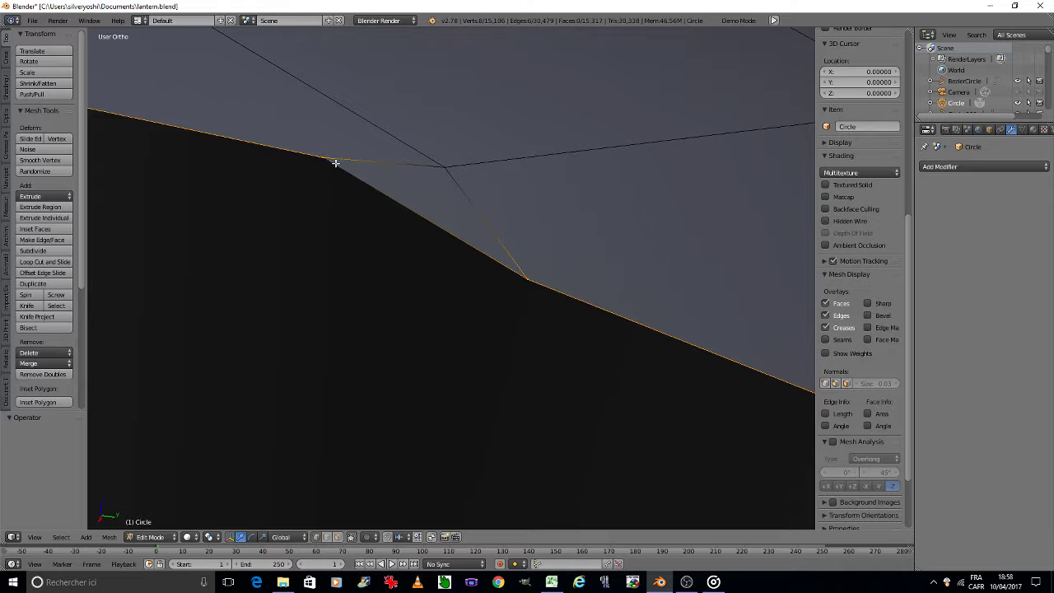
Merge the doubled seam corner vertices at their midpoint with Alt+M.
right_click(322, 159)
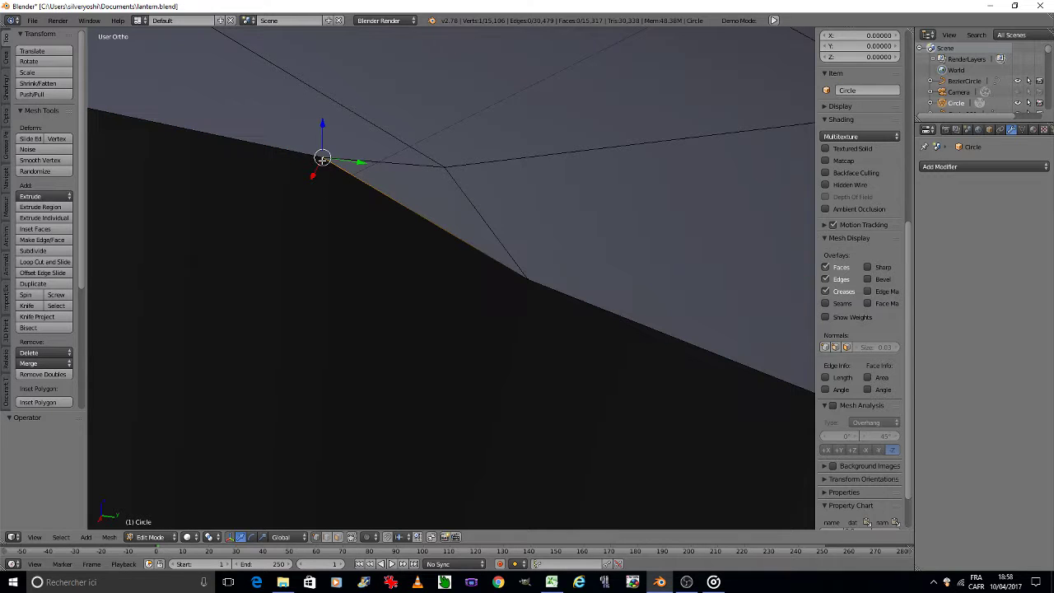
right_click(343, 181, "shift")
left_click(344, 183)
key("alt+m")
left_click(343, 183)
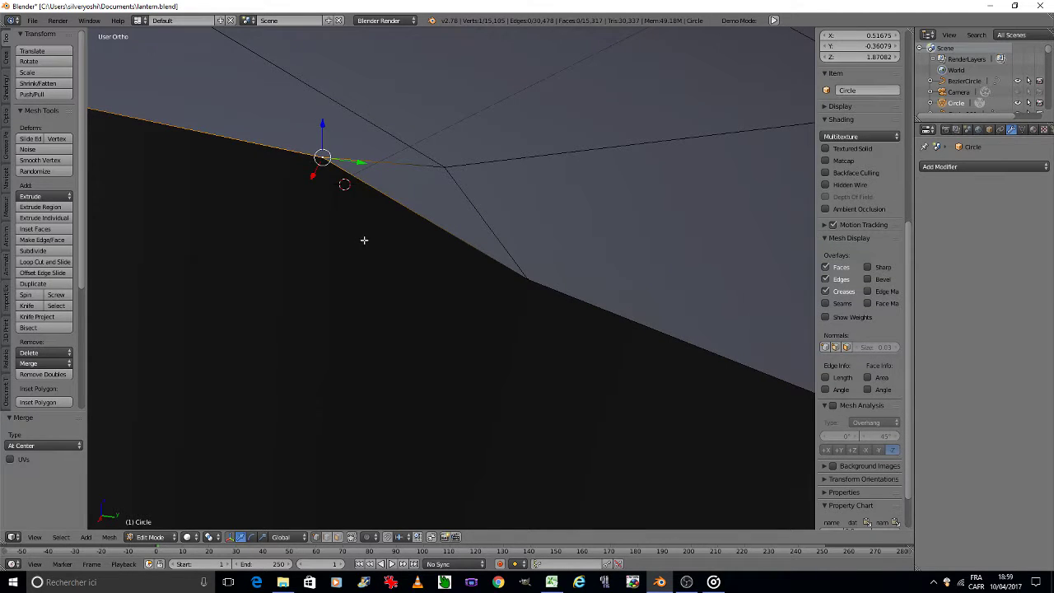
Select the vertices surrounding the gap at the horn base and fill it with a face.
middle_click_drag(364, 240, 412, 282)
right_click(404, 251, "shift")
right_click(562, 314, "shift")
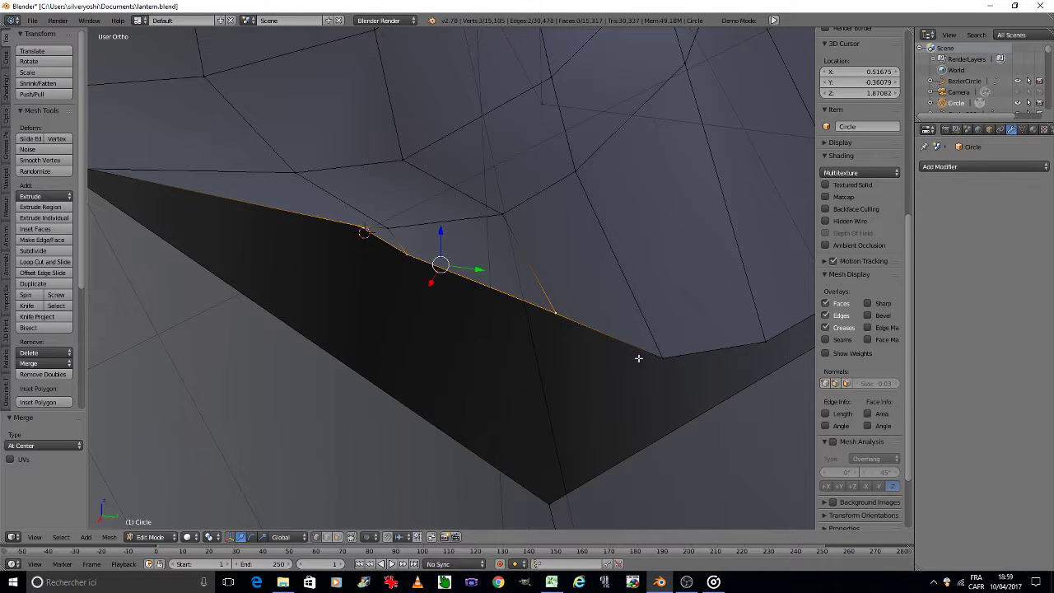
right_click(571, 482, "shift")
mouse_move(571, 483)
middle_mouse_down()
mouse_move(294, 301)
mouse_move(501, 392)
middle_mouse_up()
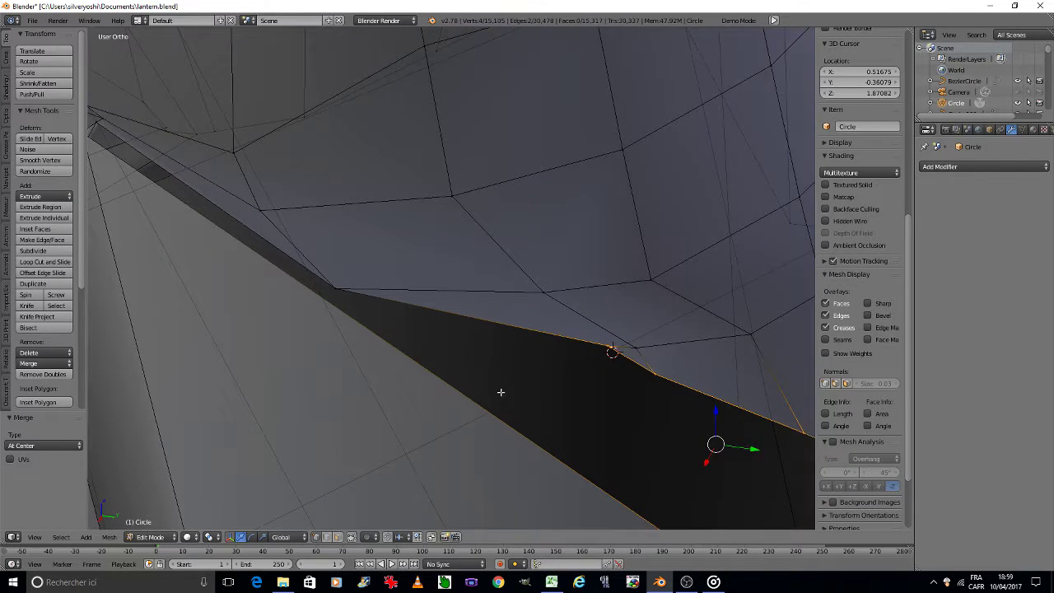
right_click(325, 288, "shift")
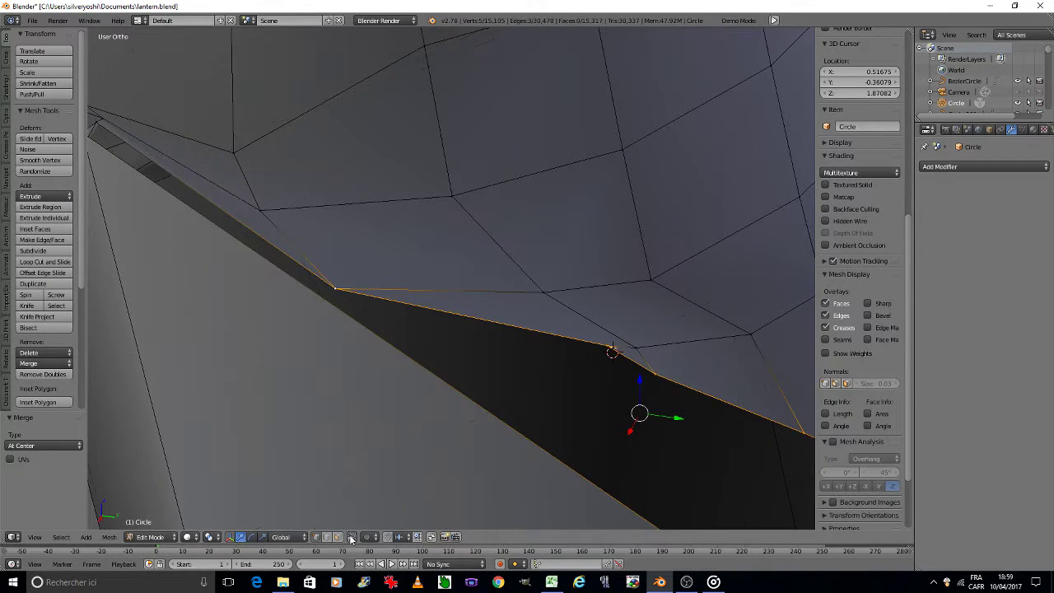
middle_click_drag(132, 276, 238, 337, "shift")
right_click(208, 190, "shift")
right_click(201, 198, "shift")
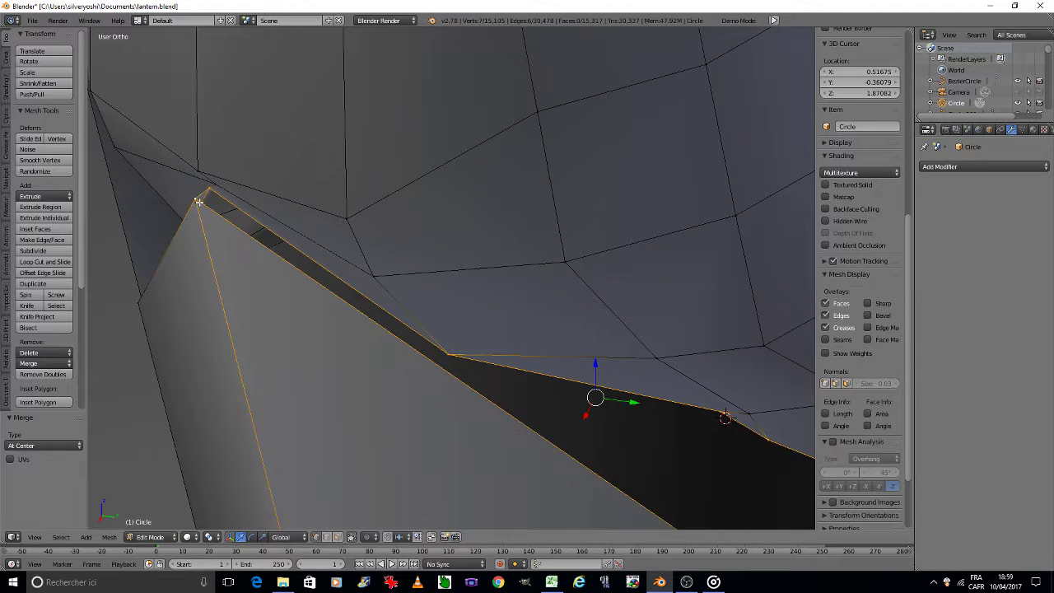
mouse_move(200, 199)
middle_mouse_down()
mouse_move(503, 381)
mouse_move(365, 259)
mouse_move(344, 296)
middle_mouse_up()
right_click(344, 298, "shift")
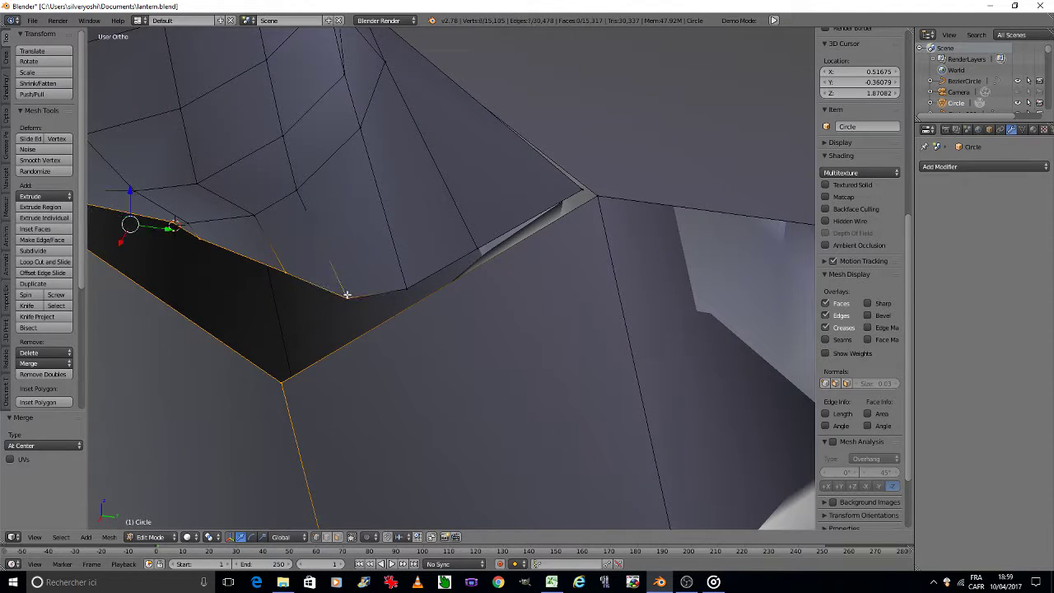
key("f")
Select the six vertices outlining the thin sliver gap along the seam.
right_click(350, 299)
right_click(406, 288, "shift")
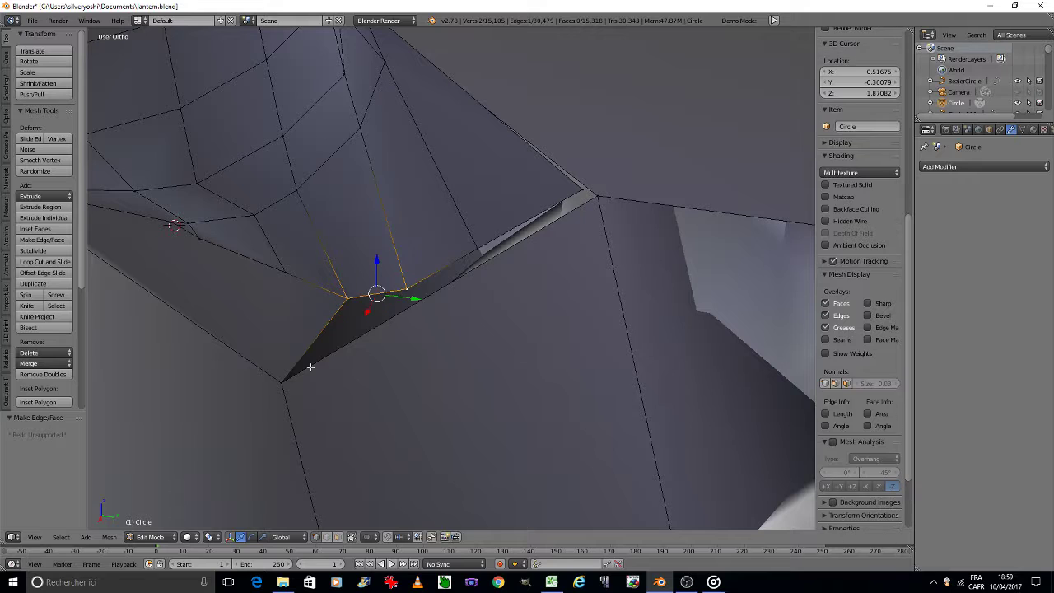
right_click(282, 381, "shift")
right_click(590, 199, "shift")
right_click(583, 190, "shift")
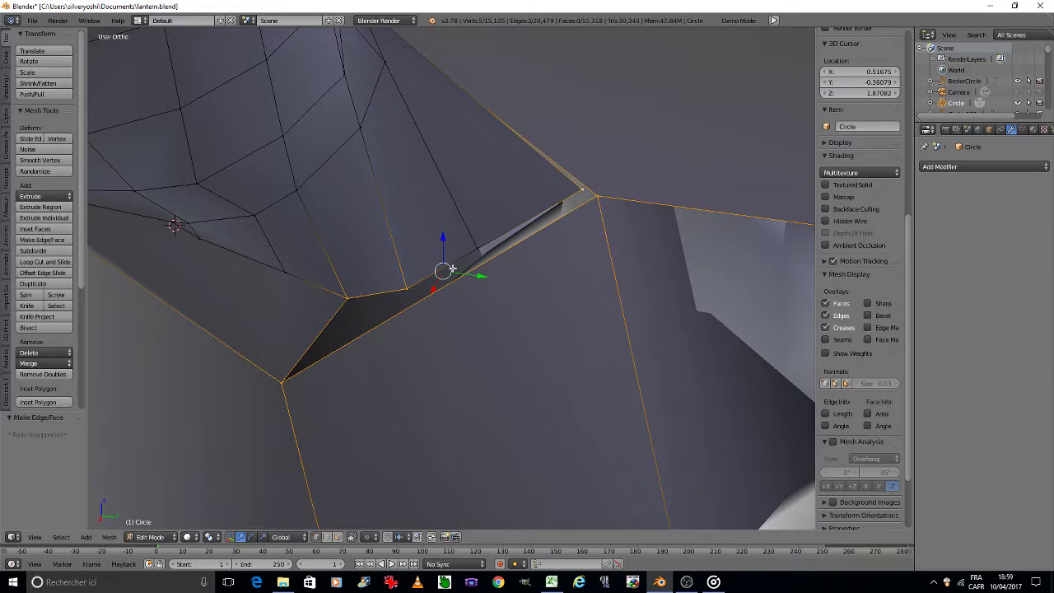
right_click(481, 252, "shift")
Fill the thin sliver at the horn base with a face, then orbit beneath the horn.
key("f")
scroll(471, 251, "down", 5)
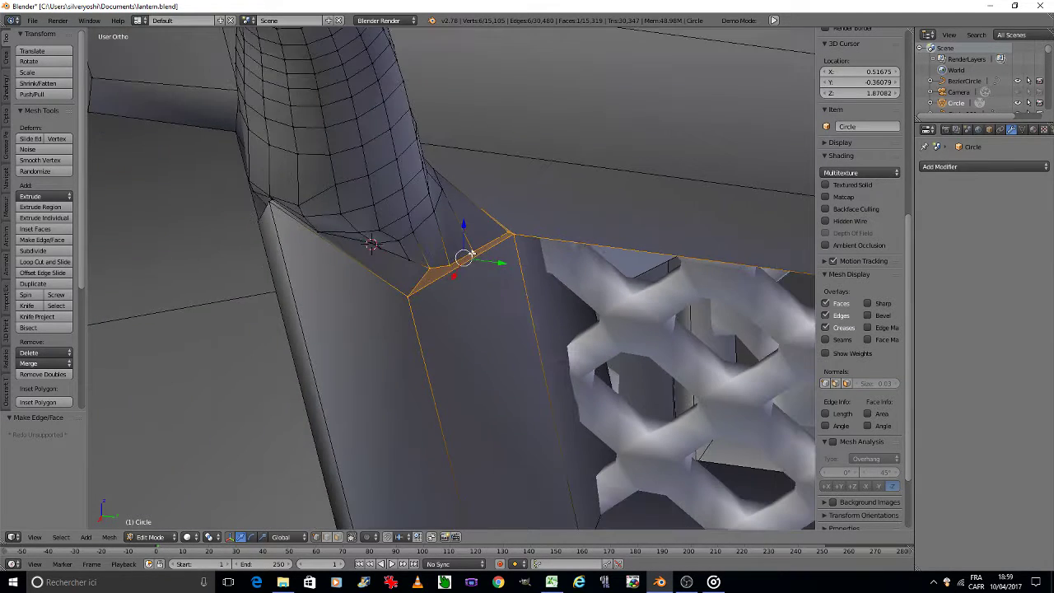
middle_click_drag(471, 252, 473, 346)
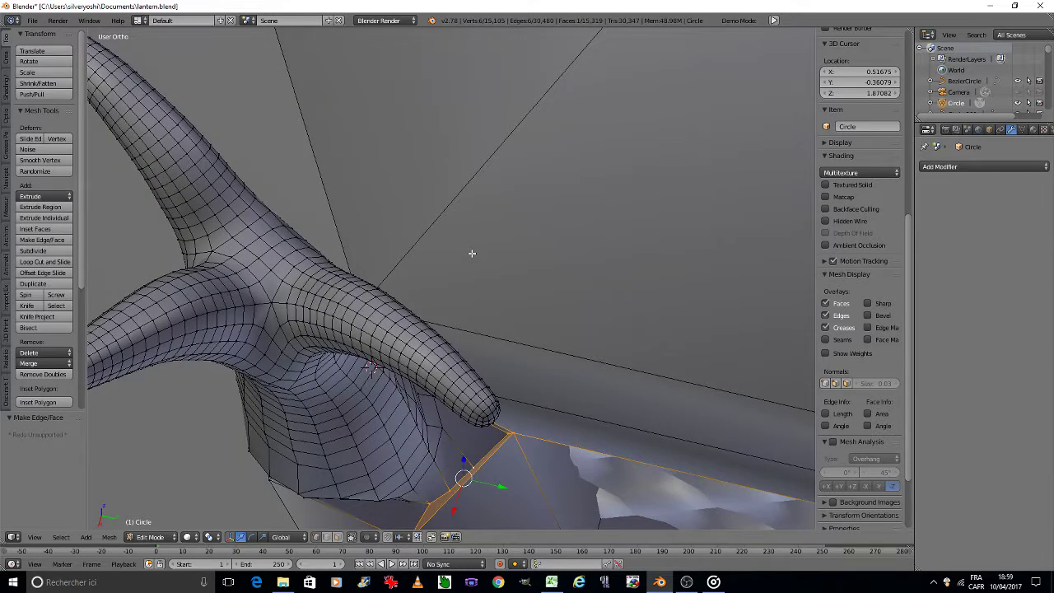
mouse_move(472, 253)
middle_mouse_down()
mouse_move(467, 346)
mouse_move(438, 235)
middle_mouse_up()
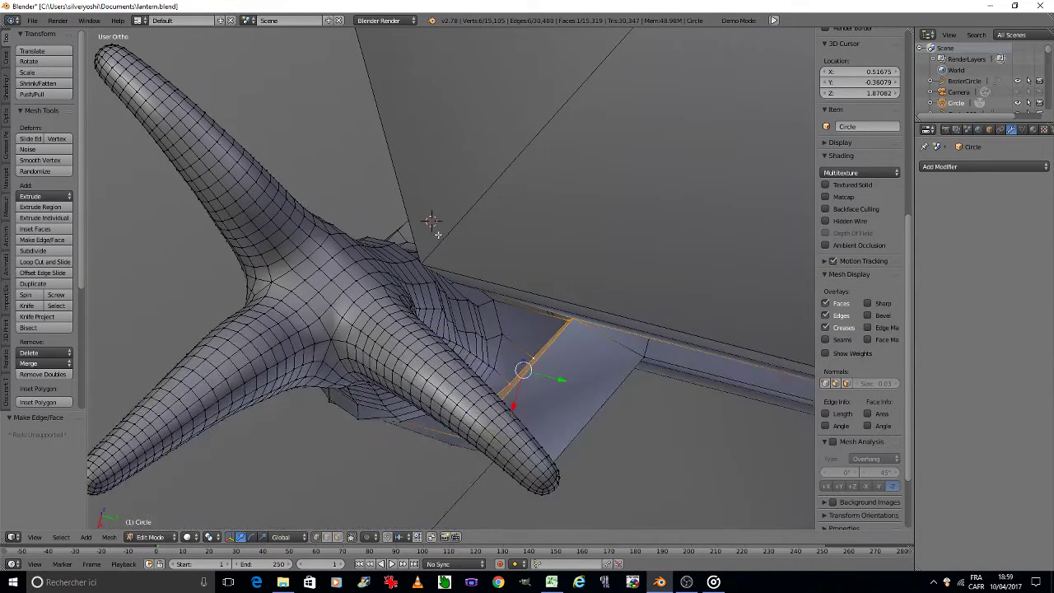
Select the whole large flat plane from one of its vertices and hide it.
right_click(420, 260)
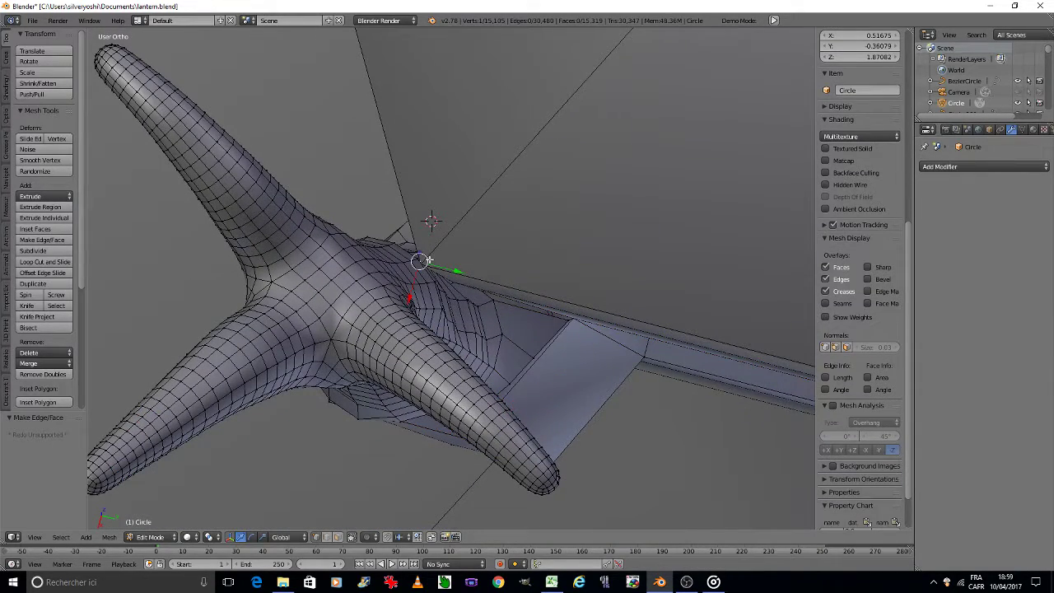
scroll(446, 252, "up", 3)
scroll(446, 253, "up", 3)
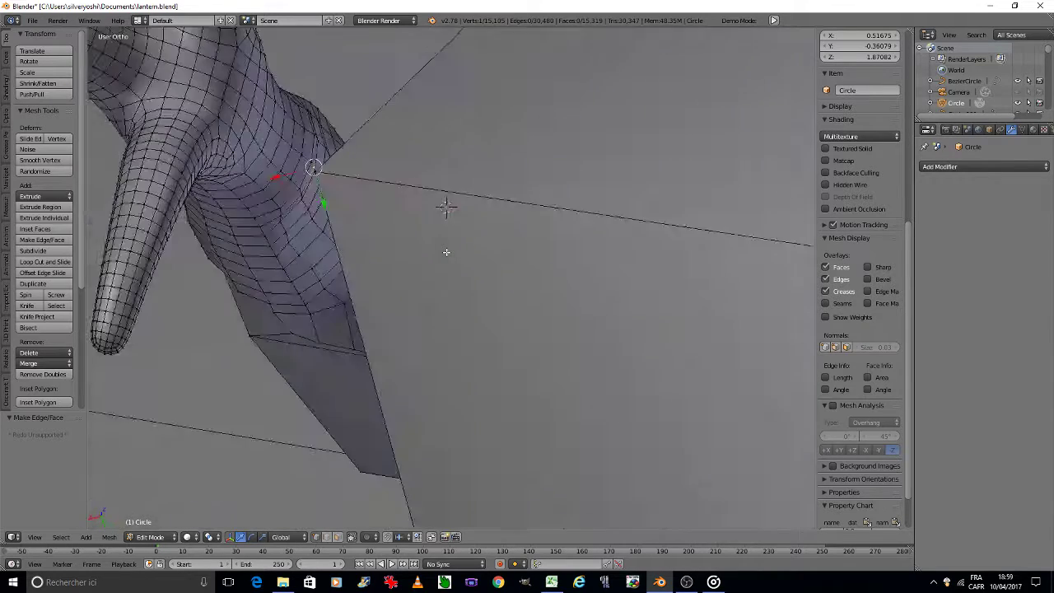
scroll(327, 147, "up", 2)
key("l")
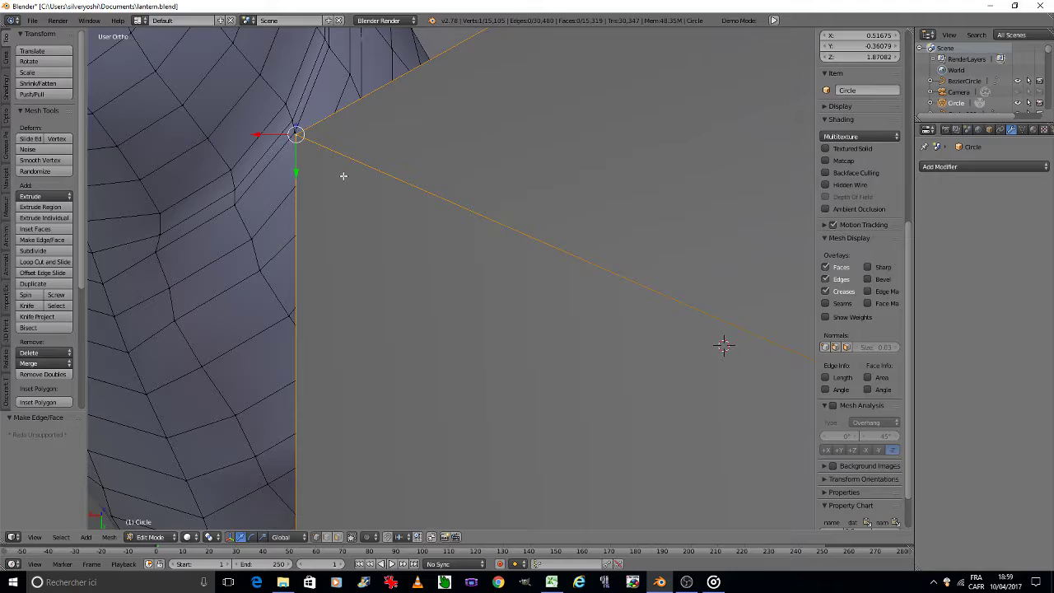
key("h")
scroll(405, 252, "down", 3)
mouse_move(426, 308)
middle_mouse_down("shift")
mouse_move(434, 186)
mouse_move(425, 208)
middle_mouse_up("shift")
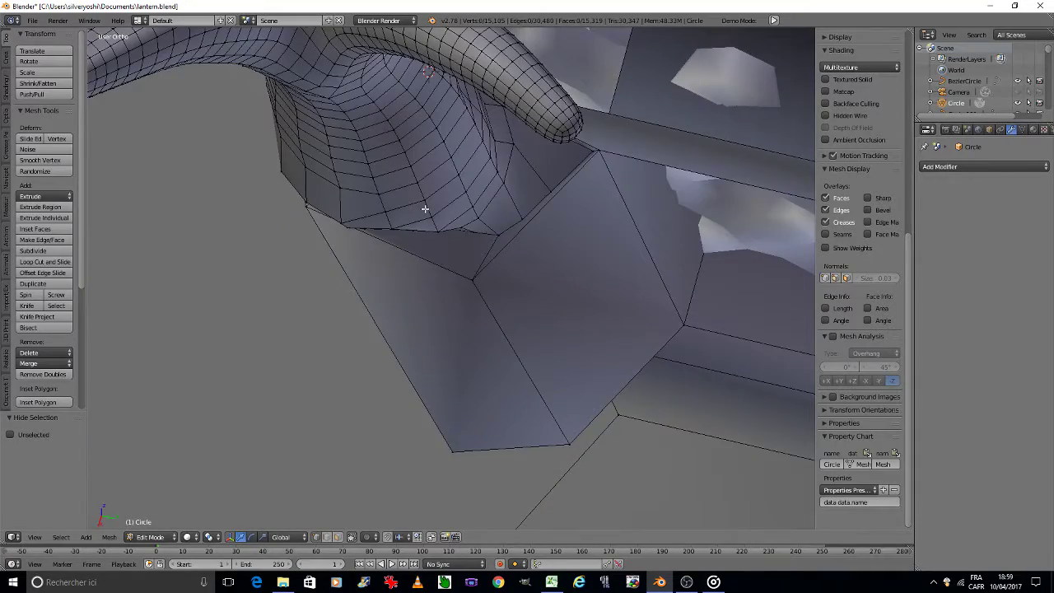
Select the five vertices around the beam-corner gap and fill it with a new face.
scroll(551, 248, "up", 3)
scroll(536, 239, "up", 4)
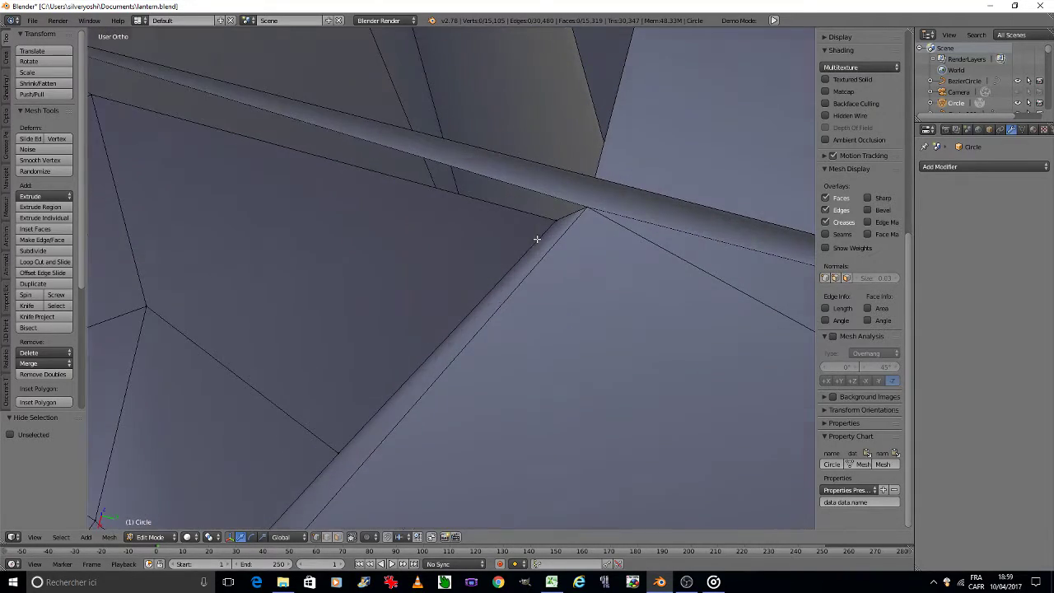
right_click(553, 219)
middle_click_drag(349, 205, 527, 288, "shift")
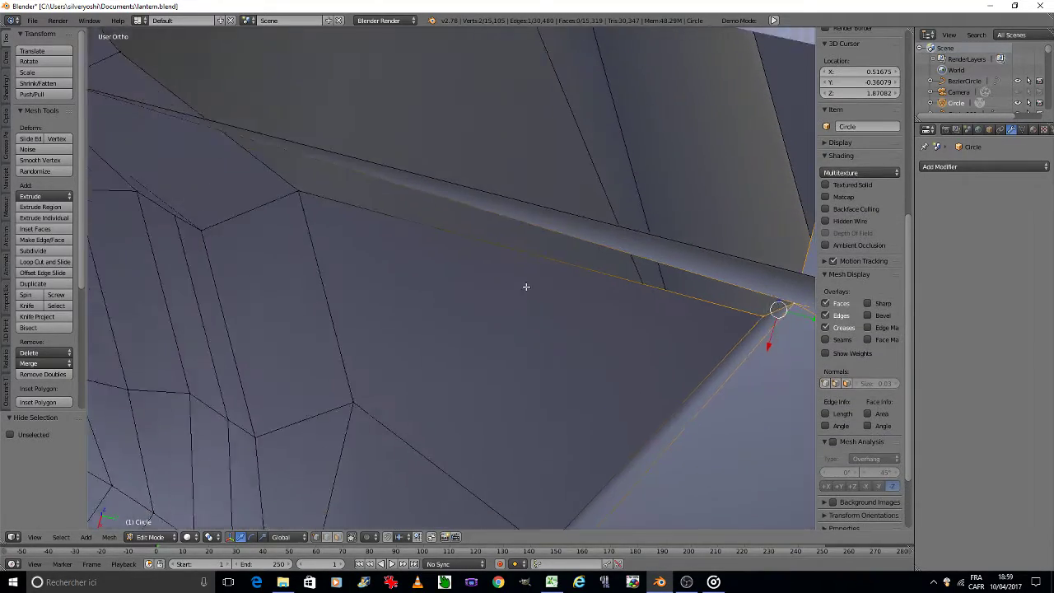
right_click(343, 206, "shift")
middle_click_drag(234, 121, 388, 295)
right_click(327, 241, "shift")
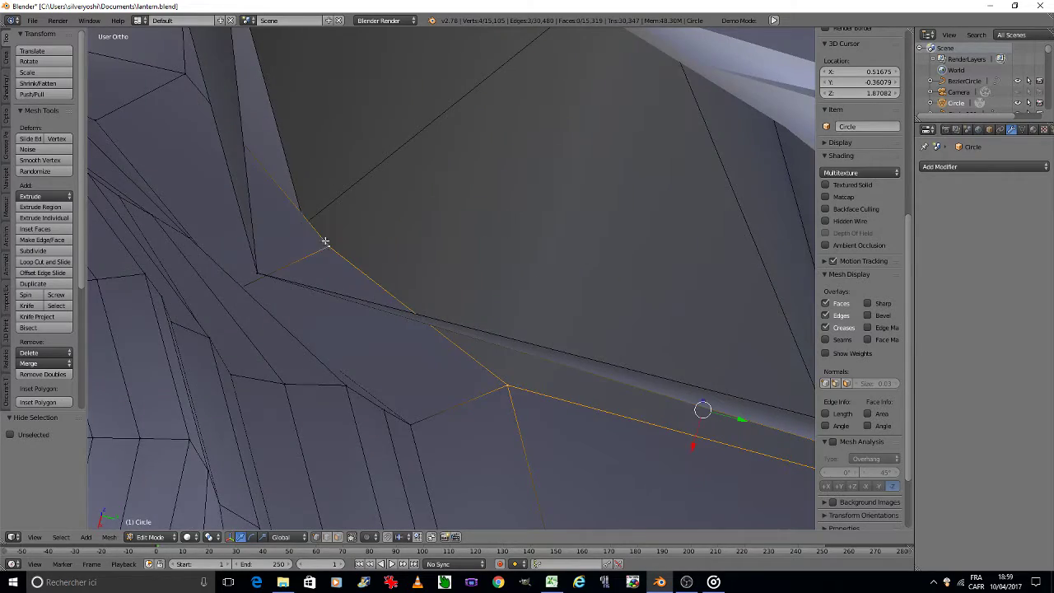
mouse_move(226, 178)
middle_mouse_down()
mouse_move(235, 207)
mouse_move(304, 269)
middle_mouse_up()
right_click(302, 270, "shift")
scroll(302, 271, "down", 4)
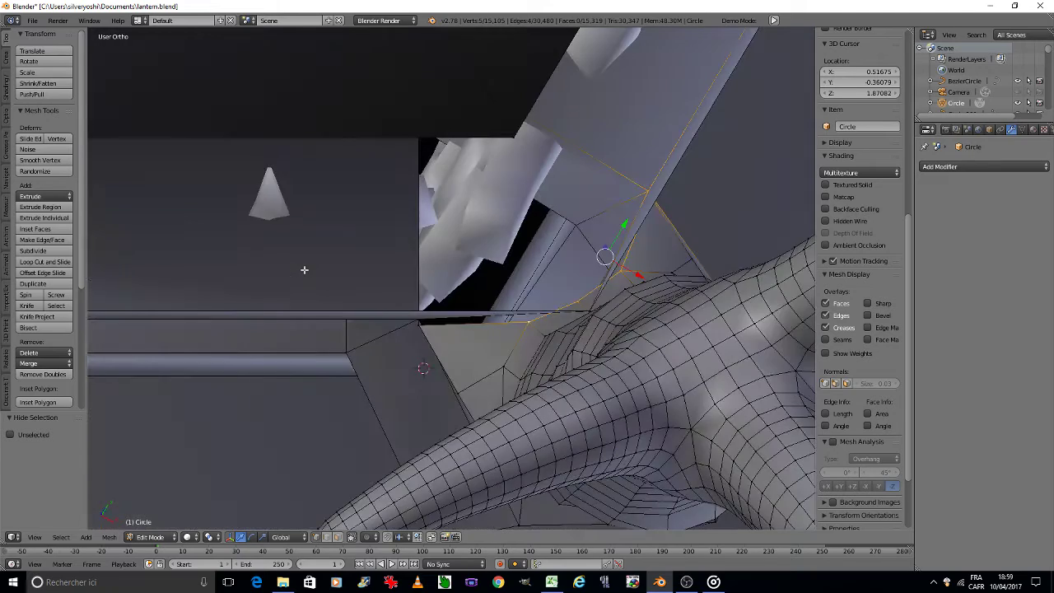
scroll(424, 308, "up", 4)
right_click(419, 339, "shift")
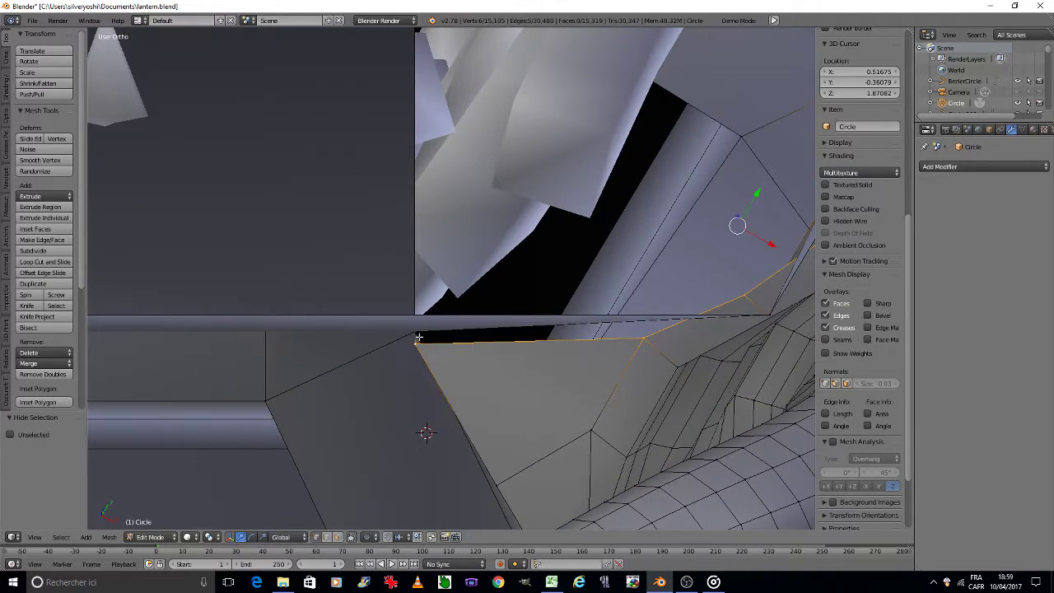
key("f")
Clear the selection and reveal the hidden plane from the specials menu.
scroll(573, 339, "down", 3)
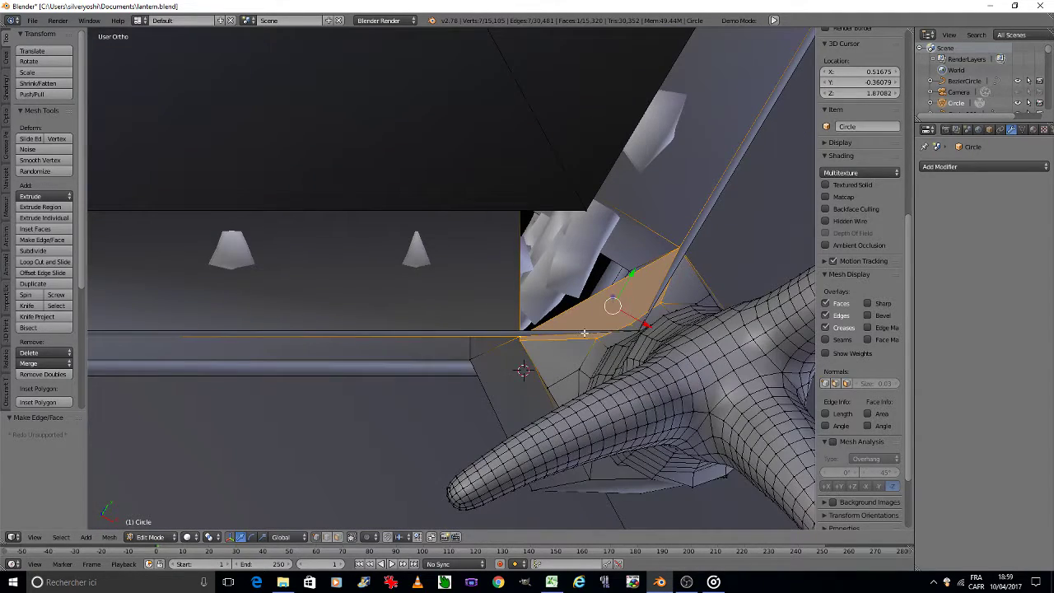
scroll(634, 348, "up", 2)
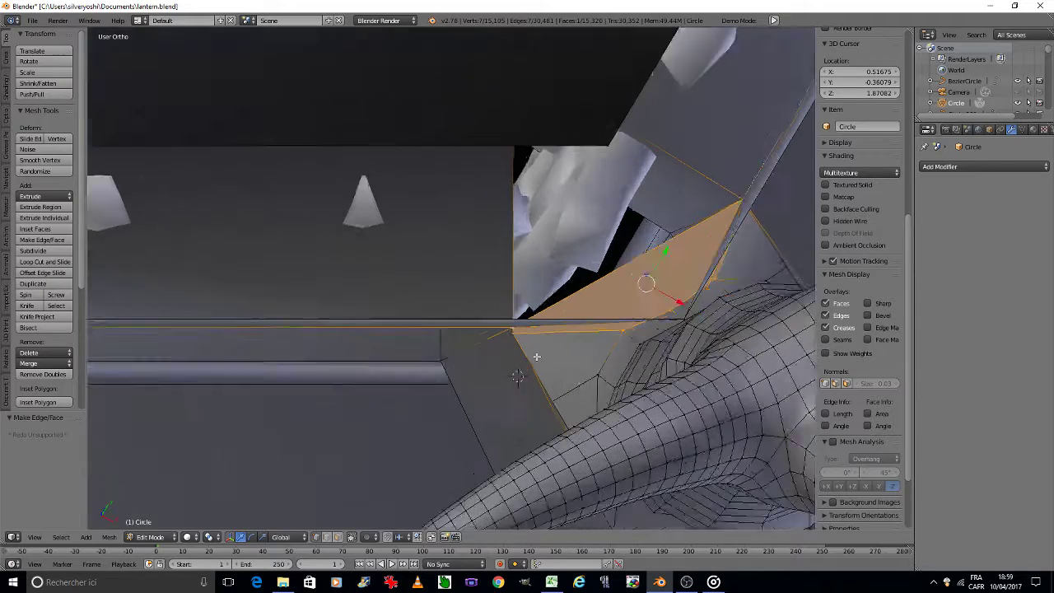
scroll(534, 356, "up", 3)
scroll(534, 356, "down", 5)
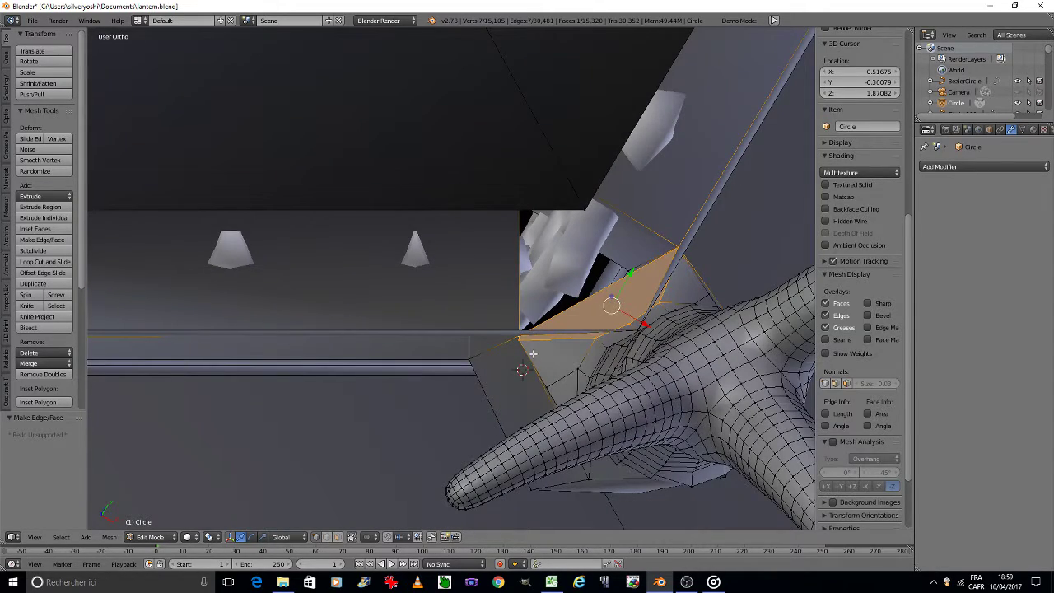
key("a")
key("a")
key("a")
key("w")
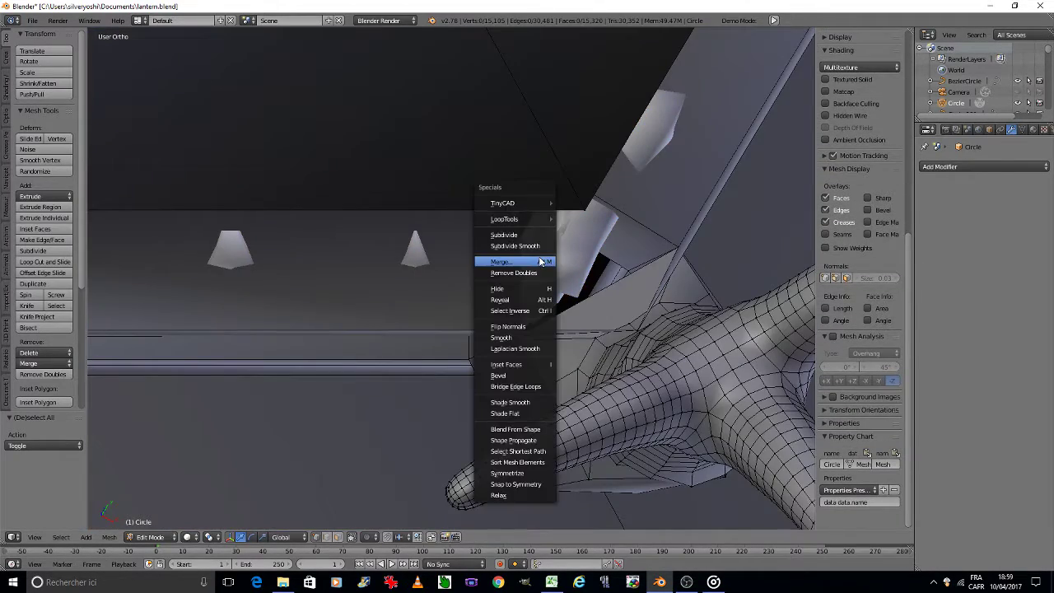
left_click(527, 299)
Return to Object Mode, view the whole lantern through the camera, and save over the file.
key("Tab")
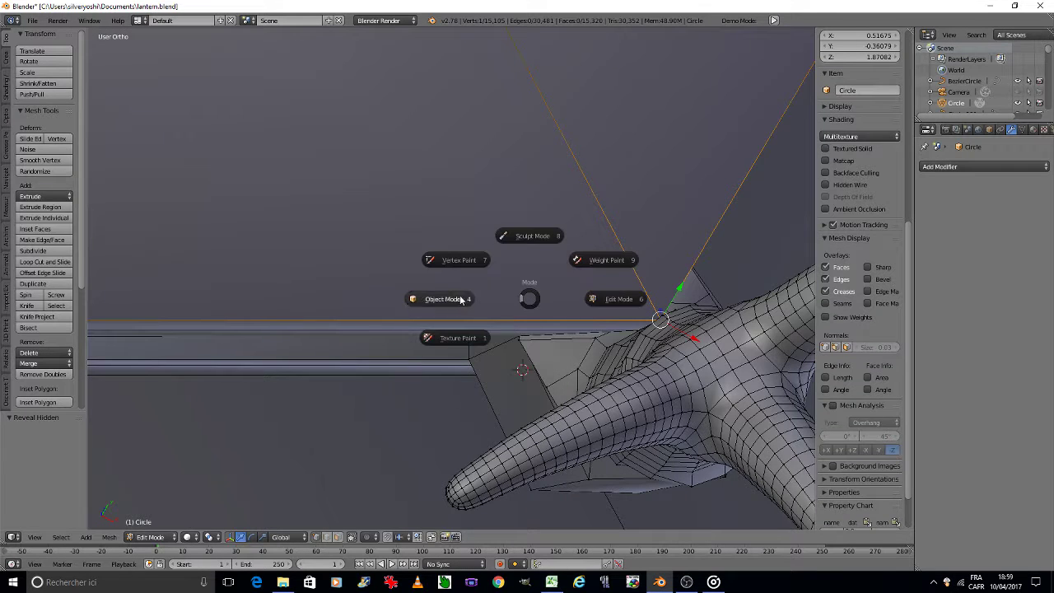
left_click(461, 299)
key("Home")
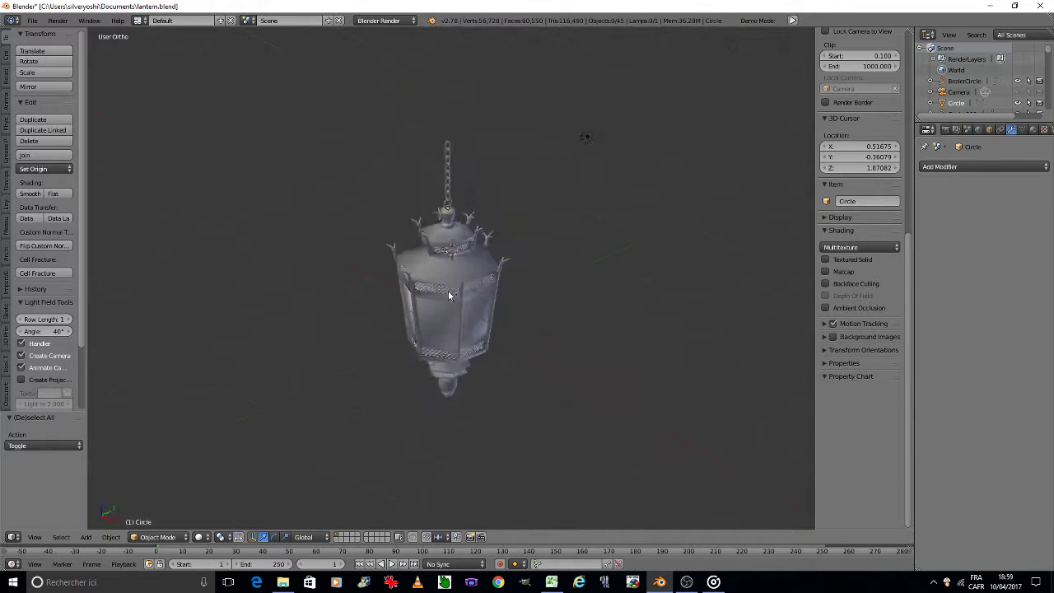
key("KP_0")
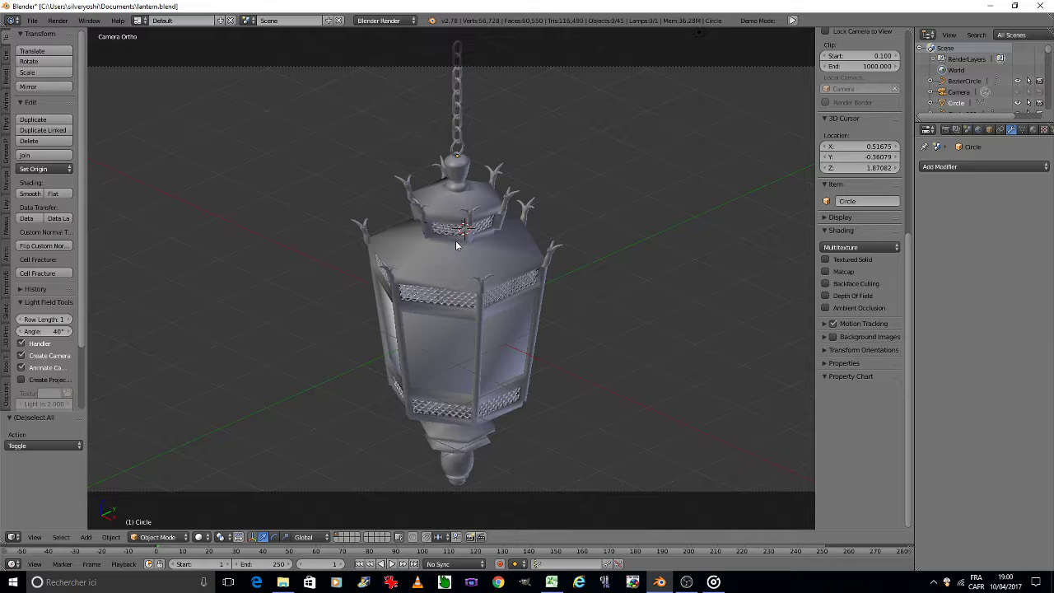
left_click(599, 298)
key("ctrl+s")
left_click(600, 298)
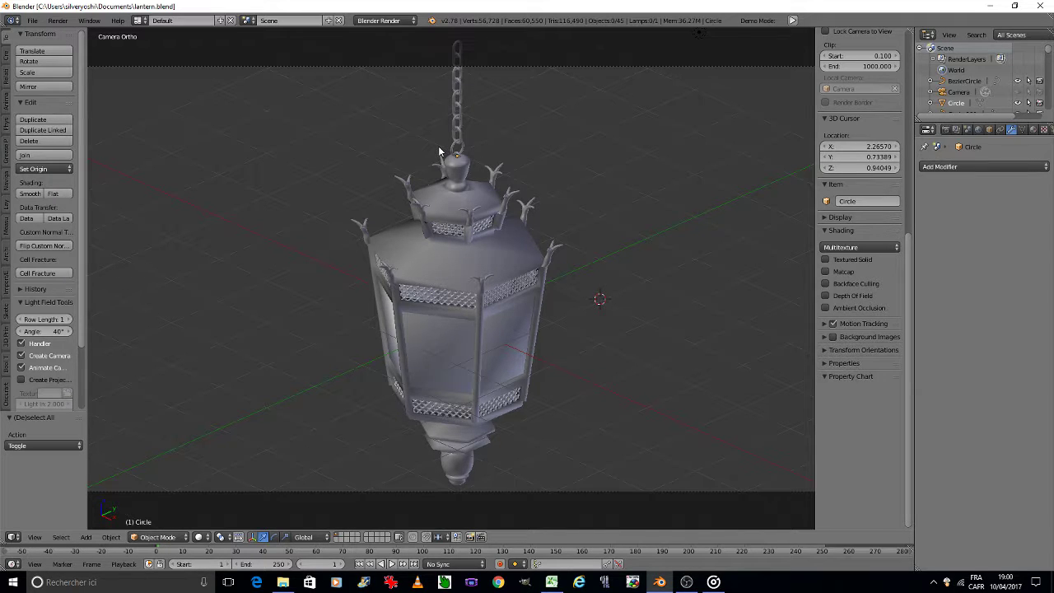
Add the roof to the selected horn ornaments and join them into one object.
scroll(430, 209, "up", 1)
scroll(430, 209, "up", 3)
scroll(431, 210, "up", 2)
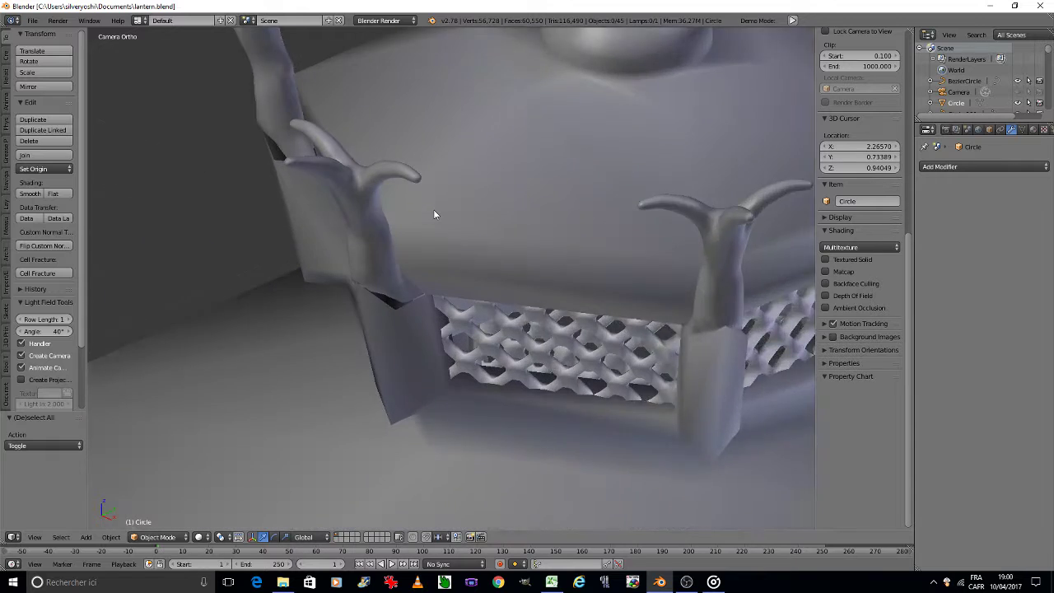
scroll(434, 210, "up", 2)
scroll(430, 222, "up", 2)
left_click(329, 370)
scroll(338, 367, "down", 6)
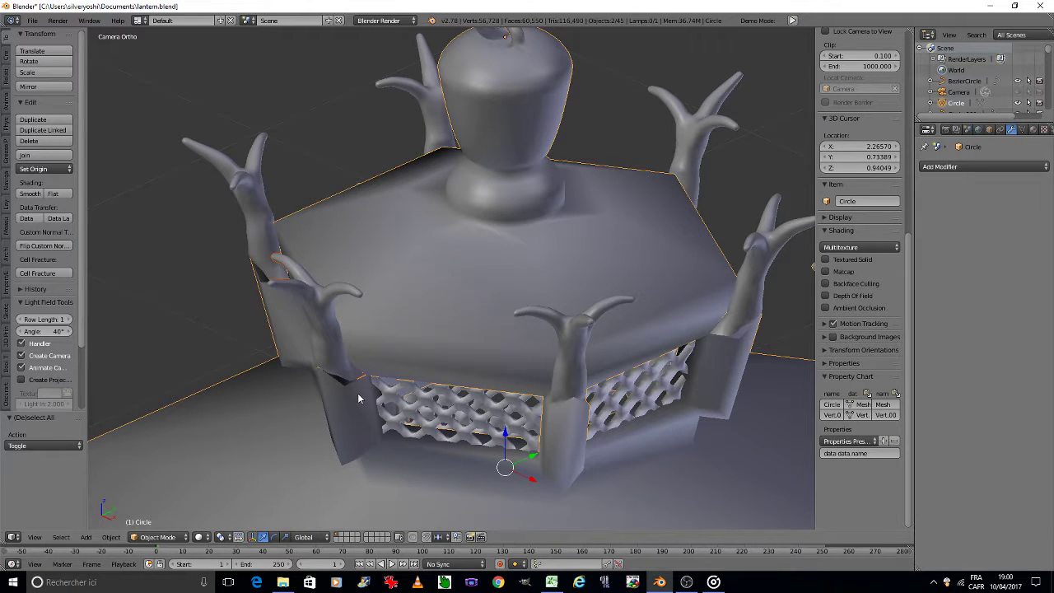
key("ctrl+j")
Switch the joined roof mesh into Edit Mode.
key("Tab")
left_click(408, 392)
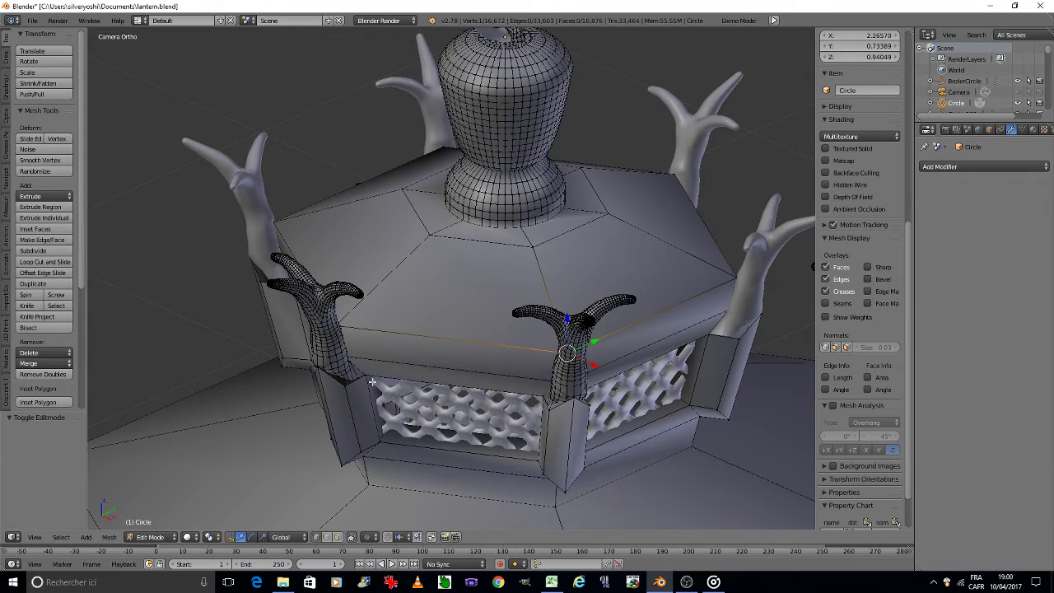
scroll(372, 381, "up", 5)
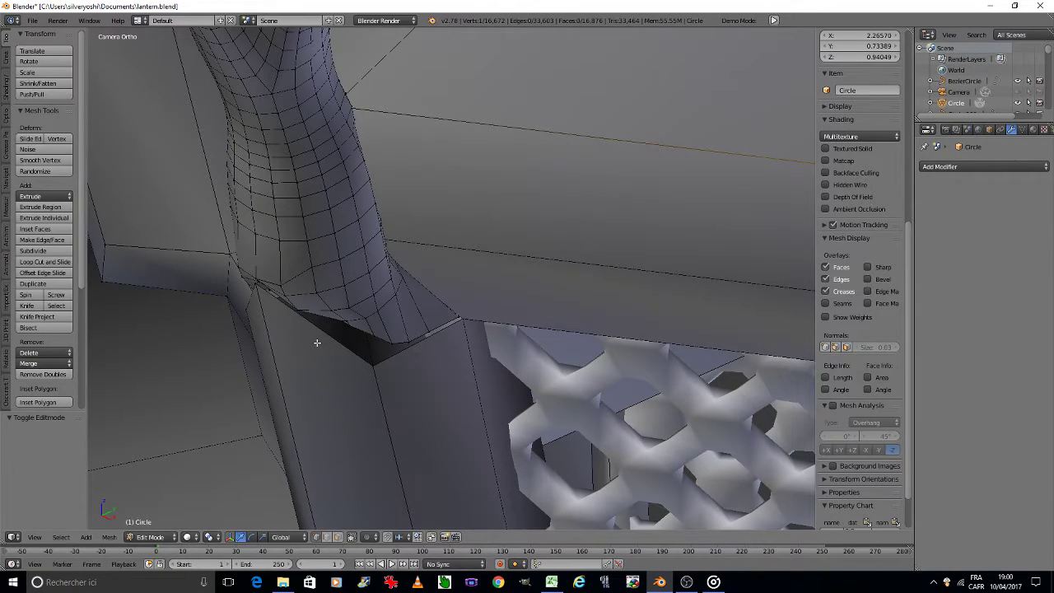
scroll(248, 301, "up", 3)
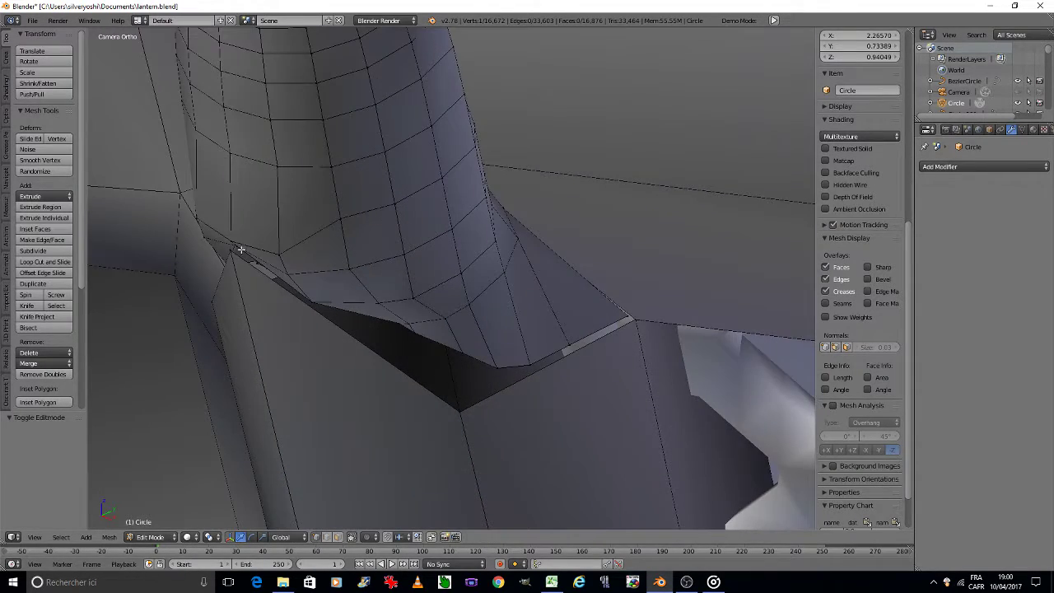
right_click(410, 344)
key("a")
key("a")
key("a")
scroll(446, 383, "down", 3)
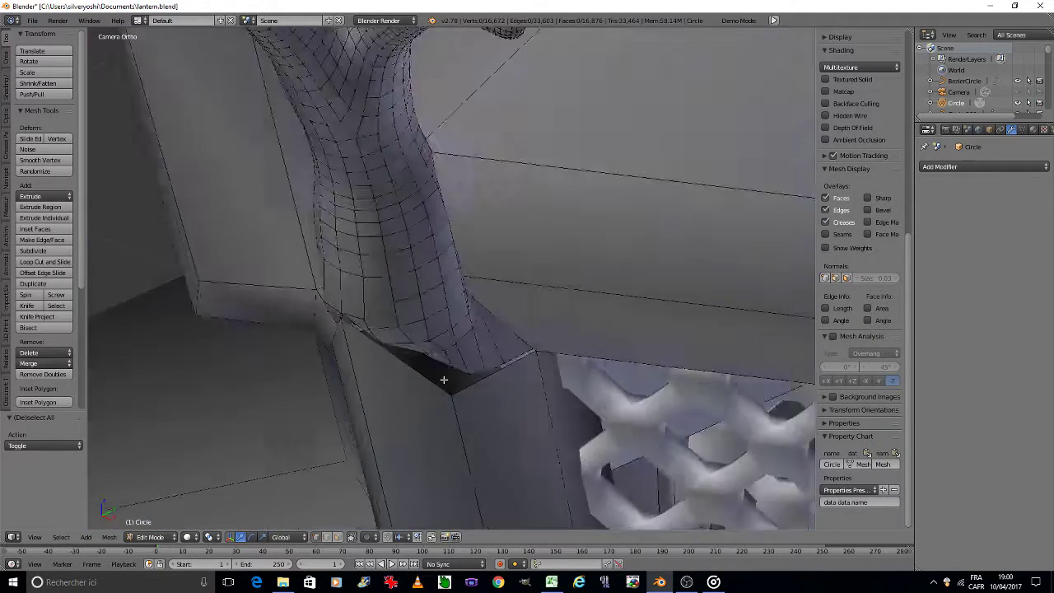
scroll(436, 376, "down", 3)
scroll(436, 373, "down", 3)
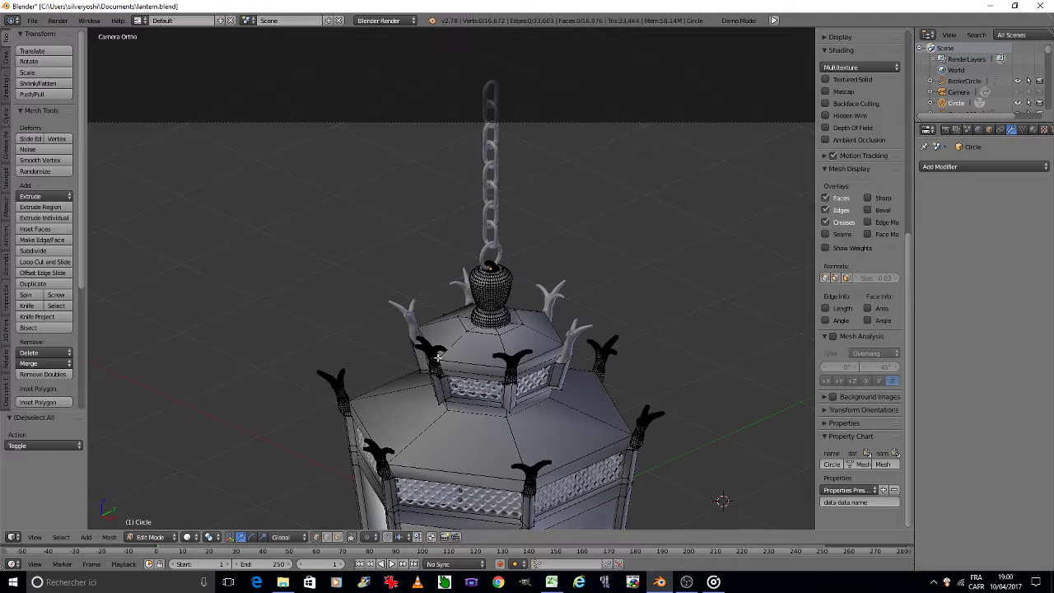
key("KP_0")
scroll(474, 347, "down", 4)
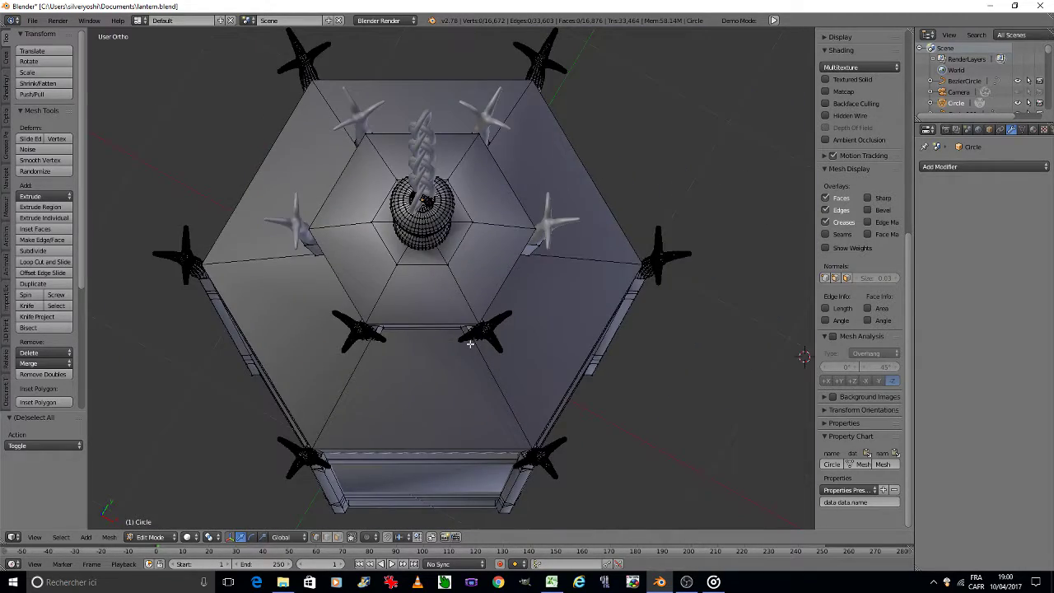
middle_click_drag(471, 343, 477, 339)
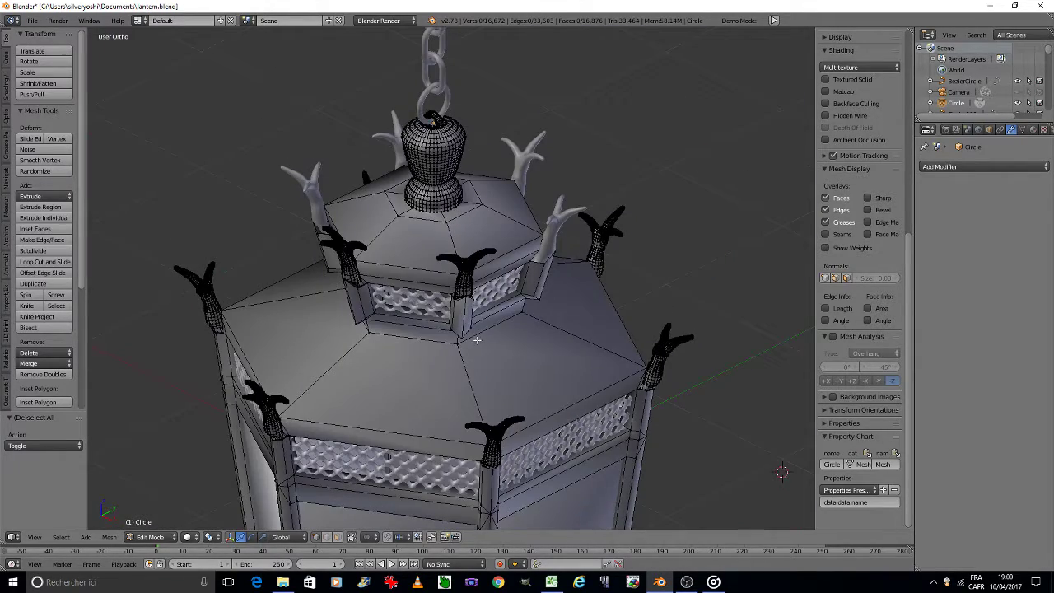
scroll(477, 340, "up", 3)
scroll(420, 313, "up", 3)
scroll(365, 286, "up", 3)
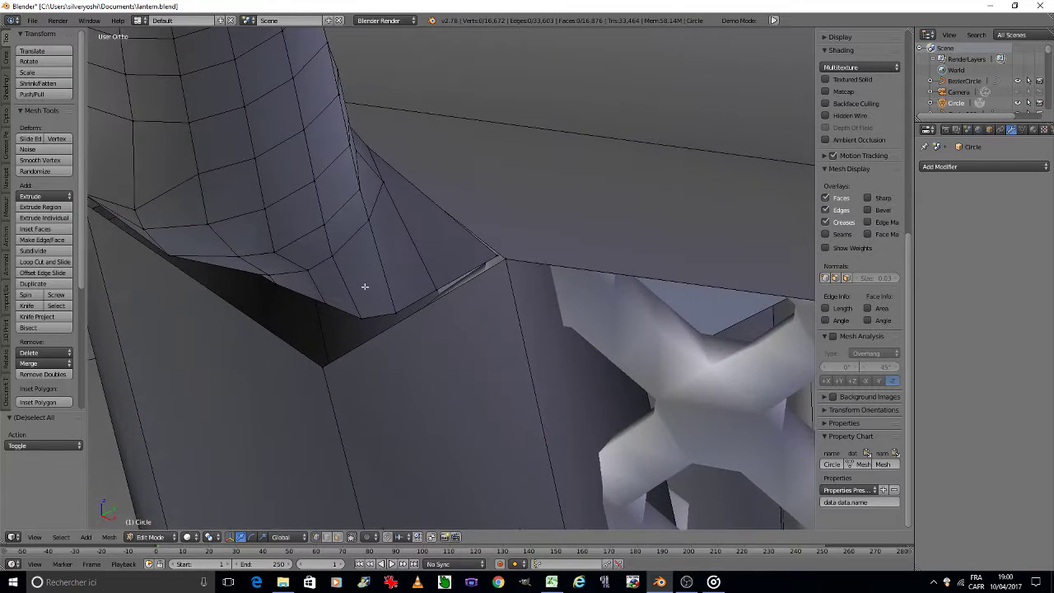
Fill part of the horn-base gap with a face from five edge vertices.
right_click(504, 259)
right_click(417, 294, "shift")
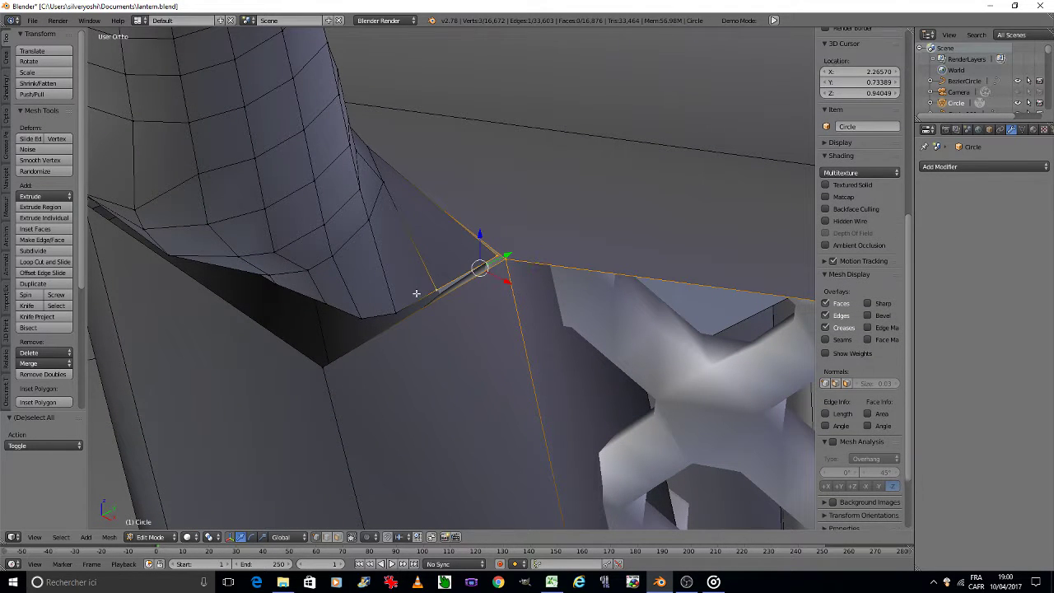
right_click(402, 305, "shift")
right_click(361, 316, "shift")
right_click(325, 368, "shift")
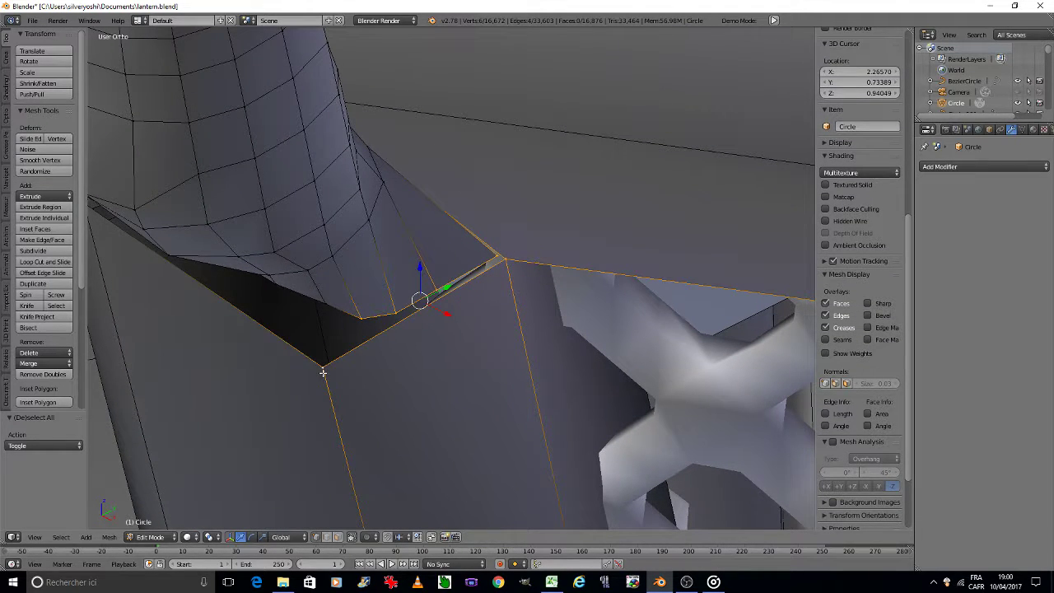
key("f")
Clear the selection and turn off limit-to-visible so hidden edges show through.
right_click(358, 322)
right_click(324, 365, "shift")
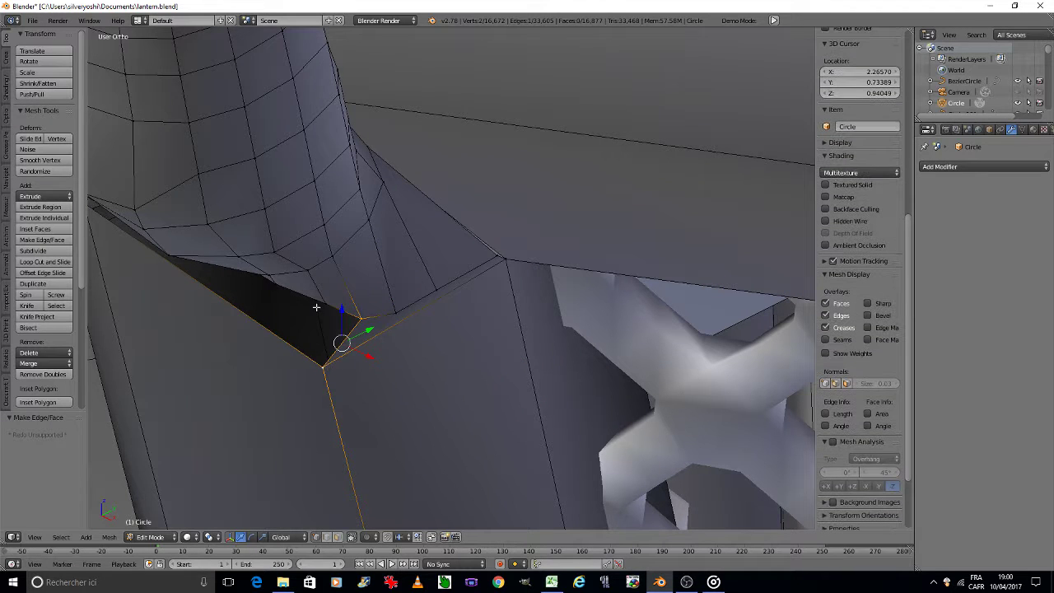
right_click(322, 303, "shift")
middle_click_drag(246, 290, 370, 299, "shift")
key("a")
scroll(369, 293, "up", 5)
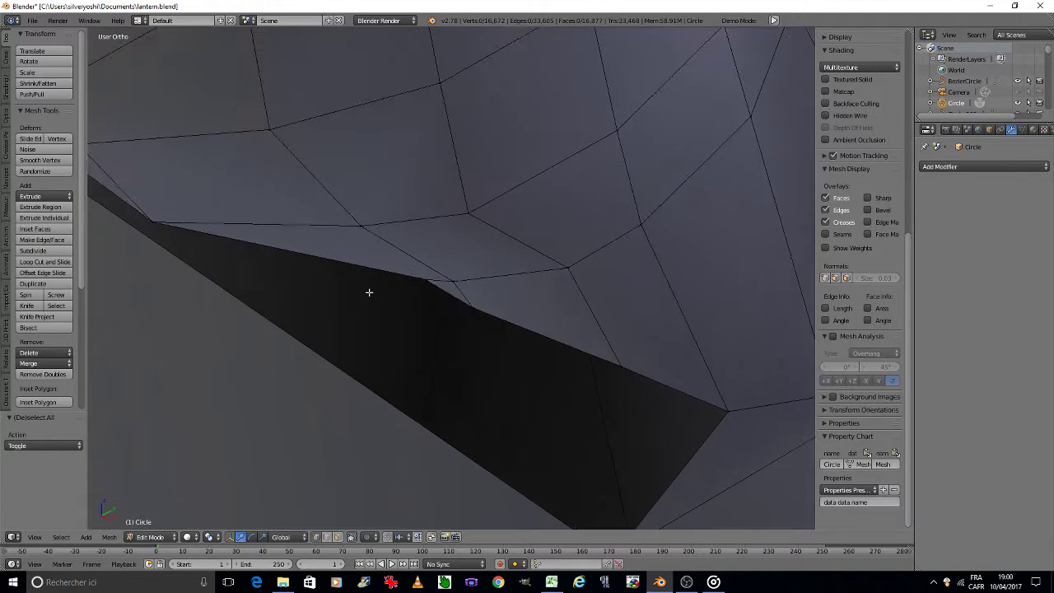
left_click(351, 536)
Merge the doubled vertices at the gap edge at their center.
right_click(418, 272)
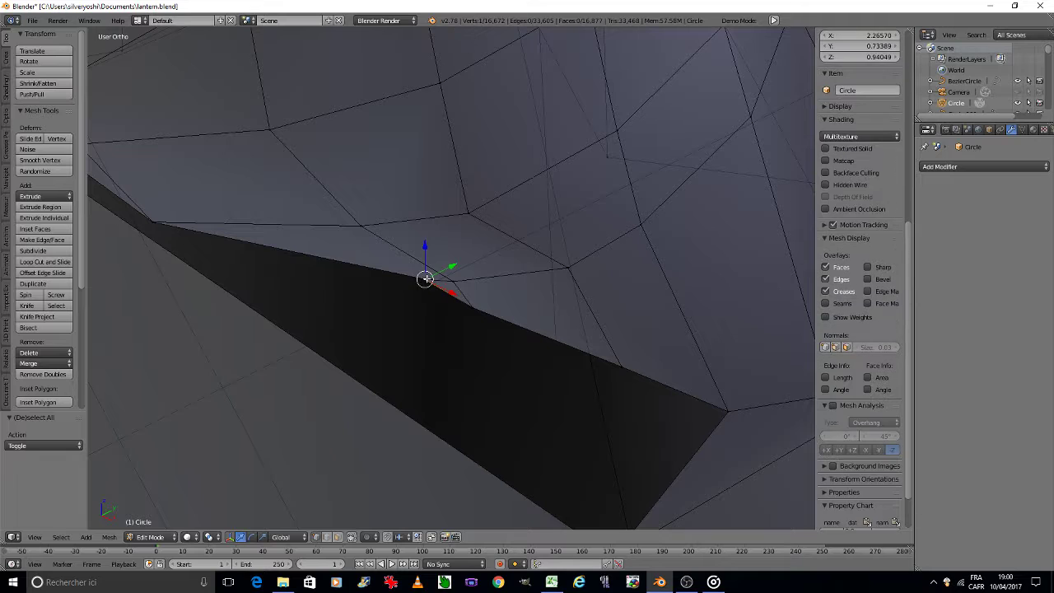
key("w")
left_click(409, 204)
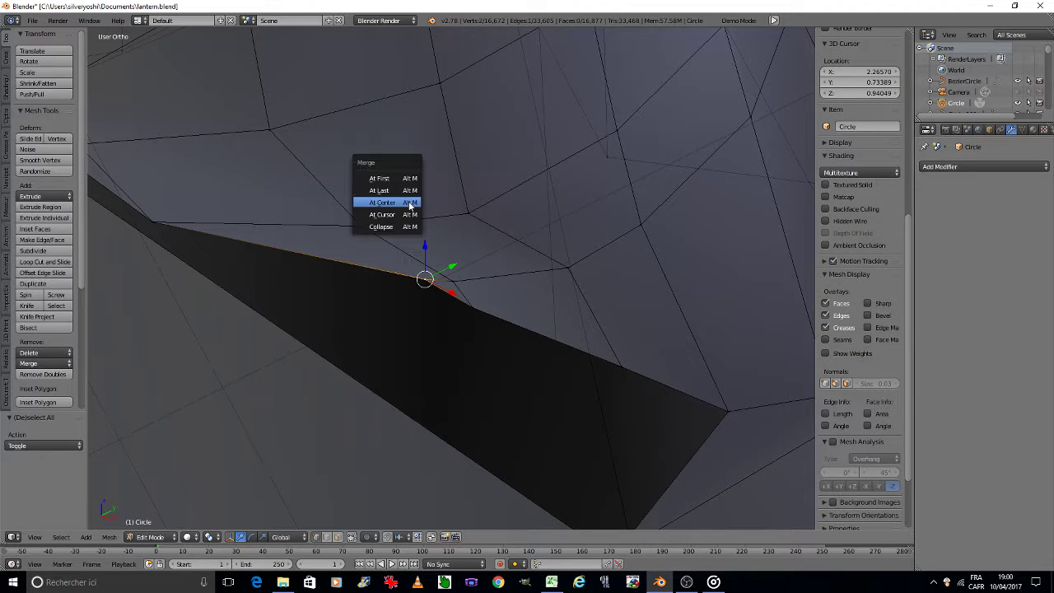
left_click(408, 203)
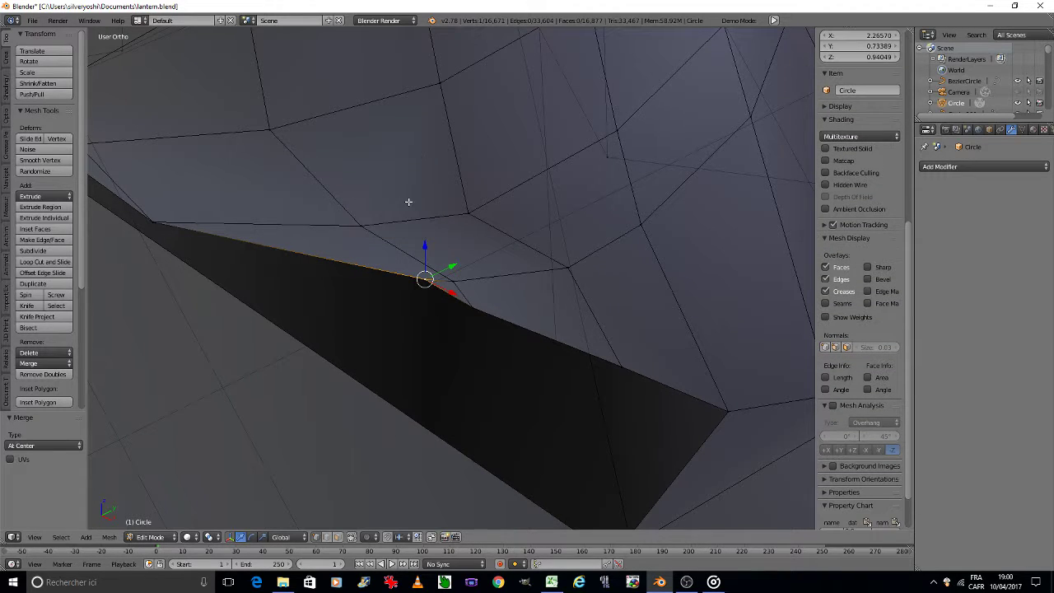
Select the vertices around the remaining dark gap up to the pillar corner and fill it with a face.
right_click(482, 308, "shift")
right_click(615, 361, "shift")
right_click(706, 401, "shift")
middle_click_drag(621, 418, 602, 259, "shift")
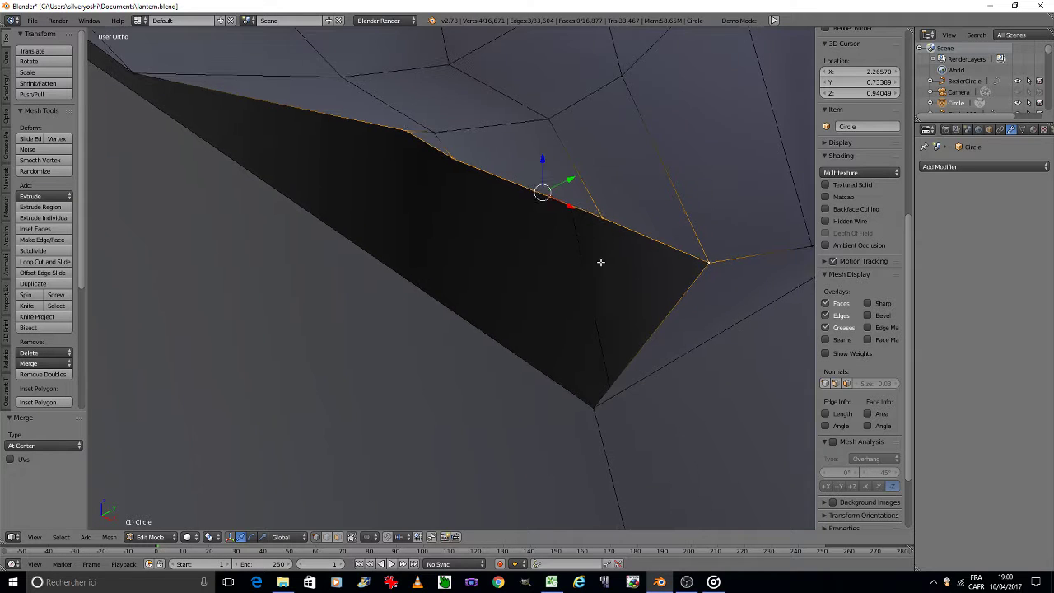
right_click(585, 407, "shift")
scroll(278, 259, "down", 3)
middle_click_drag(197, 211, 356, 305, "shift")
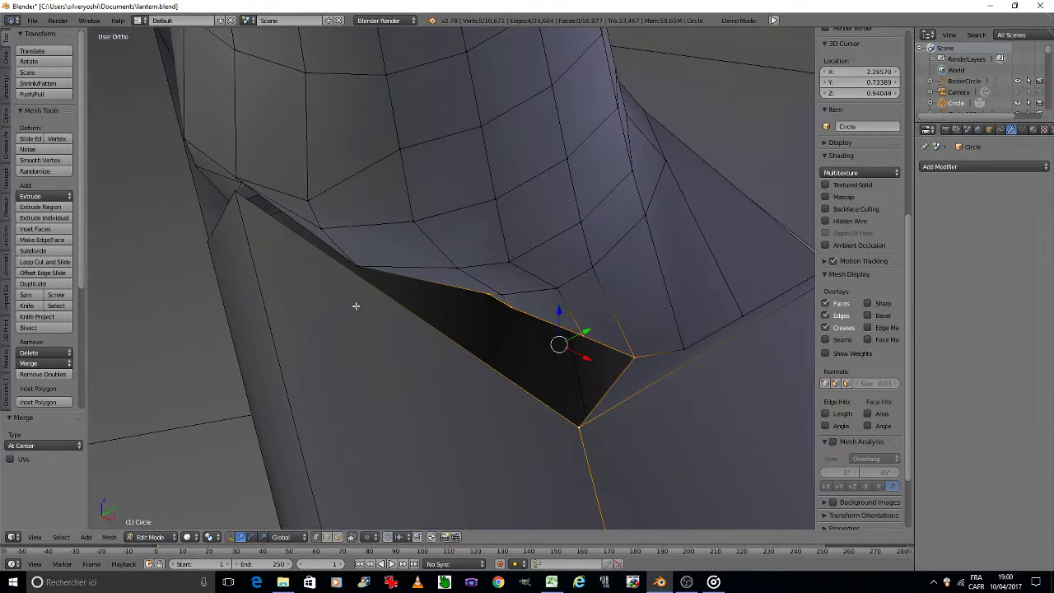
right_click(351, 263, "shift")
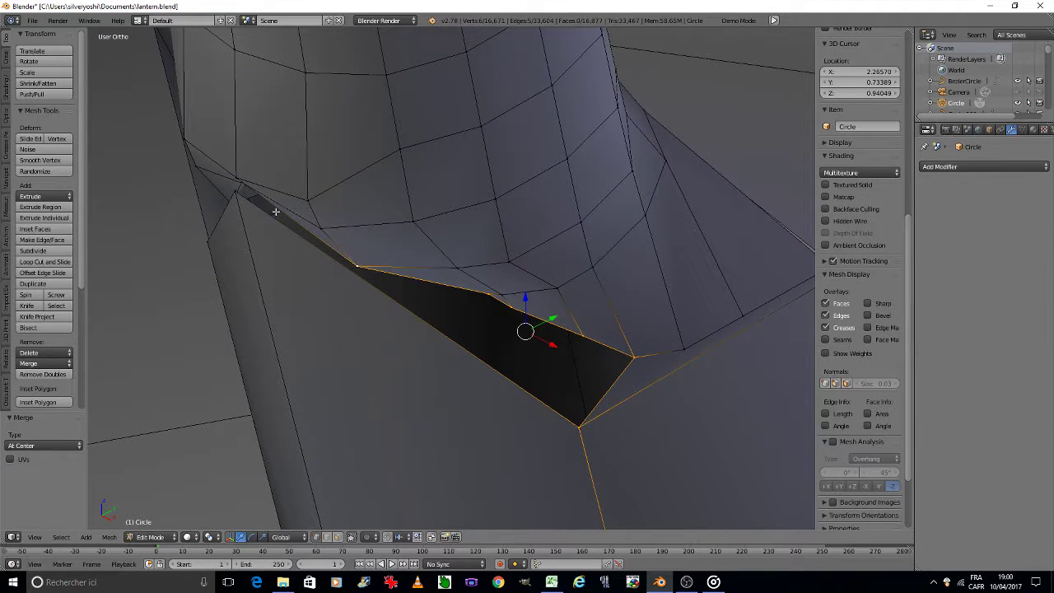
right_click(234, 192, "shift")
right_click(237, 177, "shift")
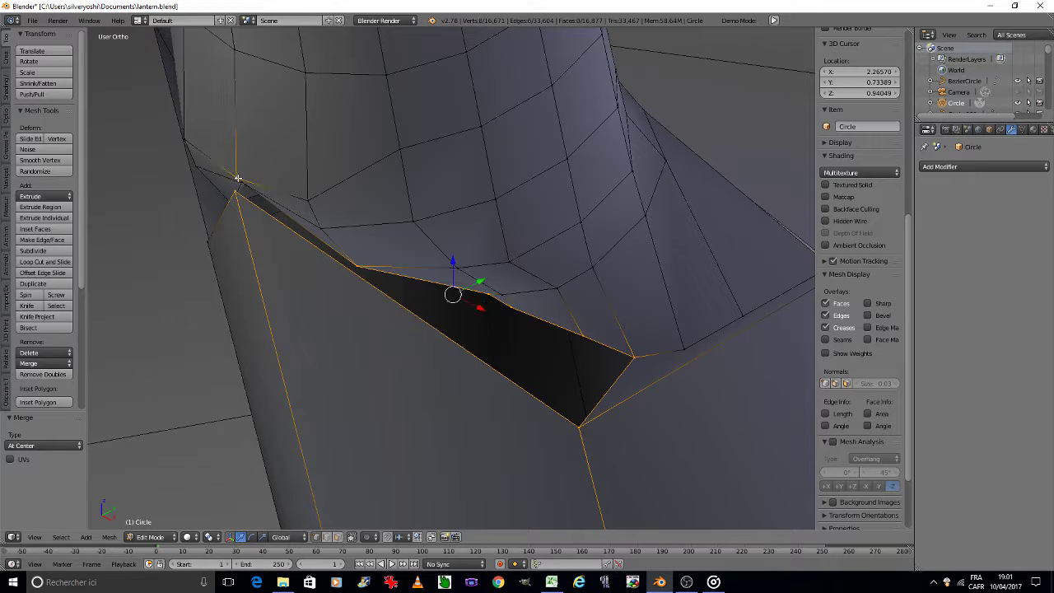
scroll(235, 180, "up", 3)
scroll(266, 189, "up", 2)
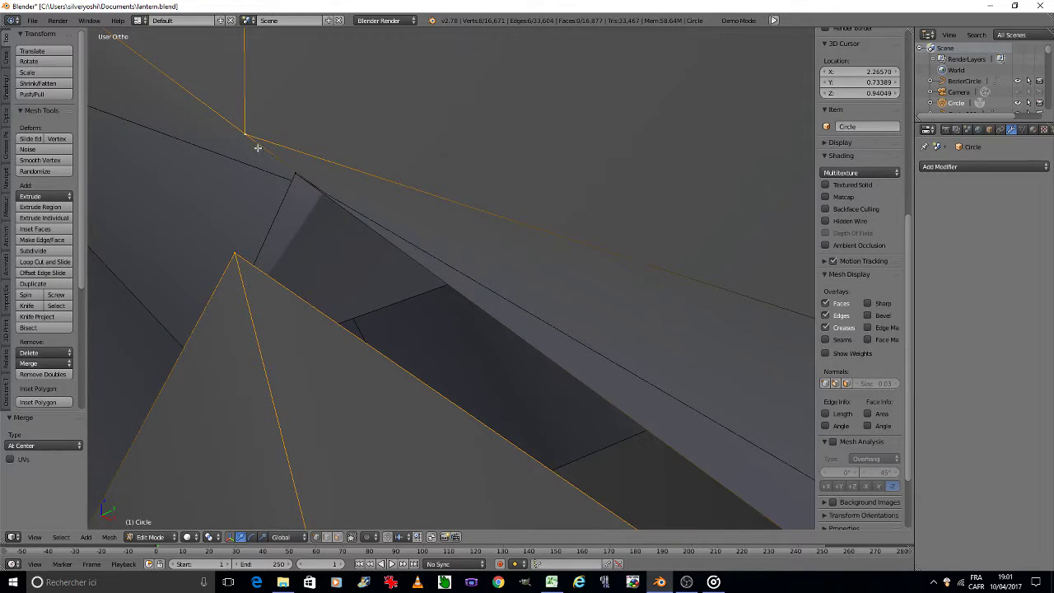
key("f")
scroll(306, 234, "down", 2)
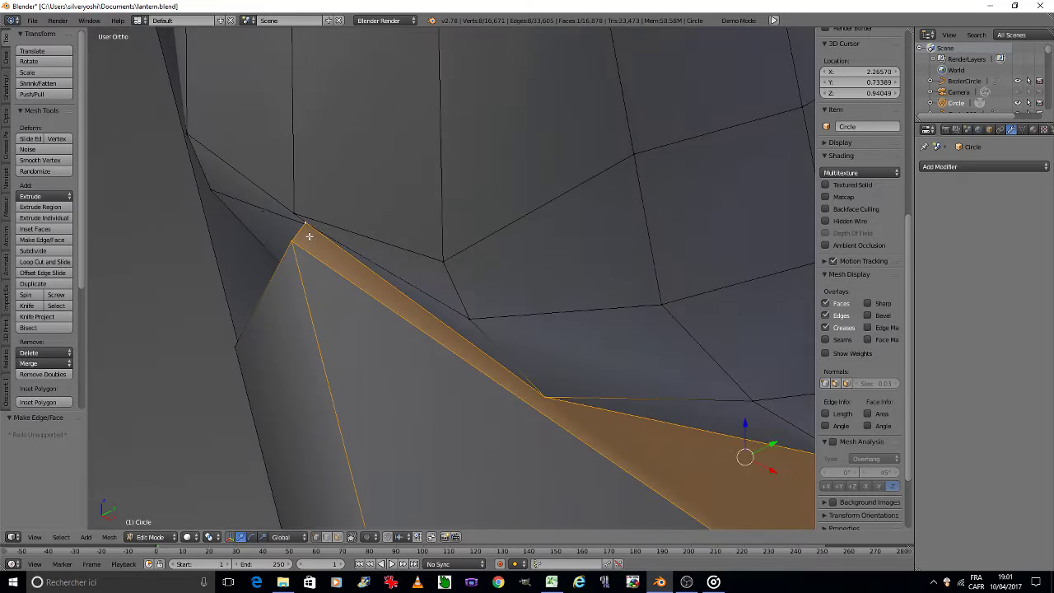
scroll(307, 236, "down", 2)
scroll(309, 236, "down", 1)
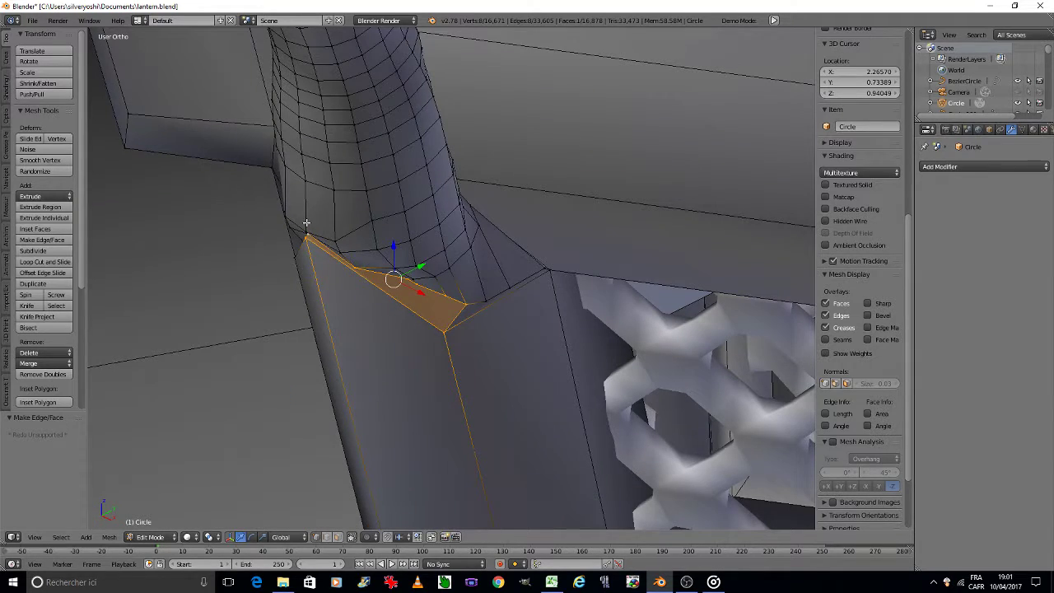
Orbit to the column's far side and merge the doubled lower-left vertex at center.
key("KP_6")
key("KP_6")
key("KP_6")
key("KP_6")
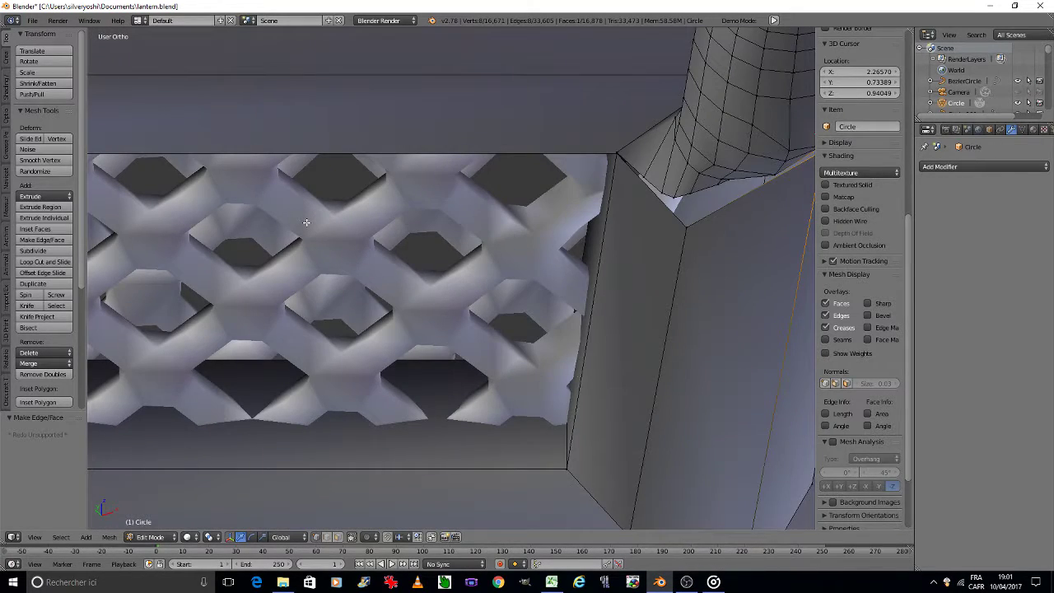
middle_click_drag(765, 207, 551, 264)
scroll(601, 219, "up", 2)
scroll(604, 223, "up", 2)
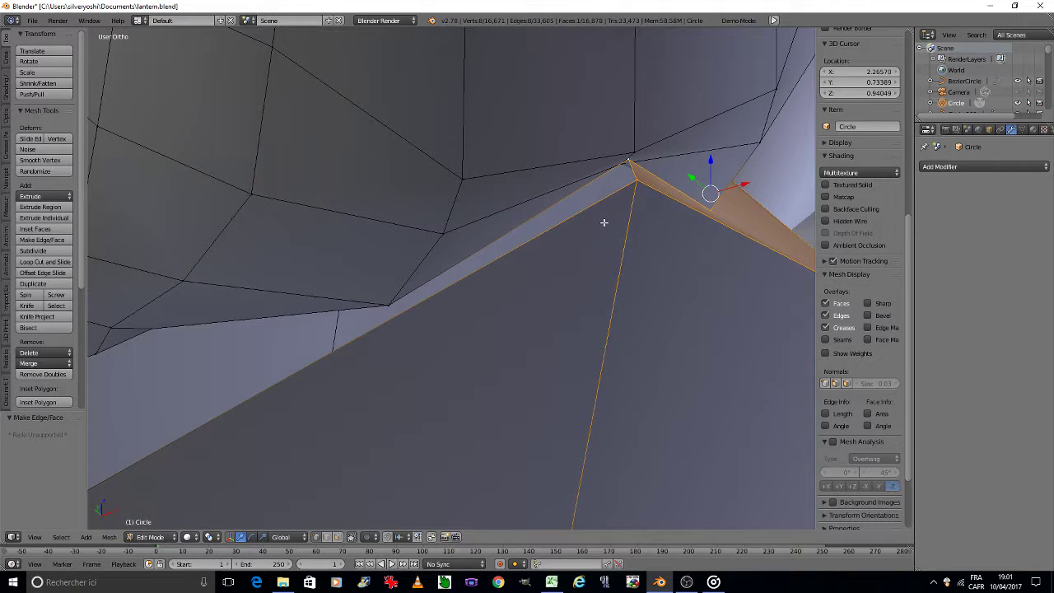
right_click(626, 162)
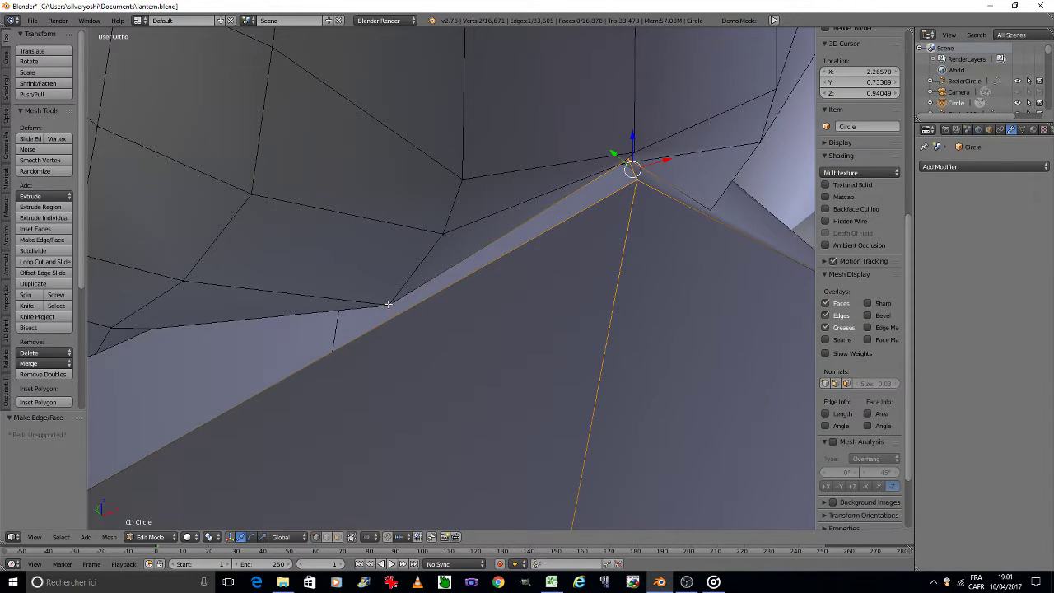
key("a")
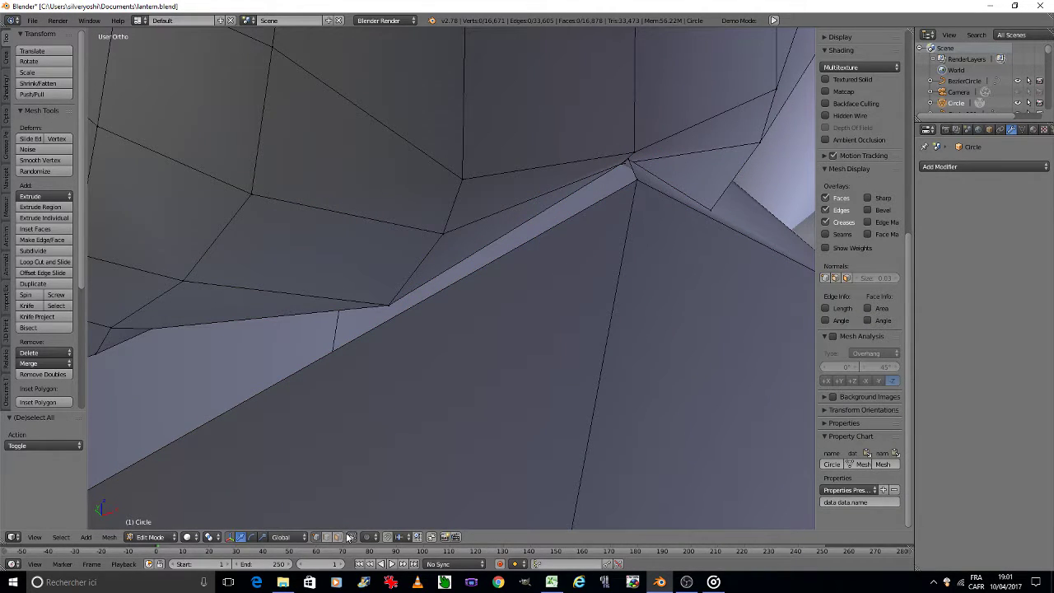
right_click(147, 328)
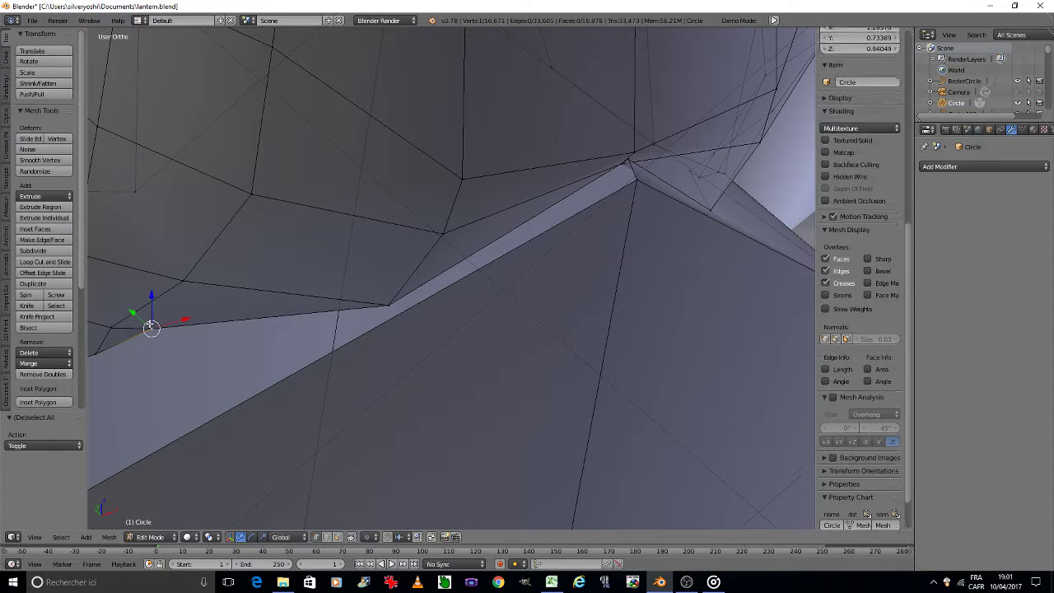
key("alt+m")
left_click(198, 267)
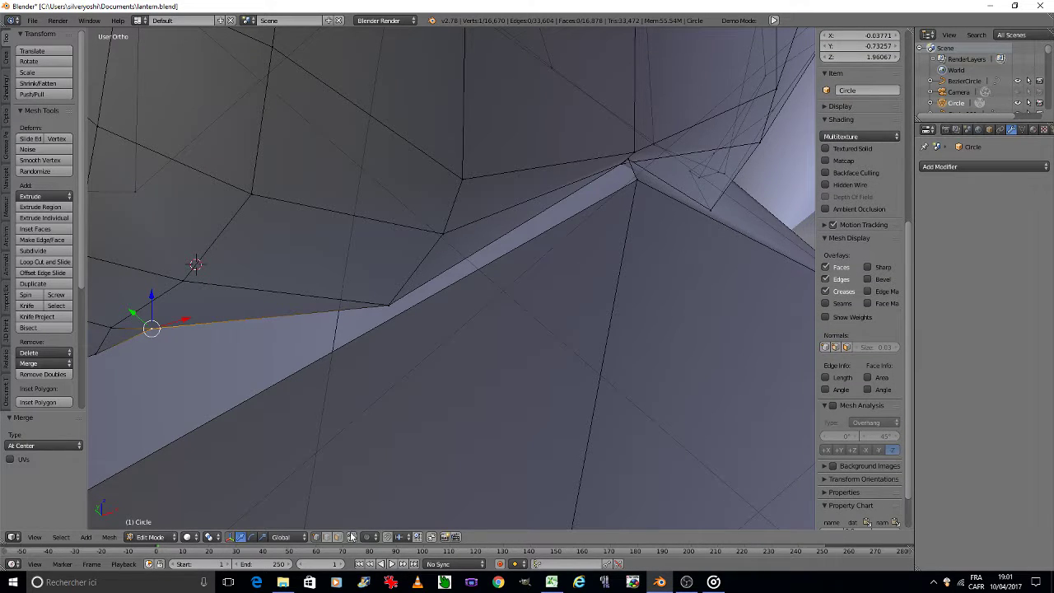
Fill the gap with a face spanning eight ridge and gap-edge vertices.
right_click(393, 305, "shift")
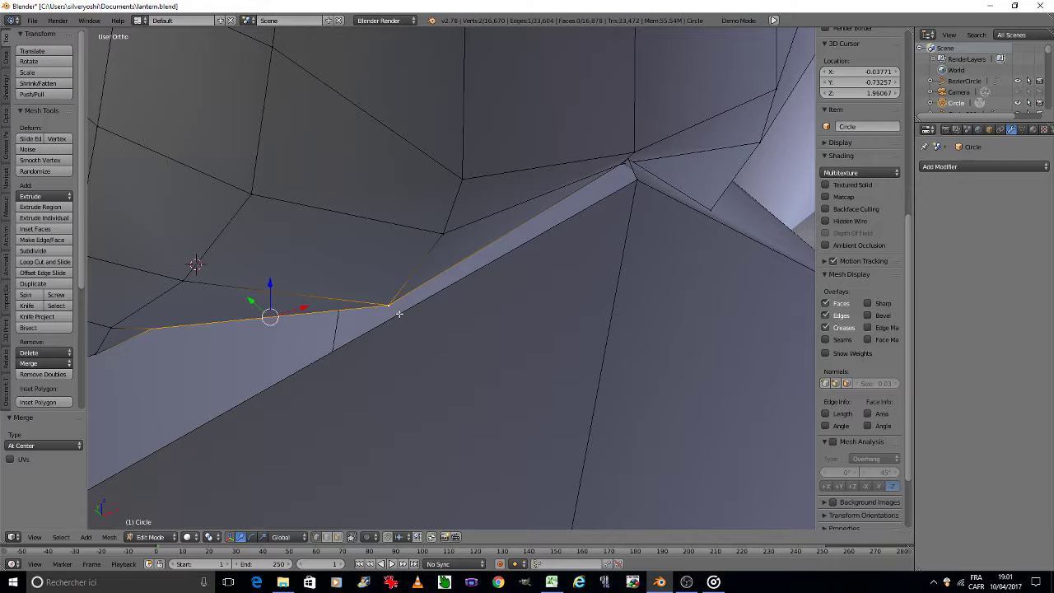
right_click(633, 164, "shift")
right_click(636, 176, "shift")
mouse_move(287, 246)
middle_mouse_down()
mouse_move(405, 132)
mouse_move(408, 182)
middle_mouse_up()
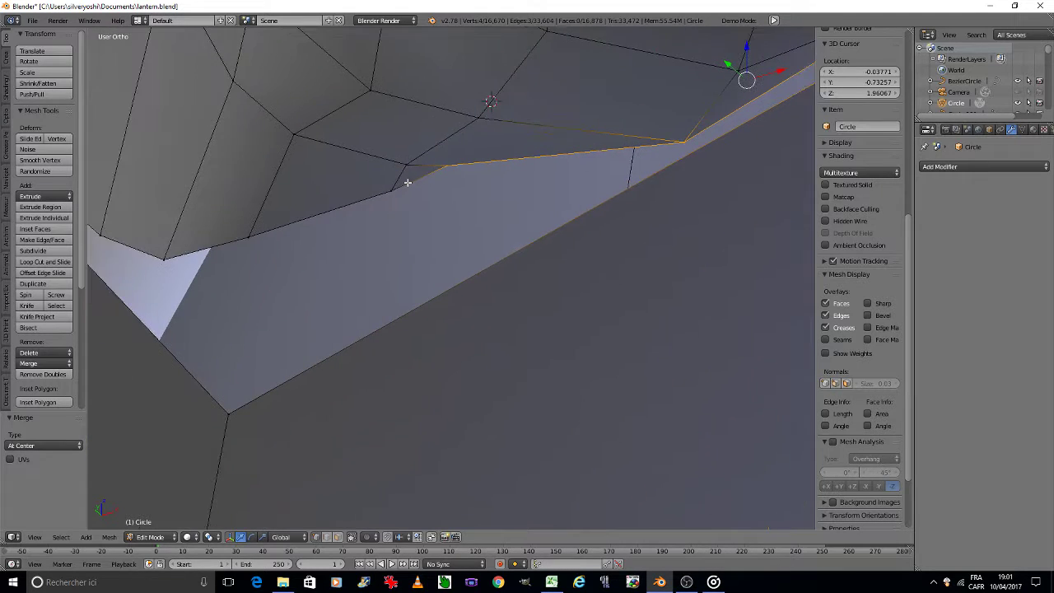
right_click(394, 191, "shift")
right_click(247, 239, "shift")
right_click(165, 258, "shift")
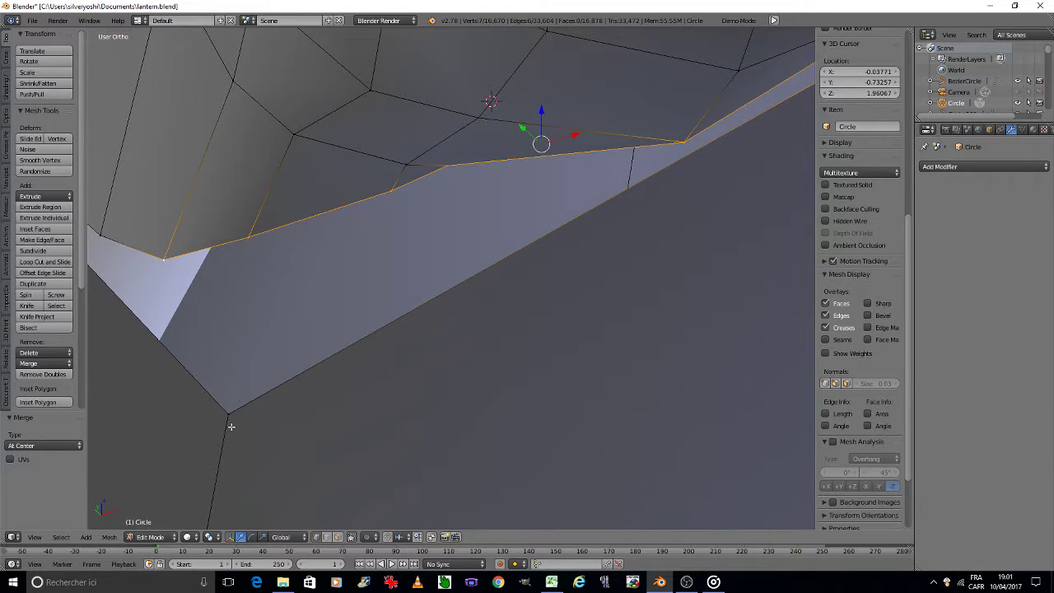
right_click(229, 412, "shift")
key("f")
mouse_move(241, 411)
middle_mouse_down()
mouse_move(169, 371)
mouse_move(415, 362)
middle_mouse_up()
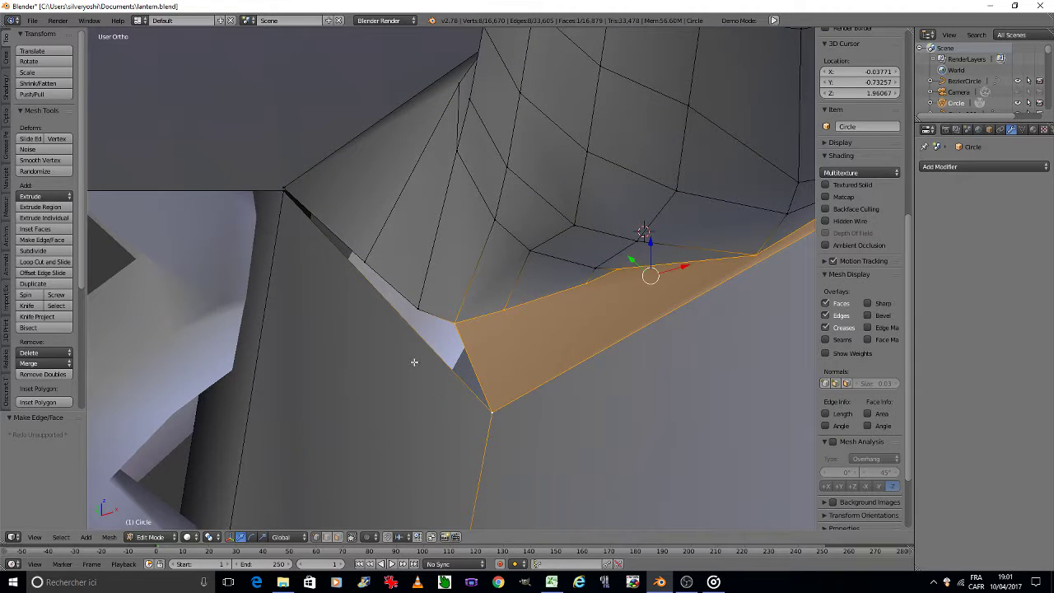
Fill a second face between the ridge vertices and those across the gap.
right_click(288, 185)
right_click(371, 265, "shift")
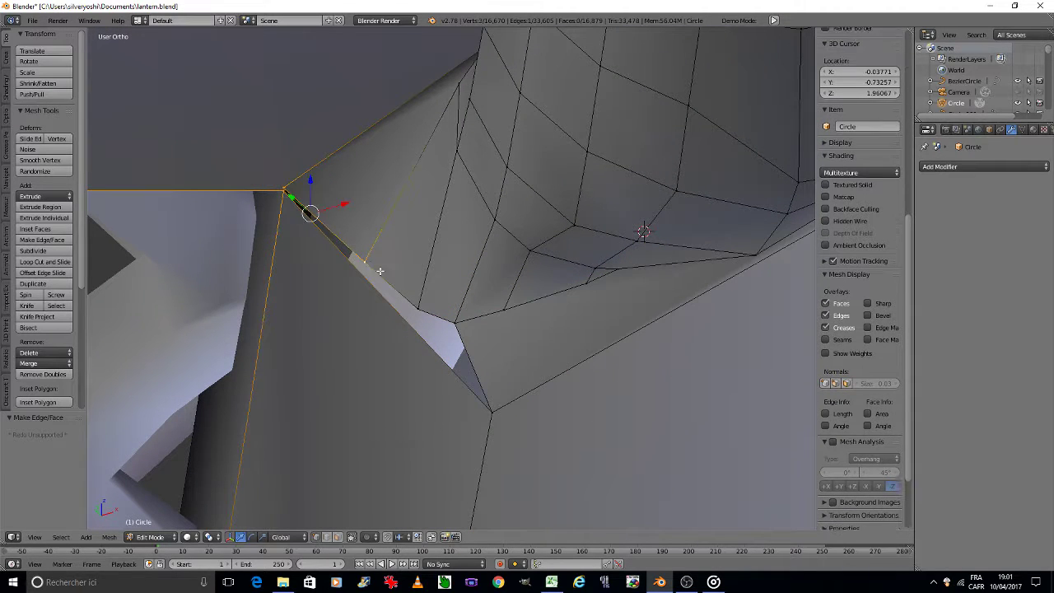
right_click(420, 305, "shift")
right_click(454, 323, "shift")
right_click(489, 403, "shift")
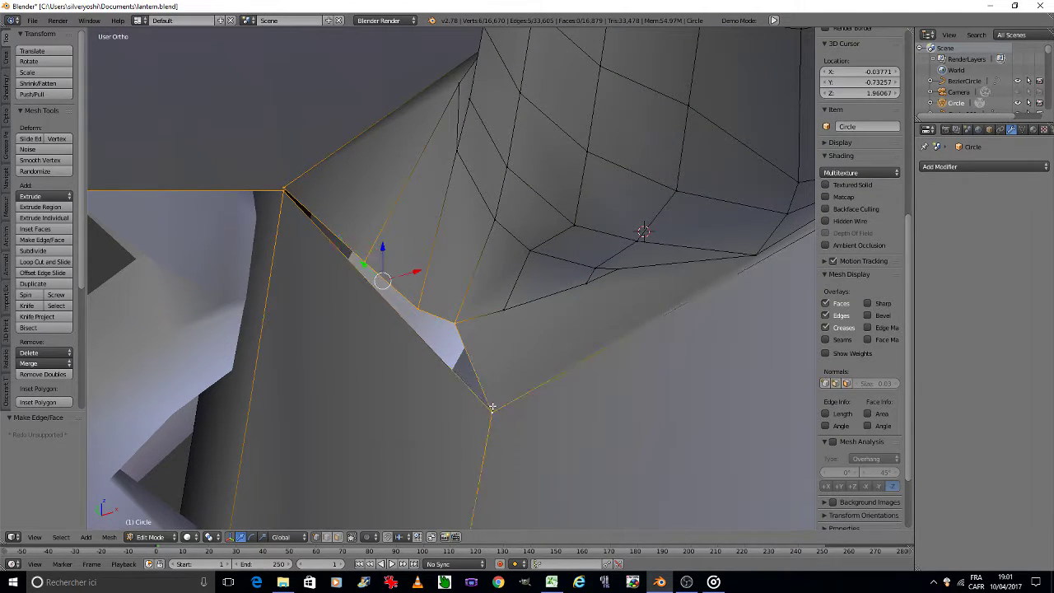
key("f")
scroll(489, 404, "down", 4)
middle_click_drag(489, 403, 465, 391)
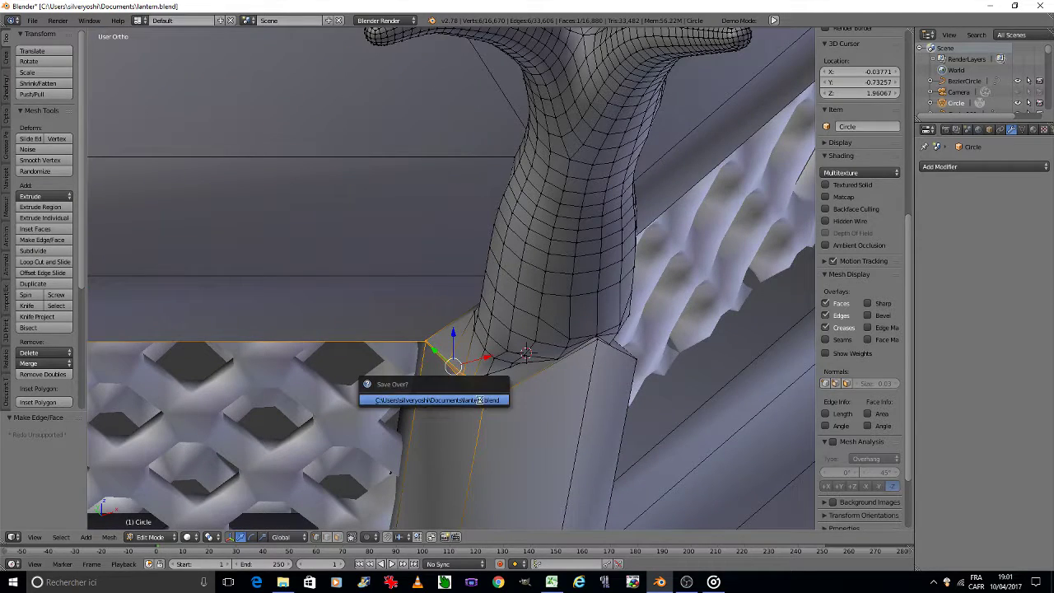
Hide the vertex at the horn's neck corner to expose the gap behind it.
middle_click_drag(474, 238, 474, 238)
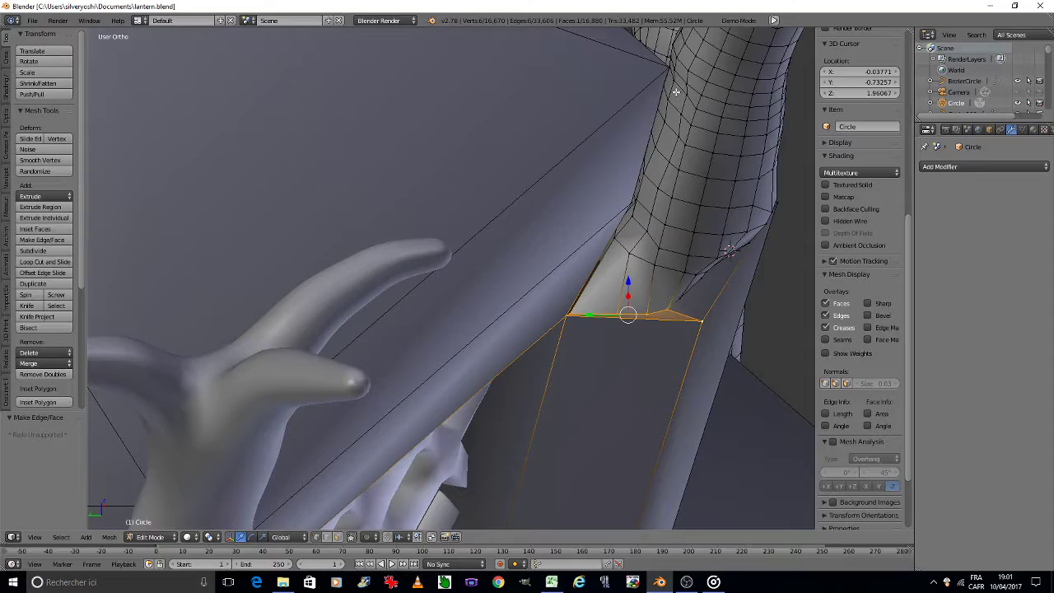
scroll(676, 93, "up", 4)
middle_click_drag(668, 65, 546, 289)
right_click(532, 273)
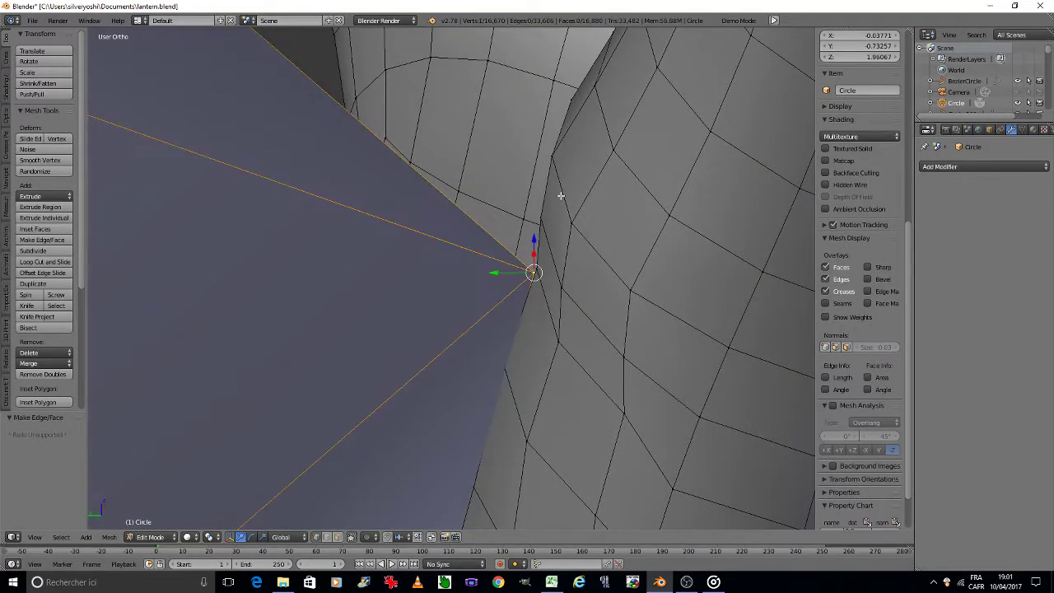
key("h")
Select the beam-corner vertex and the vertices around the dark gap.
scroll(560, 195, "down", 3)
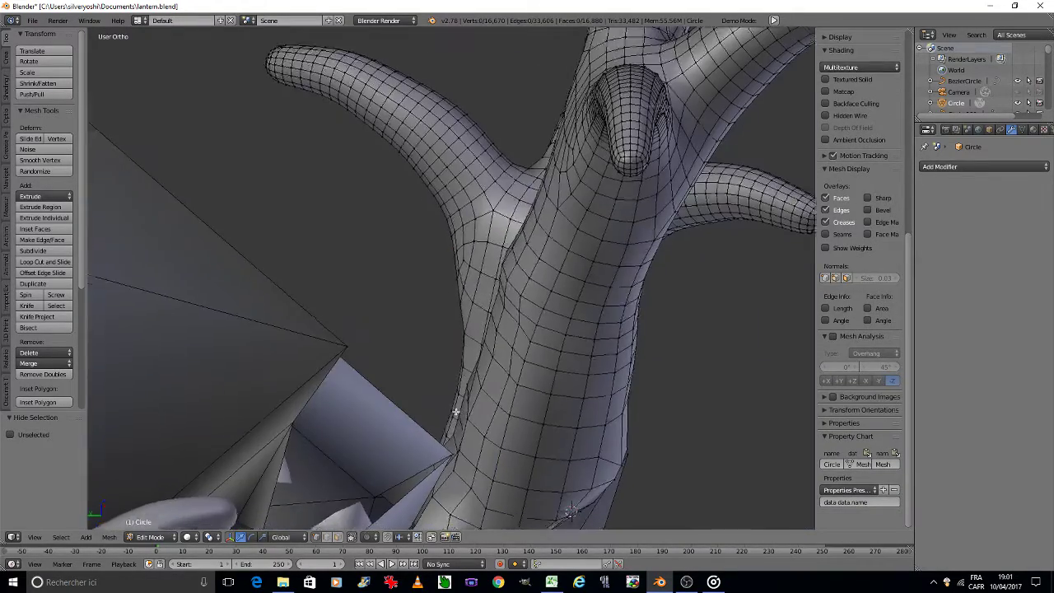
middle_click_drag(483, 301, 566, 183)
scroll(502, 303, "up", 2)
scroll(481, 366, "up", 2)
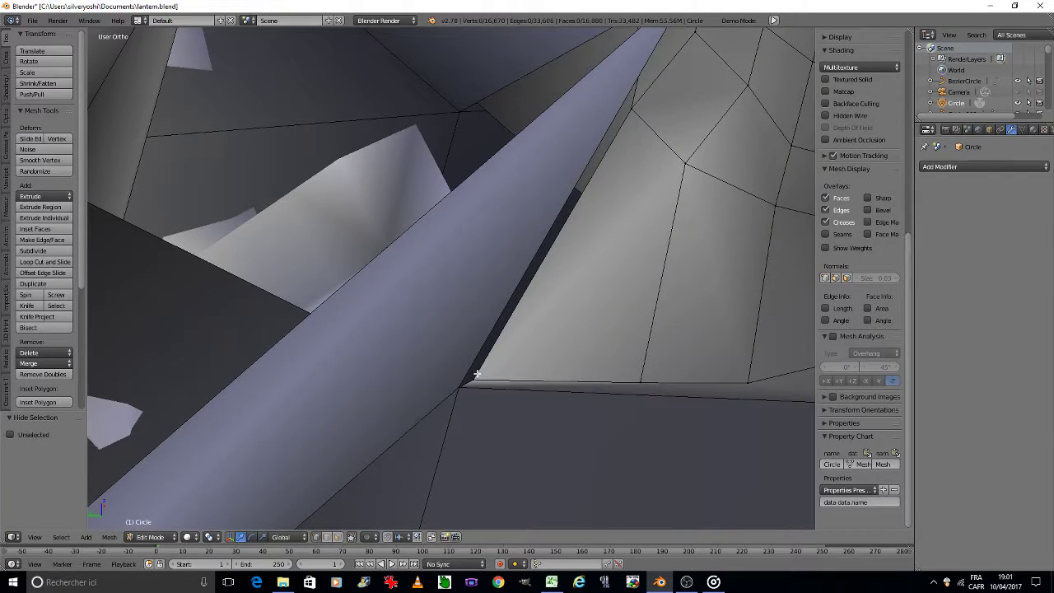
right_click(476, 377)
scroll(477, 376, "down", 2)
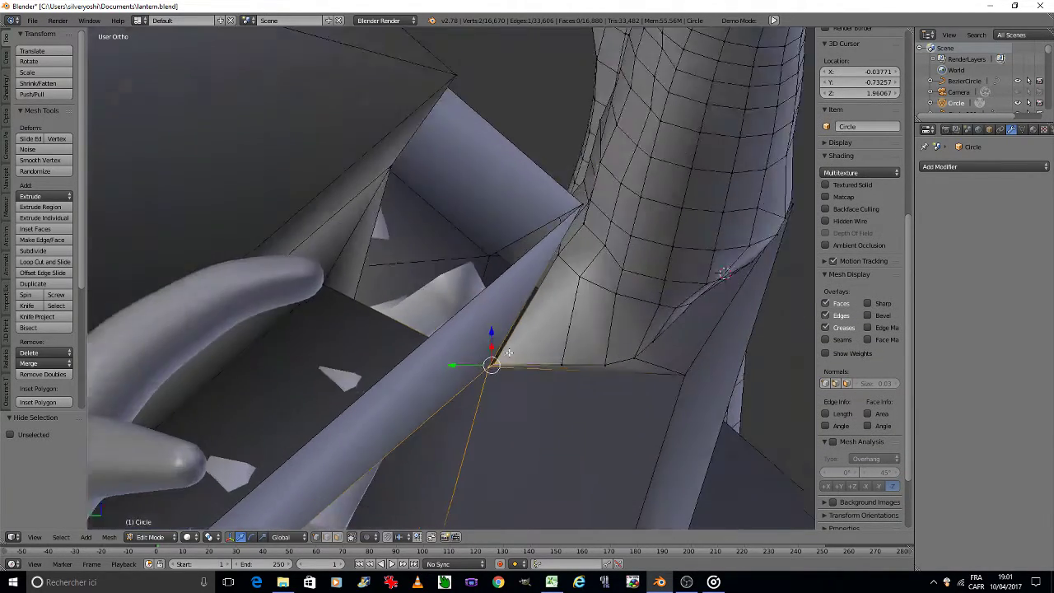
middle_click_drag(509, 353, 509, 352)
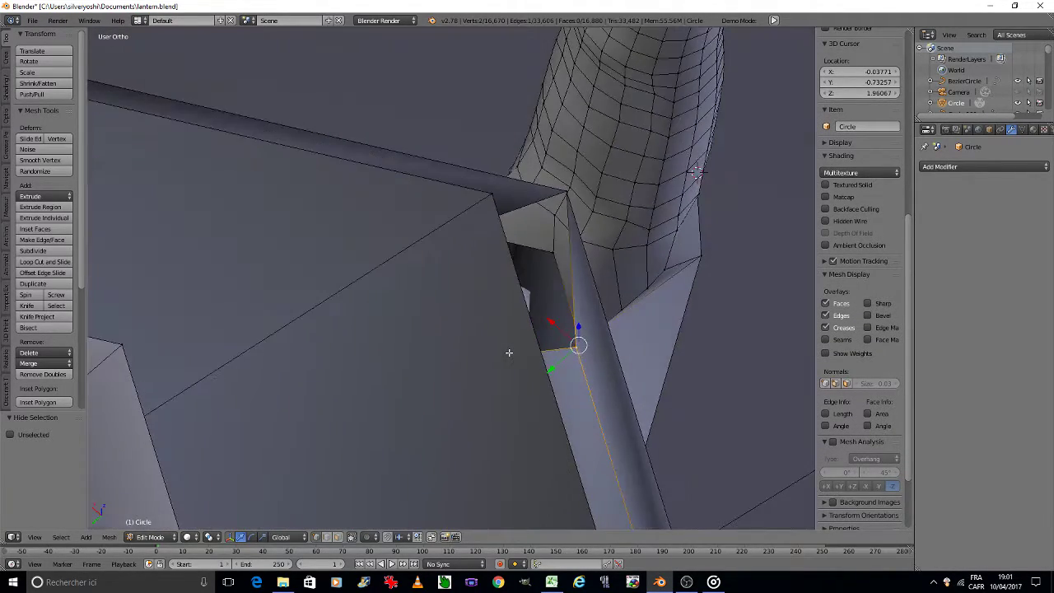
scroll(560, 283, "up", 2)
right_click(546, 207, "shift")
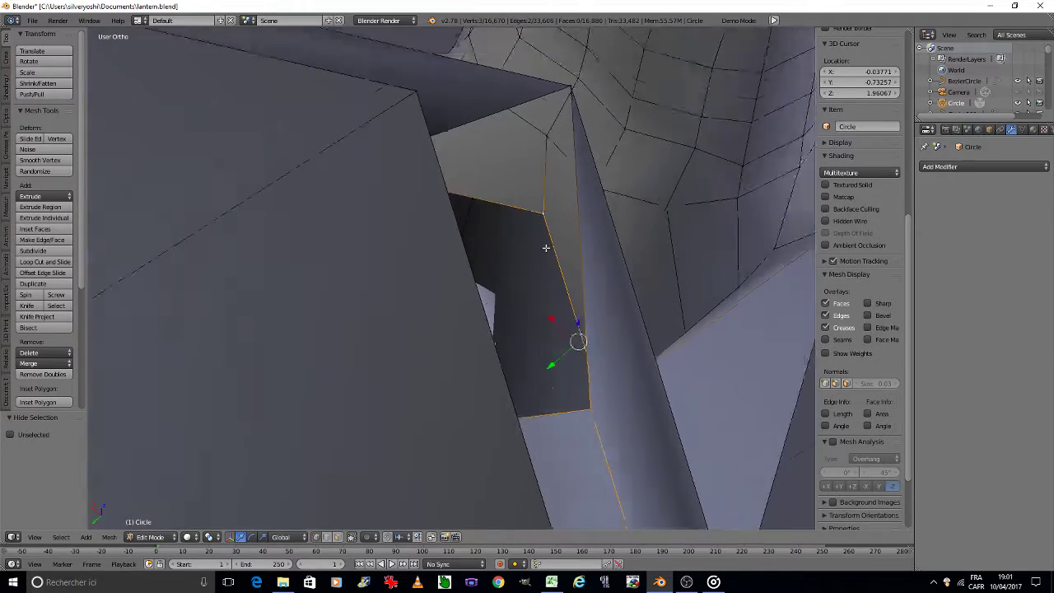
Add the remaining gap corner vertices and fill the gap with a new face.
scroll(546, 243, "down", 2)
middle_click_drag(546, 243, 546, 243)
scroll(403, 331, "up", 1)
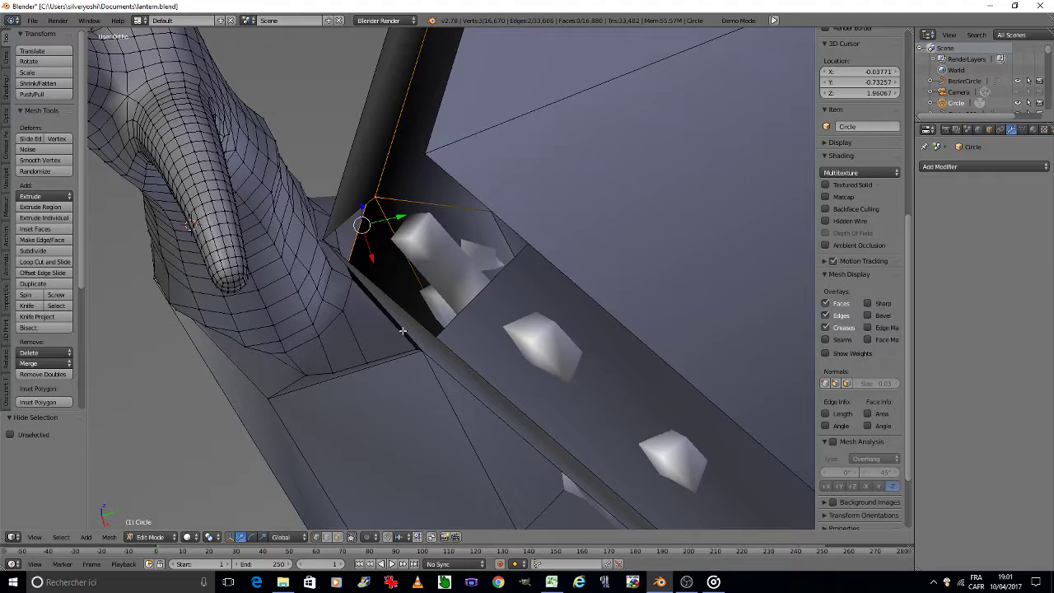
scroll(429, 332, "up", 3)
right_click(429, 331, "shift")
right_click(443, 334, "shift")
key("f")
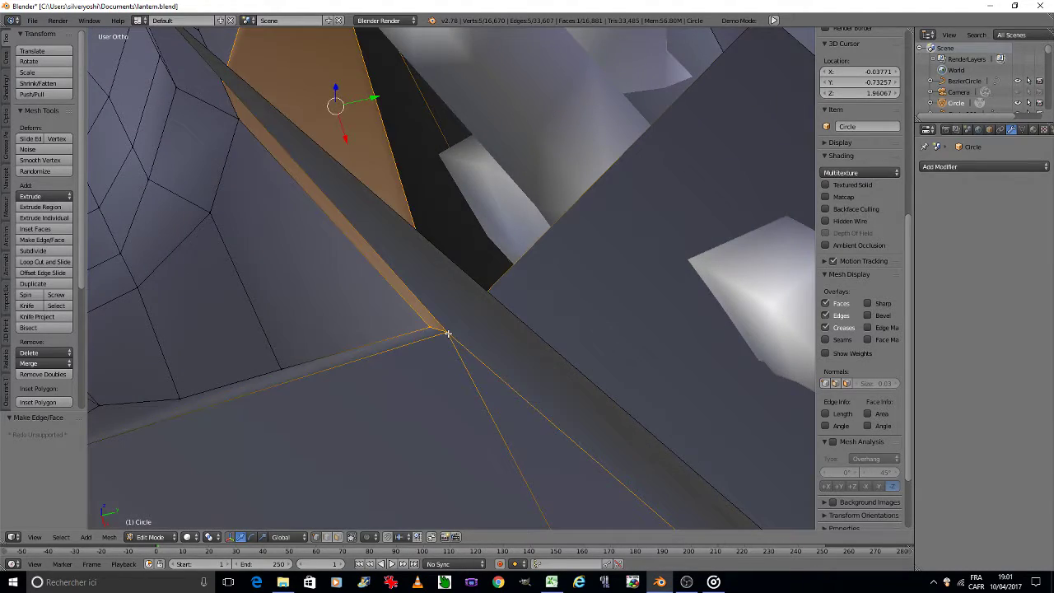
Deselect the mesh, reveal all hidden geometry and return to Object Mode.
scroll(428, 313, "down", 4)
key("a")
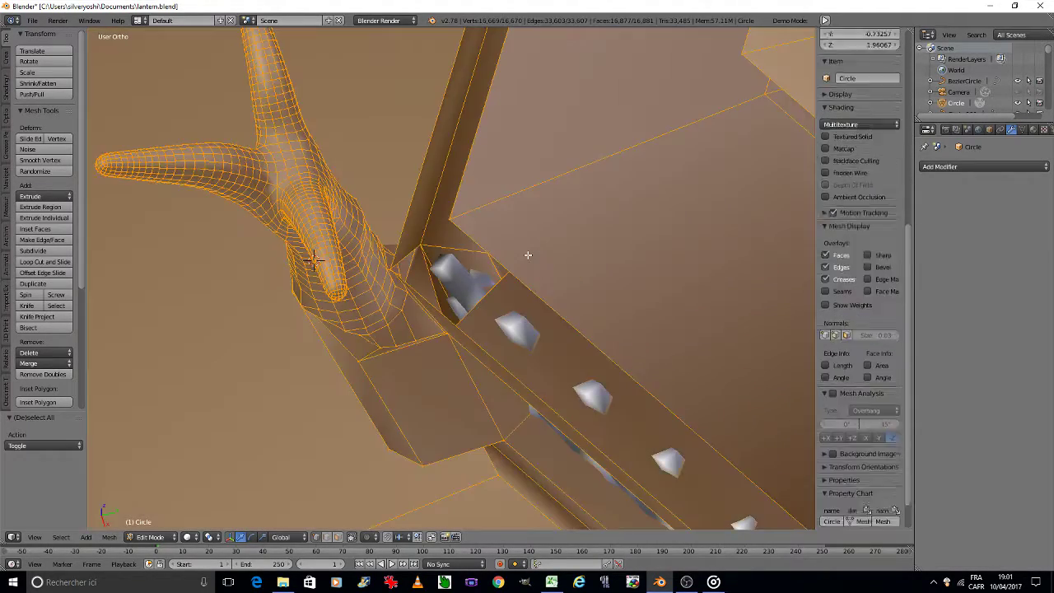
key("a")
key("w")
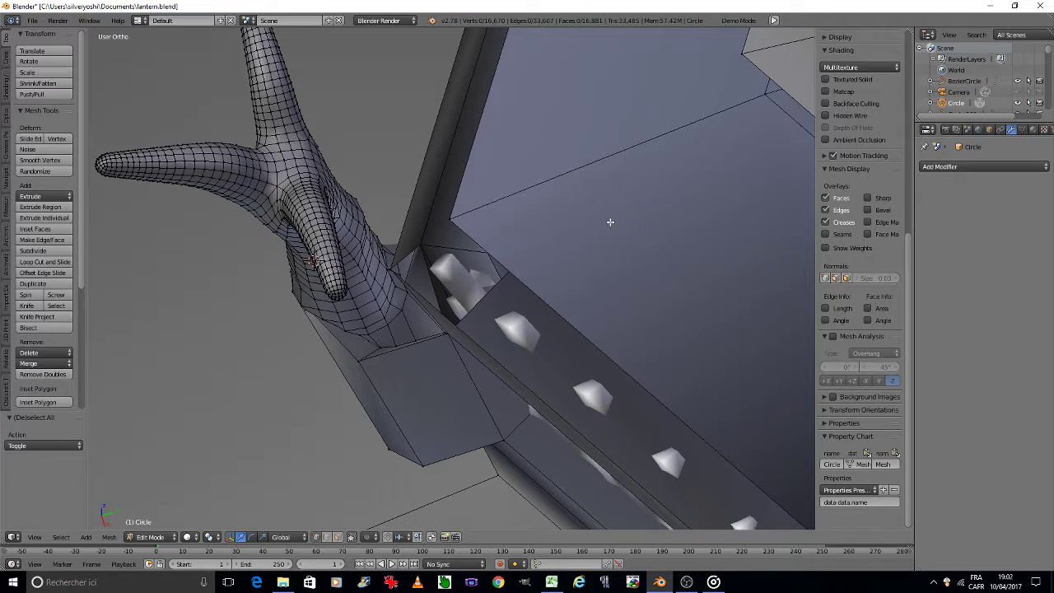
key("w")
left_click(593, 257)
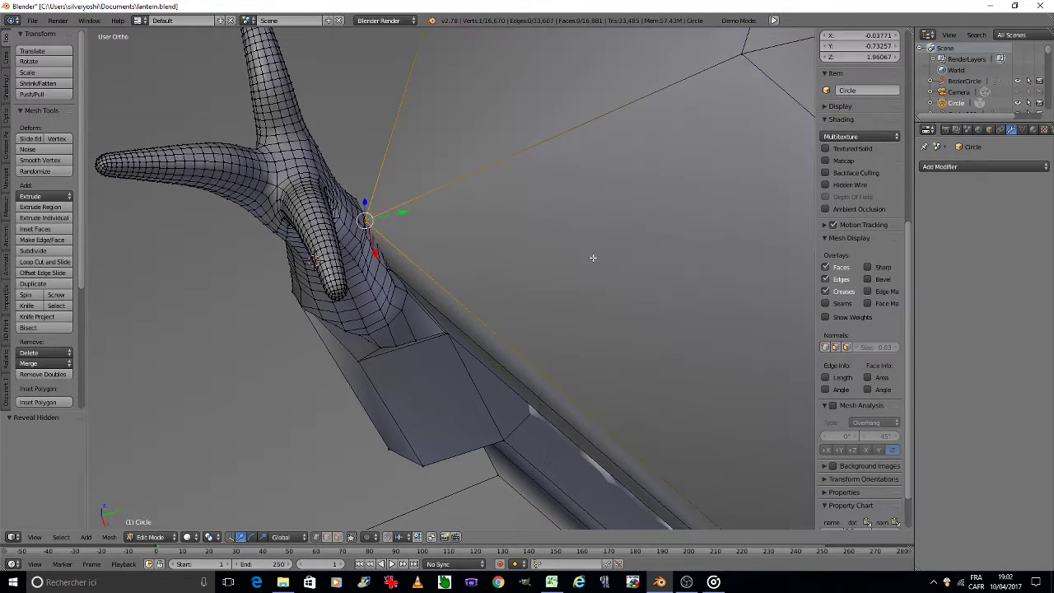
key("Tab")
left_click(513, 348)
scroll(513, 348, "down", 5)
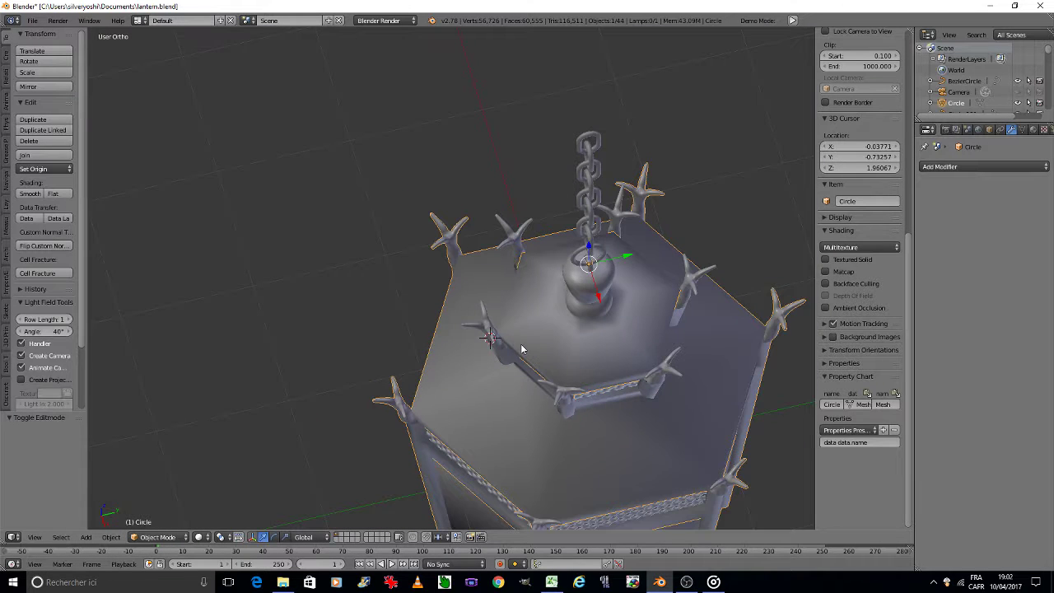
Deselect the lantern, orbit it with numpad 6 and 8, and zoom in on a horn base.
key("a")
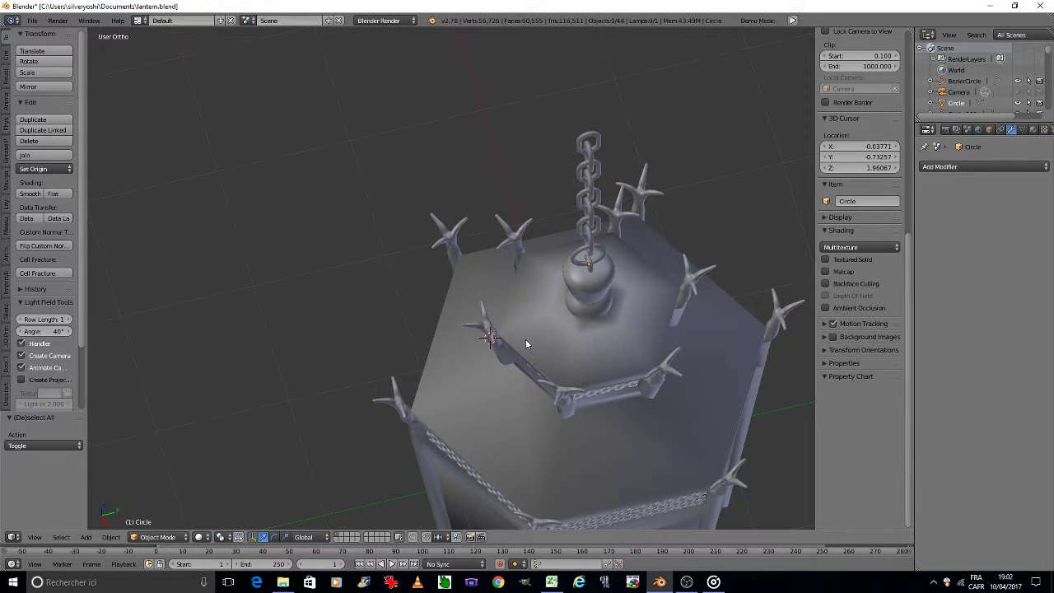
key("KP_6")
key("KP_8")
key("KP_6")
key("KP_6")
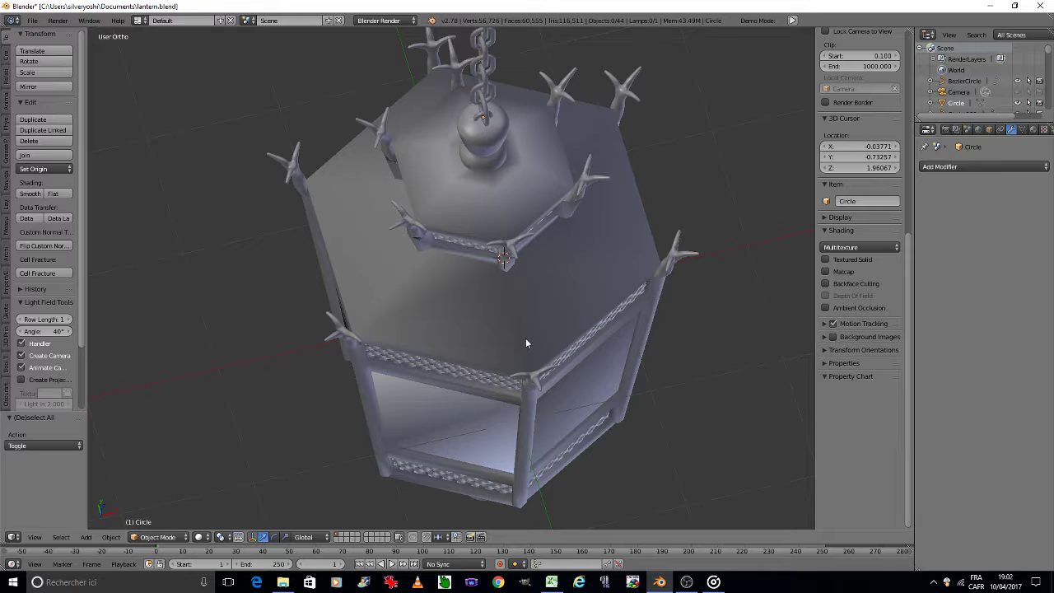
key("KP_8")
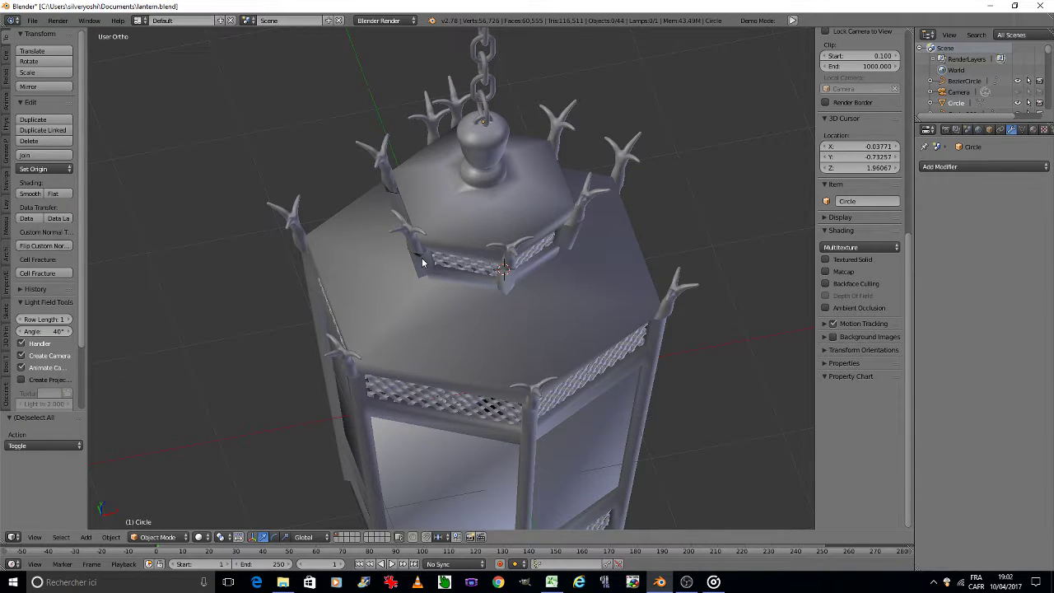
scroll(416, 242, "up", 2)
scroll(416, 242, "up", 4)
scroll(417, 242, "up", 3)
key("Tab")
Select the Circle roof object and enter its Edit Mode.
left_click(475, 242)
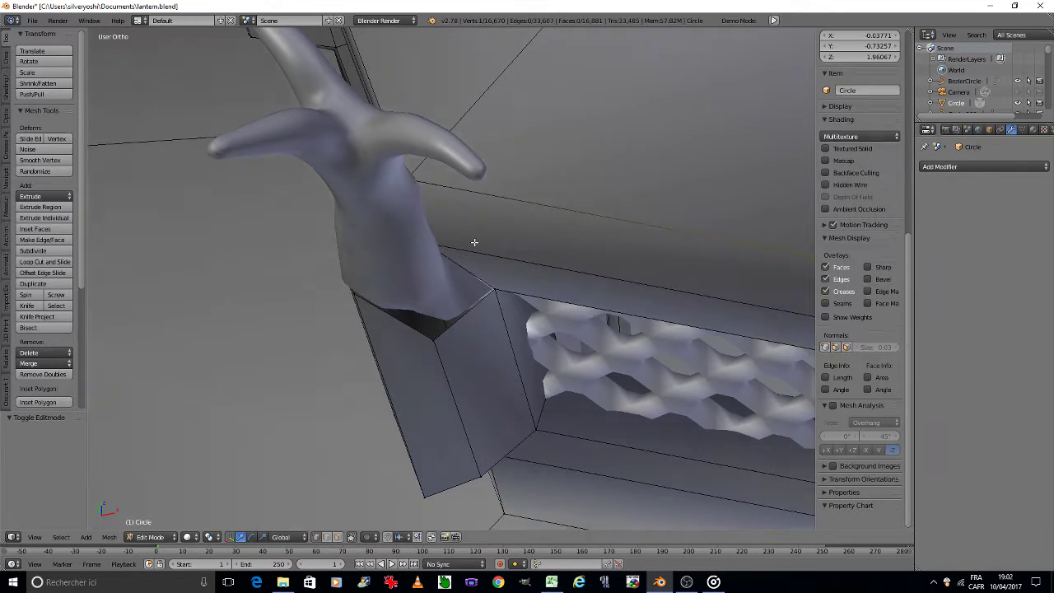
key("Tab")
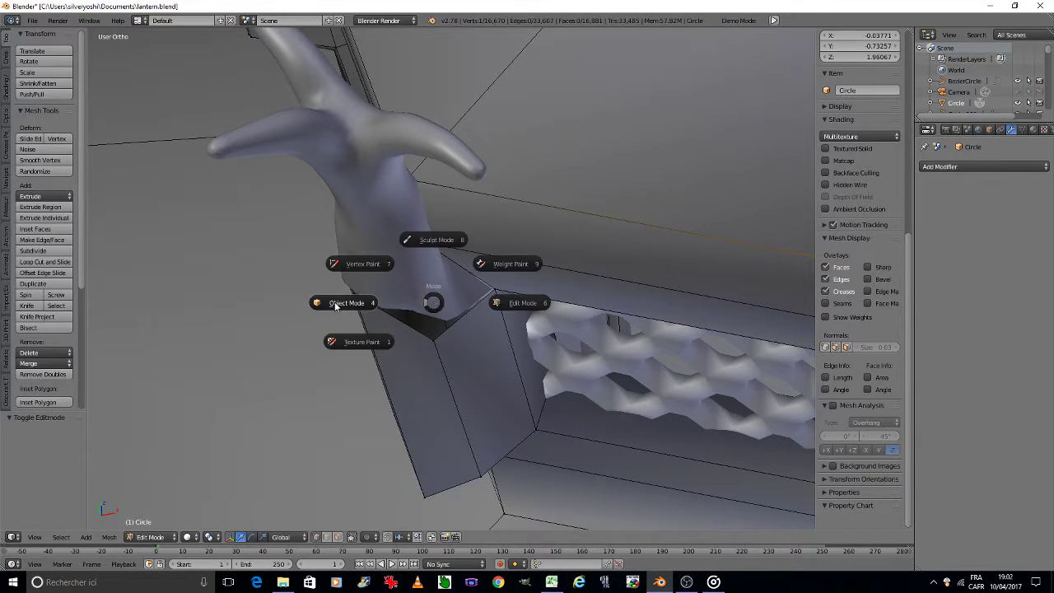
left_click(386, 275)
right_click(428, 369)
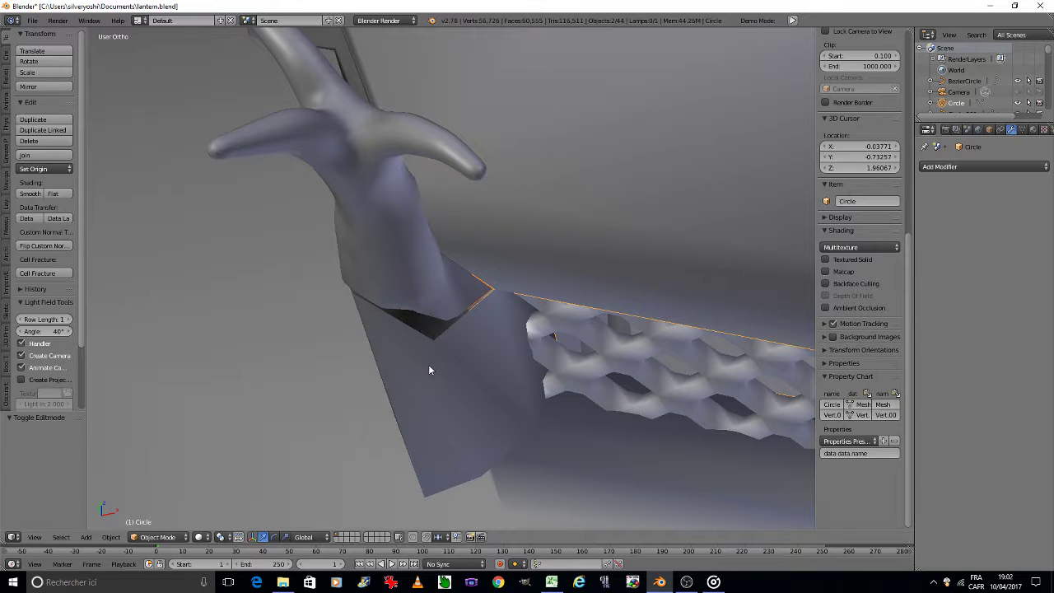
key("Tab")
left_click(396, 323)
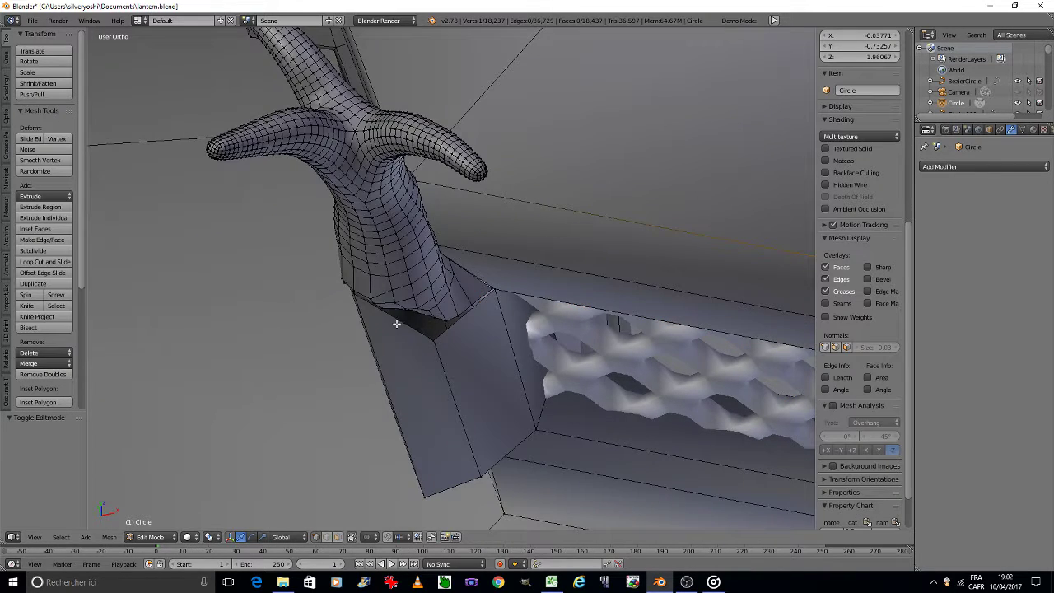
Merge the selected horn-base vertices at their center.
scroll(396, 324, "up", 2)
scroll(400, 303, "up", 3)
scroll(394, 309, "down", 3)
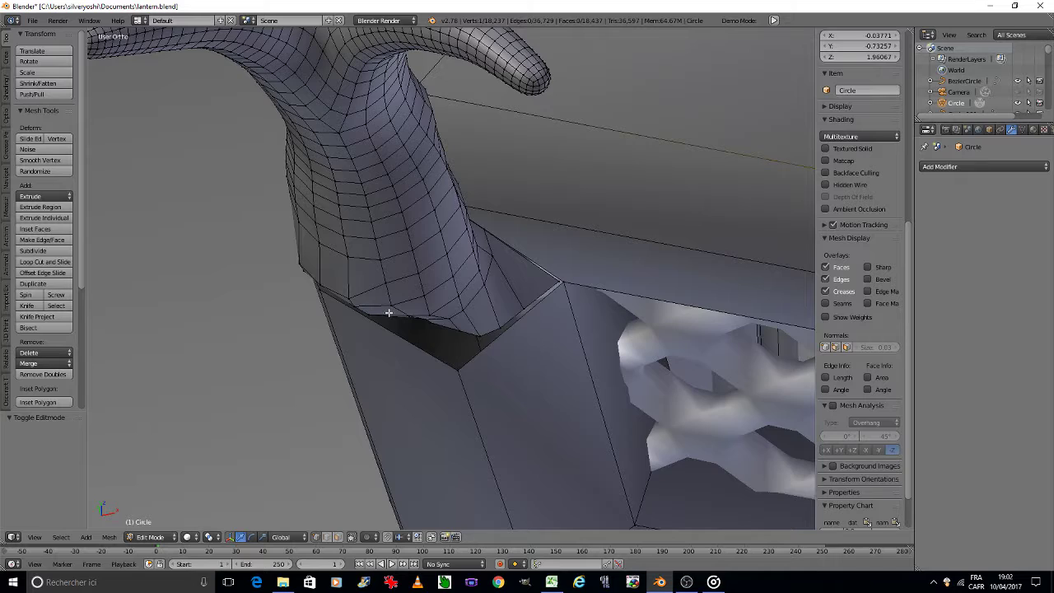
key("KP_8")
key("KP_8")
scroll(478, 479, "up", 4)
scroll(444, 282, "up", 2)
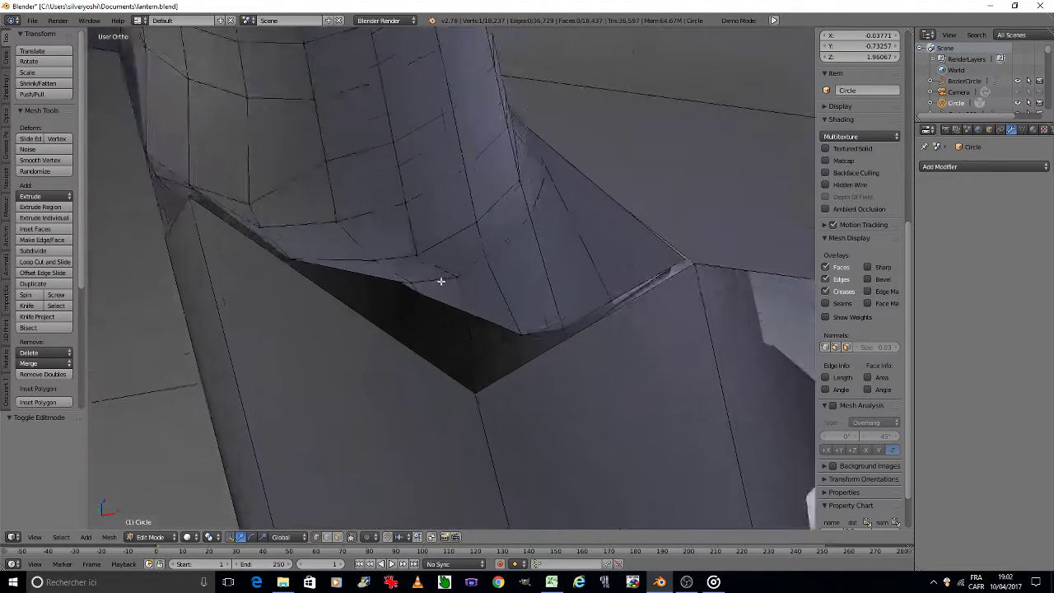
scroll(441, 282, "up", 2)
scroll(367, 287, "up", 2)
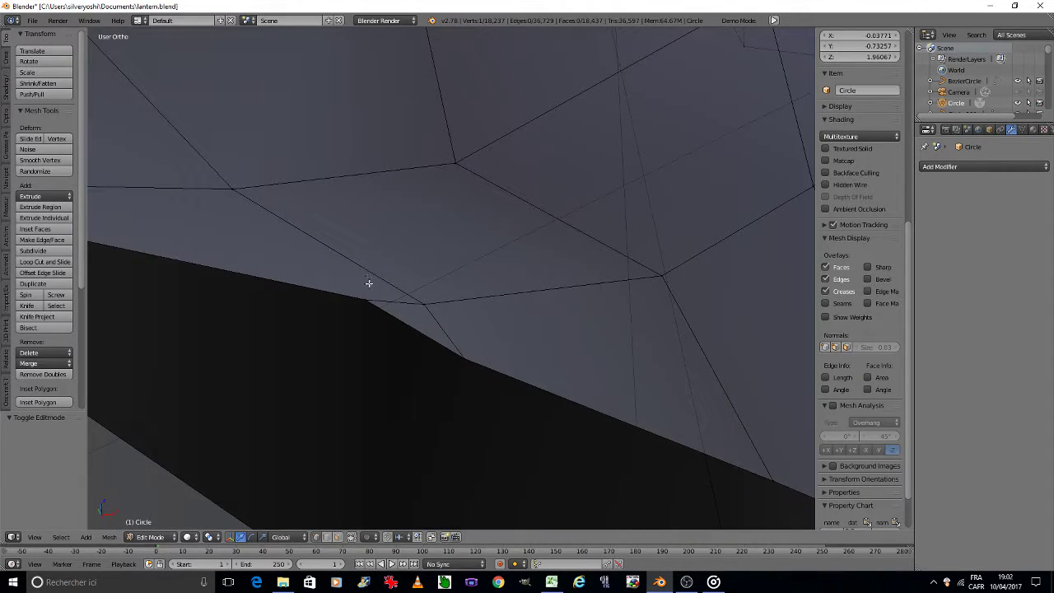
right_click(365, 299)
key("w")
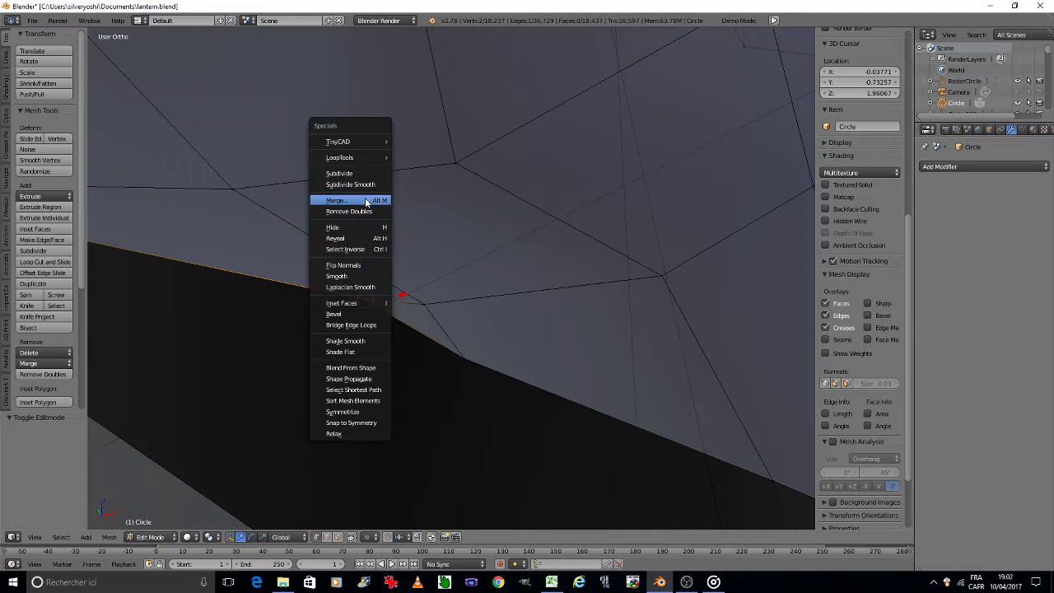
left_click(365, 201)
left_click(365, 197)
Select five vertices along the gap edge and fill them with a face.
scroll(325, 288, "down", 5)
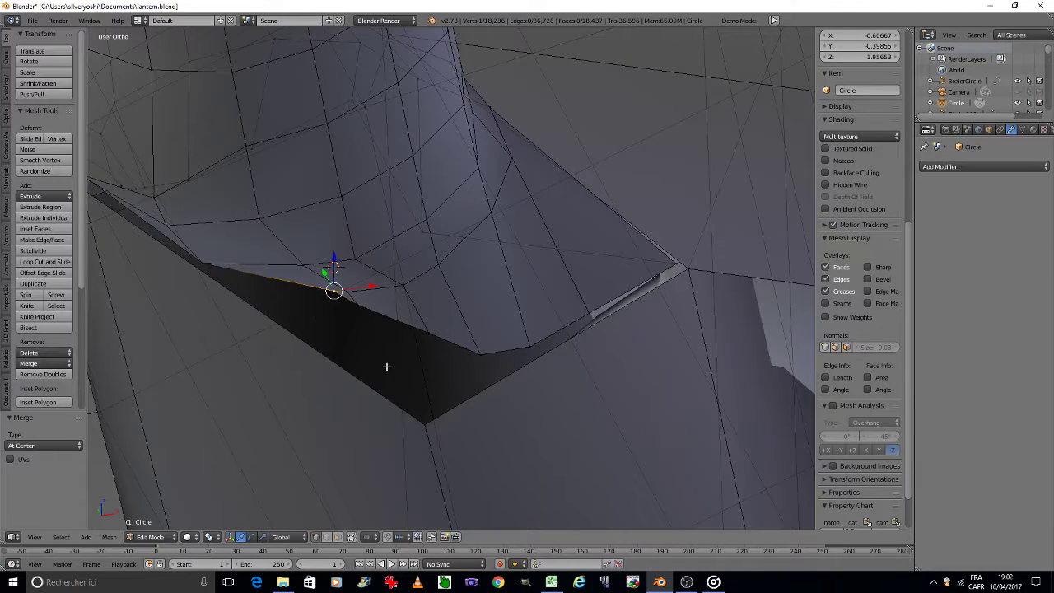
right_click(666, 264)
right_click(603, 311, "shift")
right_click(542, 337, "shift")
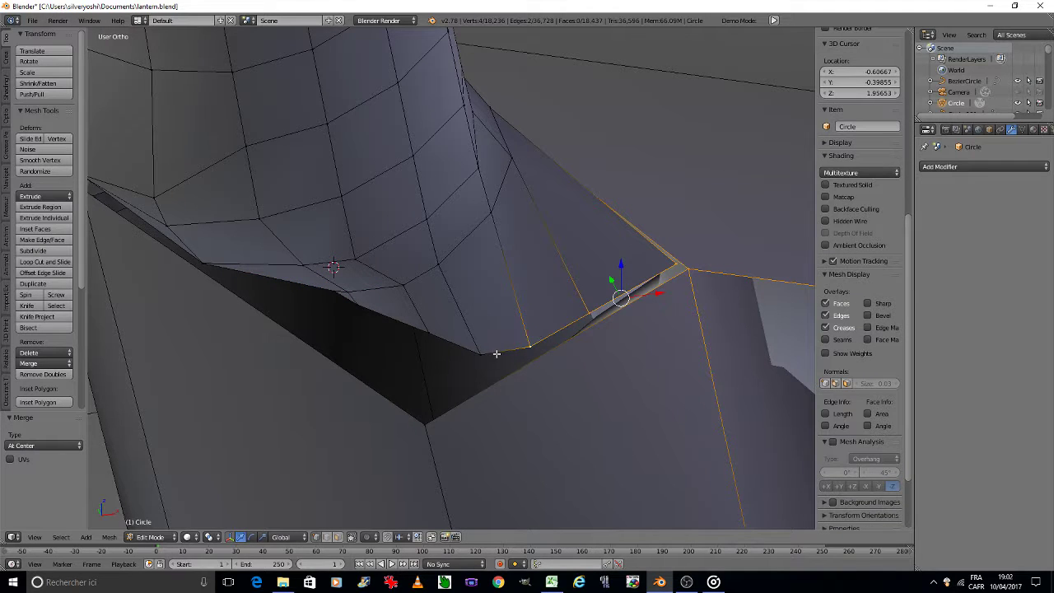
right_click(433, 426, "shift")
right_click(448, 419, "shift")
key("f")
Select the dark gap's border vertices all around and close it with a new face.
right_click(441, 407)
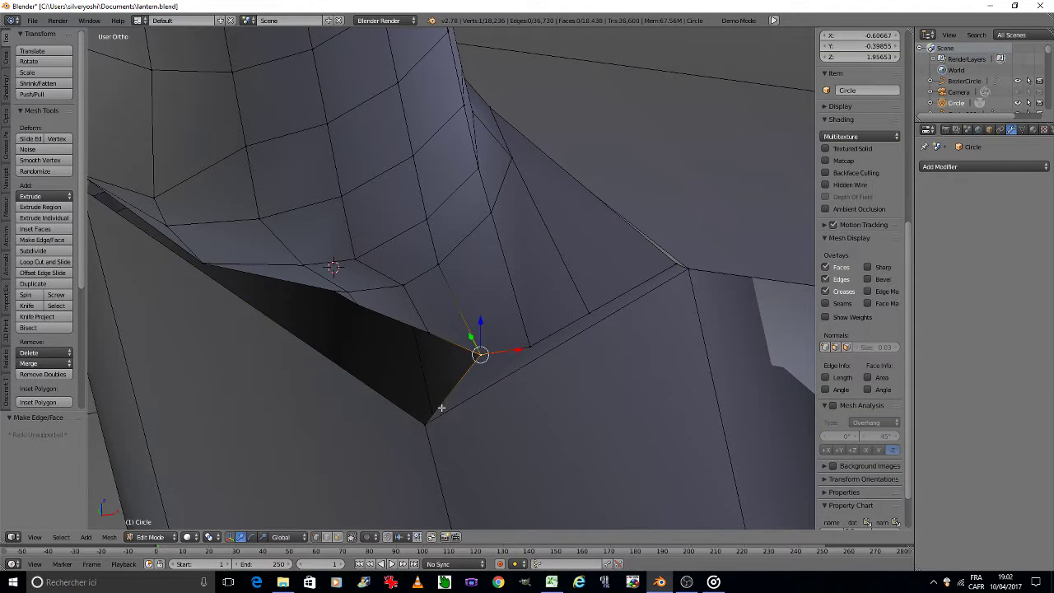
right_click(431, 430, "shift")
right_click(429, 326, "shift")
right_click(350, 303, "shift")
right_click(202, 268, "shift")
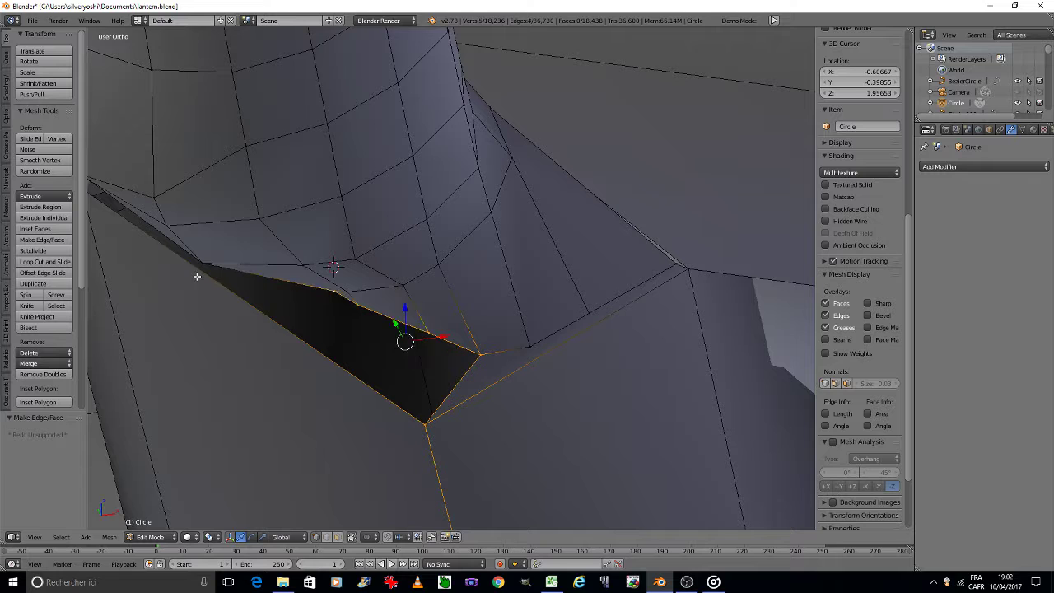
right_click(199, 263, "shift")
middle_click_drag(163, 275, 304, 250)
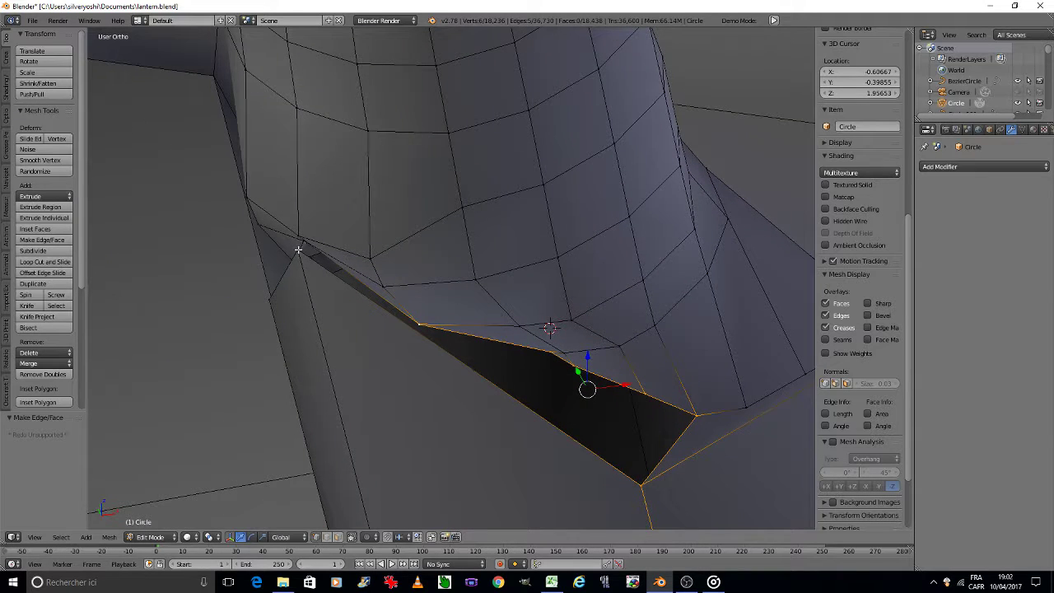
right_click(299, 248, "shift")
scroll(301, 243, "up", 3)
right_click(294, 228, "shift")
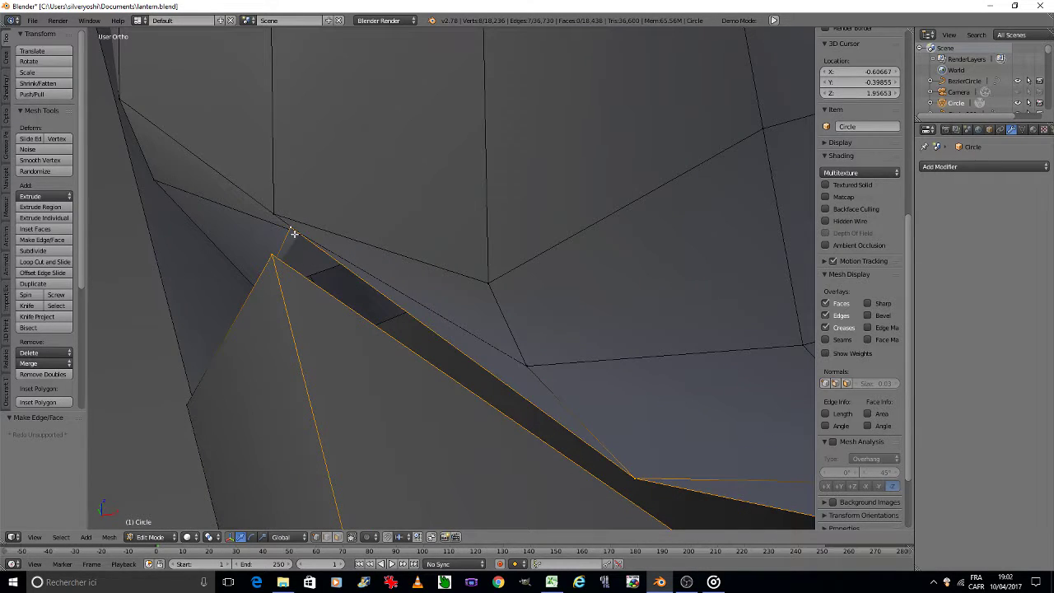
key("f")
scroll(339, 305, "down", 5)
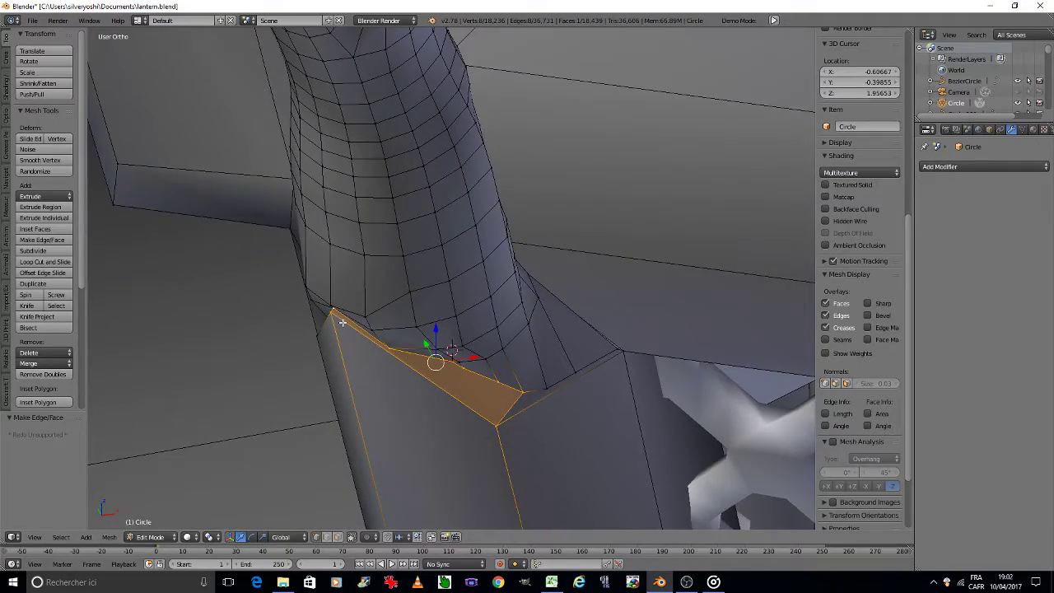
Frame the horned column's base and turn off occlude geometry.
scroll(342, 322, "down", 3)
scroll(342, 319, "down", 1)
scroll(342, 313, "up", 2)
scroll(342, 310, "up", 1)
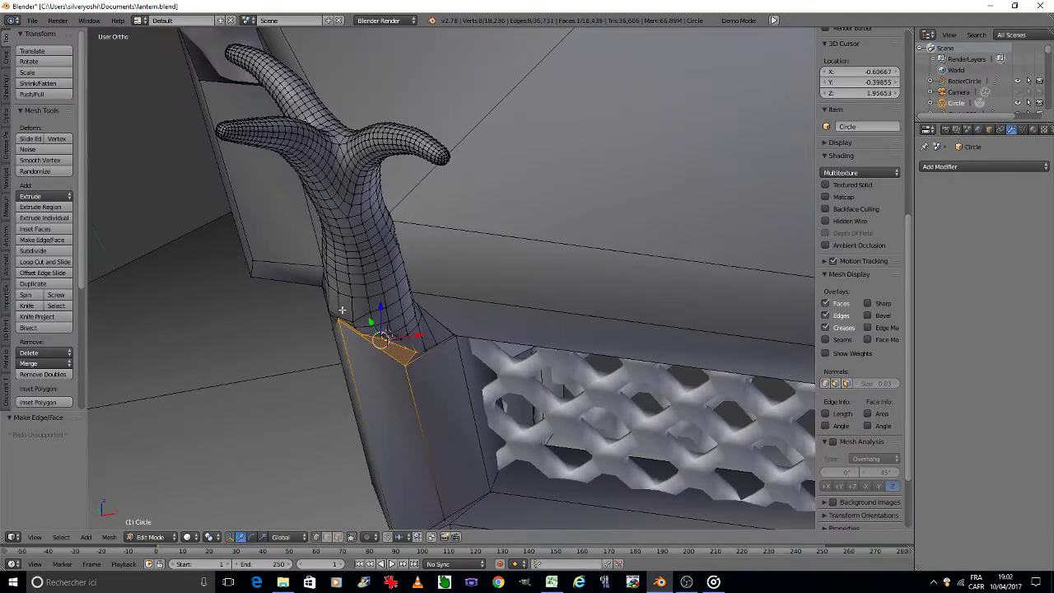
middle_click_drag(341, 310, 458, 310)
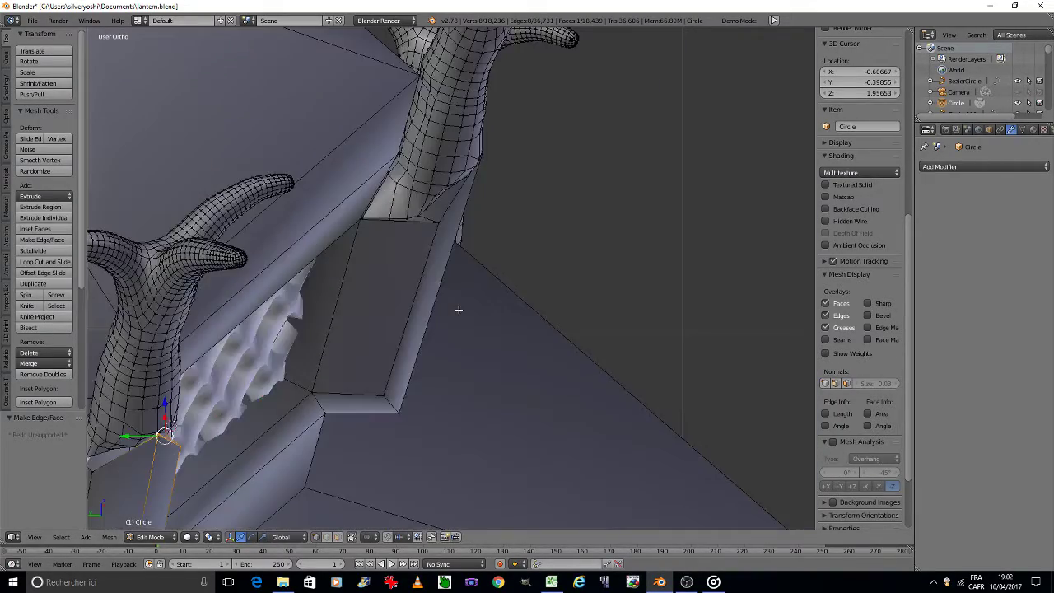
middle_click_drag(180, 414, 560, 292)
scroll(560, 292, "up", 2)
scroll(562, 294, "up", 2)
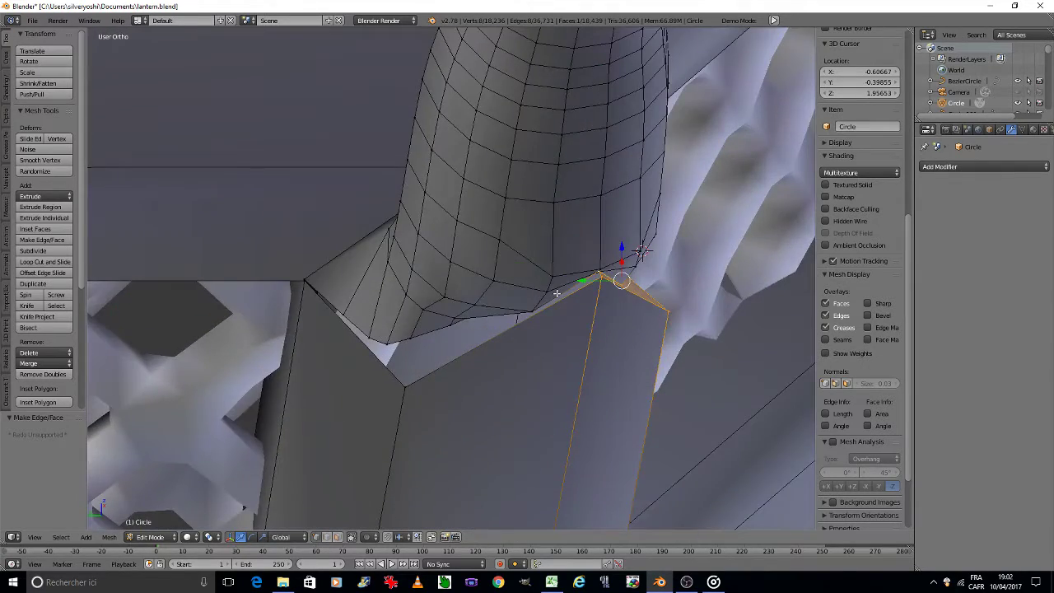
scroll(562, 294, "up", 2)
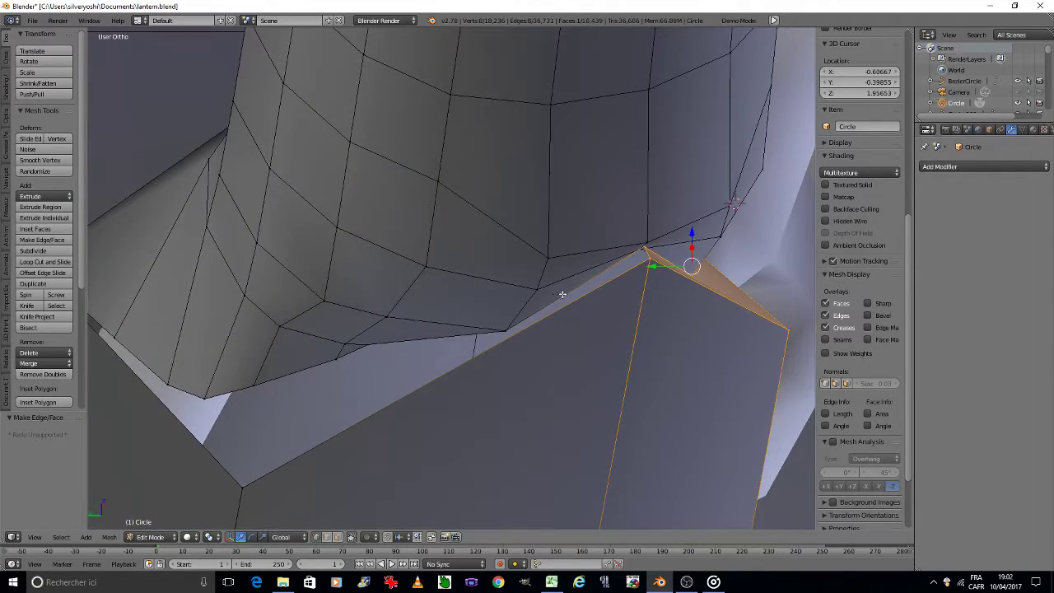
left_click(352, 537)
Merge the overlapping seam vertices at center, then re-enable occlude geometry.
right_click(371, 344)
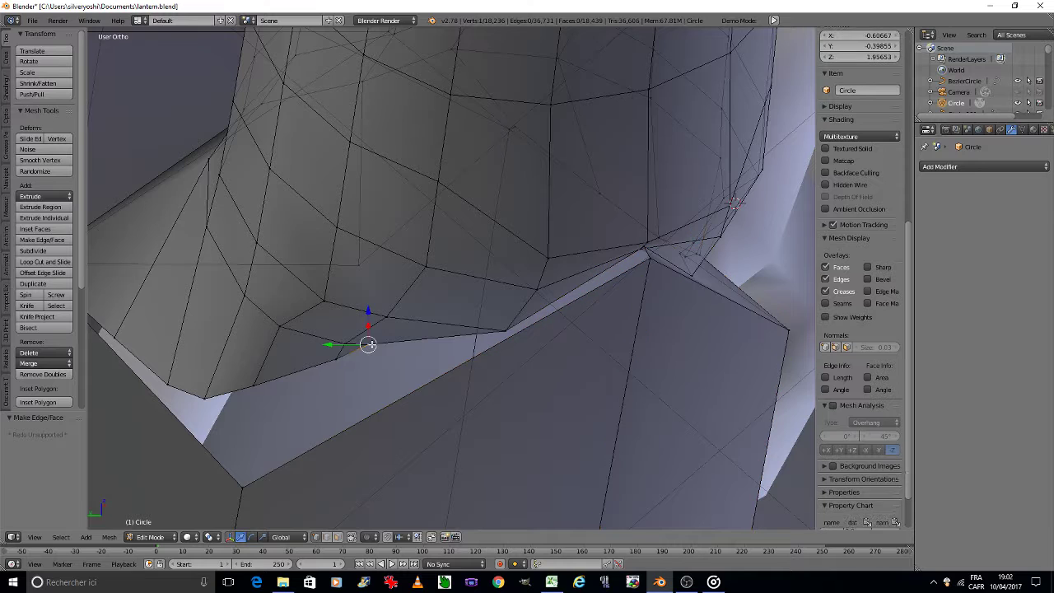
right_click(371, 342, "shift")
key("w")
left_click(431, 297)
left_click(429, 293)
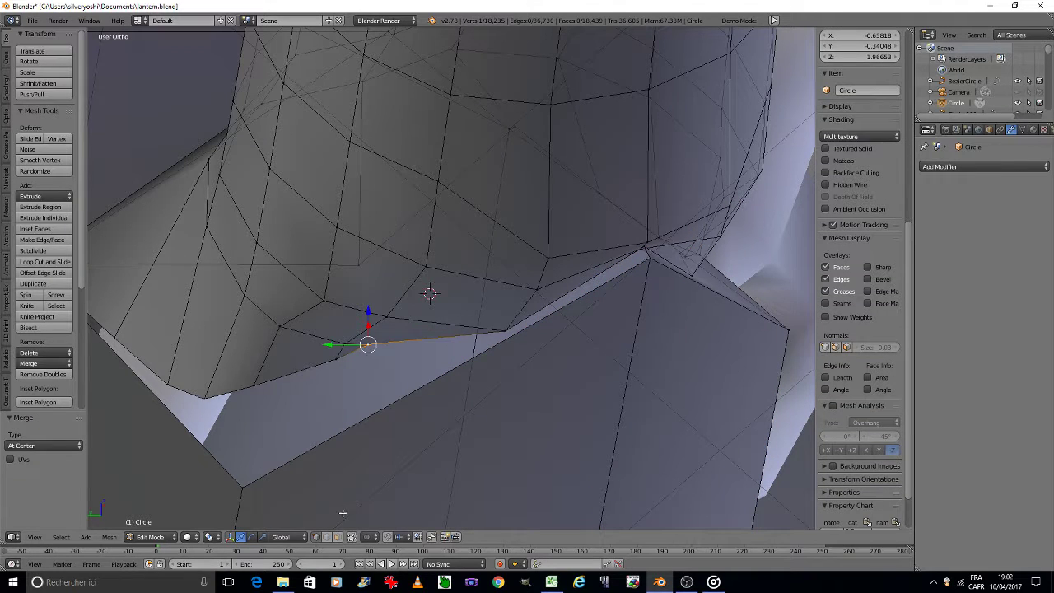
left_click(352, 537)
Select the lower-left gap's corner and edge vertices and fill it with a face.
right_click(505, 332, "shift")
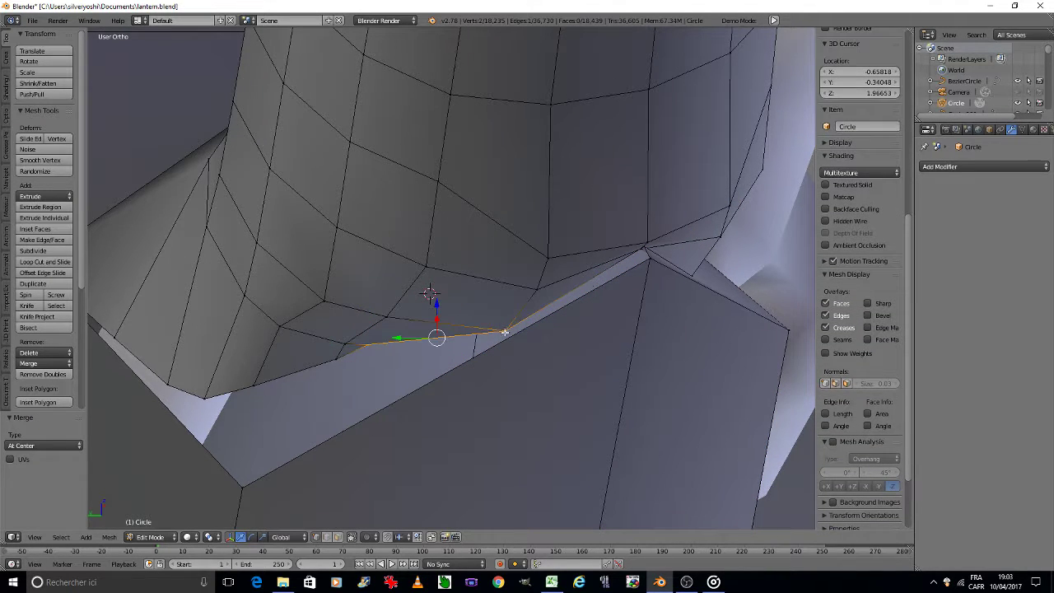
right_click(638, 245, "shift")
right_click(645, 252, "shift")
right_click(263, 467, "shift")
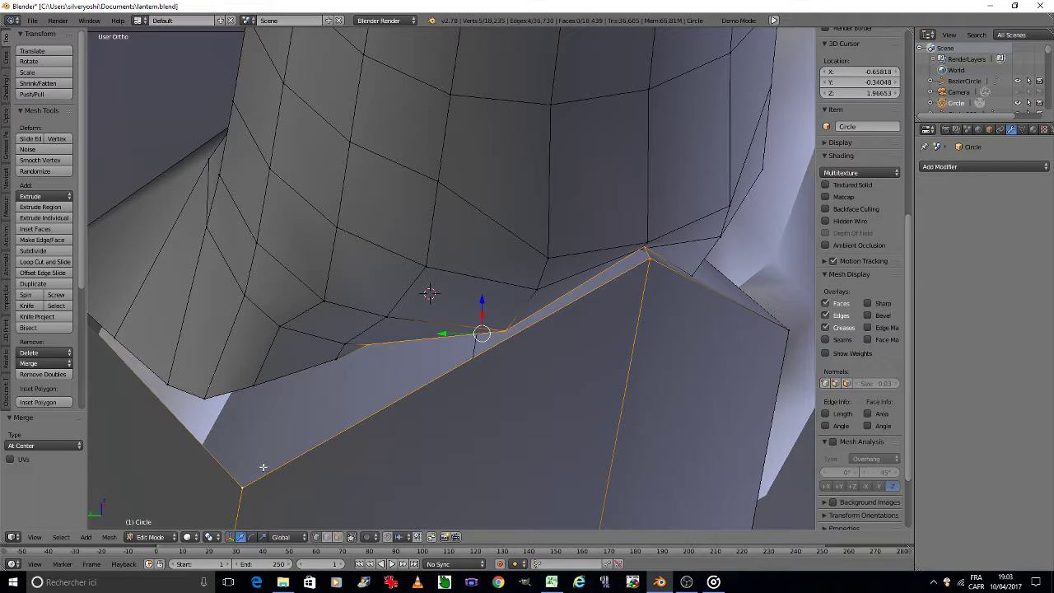
right_click(332, 355, "shift")
right_click(251, 387, "shift")
right_click(217, 396, "shift")
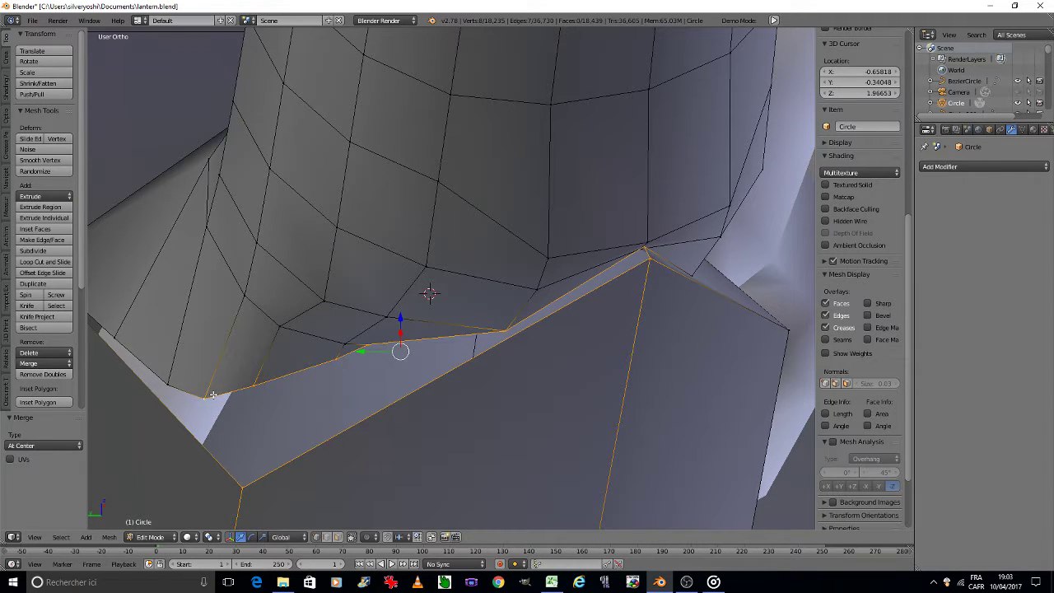
key("f")
Select the vertices along the next horn-base gap's lower edge.
middle_click_drag(195, 369, 481, 328)
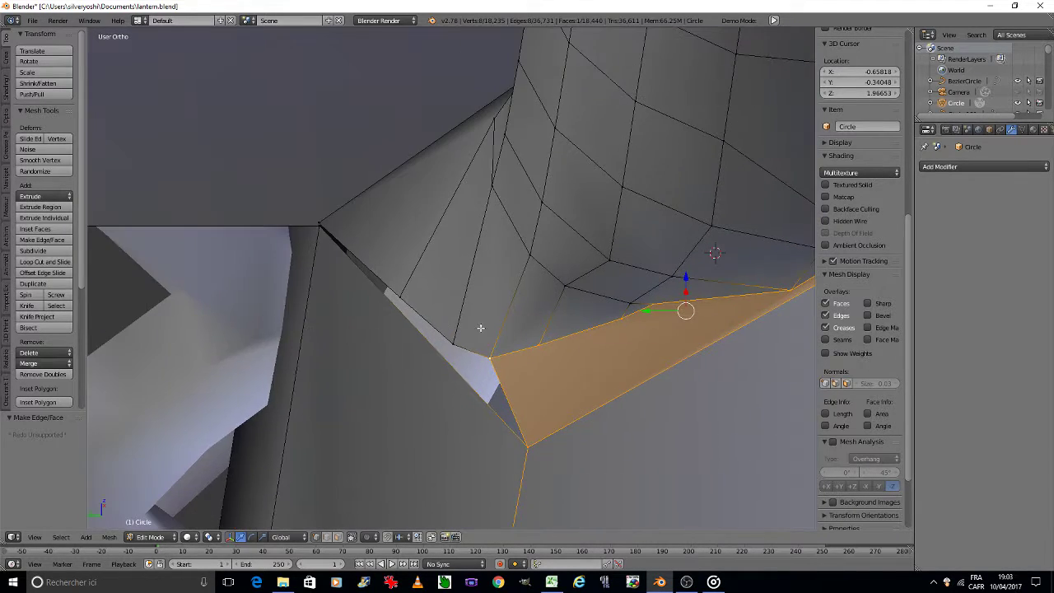
right_click(321, 223)
right_click(388, 293, "shift")
right_click(453, 341, "shift")
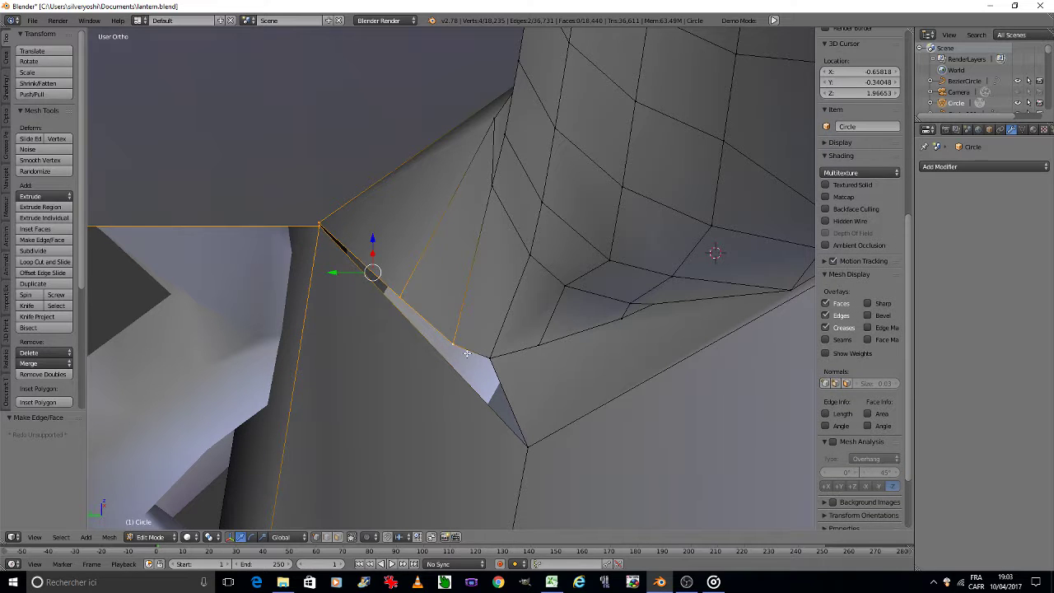
right_click(491, 356, "shift")
right_click(527, 446, "shift")
Fill the selected vertex chain with a face, then hide a trunk vertex blocking the view.
key("f")
scroll(511, 413, "down", 4)
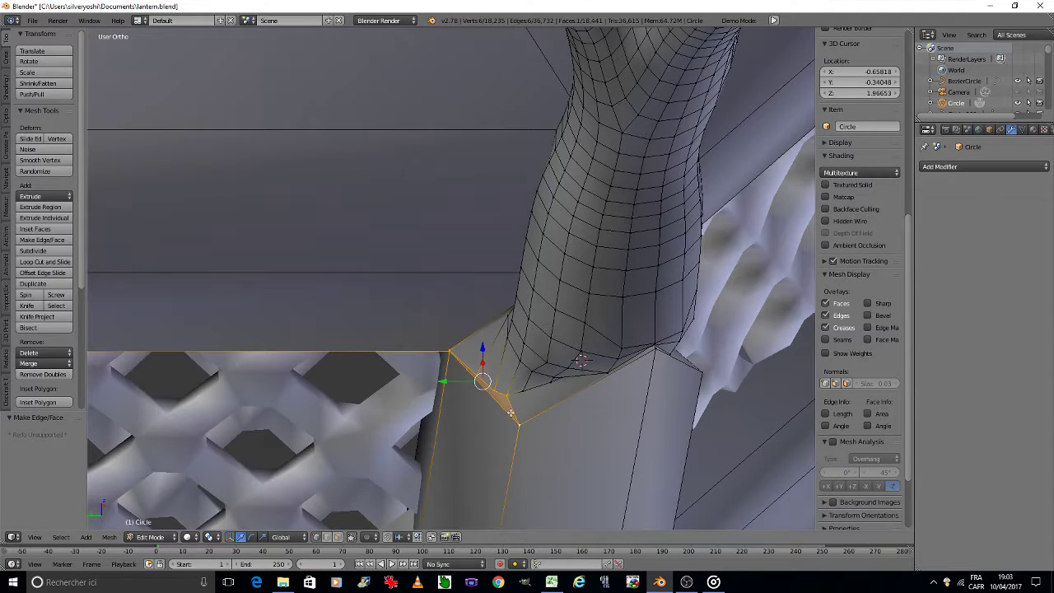
scroll(390, 281, "down", 3)
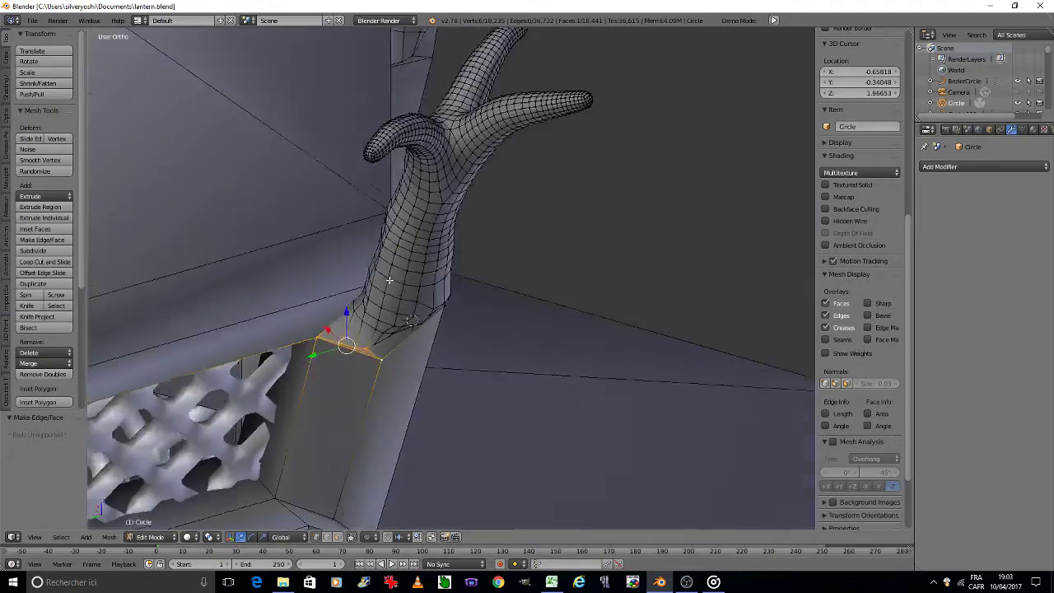
middle_click_drag(389, 281, 389, 281)
scroll(307, 235, "up", 5)
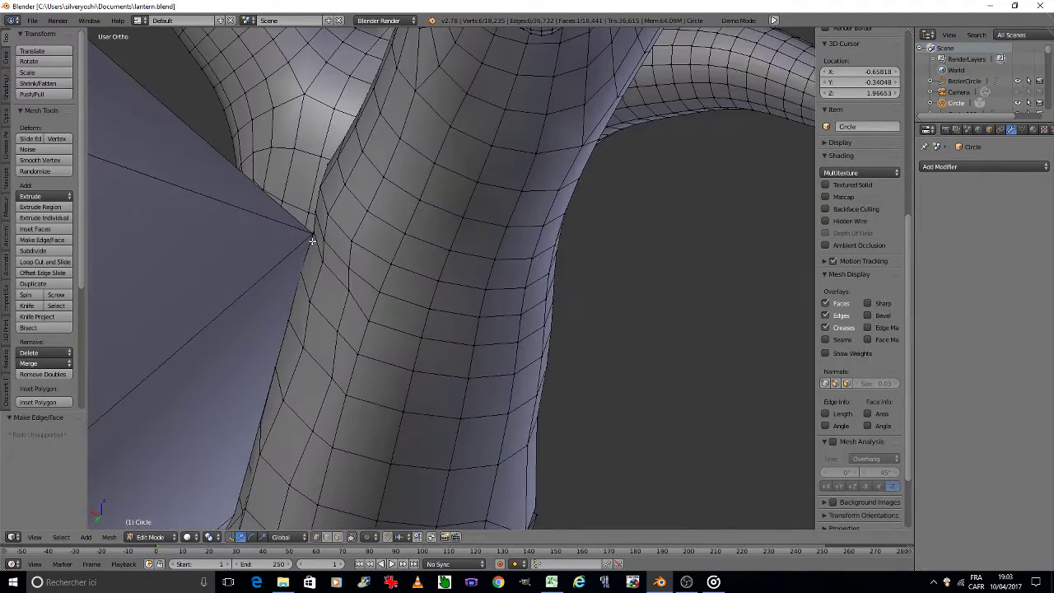
right_click(311, 234)
key("h")
Select the vertex and edge bordering the gap at the trunk base.
scroll(305, 252, "down", 4)
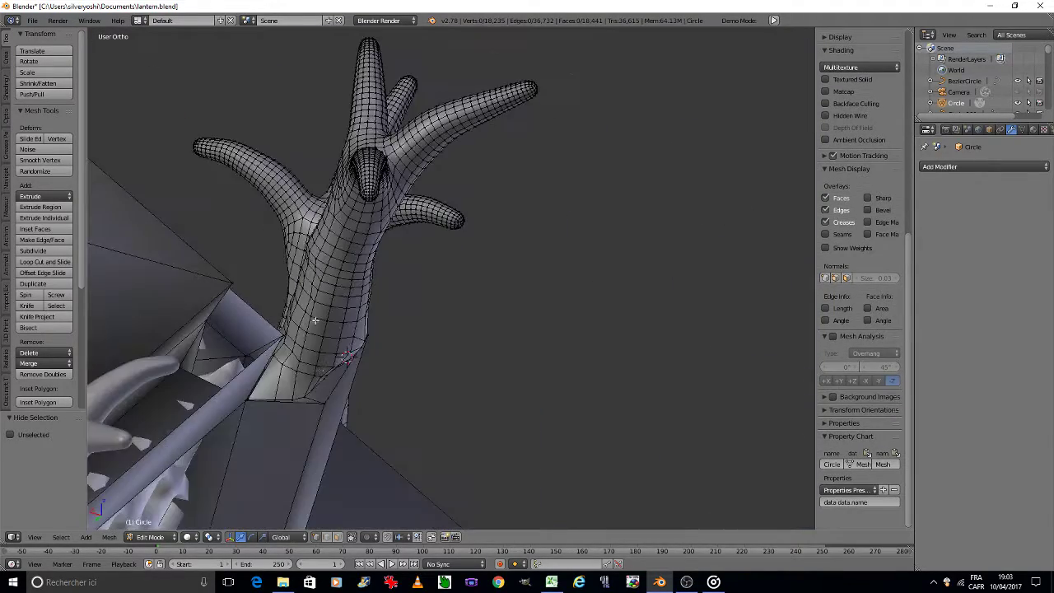
scroll(404, 308, "up", 3)
scroll(368, 312, "up", 2)
scroll(369, 312, "up", 2)
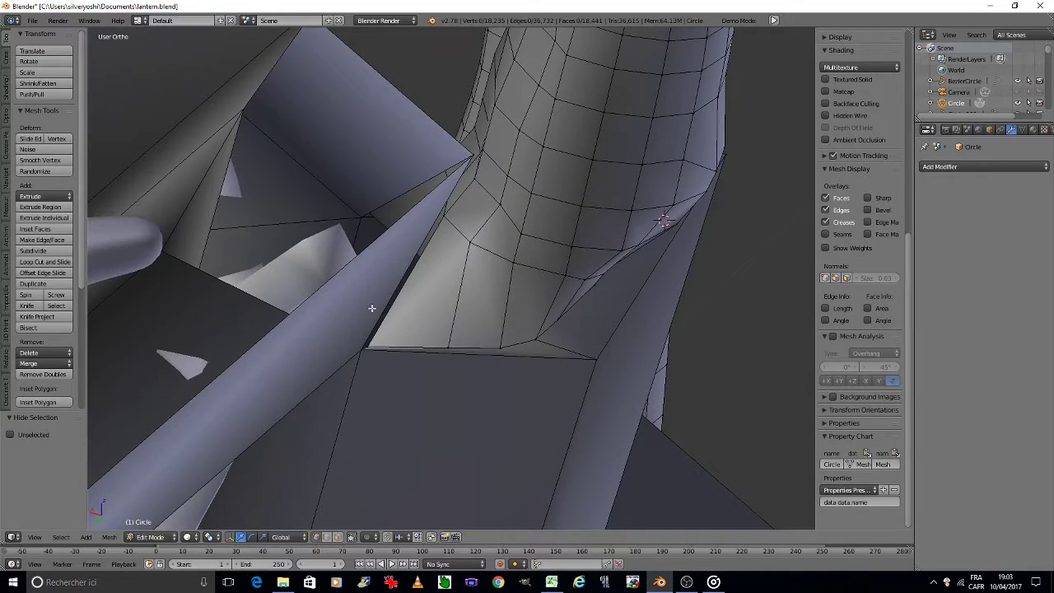
middle_click_drag(372, 308, 373, 306)
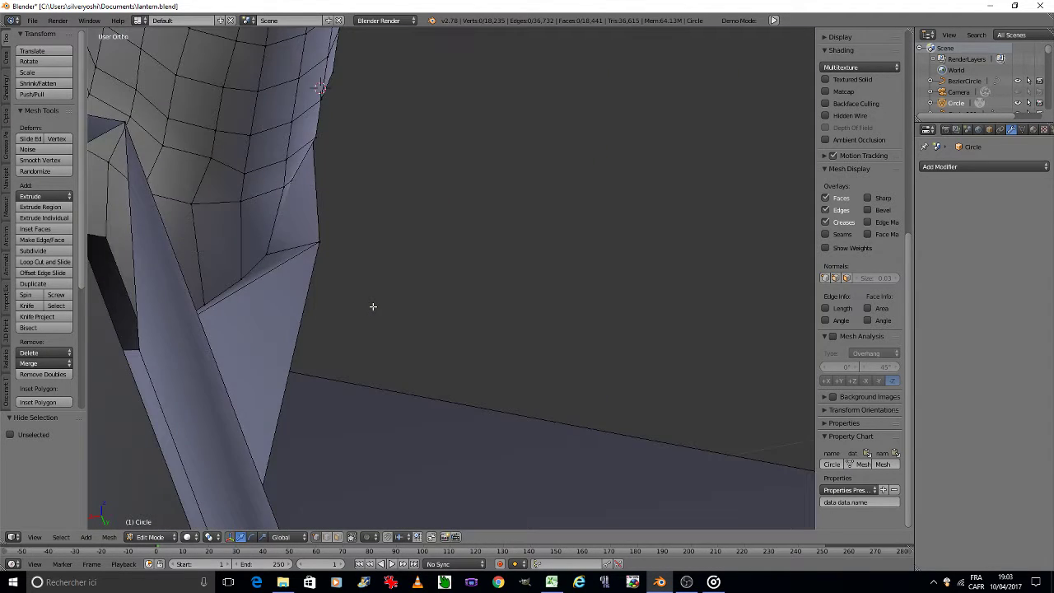
scroll(373, 307, "up", 3)
scroll(373, 306, "up", 2)
scroll(330, 269, "down", 3)
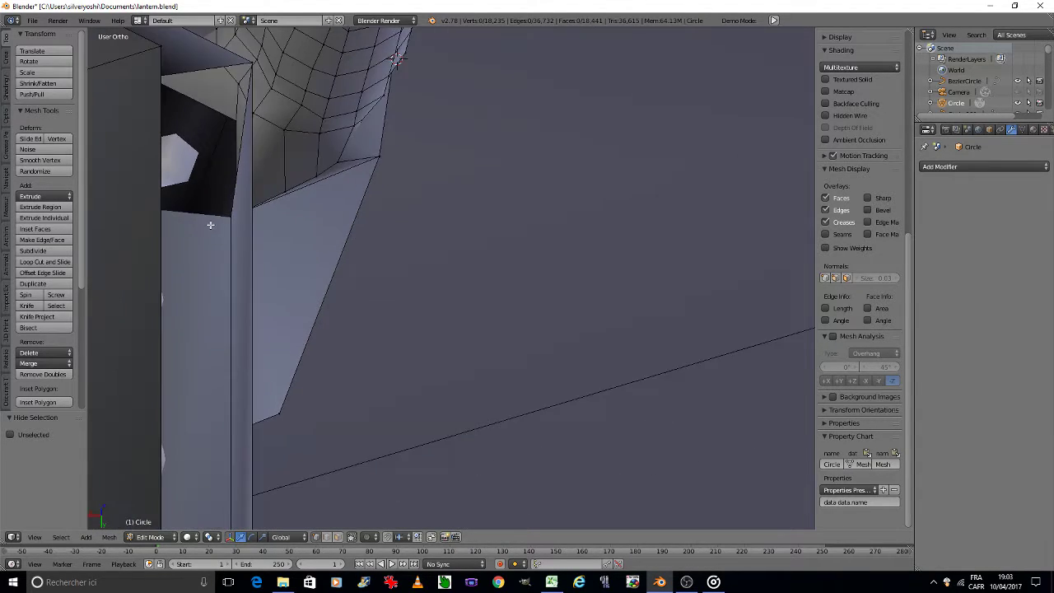
scroll(212, 224, "up", 2)
scroll(280, 155, "up", 2)
right_click(364, 145)
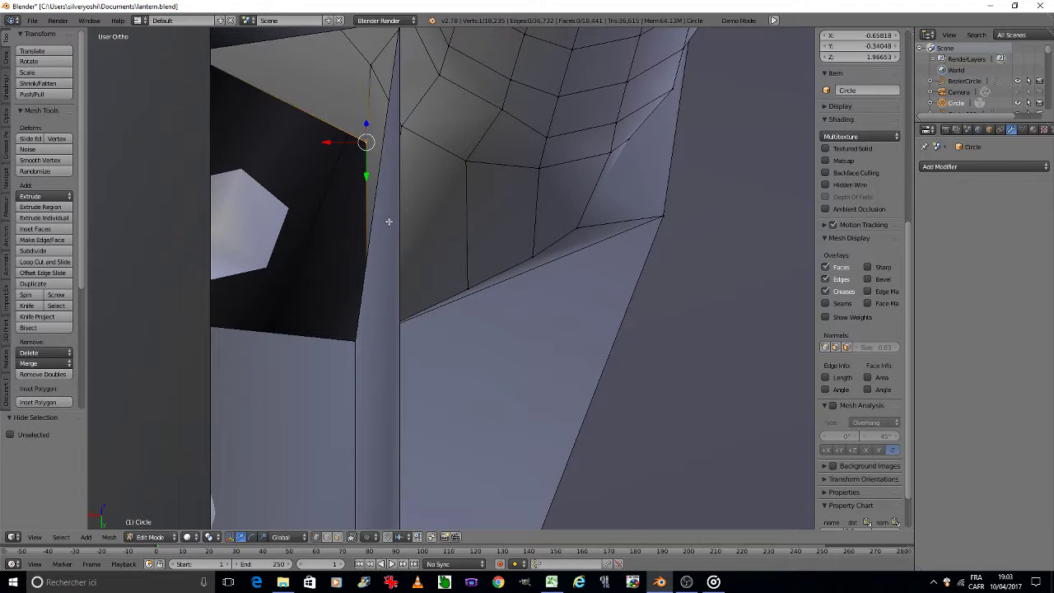
middle_click_drag(388, 221, 388, 220)
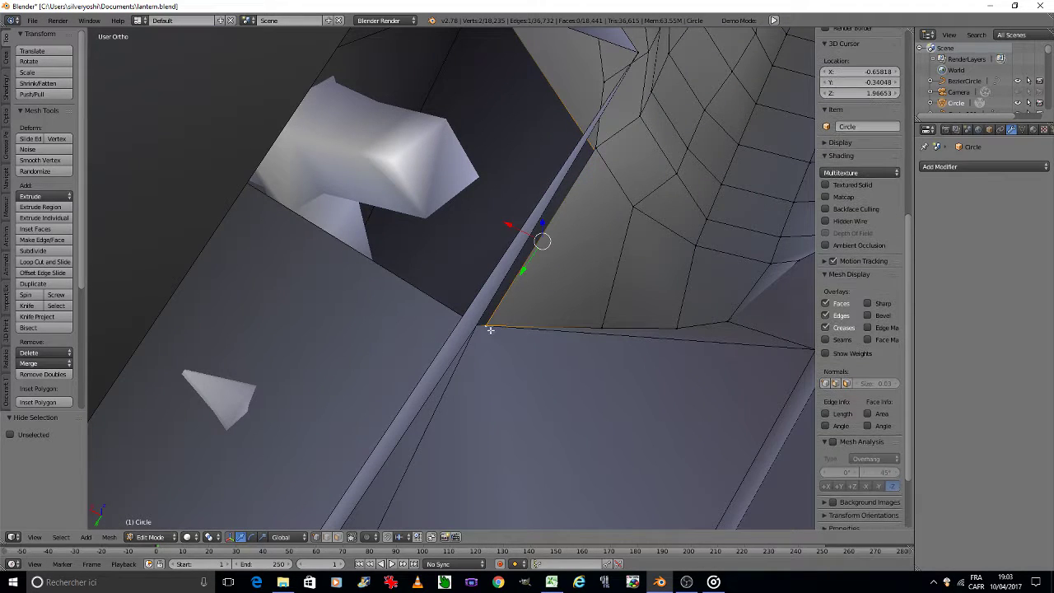
right_click(482, 328, "alt")
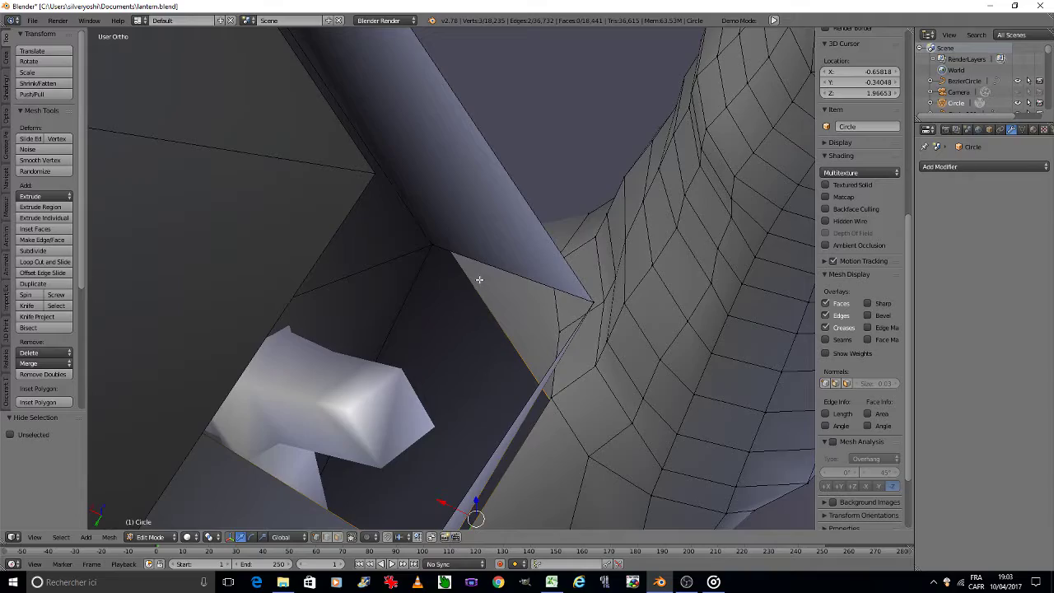
Fill the gap beside the horn base with a new face.
scroll(481, 279, "down", 3)
middle_click_drag(481, 278, 482, 278)
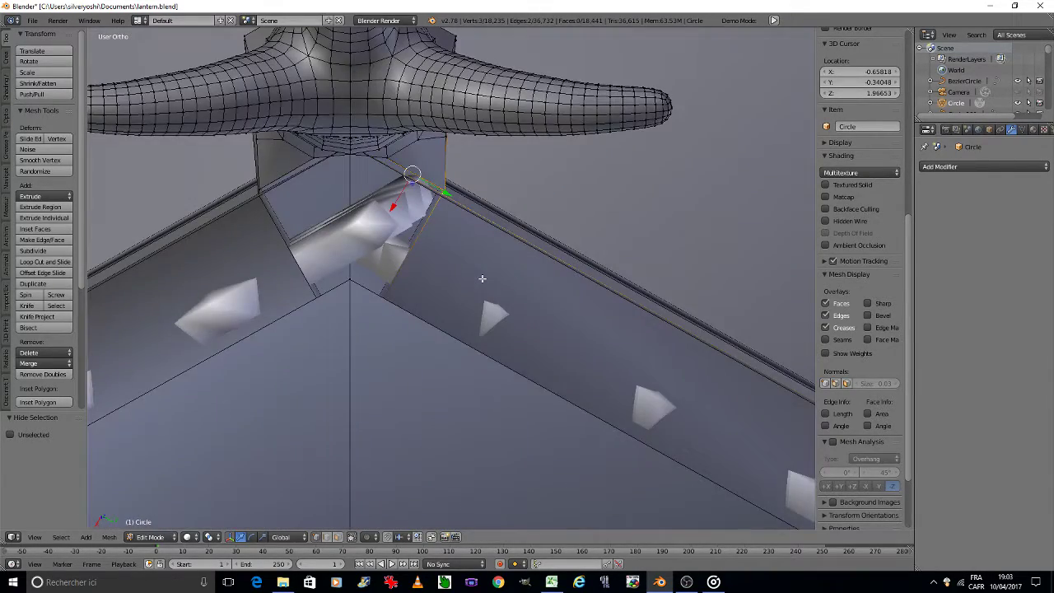
scroll(222, 201, "up", 5)
scroll(257, 185, "up", 3)
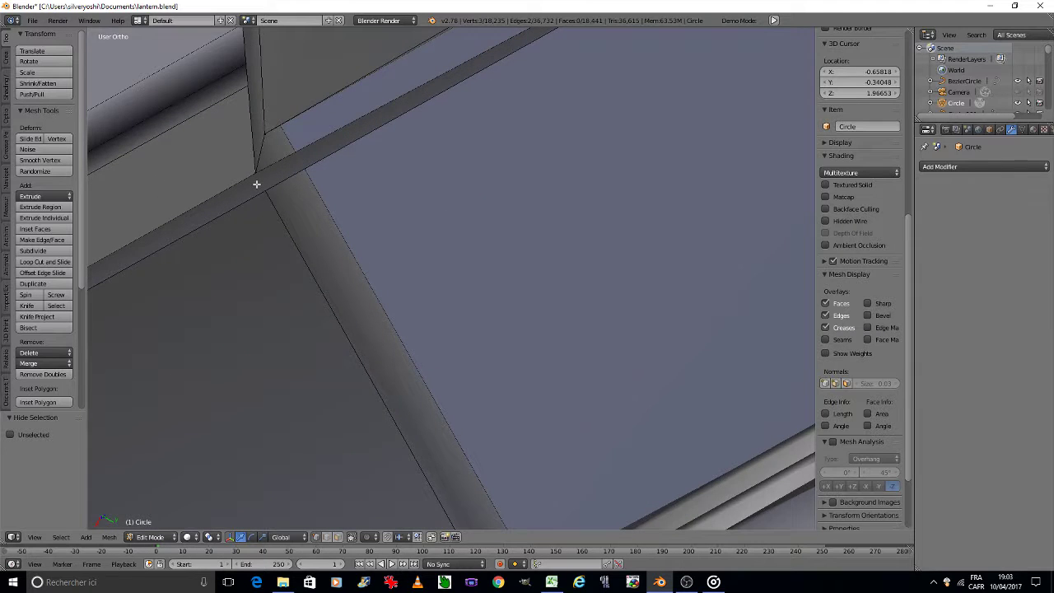
mouse_move(256, 184)
middle_mouse_down()
mouse_move(313, 192)
mouse_move(365, 165)
mouse_move(425, 298)
mouse_move(491, 360)
mouse_move(507, 351)
middle_mouse_up()
scroll(425, 295, "down", 5)
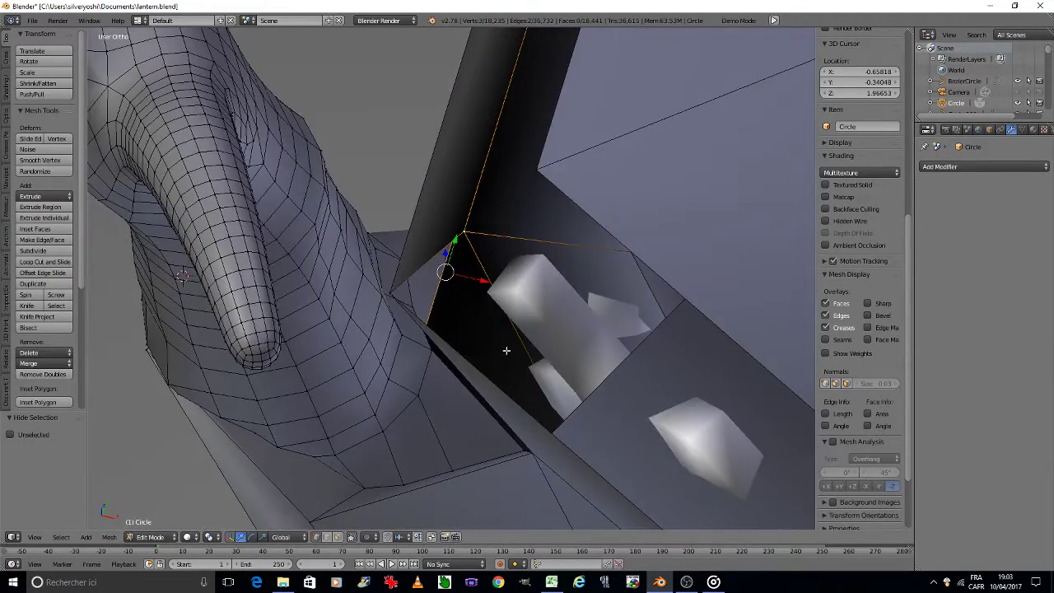
scroll(501, 401, "up", 3)
scroll(496, 305, "up", 3)
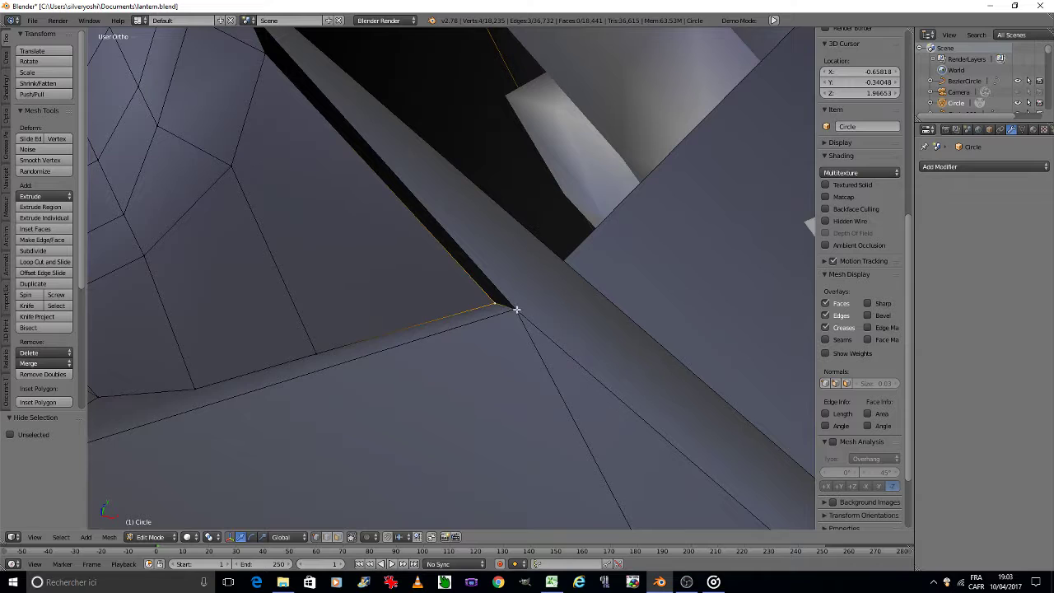
key("f")
Deselect all, reveal the hidden faces and return to Object Mode on the full lantern.
scroll(499, 313, "down", 3)
scroll(498, 314, "down", 1)
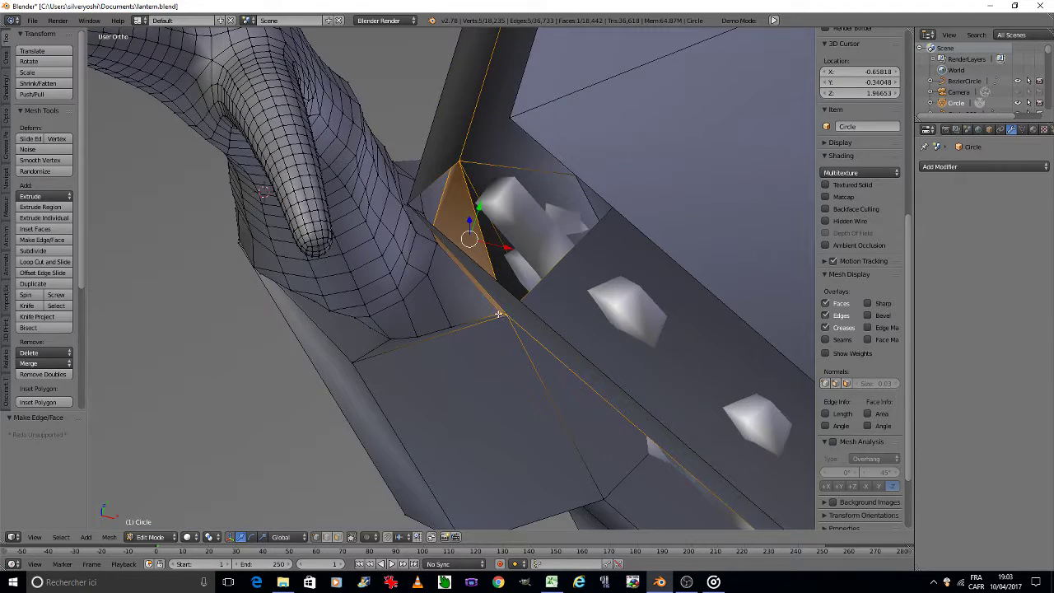
key("a")
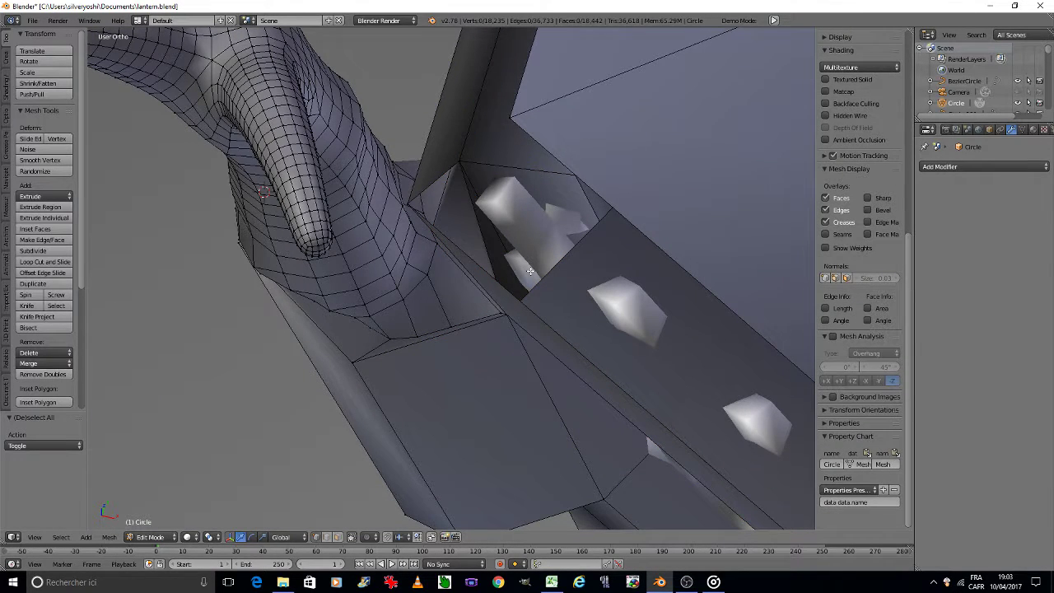
key("w")
left_click(516, 236)
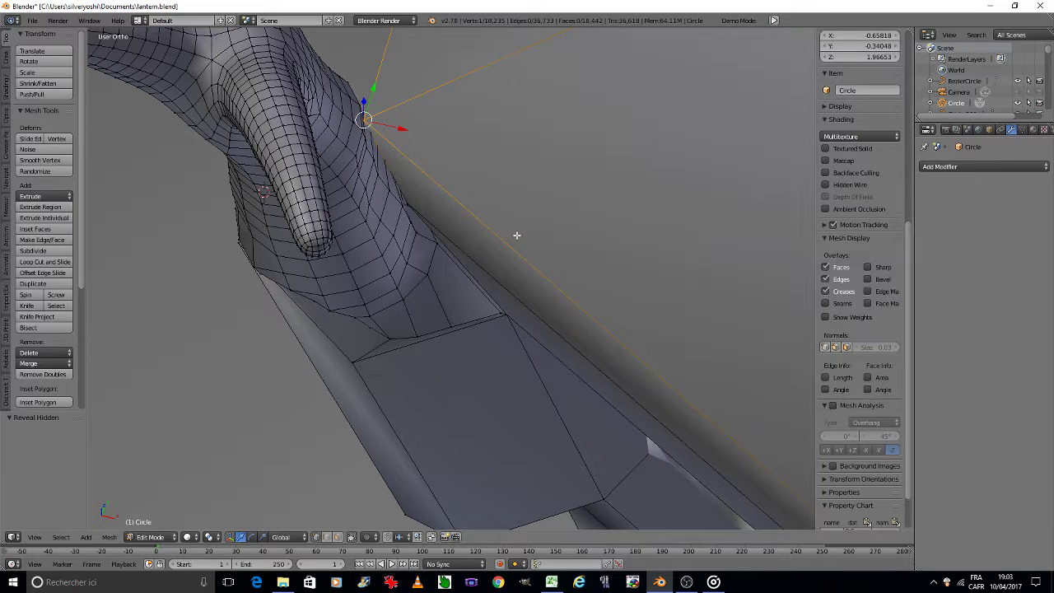
key("Tab")
scroll(464, 298, "down", 5)
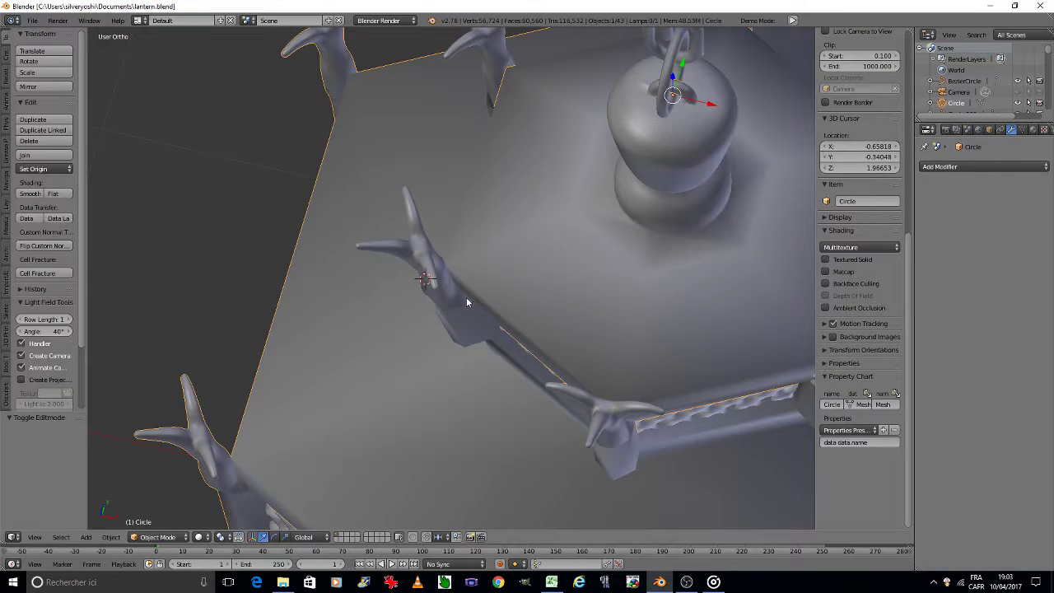
Deselect everything and save the lantern file over the existing one.
key("a")
scroll(466, 297, "down", 5)
middle_click_drag(466, 297, 462, 299)
scroll(368, 272, "up", 5)
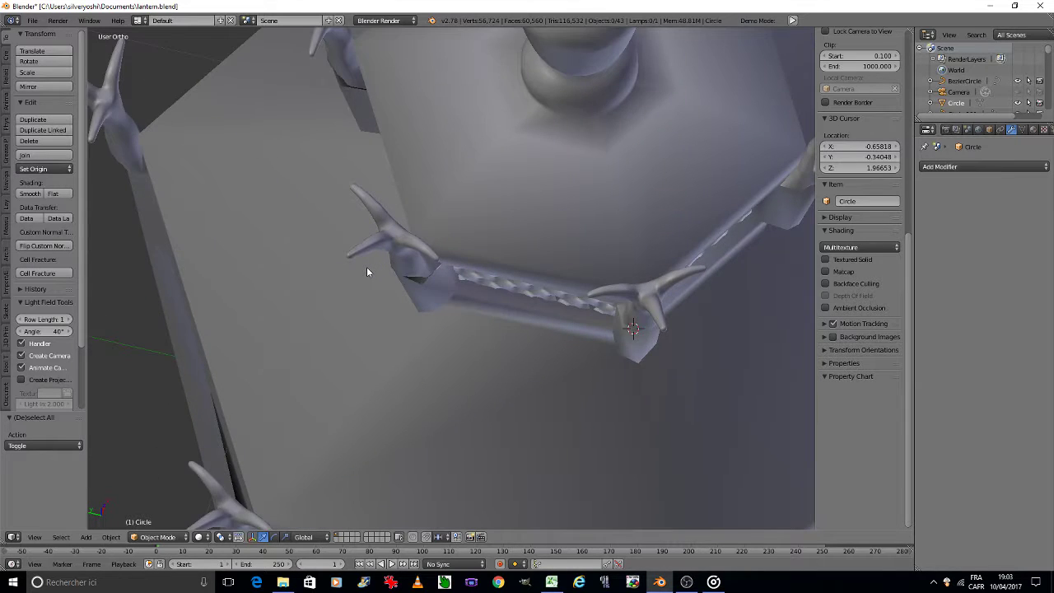
middle_click_drag(367, 272, 368, 271)
key("ctrl+s")
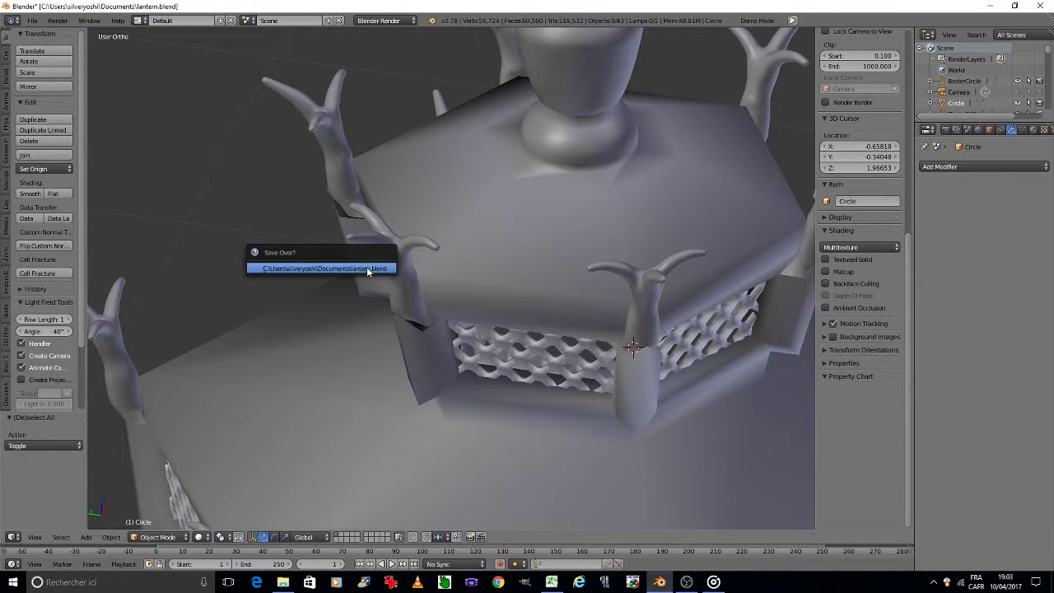
left_click(367, 266)
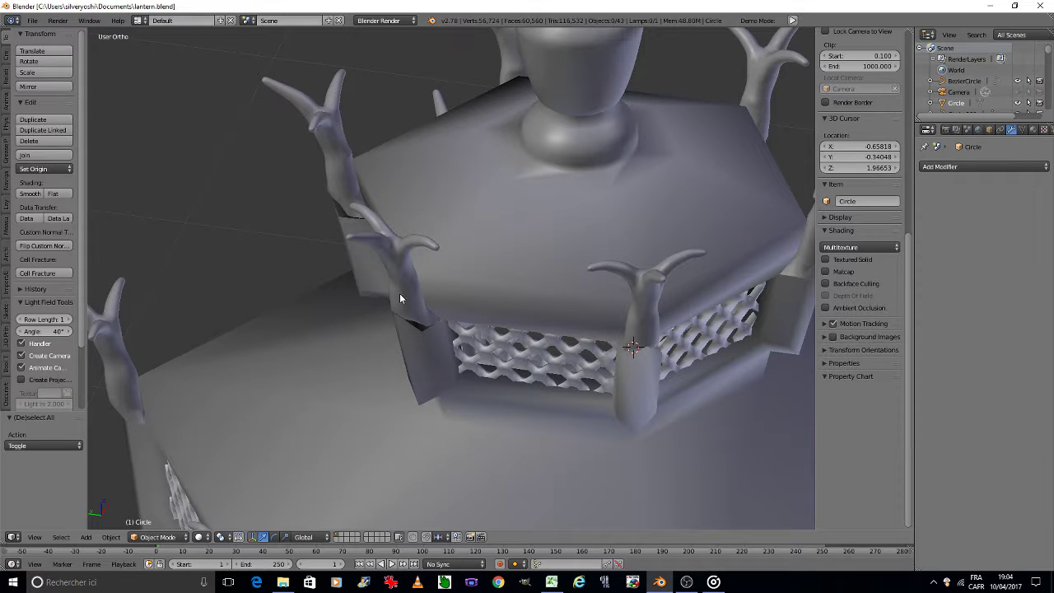
middle_click_drag(416, 290, 421, 290)
scroll(430, 285, "up", 5)
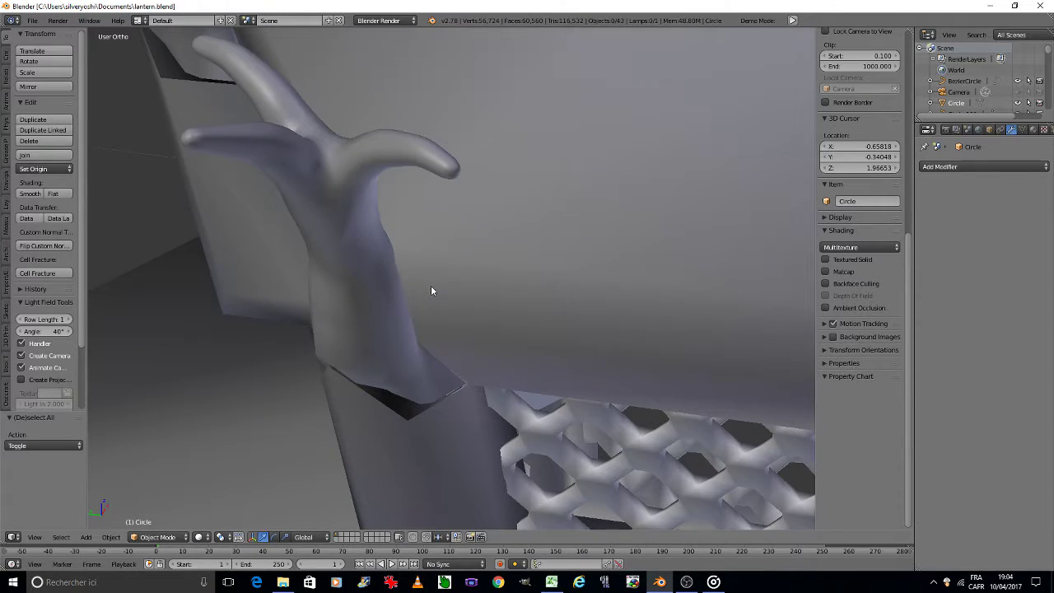
key("ctrl+s")
left_click(433, 287)
Select horn ornament Vert.007 with the Circle roof and edit the joined roof mesh.
right_click(368, 334)
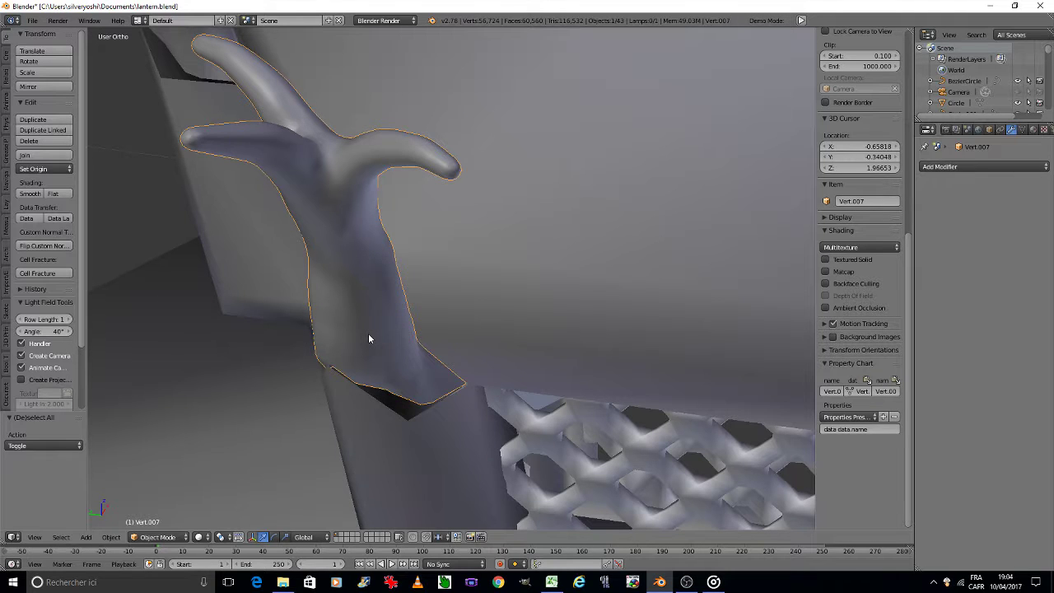
right_click(432, 477)
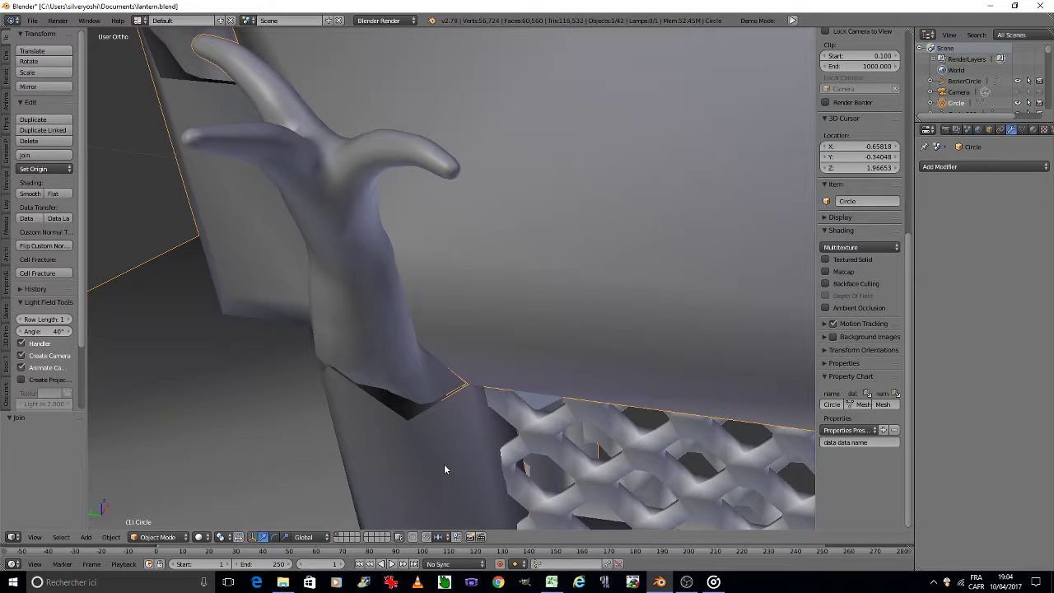
key("Tab")
left_click(463, 457)
Merge the loose vertices at the gap's edge at their center.
scroll(400, 420, "up", 8)
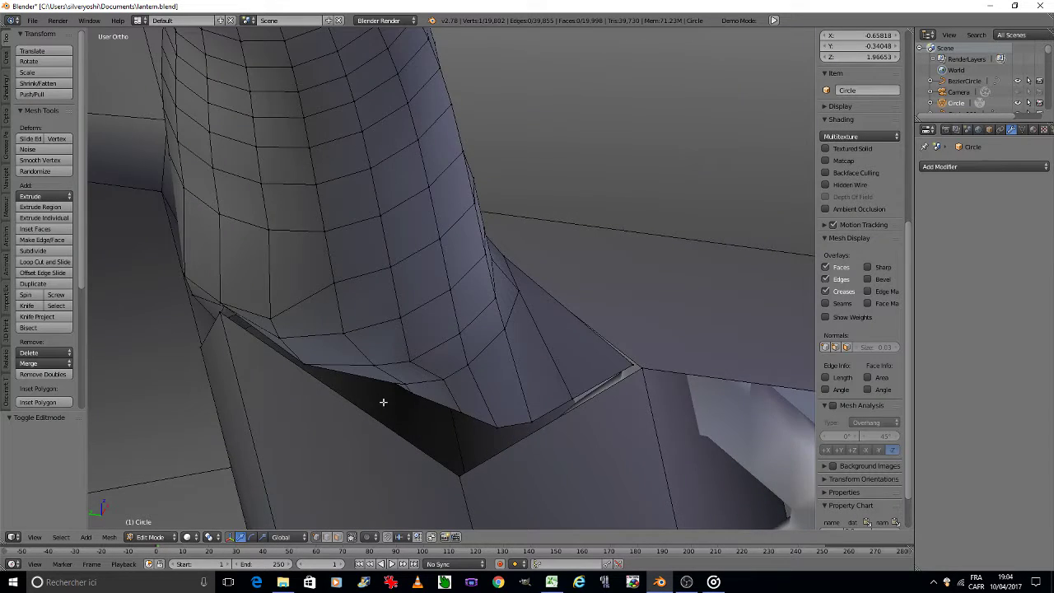
scroll(384, 401, "up", 2)
scroll(462, 275, "up", 3)
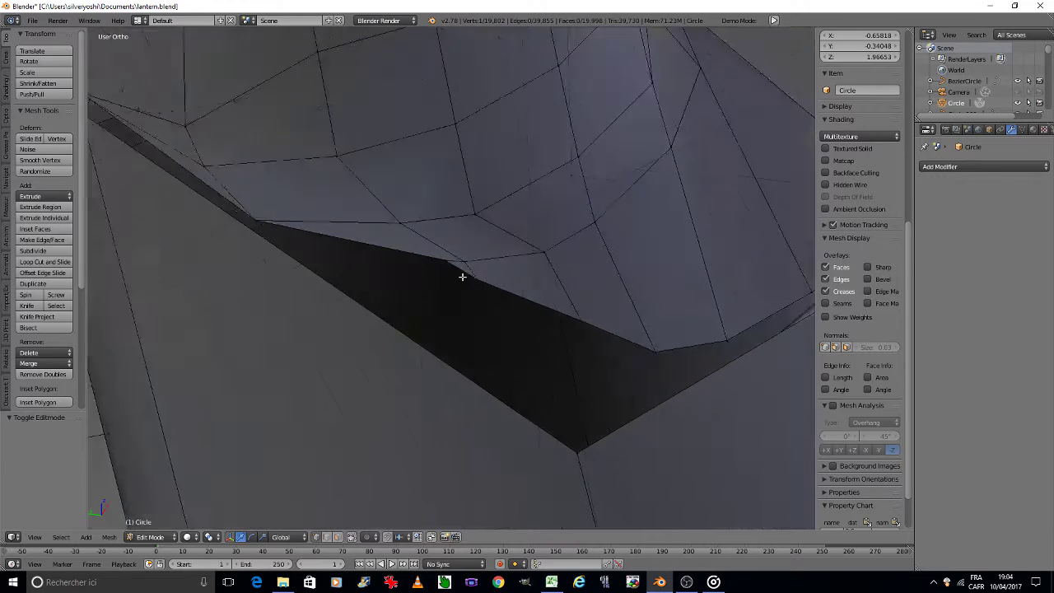
scroll(452, 262, "up", 3)
right_click(434, 246)
key("w")
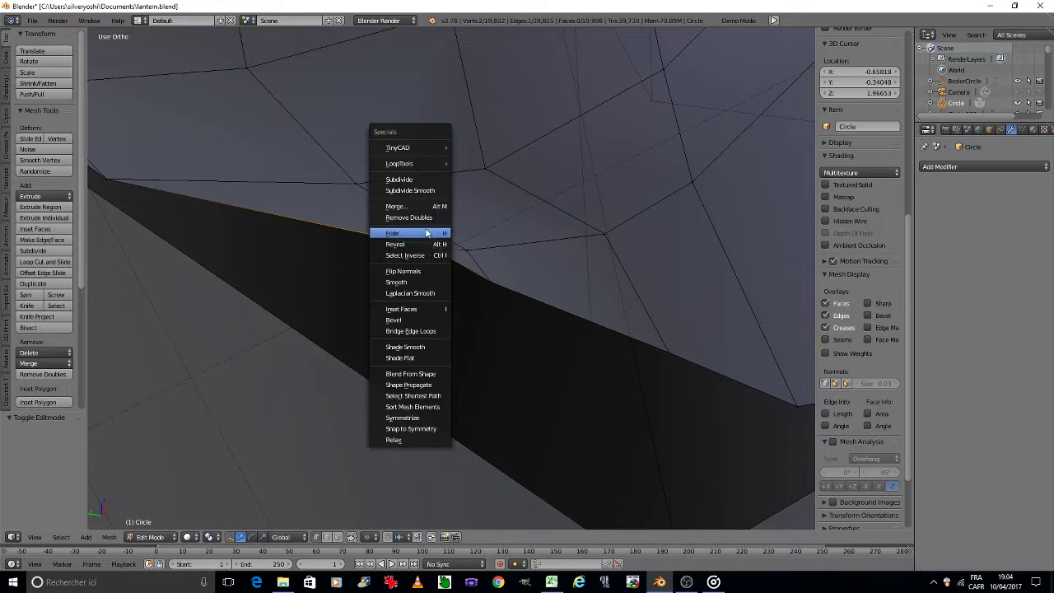
left_click(417, 207)
left_click(417, 210)
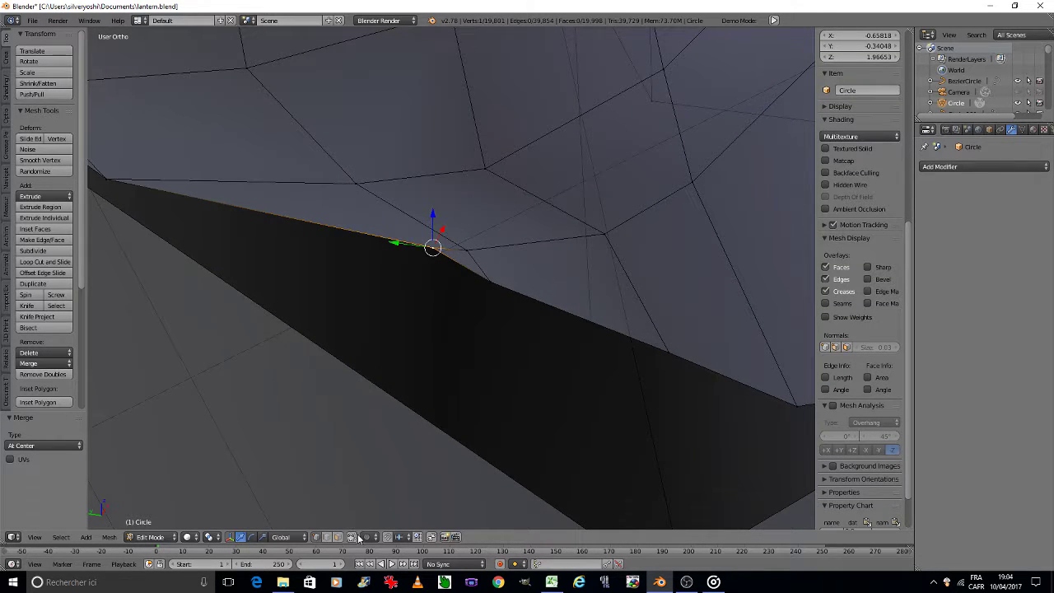
Fill the dark seam gap at the horn base with two new faces.
scroll(352, 387, "down", 3)
right_click(207, 262)
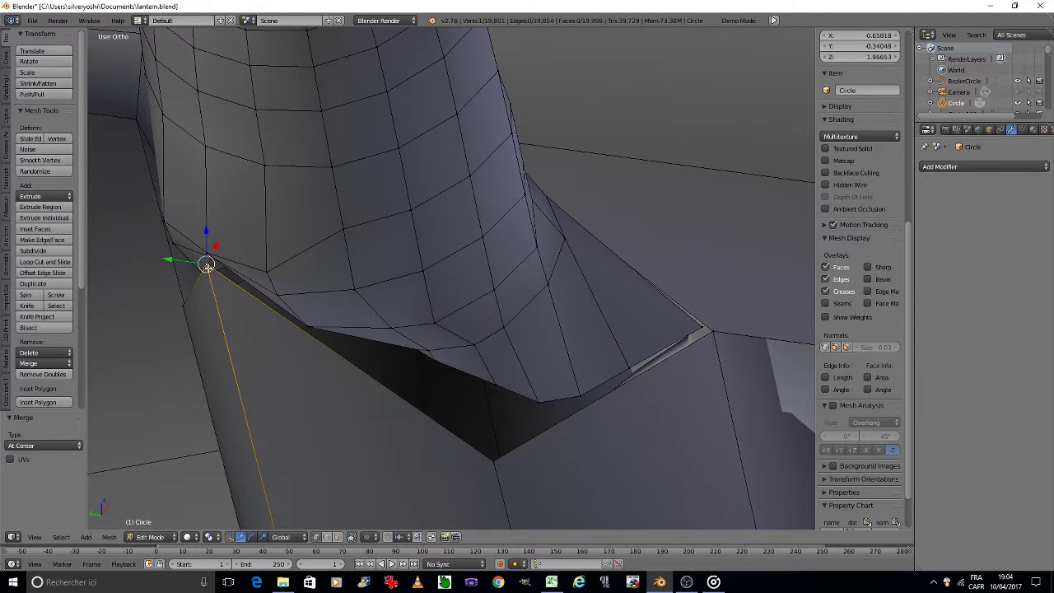
scroll(209, 259, "up", 3)
middle_click_drag(444, 411, 635, 450)
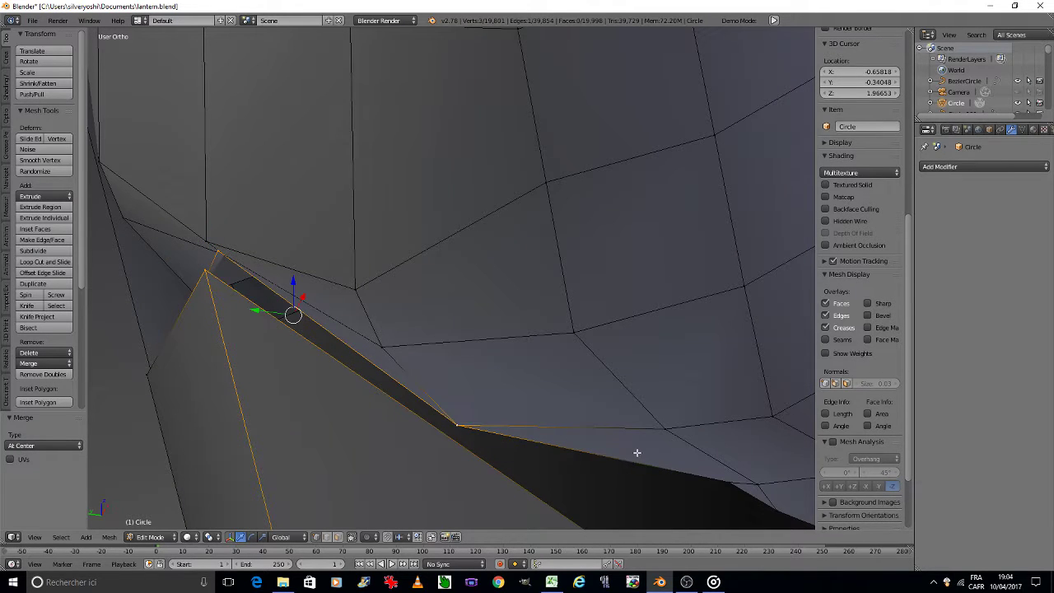
mouse_move(734, 481)
middle_mouse_down()
mouse_move(639, 363)
mouse_move(567, 318)
mouse_move(626, 332)
mouse_move(523, 508)
mouse_move(535, 491)
middle_mouse_up()
key("f")
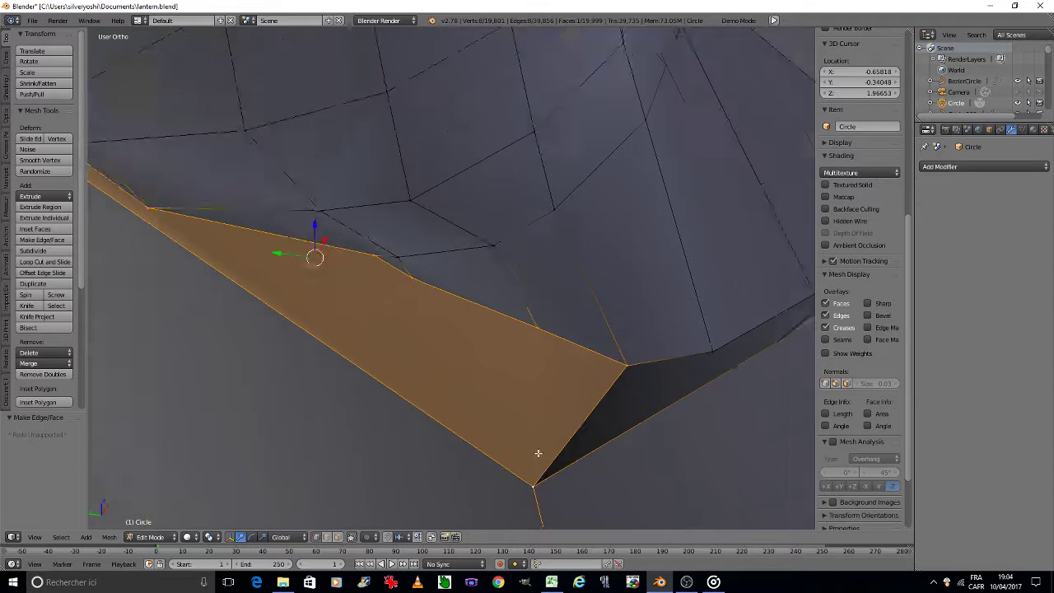
mouse_move(539, 452)
middle_mouse_down()
mouse_move(520, 376)
mouse_move(385, 322)
middle_mouse_up()
right_click(338, 349)
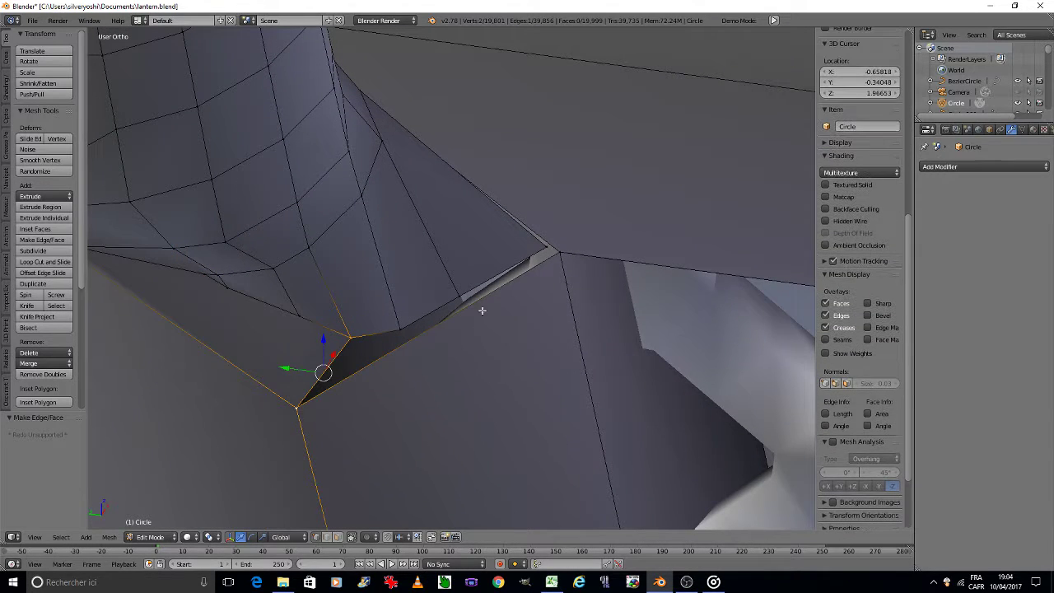
right_click(560, 251, "shift")
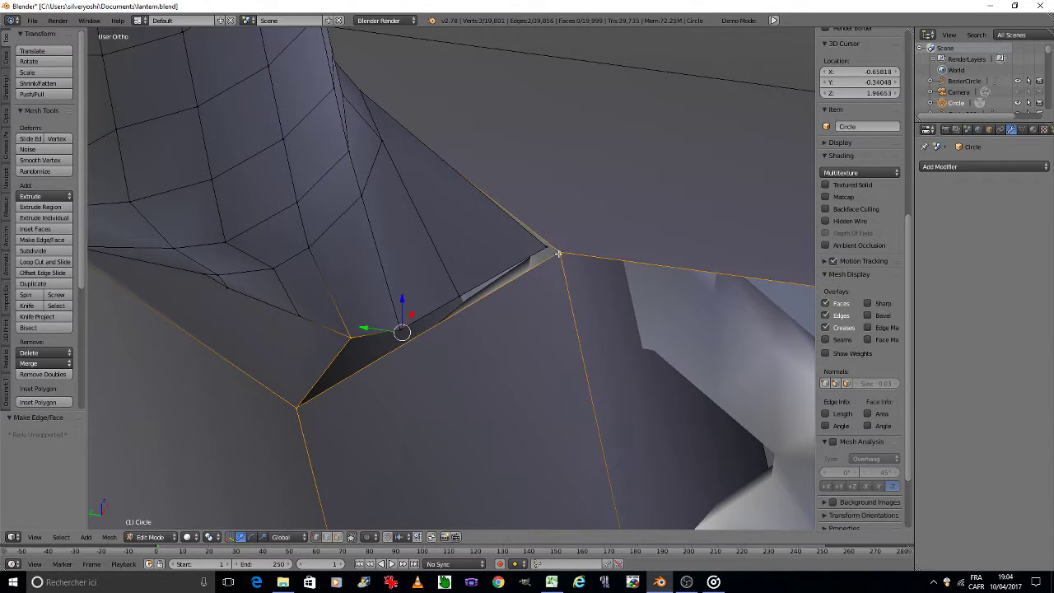
right_click(392, 326, "shift")
key("f")
mouse_move(392, 326)
middle_mouse_down()
mouse_move(435, 333)
mouse_move(561, 253)
middle_mouse_up()
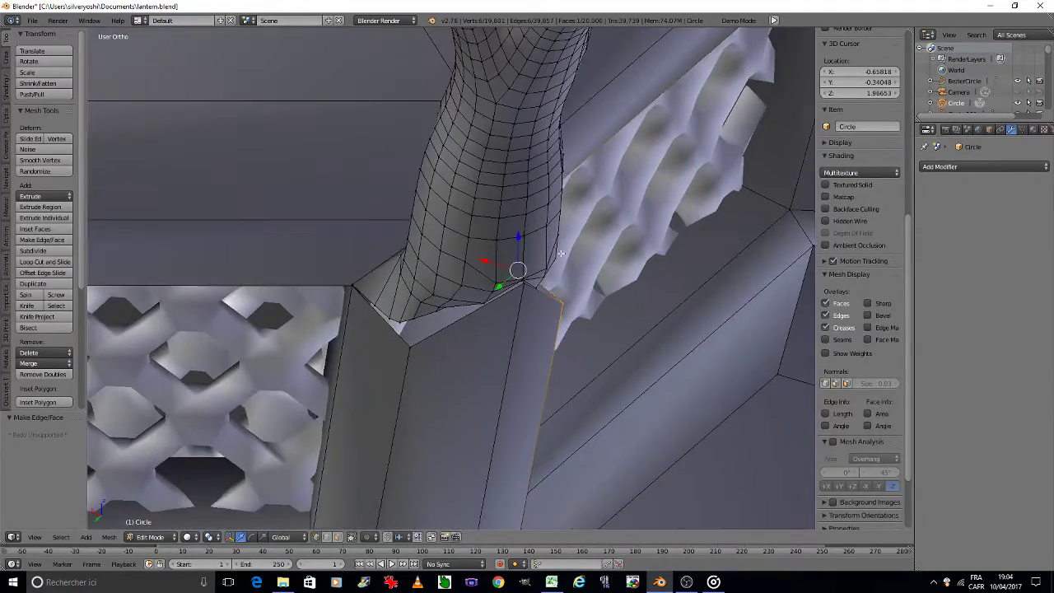
Merge two doubled seam vertices at their center.
scroll(561, 253, "up", 2)
scroll(568, 252, "up", 2)
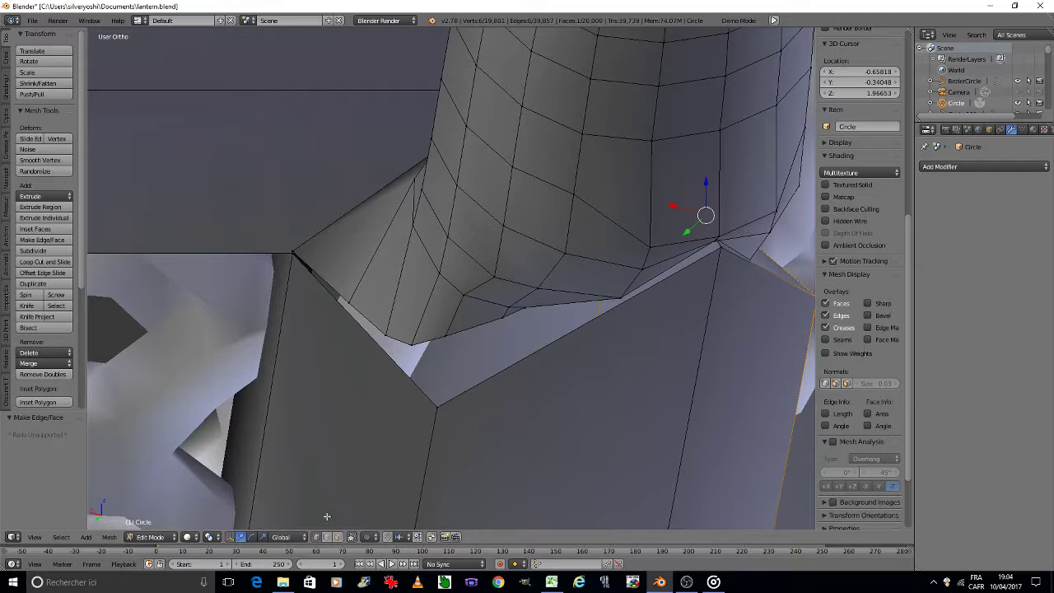
scroll(507, 308, "up", 2)
right_click(527, 311, "shift")
key("w")
left_click(545, 276)
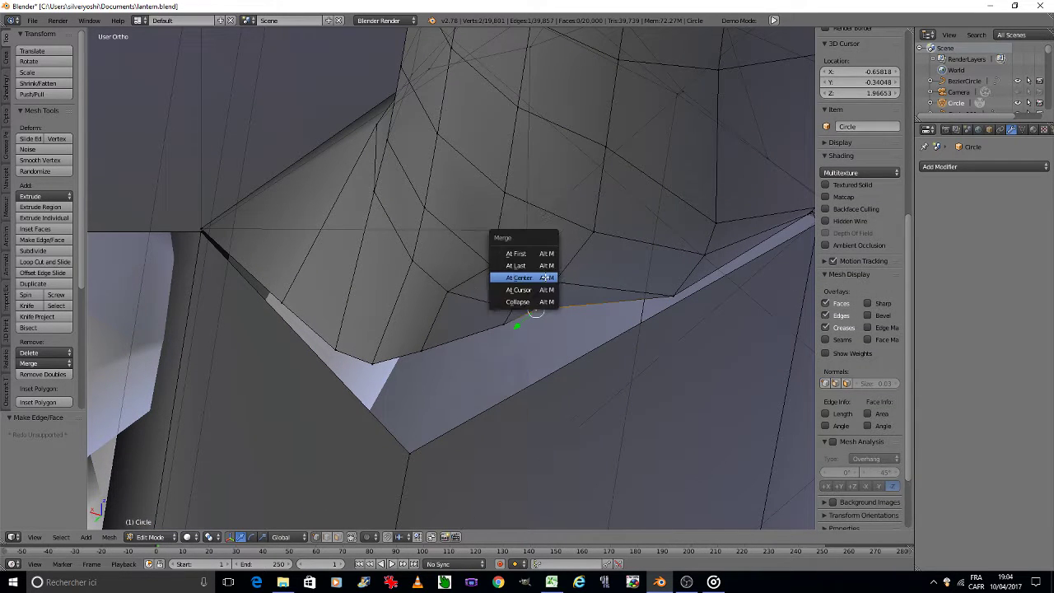
left_click(546, 277)
Fill a face between the seam's upper-right vertex and the lower-lip vertices.
mouse_move(662, 367)
middle_mouse_down()
mouse_move(608, 353)
mouse_move(584, 266)
middle_mouse_up()
right_click(674, 209)
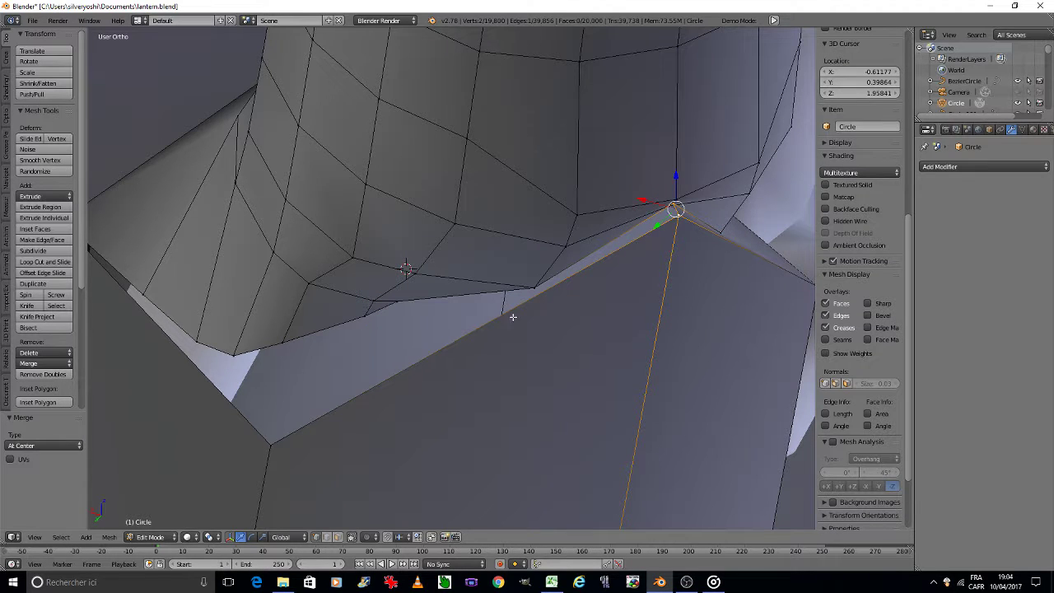
right_click(280, 441, "shift")
right_click(231, 353, "shift")
right_click(371, 305, "shift")
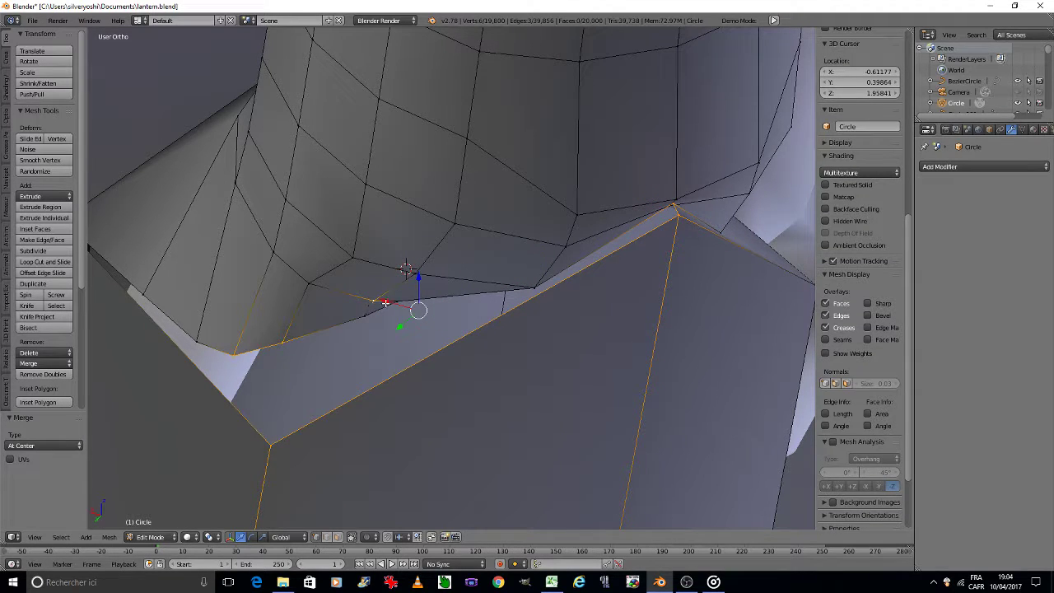
right_click(399, 301, "shift")
right_click(399, 302, "shift")
right_click(535, 286, "shift")
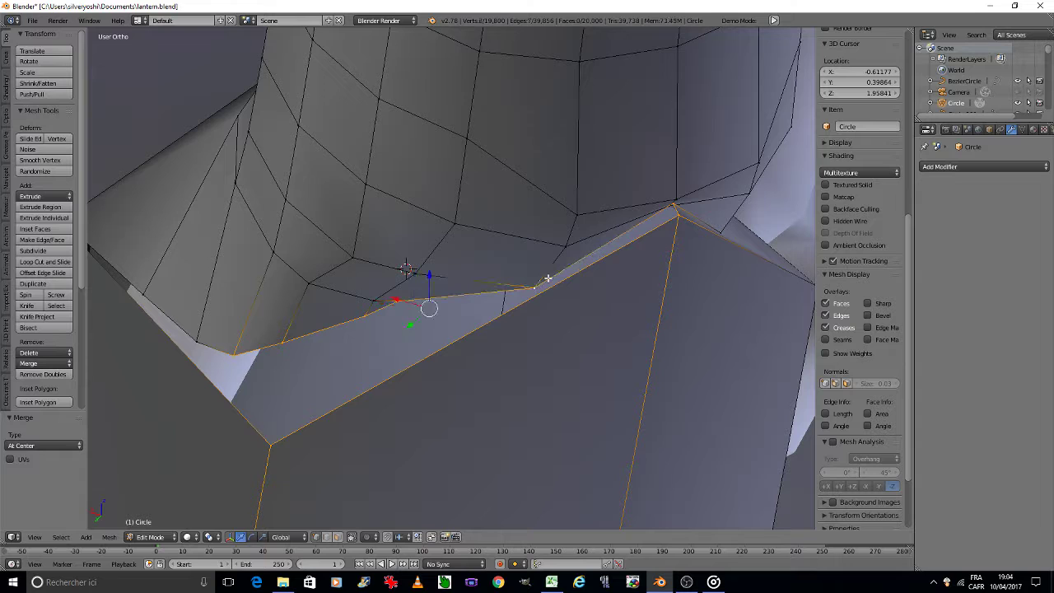
key("f")
Fill the narrow dark strip with a face, then select the foreground piece's edge.
right_click(236, 356)
right_click(270, 445, "shift")
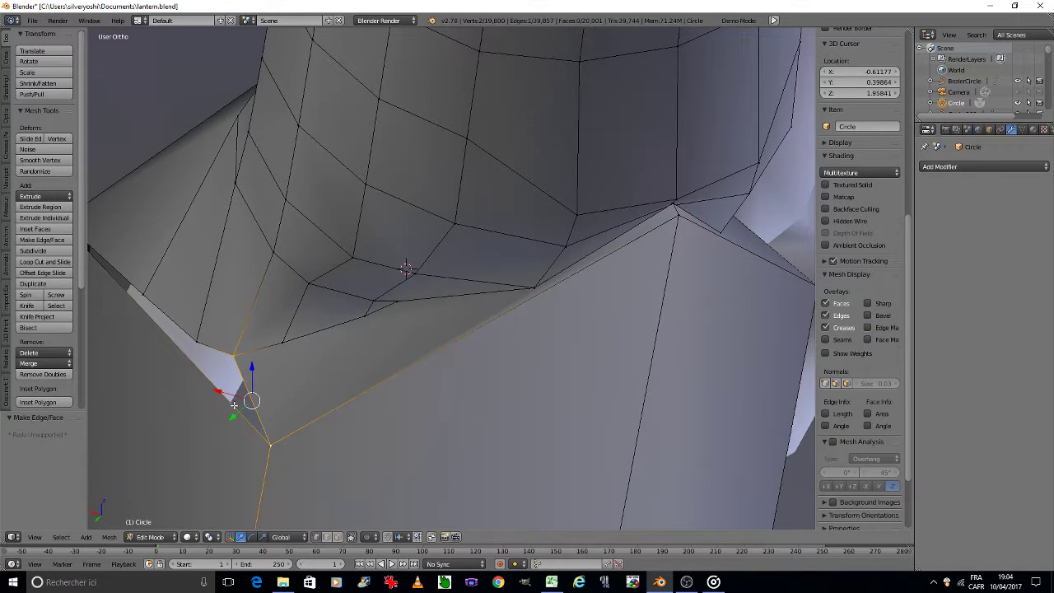
middle_click_drag(270, 445, 317, 329)
right_click(242, 225, "shift")
right_click(306, 276, "shift")
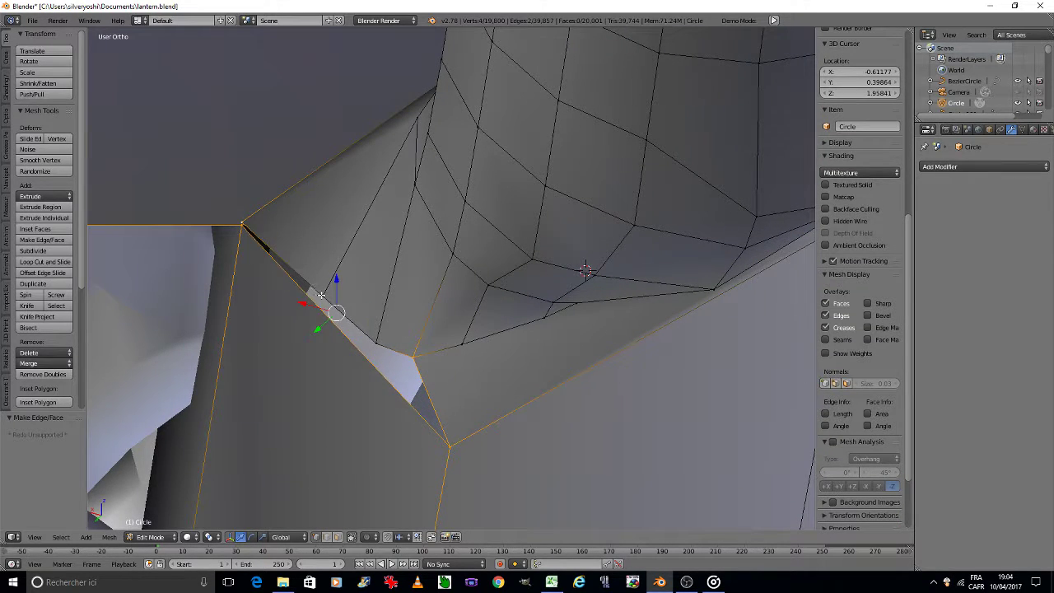
right_click(366, 320, "shift")
right_click(376, 343, "shift")
key("f")
scroll(379, 364, "down", 5)
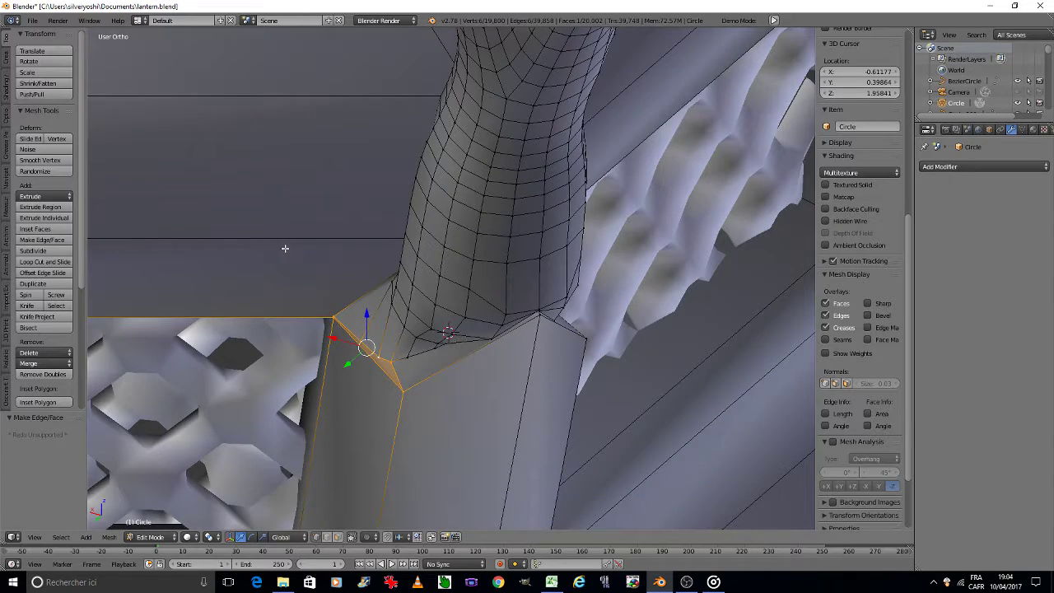
middle_click_drag(285, 248, 285, 248)
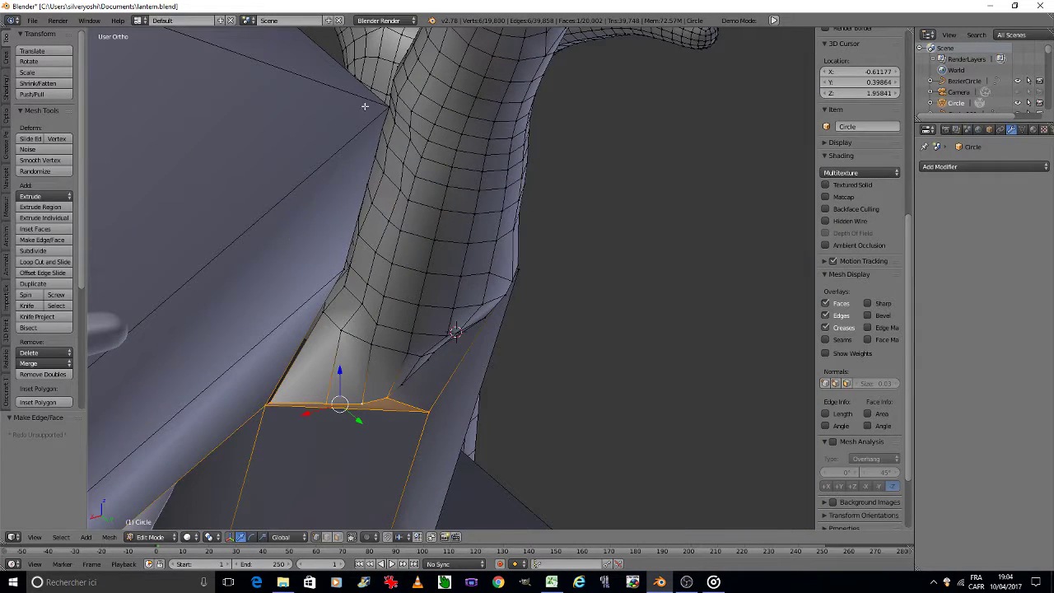
right_click(384, 103)
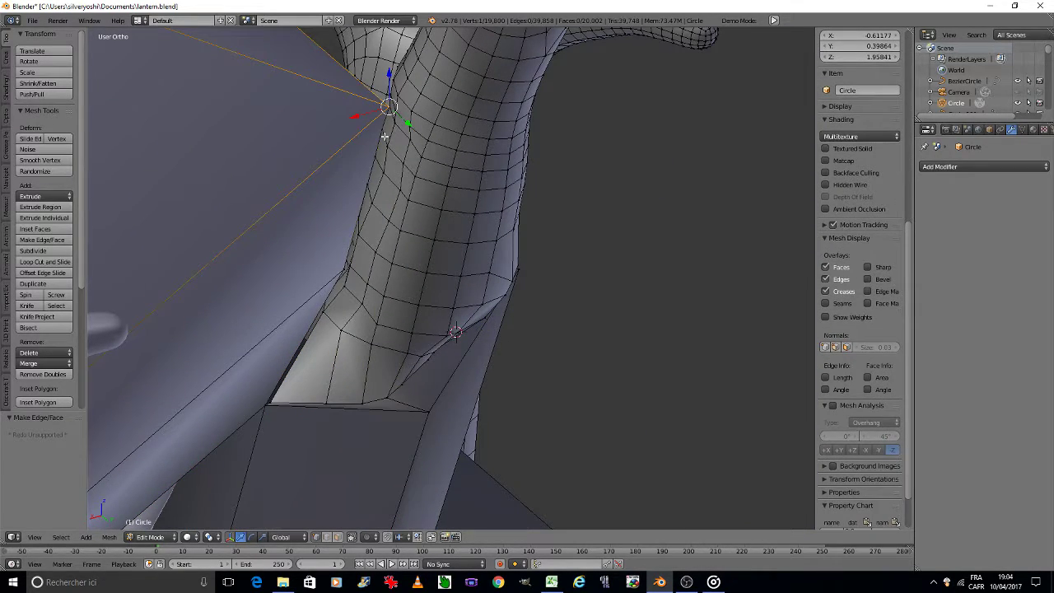
Hide the foreground piece, raise the gap-corner vertex along Z and close the gap with a face.
key("h")
right_click(272, 404)
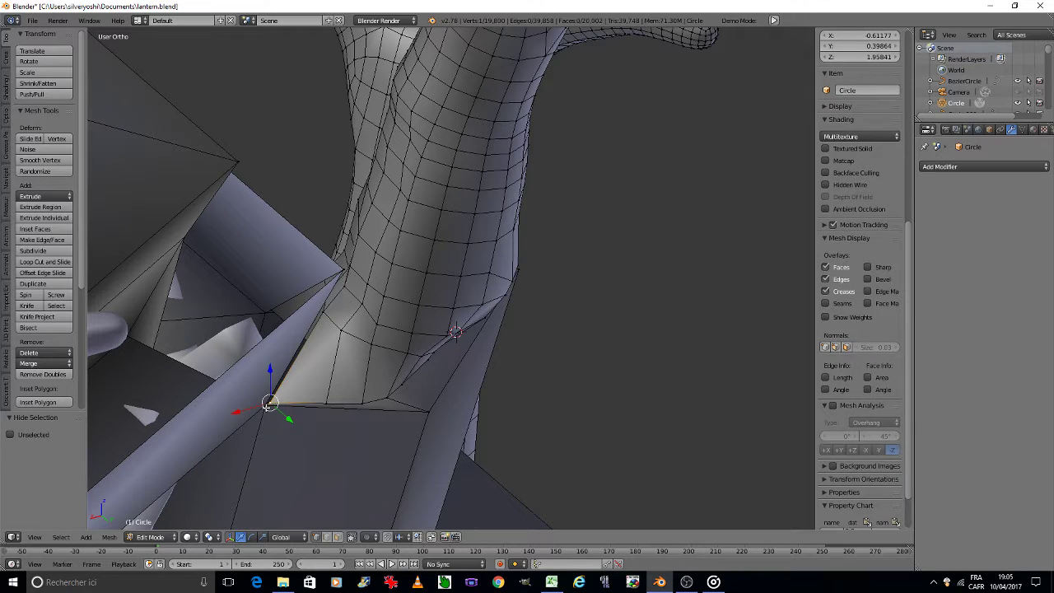
middle_click_drag(248, 354, 248, 355)
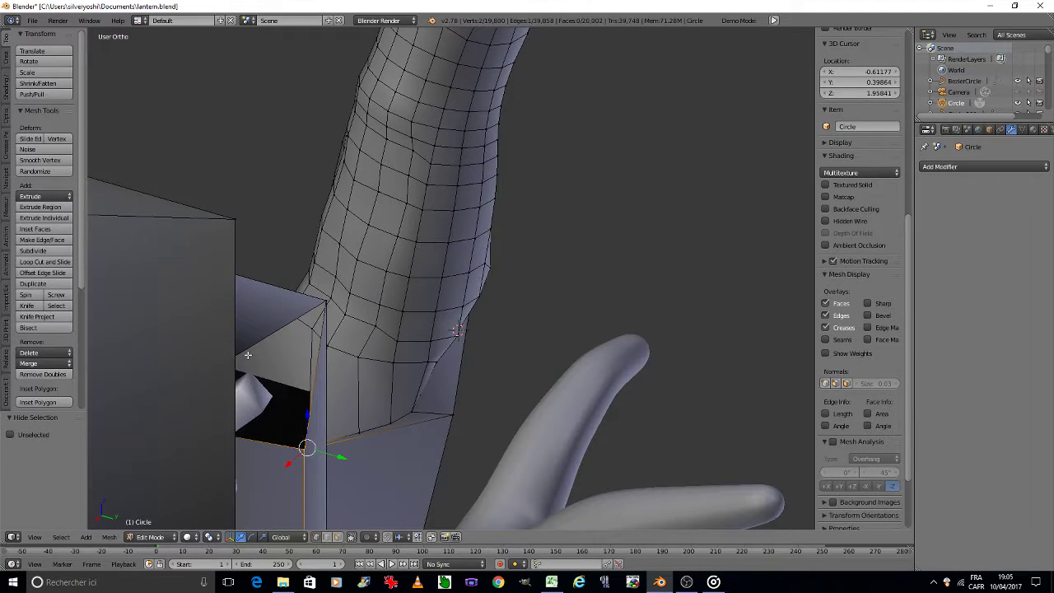
left_click_drag(306, 408, 306, 387)
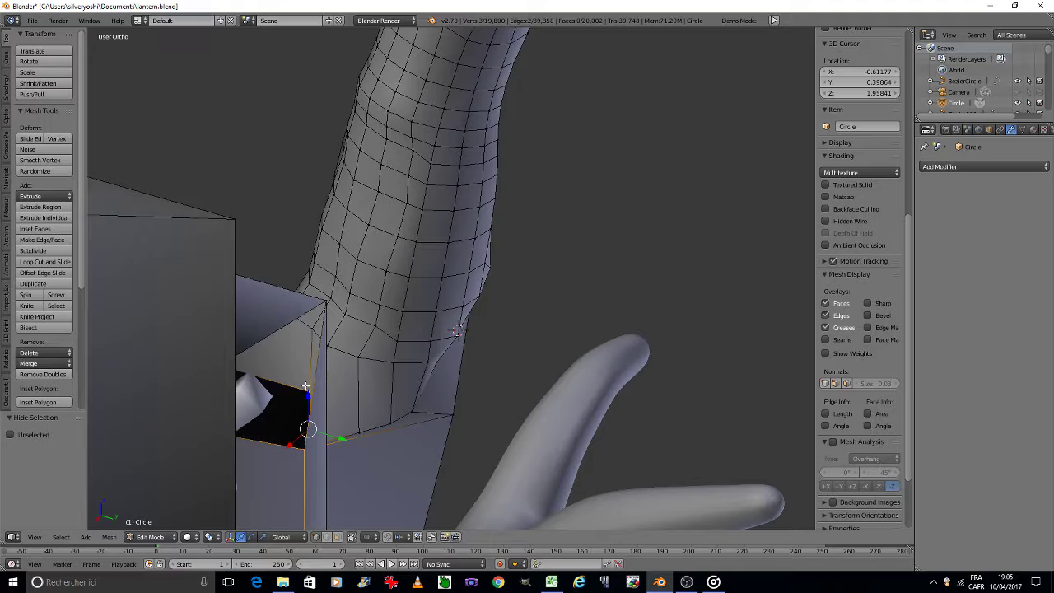
mouse_move(305, 386)
middle_mouse_down()
mouse_move(384, 491)
mouse_move(441, 320)
middle_mouse_up()
scroll(605, 294, "up", 3)
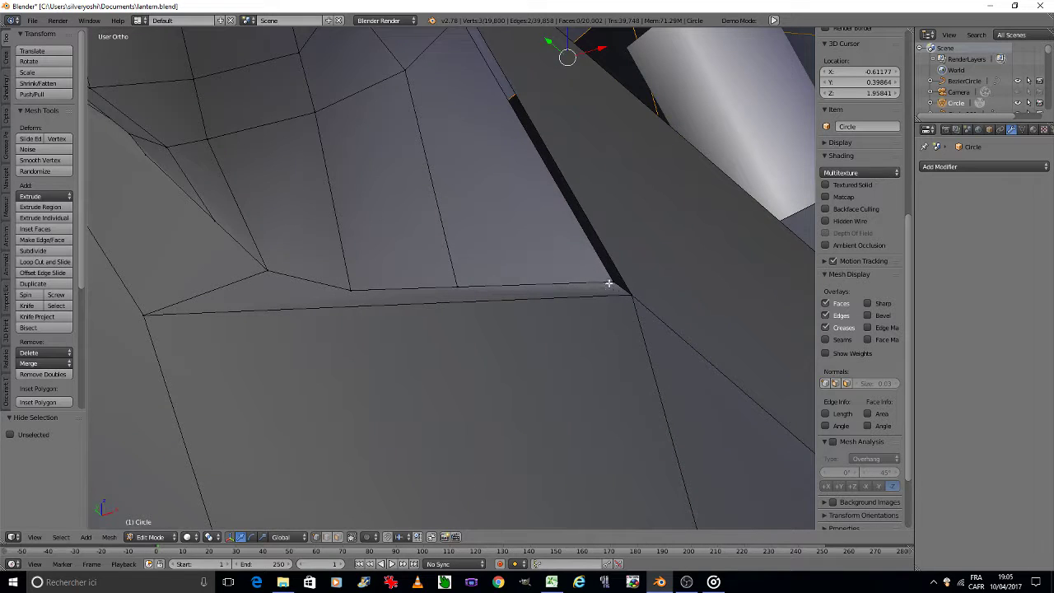
left_click(629, 294, "shift")
key("f")
Reveal all hidden geometry and return to Object Mode showing the whole lantern.
scroll(613, 325, "down", 2)
key("a")
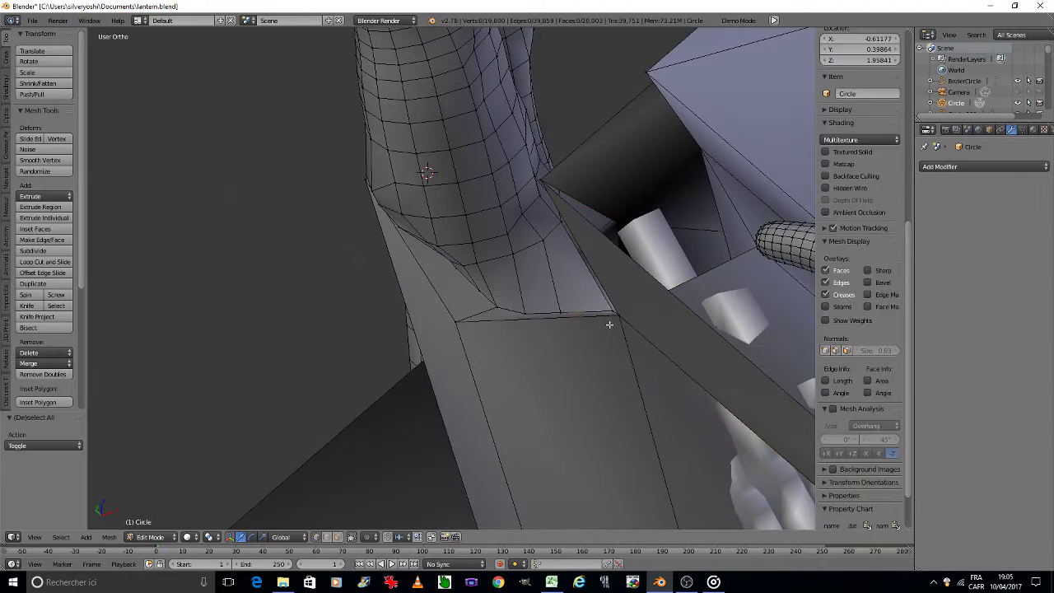
key("w")
left_click(609, 273)
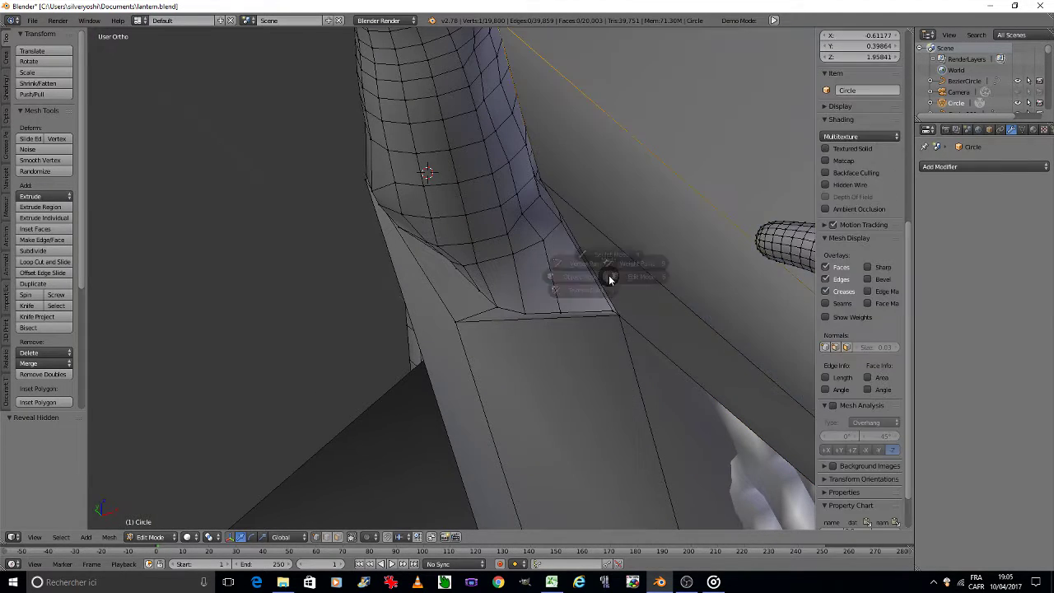
key("Tab")
scroll(514, 275, "down", 4)
scroll(528, 343, "down", 1)
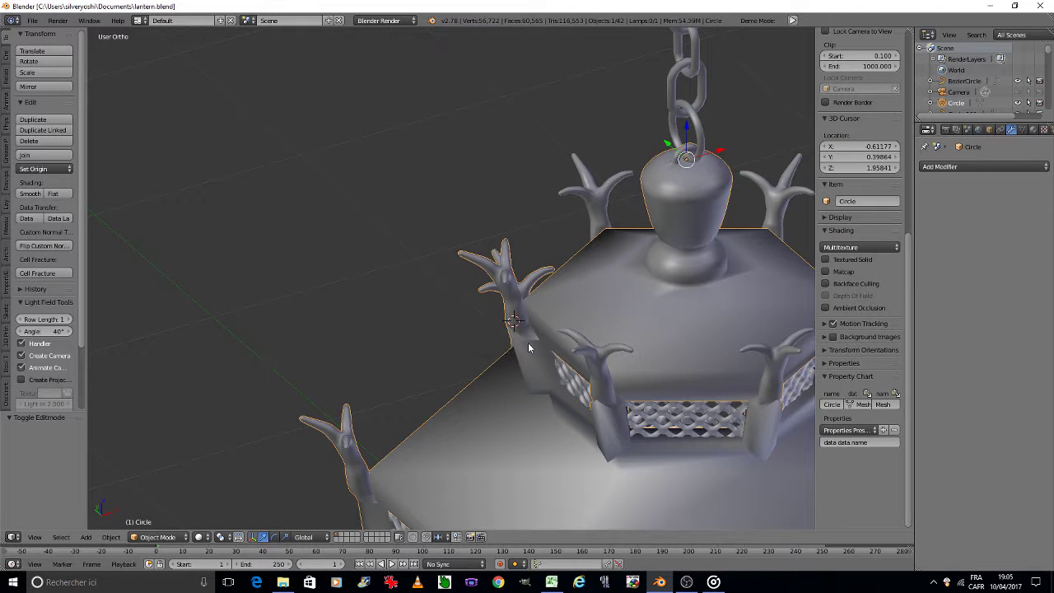
Deselect the roof and preview the lantern through the scene camera.
key("a")
middle_click_drag(528, 342, 480, 291)
key("KP_0")
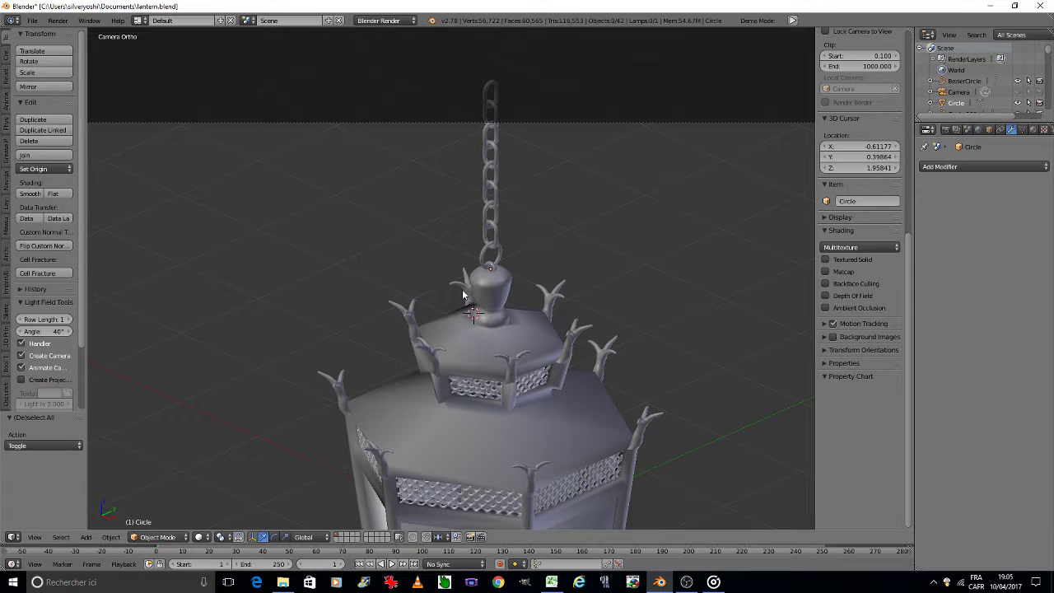
key("KP_Decimal")
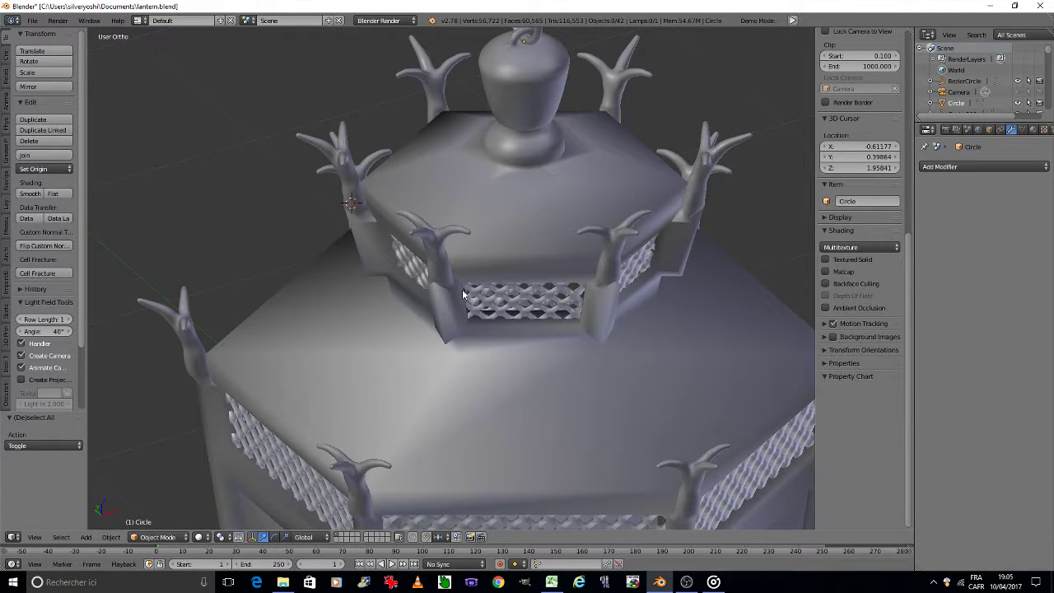
Orbit to the upper-tier corner post and add the neighbouring piece to the selection.
key("KP_6")
key("KP_6")
key("KP_6")
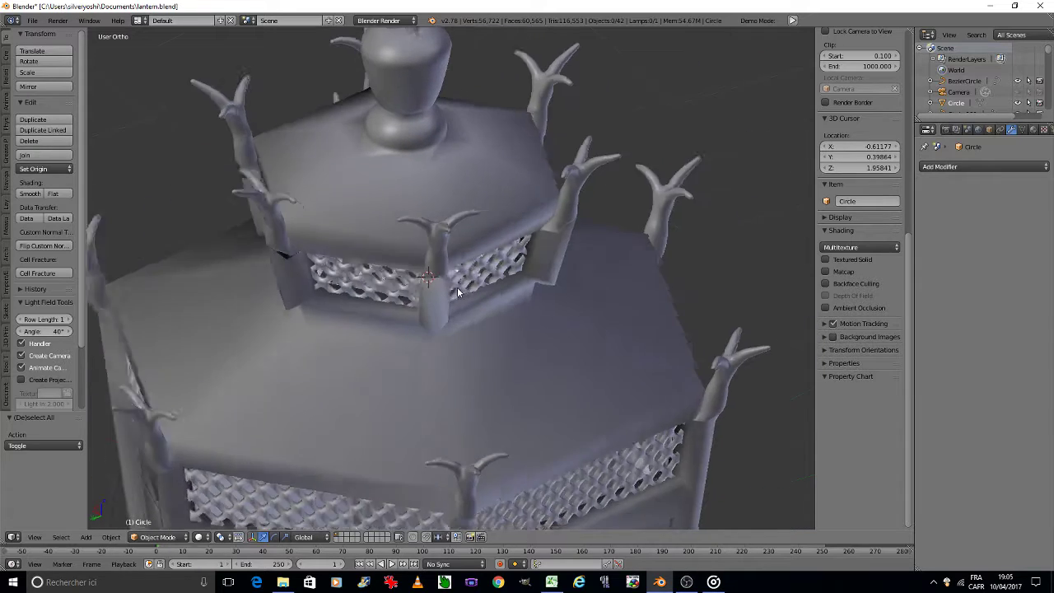
key("KP_6")
key("KP_6")
key("KP_6")
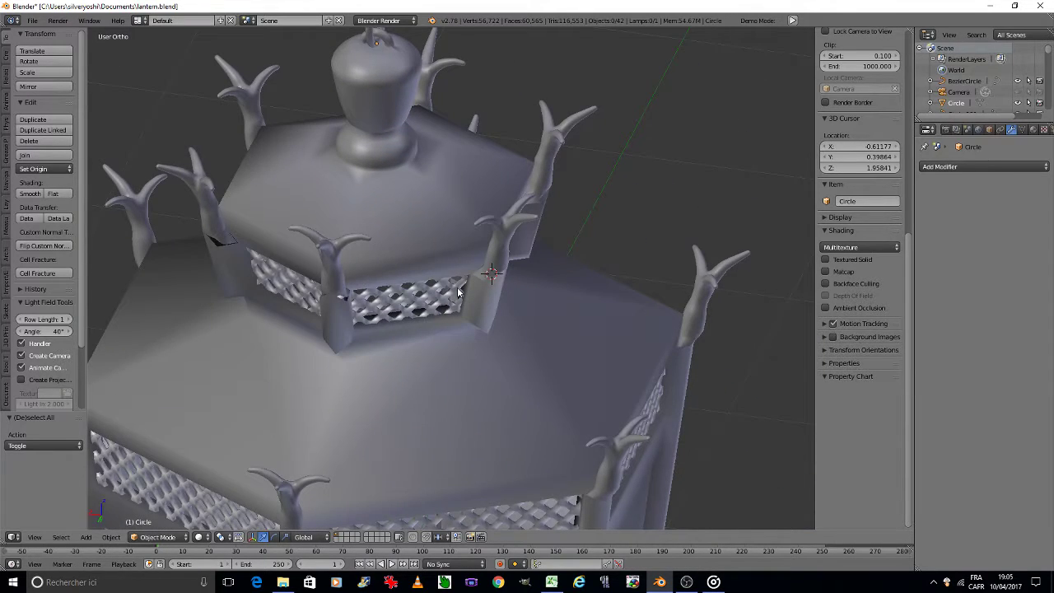
right_click(320, 298)
key("KP_Decimal")
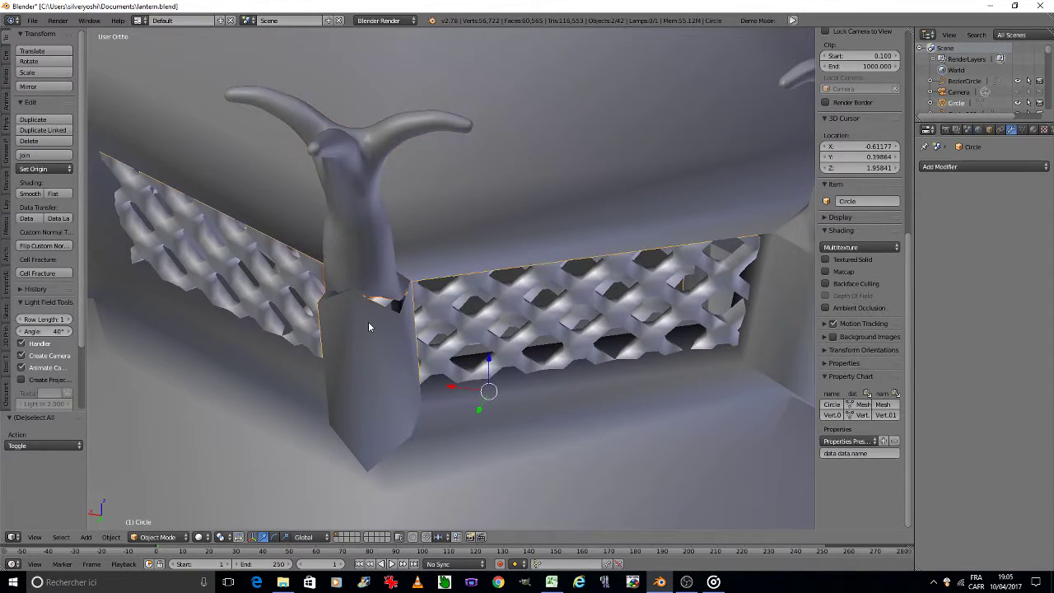
In Edit Mode, merge the two split seam vertices at the horn post's base at center.
key("Tab")
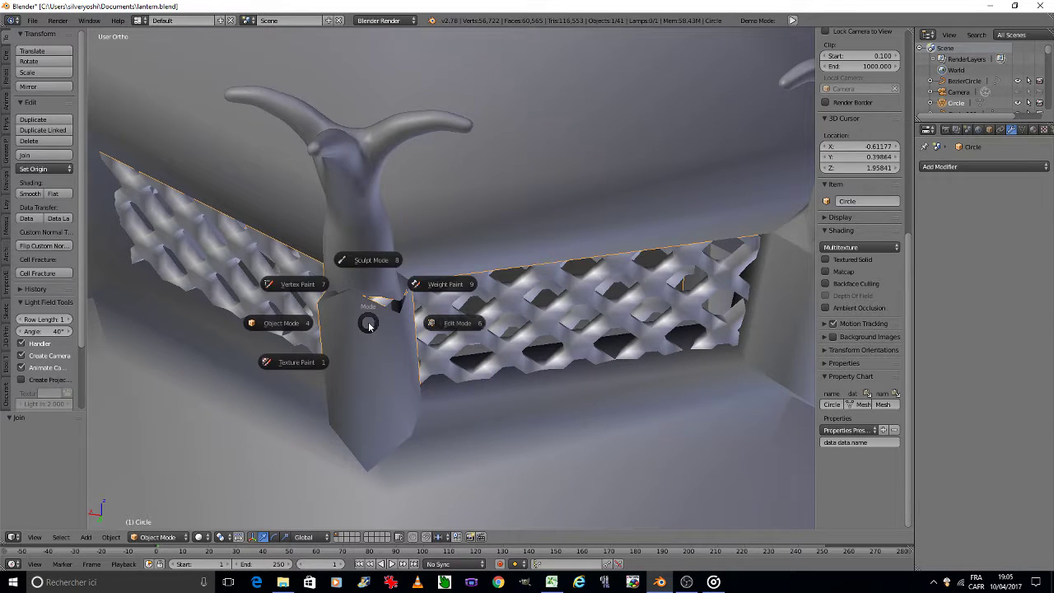
left_click(414, 317)
scroll(346, 300, "up", 4)
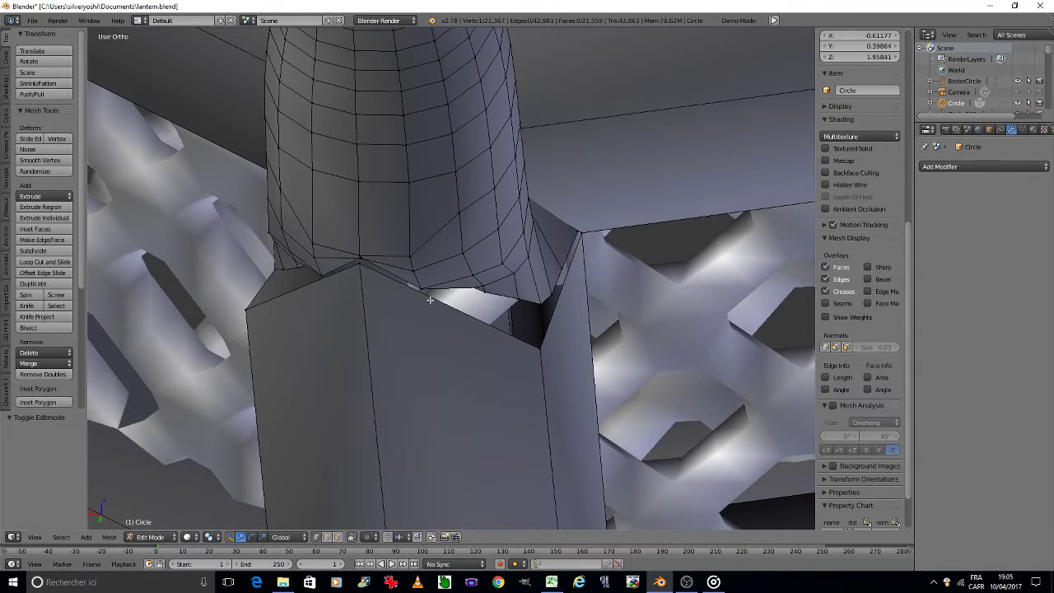
scroll(425, 341, "up", 3)
scroll(492, 272, "up", 2)
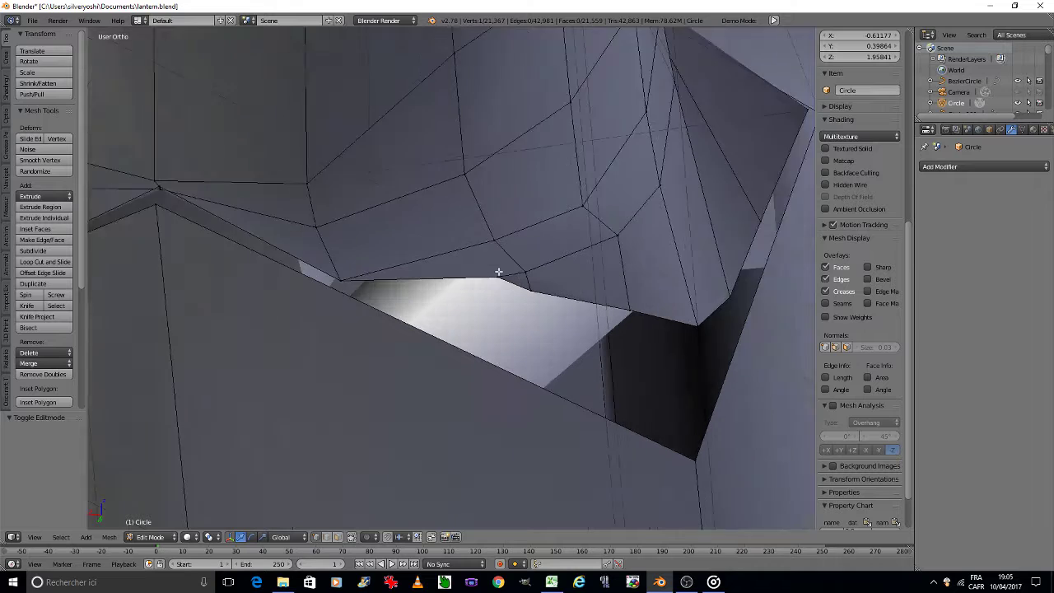
scroll(492, 271, "up", 1)
right_click(499, 273, "shift")
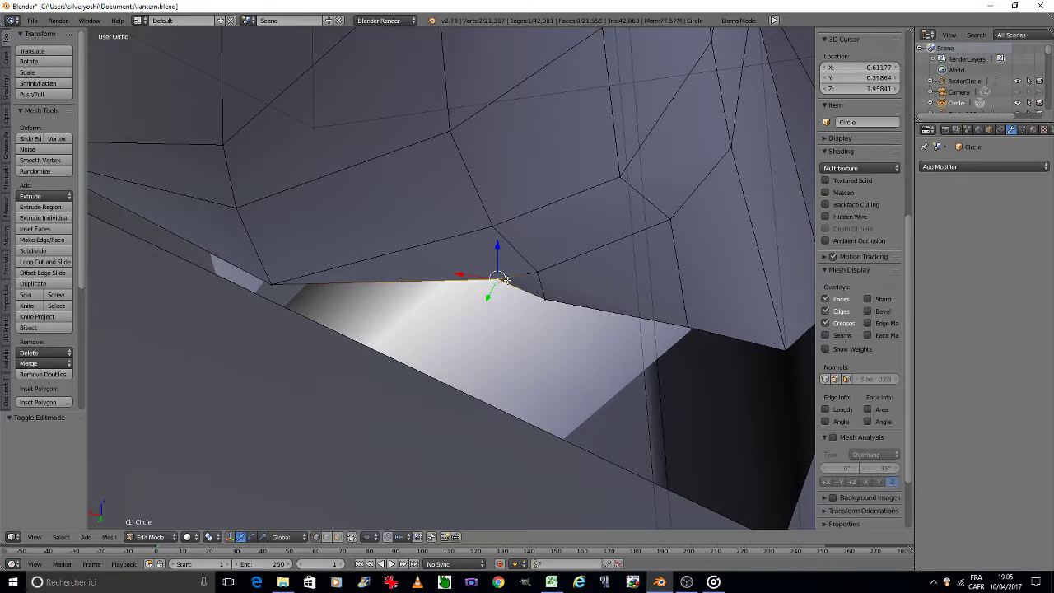
key("w")
left_click(483, 203)
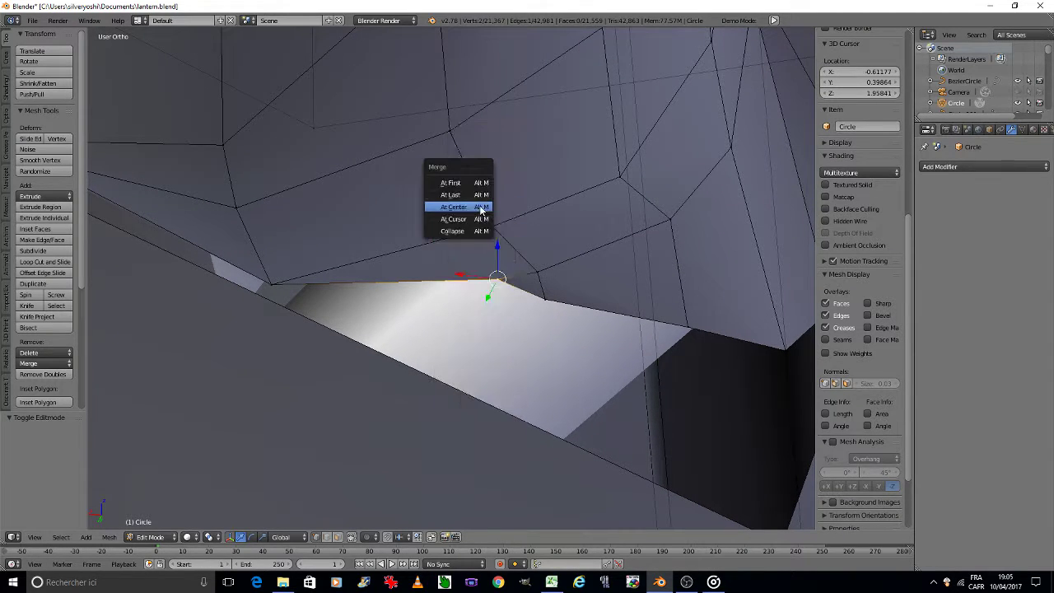
left_click(483, 207)
Select the edges around the first seam gap and fill it with a face.
middle_click_drag(539, 299, 494, 280)
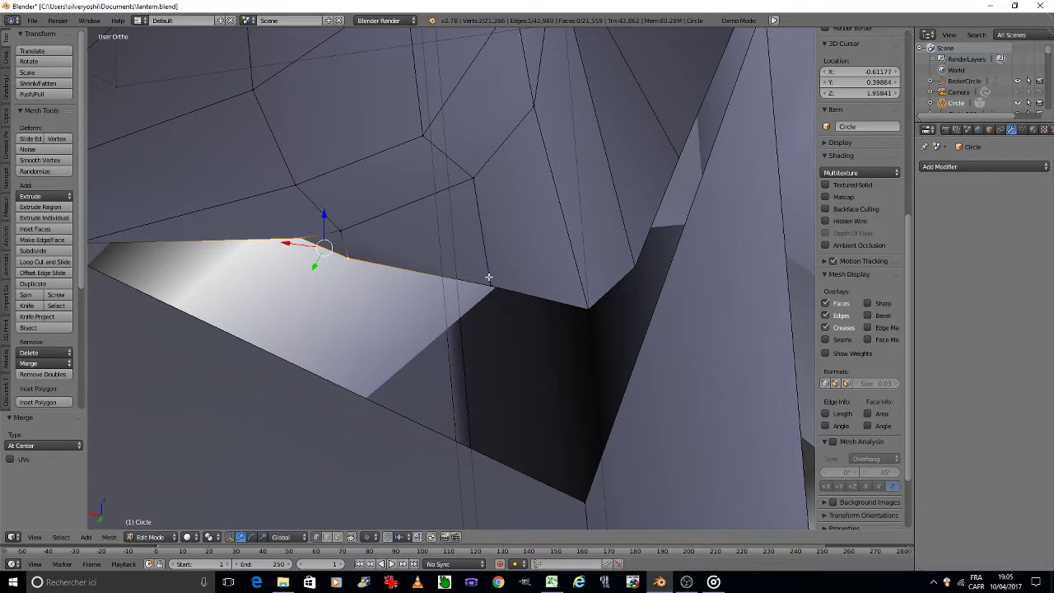
right_click(494, 285, "ctrl")
right_click(586, 308, "ctrl")
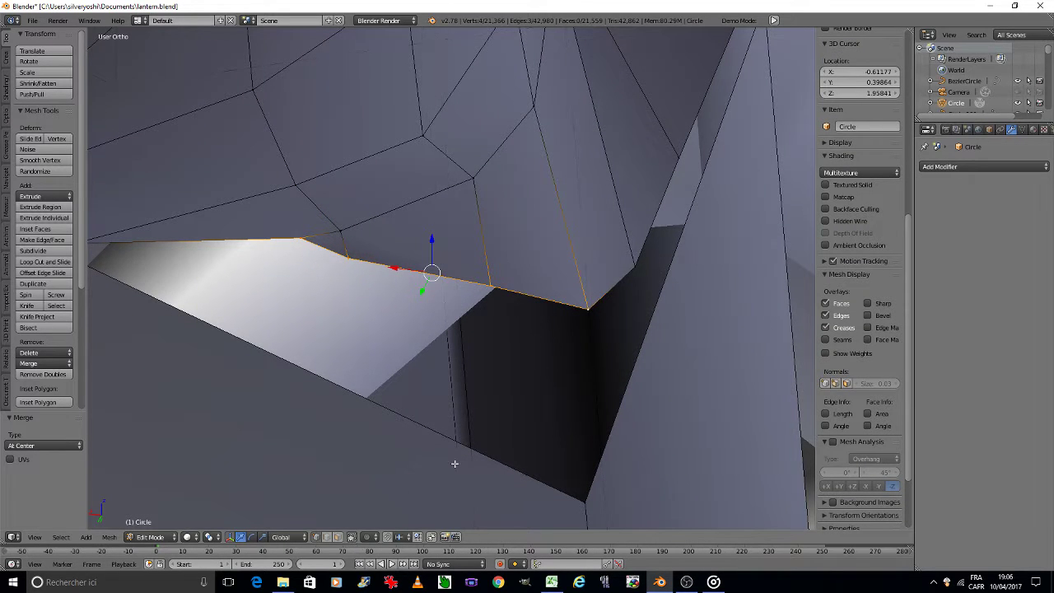
scroll(543, 415, "down", 5)
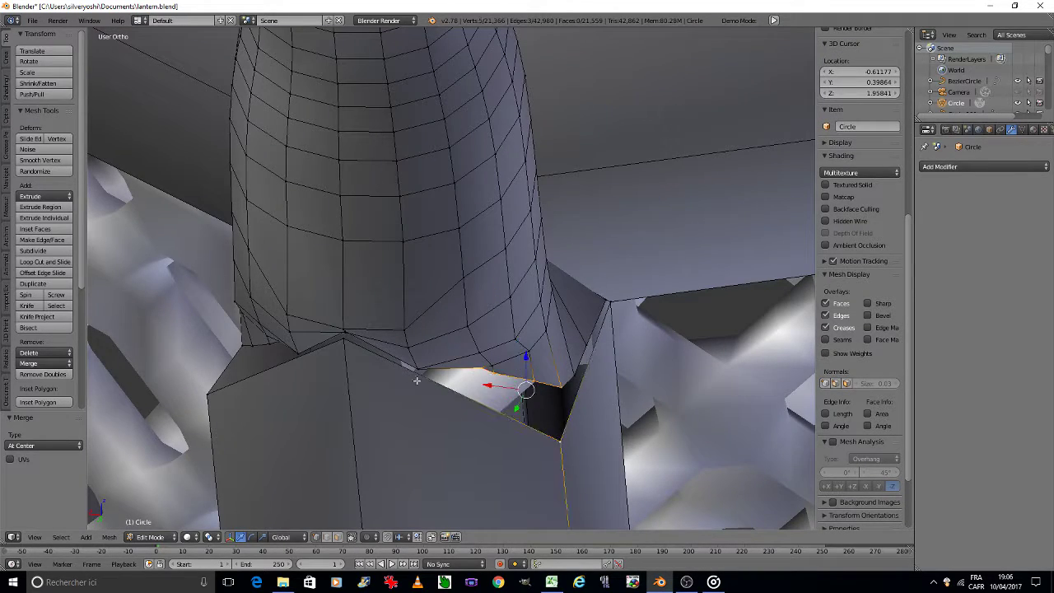
scroll(387, 369, "up", 5)
right_click(301, 300, "ctrl")
right_click(302, 275, "ctrl")
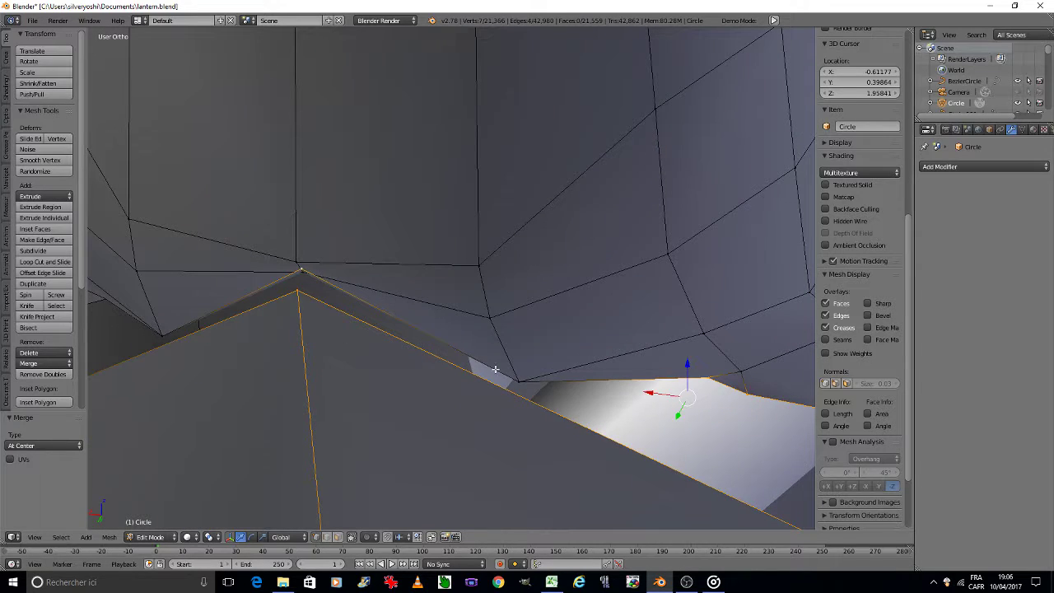
right_click(526, 380, "ctrl")
key("f")
Select the rim vertices of the next gap at the post base and fill it with a face.
scroll(630, 393, "down", 5)
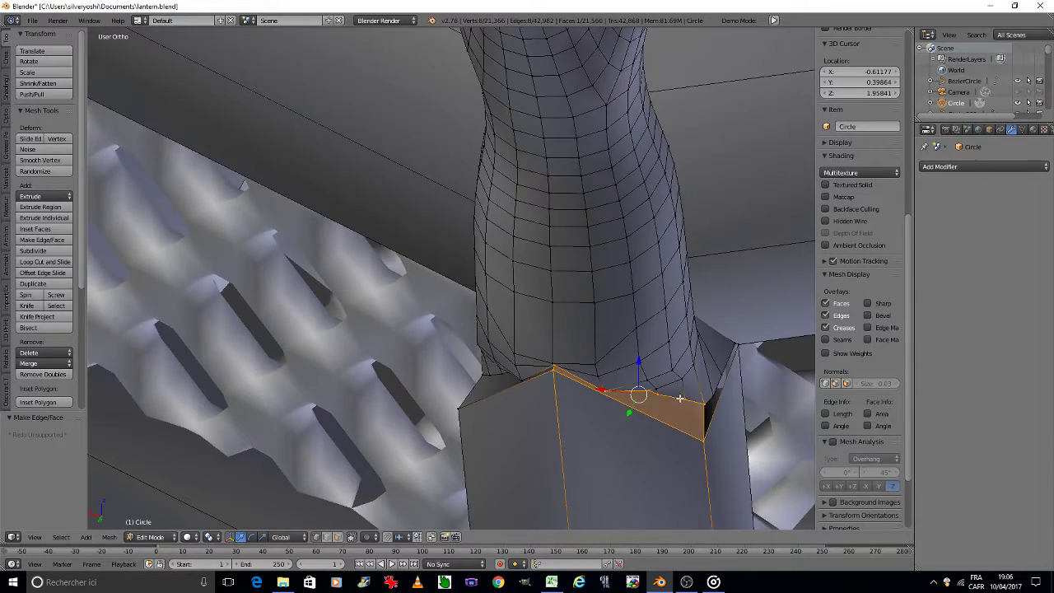
middle_click_drag(631, 394, 576, 387)
scroll(513, 373, "up", 5)
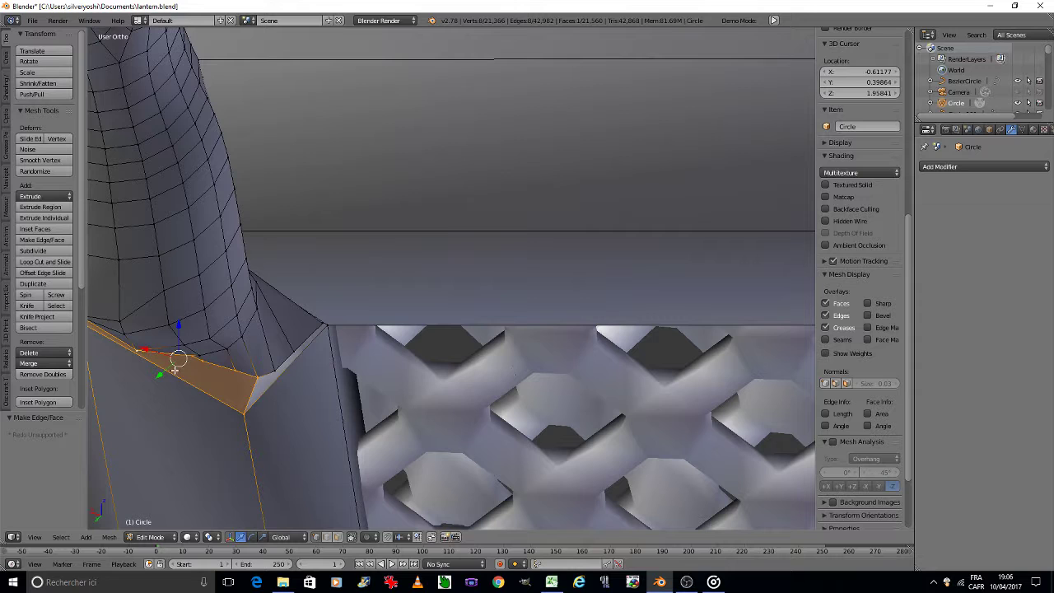
scroll(242, 371, "up", 3)
right_click(273, 381)
right_click(243, 480, "shift")
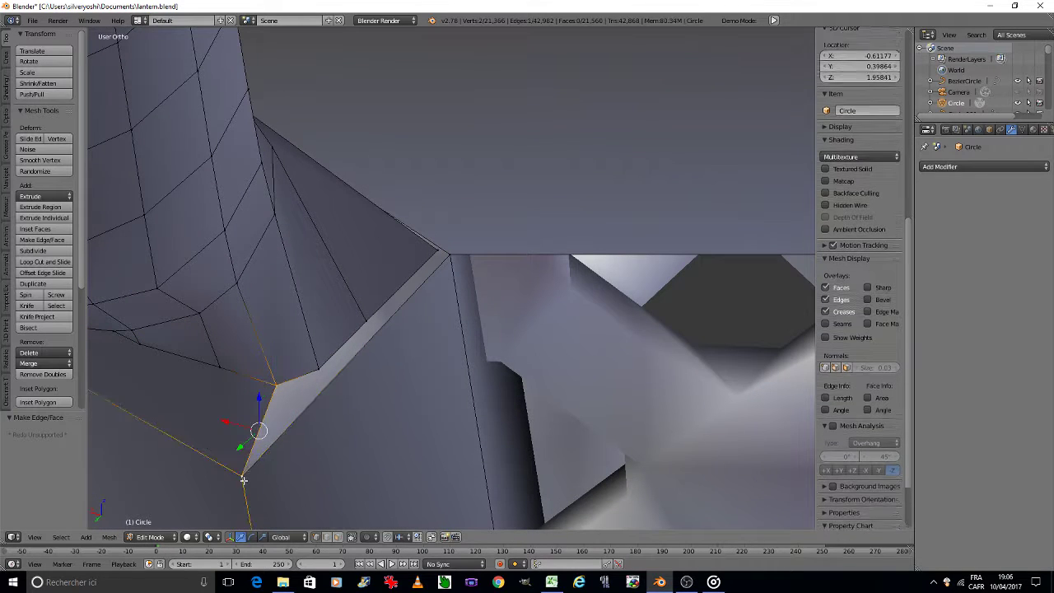
right_click(449, 256, "shift")
right_click(436, 248, "shift")
right_click(347, 333, "shift")
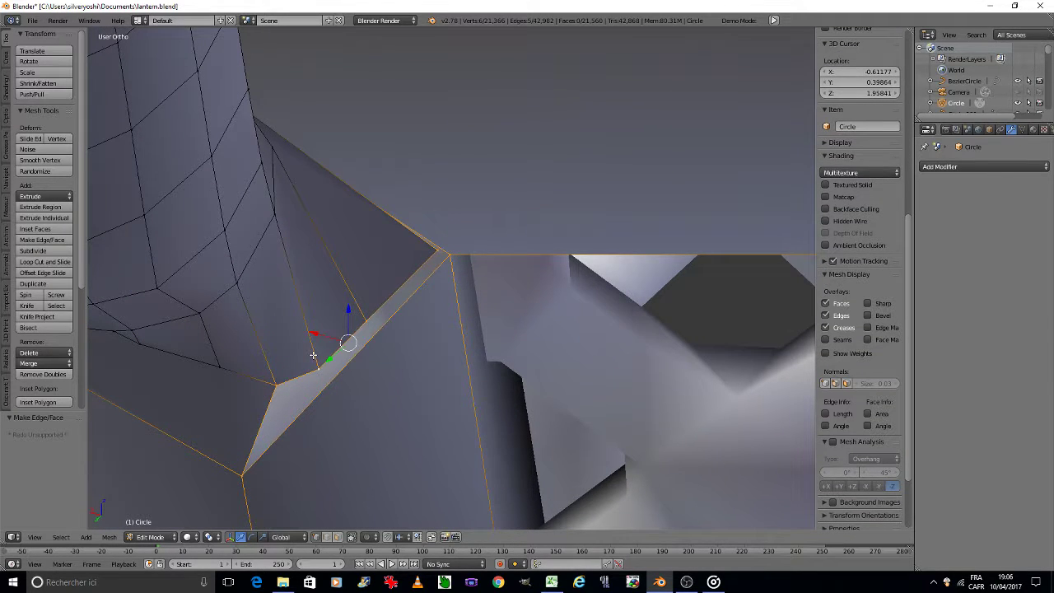
key("f")
scroll(313, 348, "down", 3)
scroll(314, 348, "down", 2)
Merge the stray seam vertex with its partner at center on another horn-post corner.
middle_click_drag(314, 348, 301, 349)
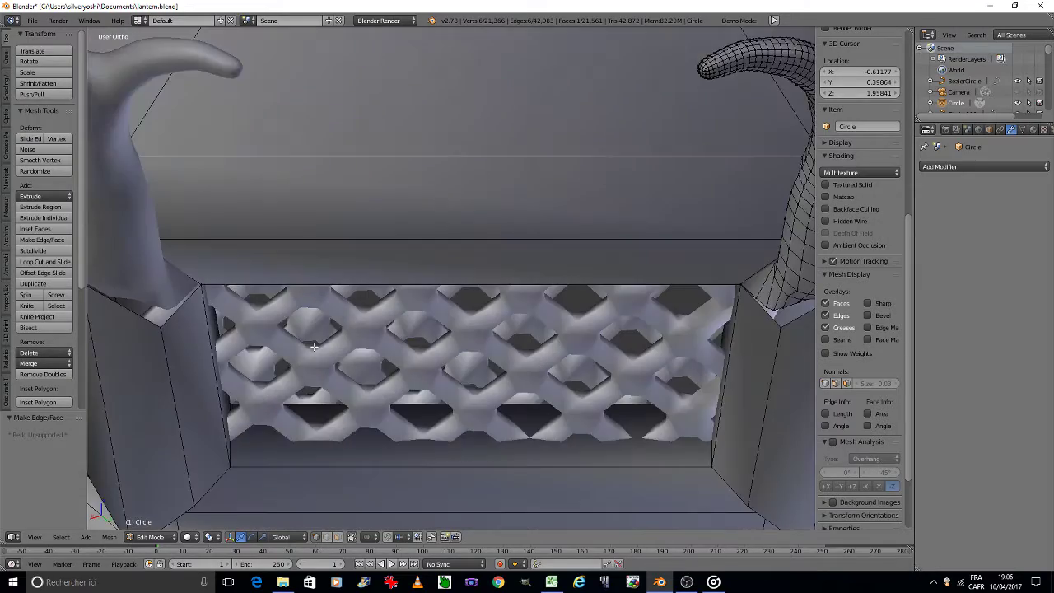
scroll(300, 350, "up", 2)
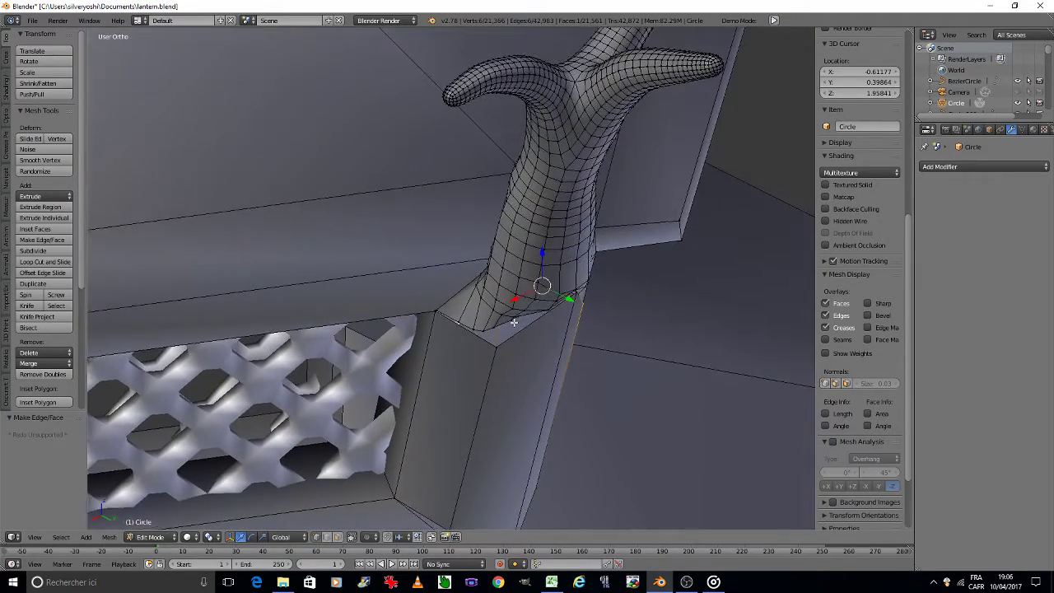
scroll(515, 322, "up", 1)
scroll(494, 309, "up", 3)
scroll(484, 298, "up", 2)
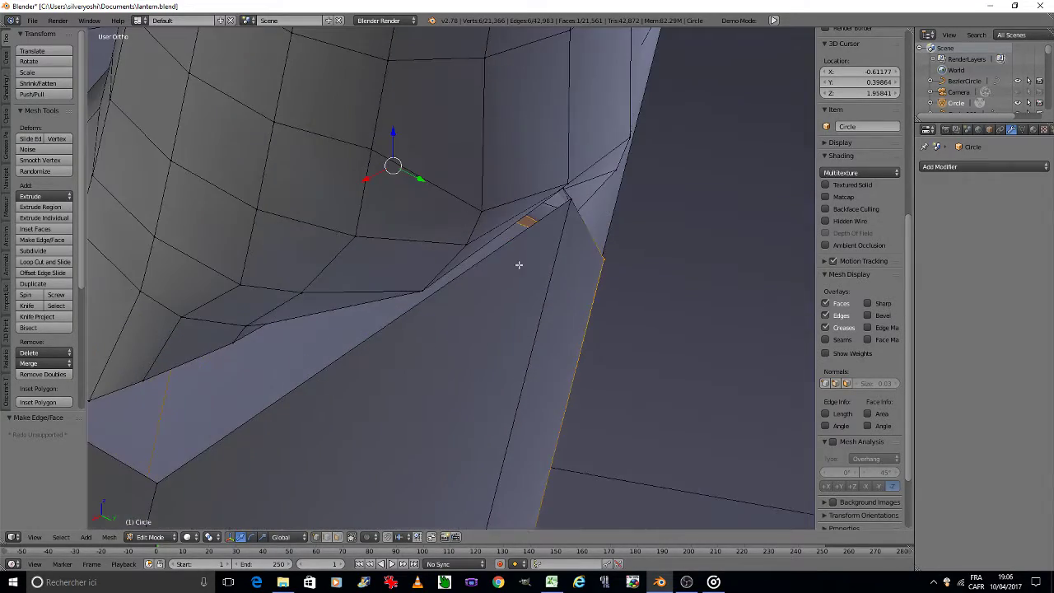
left_click(557, 192)
left_click(435, 283, "shift")
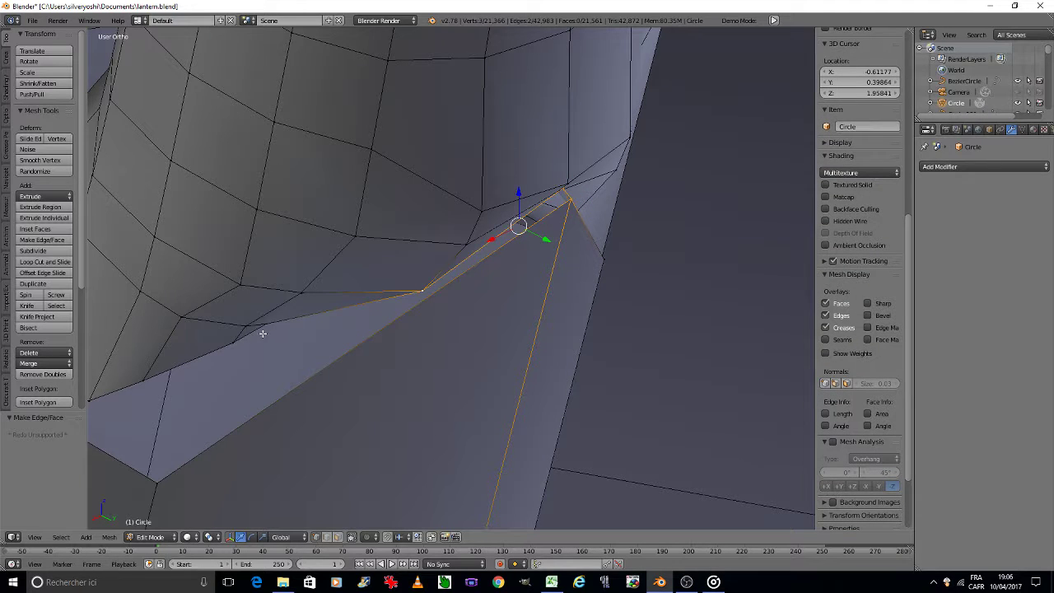
left_click(266, 323)
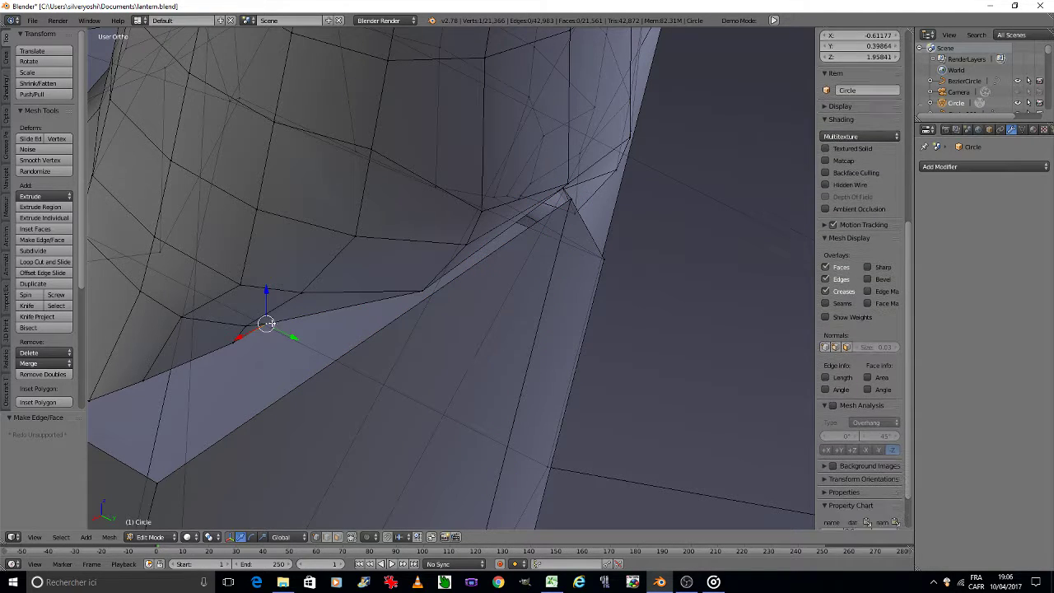
left_click(266, 323, "shift")
key("w")
left_click(309, 298)
left_click(310, 299)
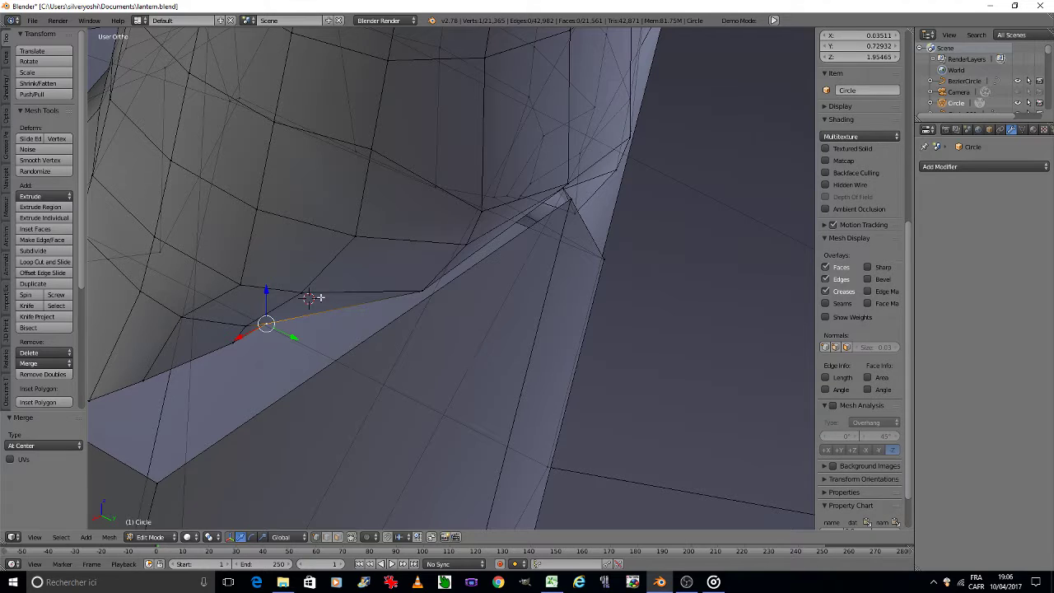
Fill the gap where the horn meets the roof with a face, redoing it with the correct vertex.
left_click(415, 289, "shift")
left_click(569, 193, "shift")
left_click(568, 193, "shift")
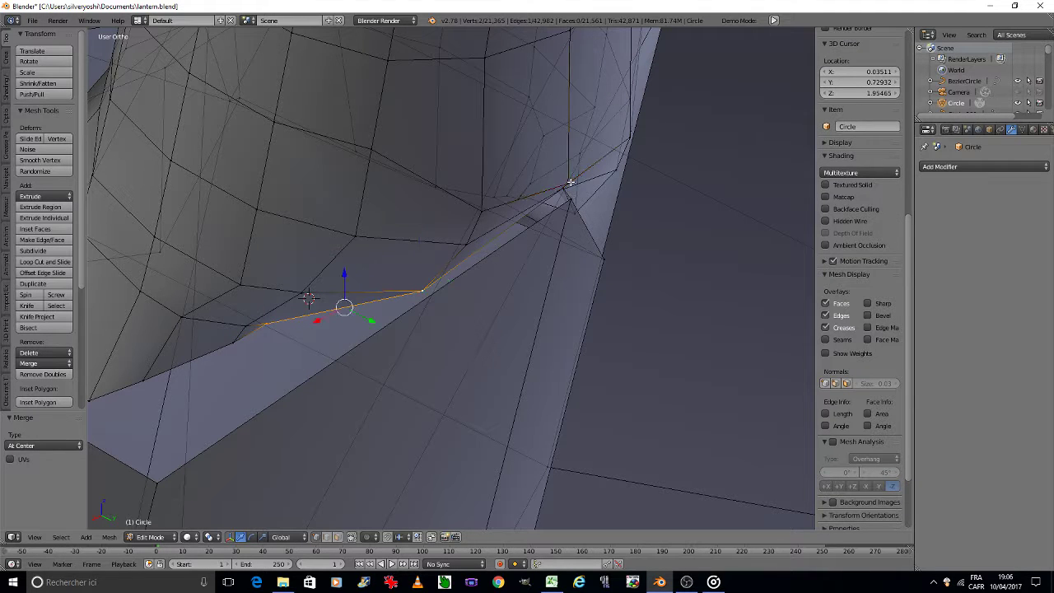
left_click(569, 192, "shift")
middle_click_drag(281, 358, 376, 287)
left_click(330, 275, "shift")
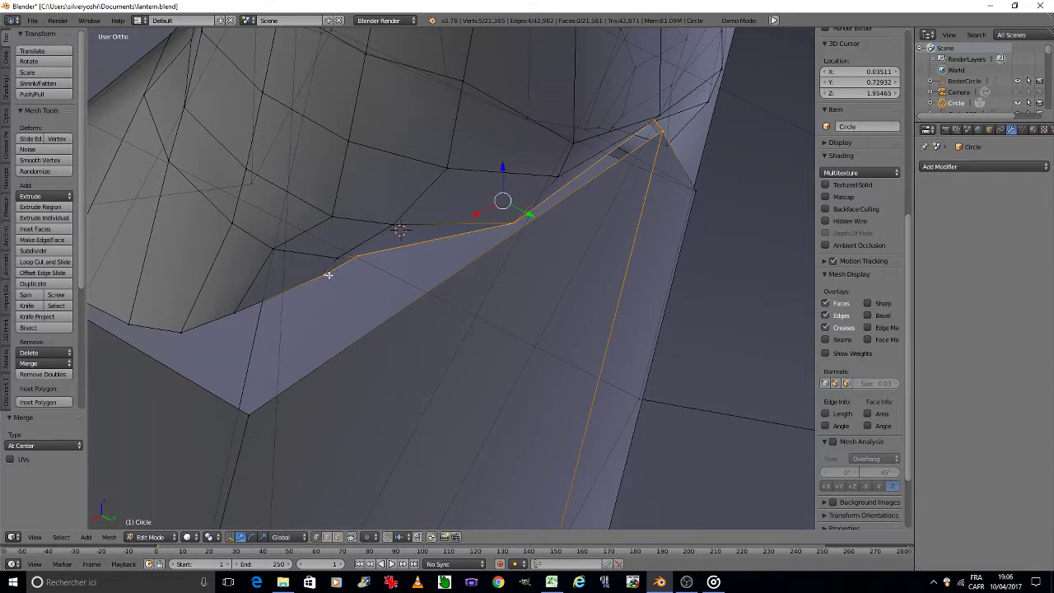
left_click(245, 309, "shift")
left_click(253, 414, "shift")
key("f")
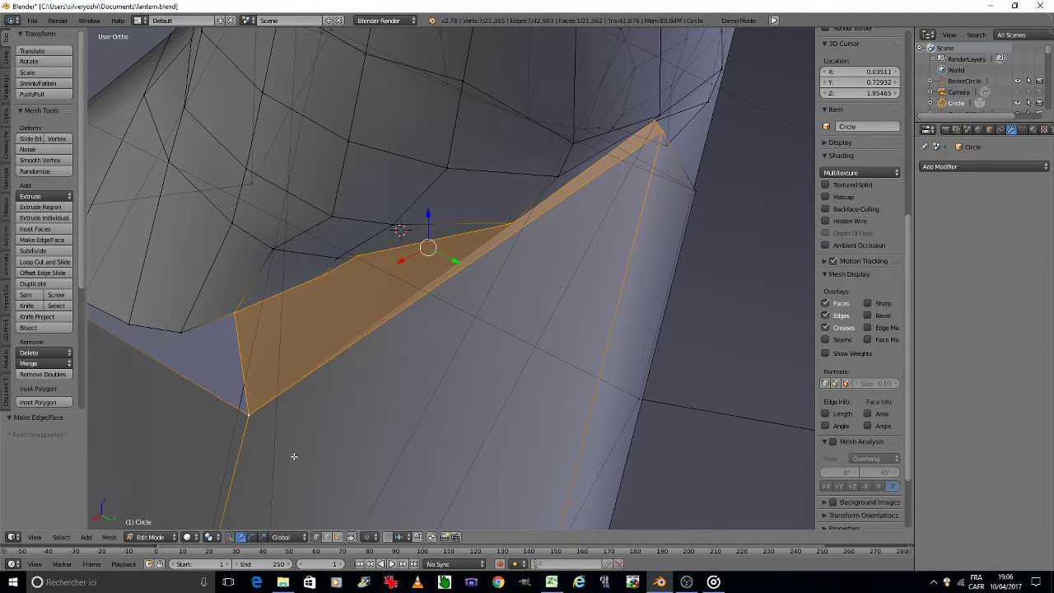
key("ctrl+z")
left_click(186, 329, "shift")
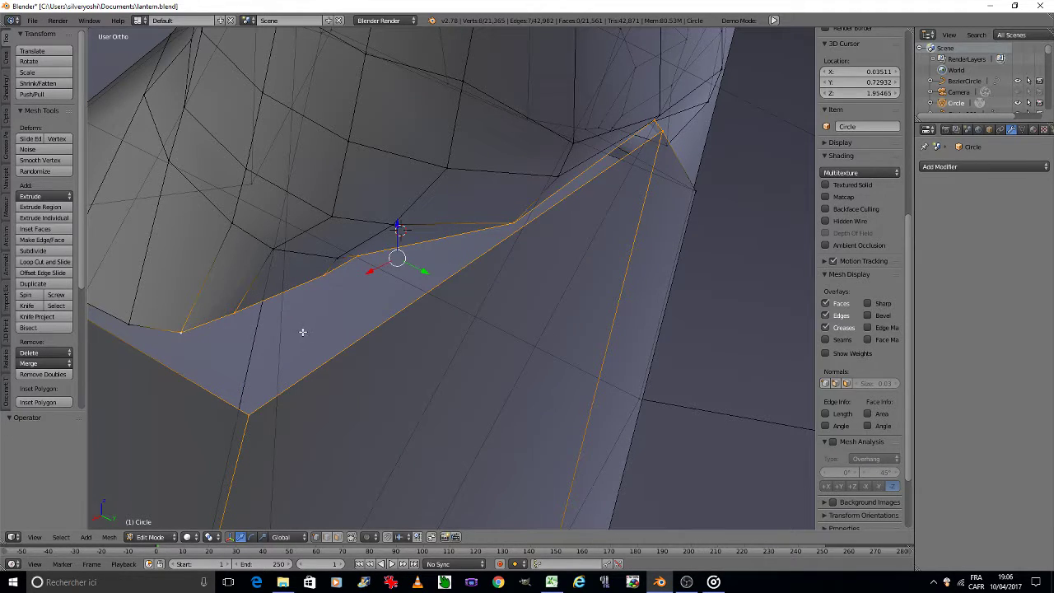
key("f")
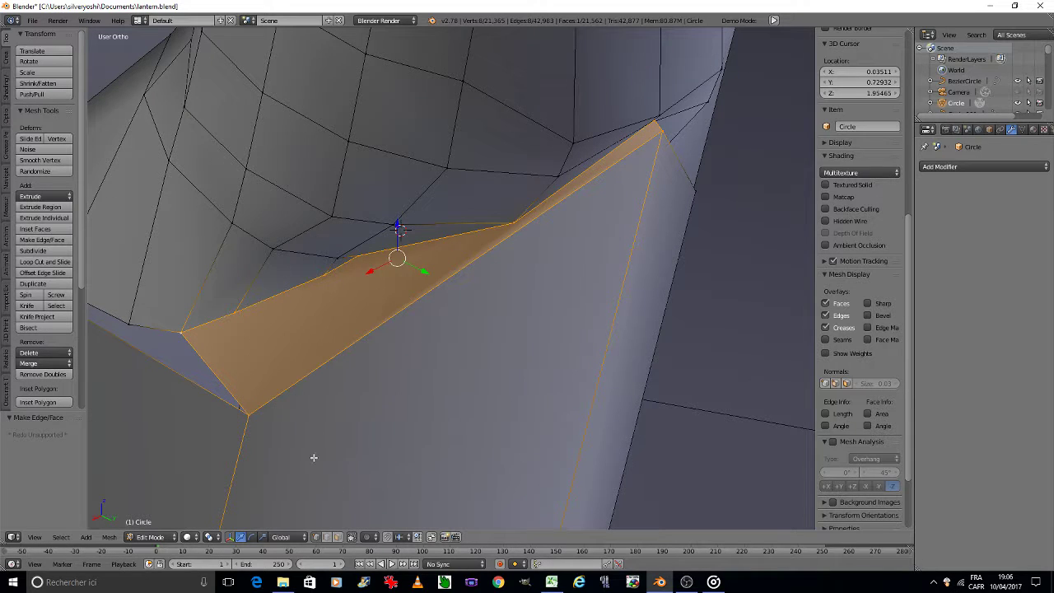
middle_click_drag(292, 414, 349, 315)
Select the vertices along the horn base's lower edge.
left_click(385, 309)
left_click(455, 392, "shift")
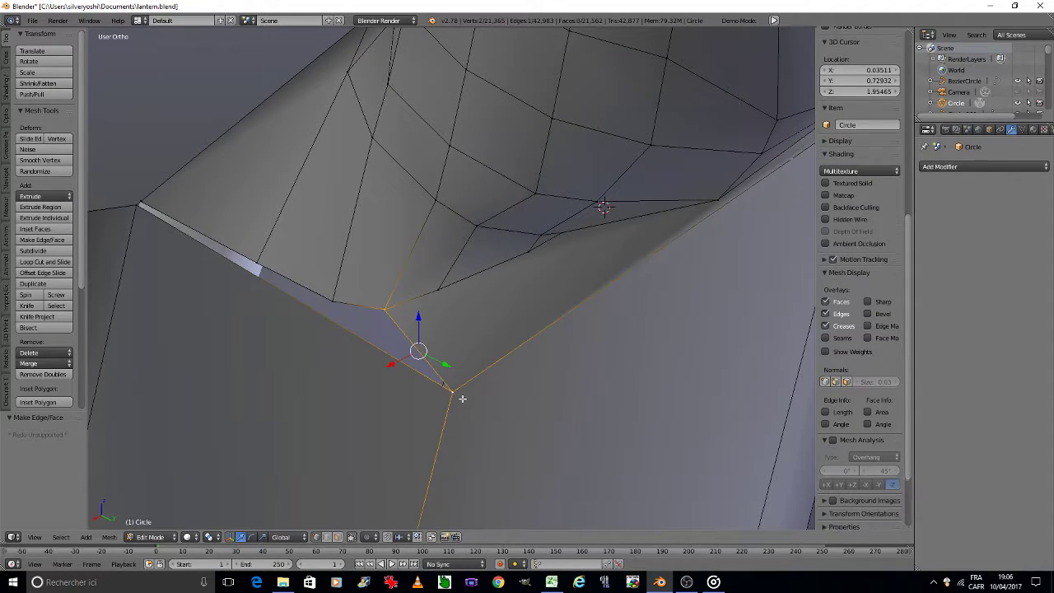
left_click(145, 199, "shift")
left_click(260, 263, "shift")
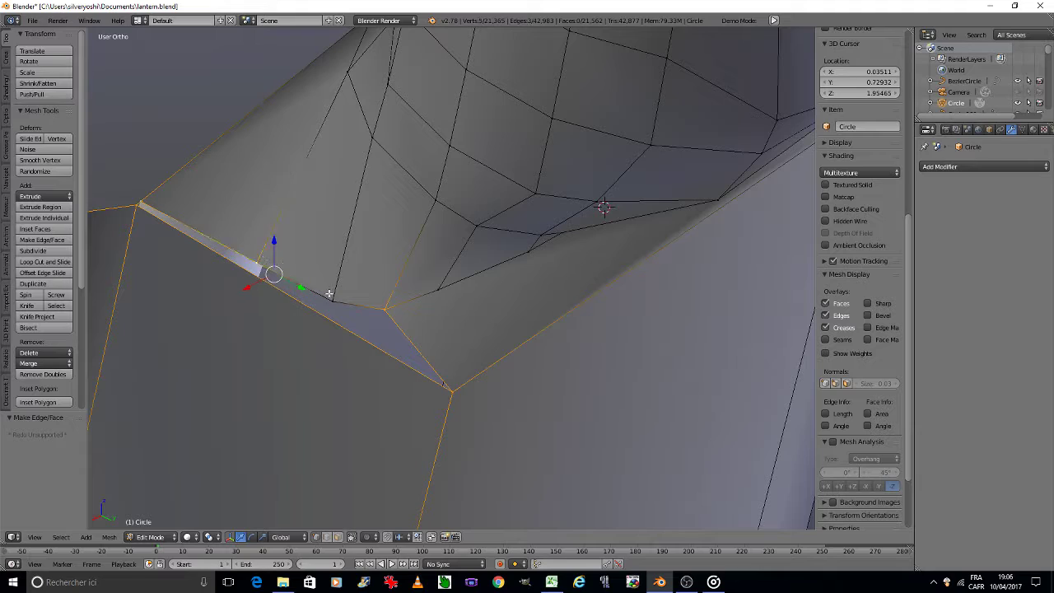
left_click(332, 301, "shift")
scroll(363, 331, "down", 5)
Save the lantern file, overwriting the existing copy.
key("ctrl+s")
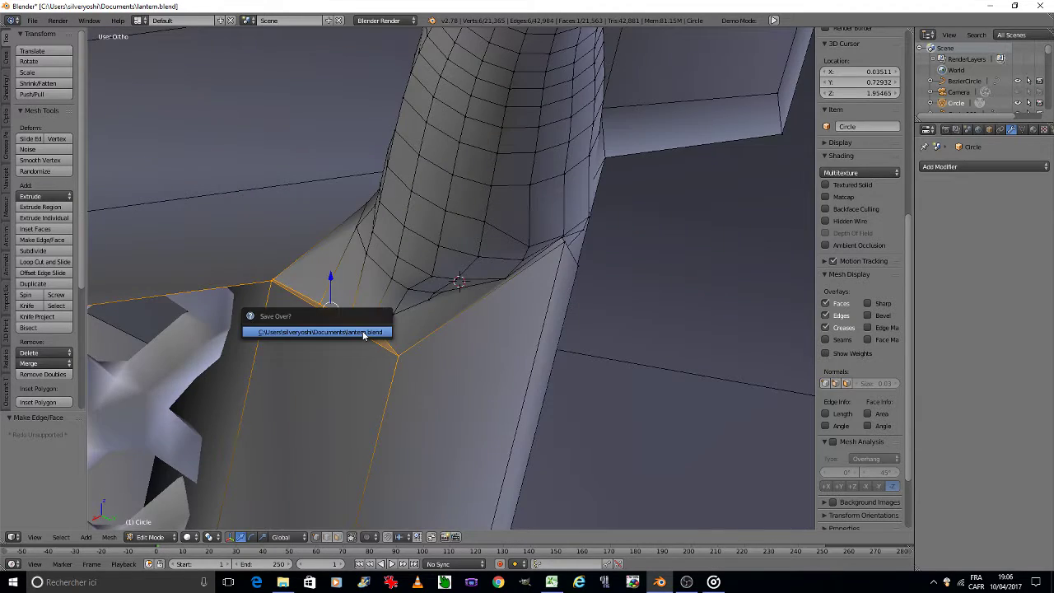
left_click(363, 331)
middle_click_drag(362, 331, 349, 321)
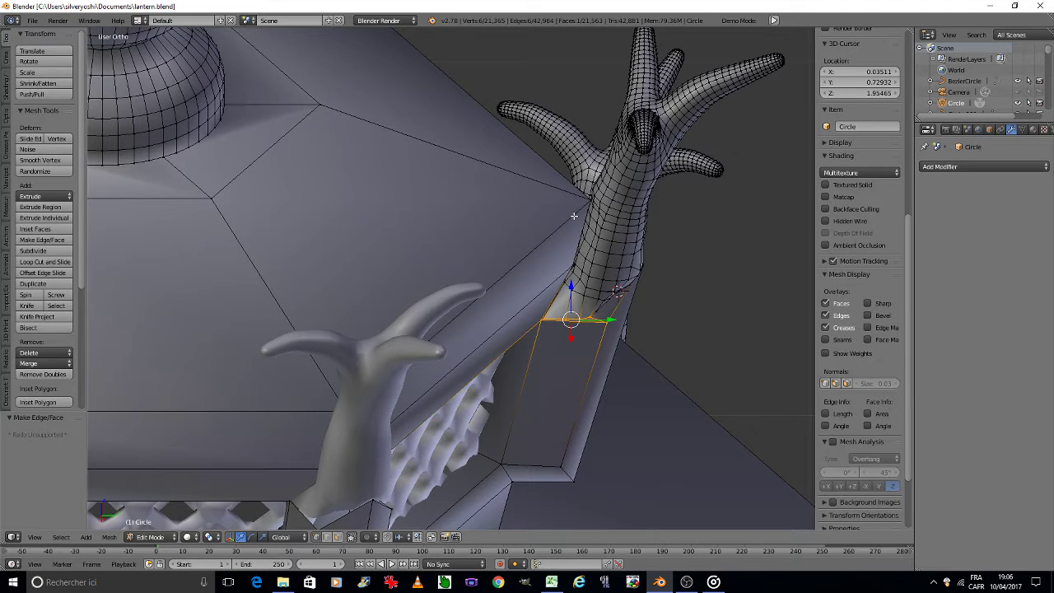
scroll(574, 216, "up", 4)
scroll(619, 177, "up", 2)
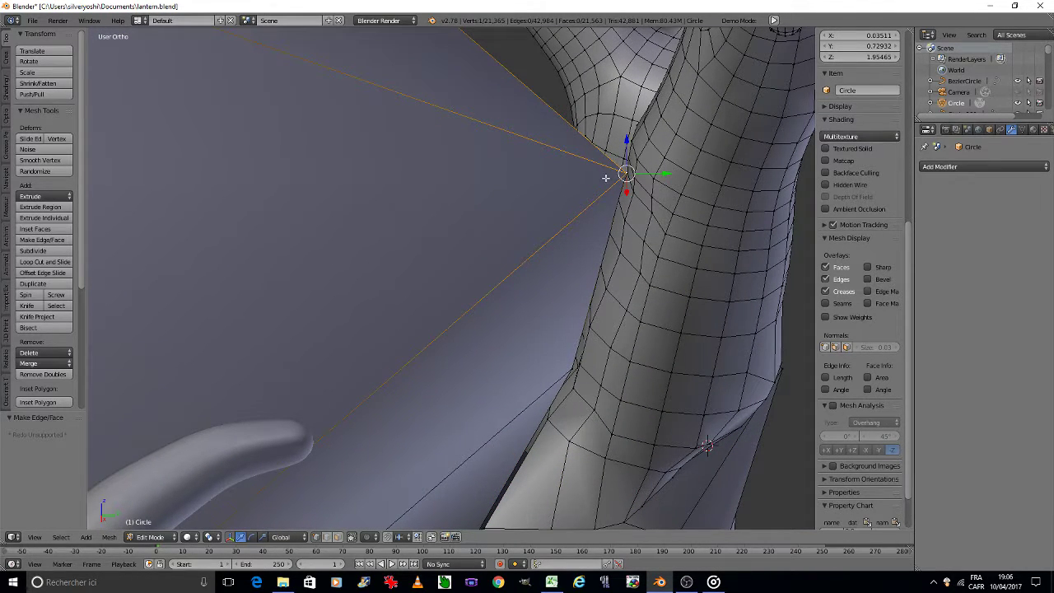
Hide the large roof face and select two vertices at the exposed seam gap.
key("h")
middle_click_drag(529, 396, 588, 221)
right_click(596, 233)
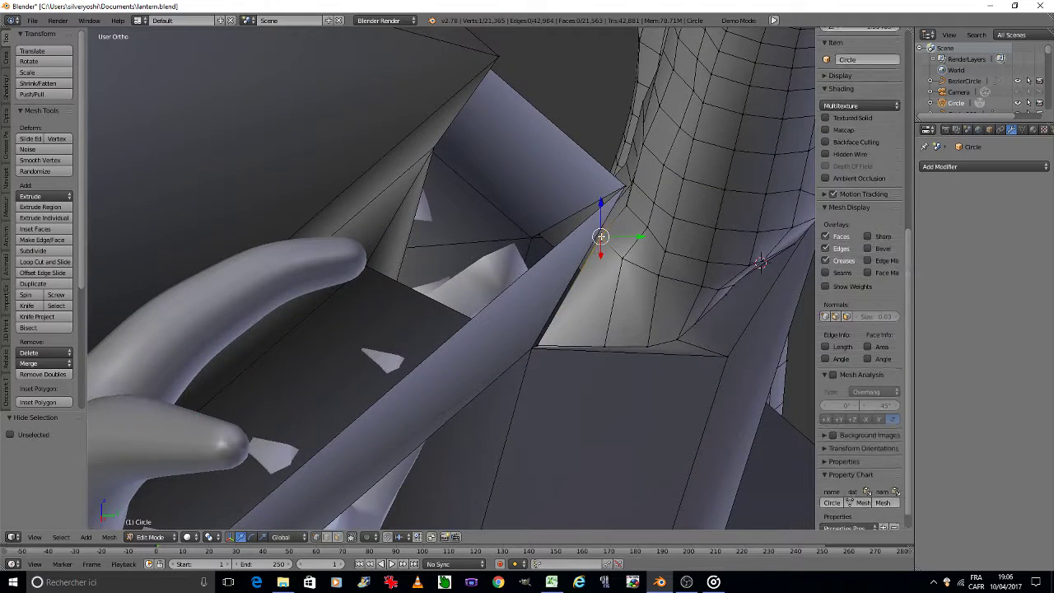
scroll(549, 338, "up", 4)
right_click(509, 362, "shift")
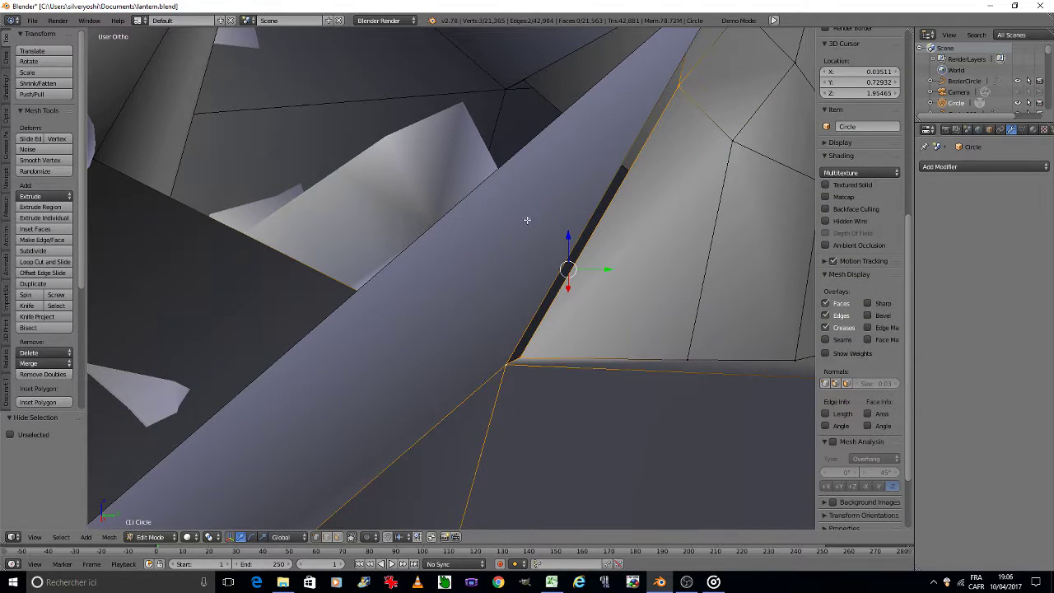
Add a gap vertex from beneath the horn base, then undo a trial face fill.
middle_click_drag(529, 140, 447, 228)
scroll(448, 225, "down", 4)
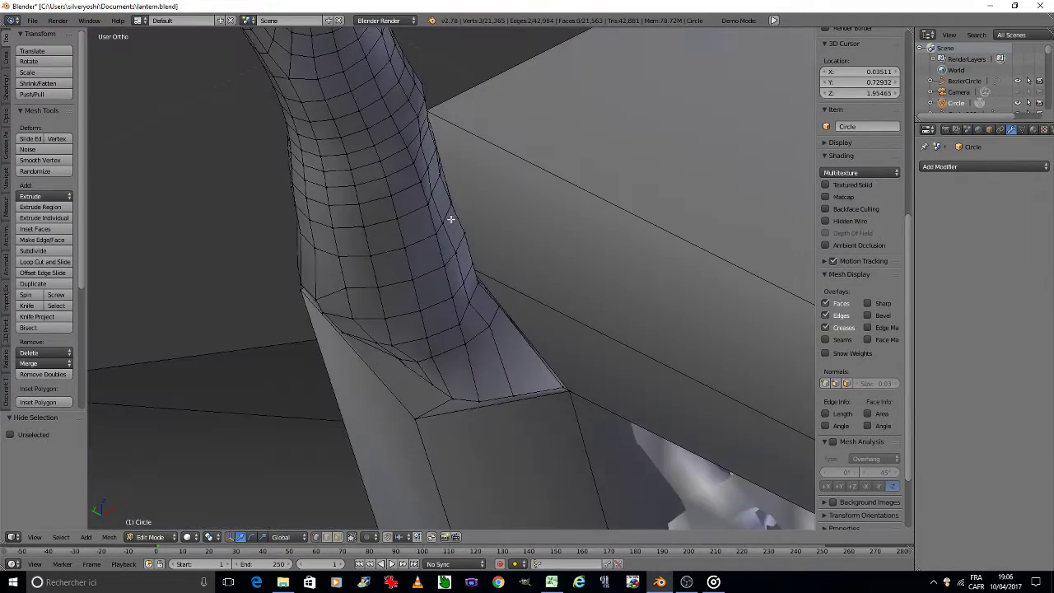
scroll(451, 218, "down", 3)
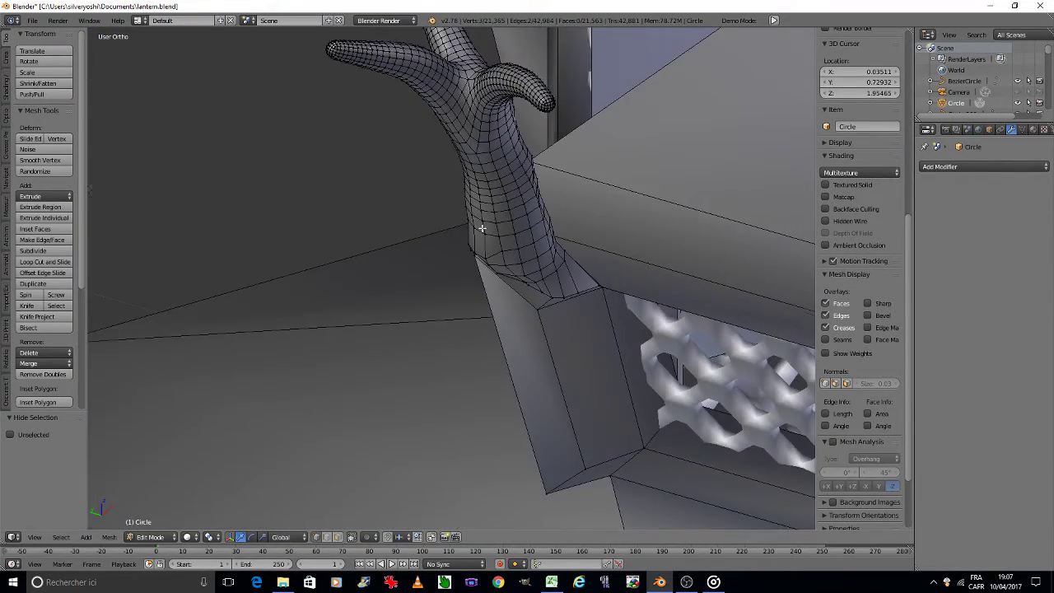
scroll(483, 229, "down", 5)
scroll(483, 229, "up", 1)
scroll(477, 218, "up", 3)
scroll(475, 211, "up", 3)
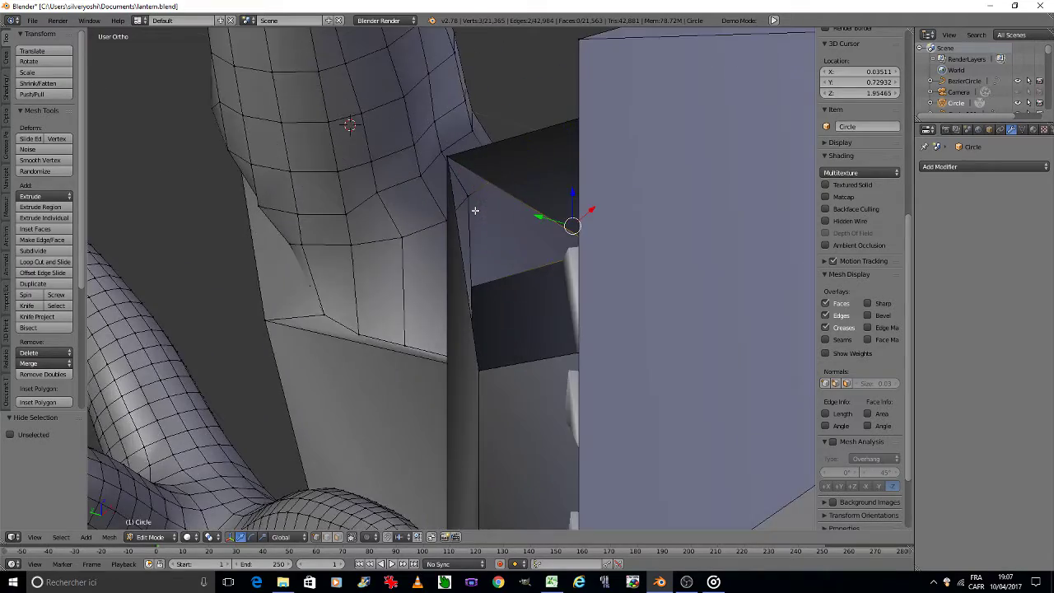
middle_click_drag(475, 210, 475, 211)
scroll(434, 304, "up", 2)
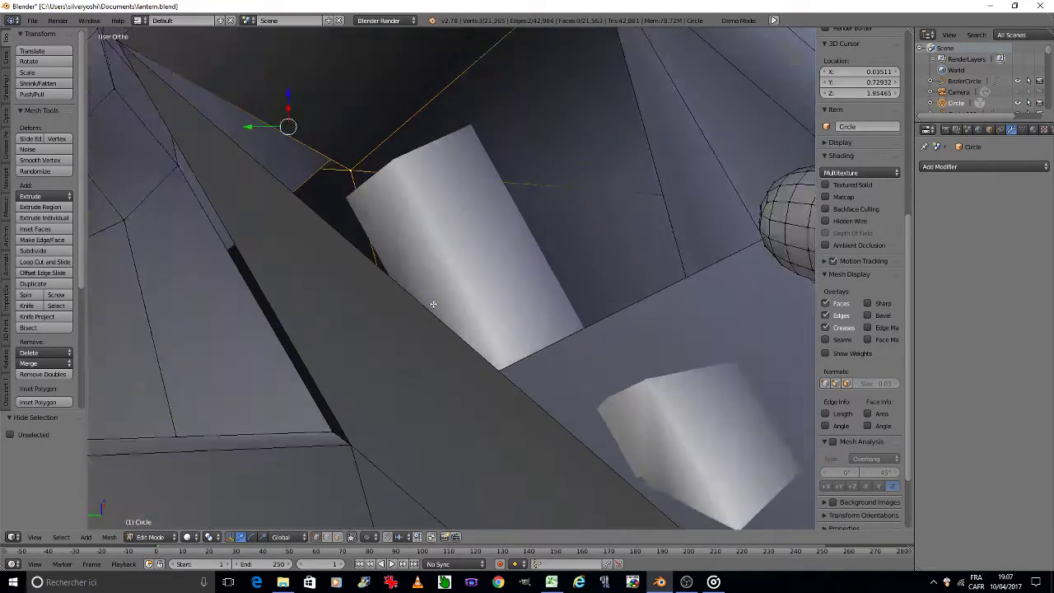
scroll(316, 440, "up", 2)
scroll(419, 271, "up", 2)
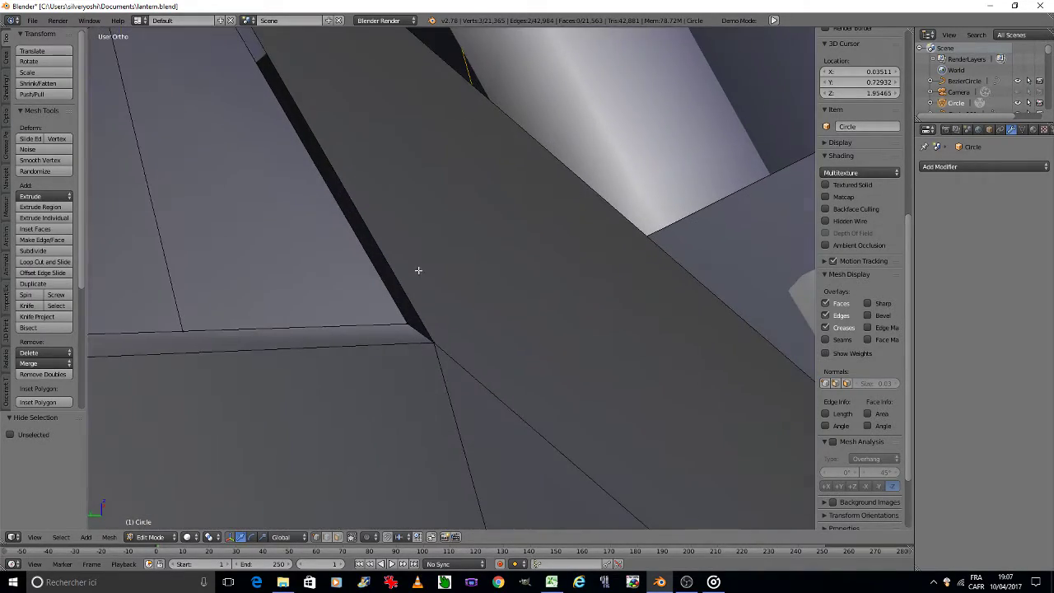
right_click(431, 344, "shift")
key("f")
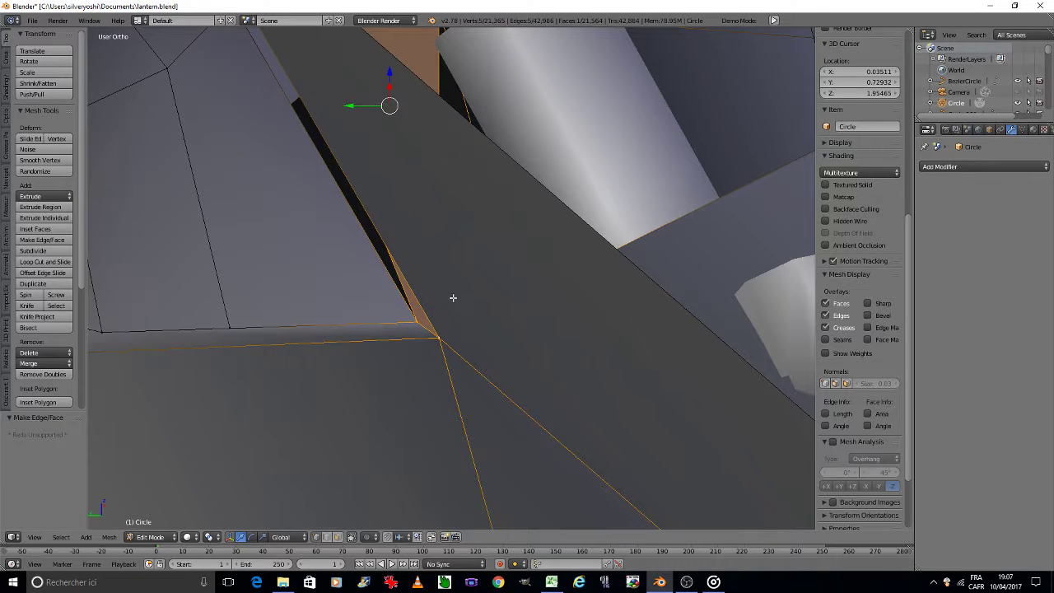
key("ctrl+z")
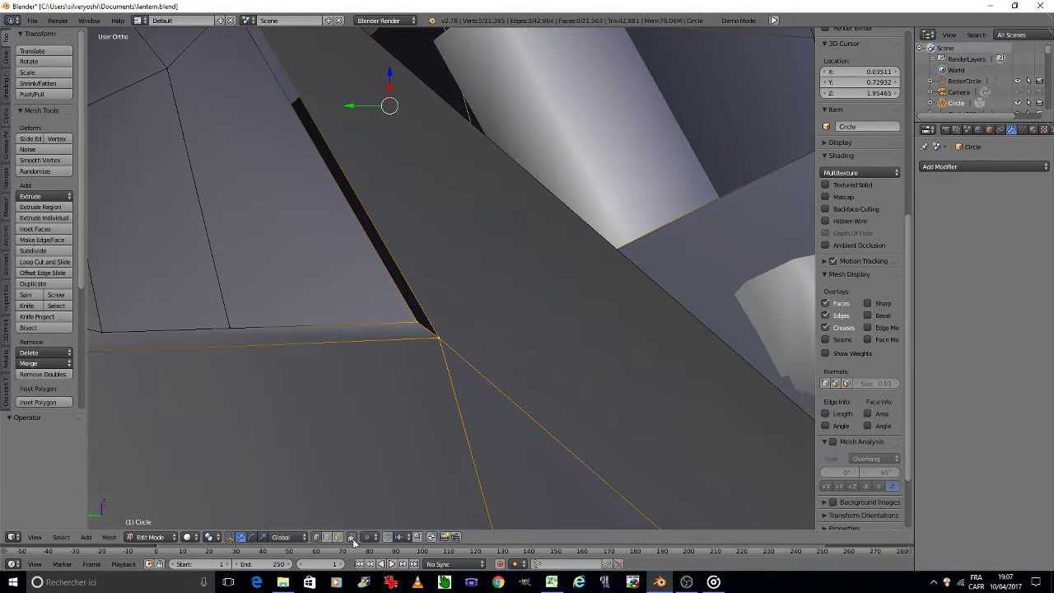
Place the 3D cursor on a gap vertex and add the gap edge to the selection.
left_click(435, 328)
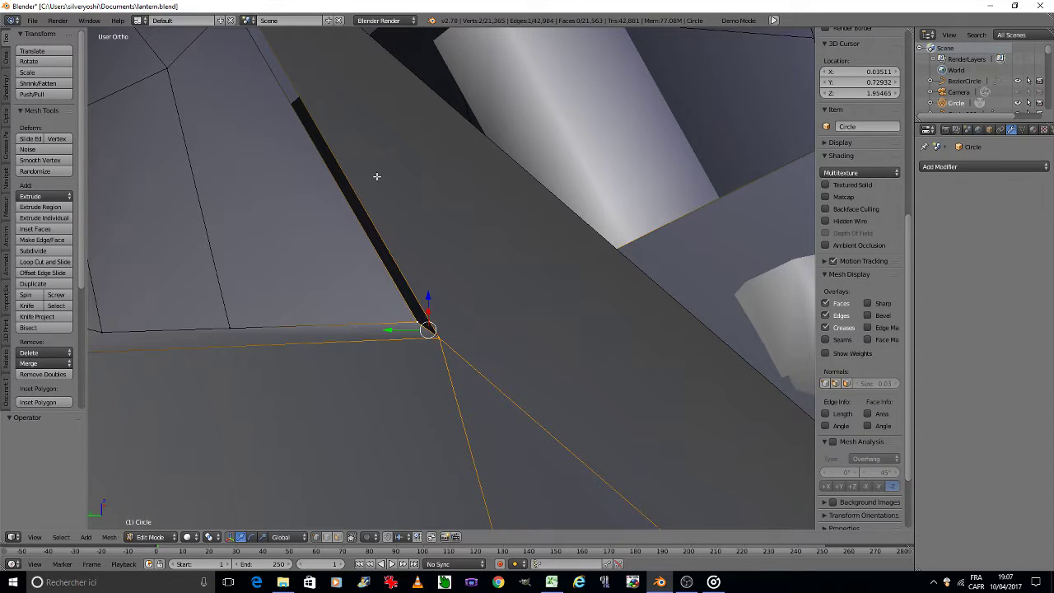
middle_click_drag(376, 176, 373, 289, "shift")
scroll(408, 174, "down", 3)
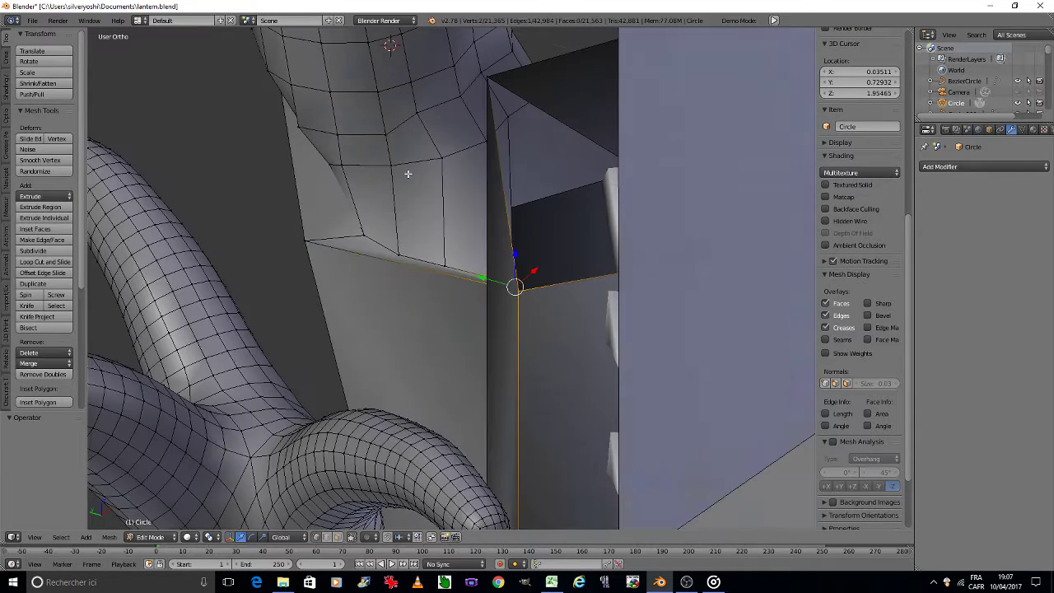
right_click(516, 211, "shift")
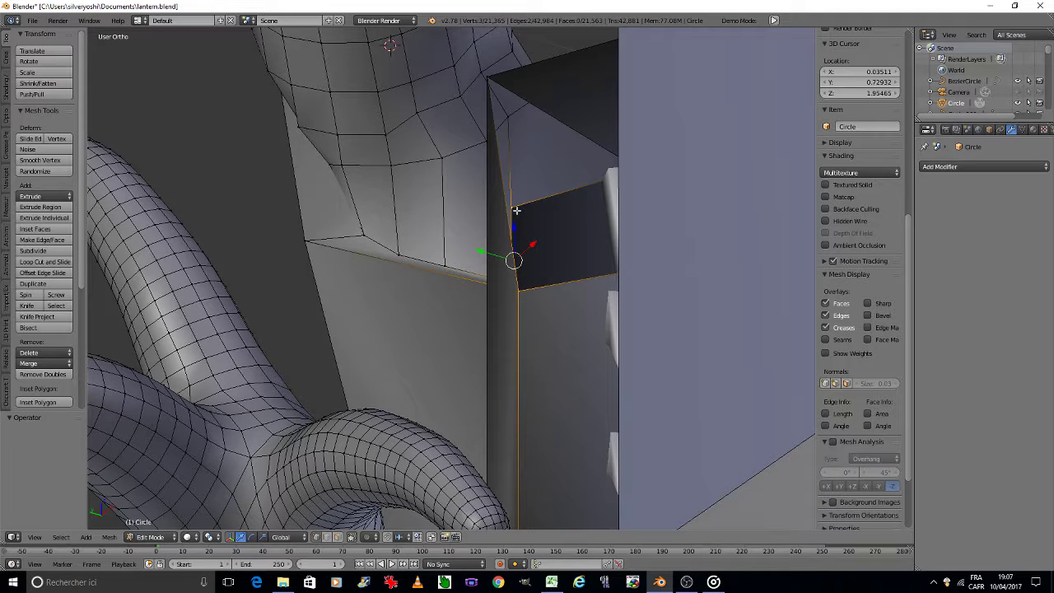
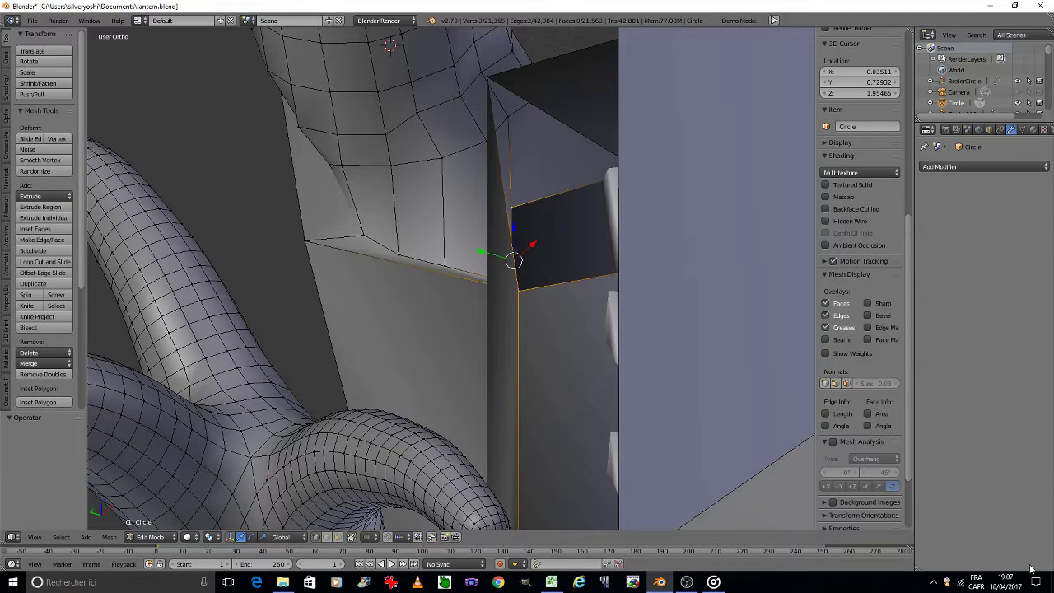
Fill a new face between the two selected vertices at the pipe-and-beam junction.
key("KP_0")
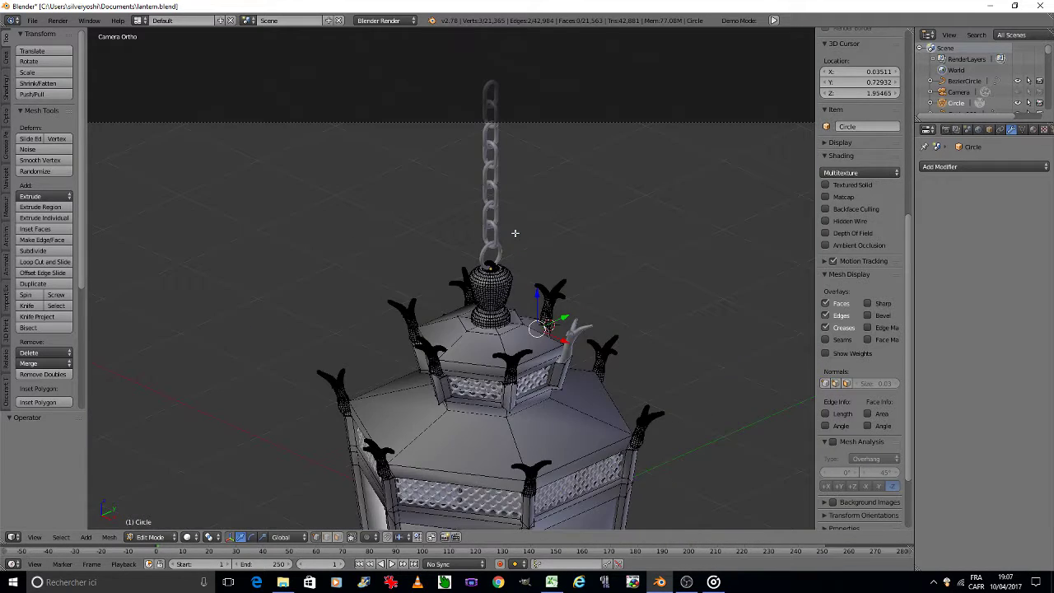
key("KP_0")
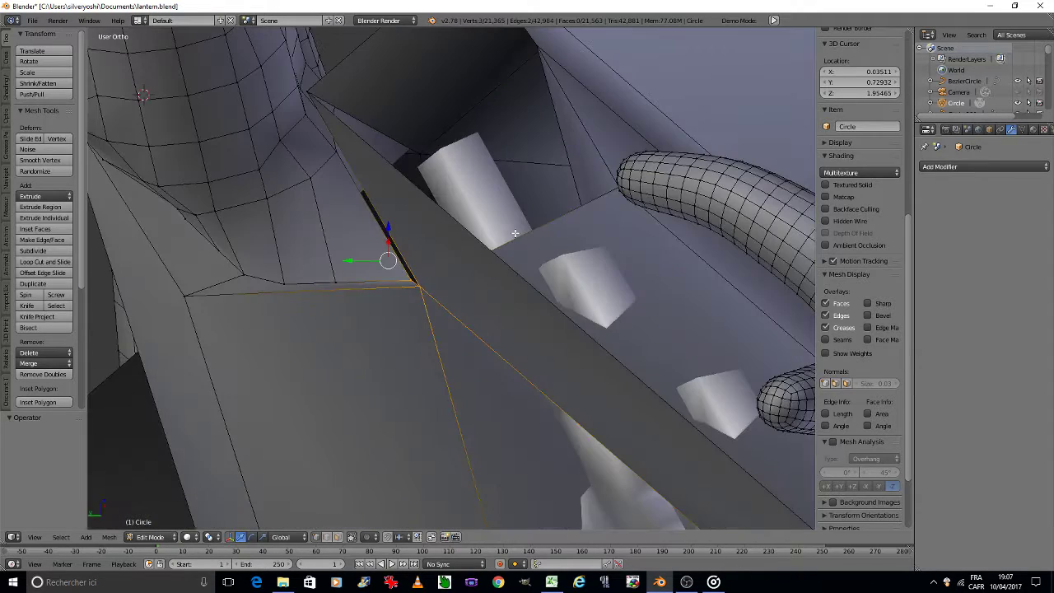
key("KP_8")
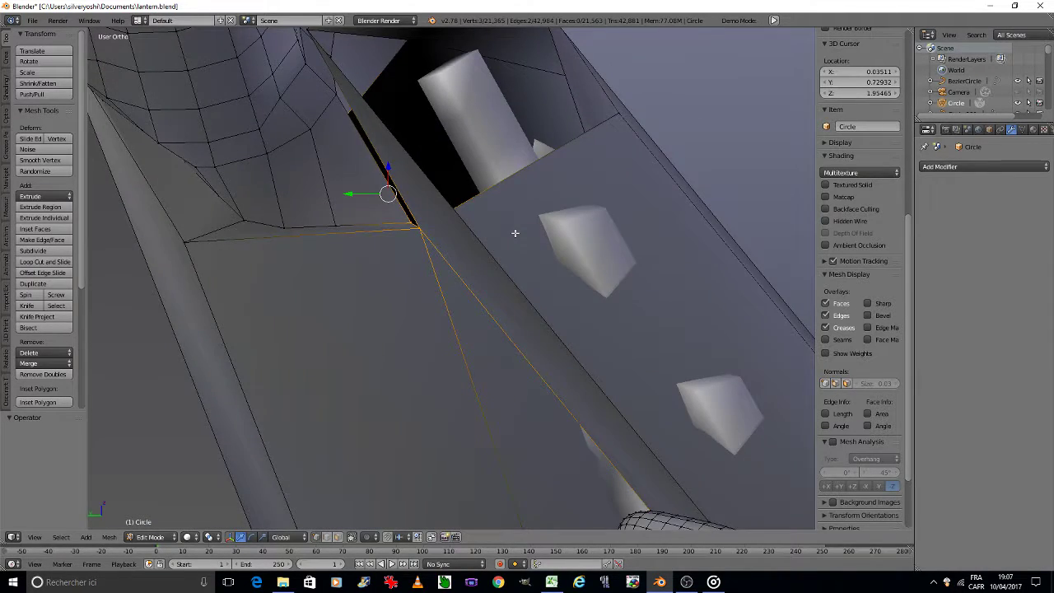
key("KP_4")
key("KP_4")
key("KP_4")
key("KP_4")
key("KP_2")
key("KP_2")
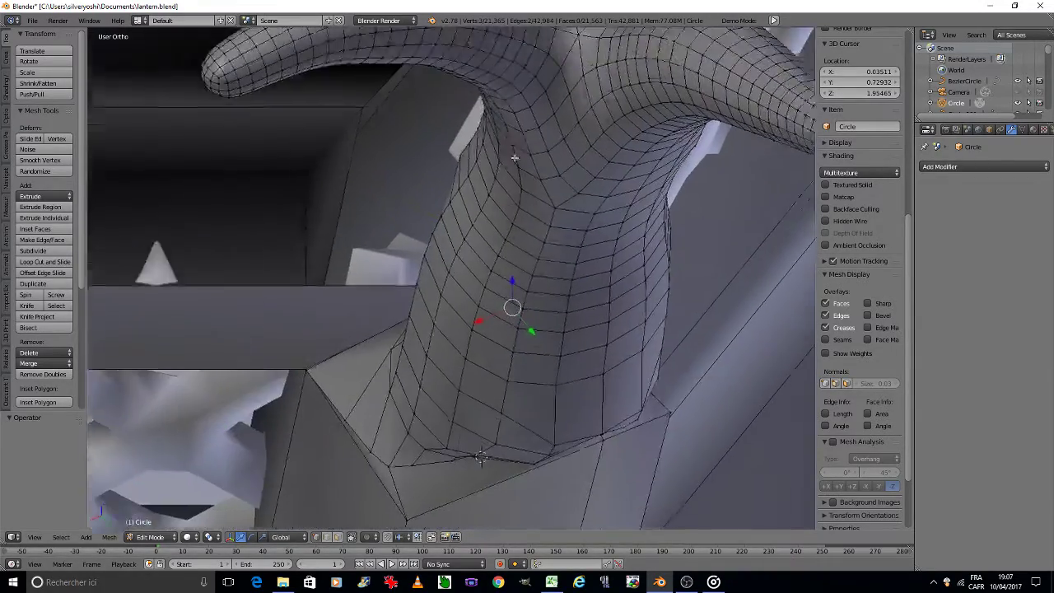
middle_click_drag(280, 317, 522, 132)
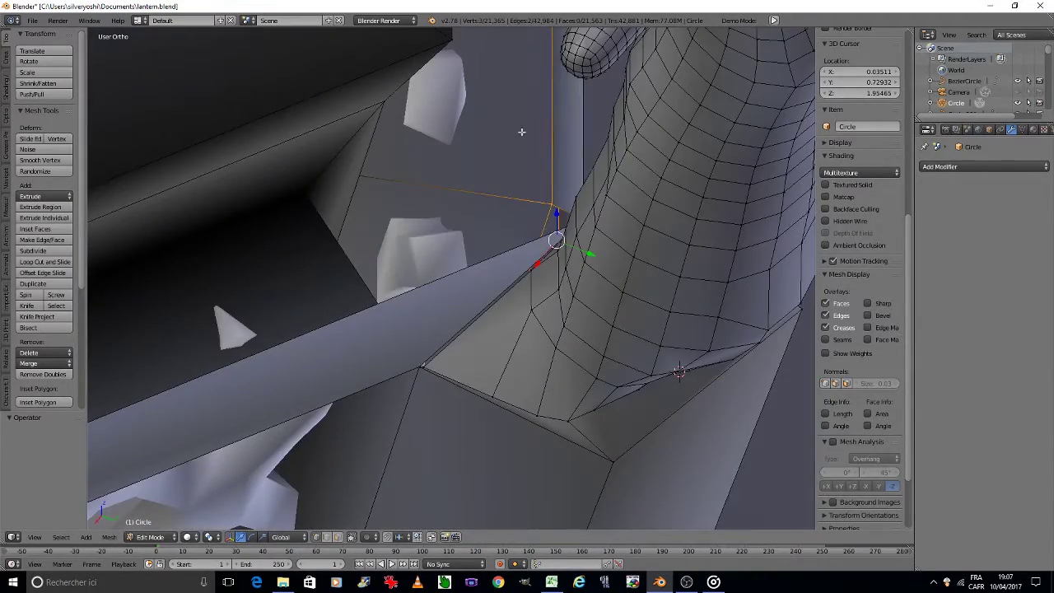
scroll(421, 354, "up", 3)
right_click(428, 409)
right_click(427, 409, "shift")
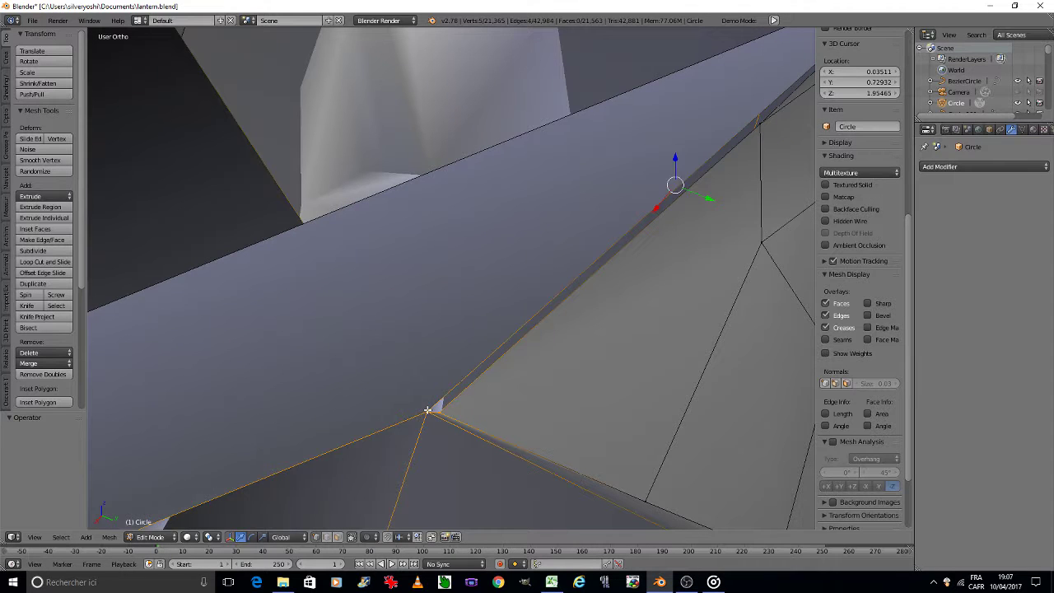
key("f")
Deselect everything and reveal all hidden geometry of the lantern mesh.
key("a")
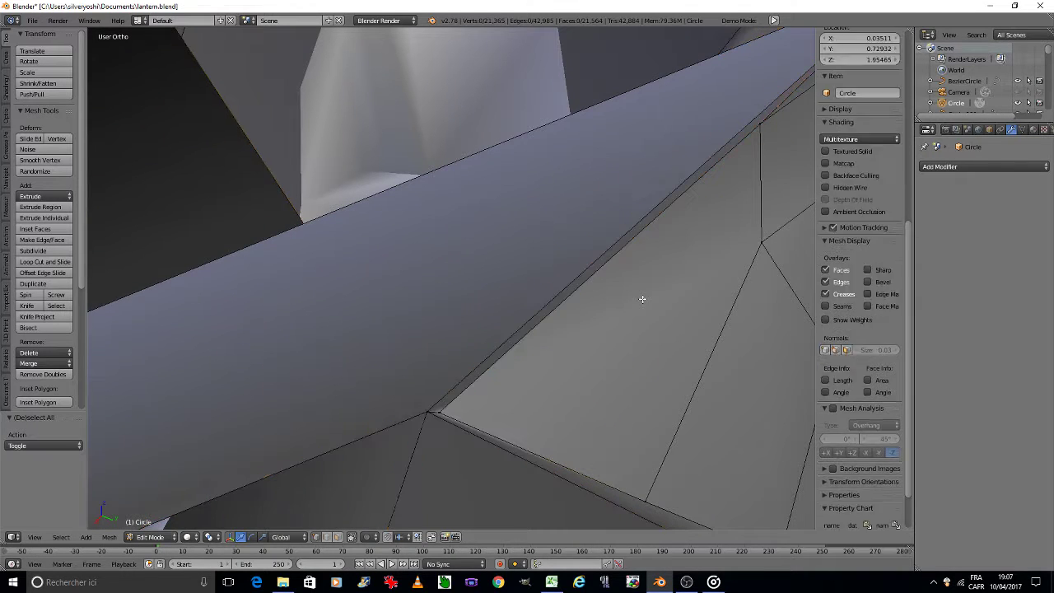
key("w")
left_click(621, 338)
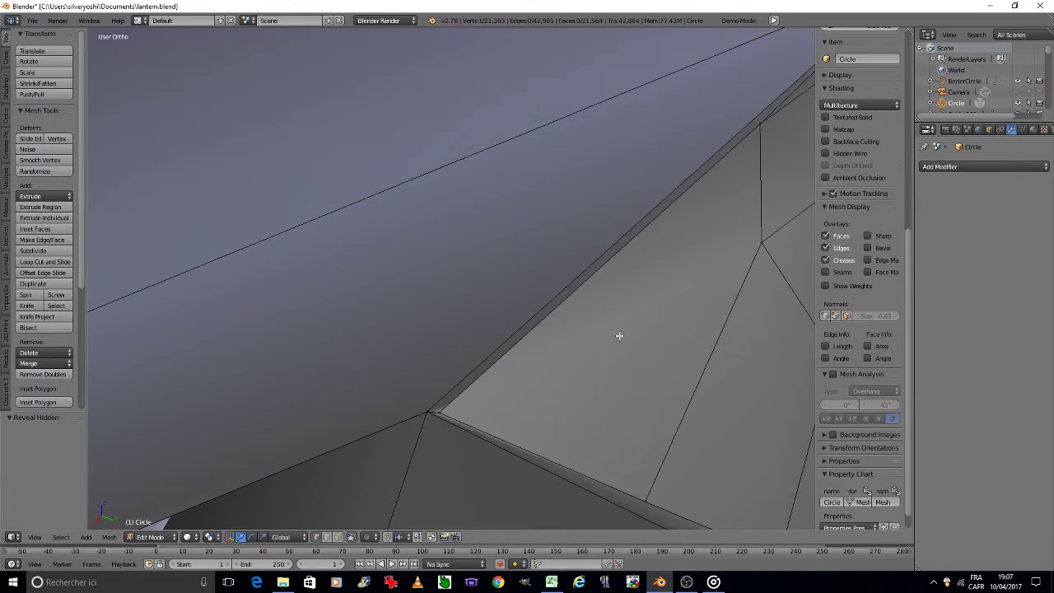
scroll(619, 330, "down", 3)
scroll(618, 305, "down", 3)
key("Tab")
Return to Object Mode, save over lantern.blend, and put Vert.004 into Edit Mode.
left_click(518, 315)
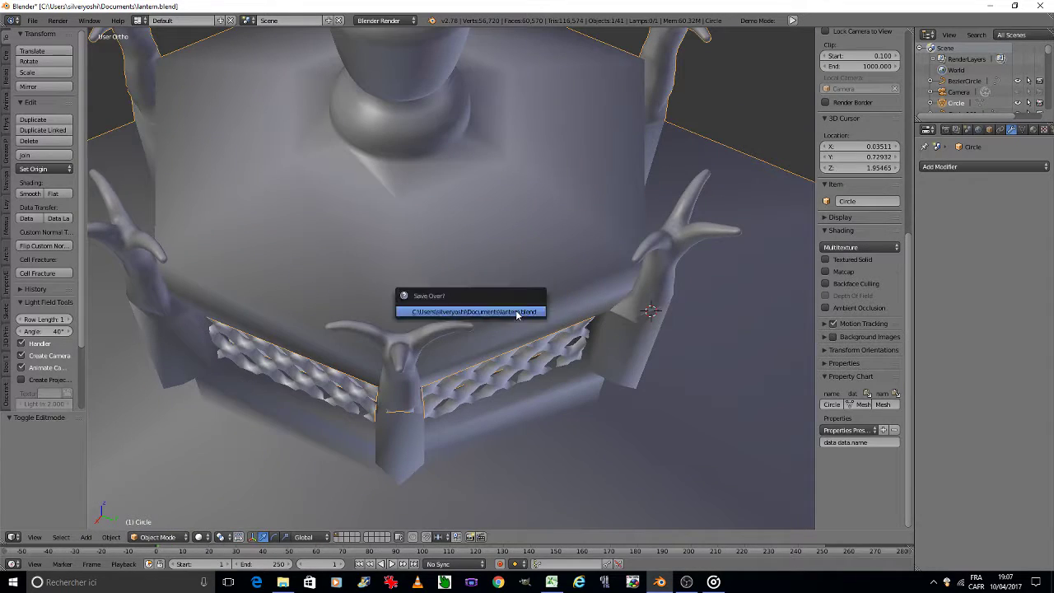
right_click(409, 359)
key("KP_Decimal")
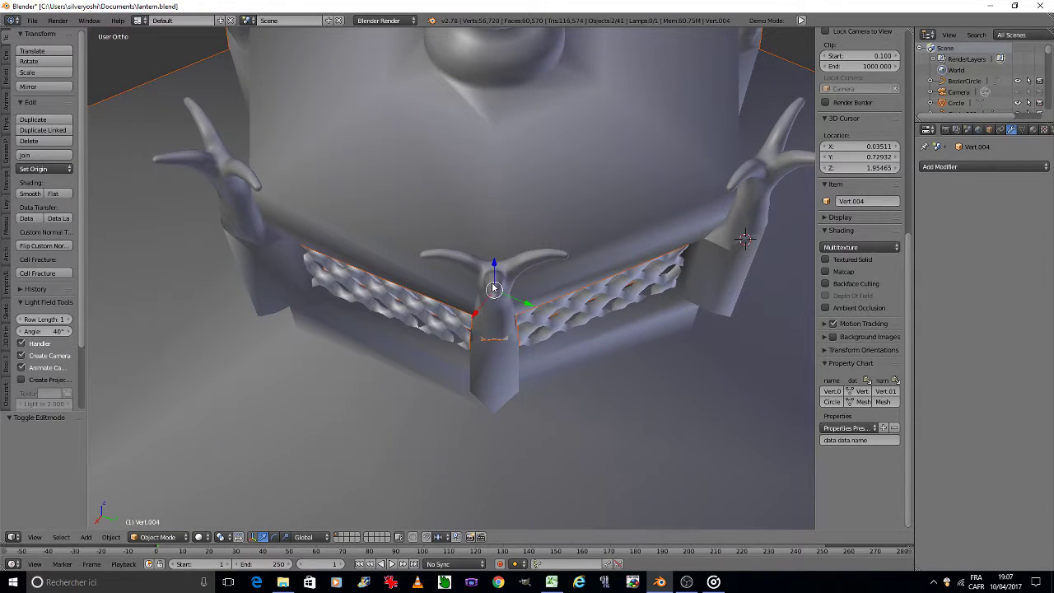
key("Tab")
left_click(535, 298)
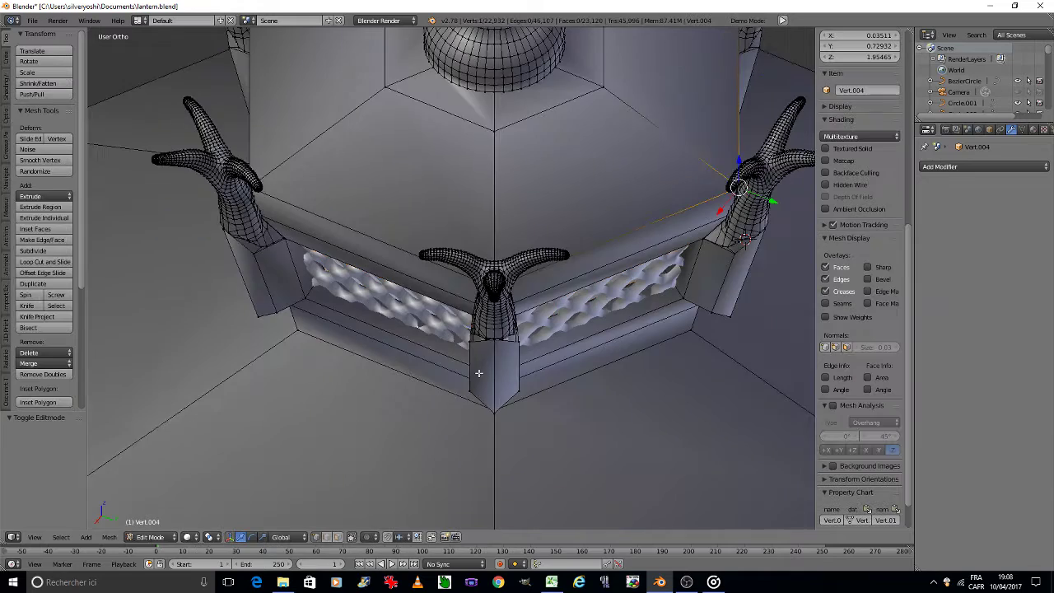
Select two neighbouring vertices at the post's top, with hidden back edges shown through.
scroll(482, 367, "up", 3)
scroll(482, 363, "up", 4)
scroll(515, 294, "up", 2)
right_click(544, 243)
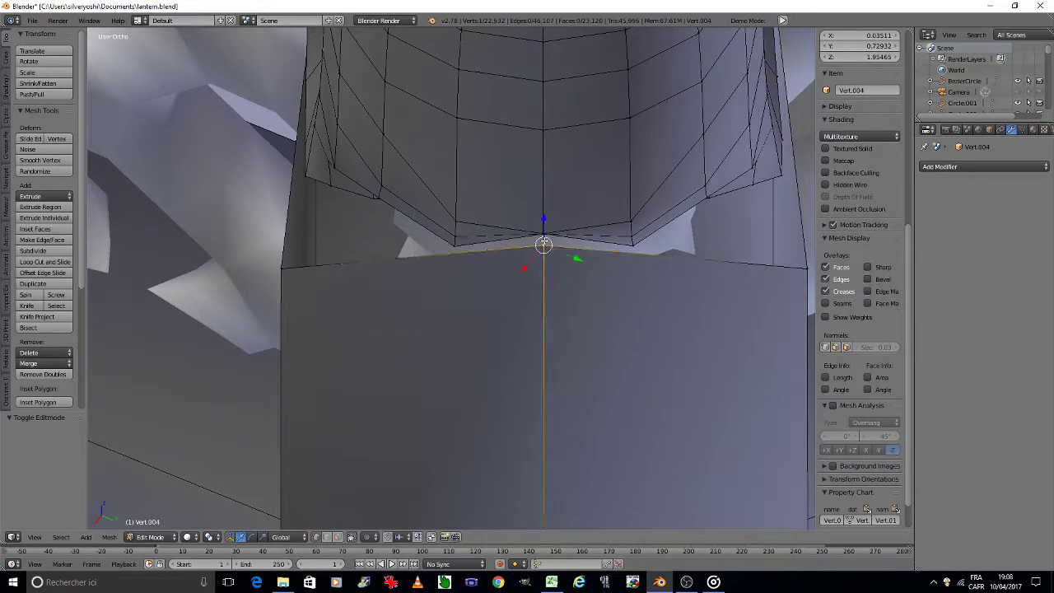
middle_click_drag(376, 221, 377, 220)
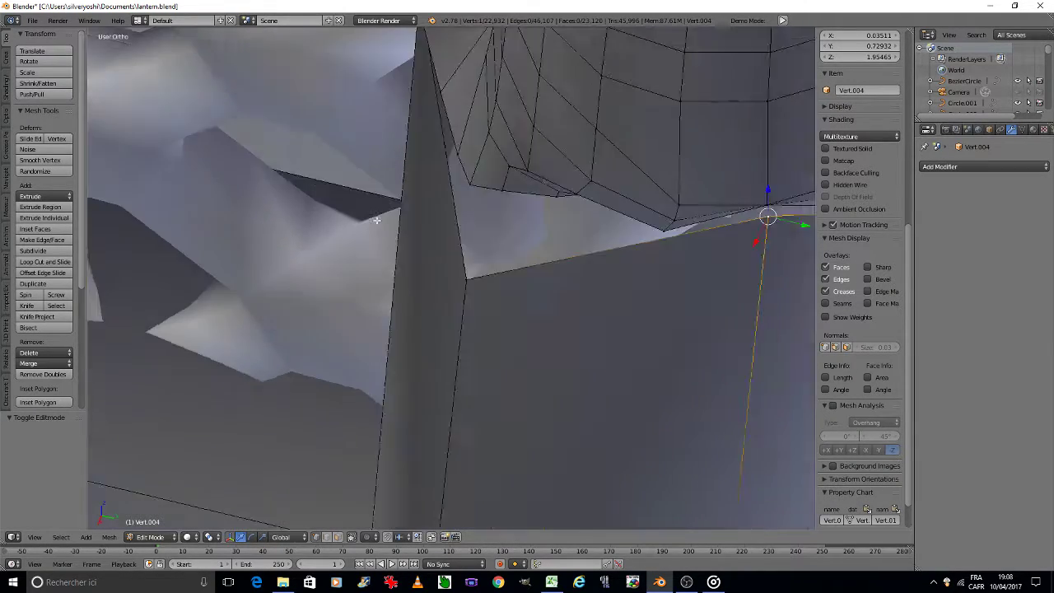
middle_click_drag(693, 206, 467, 277)
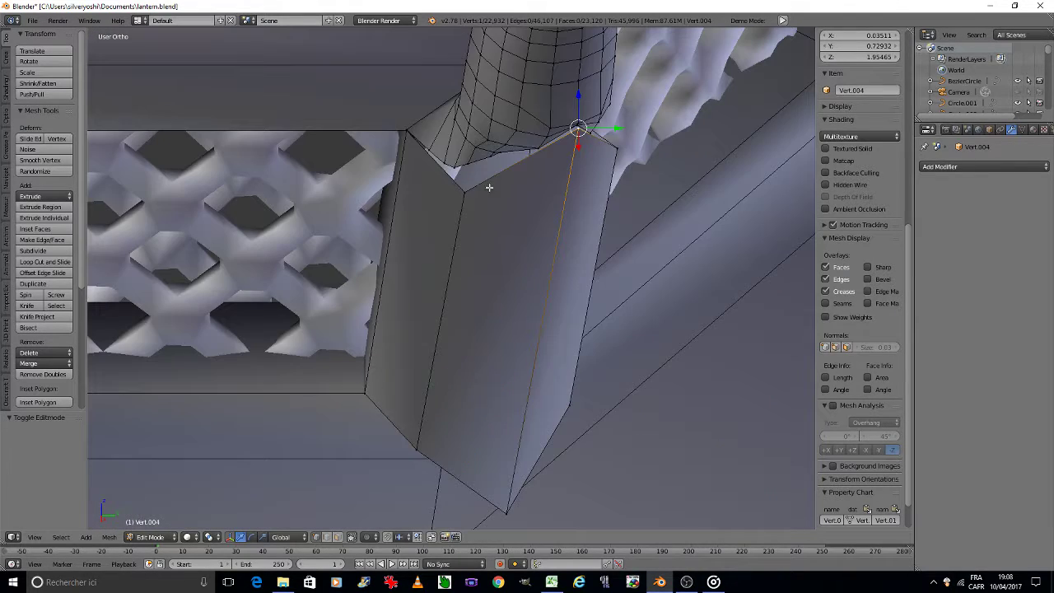
scroll(489, 188, "down", 2)
scroll(499, 223, "up", 5)
scroll(499, 223, "up", 3)
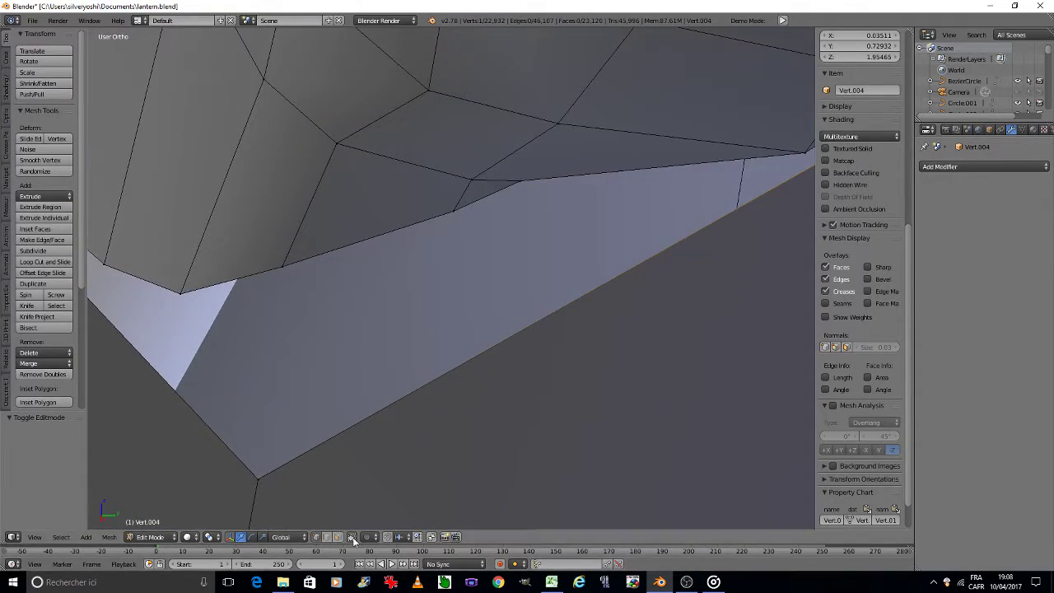
left_click(352, 539)
right_click(521, 179, "shift")
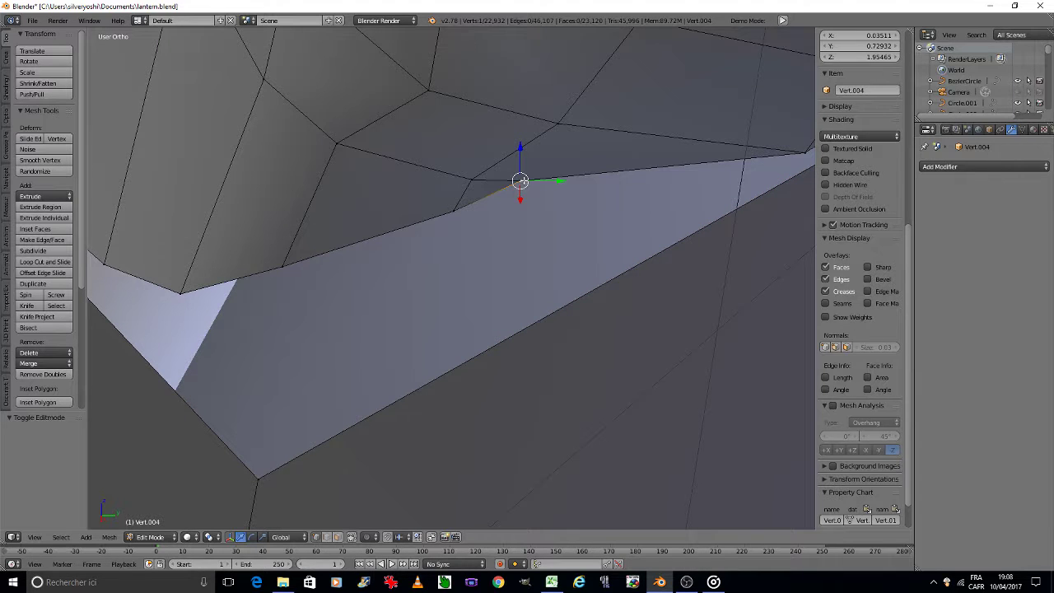
Merge the two post-top vertices at their centre.
key("w")
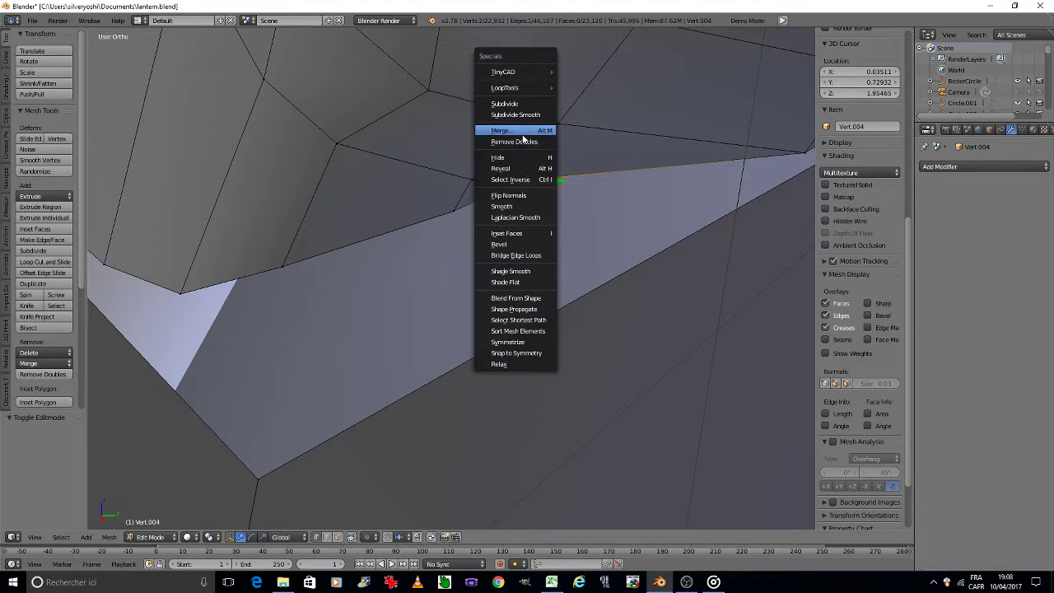
left_click(524, 131)
left_click(524, 136)
middle_click_drag(524, 139, 539, 172)
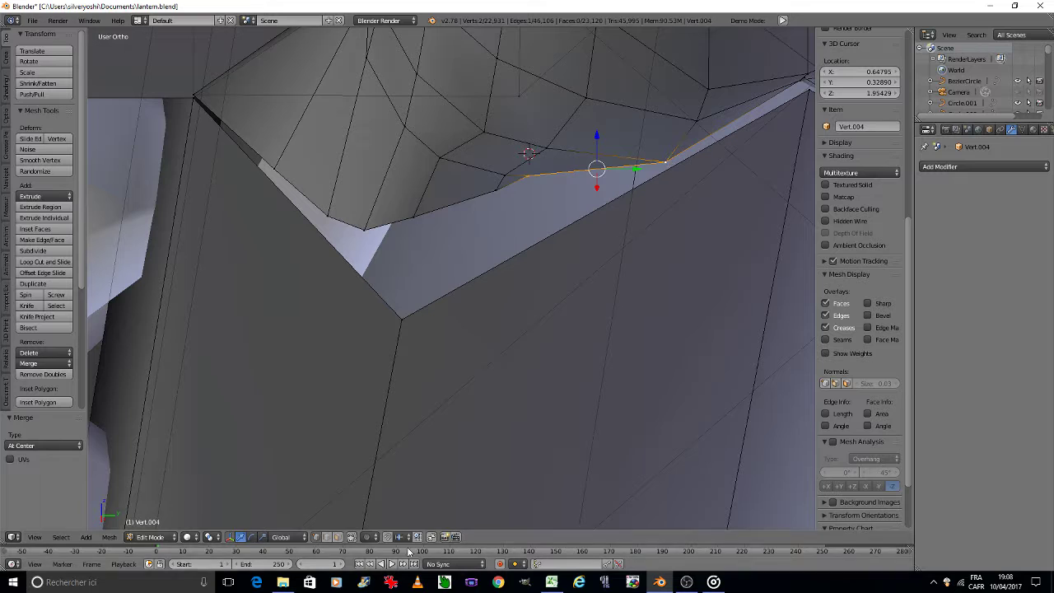
left_click(352, 539)
Select the corner vertices around the first gap and fill it with a face.
right_click(486, 195, "shift")
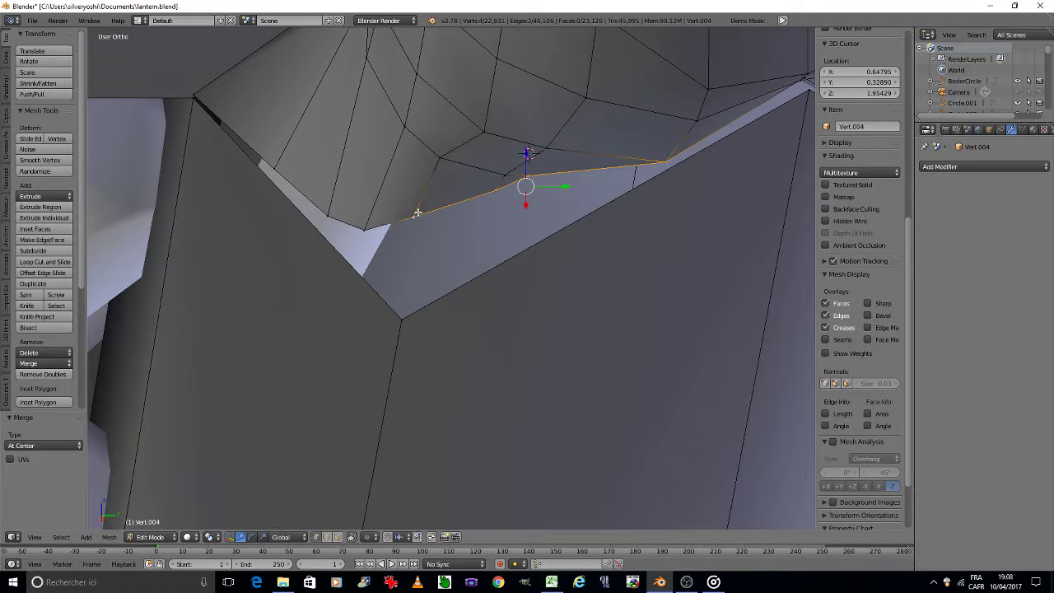
right_click(413, 217, "shift")
right_click(401, 317, "shift")
middle_click_drag(586, 240, 554, 236)
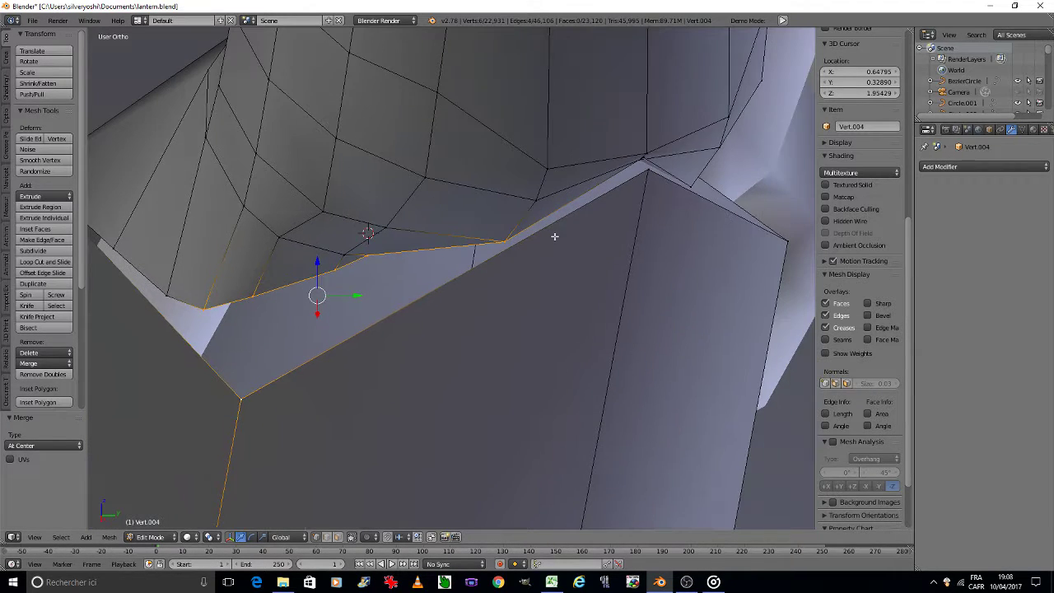
right_click(646, 162, "shift")
right_click(642, 174, "shift")
key("f")
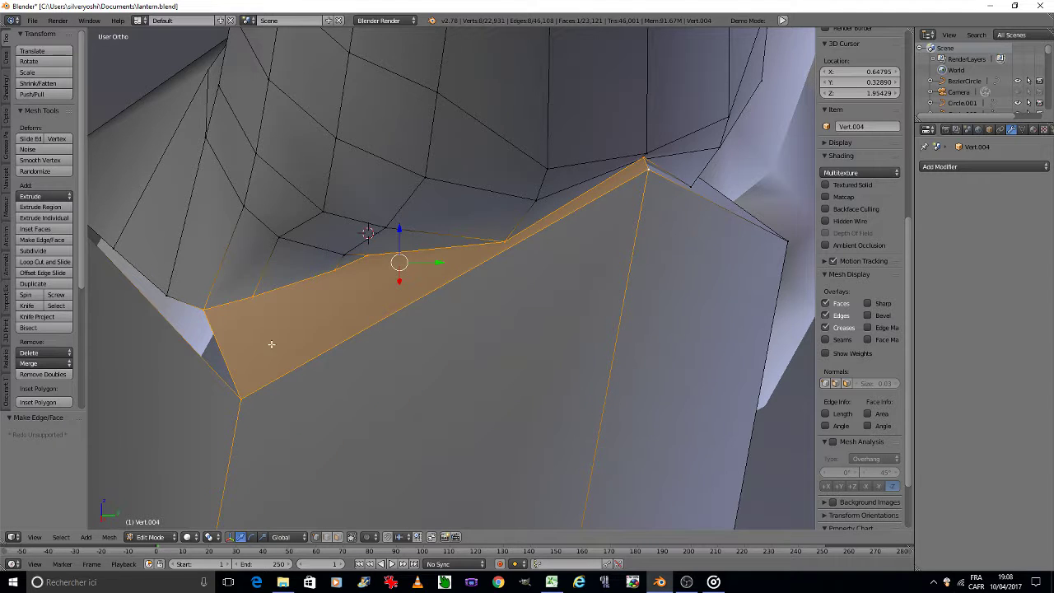
Select the vertices around the second corner gap and fill it with a face.
middle_click_drag(247, 325, 537, 325)
right_click(486, 353)
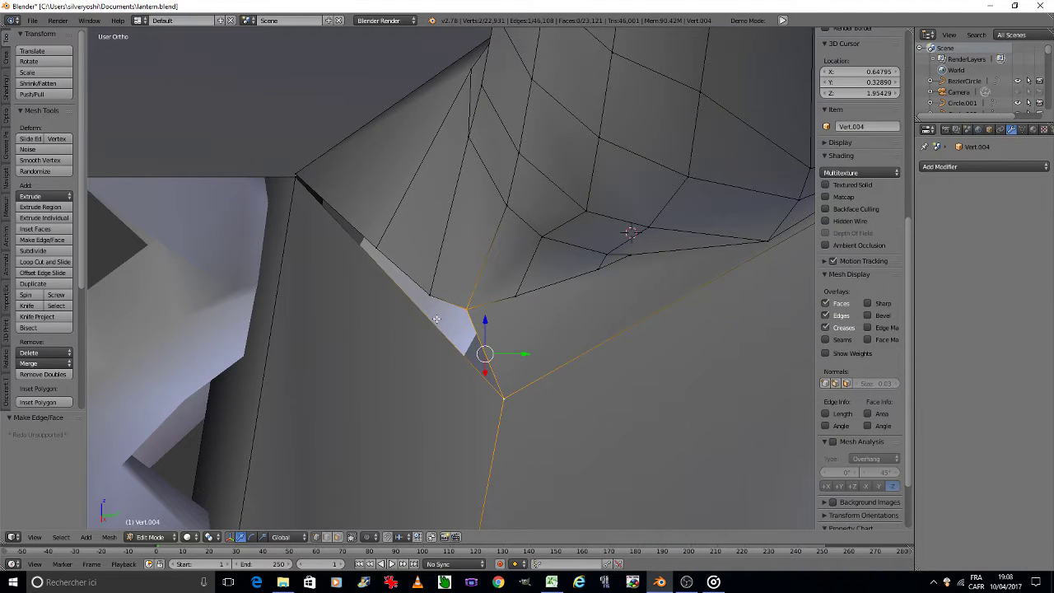
right_click(432, 294, "shift")
right_click(378, 247, "shift")
right_click(300, 176, "shift")
right_click(298, 178, "shift")
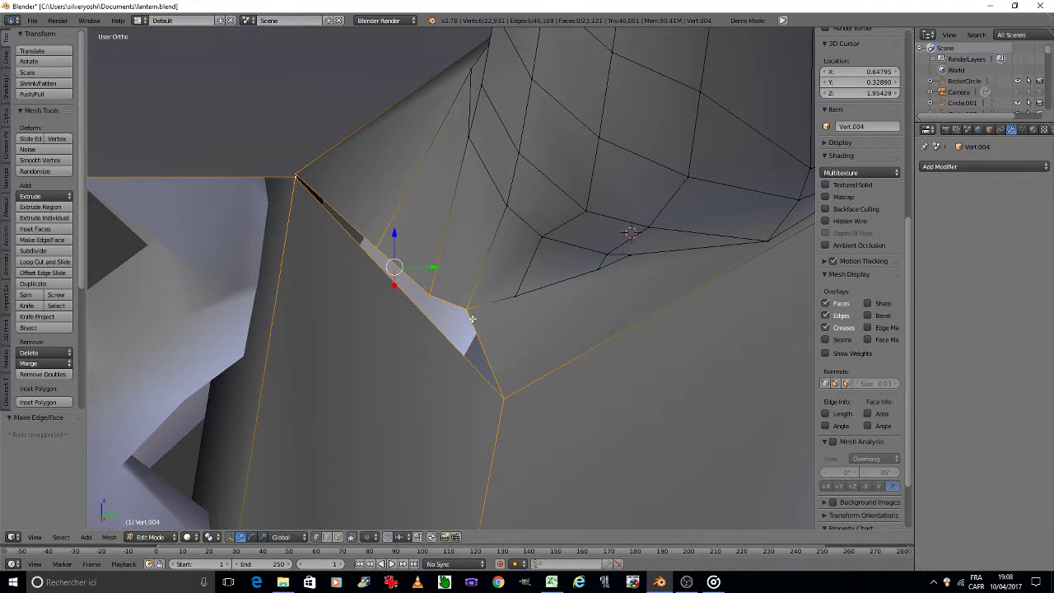
key("f")
Merge the cluster of vertices along the column's corner.
scroll(507, 334, "down", 3)
scroll(506, 333, "down", 2, "ctrl")
scroll(506, 334, "down", 2, "ctrl")
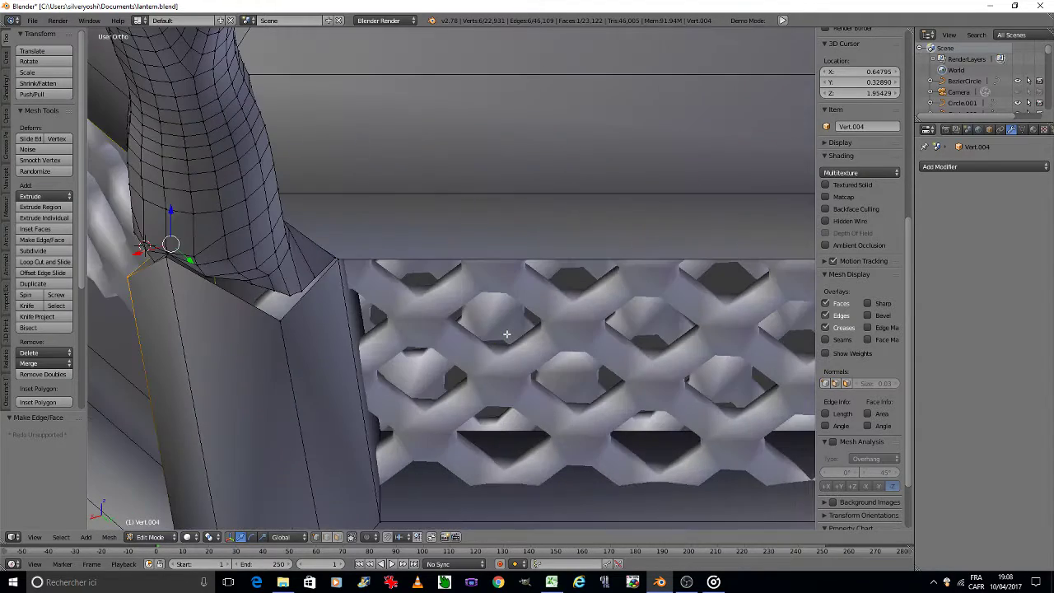
scroll(169, 276, "up", 4)
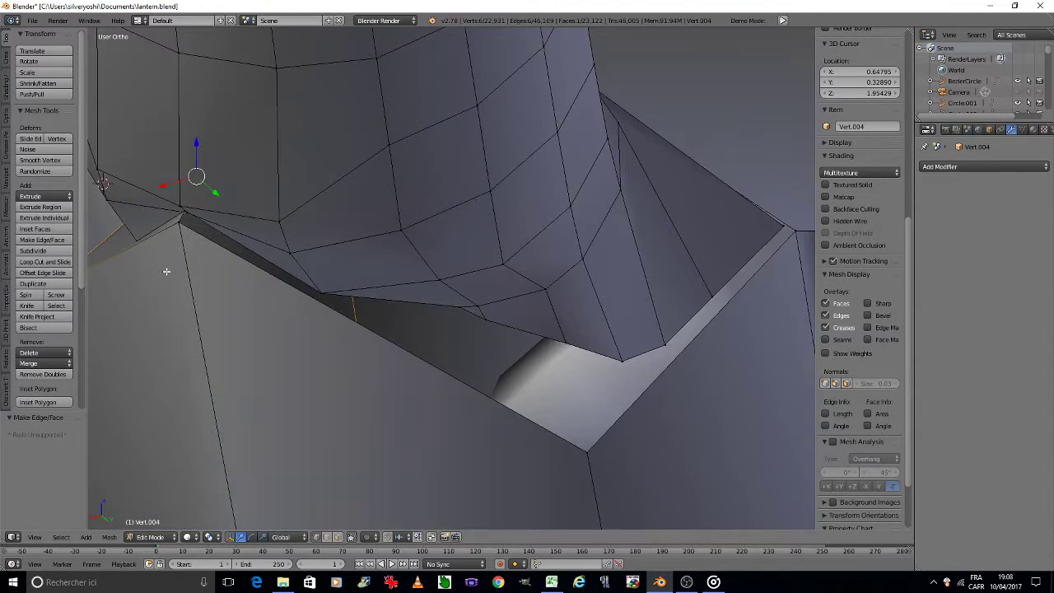
right_click(179, 224)
right_click(179, 224, "shift")
right_click(585, 450, "shift")
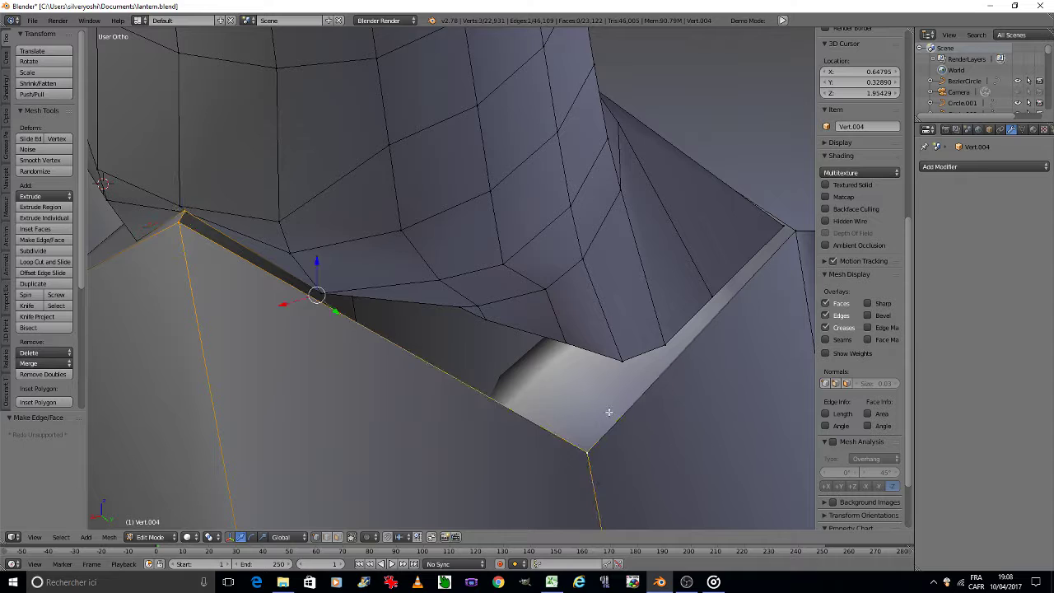
right_click(622, 358, "shift")
right_click(562, 339, "shift")
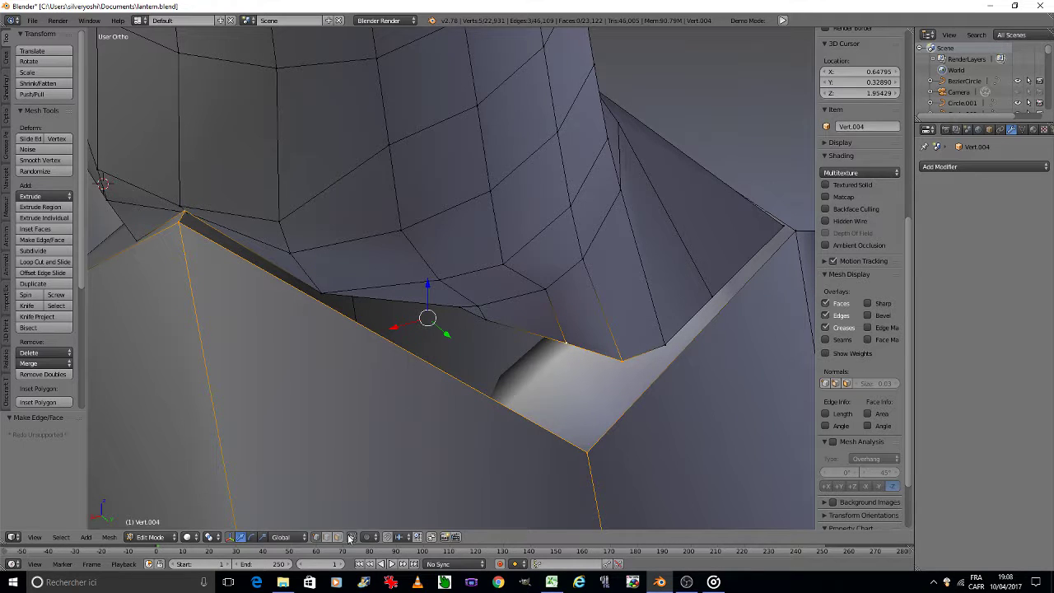
scroll(461, 301, "up", 3)
right_click(454, 299)
key("w")
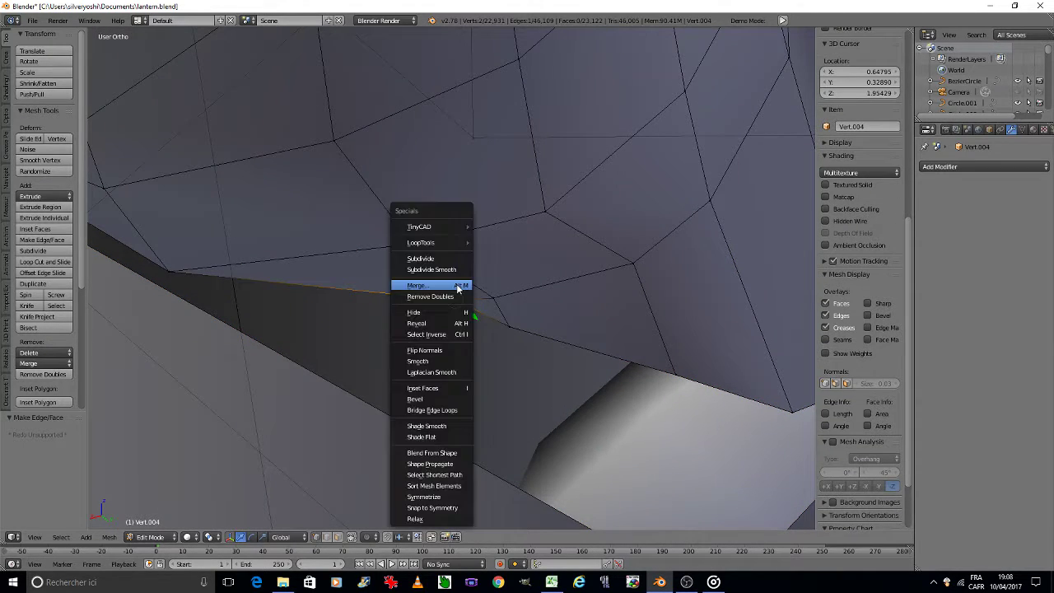
left_click(449, 280)
left_click(449, 290)
Fill a face at the lit corner, then select the vertices around the next gap.
mouse_move(692, 385)
middle_mouse_down()
mouse_move(585, 465)
mouse_move(247, 233)
mouse_move(364, 229)
mouse_move(271, 219)
mouse_move(468, 346)
middle_mouse_up()
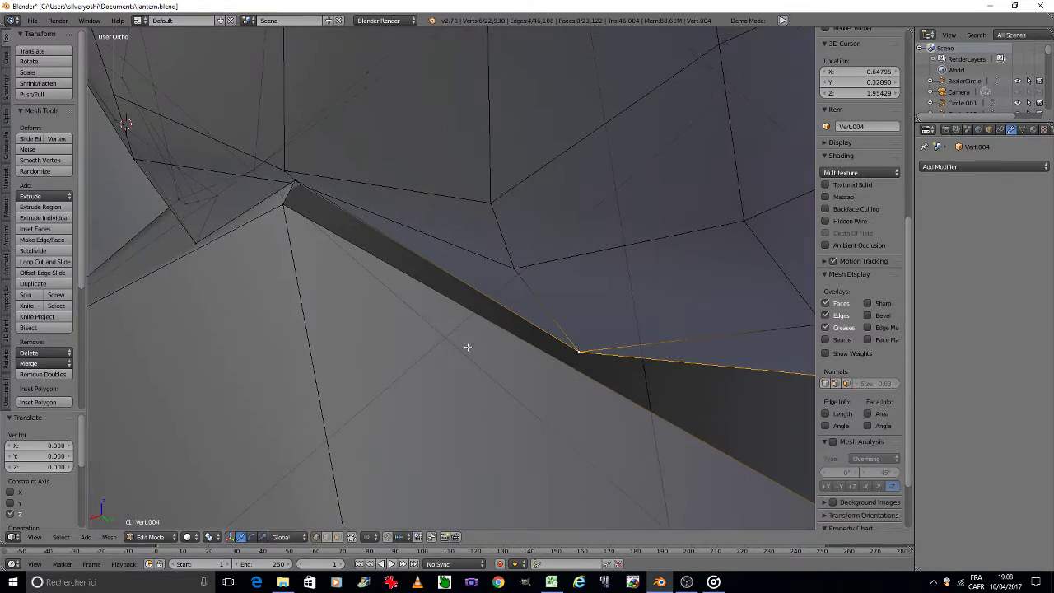
right_click(293, 184, "shift")
key("f")
mouse_move(364, 266)
middle_mouse_down()
mouse_move(492, 304)
mouse_move(461, 272)
middle_mouse_up()
scroll(462, 271, "up", 3)
right_click(384, 375)
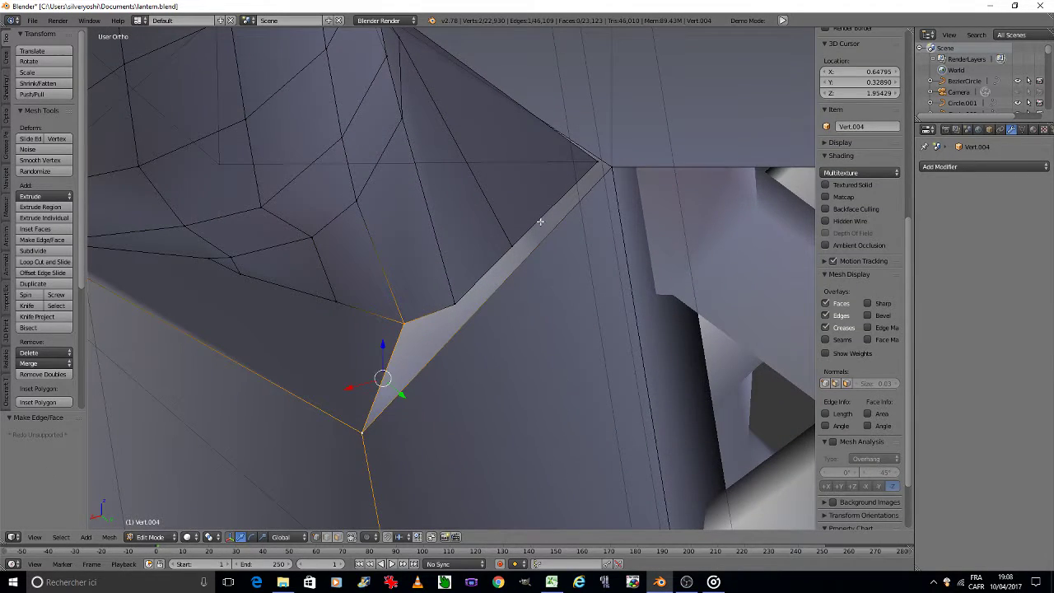
right_click(612, 171, "shift")
right_click(575, 177, "shift")
right_click(510, 252, "shift")
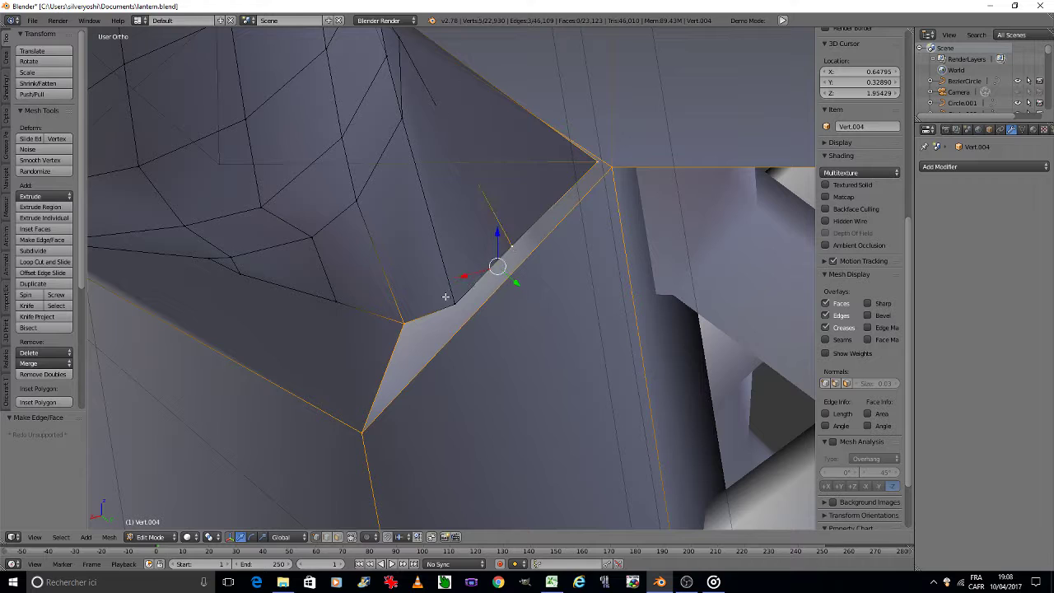
right_click(445, 296, "shift")
Fill the selected gap with a face and save over lantern.blend.
key("f")
key("ctrl+s")
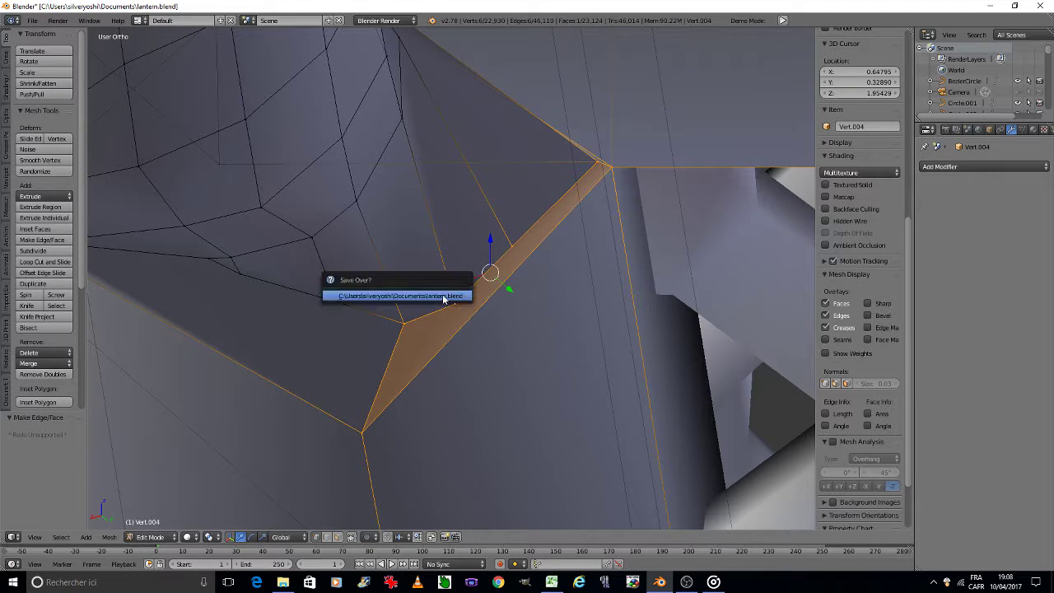
left_click(443, 295)
Hide the geometry blocking the view of the branch base.
scroll(437, 284, "down", 4)
middle_click_drag(443, 295, 433, 277)
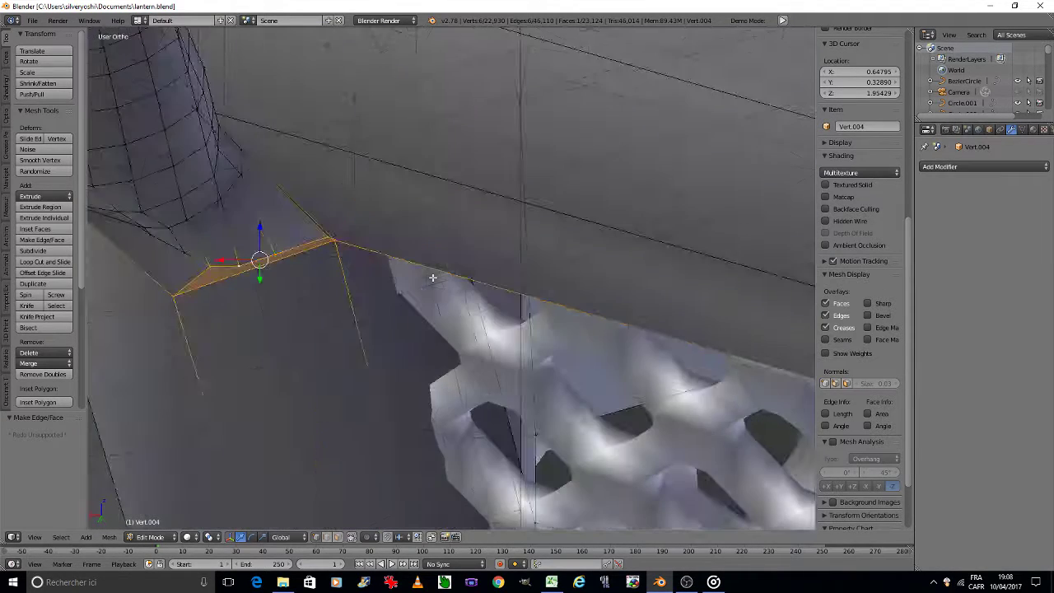
scroll(248, 225, "down", 2)
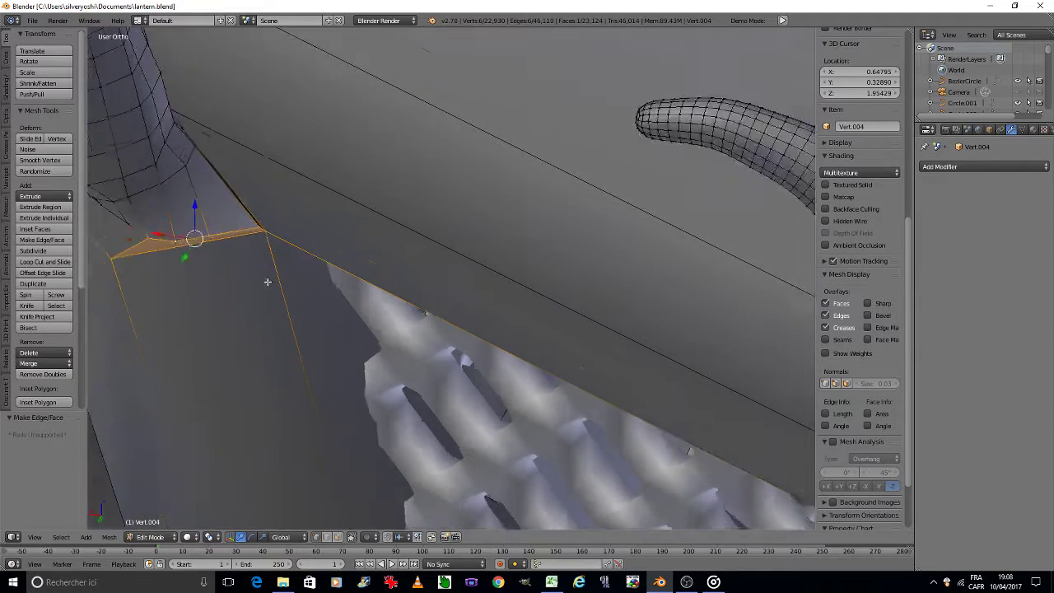
scroll(248, 225, "down", 2)
middle_click_drag(244, 163, 409, 264)
scroll(409, 265, "down", 2)
scroll(404, 262, "down", 1)
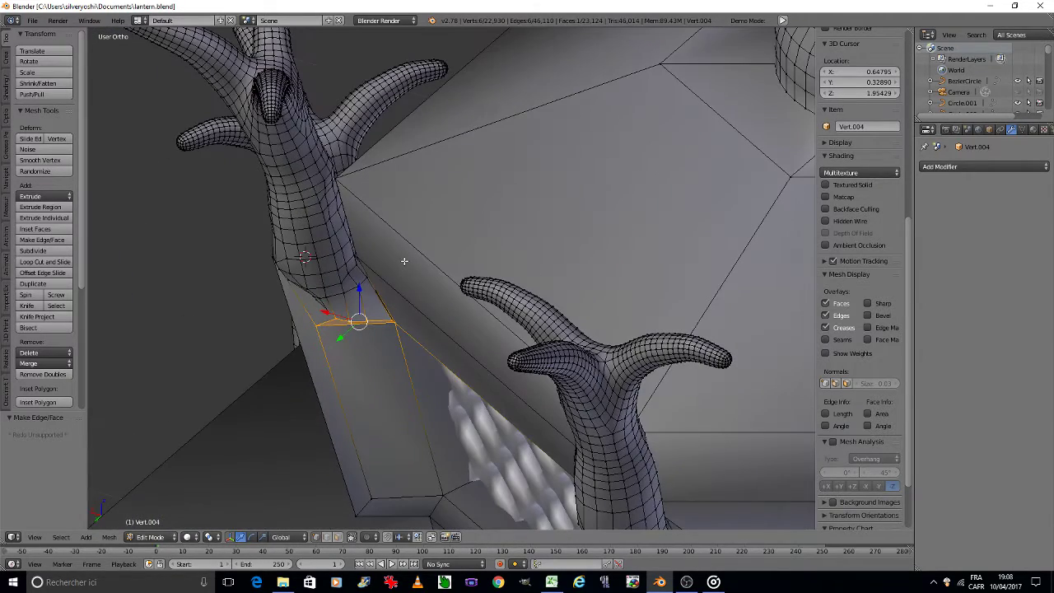
right_click(338, 180)
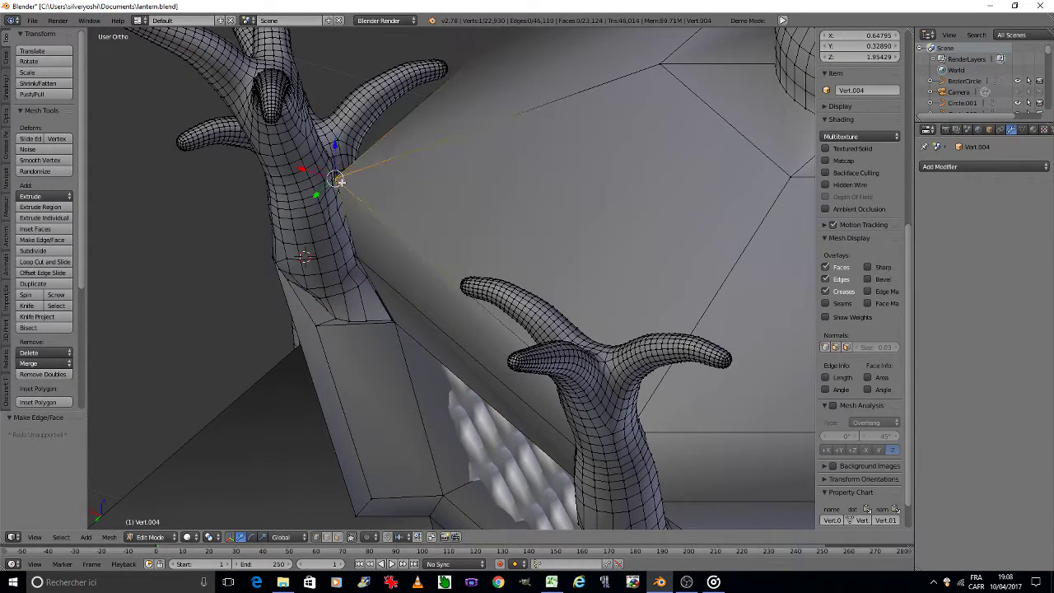
key("h")
Fill the gap between the lower corner and the post corner with a new face.
scroll(380, 283, "up", 2)
scroll(381, 283, "up", 1)
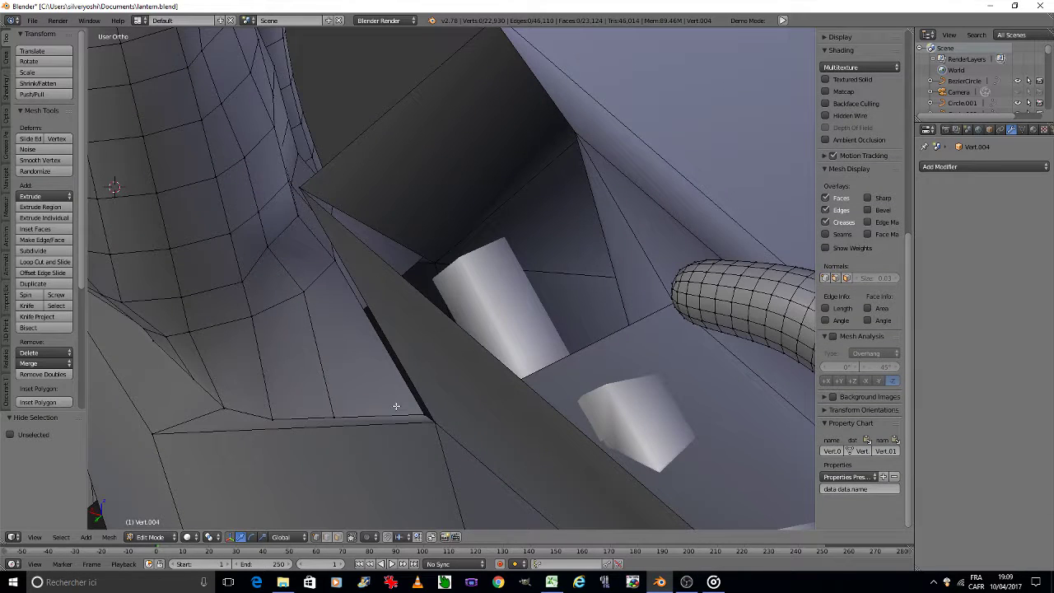
right_click(426, 418, "alt")
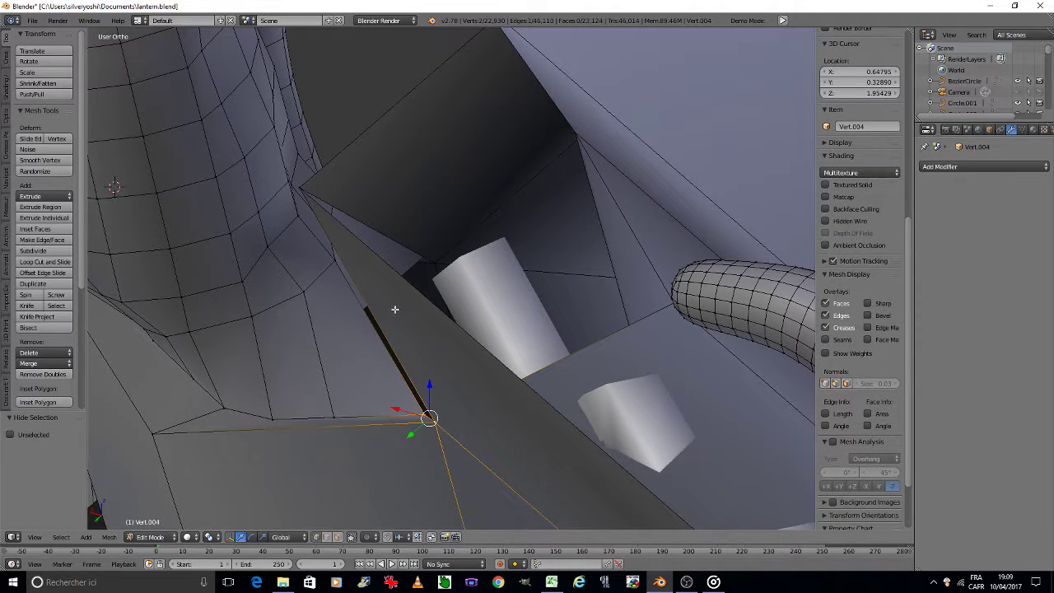
right_click(337, 260, "shift")
scroll(325, 233, "down", 3, "ctrl")
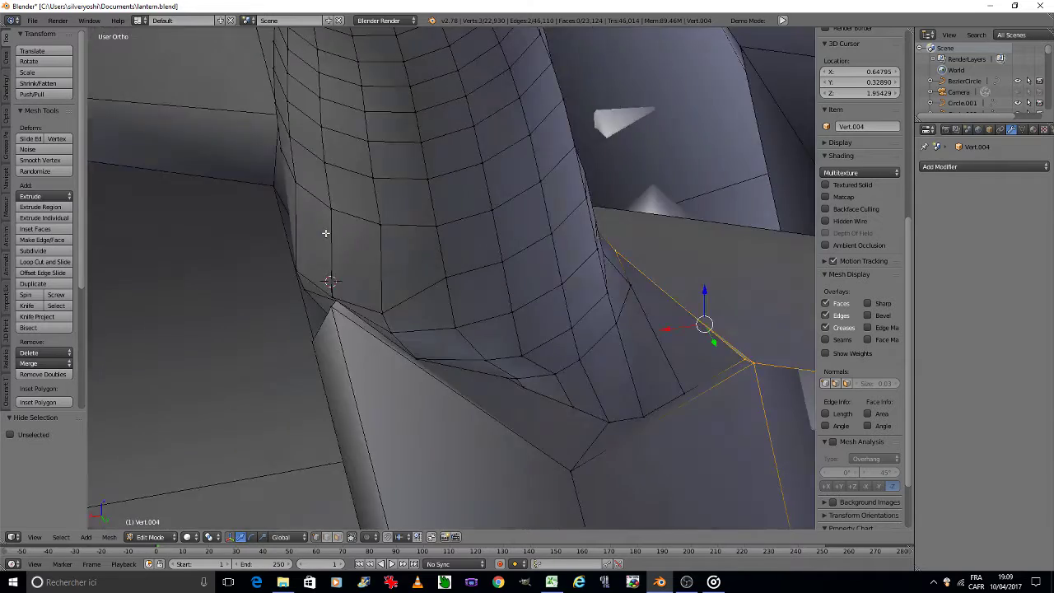
scroll(325, 233, "down", 3, "ctrl")
scroll(325, 233, "down", 3, "ctrl")
scroll(325, 233, "down", 3, "ctrl")
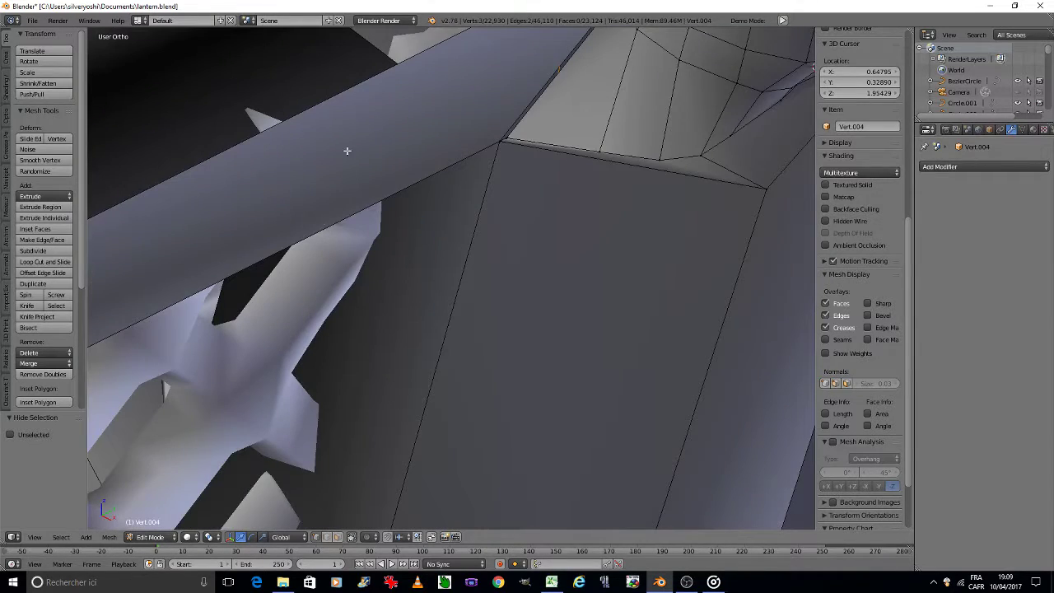
right_click(511, 144, "shift")
key("f")
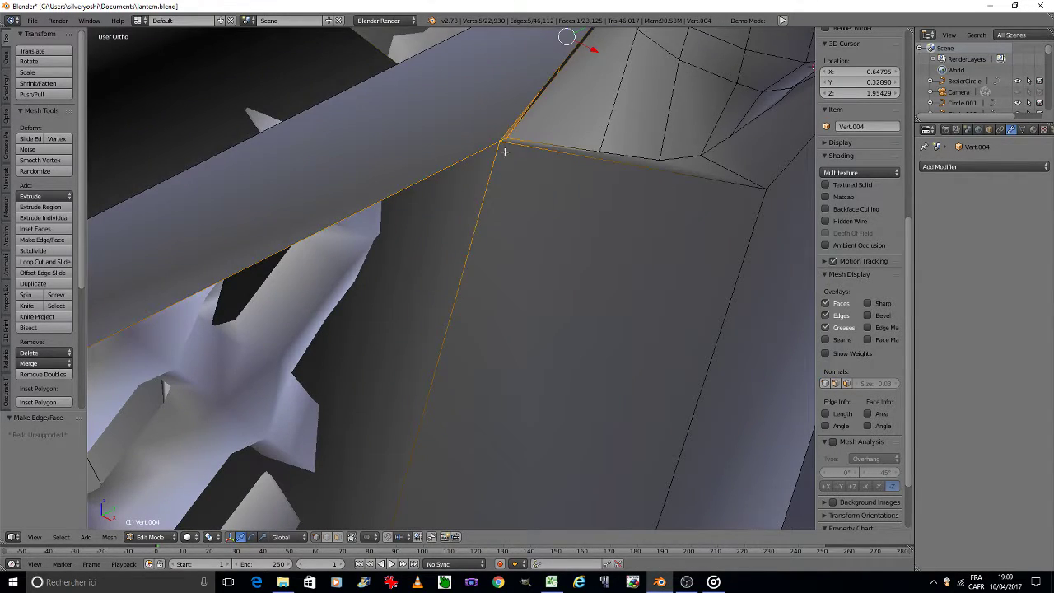
Deselect all and select the vertex at the pillar's top corner.
scroll(509, 159, "down", 3)
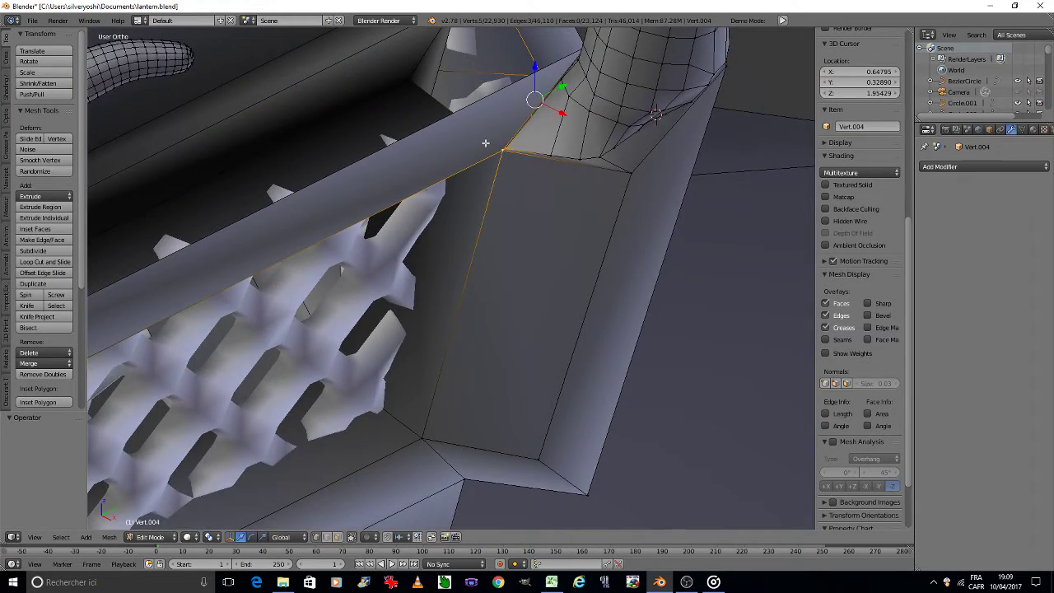
key("KP_4")
key("KP_4")
key("KP_4")
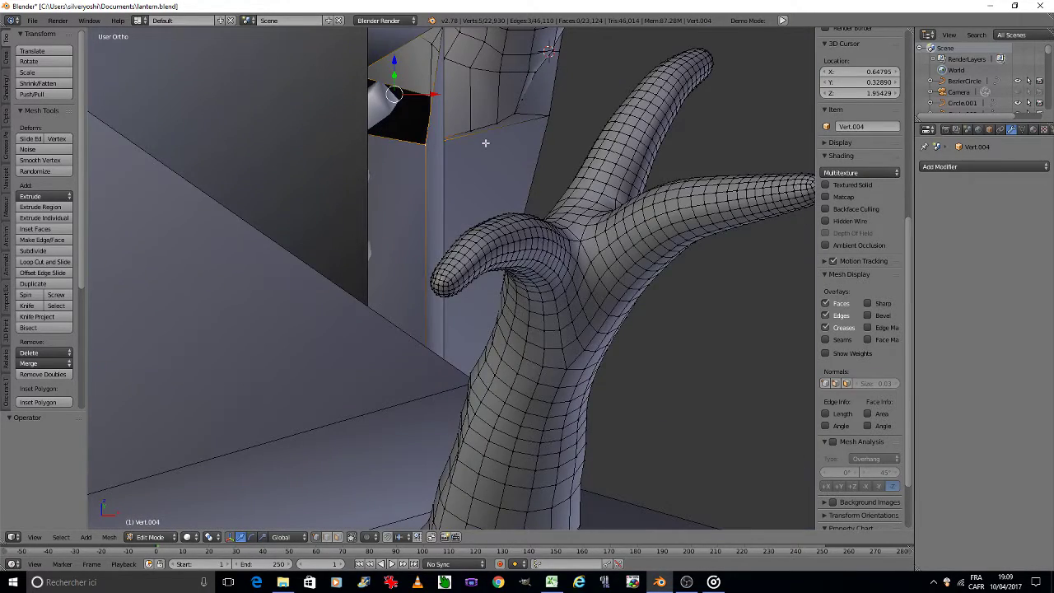
middle_click_drag(403, 83, 397, 120)
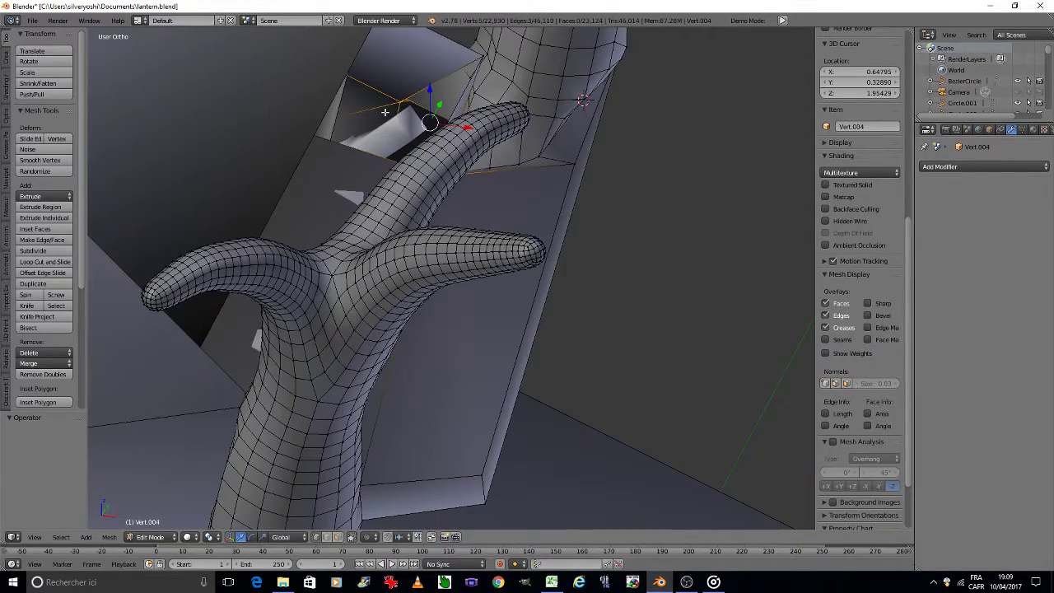
key("a")
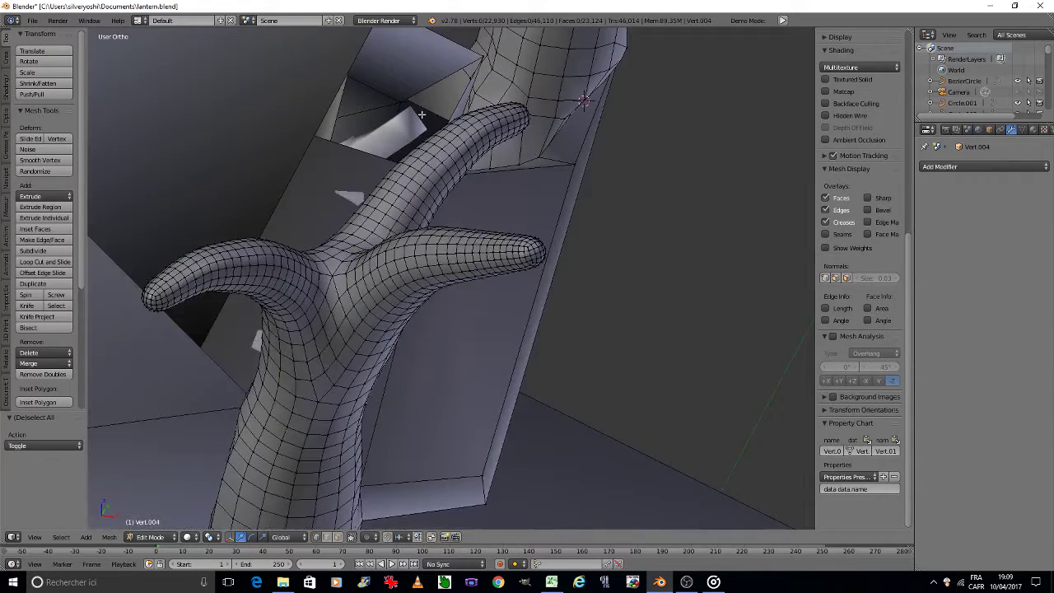
scroll(421, 115, "up", 3)
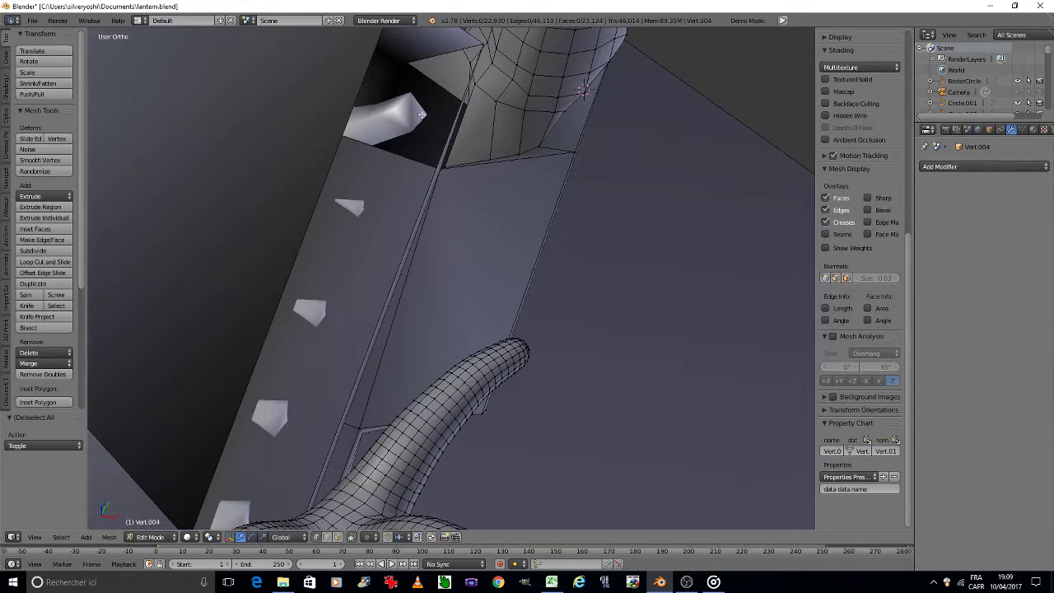
right_click(445, 166)
right_click(445, 167, "shift")
right_click(445, 166)
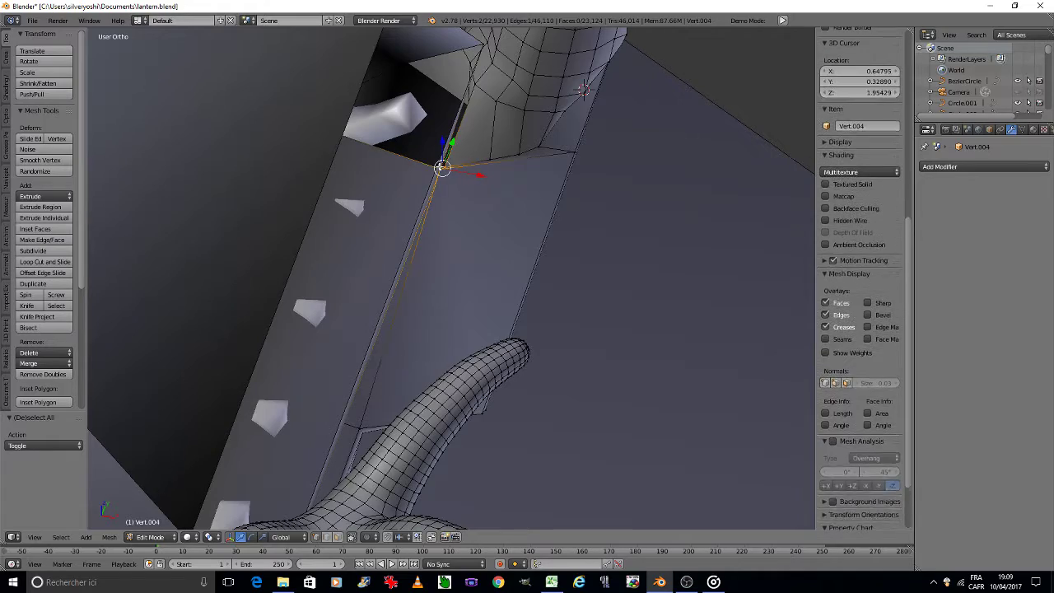
Add the vertices beside the pillar hole and fill it with a face.
scroll(445, 167, "up", 3)
scroll(444, 169, "up", 3)
scroll(444, 169, "down", 3)
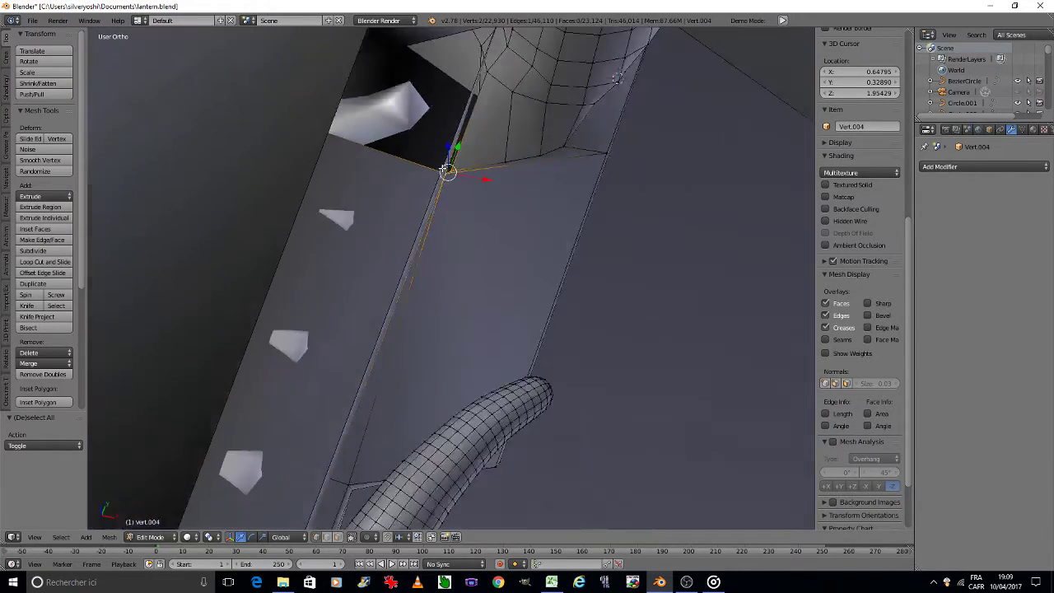
scroll(443, 168, "down", 2)
scroll(442, 167, "down", 3)
scroll(441, 166, "down", 3)
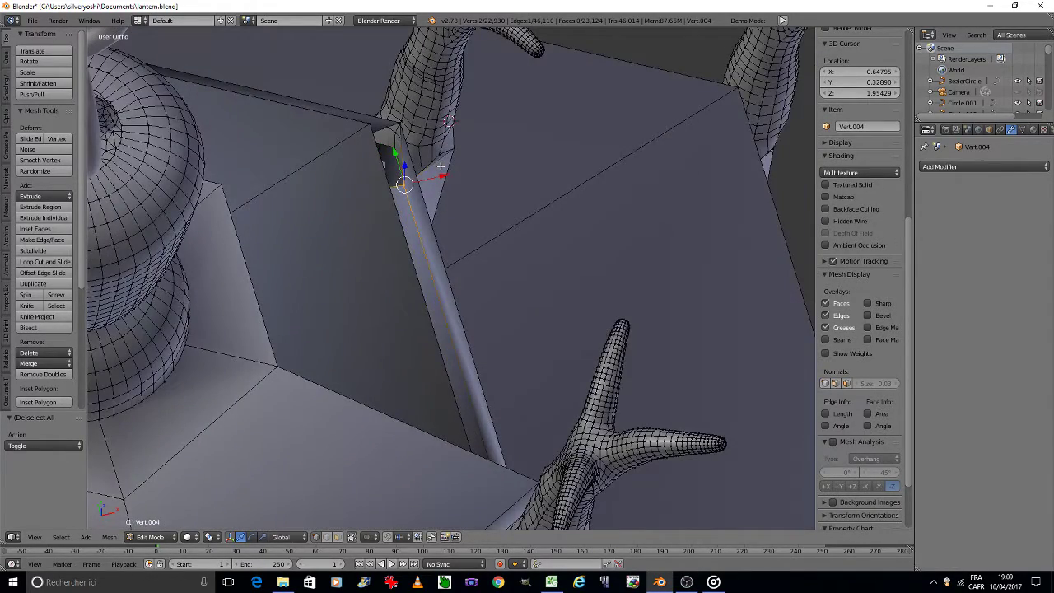
scroll(412, 155, "up", 3)
middle_click_drag(404, 148, 387, 142)
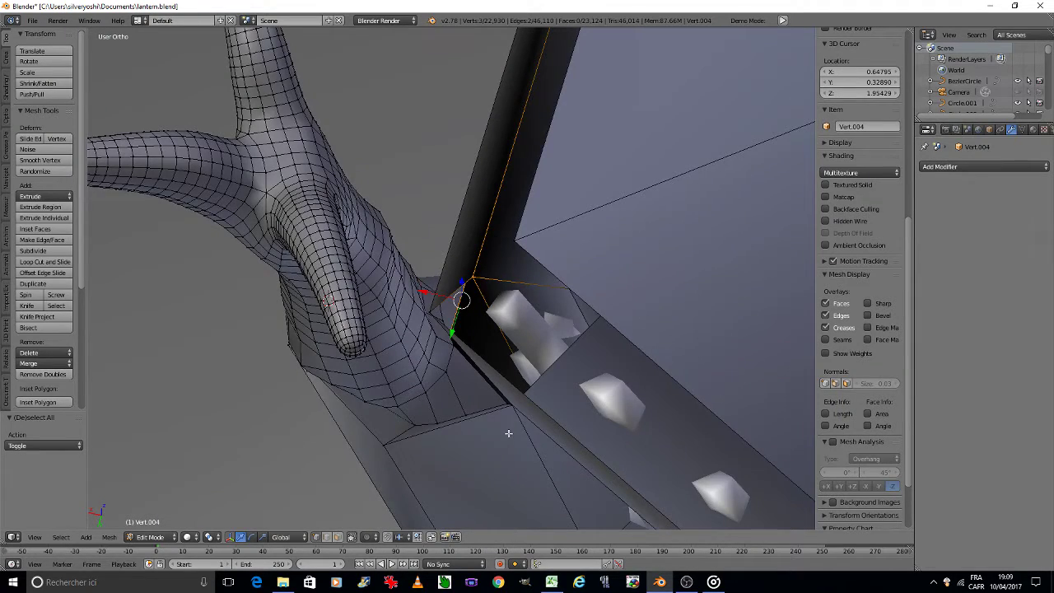
scroll(506, 434, "up", 2)
right_click(501, 389, "shift")
right_click(499, 387, "shift")
key("f")
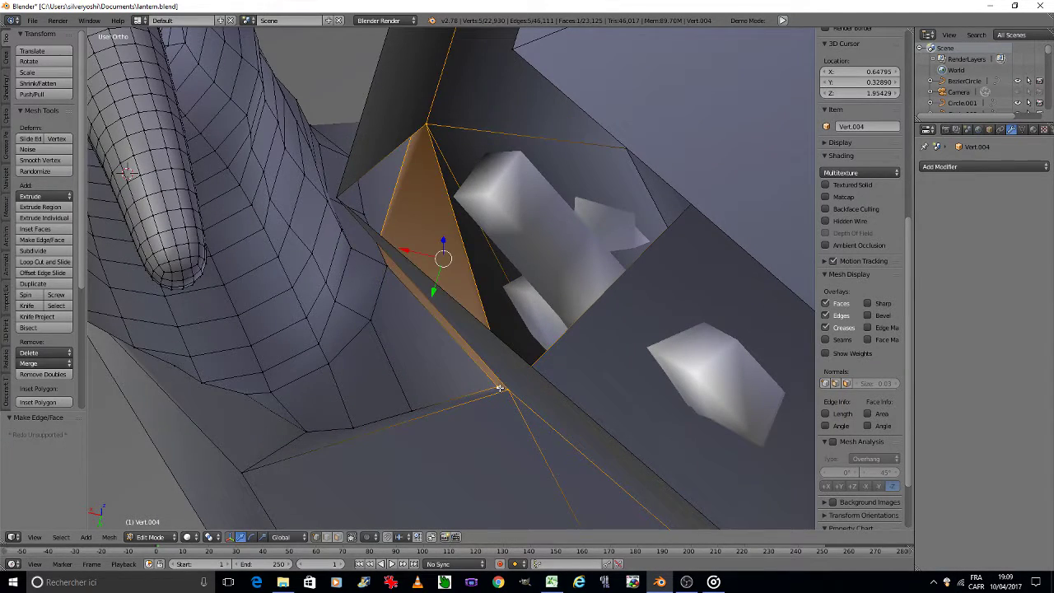
Deselect all geometry and return to Object Mode.
key("a")
key("w")
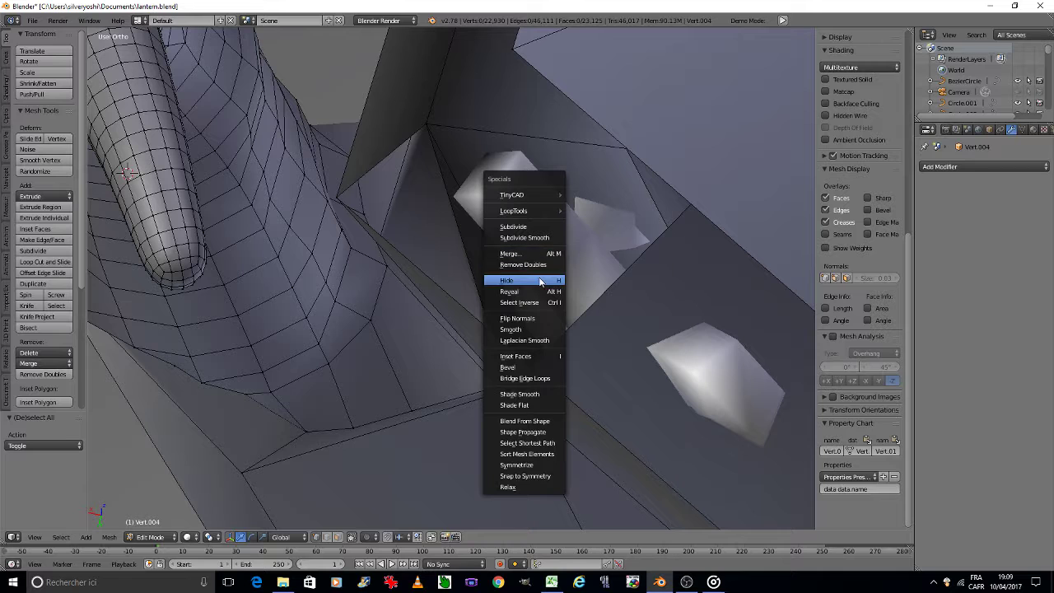
key("Tab")
left_click(490, 288)
Save over lantern.blend and deselect the lantern.
scroll(498, 290, "down", 5)
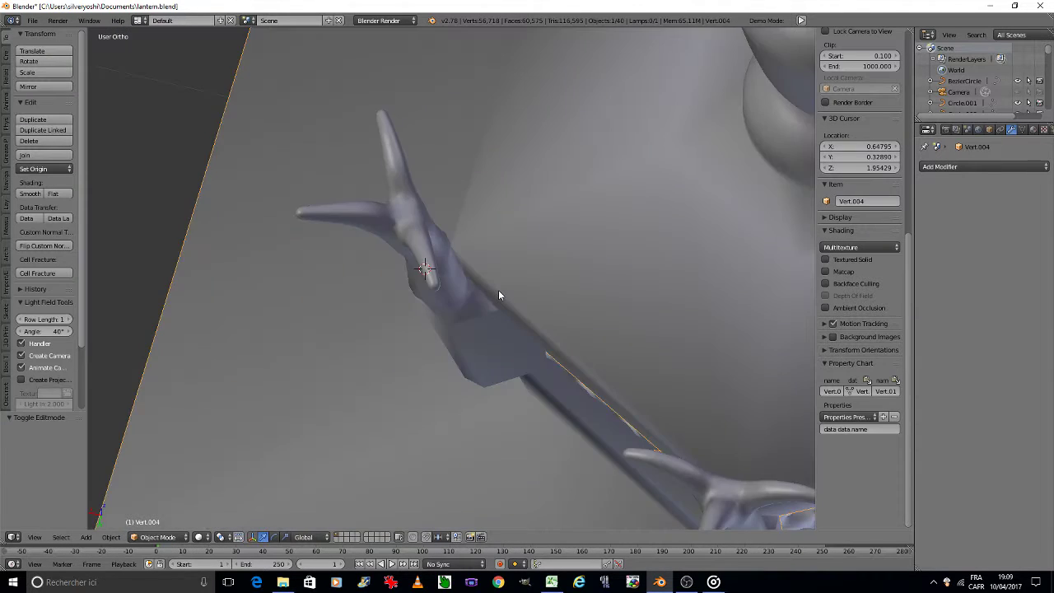
key("ctrl+s")
left_click(498, 291)
key("a")
Look through the scene camera with the sidebar hidden, orbit higher, and save again.
key("KP_0")
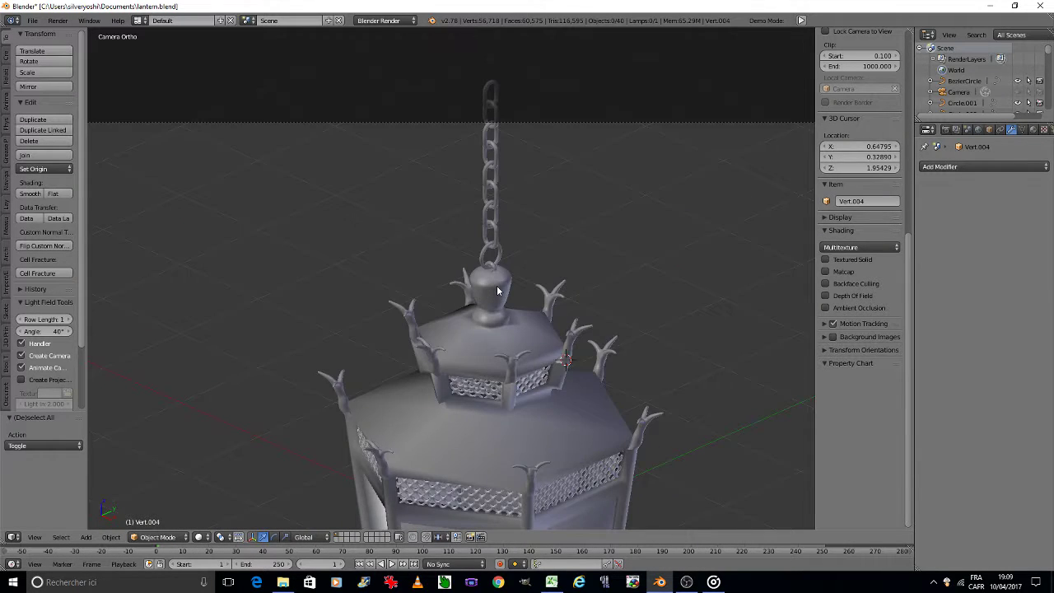
key("n")
scroll(501, 292, "down", 2)
mouse_move(502, 292)
middle_mouse_down()
mouse_move(533, 260)
mouse_move(512, 247)
mouse_move(534, 247)
mouse_move(525, 249)
middle_mouse_up()
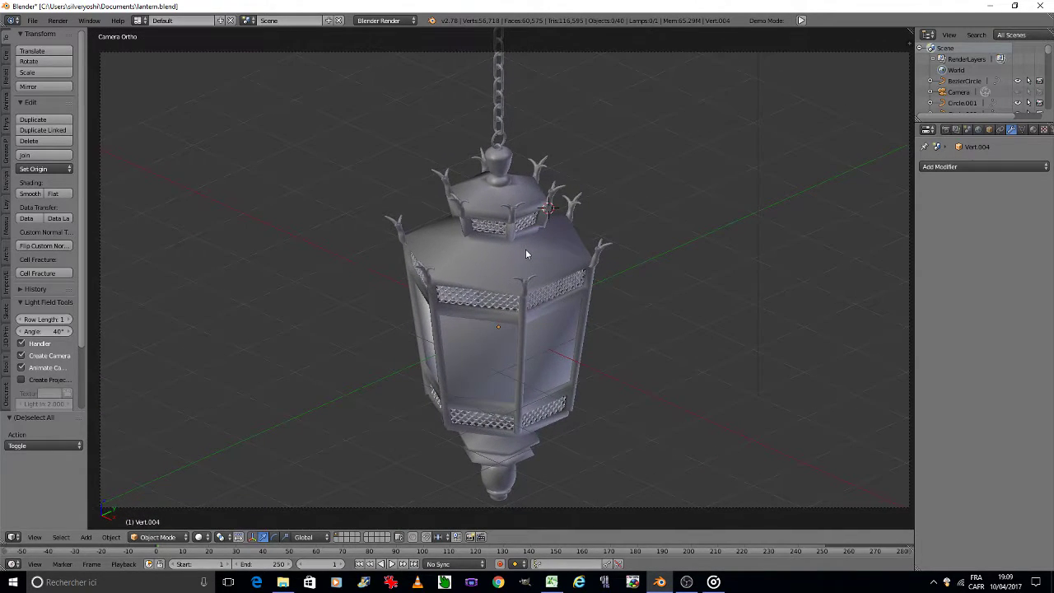
key("ctrl+s")
key("Return")
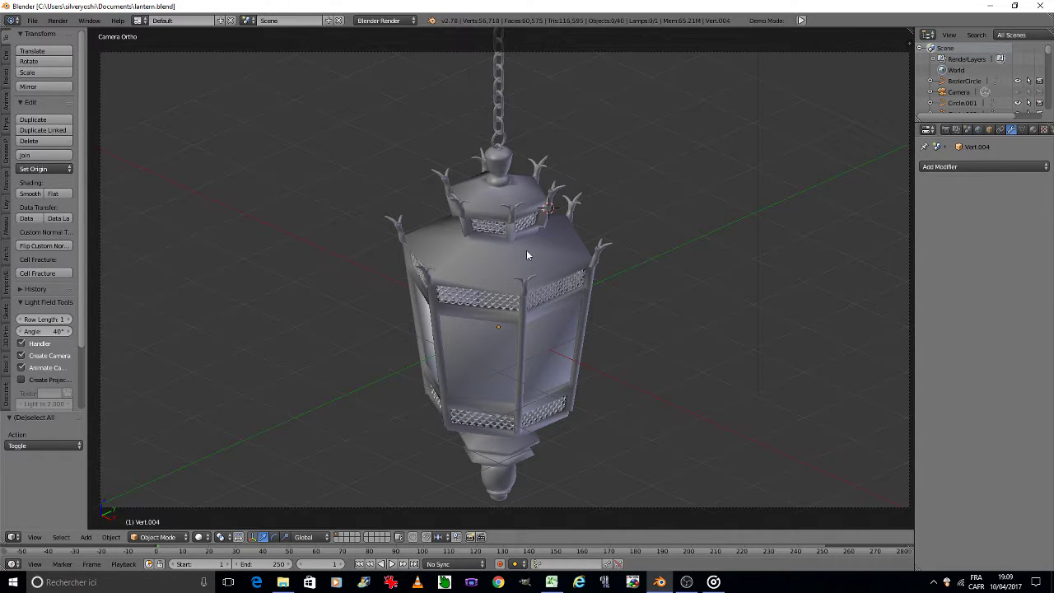
Zoom in and out to inspect the lantern's grille panels.
scroll(526, 250, "up", 1)
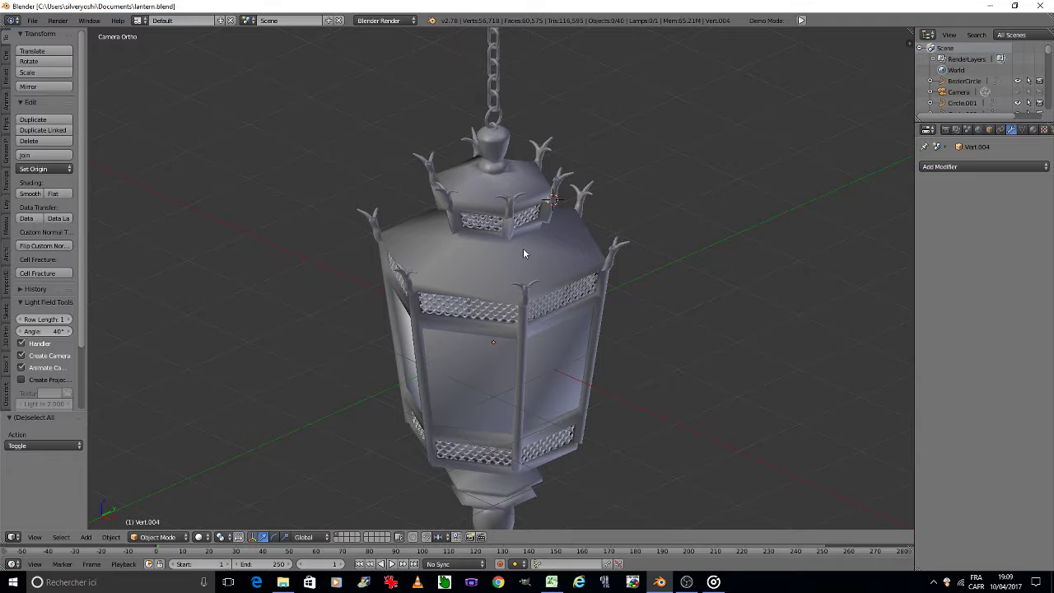
scroll(523, 254, "down", 1)
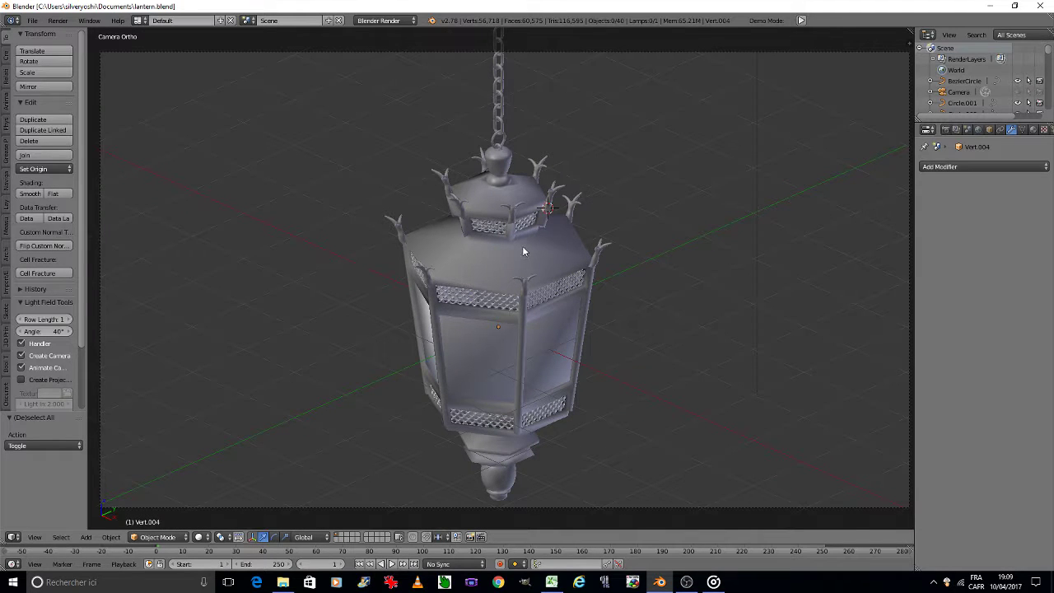
scroll(471, 288, "up", 6)
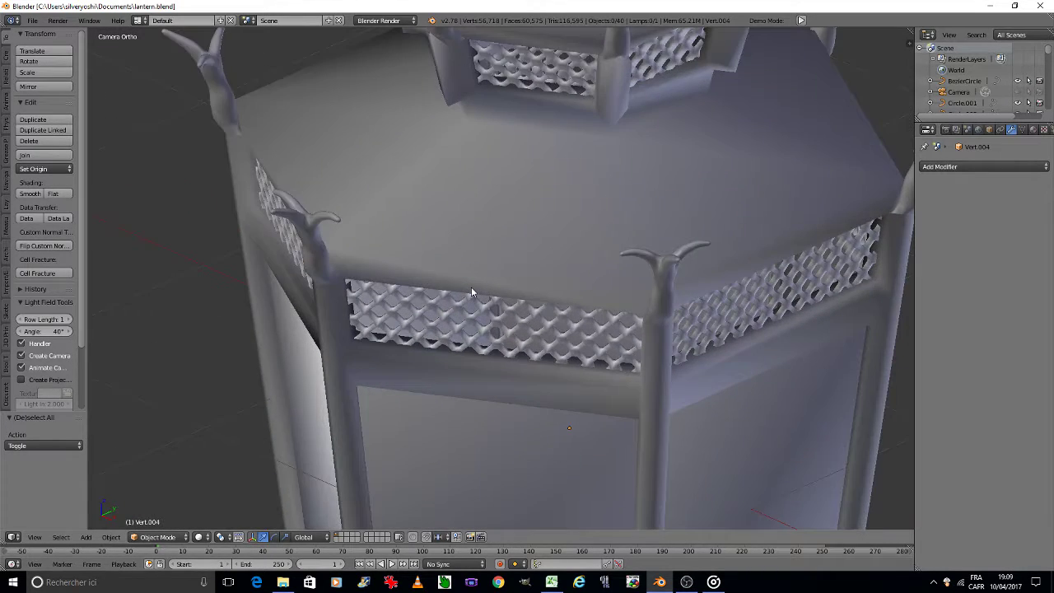
scroll(471, 292, "up", 3)
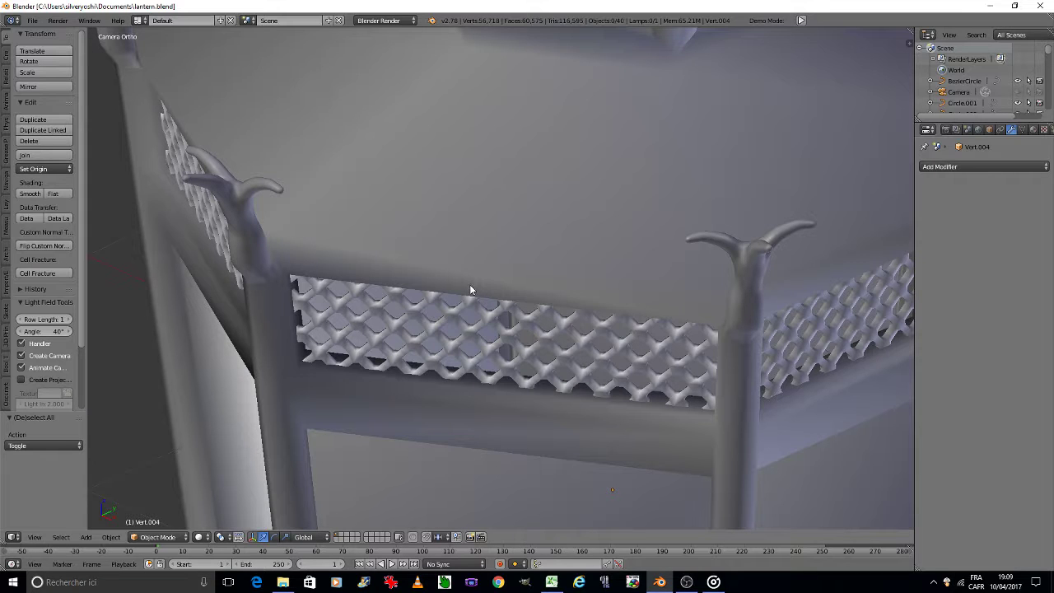
scroll(470, 284, "down", 3)
scroll(469, 283, "down", 4)
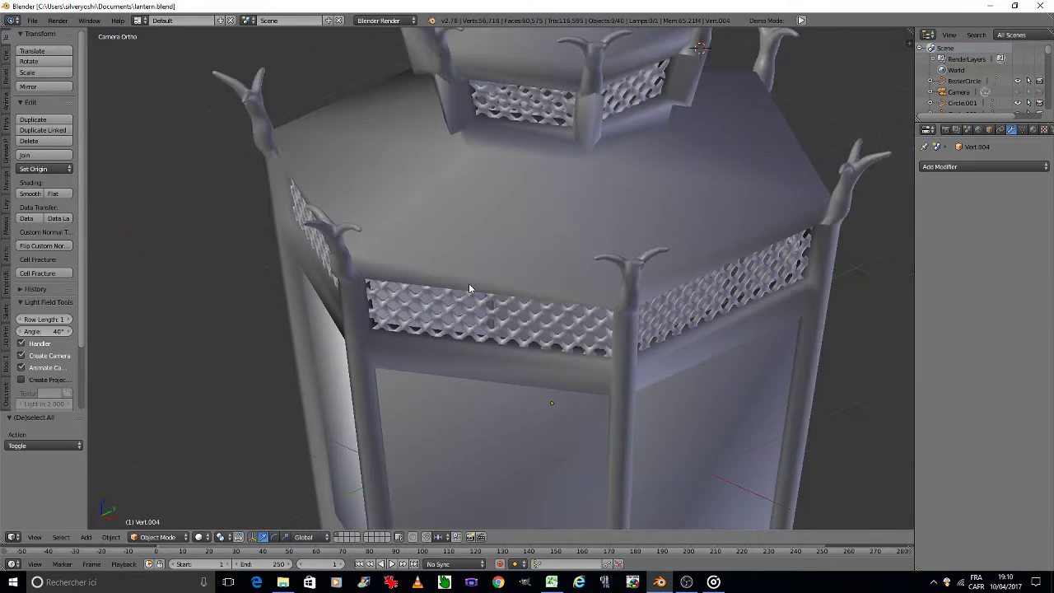
Open the bookmarked DMT-Nexus forum thread in Internet Explorer from the Favourites pane.
left_click(579, 582)
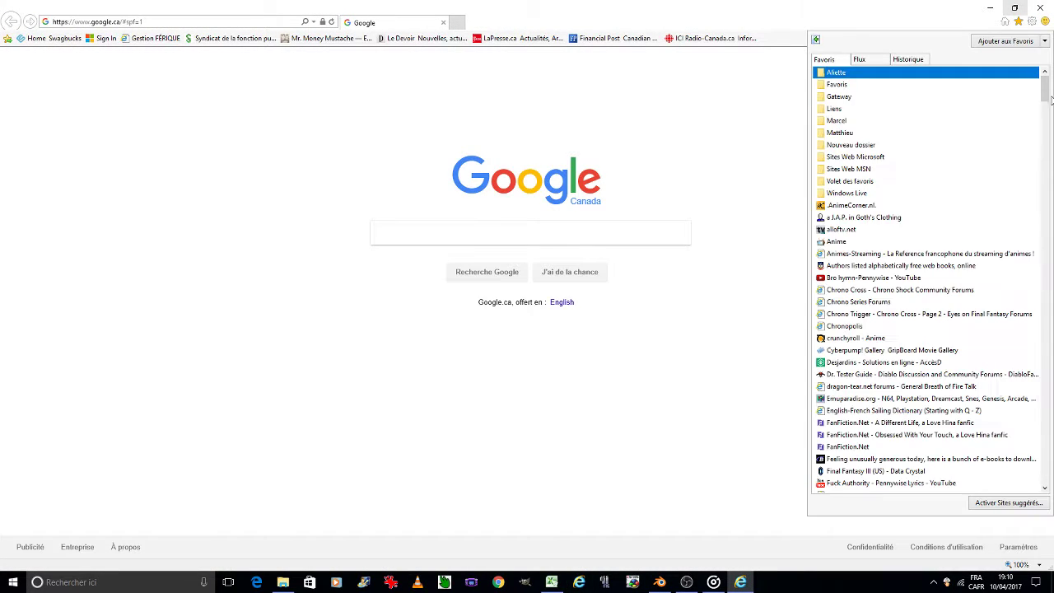
left_click_drag(1046, 95, 1041, 506)
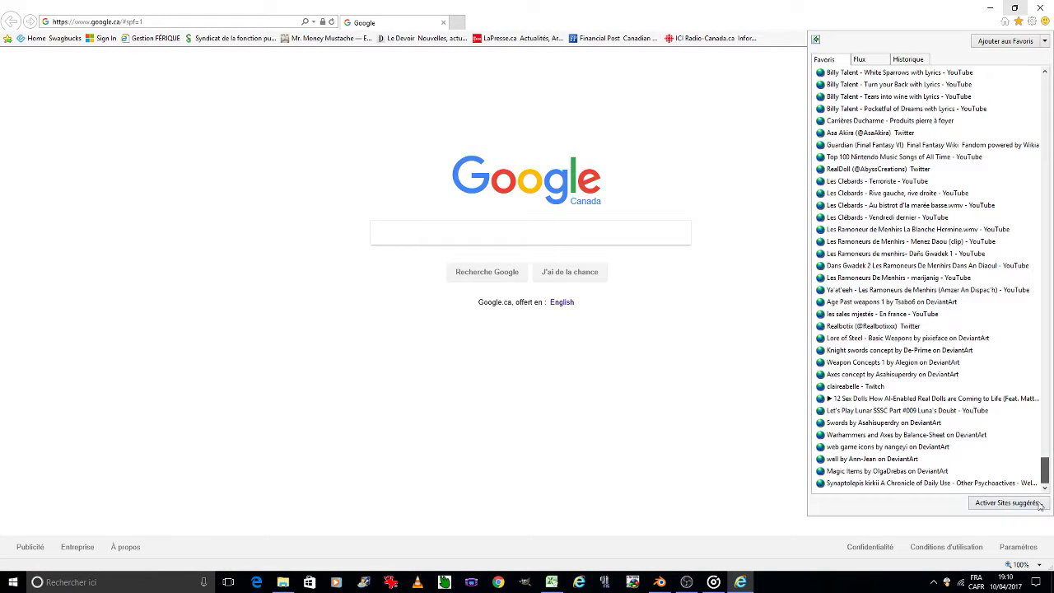
left_click(947, 482)
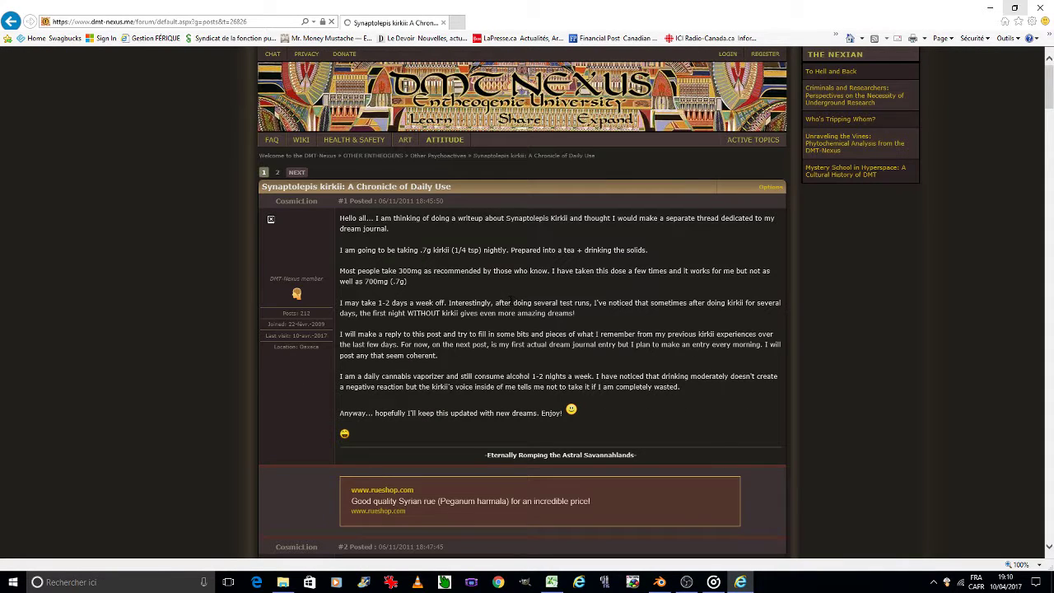
Scroll down to post #20's hanging-lantern photo, then switch back to Blender.
scroll(504, 298, "down", 5)
scroll(501, 296, "down", 3)
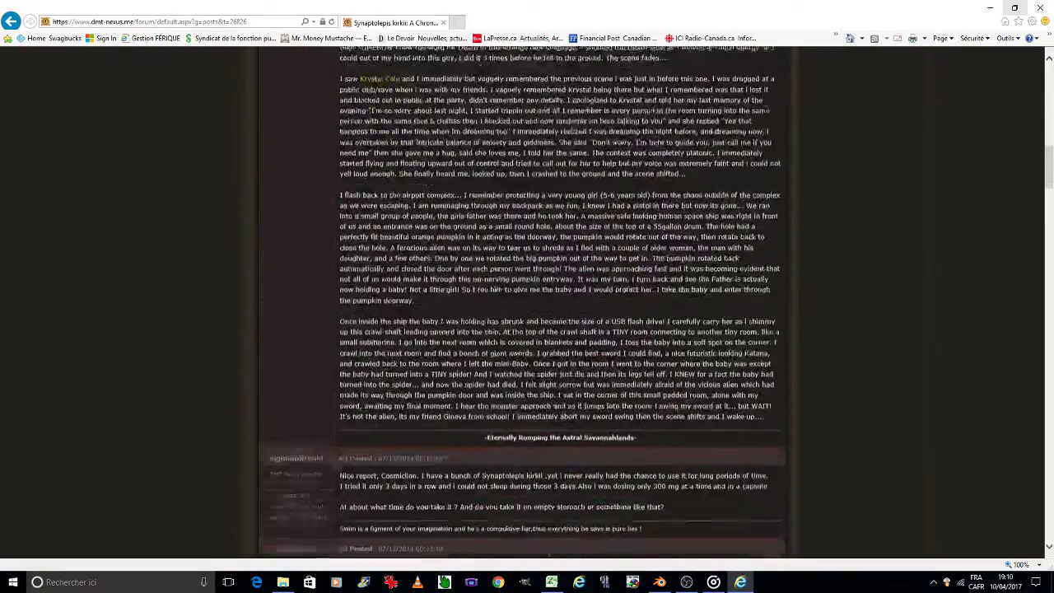
scroll(499, 298, "down", 3)
scroll(498, 298, "down", 3)
scroll(497, 297, "down", 3)
scroll(494, 294, "down", 3)
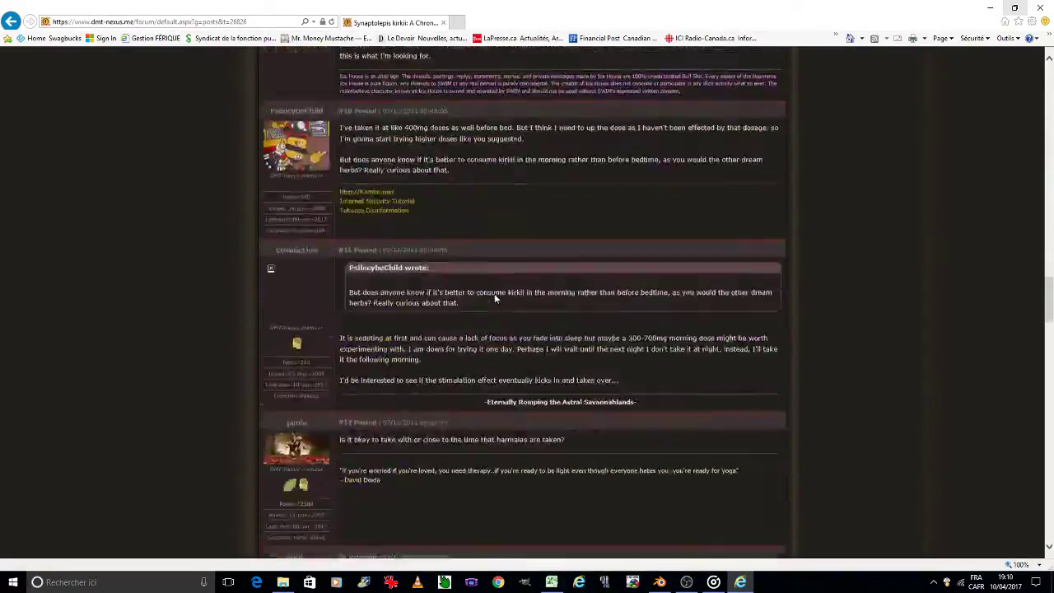
scroll(494, 295, "down", 3)
scroll(494, 297, "down", 3)
scroll(494, 295, "down", 3)
scroll(494, 294, "down", 2)
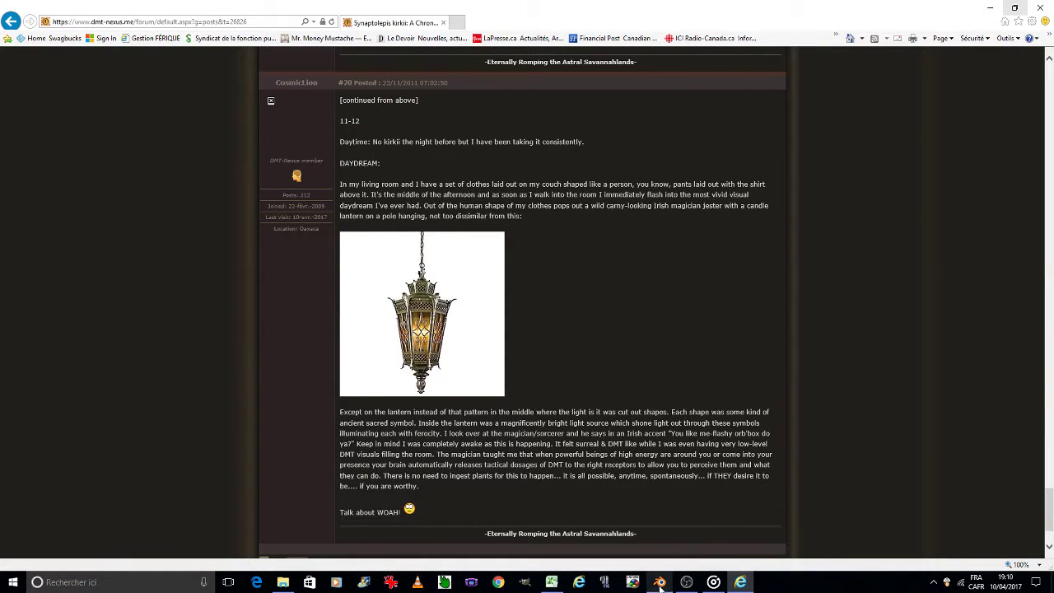
mouse_move(659, 582)
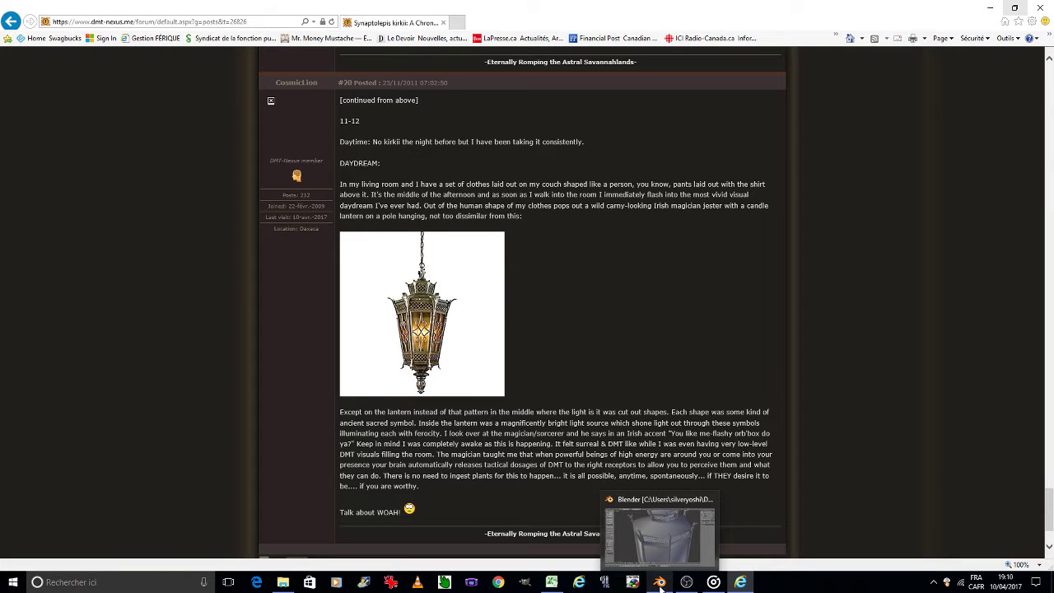
left_click(659, 583)
scroll(577, 401, "down", 5)
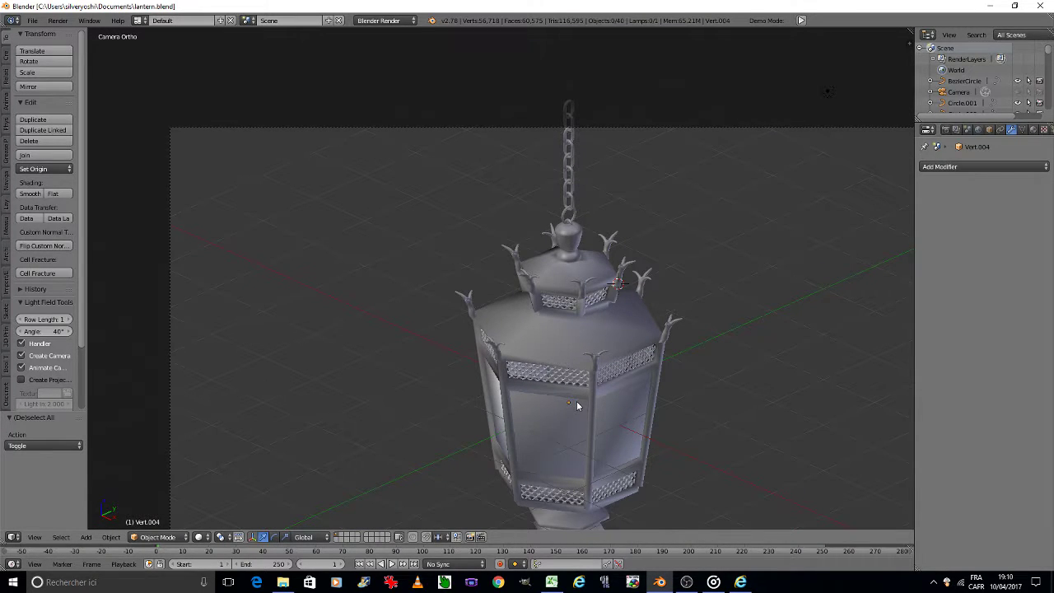
Orbit, pan and zoom so the whole lantern is centred in a front view.
scroll(577, 404, "up", 2)
scroll(576, 403, "up", 5)
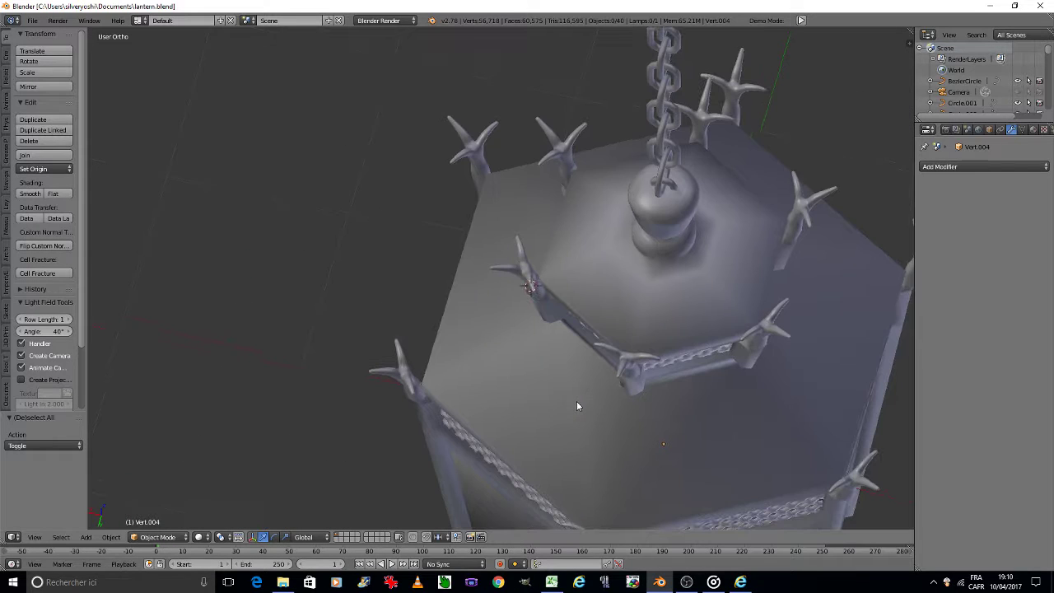
middle_click_drag(577, 405, 576, 405)
scroll(576, 404, "down", 3)
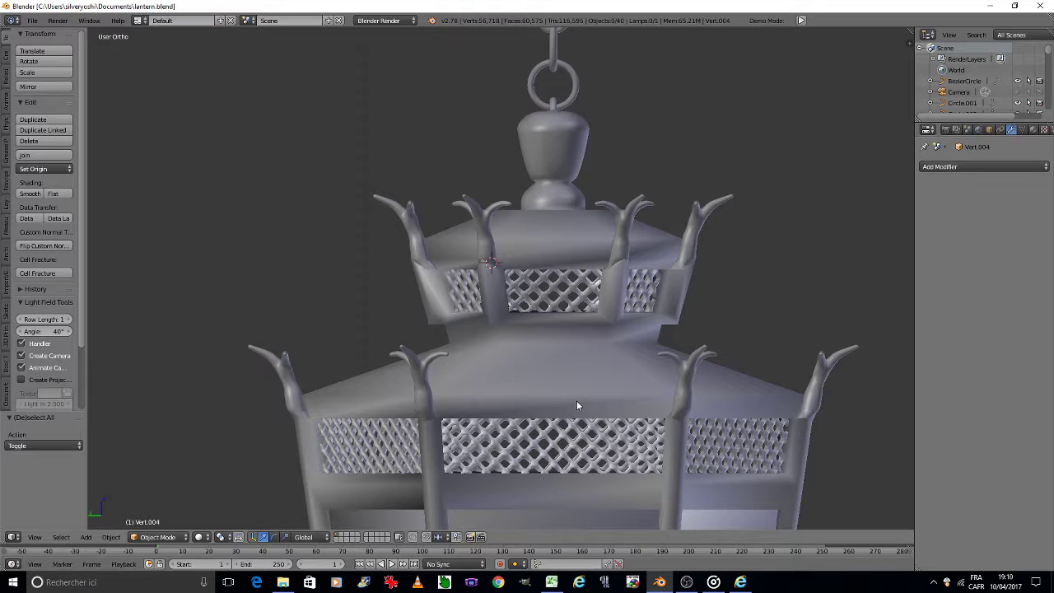
scroll(568, 445, "down", 3)
middle_click_drag(565, 458, 474, 268, "shift")
scroll(473, 267, "up", 1)
scroll(483, 275, "up", 2)
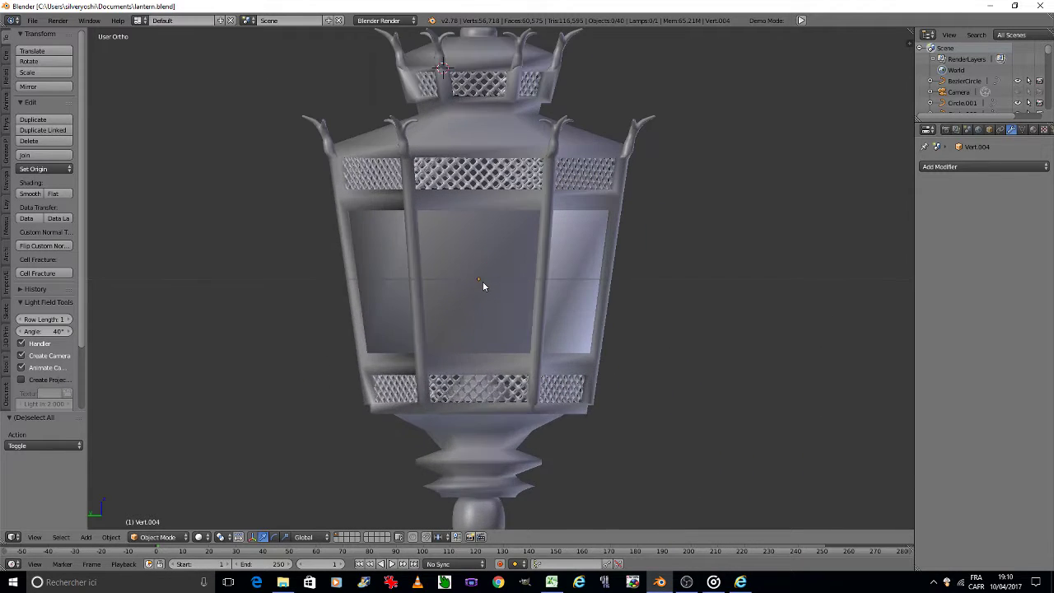
scroll(484, 286, "up", 2)
scroll(483, 287, "up", 1)
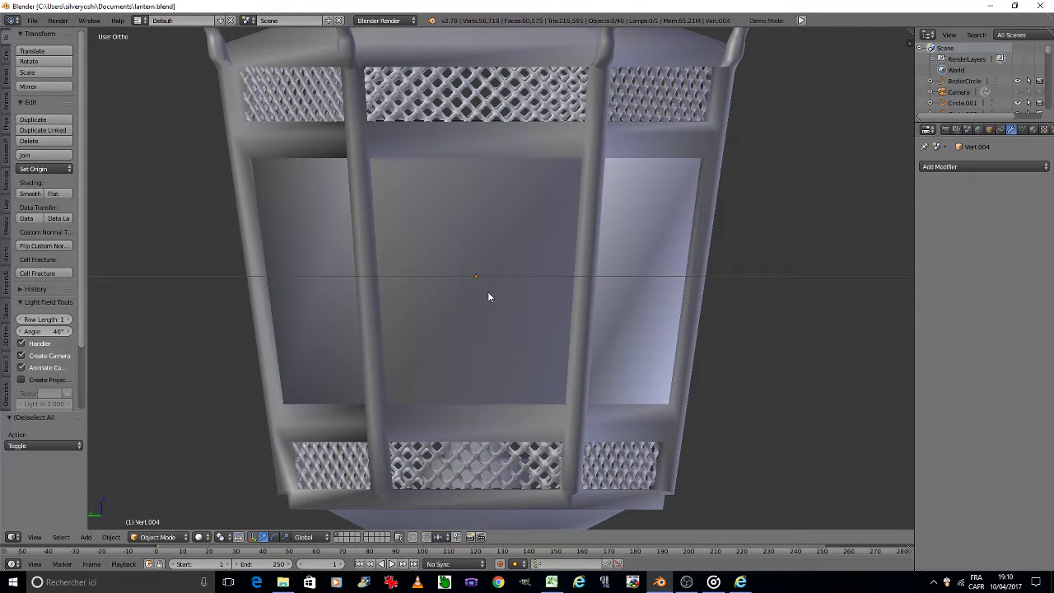
scroll(488, 292, "up", 1)
Save over lantern.blend and bring up the Create tab's primitive list.
key("ctrl+n")
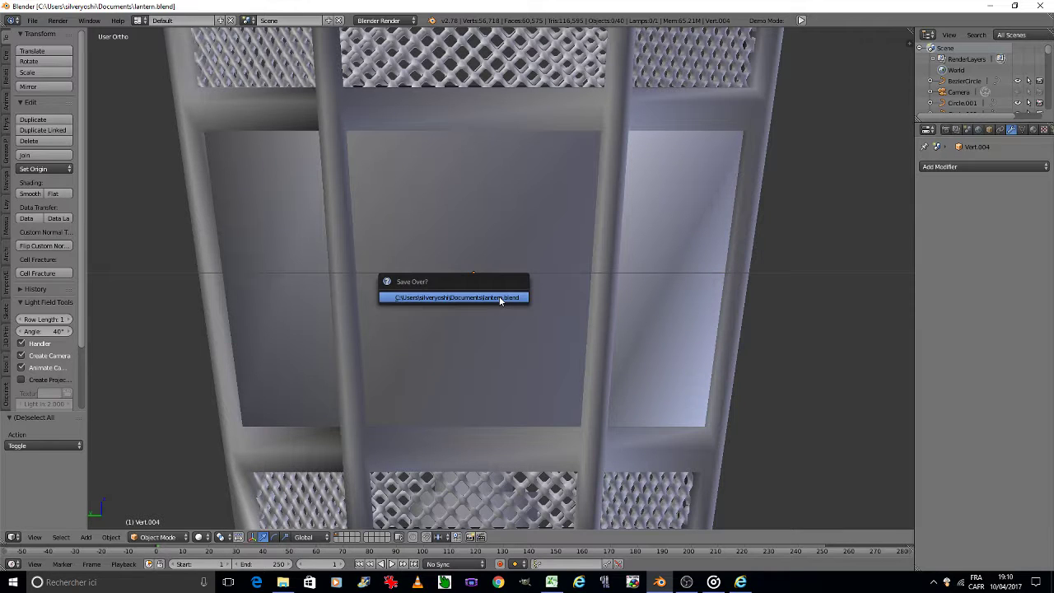
key("Escape")
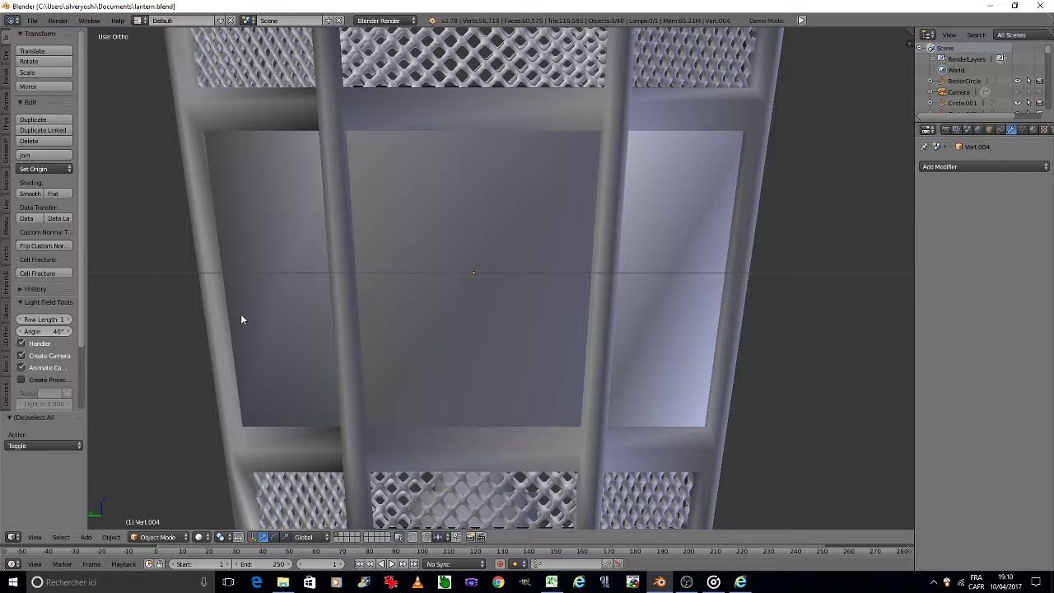
left_click(7, 54)
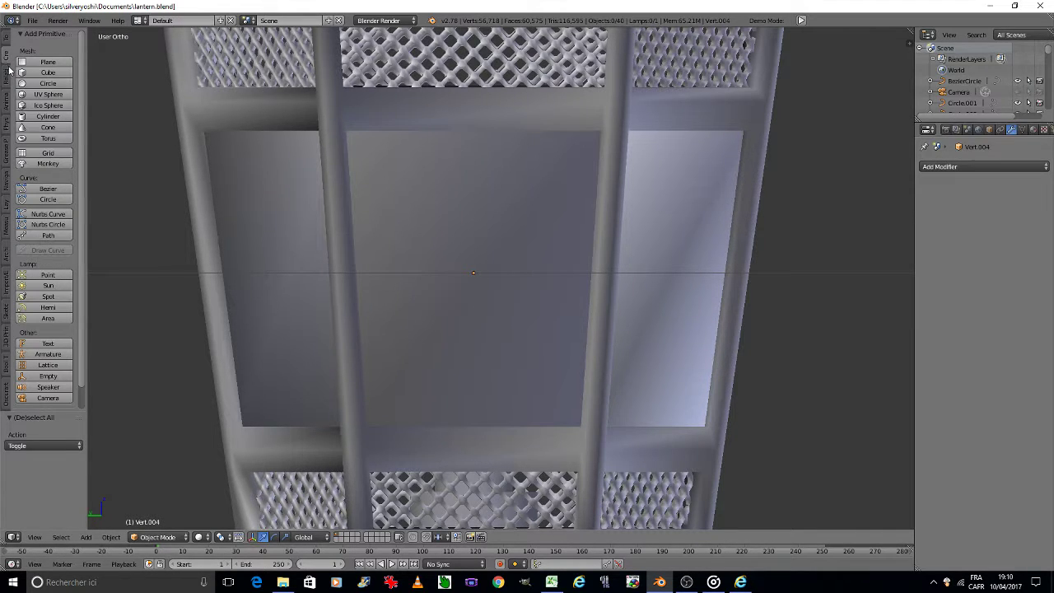
Frame the lantern from directly above and snap the 3D cursor to the world centre.
key("Home")
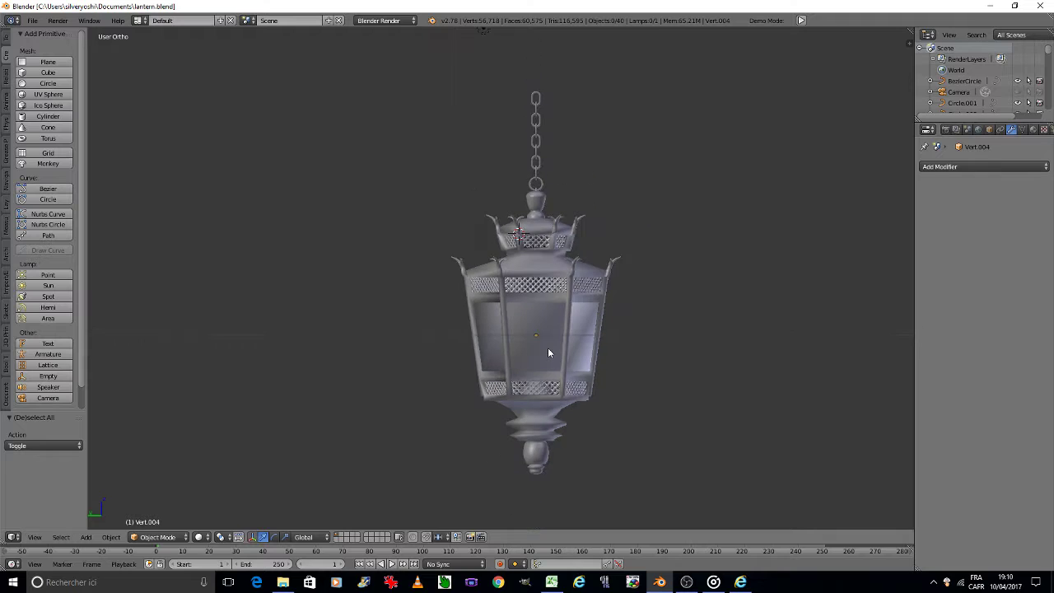
key("KP_8")
key("KP_8")
key("KP_8")
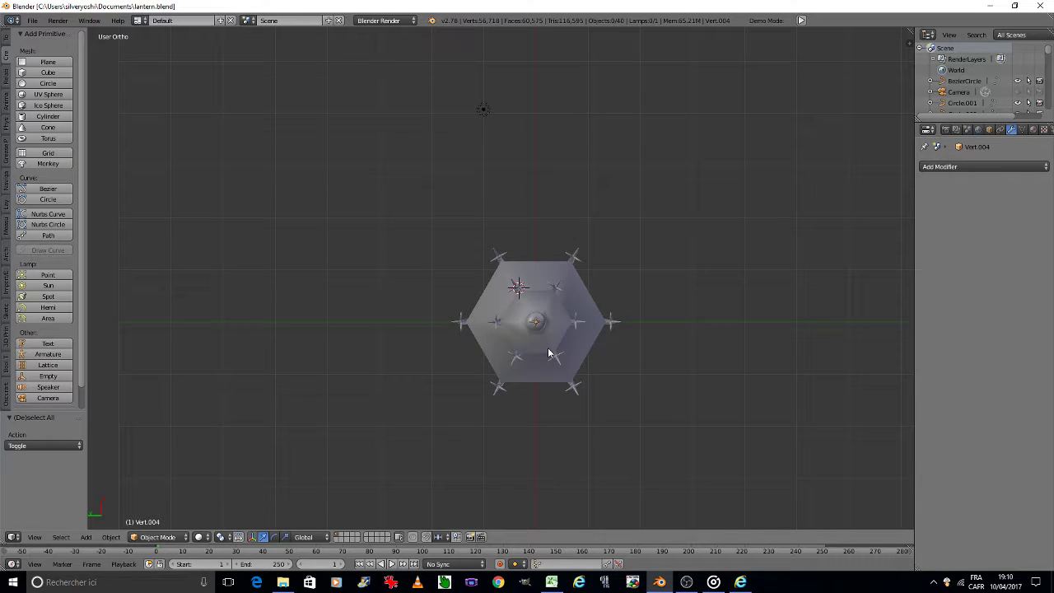
key("shift+s")
left_click(535, 404)
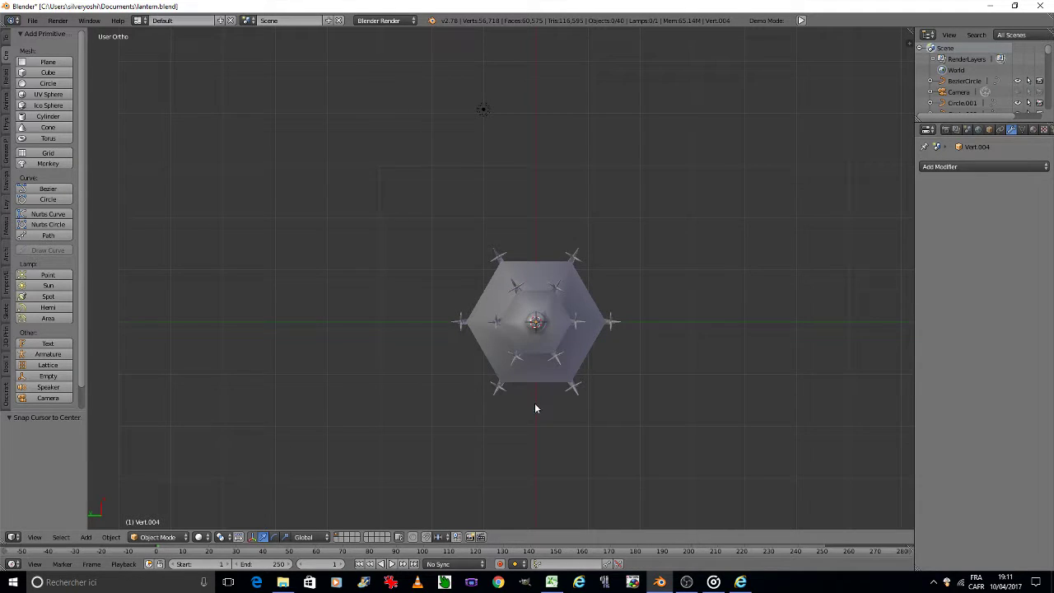
Add a single-vertex mesh, Vert.001, move it −1.632 along X, and enter Edit Mode.
key("space")
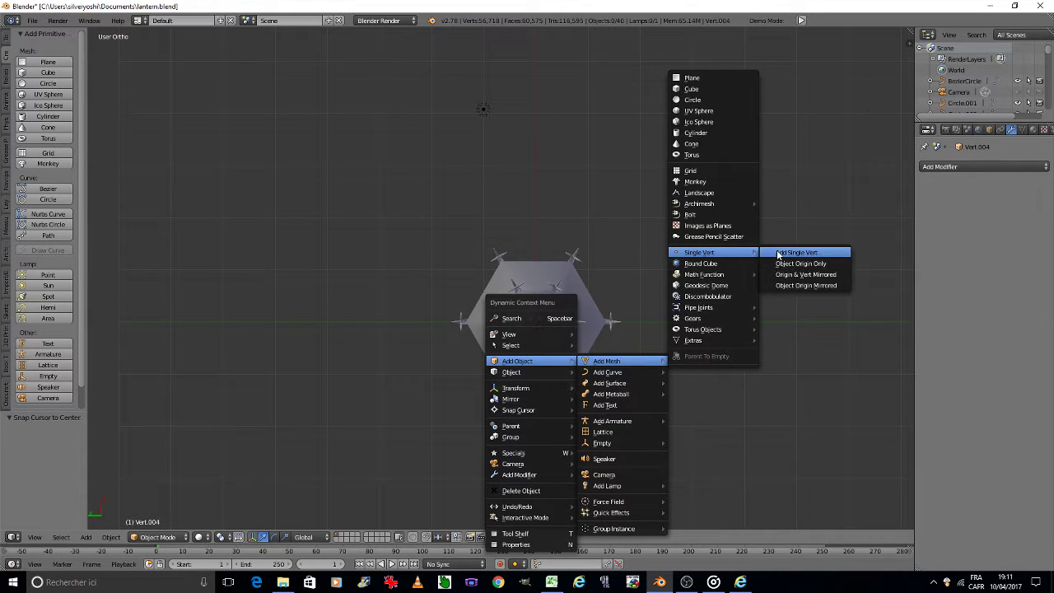
left_click(777, 252)
key("Tab")
left_click(697, 252)
key("g")
key("x")
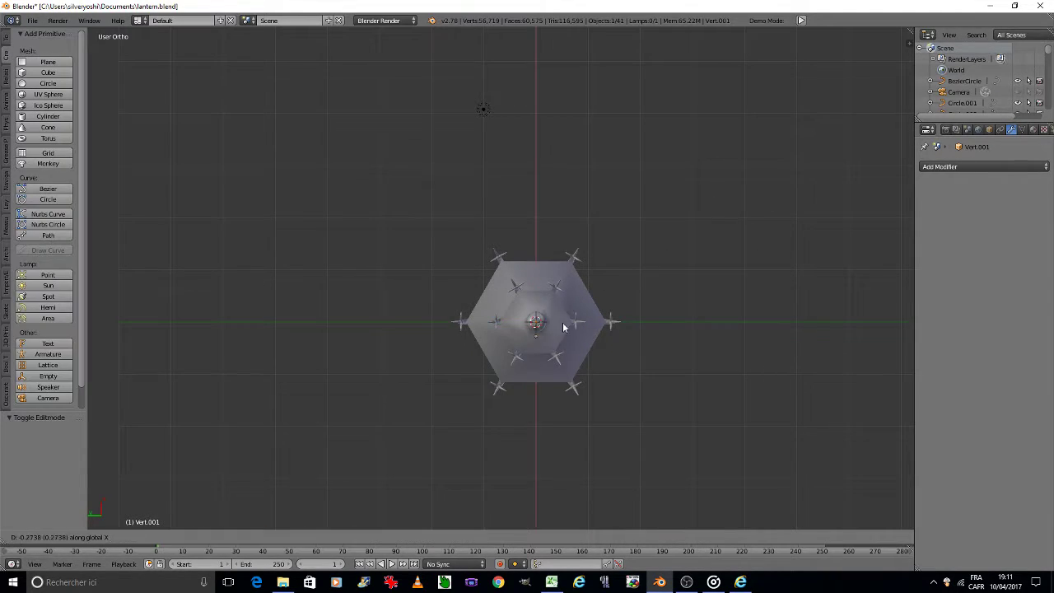
left_click(566, 382)
middle_click_drag(566, 382, 565, 214)
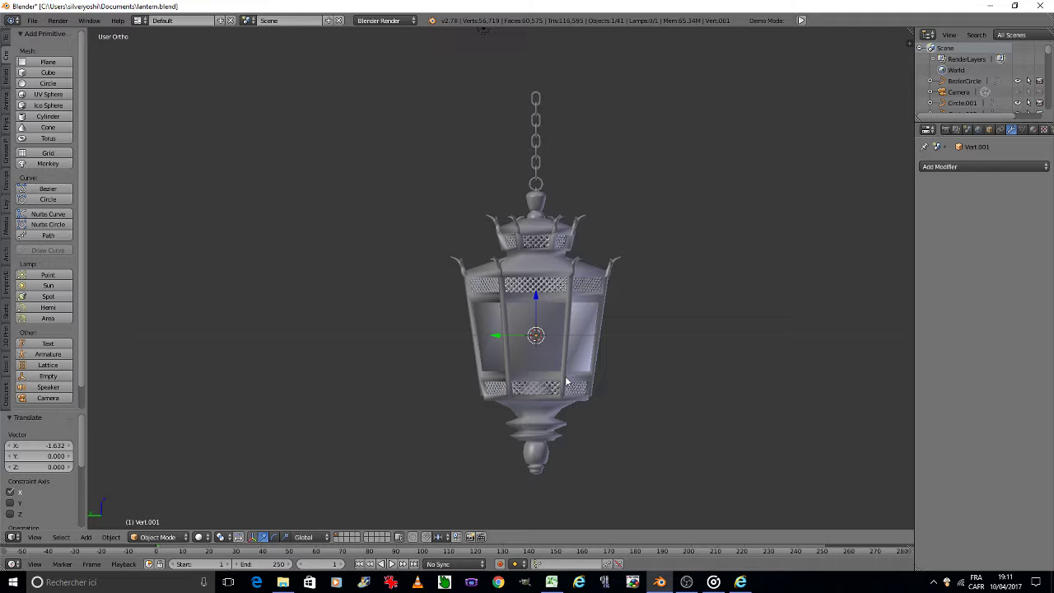
key("Tab")
Start editing Vert.001 and zoom in on the lantern's front glass panel.
left_click(647, 376)
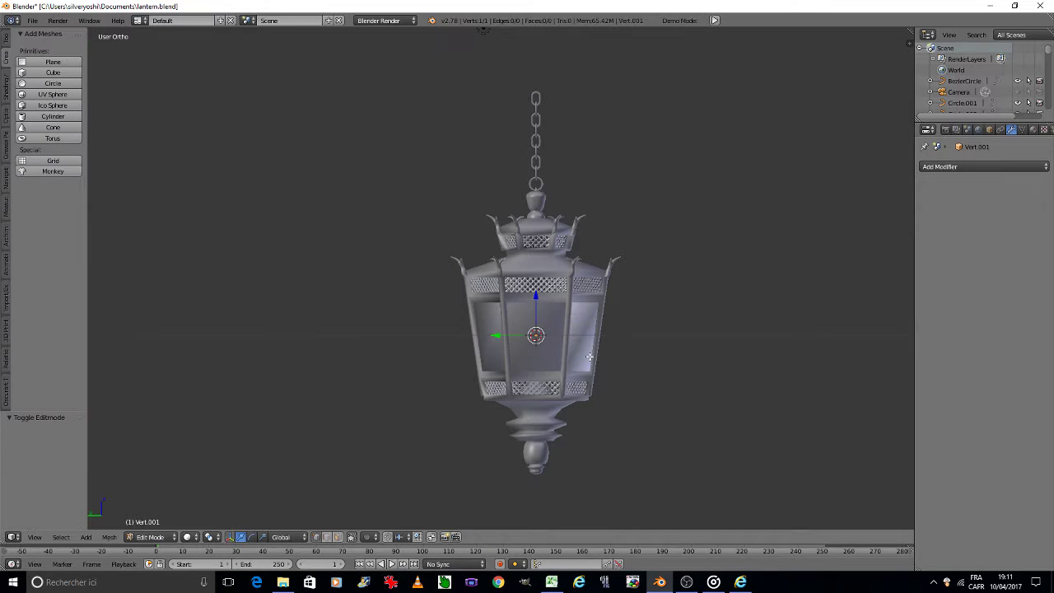
scroll(536, 330, "up", 4)
scroll(534, 334, "up", 3)
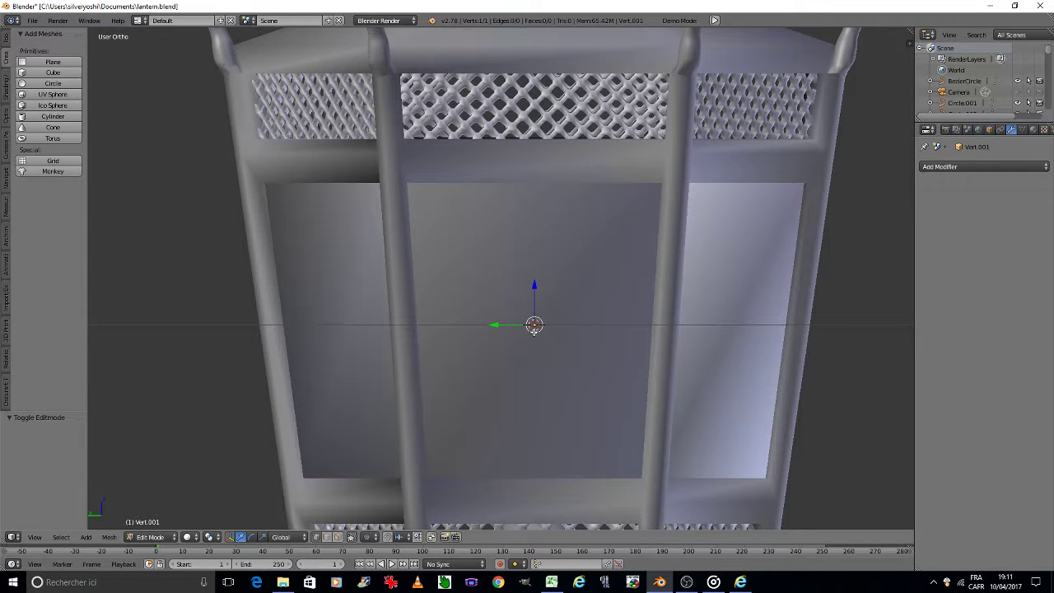
scroll(534, 326, "up", 1)
middle_click_drag(537, 329, 524, 301, "shift")
Extrude nine vertices tracing an arch curve up to a peak and down to the left.
key("e")
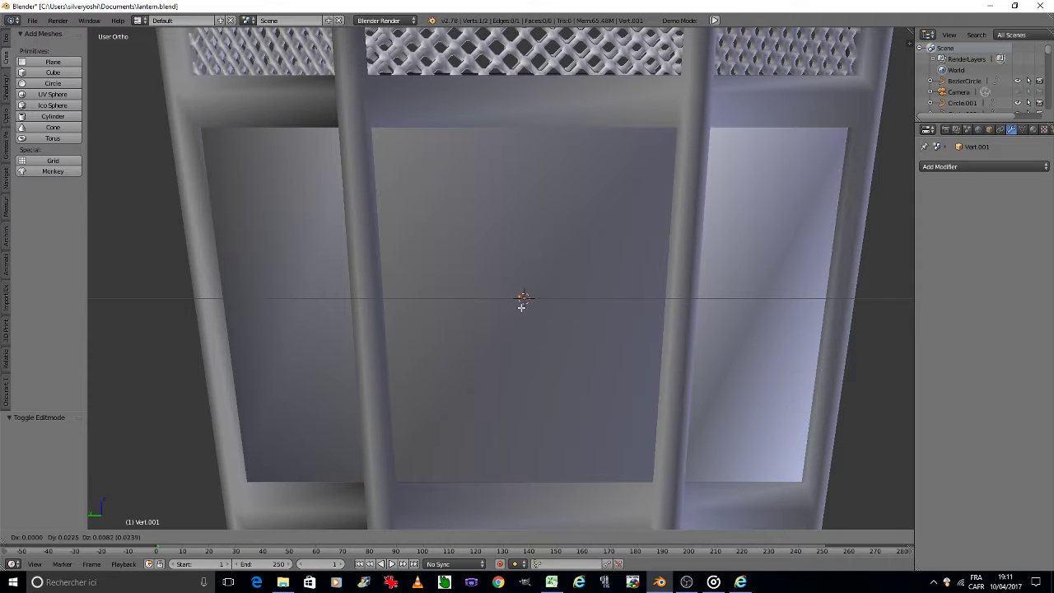
left_click(516, 303)
key("e")
left_click(504, 294)
key("e")
left_click(480, 269)
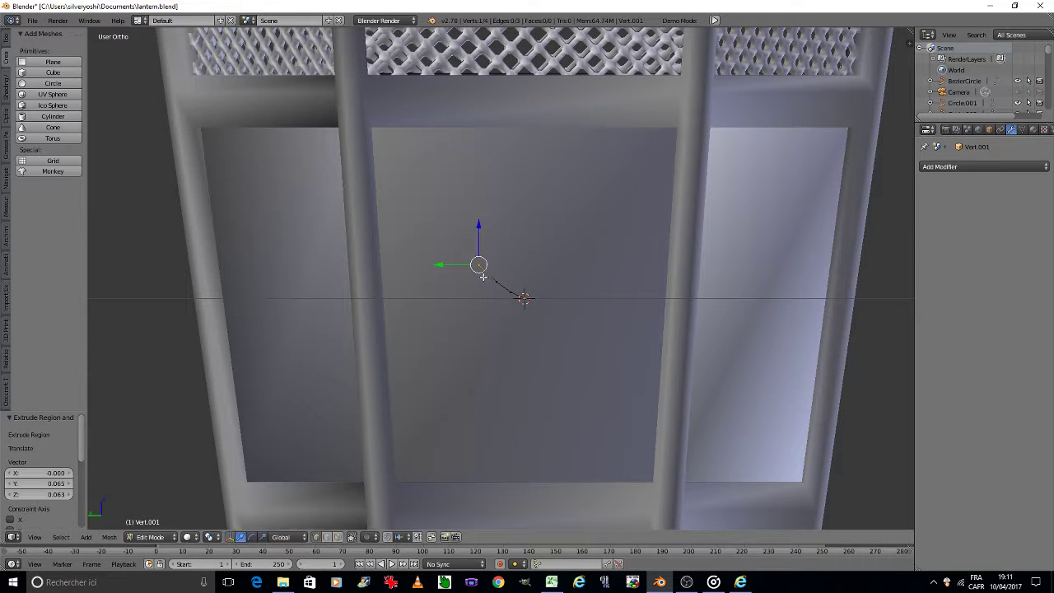
key("e")
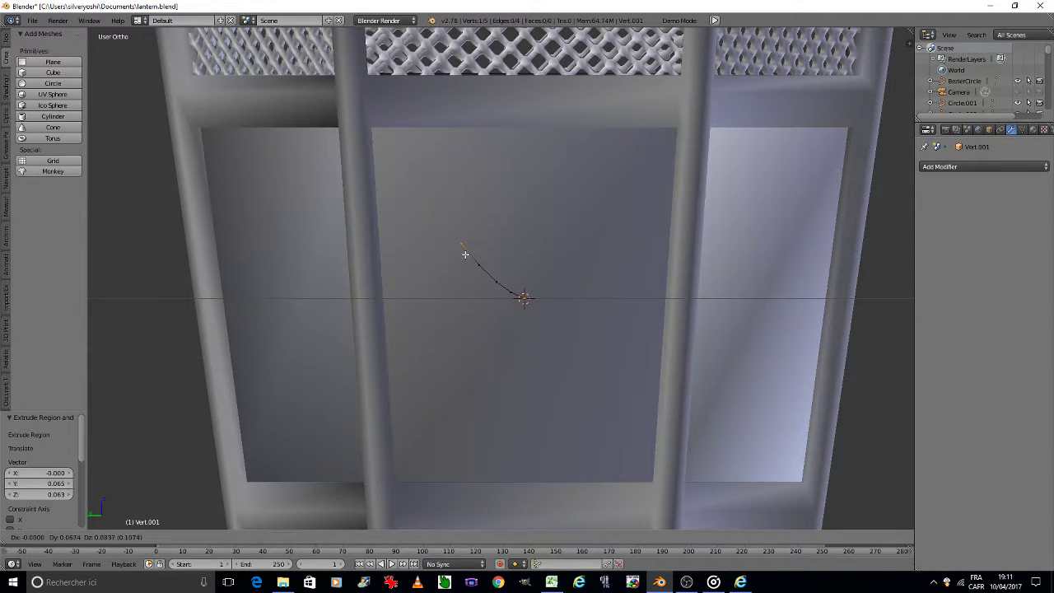
left_click(465, 254)
key("e")
left_click(459, 262)
key("e")
left_click(439, 279)
key("e")
left_click(417, 301)
key("e")
left_click(400, 309)
key("e")
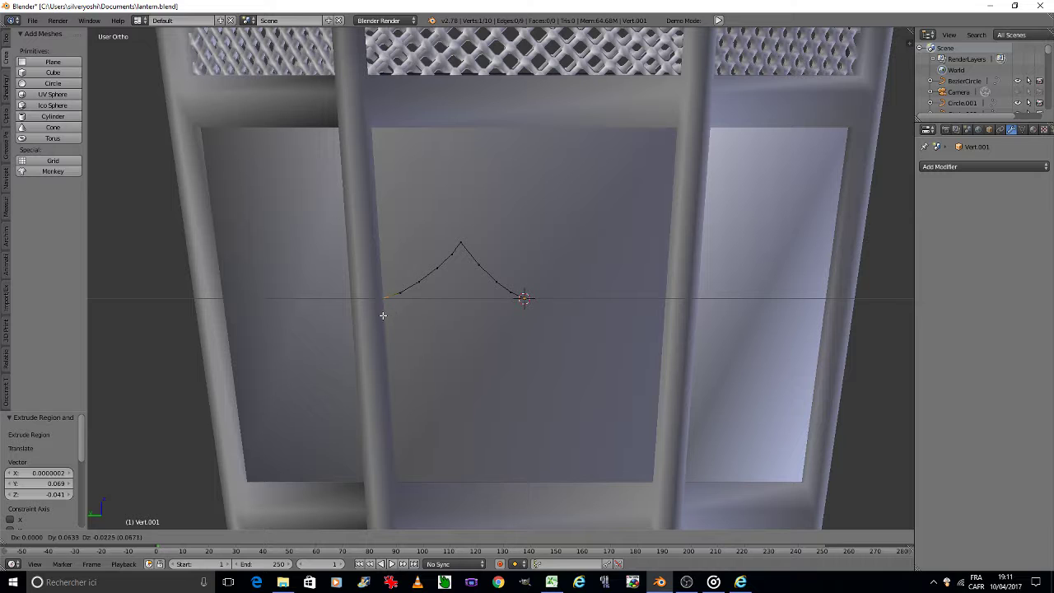
left_click(383, 316)
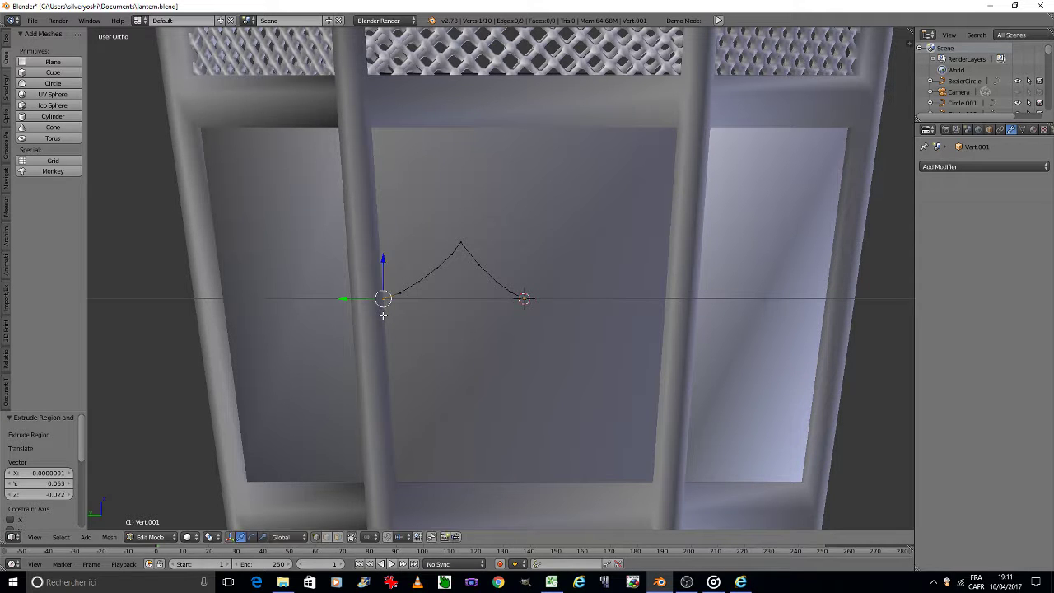
Apply rotation and scale to the curve object, then return to Edit Mode.
key("a")
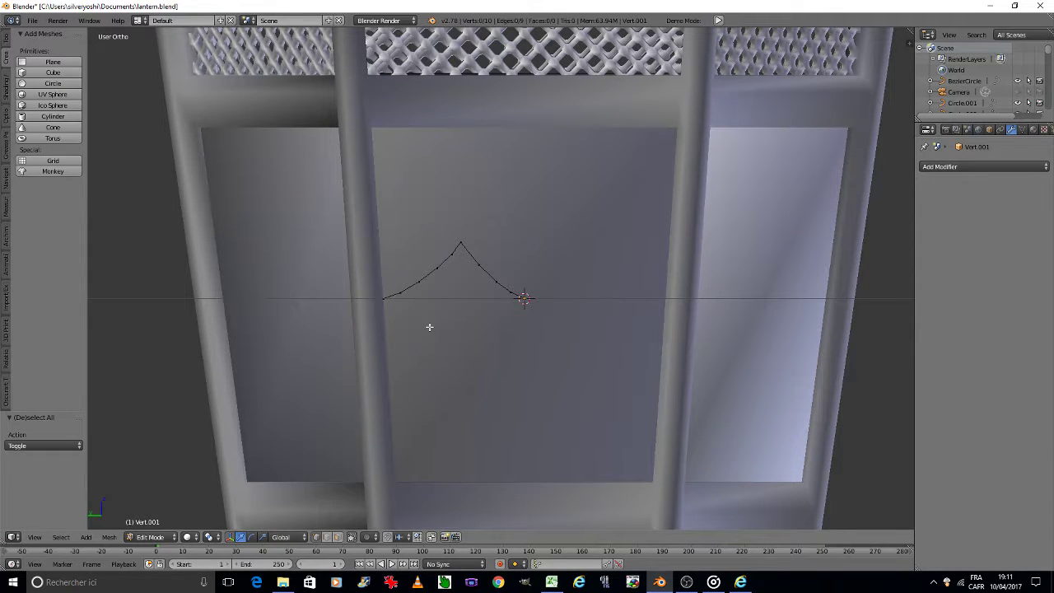
key("Tab")
left_click(352, 329)
key("ctrl+a")
left_click(345, 365)
key("Tab")
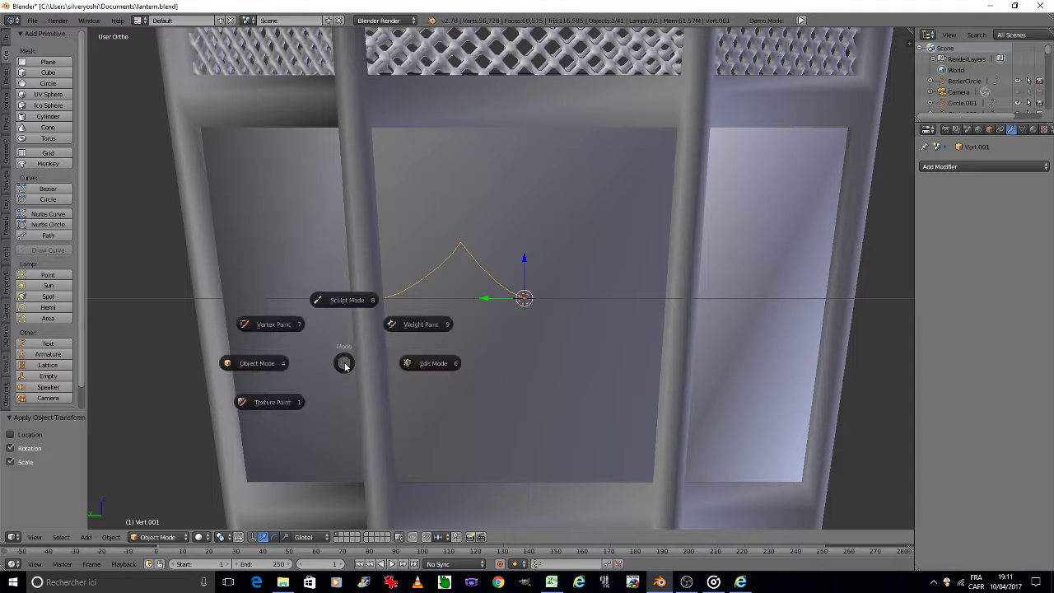
left_click(406, 362)
Symmetrize the whole arch +Z to −Z into a diamond outline.
key("a")
left_click(112, 537)
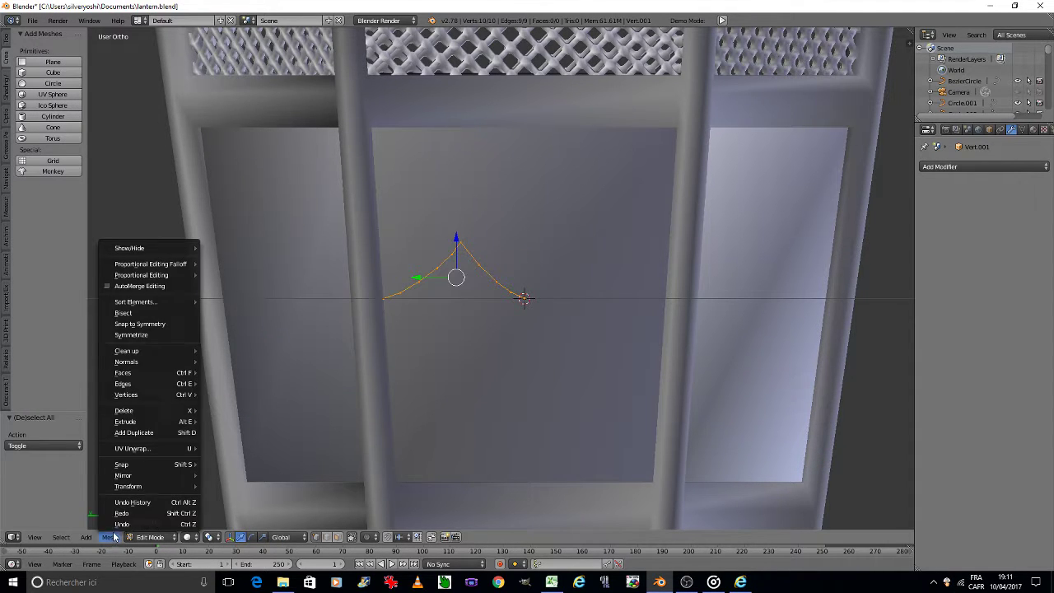
left_click(153, 334)
left_click(63, 445)
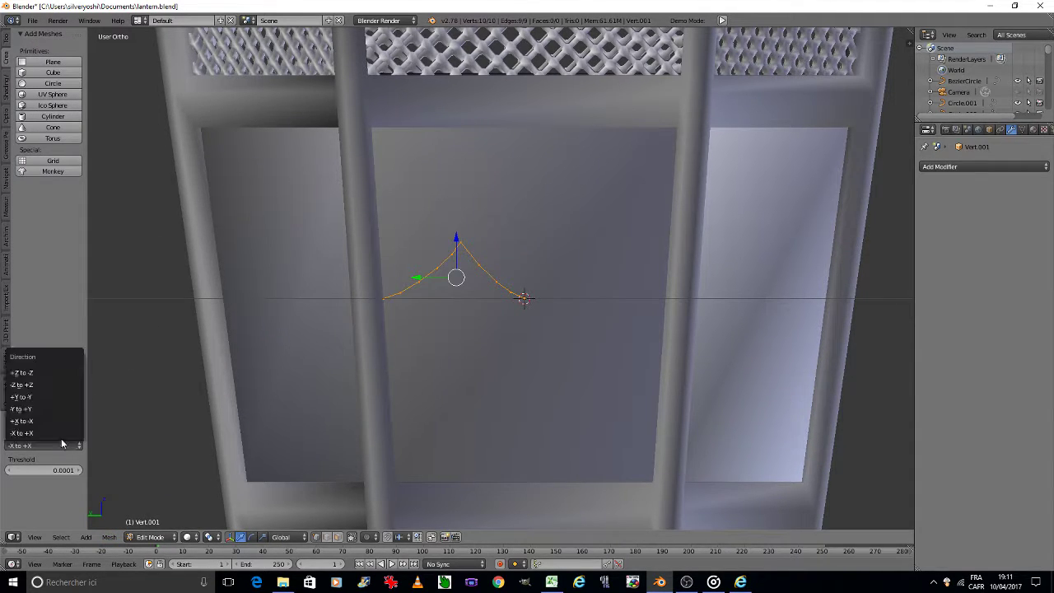
left_click(53, 372)
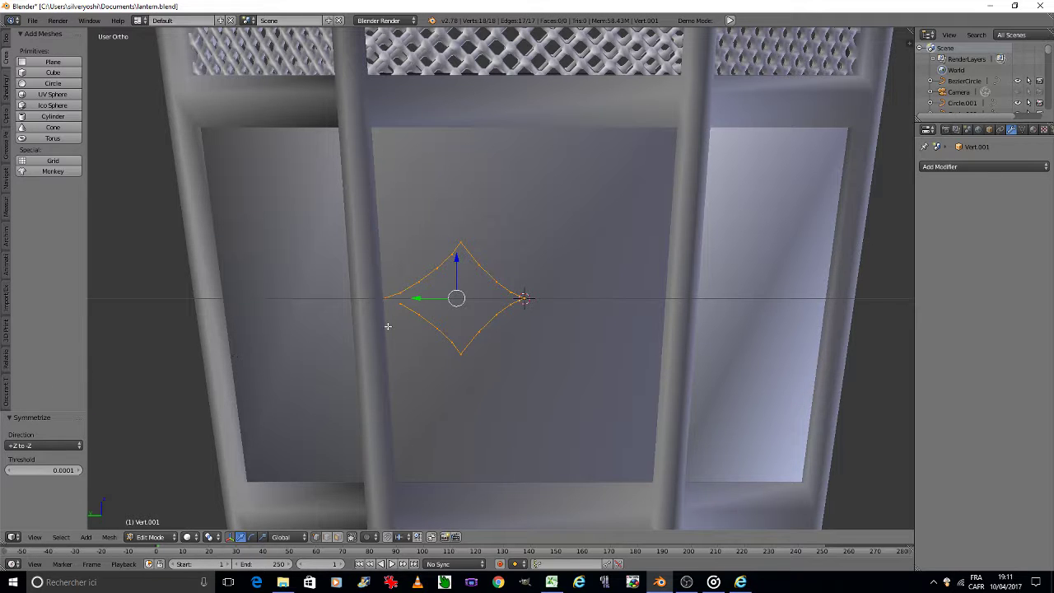
Close the diamond by joining its open ends with an edge at the left tip.
scroll(396, 309, "up", 1)
scroll(395, 309, "up", 1)
right_click(394, 299)
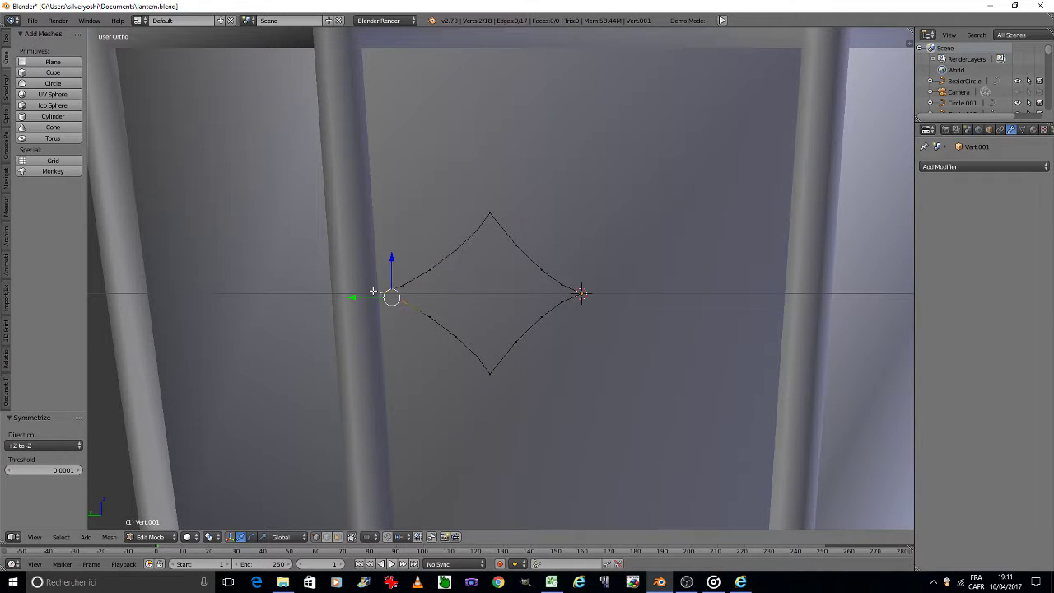
key("f")
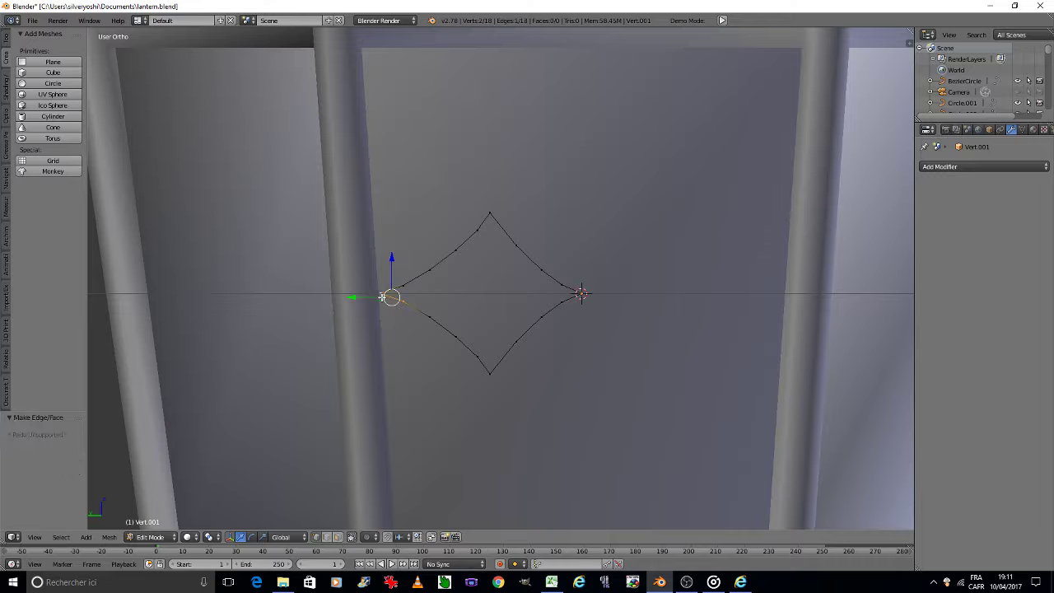
Symmetrize the complete diamond +Y to −Y into a second touching diamond.
key("a")
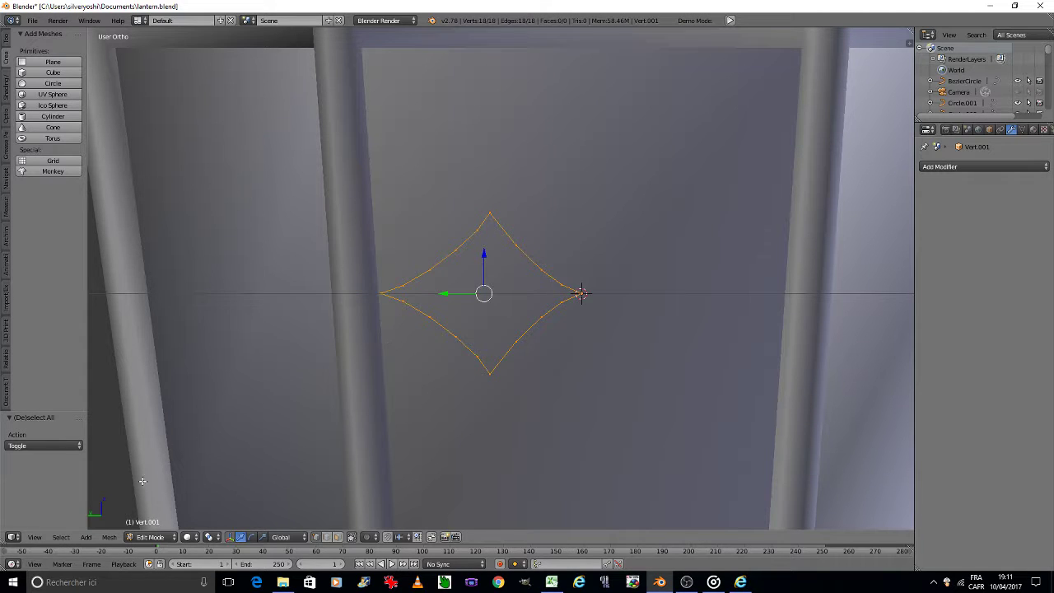
left_click(114, 539)
left_click(154, 333)
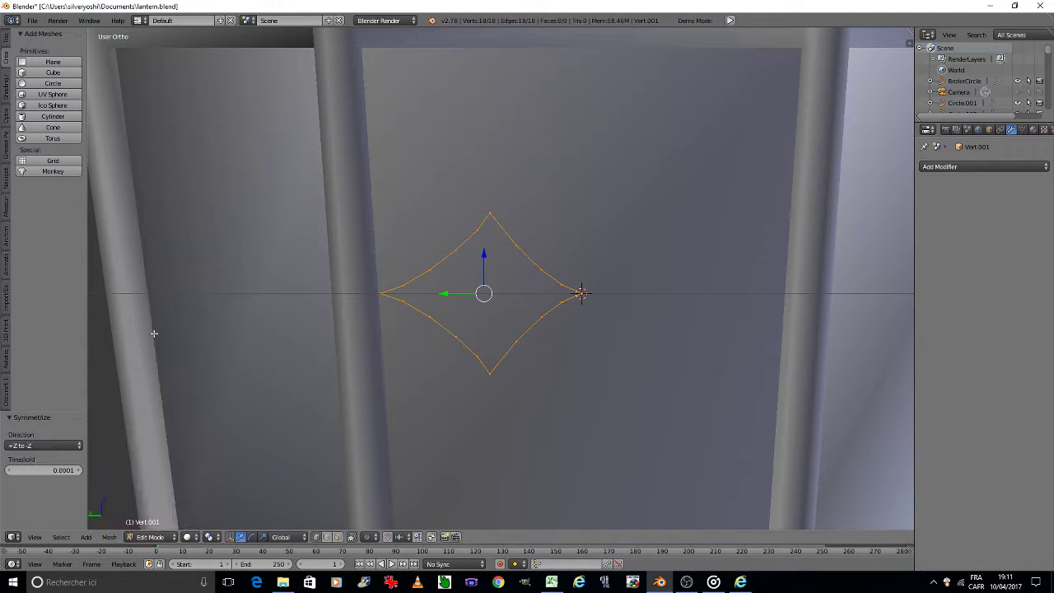
left_click(43, 445)
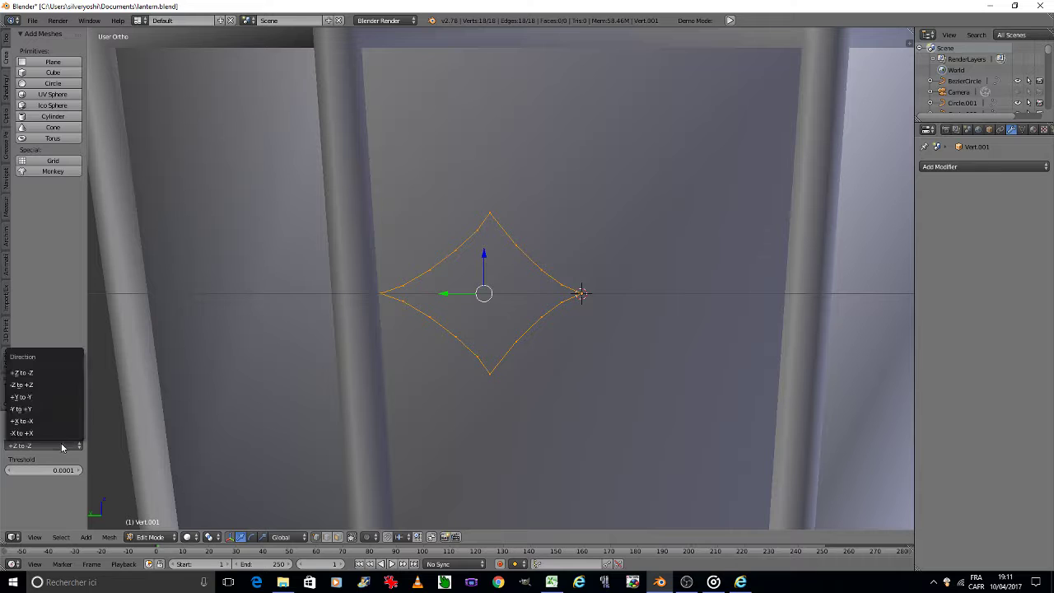
left_click(52, 395)
Save over the lantern file and bring the forum reference photo back into view.
key("ctrl+s")
left_click(627, 373)
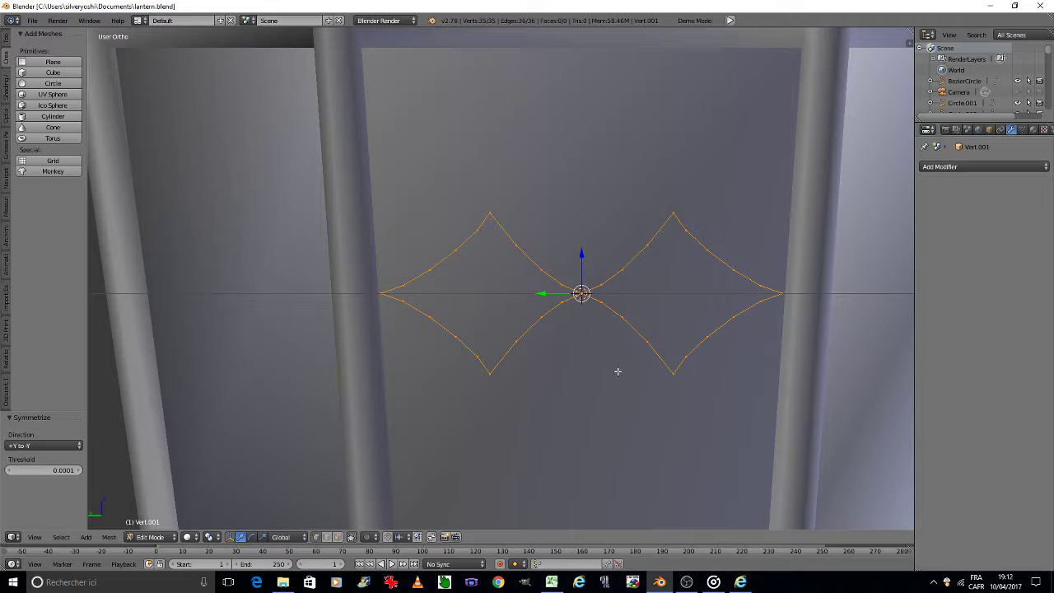
left_click(658, 582)
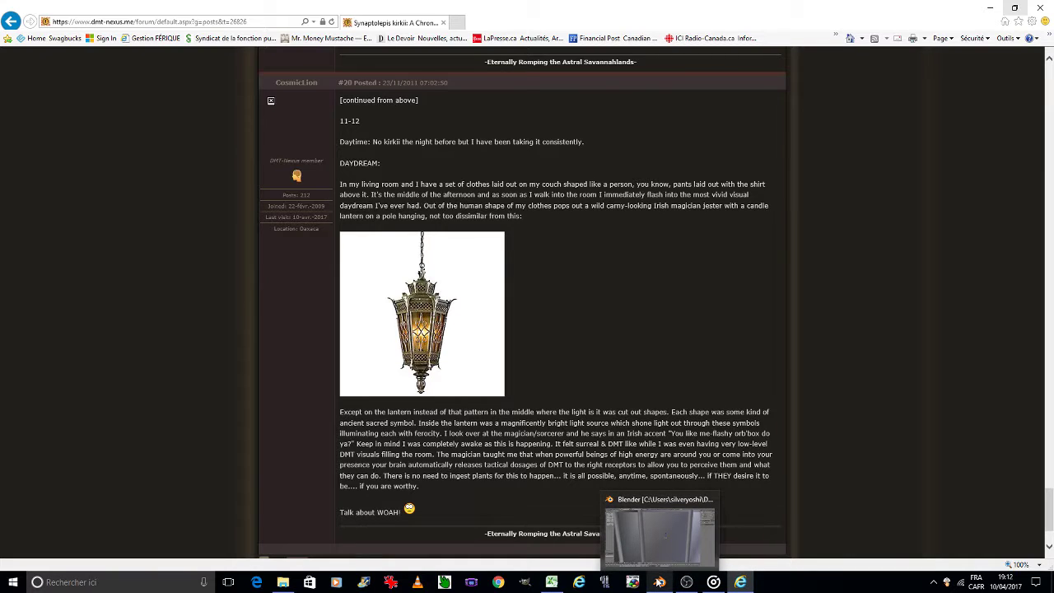
Raise the diamond pair higher along the Z axis in Object Mode.
left_click(659, 582)
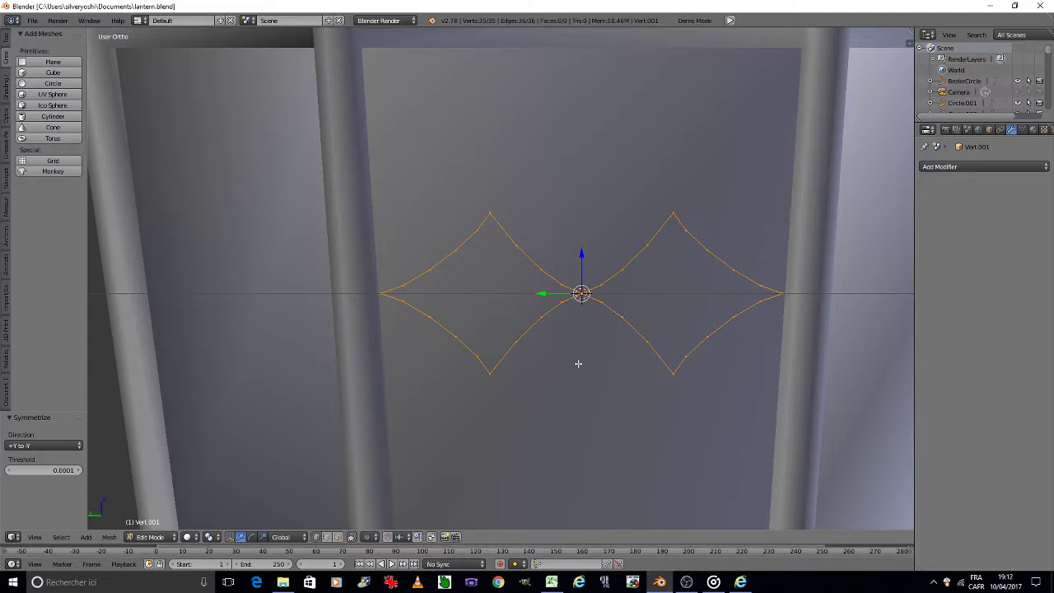
middle_click_drag(490, 245, 460, 387, "shift")
scroll(491, 378, "down", 3)
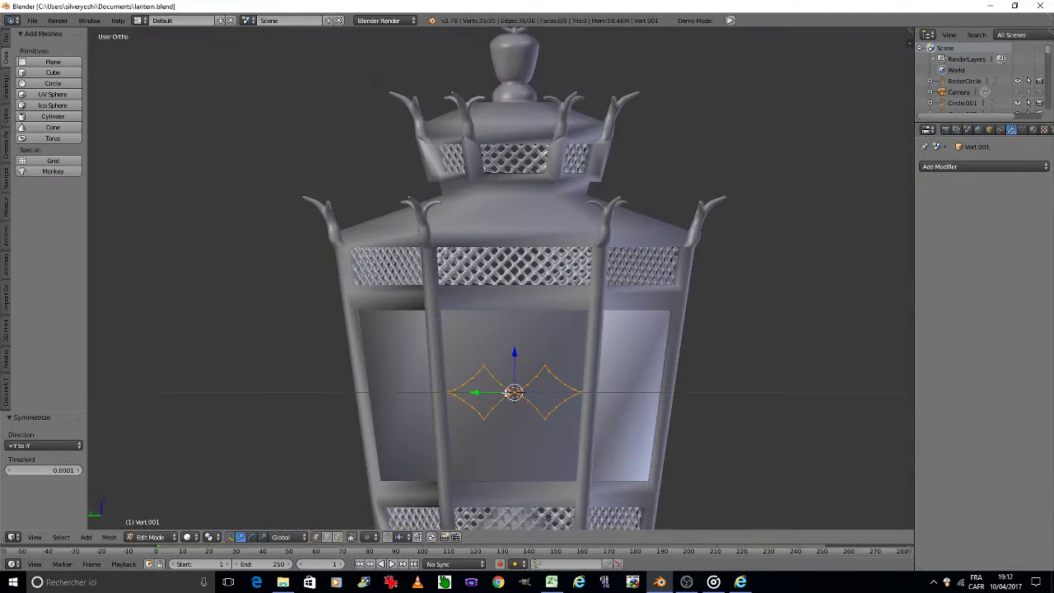
scroll(499, 306, "up", 1)
scroll(499, 306, "up", 1)
scroll(500, 307, "up", 1)
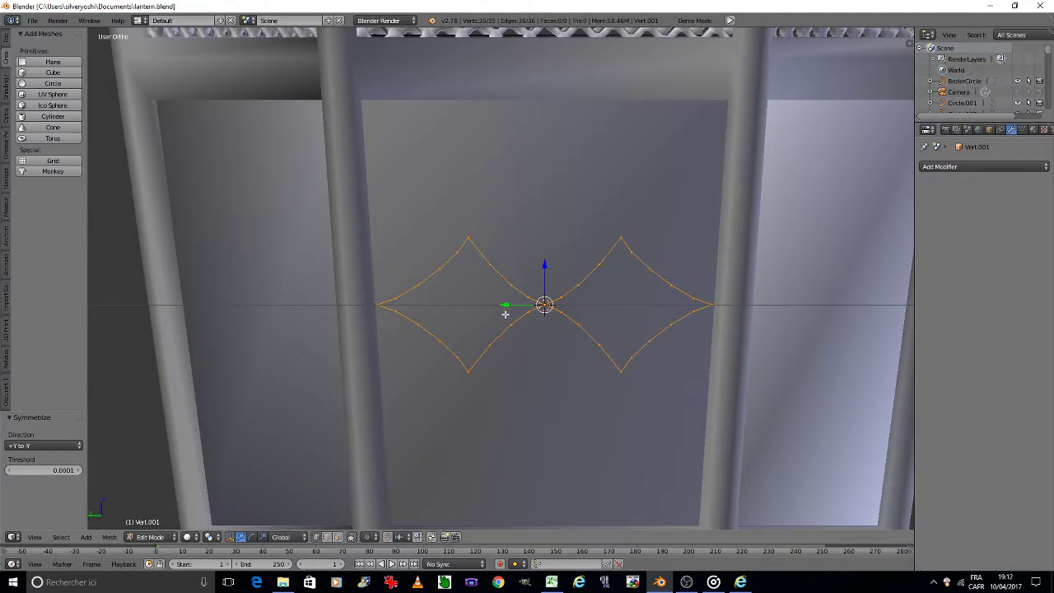
key("Tab")
key("g")
key("z")
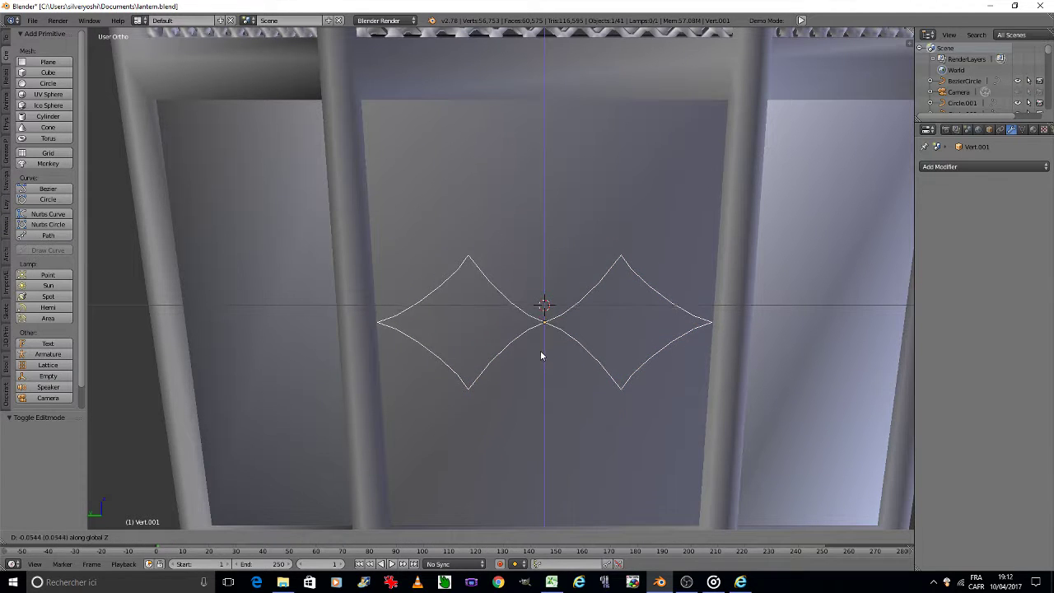
left_click(539, 362)
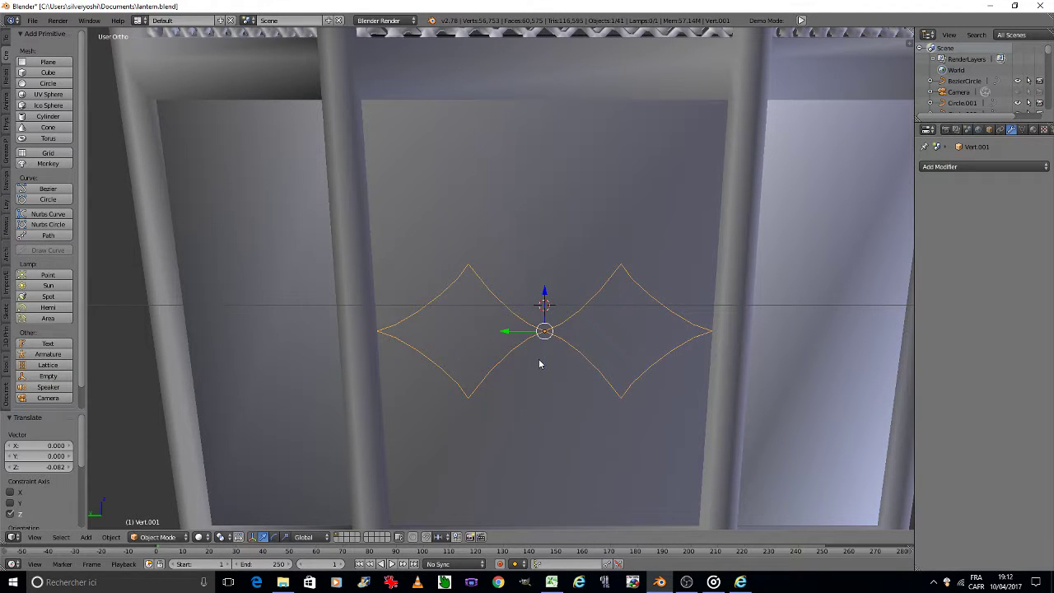
Extrude a tall vertical stem of five vertices up from the left diamond's top tip.
key("Tab")
left_click(590, 362)
right_click(468, 265)
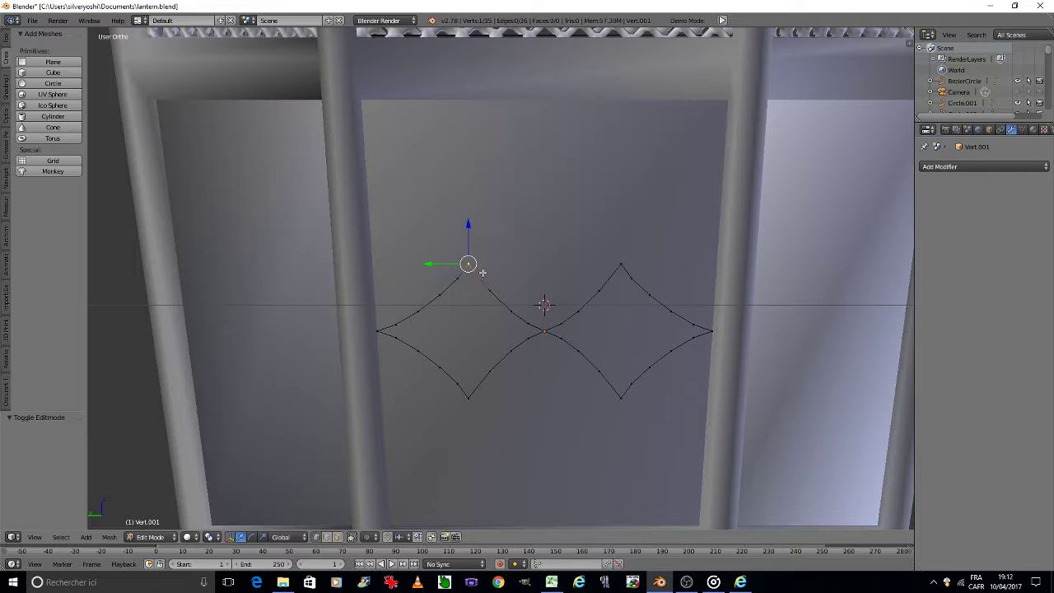
key("e")
left_click(495, 240)
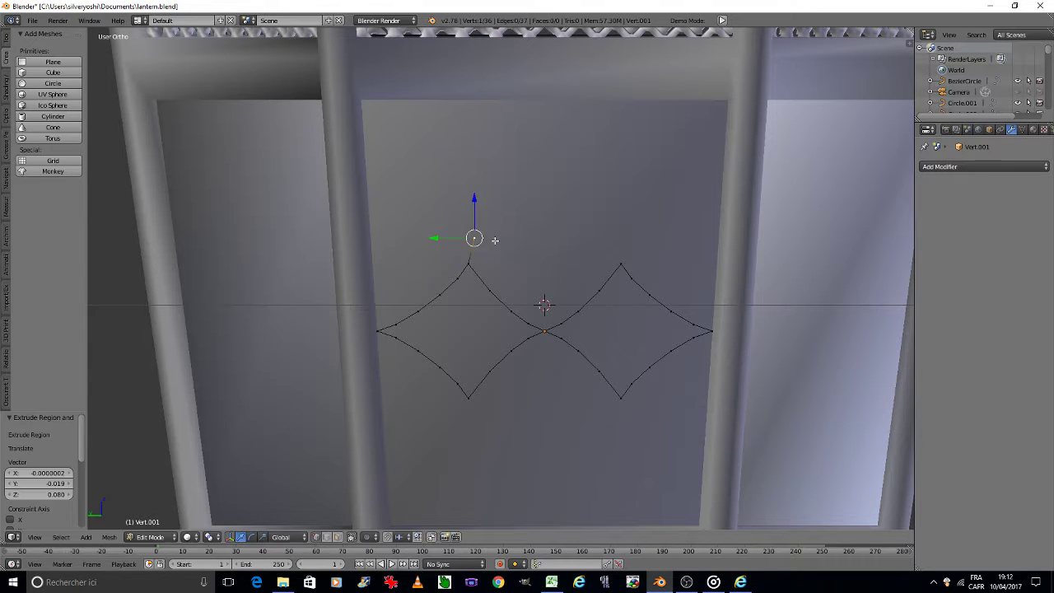
key("e")
left_click(496, 212)
key("e")
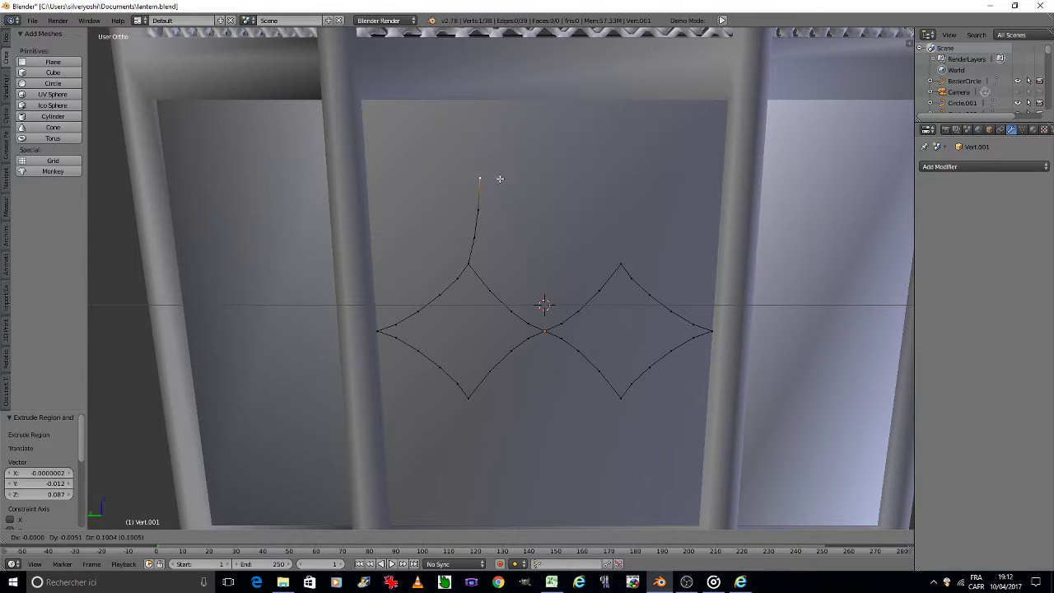
left_click(500, 178)
key("e")
left_click(508, 124)
key("e")
left_click(507, 88)
After checking the reference image, extrude a curl from partway up the stem, then undo its last vertices.
left_click(741, 582)
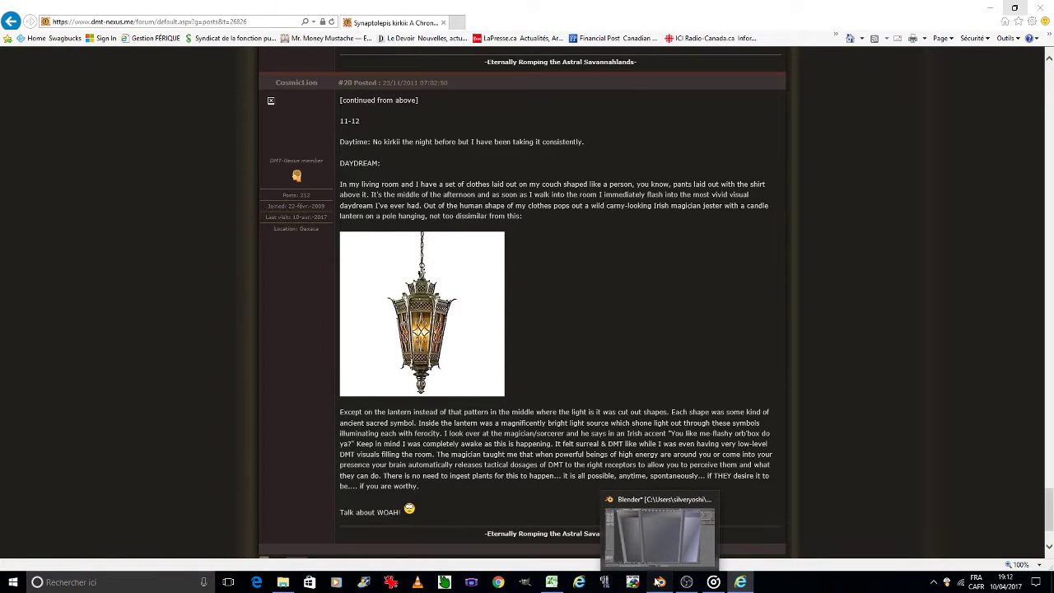
left_click(659, 582)
scroll(460, 255, "up", 2)
right_click(487, 190)
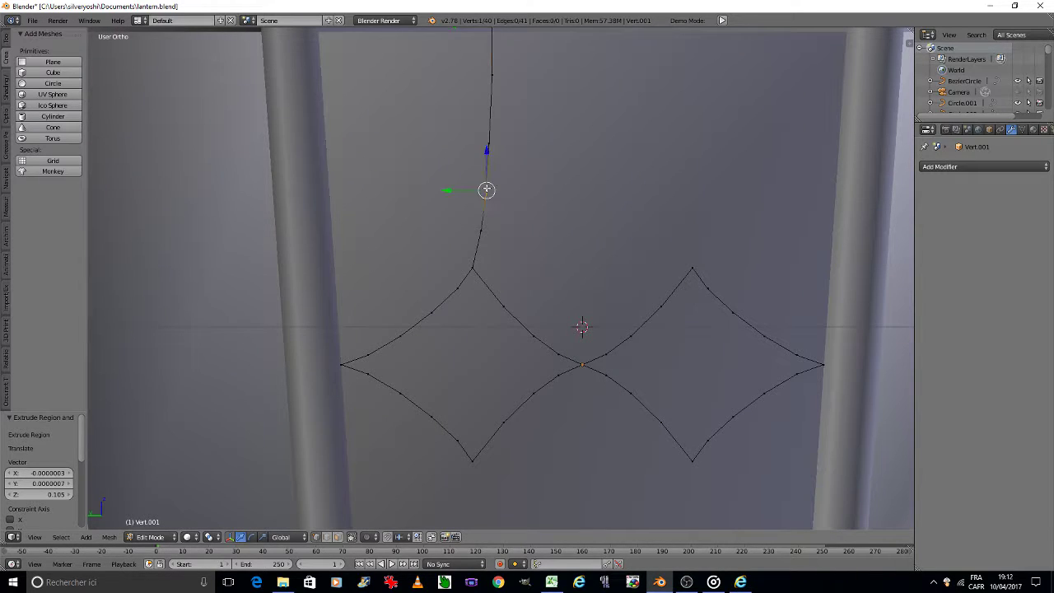
key("e")
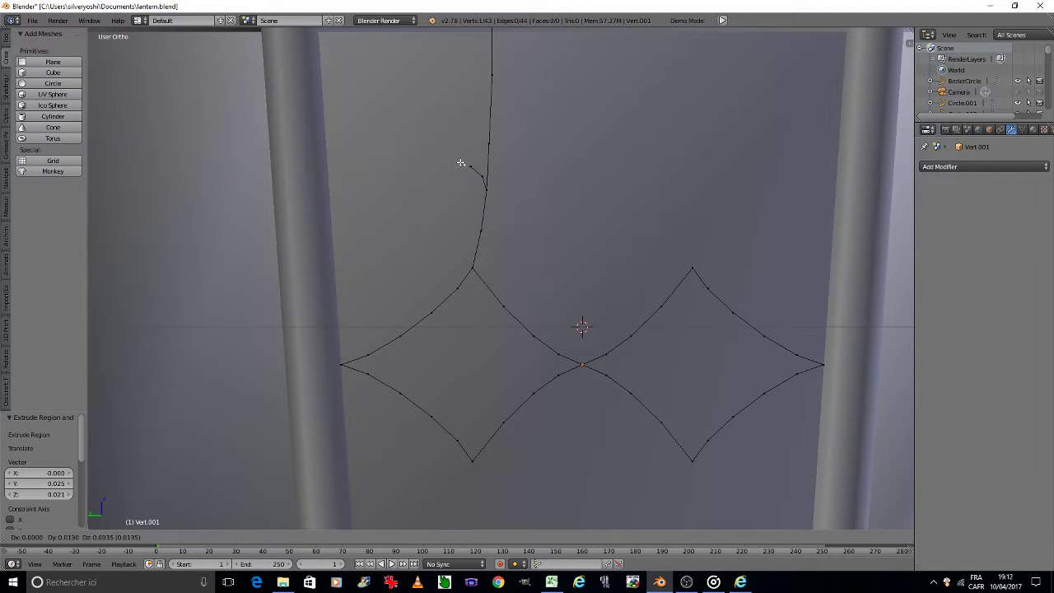
left_click(440, 165)
key("e")
left_click(428, 176)
key("e")
left_click(424, 211)
key("e")
left_click(425, 229)
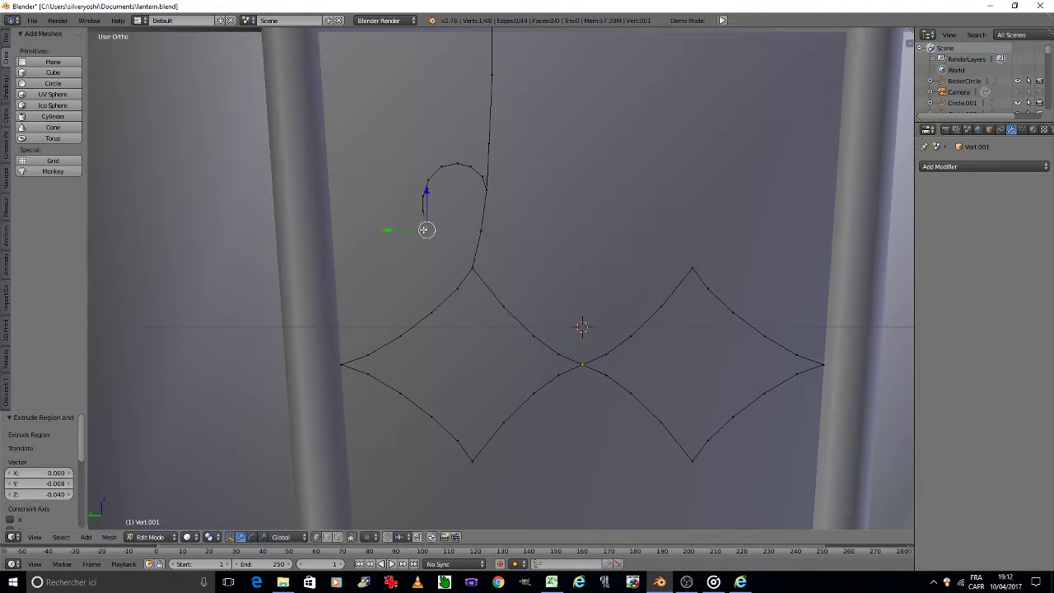
key("e")
left_click(432, 243)
key("e")
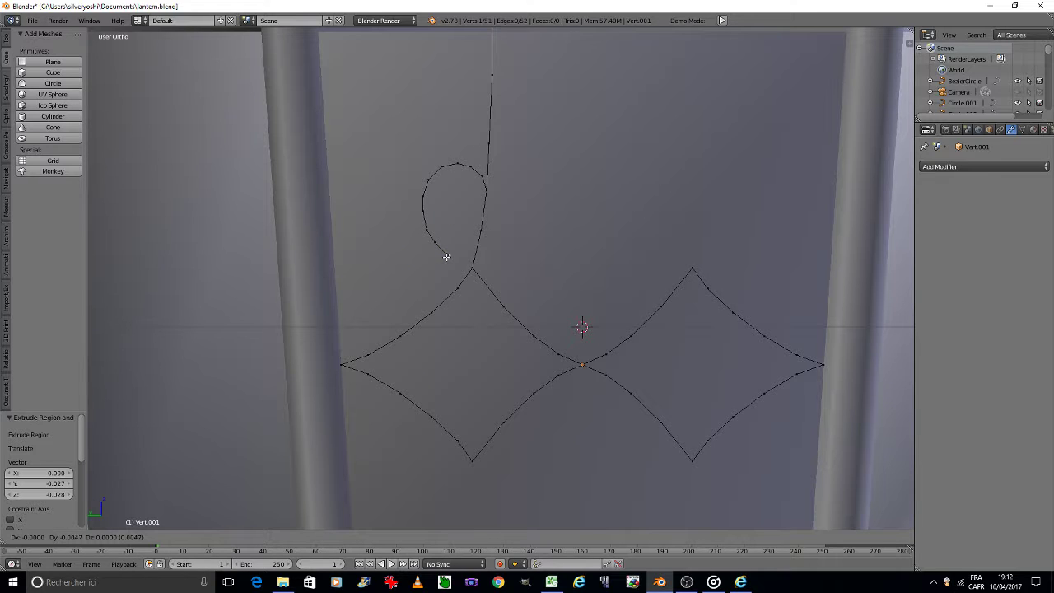
left_click(447, 258)
key("e")
left_click(459, 263)
key("e")
right_click(470, 267)
key("ctrl+z")
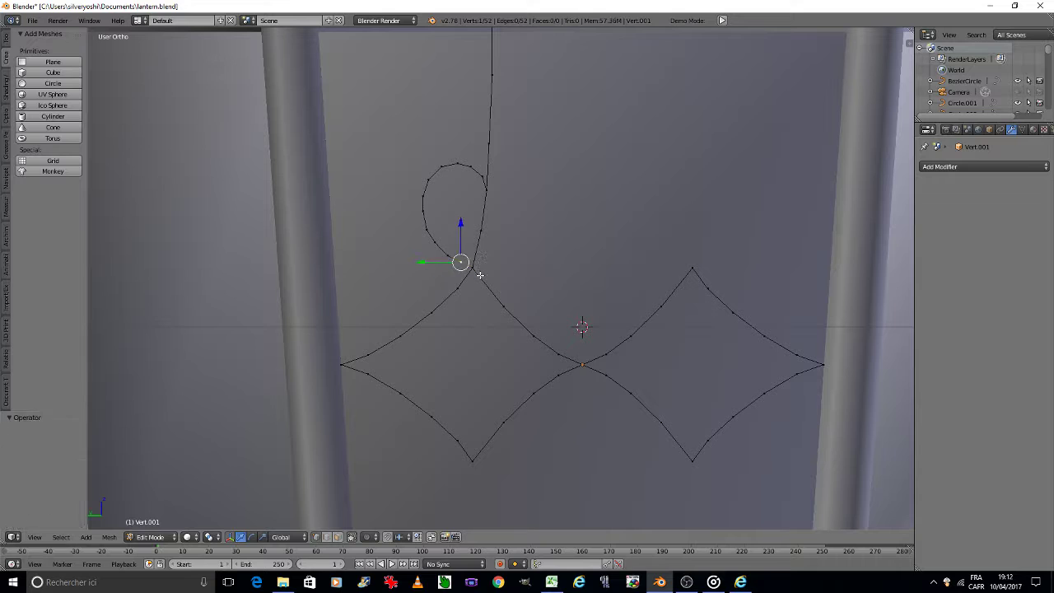
key("ctrl+z")
key("ctrl+z")
key("ctrl+z")
key("ctrl+z")
key("ctrl+z")
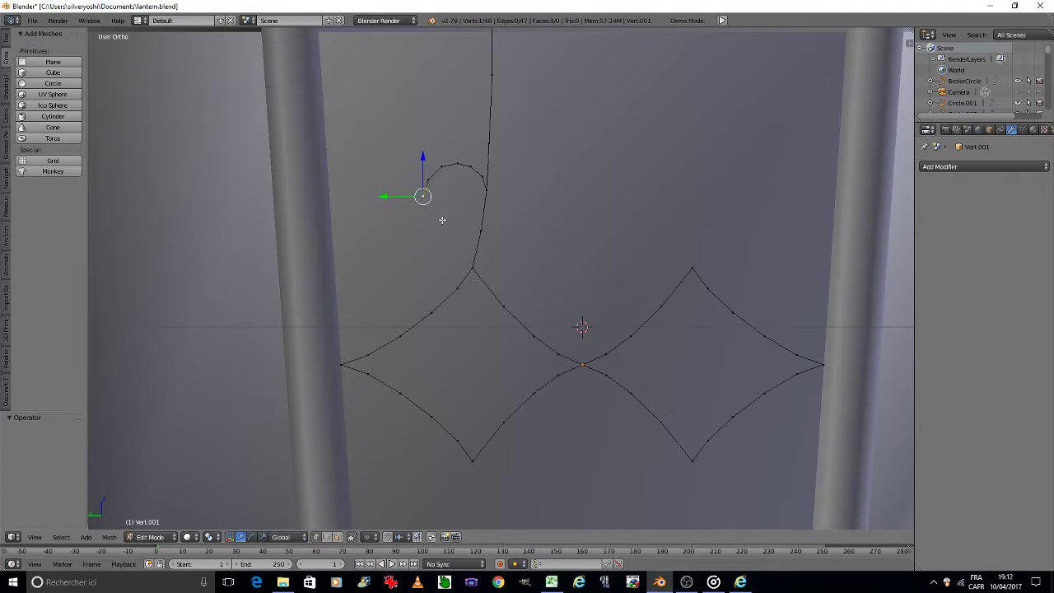
scroll(443, 220, "up", 1)
key("ctrl+z")
Reposition the curl's end and extrude it curving outward and down.
key("g")
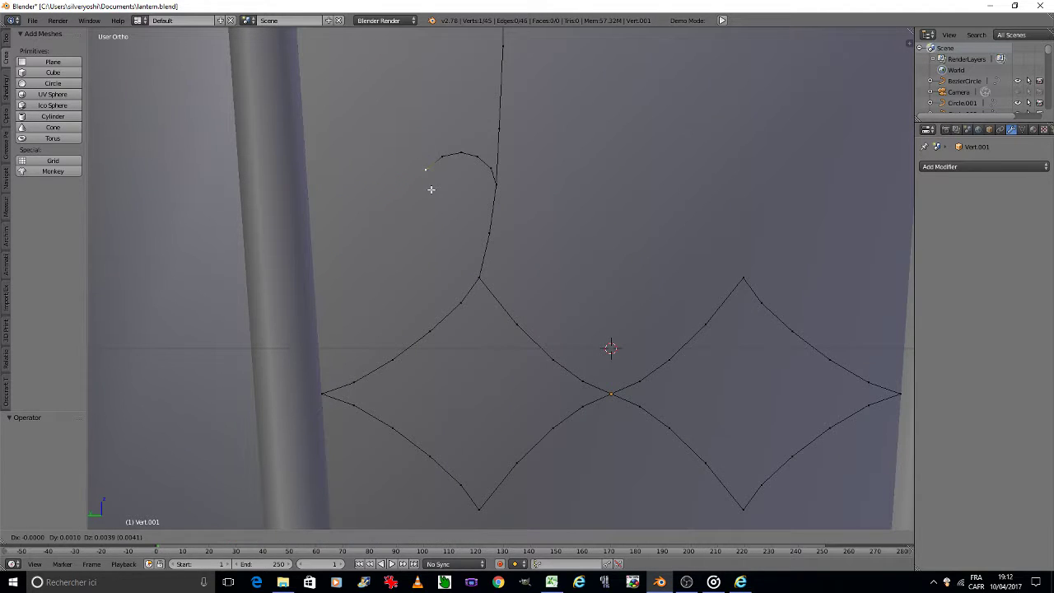
left_click(434, 185)
key("e")
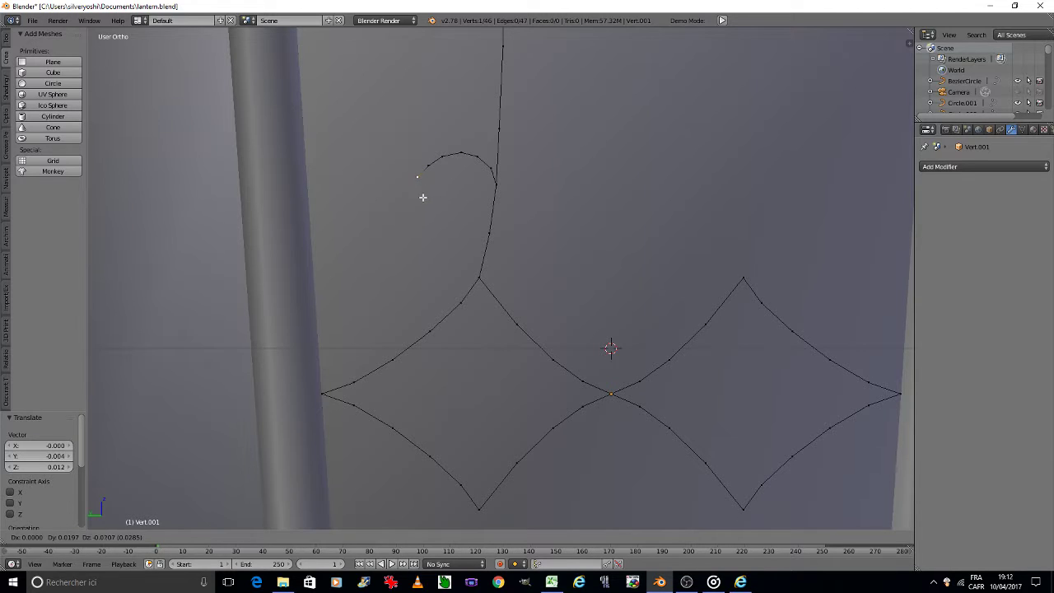
left_click(422, 197)
key("e")
left_click(416, 214)
key("e")
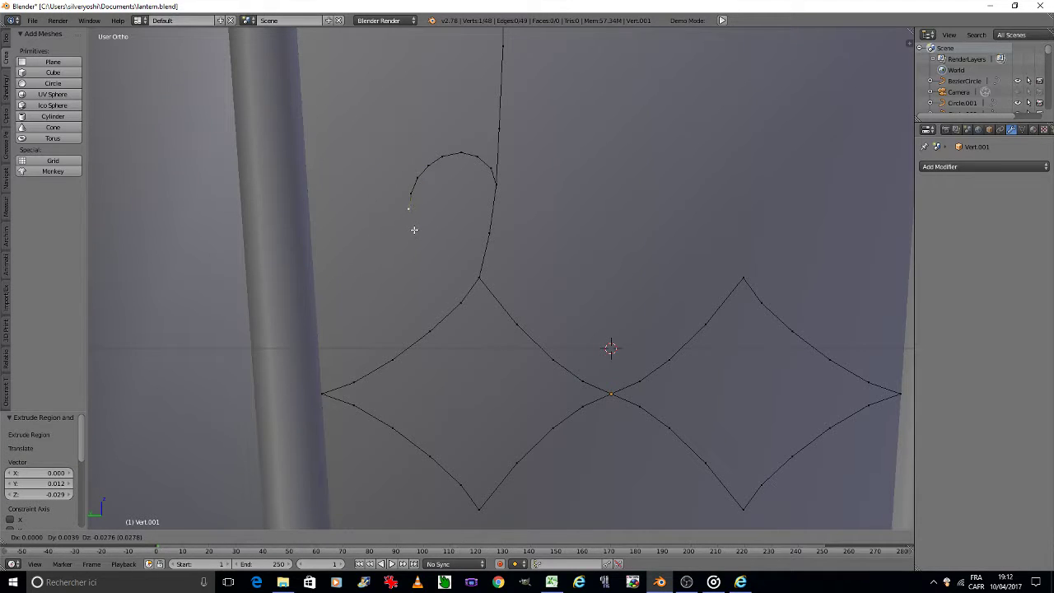
left_click(415, 230)
key("e")
left_click(413, 243)
key("e")
Continue the loop round and back up to the left diamond's top tip.
left_click(419, 272)
key("e")
left_click(423, 283)
key("e")
left_click(425, 289)
key("e")
left_click(435, 300)
key("e")
left_click(446, 307)
key("e")
left_click(459, 309)
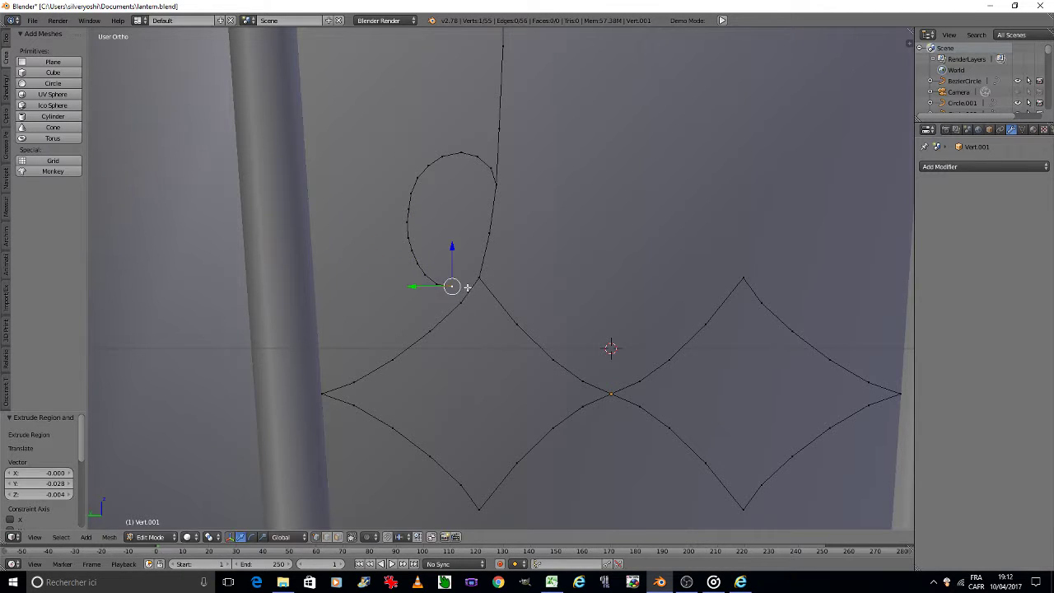
scroll(467, 288, "up", 3)
key("e")
left_click(474, 297)
key("e")
left_click(493, 290)
key("e")
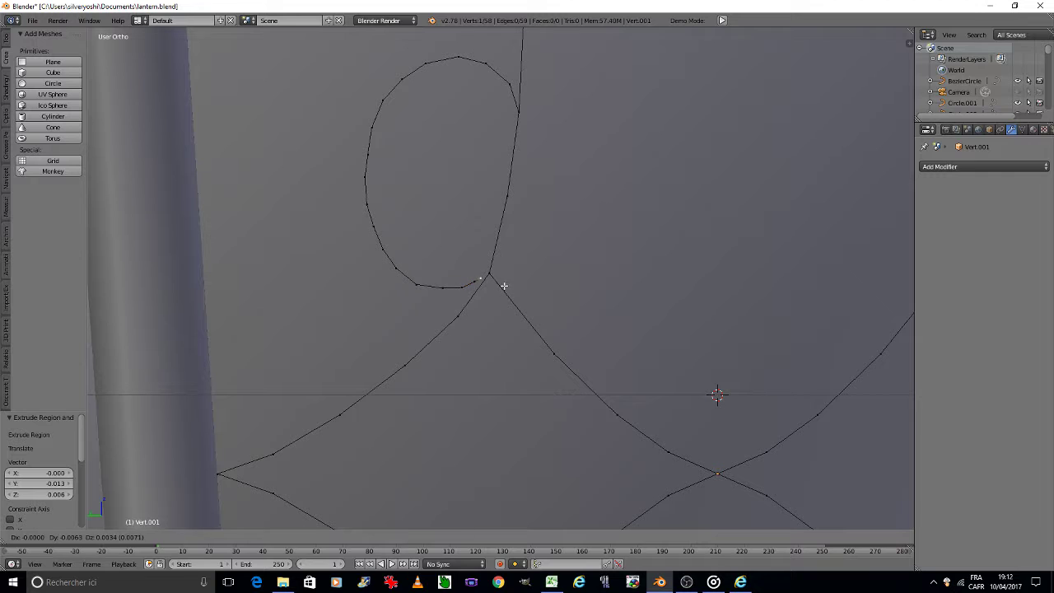
left_click(512, 279)
Merge the loop's end vertex with the diamond tip vertex at center.
scroll(507, 264, "up", 2)
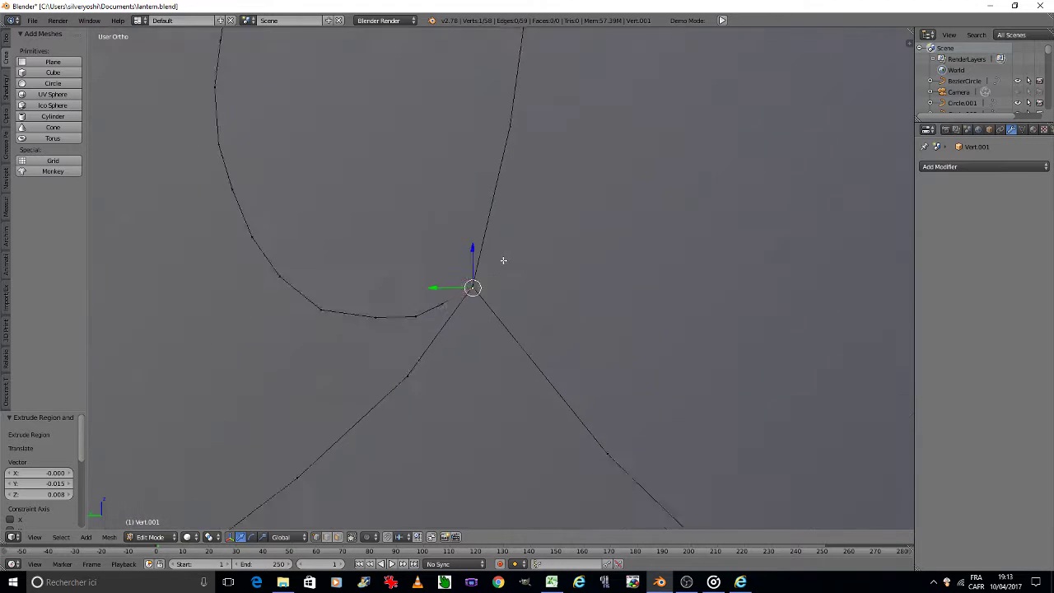
scroll(502, 223, "up", 1)
right_click(466, 292, "shift")
key("w")
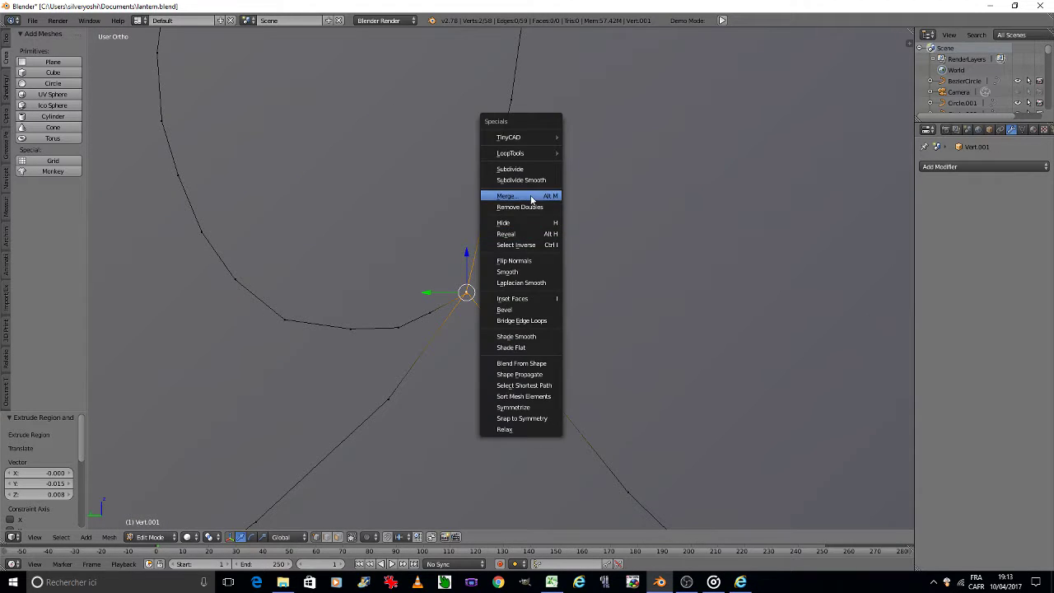
left_click(530, 196)
left_click(530, 195)
Symmetrize the half ornament across X to create the mirrored side.
scroll(574, 260, "down", 5)
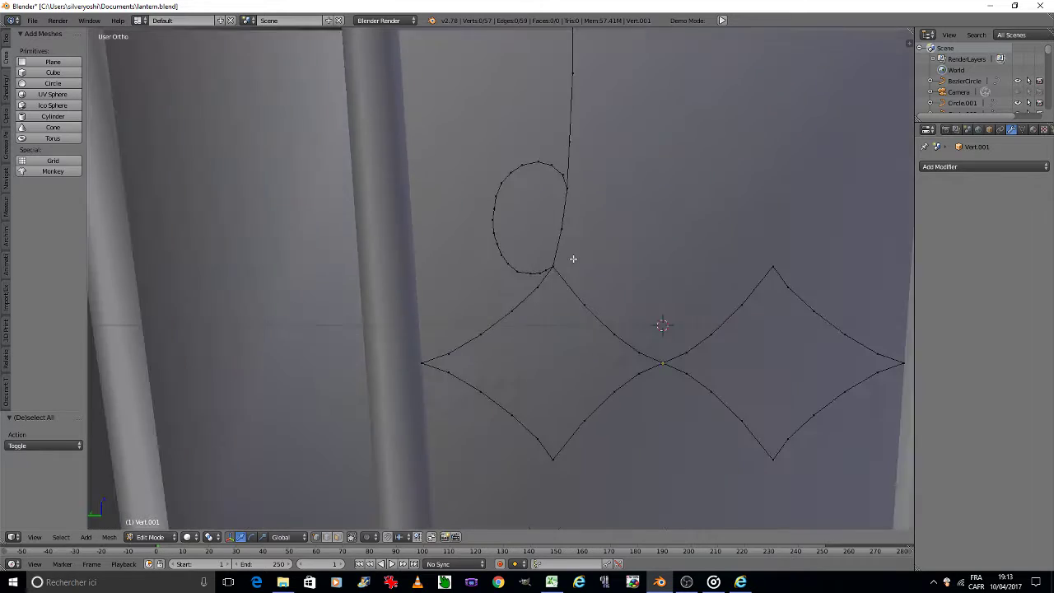
scroll(570, 256, "down", 1)
key("a")
key("a")
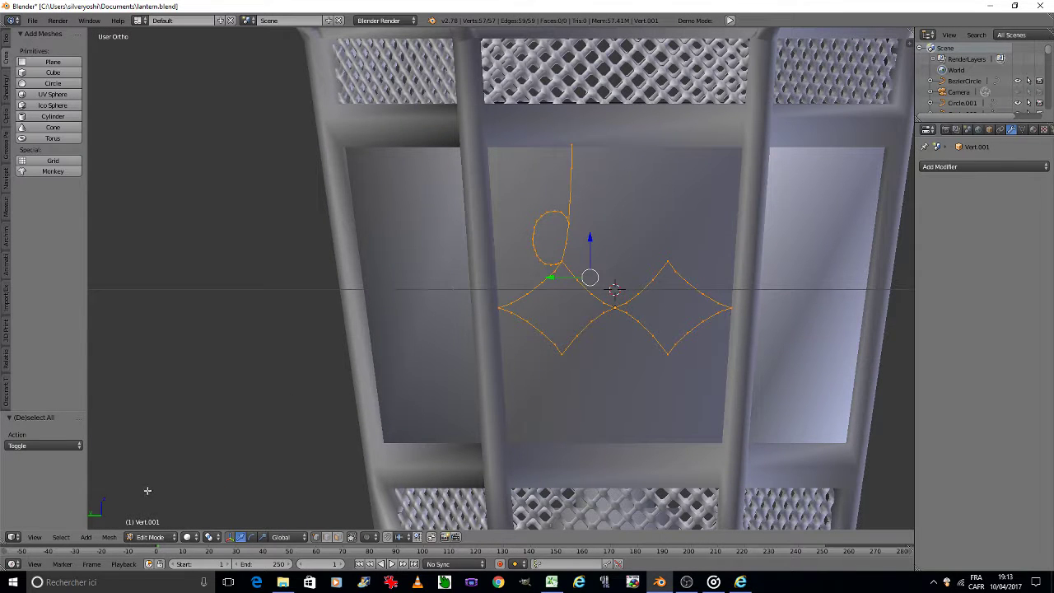
left_click(109, 537)
left_click(149, 335)
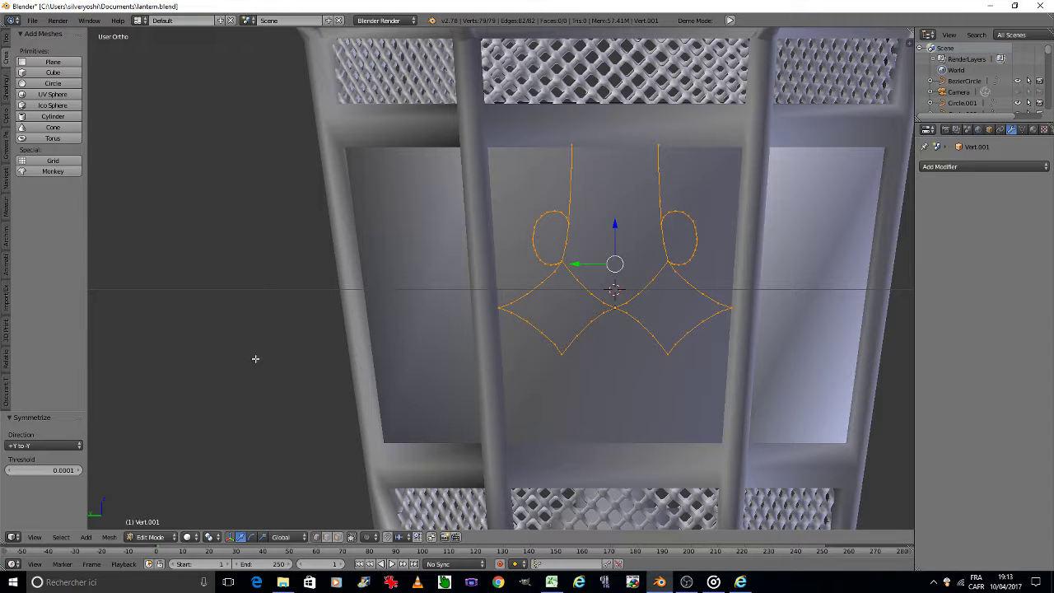
Symmetrize the whole curve again from +Z to −Z for four curls.
key("a")
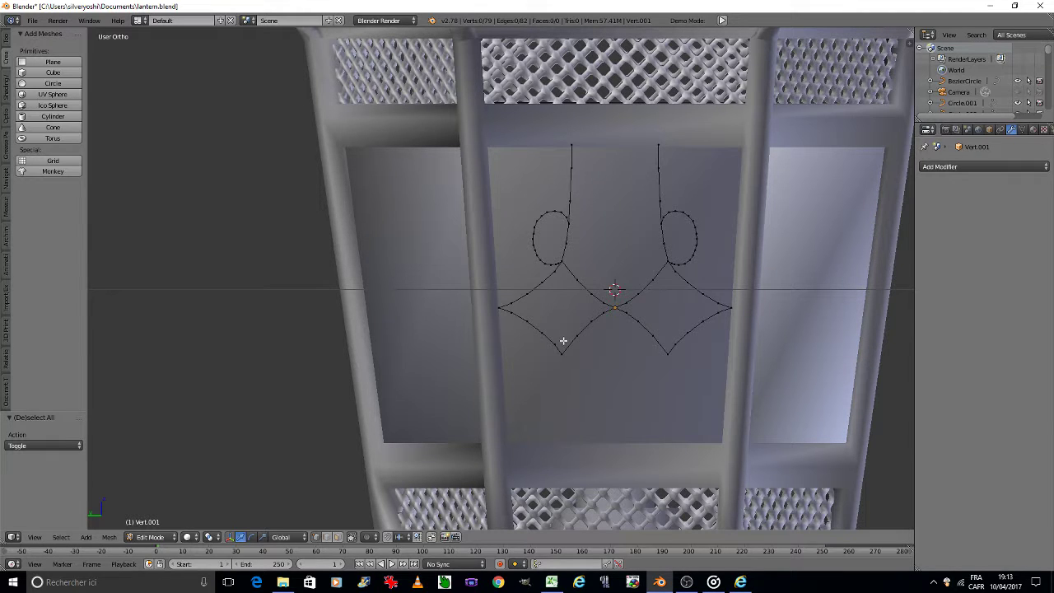
key("a")
left_click(109, 537)
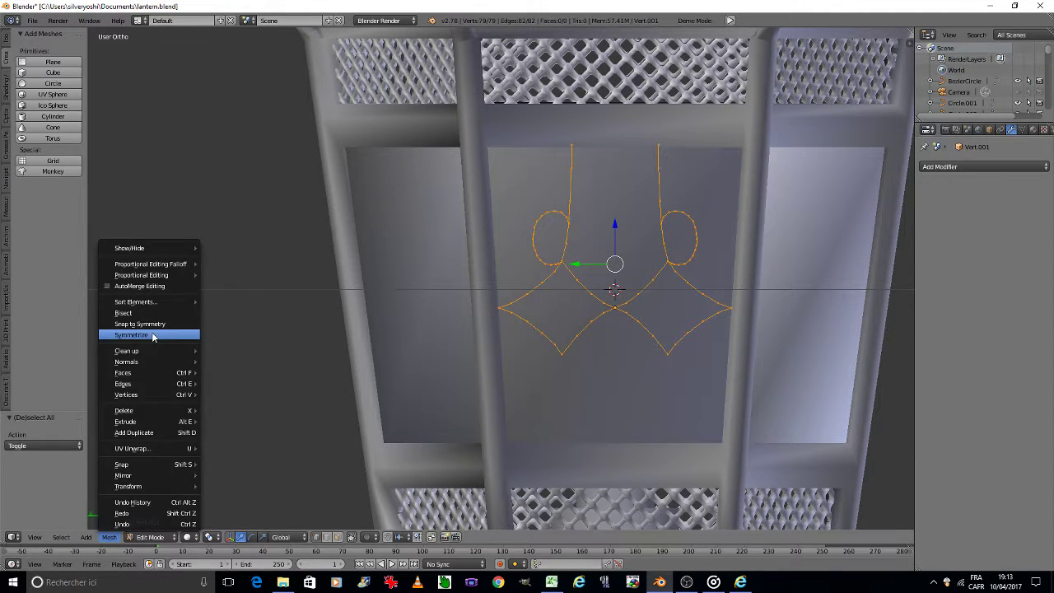
left_click(153, 336)
left_click(66, 445)
left_click(61, 373)
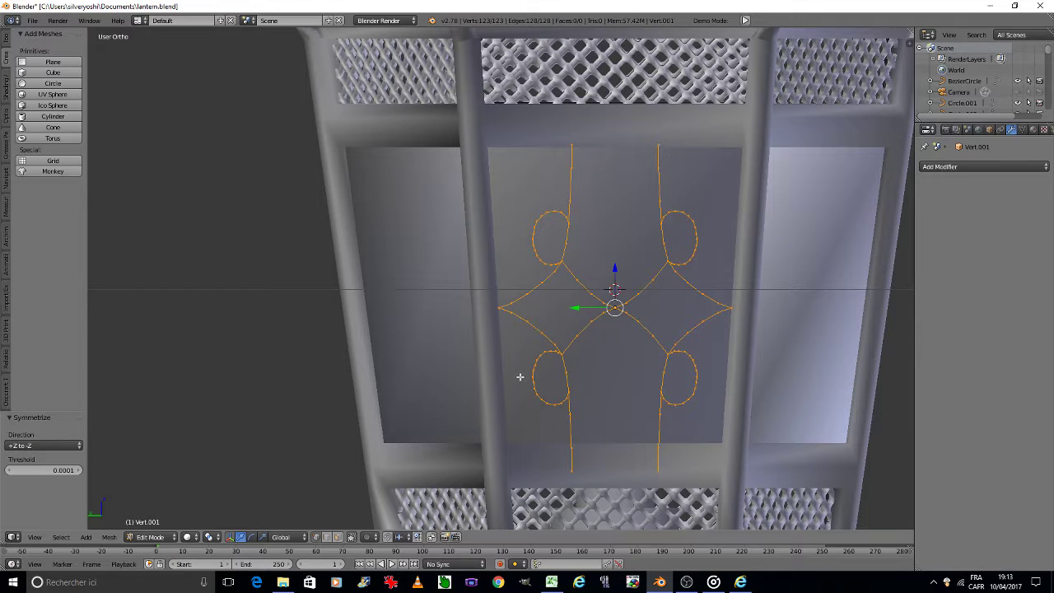
Scale the ornament slightly along Z in Object Mode.
key("Tab")
left_click(474, 376)
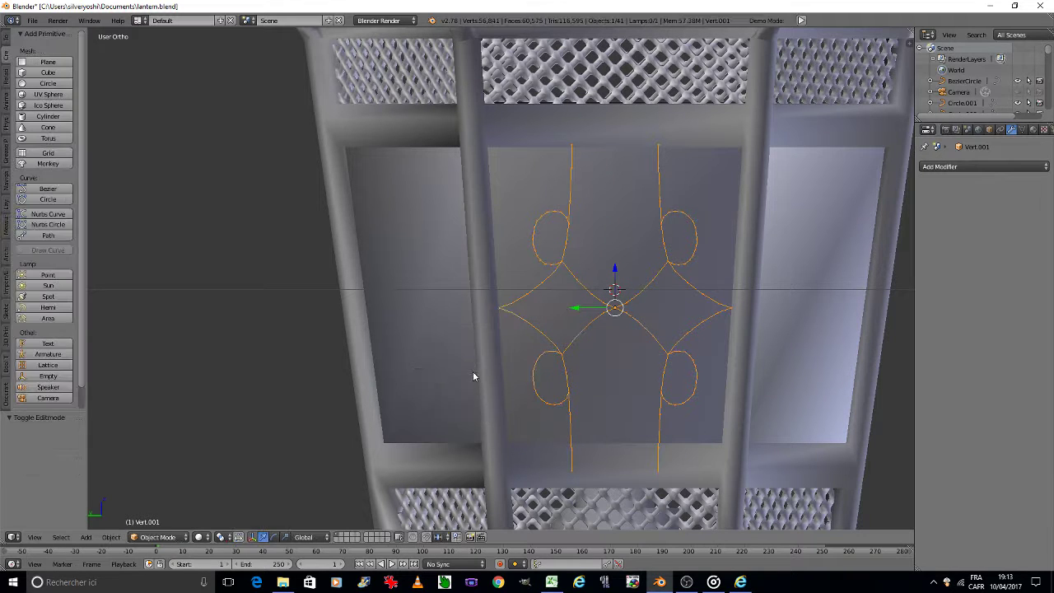
key("s")
key("z")
left_click(668, 426)
Delete the two bottom end vertices and return to Object Mode for applying transforms.
key("Tab")
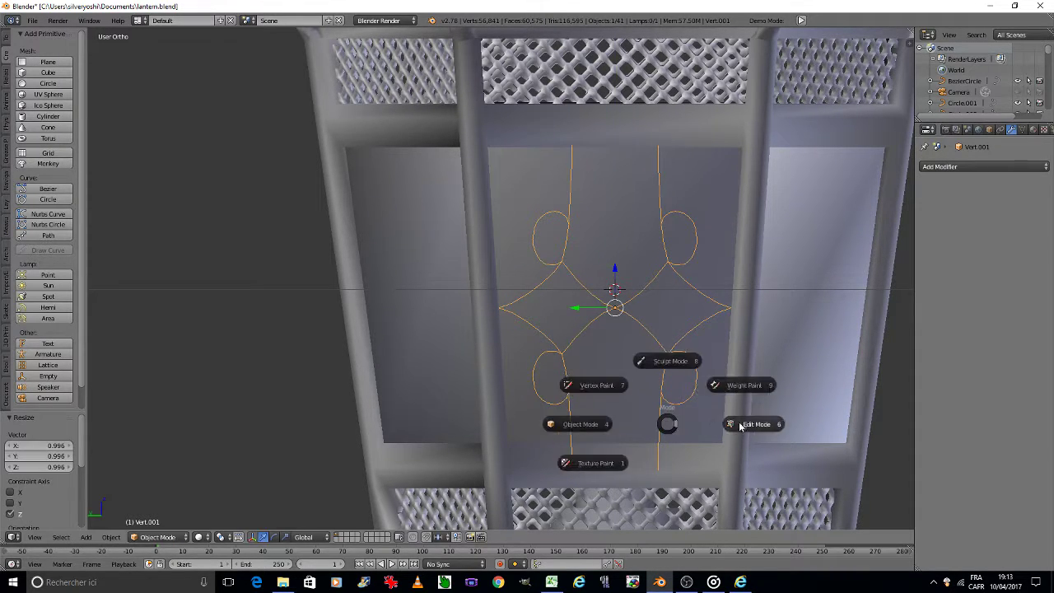
left_click(697, 417)
middle_click_drag(696, 417, 637, 334, "shift")
key("a")
right_click(512, 386)
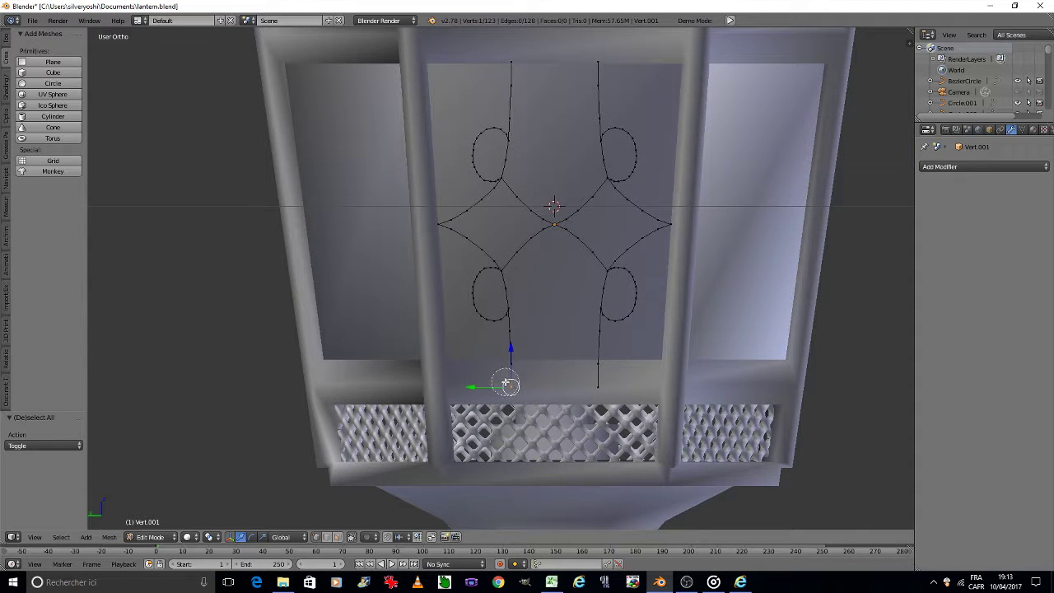
right_click(598, 384, "shift")
left_click(658, 307)
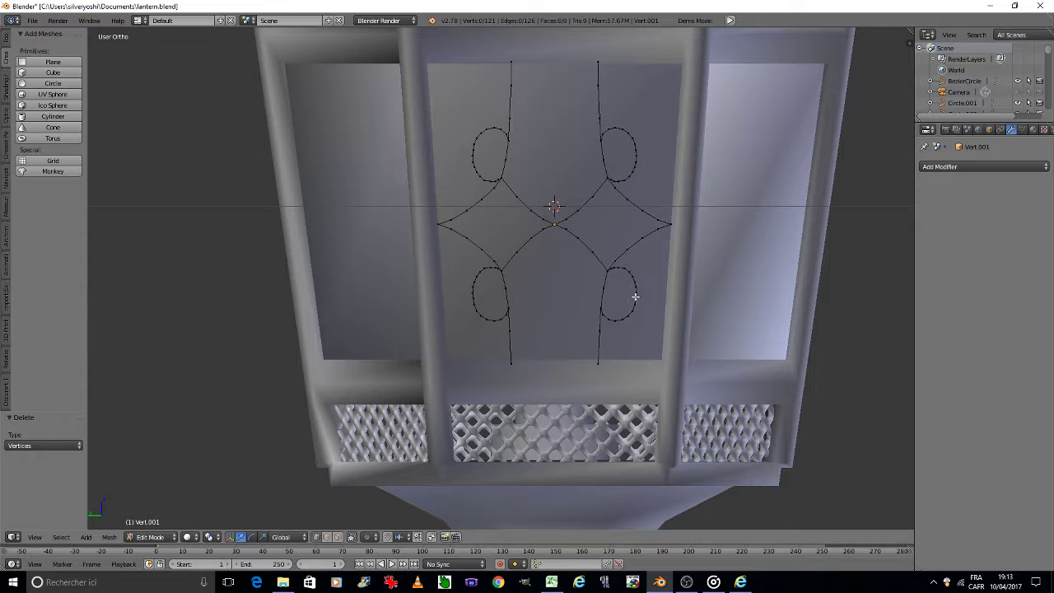
key("Tab")
key("ctrl+a")
Apply rotation and scale, then in side view stretch the ornament taller and move it toward the lantern.
left_click(571, 297)
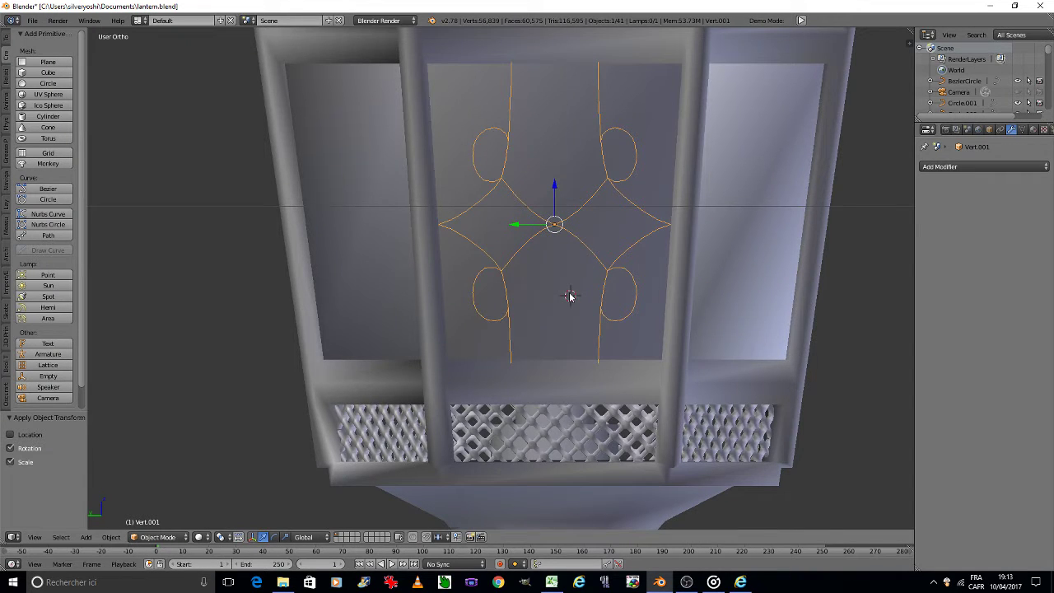
scroll(569, 295, "down", 4)
key("KP_6")
key("KP_6")
key("KP_6")
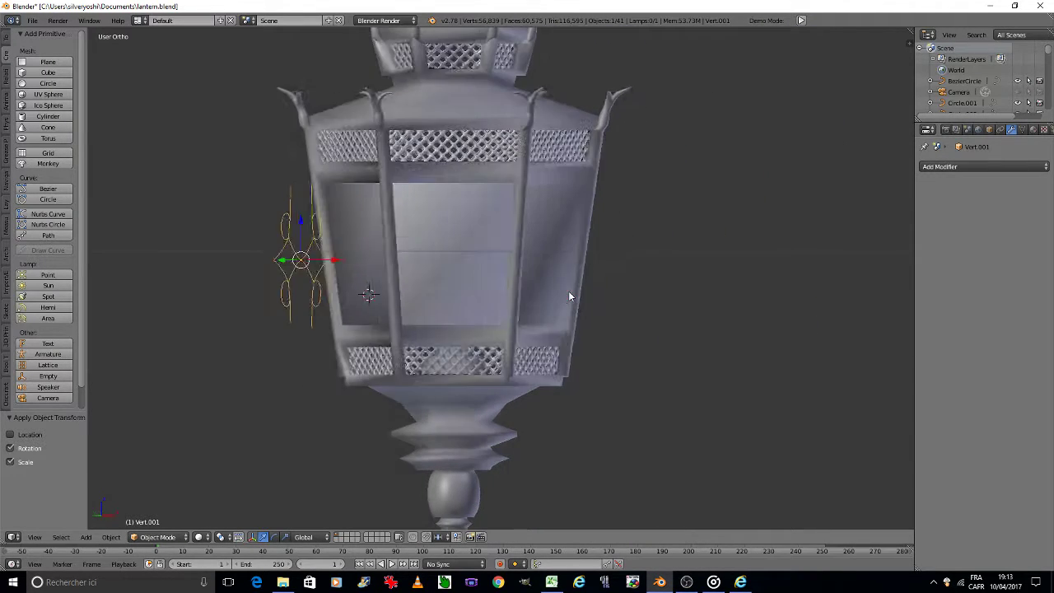
key("KP_6")
key("KP_6")
key("KP_6")
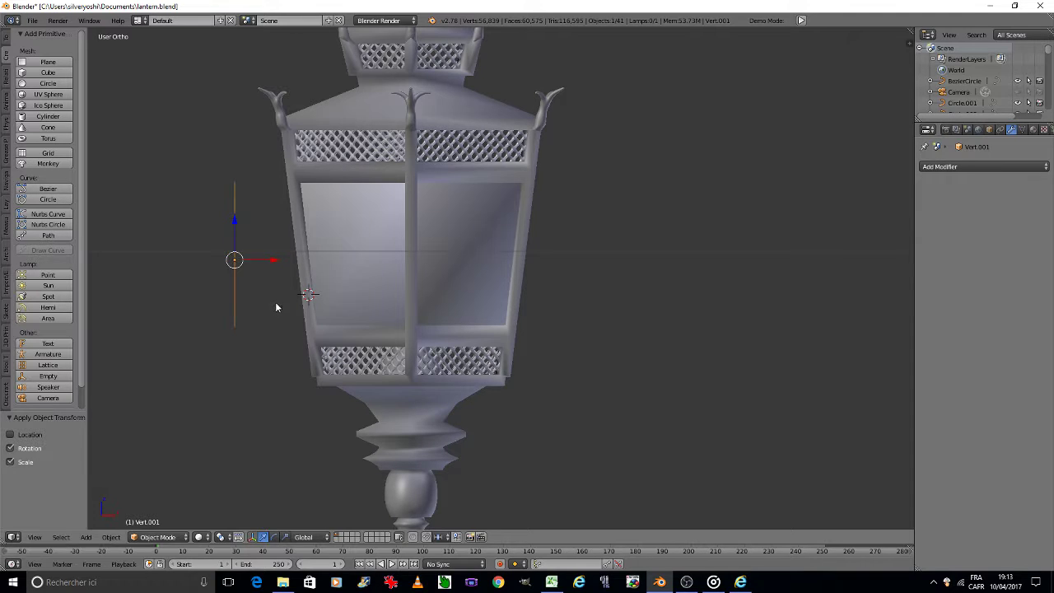
key("s")
key("z")
left_click(280, 306)
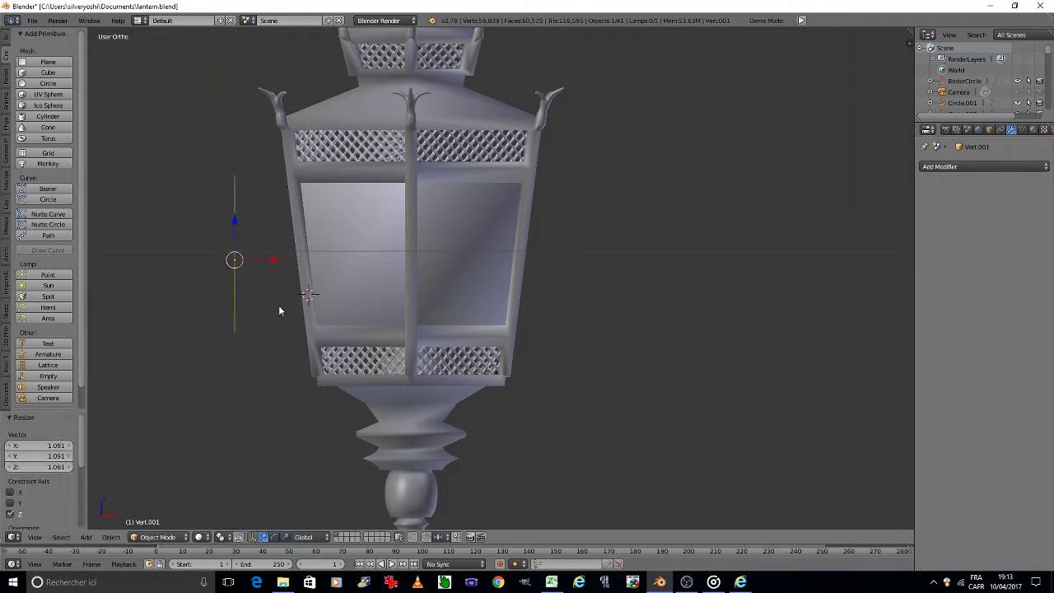
key("g")
left_click(327, 313)
In Wireframe, tilt the ornament and set it flush against the glass panel, then return to Solid.
left_click(200, 537)
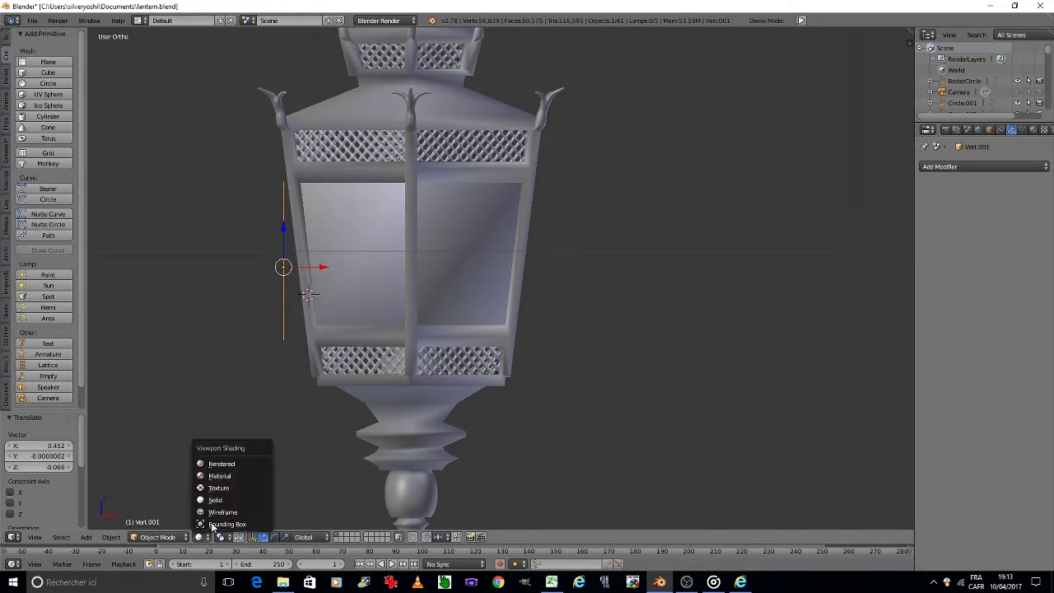
left_click(222, 510)
scroll(305, 354, "up", 4)
key("r")
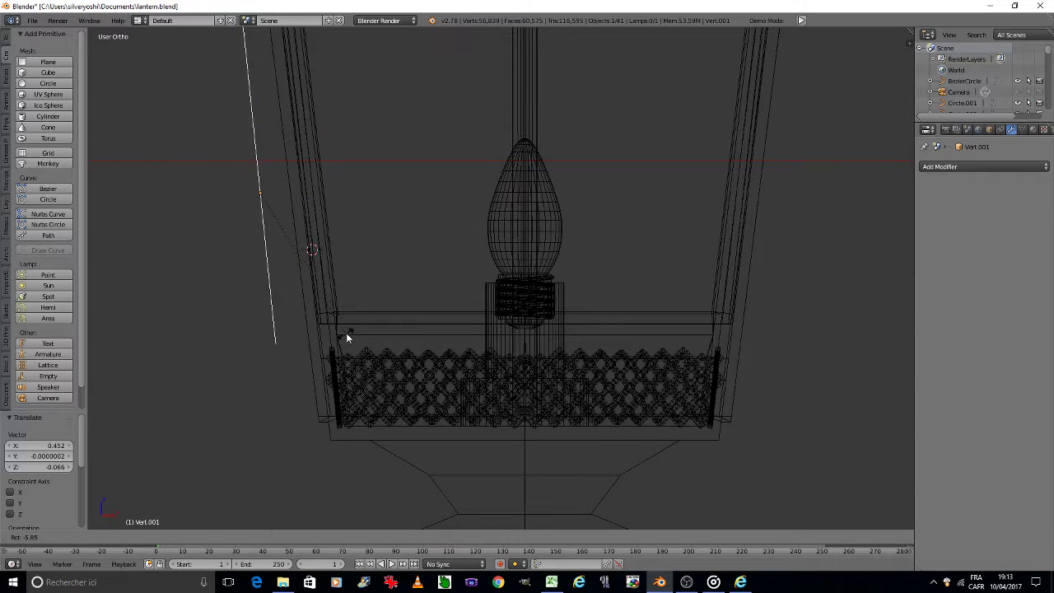
left_click(350, 332)
middle_click_drag(323, 254, 437, 376, "shift")
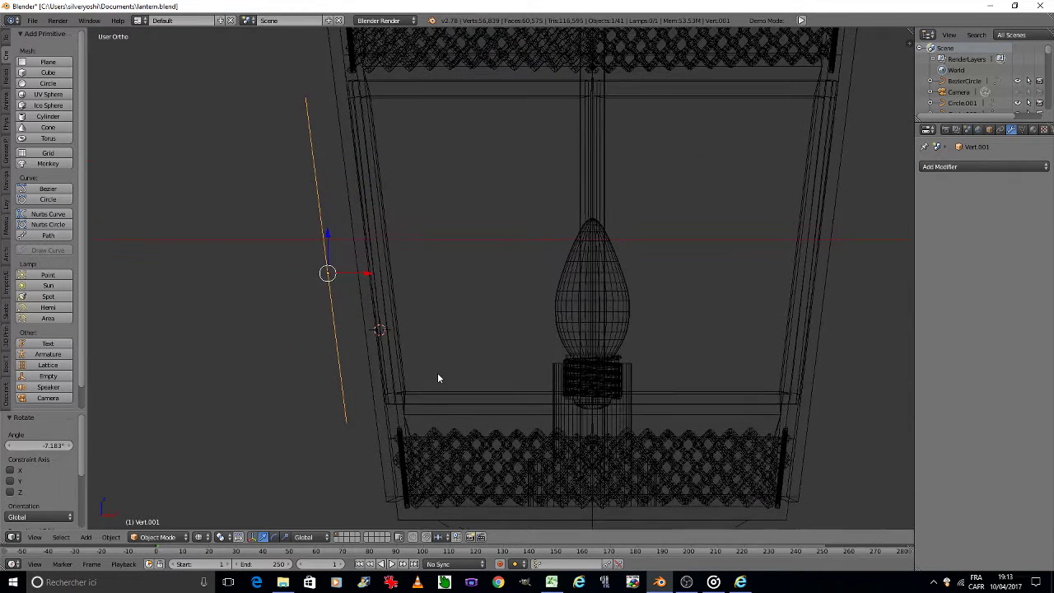
key("g")
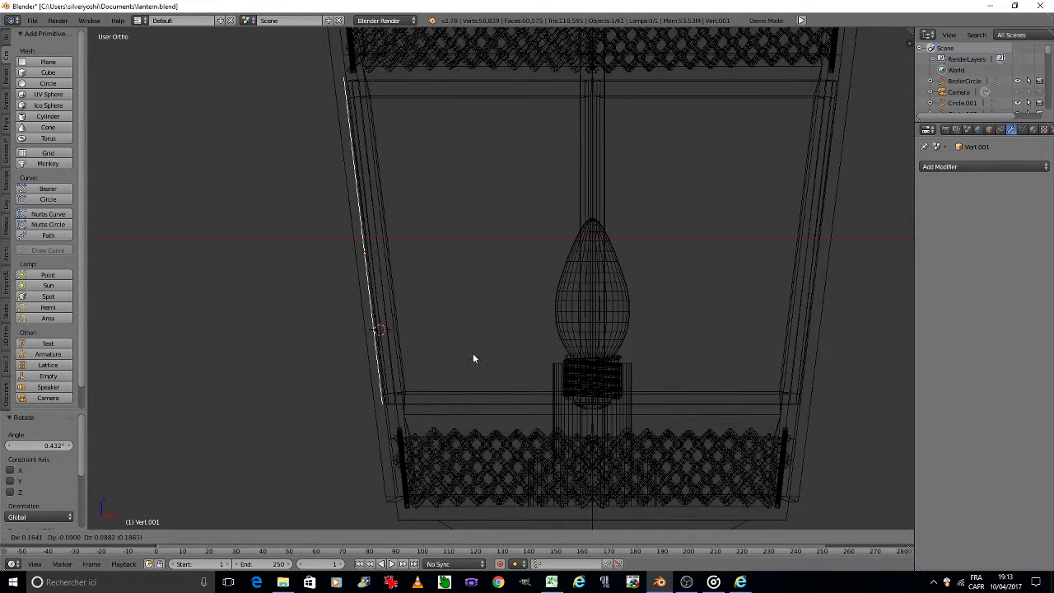
left_click(471, 357)
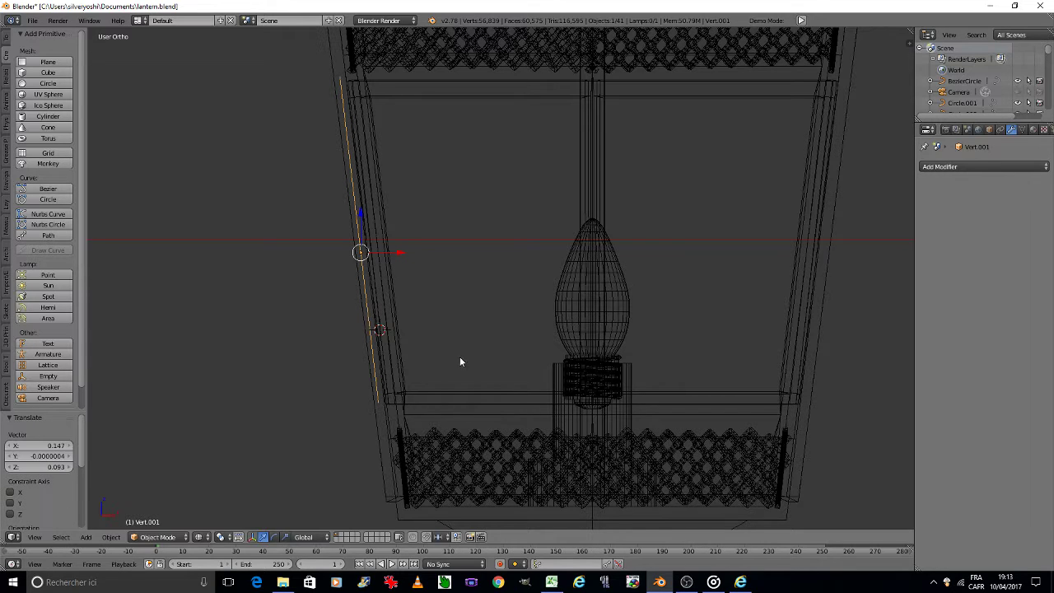
left_click(202, 537)
left_click(226, 494)
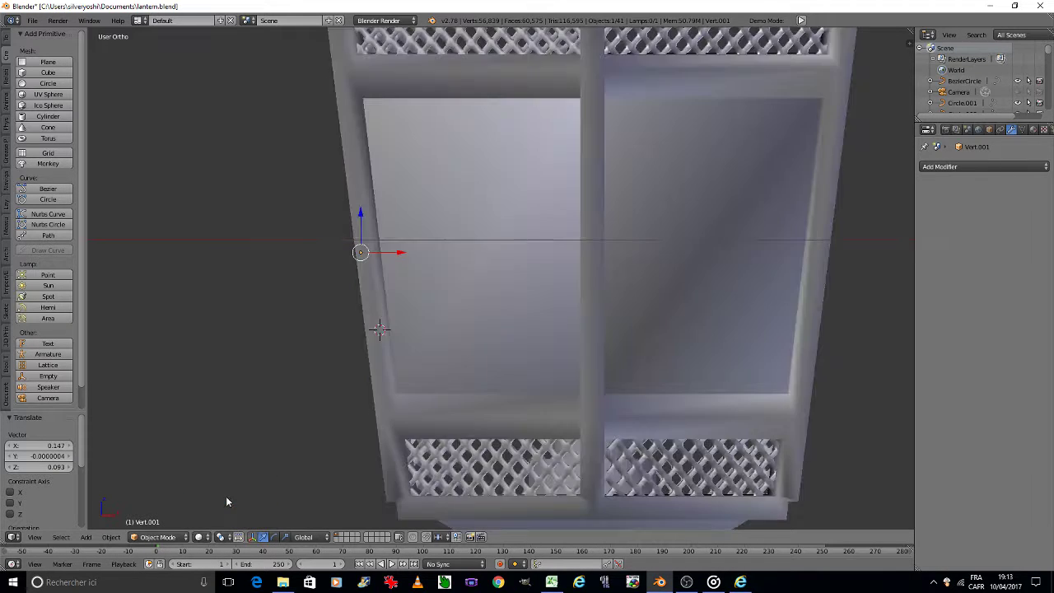
From the front view, nudge the ornament slightly lower on the panel.
key("KP_4")
key("KP_4")
key("KP_4")
key("KP_4")
key("KP_4")
key("KP_4")
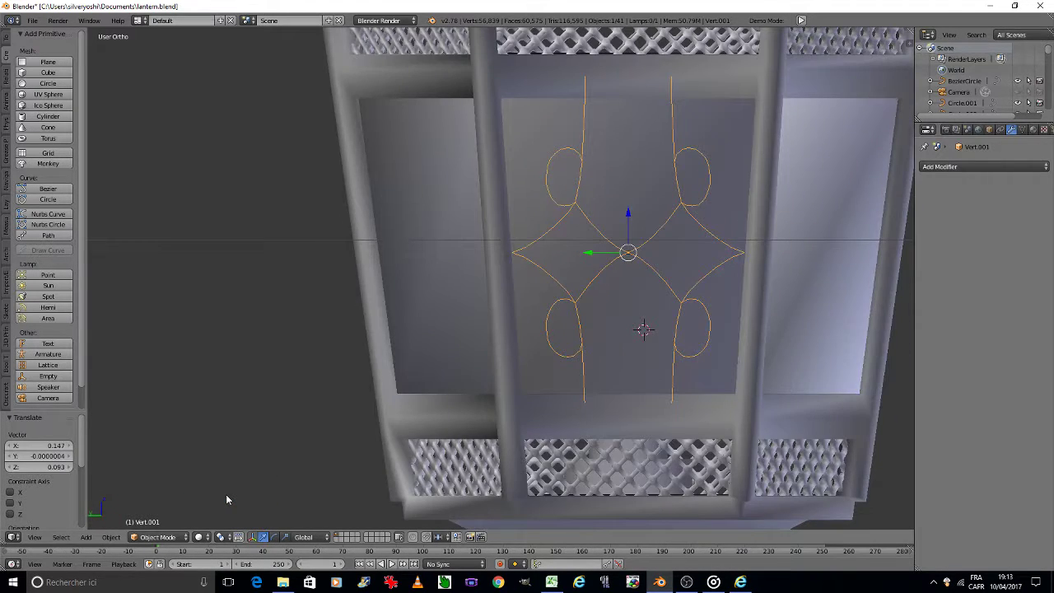
key("Tab")
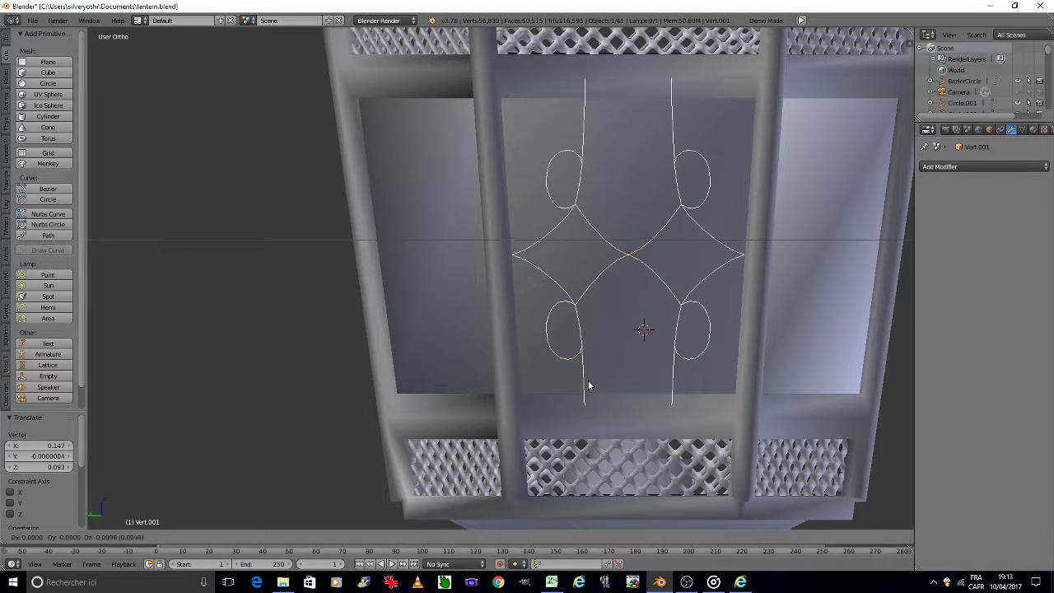
key("g")
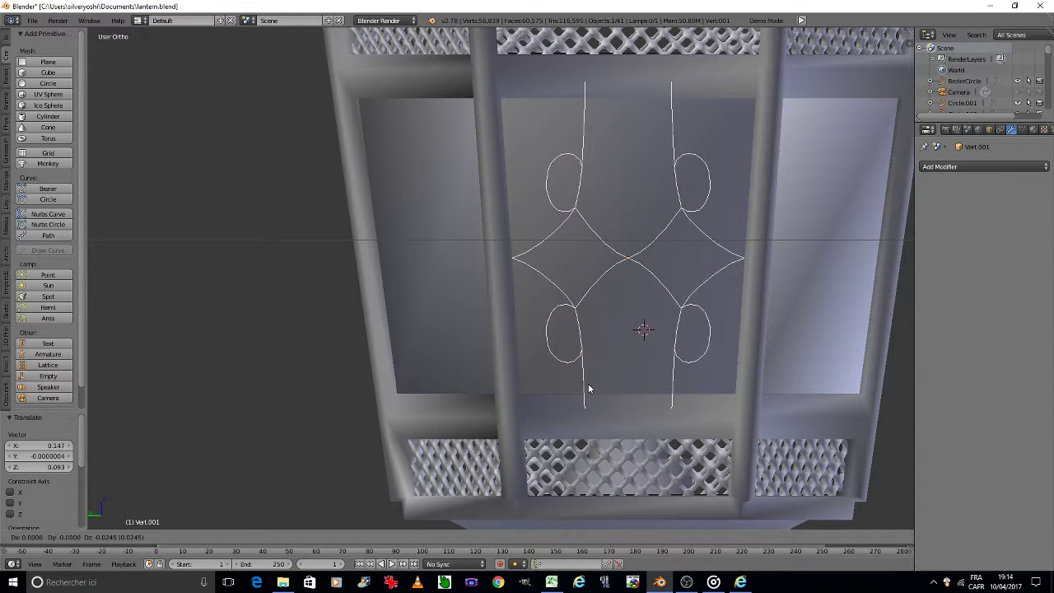
left_click(589, 388)
In vertex mode, slide the ornament's two top stem ends inward to the panel edge.
key("Tab")
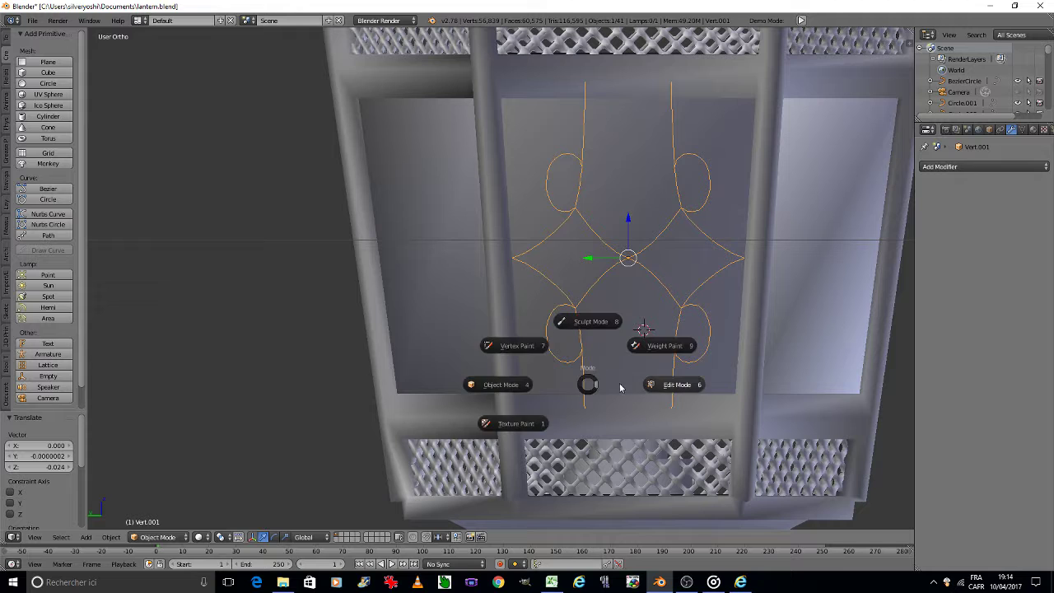
left_click(647, 376)
middle_click_drag(647, 377, 544, 331, "shift")
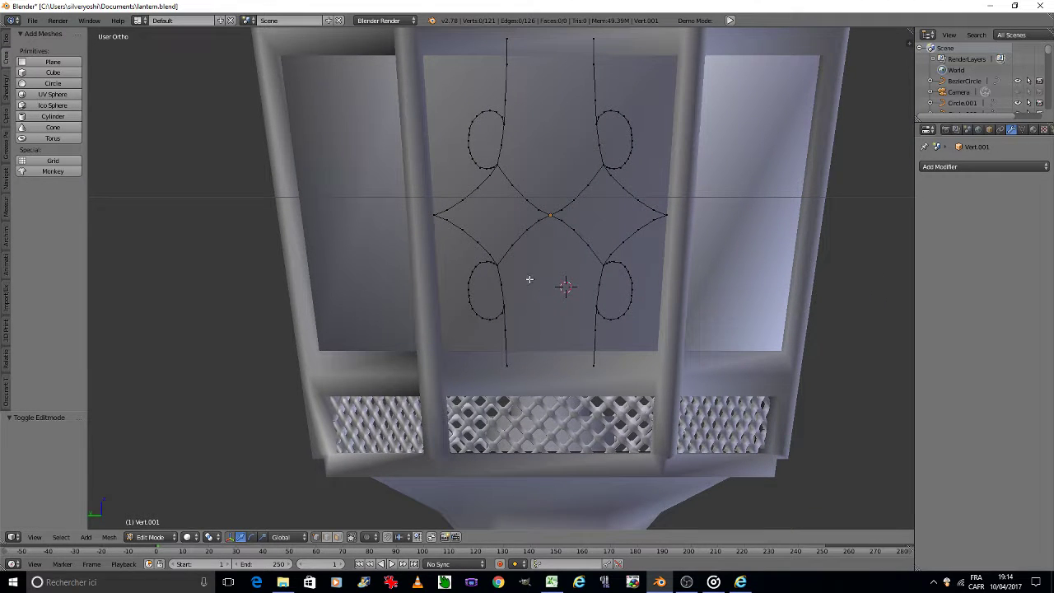
middle_click_drag(540, 182, 474, 265)
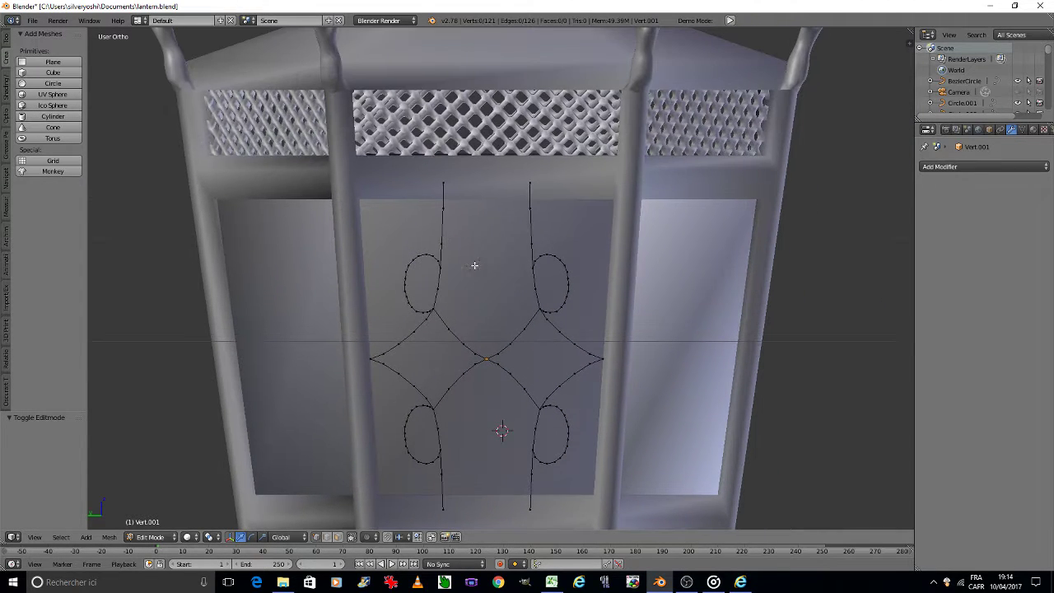
left_click(443, 185)
left_click(530, 183, "shift")
key("shift+v")
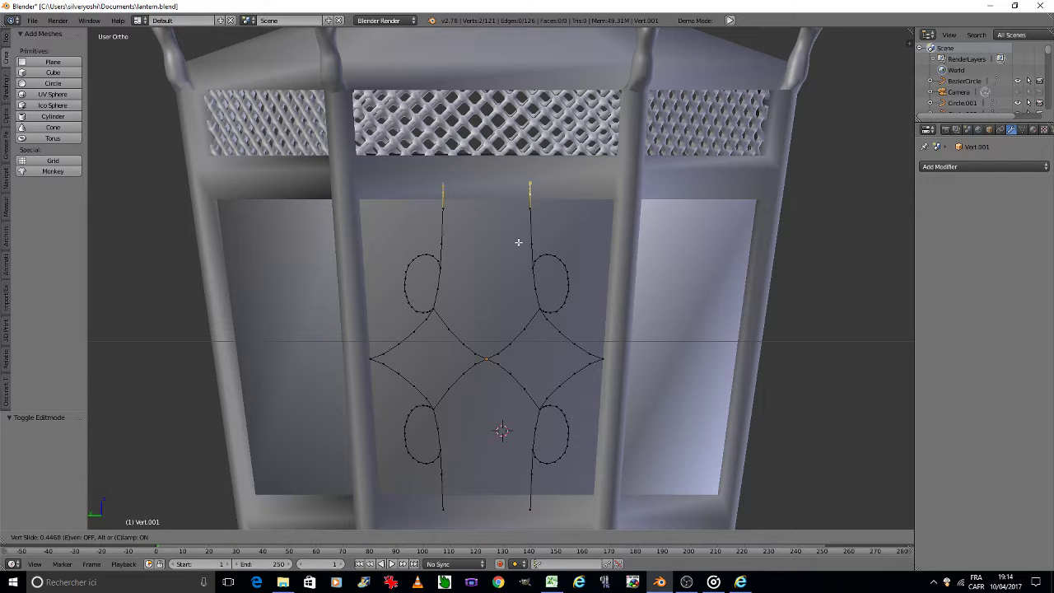
left_click(519, 242)
Slide the two bottom stem end vertices inward so they end inside the panel.
middle_click_drag(512, 328, 510, 209)
left_click(529, 393)
left_click(443, 393, "shift")
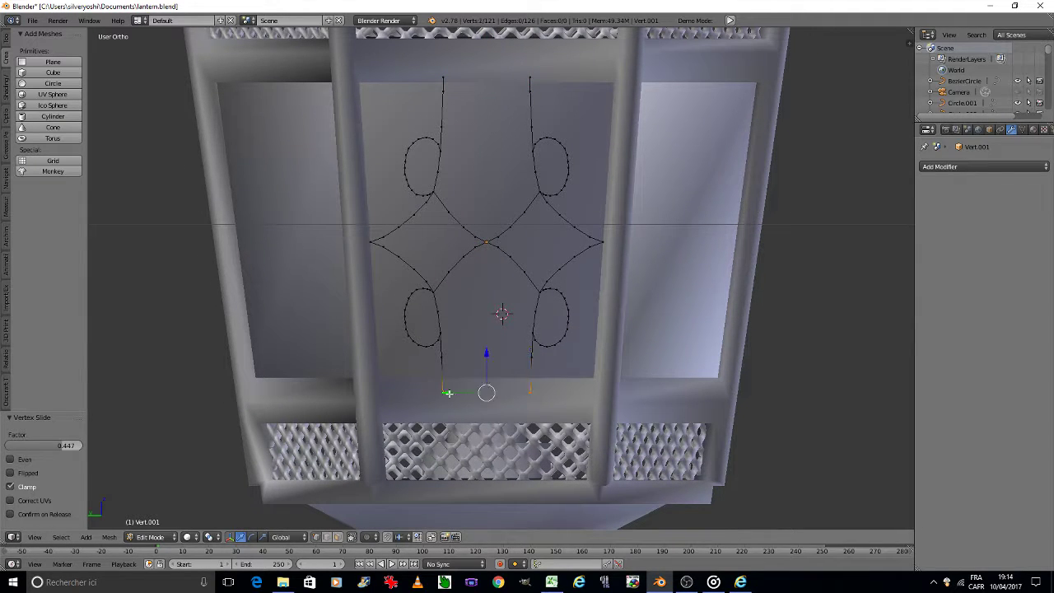
key("shift+v")
left_click(476, 398)
Back in Object Mode, apply the ornament's rotation and scale.
key("Tab")
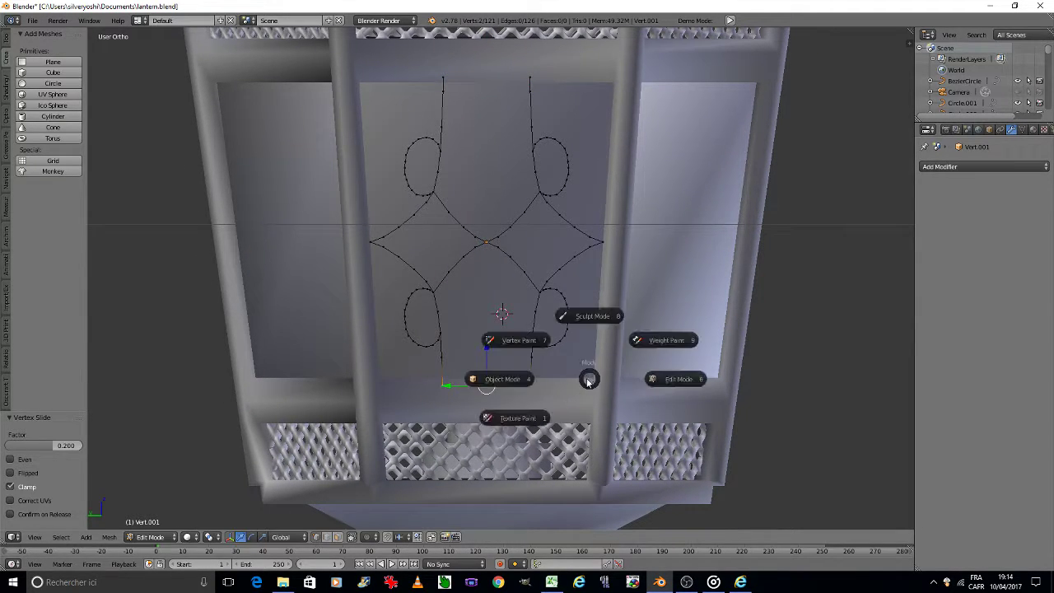
left_click(511, 380)
key("ctrl+a")
left_click(528, 384)
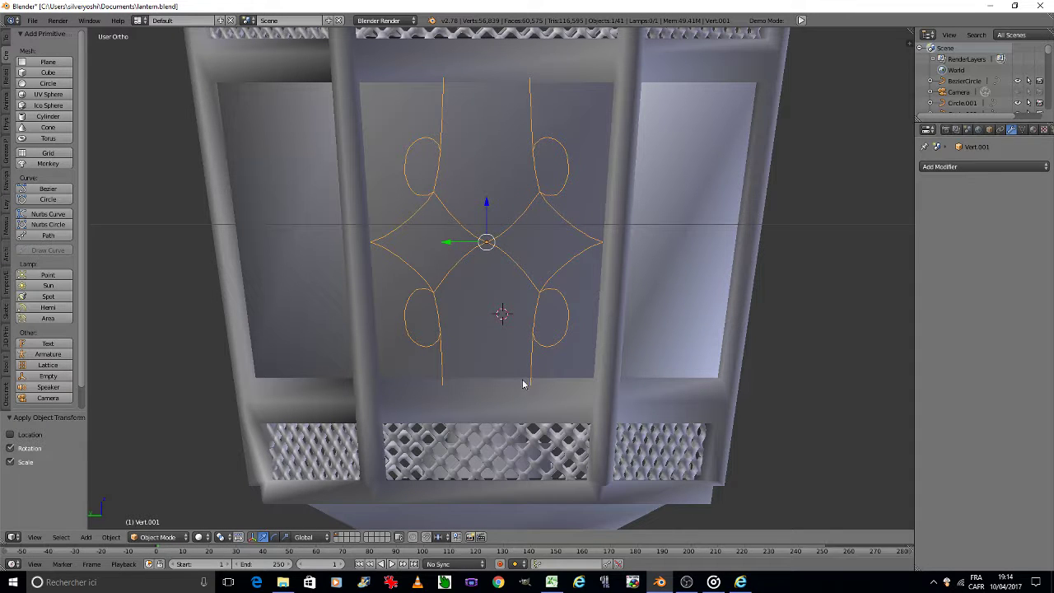
left_click(958, 166)
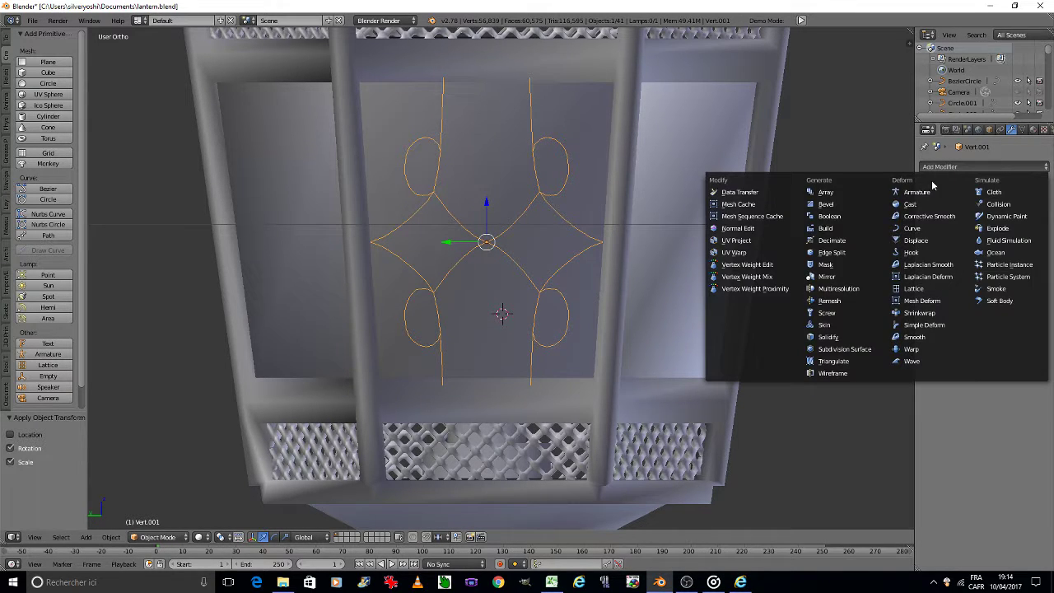
Add a smooth-shaded Skin modifier and shrink all skin radii into thin tubes.
left_click(833, 331)
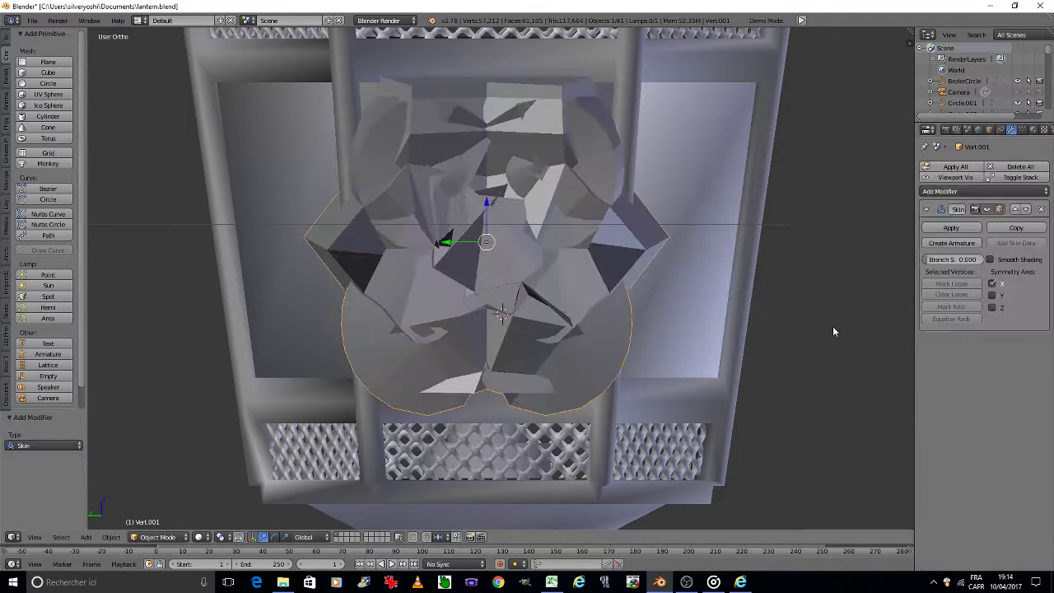
left_click(990, 259)
key("Tab")
left_click(891, 269)
key("a")
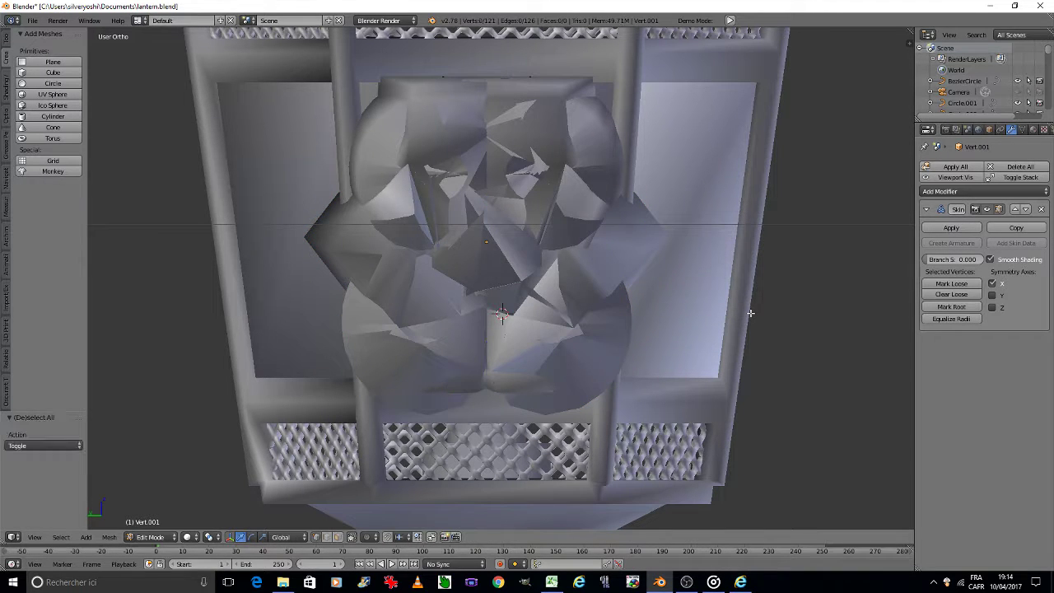
key("s")
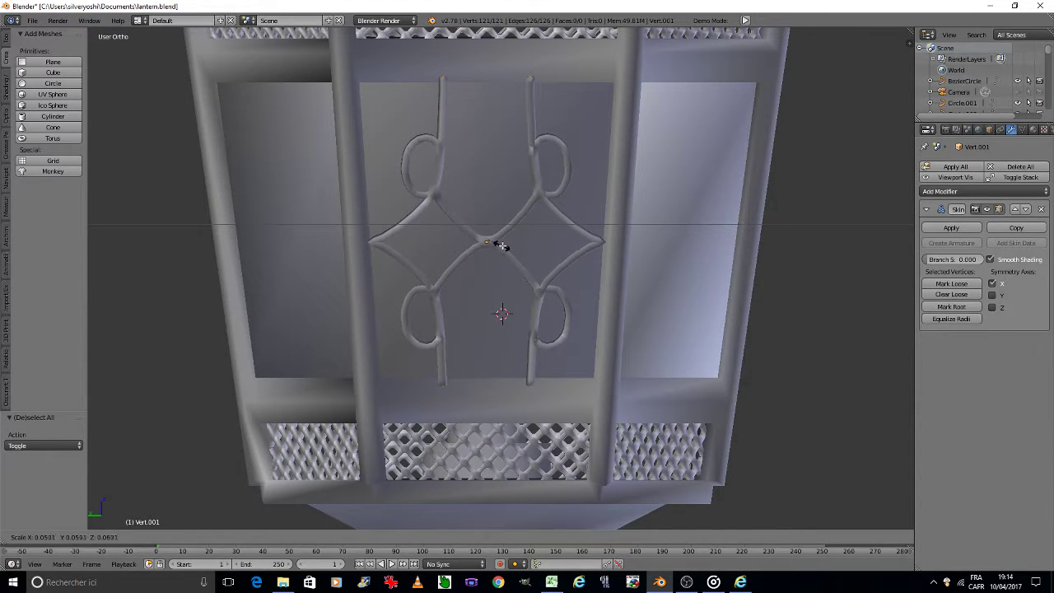
left_click(504, 243)
Set skin branch smoothing to 1.000 and add Subdivision Surface at viewport level 2.
key("Tab")
left_click(976, 266)
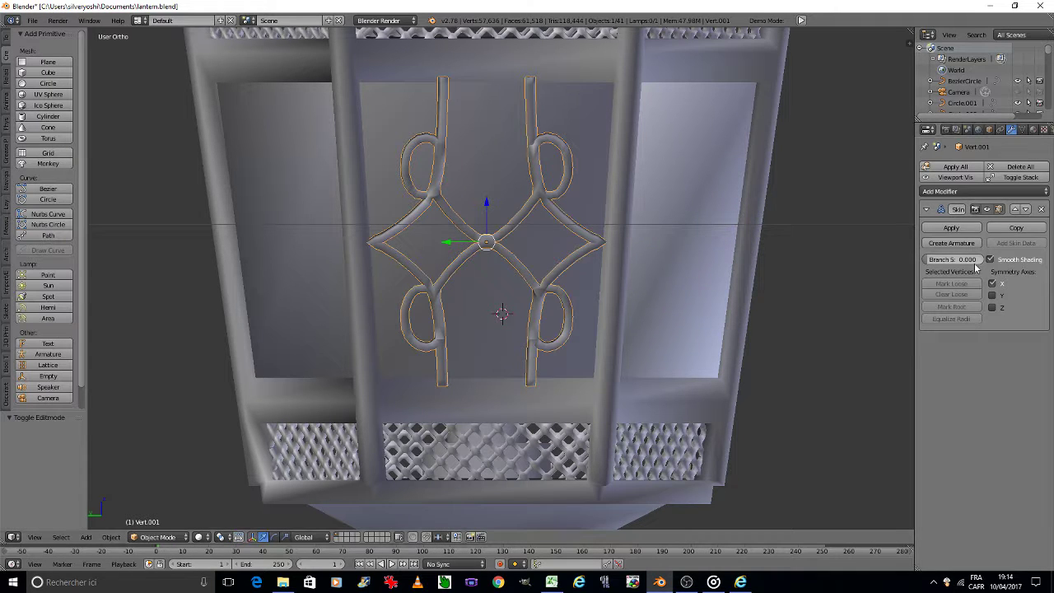
left_click_drag(948, 260, 988, 259)
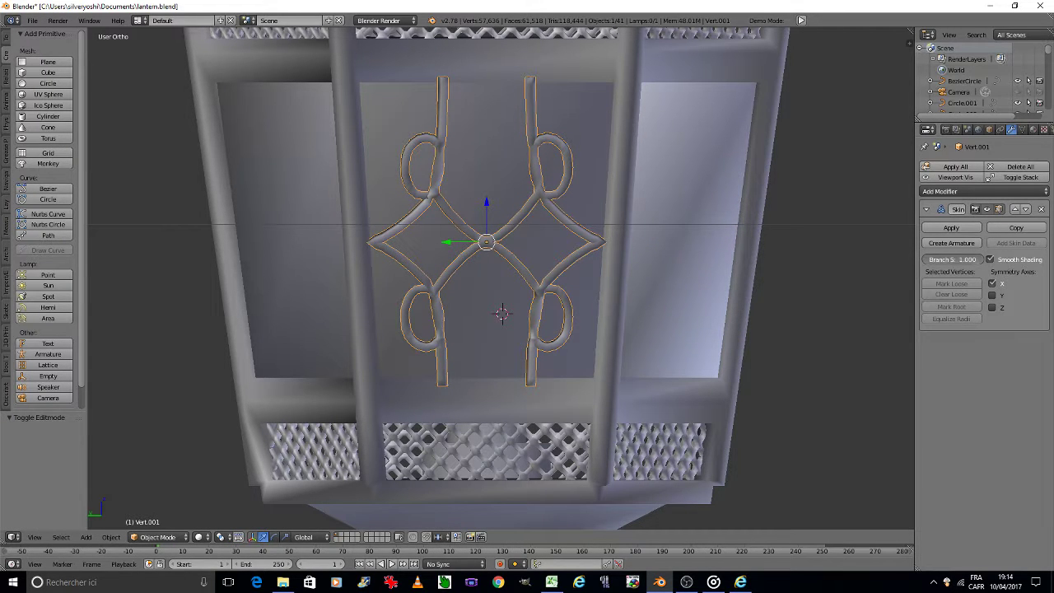
left_click(976, 191)
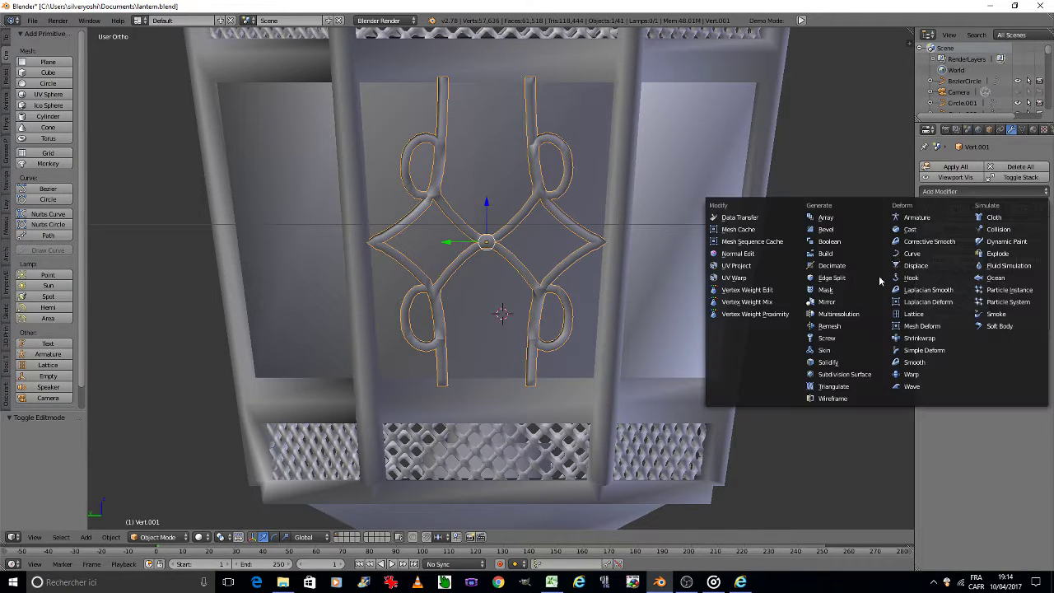
left_click(856, 374)
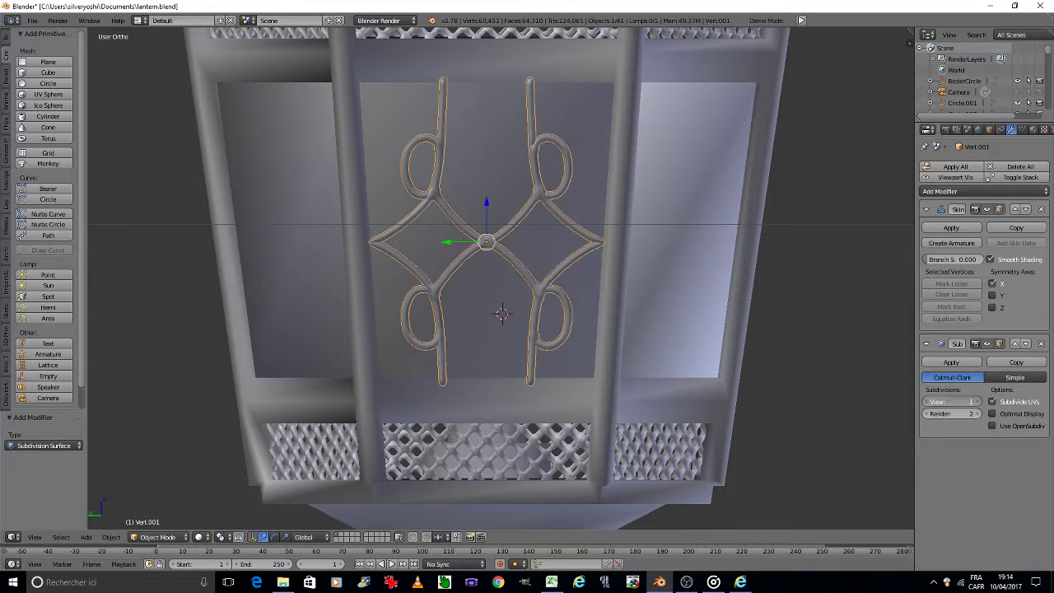
left_click(976, 401)
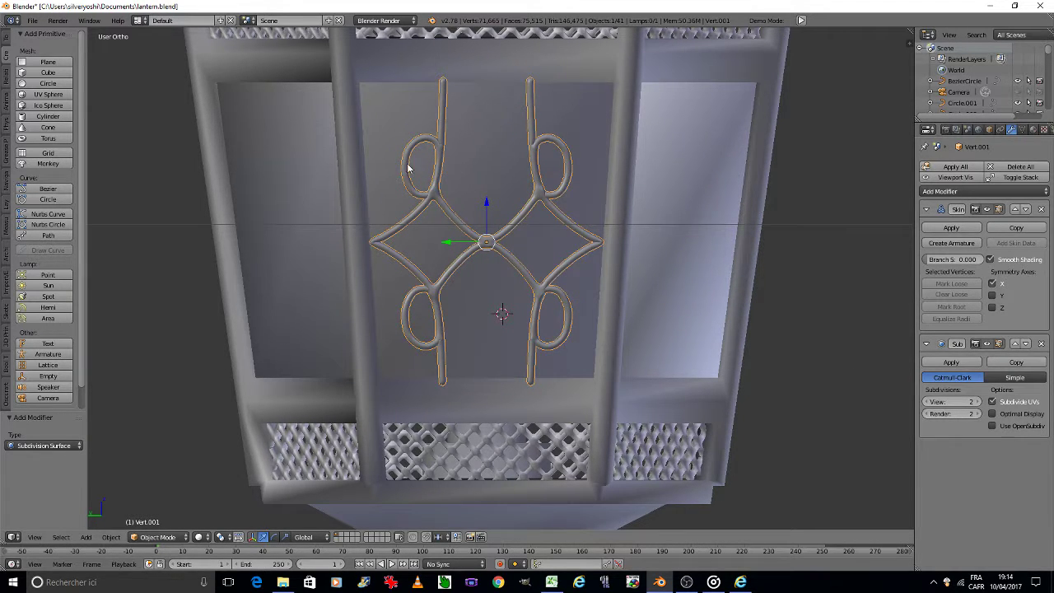
scroll(438, 141, "up", 3)
In Edit Mode, nudge the upper-left loop junction vertex to a cleaner position.
scroll(437, 140, "up", 3)
key("Tab")
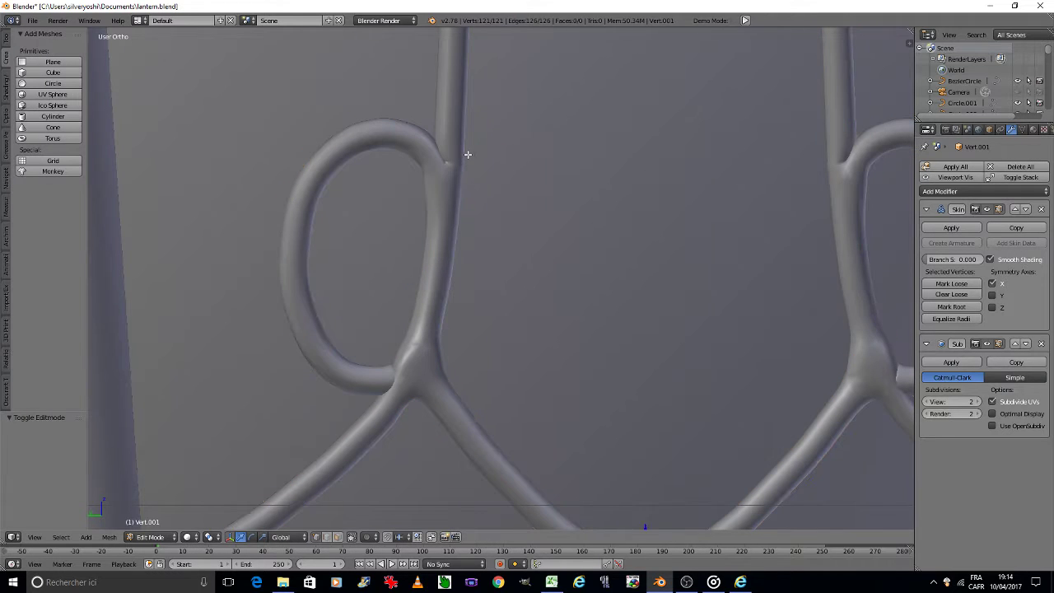
scroll(449, 231, "up", 3)
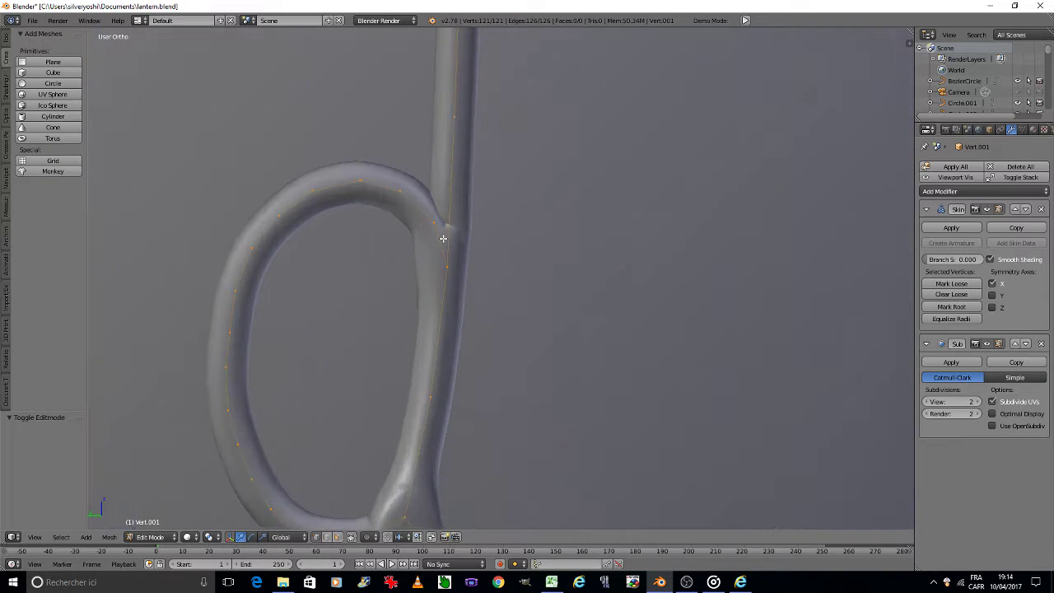
scroll(445, 231, "up", 1)
right_click(455, 264)
key("g")
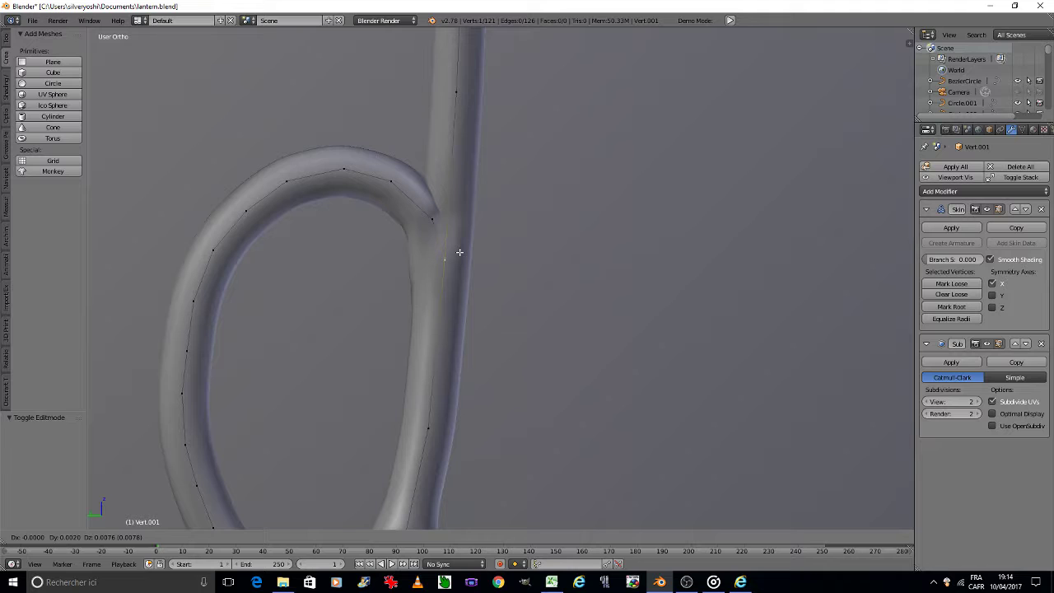
left_click(460, 252)
scroll(477, 244, "down", 5)
Nudge the upper-right loop junction vertex, then pan to show the whole ornament.
key("a")
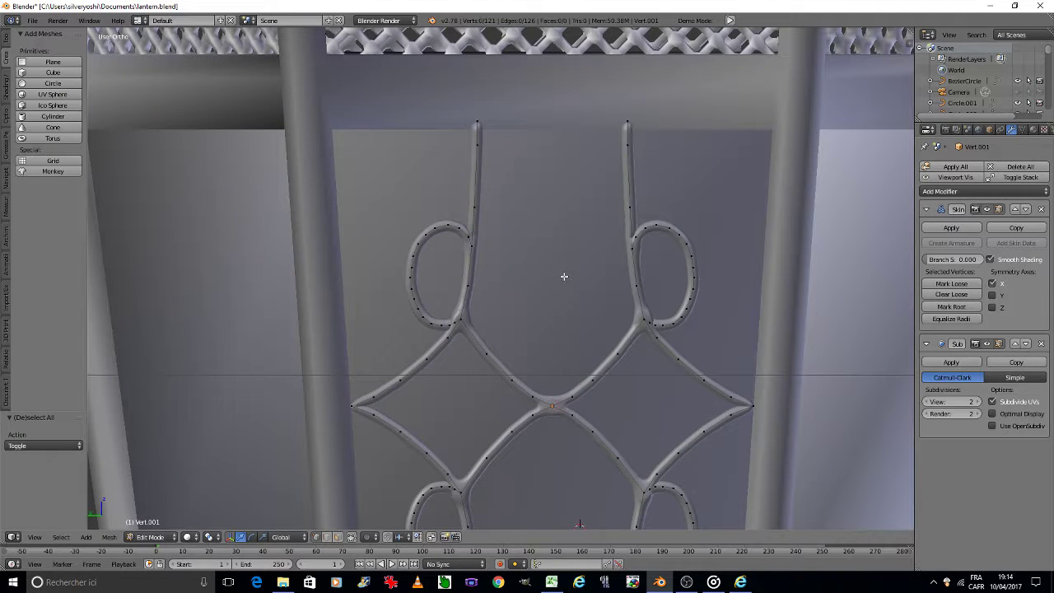
scroll(517, 254, "up", 2)
scroll(553, 236, "up", 3)
scroll(602, 223, "up", 3)
right_click(604, 222)
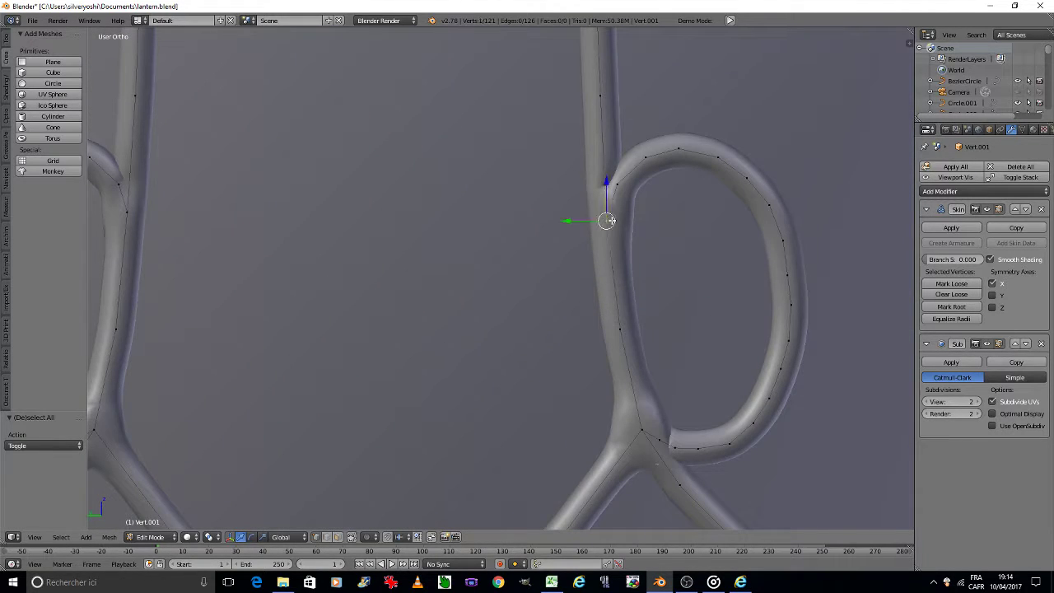
key("g")
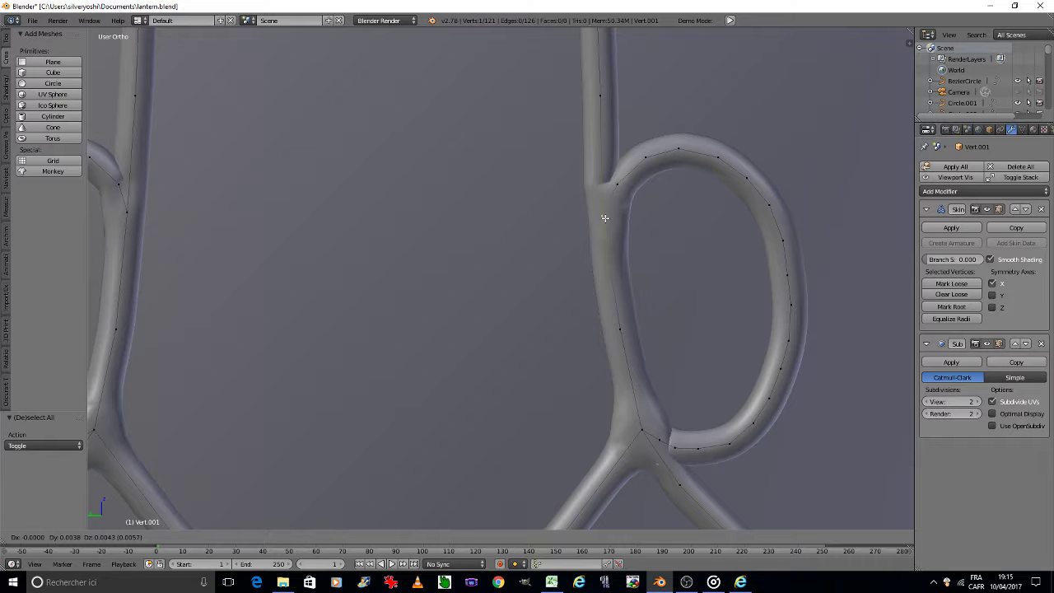
left_click(604, 219)
scroll(287, 273, "down", 5)
middle_click_drag(287, 273, 522, 176, "shift")
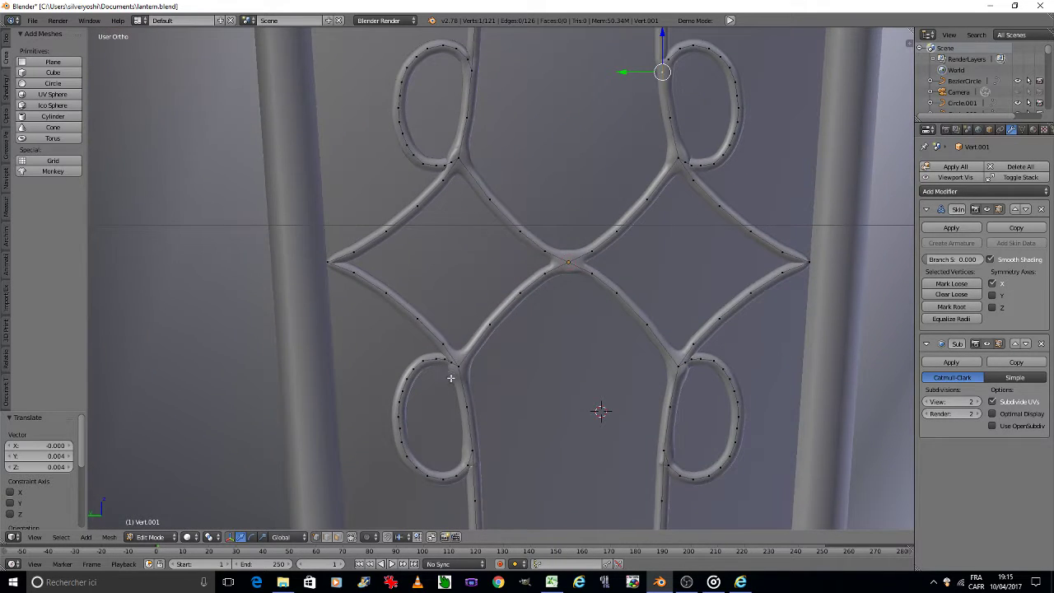
Reposition the lower-left loop junction vertex, undoing a neighbouring vertex move.
scroll(451, 378, "up", 5)
middle_click_drag(450, 378, 466, 167, "shift")
scroll(465, 228, "up", 3)
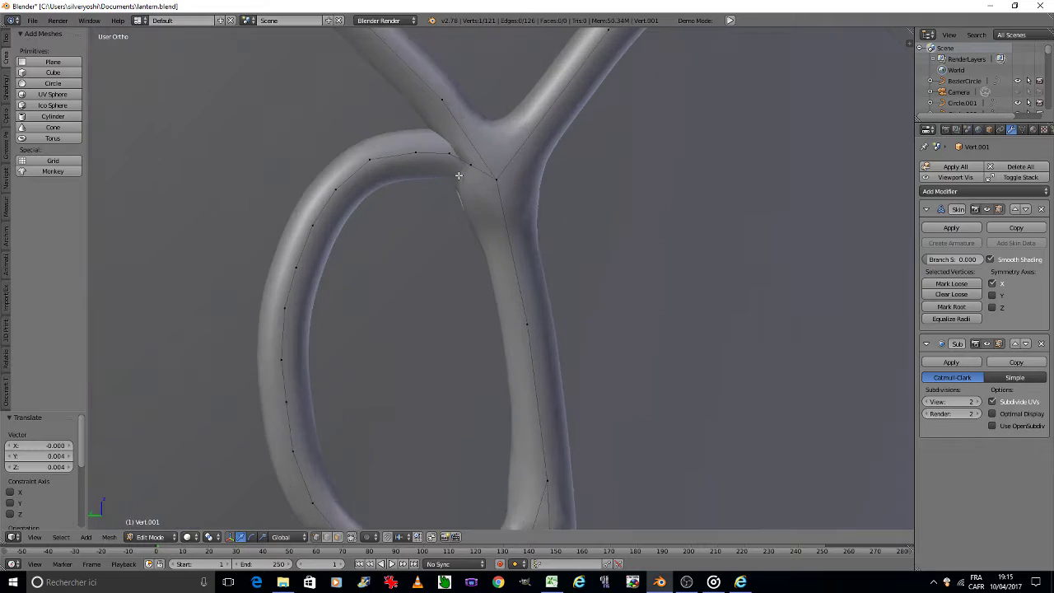
scroll(457, 169, "up", 2)
right_click(443, 139)
key("g")
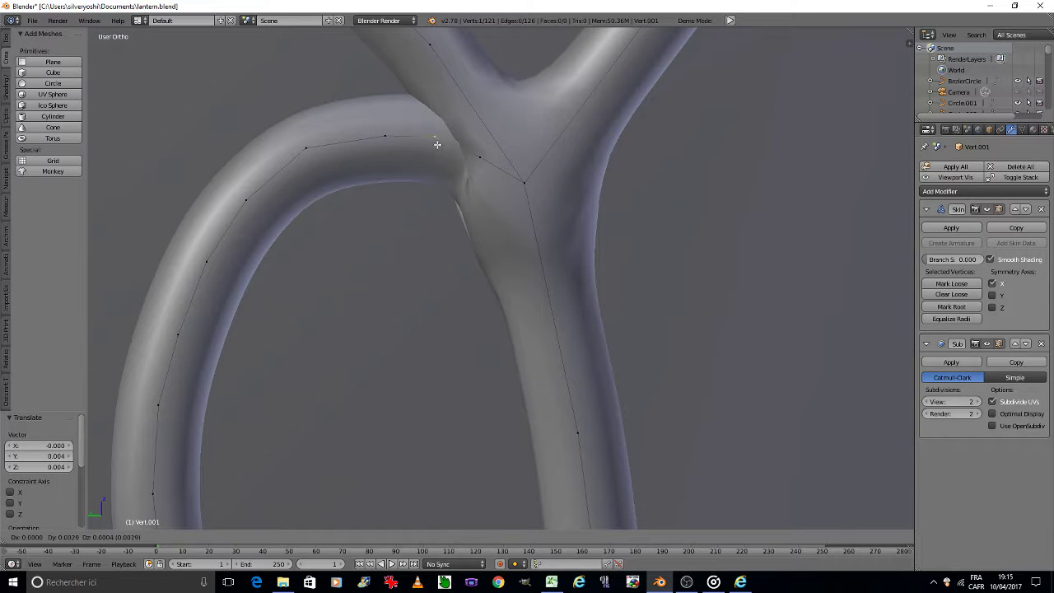
left_click(437, 142)
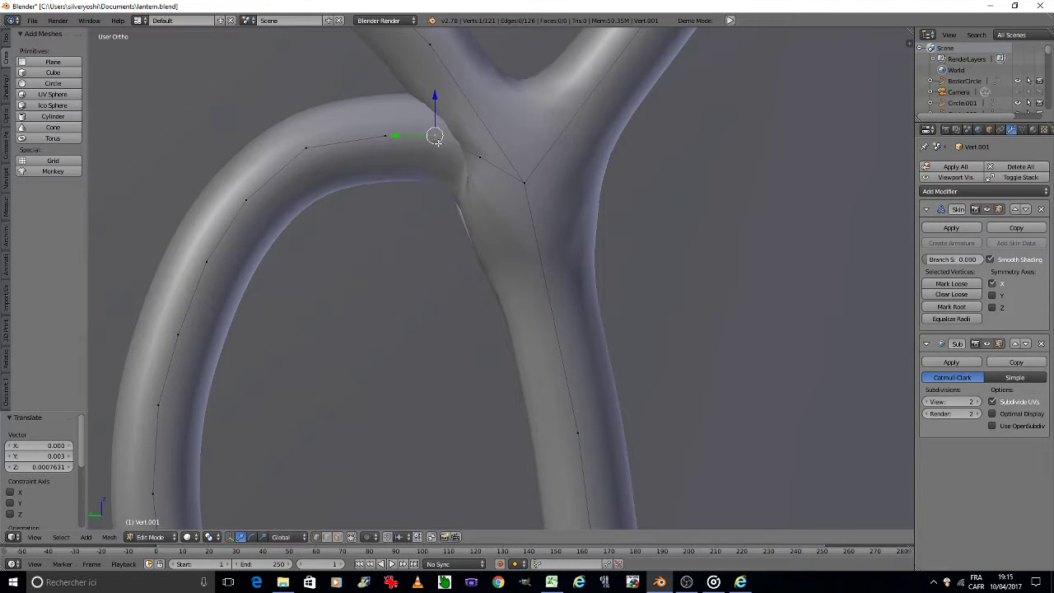
right_click(479, 156)
key("g")
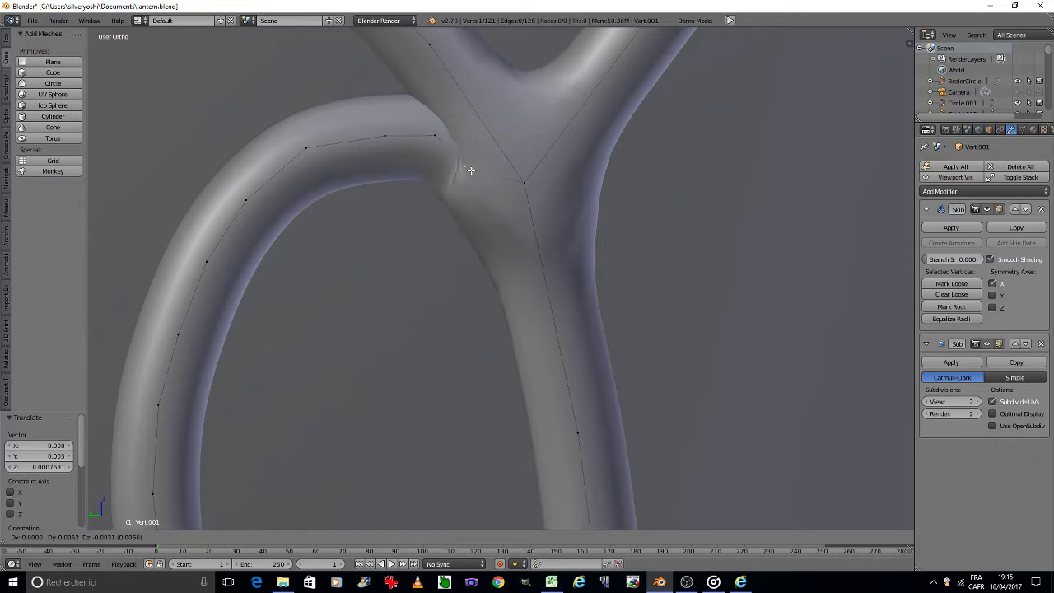
left_click(468, 163)
key("ctrl+z")
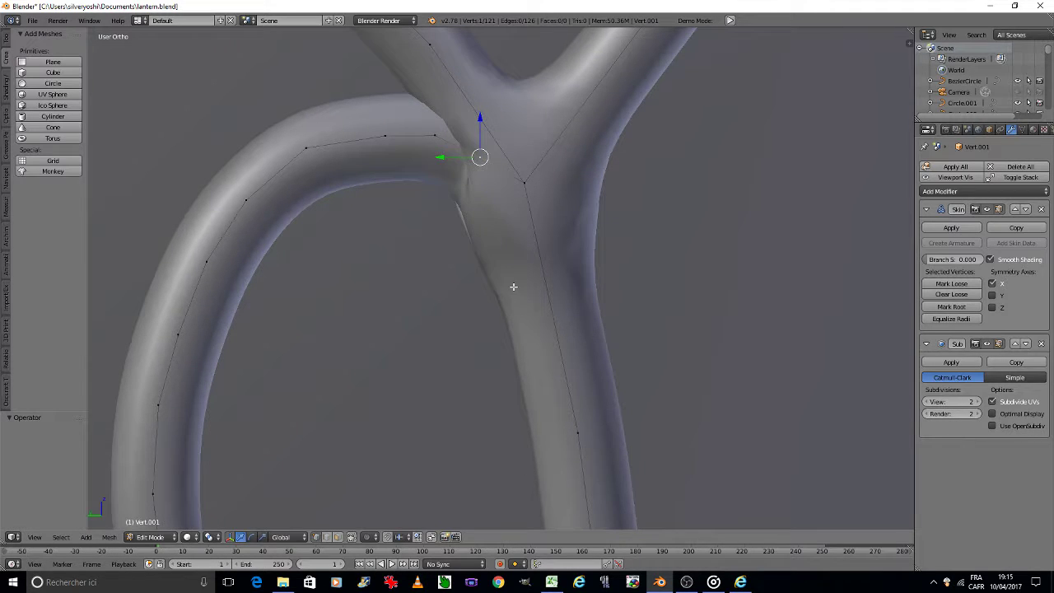
Move a right-hand branch vertex and reshape the lower-left junction again.
key("ctrl+a")
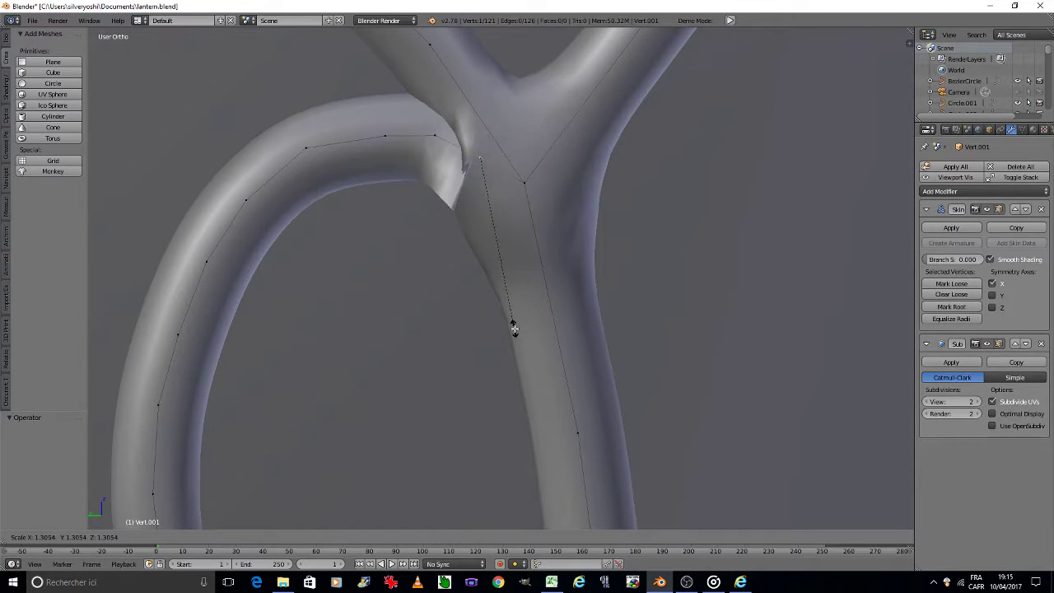
key("Escape")
right_click(528, 183)
key("g")
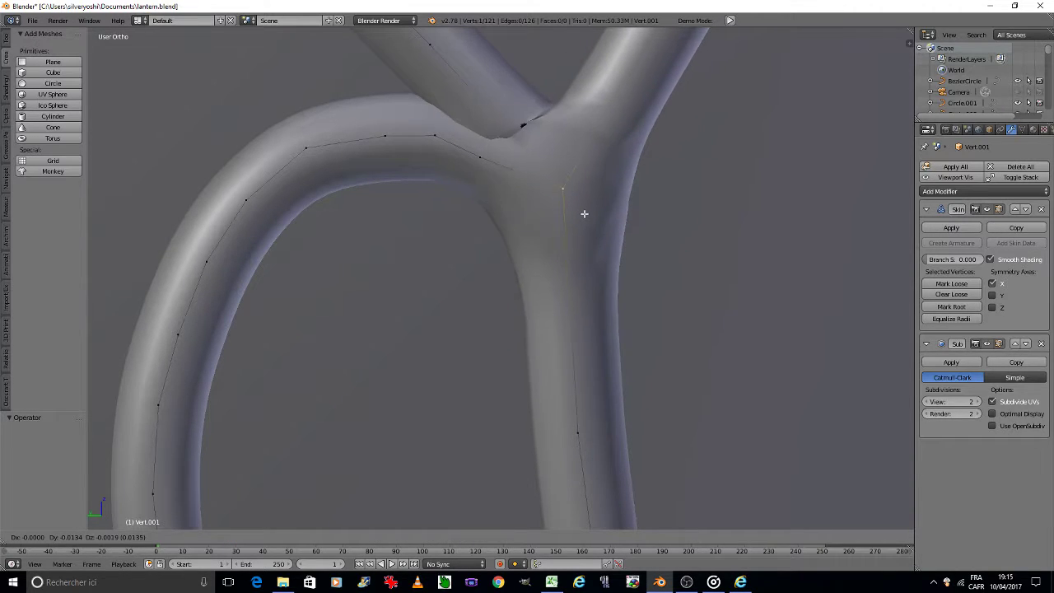
left_click(584, 215)
mouse_move(433, 116)
middle_mouse_down("shift")
mouse_move(410, 130)
mouse_move(384, 255)
middle_mouse_up("shift")
key("g")
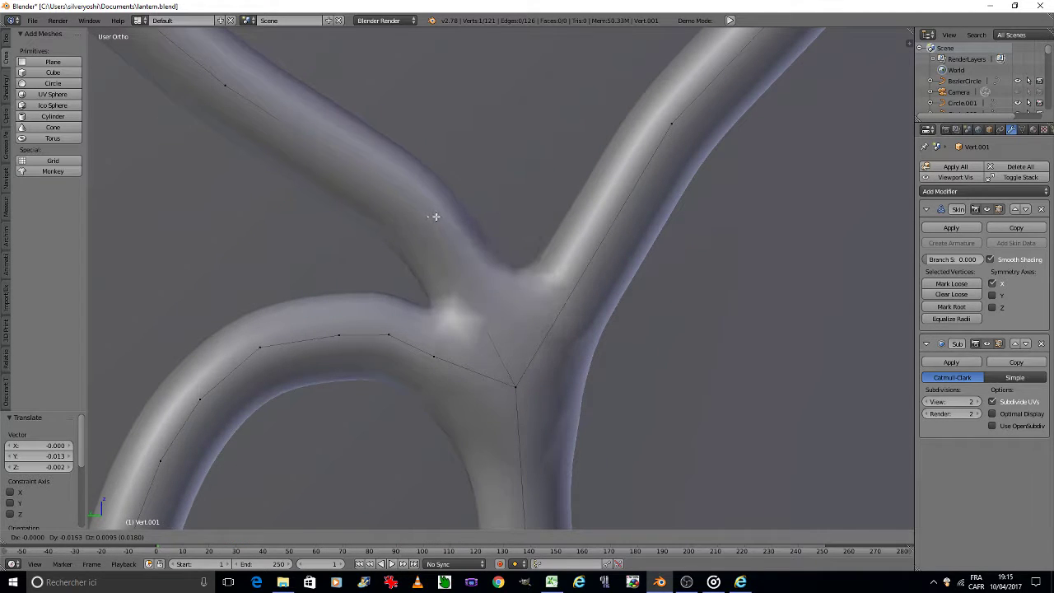
left_click(429, 217)
scroll(427, 238, "down", 6)
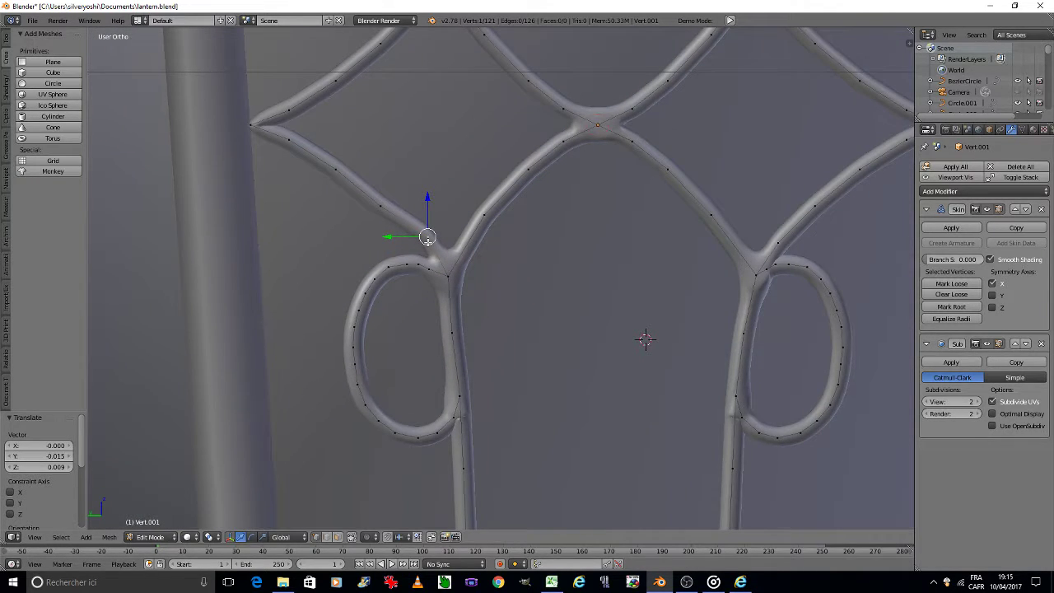
Reposition two more vertices at the lower-left loop junction.
scroll(427, 238, "up", 2)
key("g")
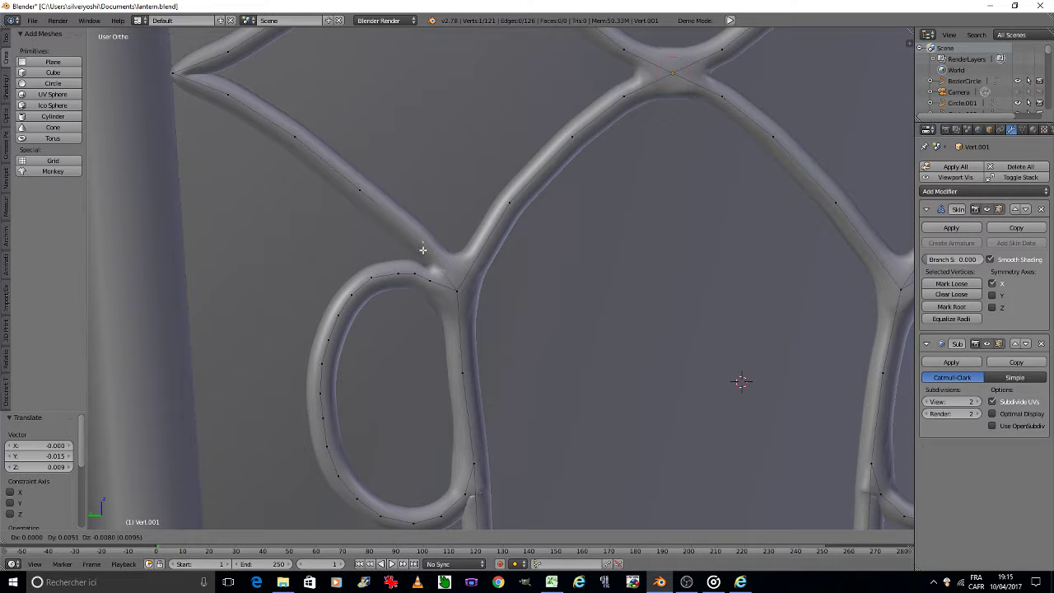
left_click(423, 248)
middle_click_drag(498, 415, 503, 266, "shift")
scroll(502, 266, "up", 3)
scroll(490, 280, "up", 3)
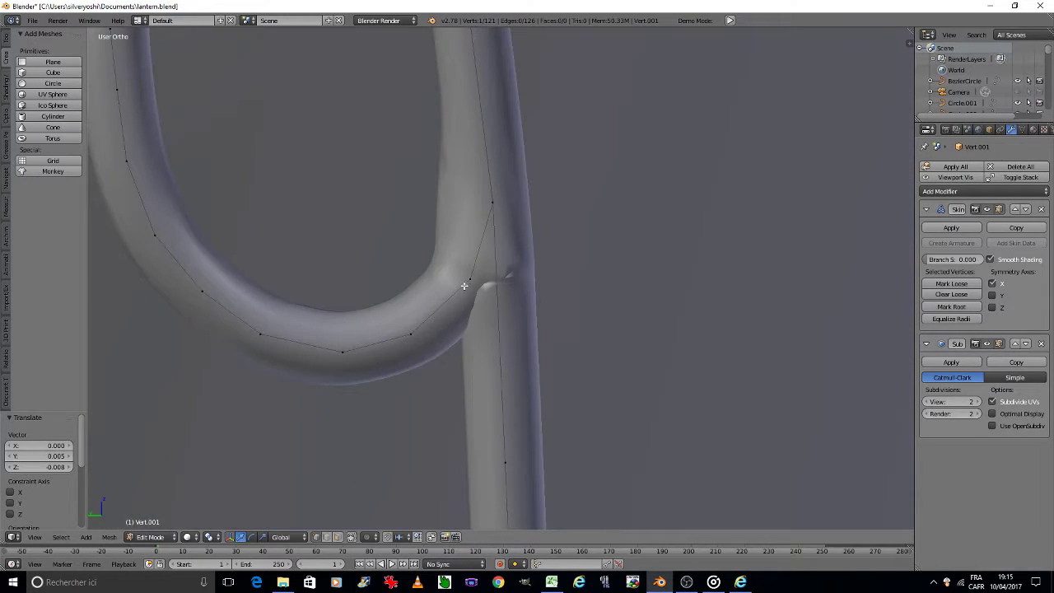
right_click(468, 280)
key("g")
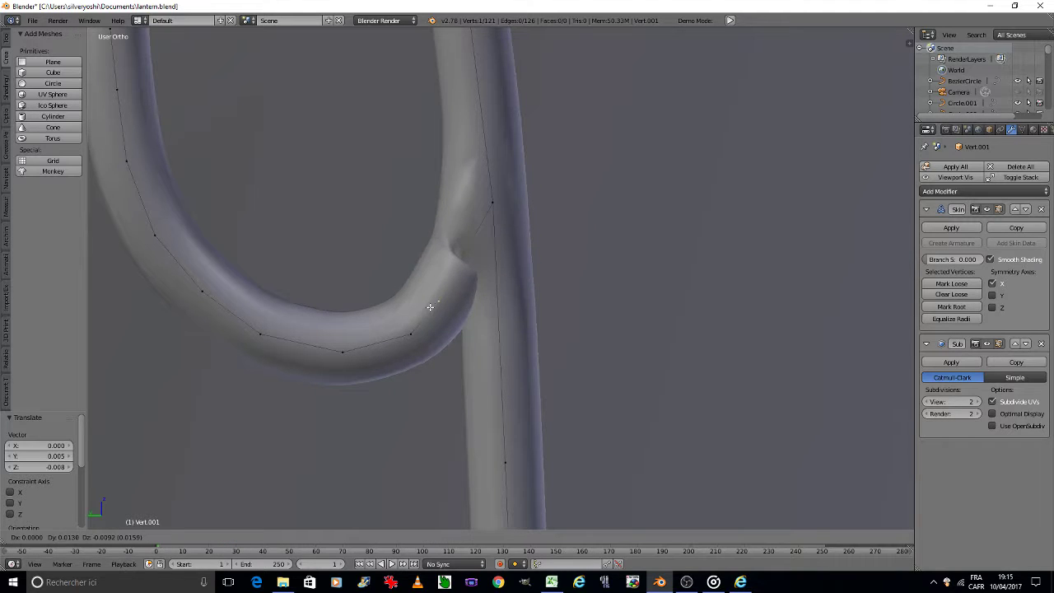
left_click(472, 228)
Move one more vertex beside the junction, then clear the vertex selection.
right_click(494, 203)
key("g")
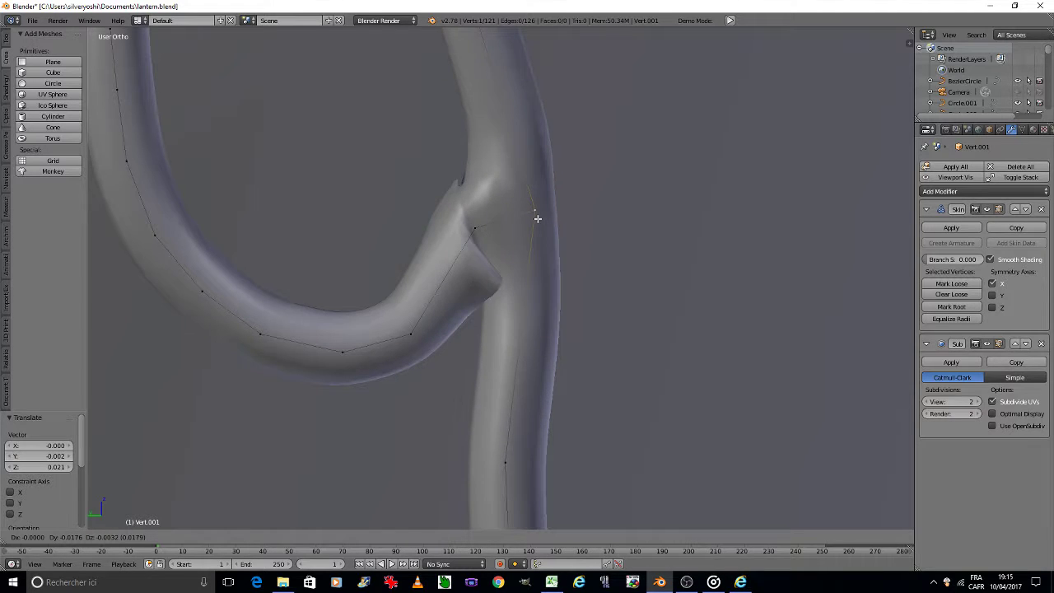
left_click(539, 217)
scroll(537, 221, "down", 2)
scroll(527, 292, "down", 2)
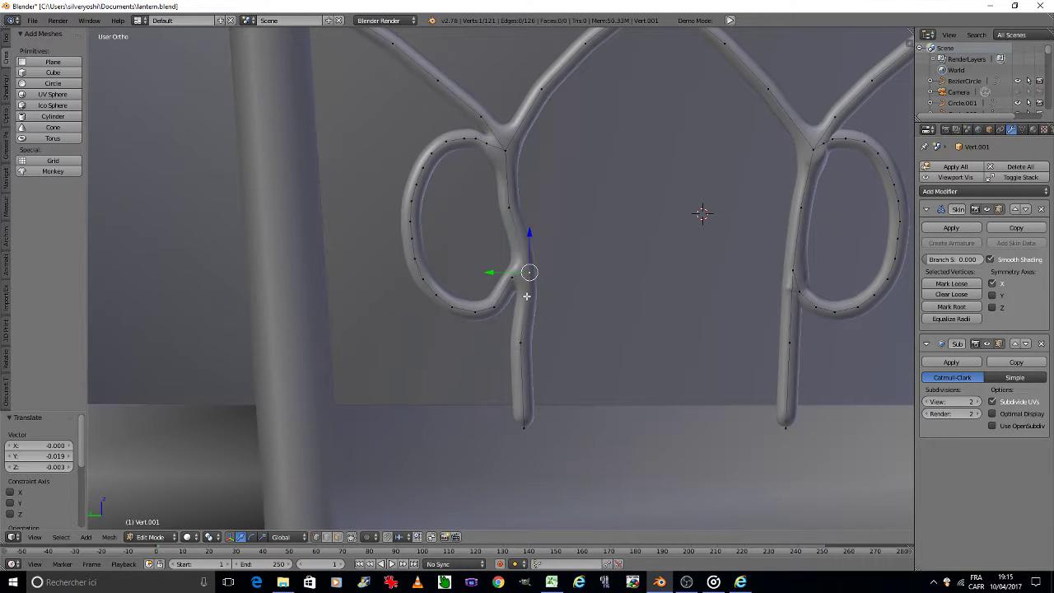
key("a")
scroll(526, 296, "down", 4)
right_click(526, 296)
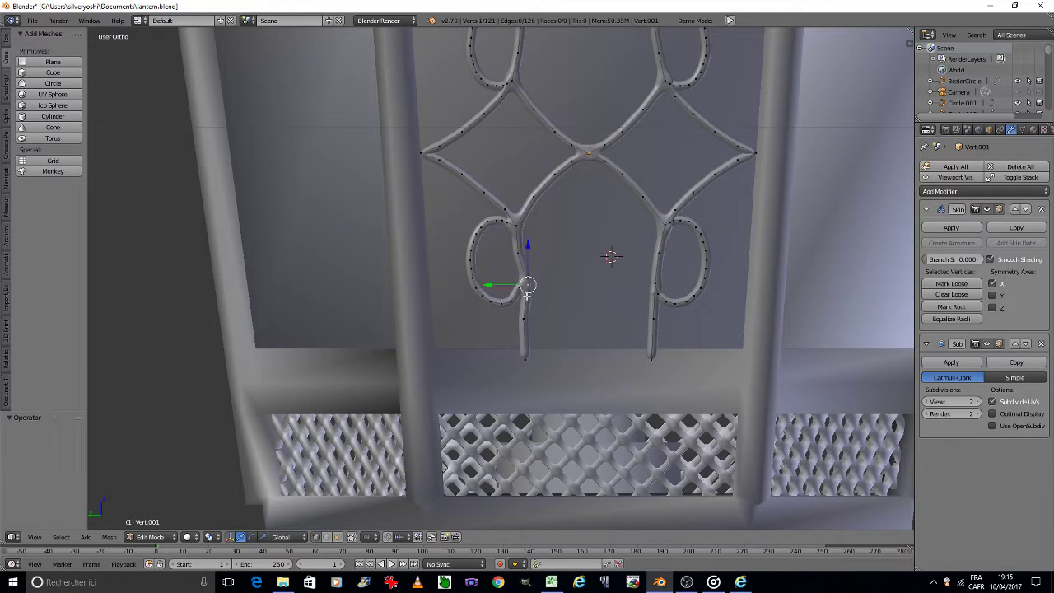
key("a")
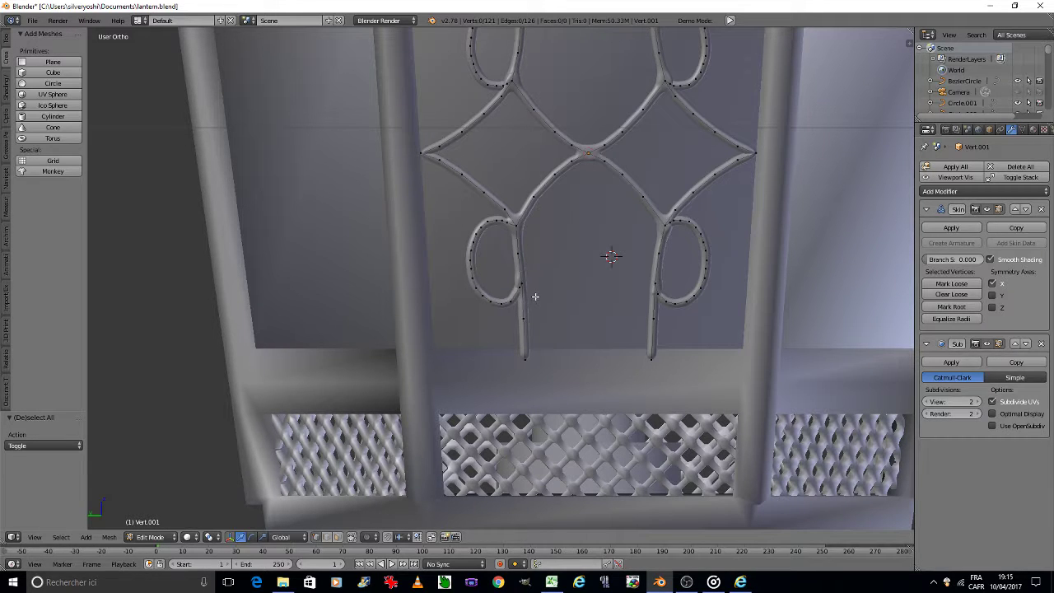
scroll(536, 295, "down", 3)
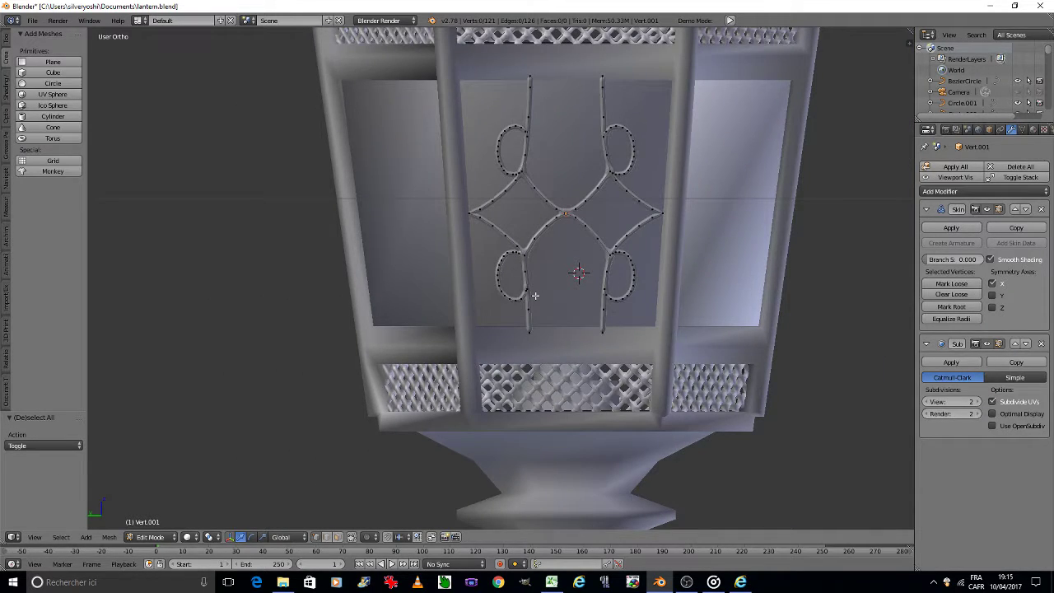
In Object Mode, slide the grille ornament along the X axis into its panel.
key("Tab")
left_click(492, 298)
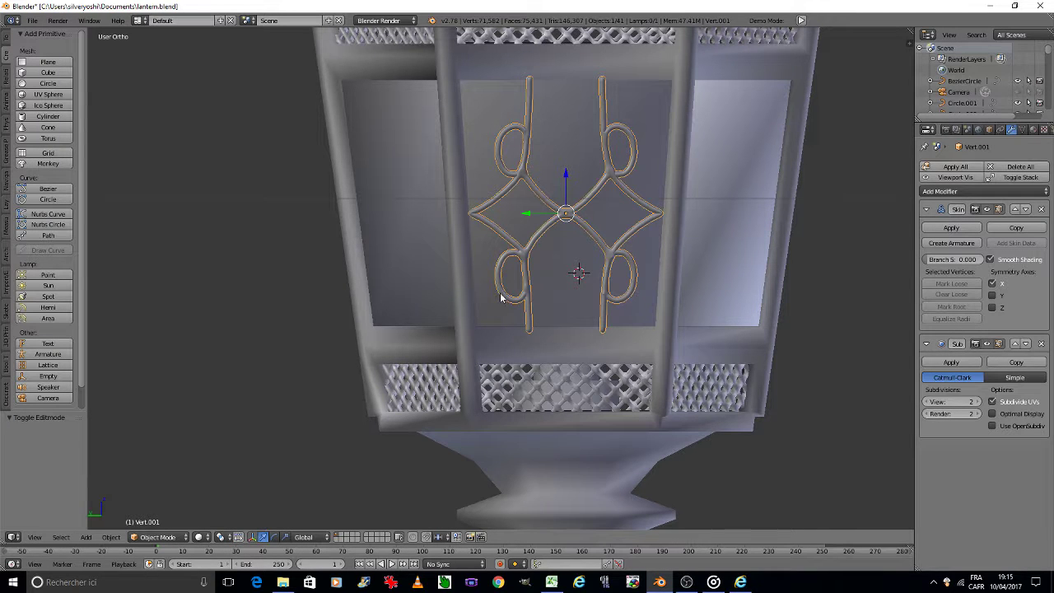
key("a")
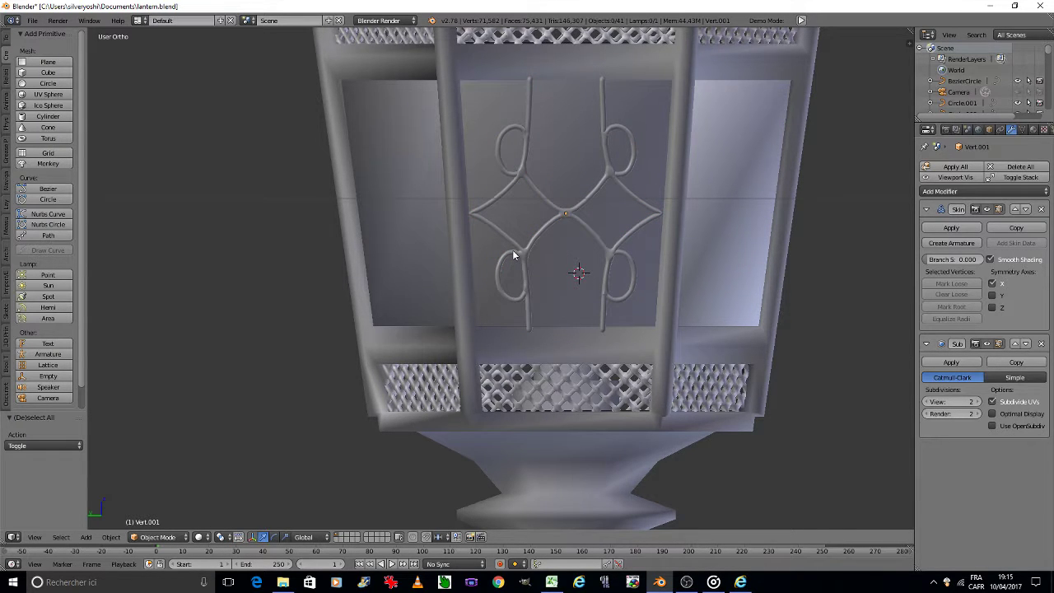
key("KP_6")
key("KP_6")
key("KP_6")
key("KP_8")
key("KP_8")
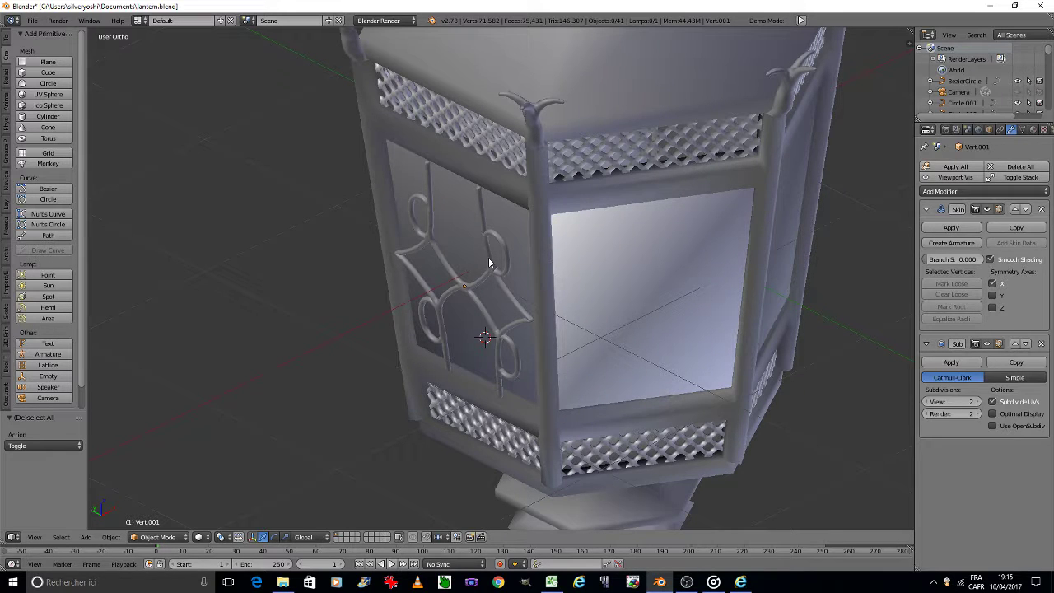
right_click(490, 264)
scroll(493, 270, "up", 2)
key("g")
key("x")
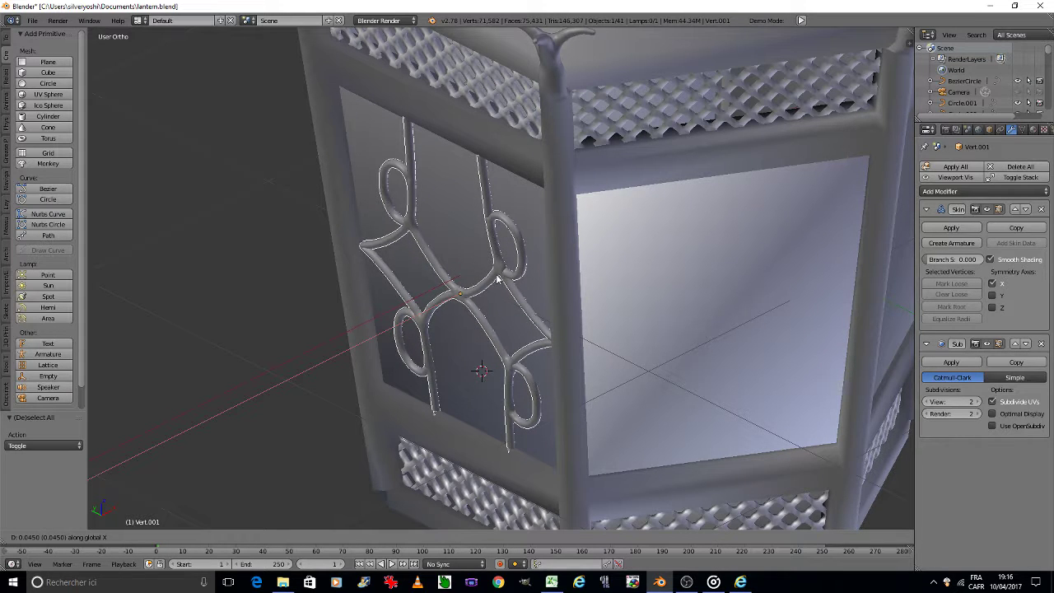
left_click(496, 280)
scroll(497, 278, "down", 8)
key("ctrl+s")
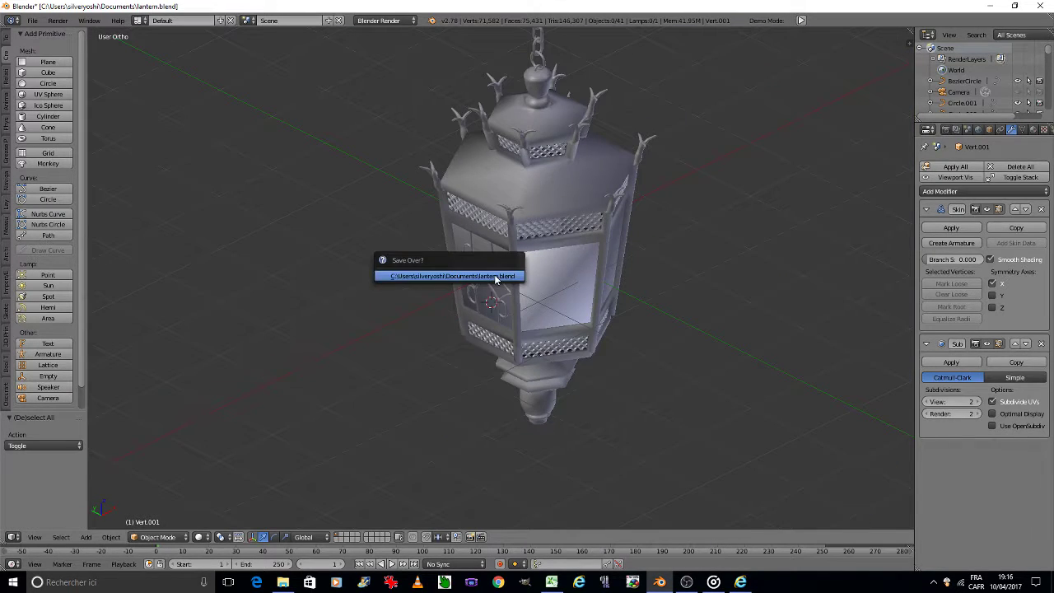
left_click(495, 278)
key("KP_1")
key("KP_8")
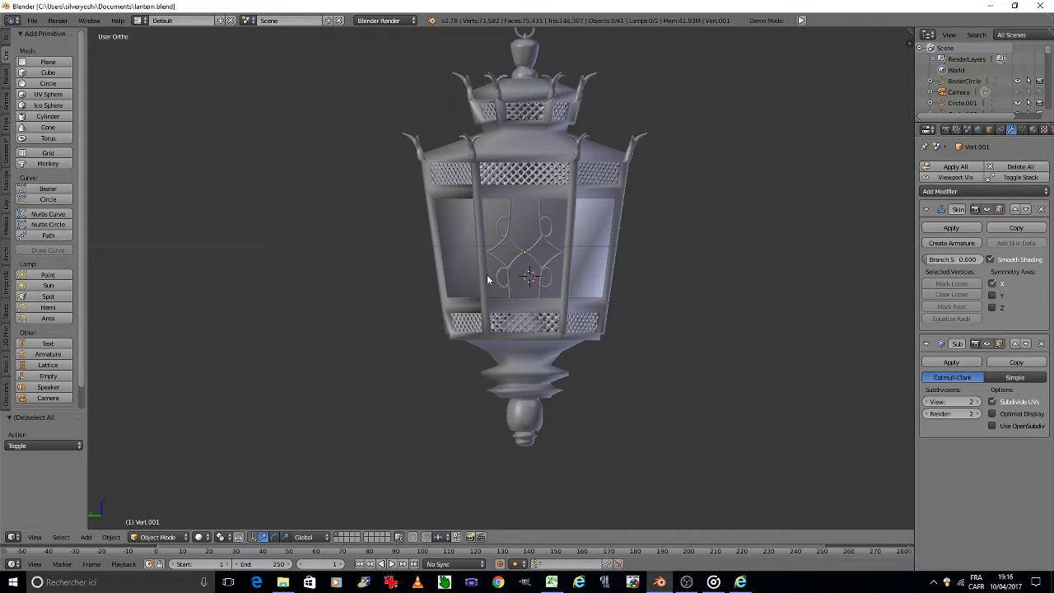
left_click(740, 582)
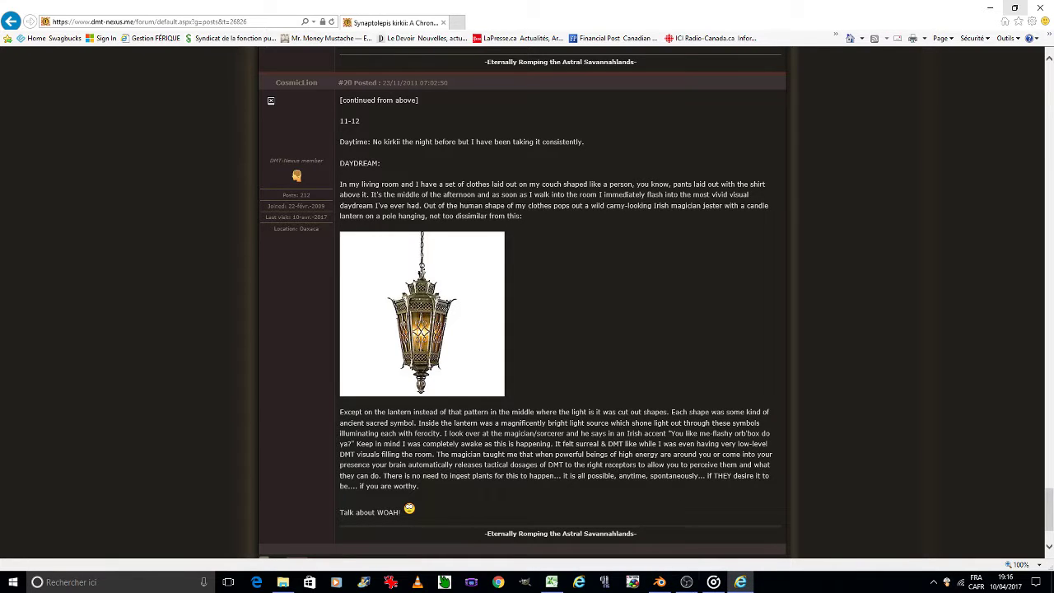
left_click(660, 582)
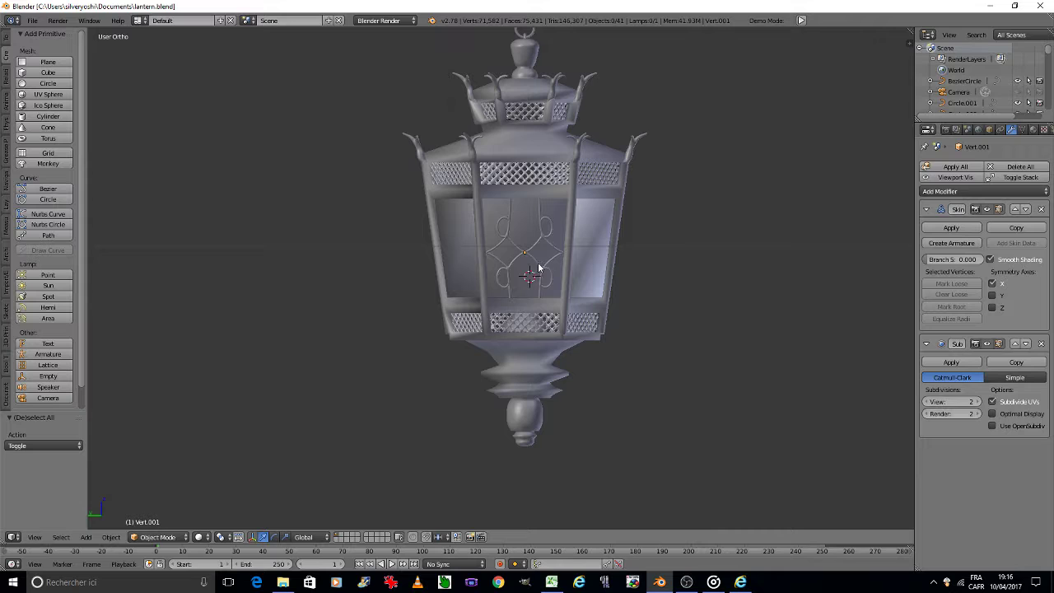
Snap the 3D cursor to the scene centre and set the front ornament's origin to it.
scroll(539, 267, "up", 3)
scroll(532, 264, "up", 2)
scroll(513, 239, "down", 1)
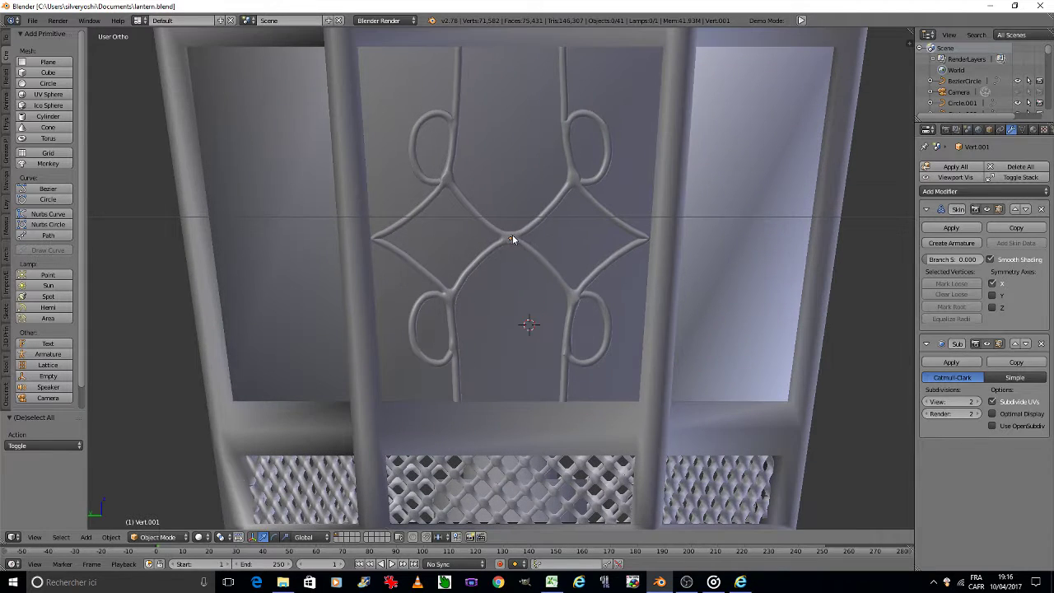
scroll(517, 305, "down", 2)
scroll(515, 306, "down", 3)
key("shift+s")
left_click(516, 307)
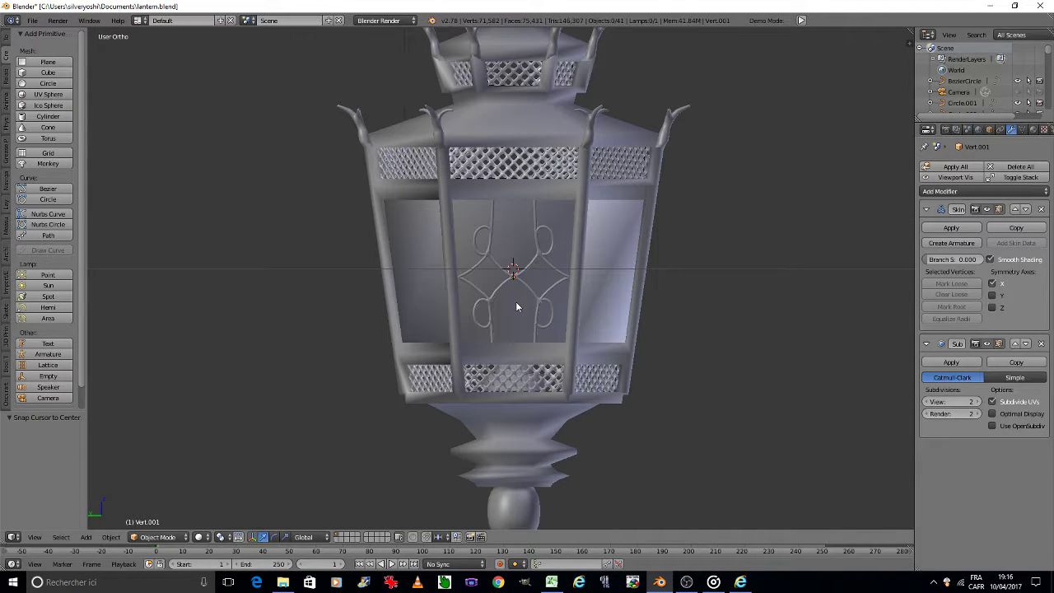
right_click(513, 279)
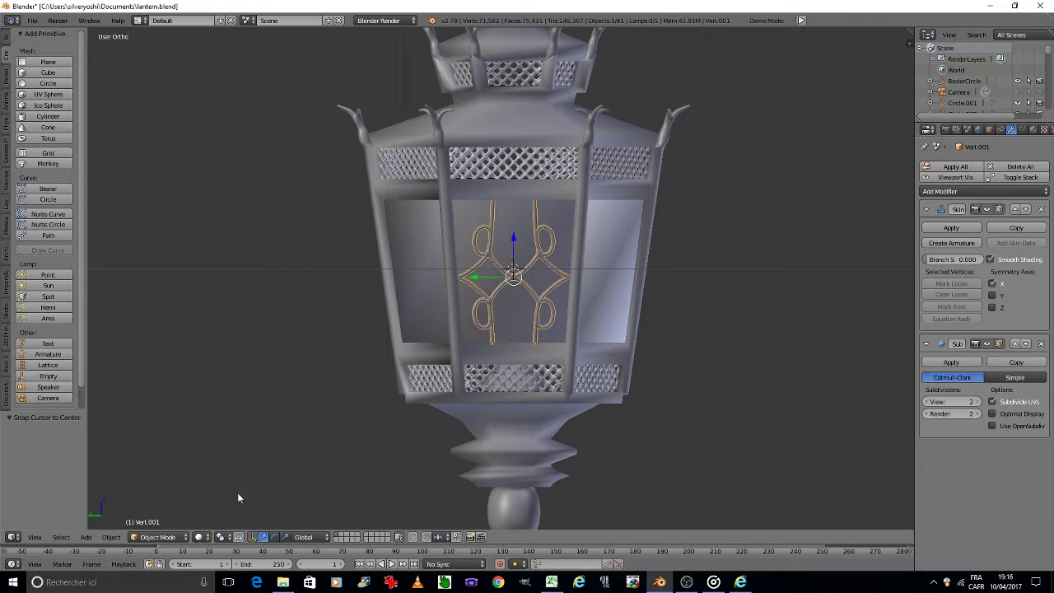
left_click(111, 537)
mouse_move(129, 486)
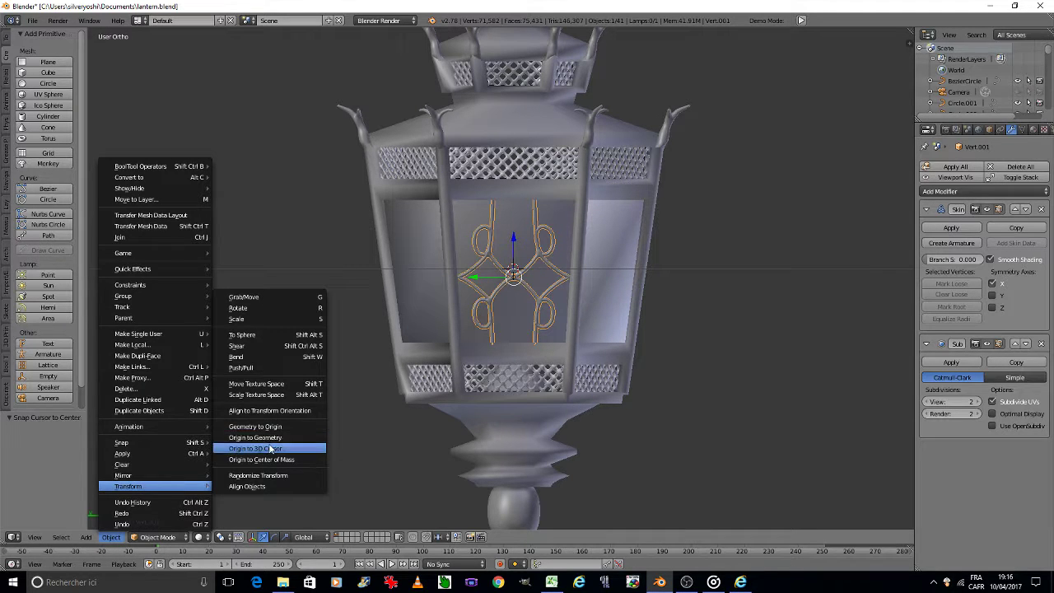
left_click(268, 448)
Viewing from above, make two copies of the ornament, each rotated 60° around Z.
scroll(511, 320, "down", 2)
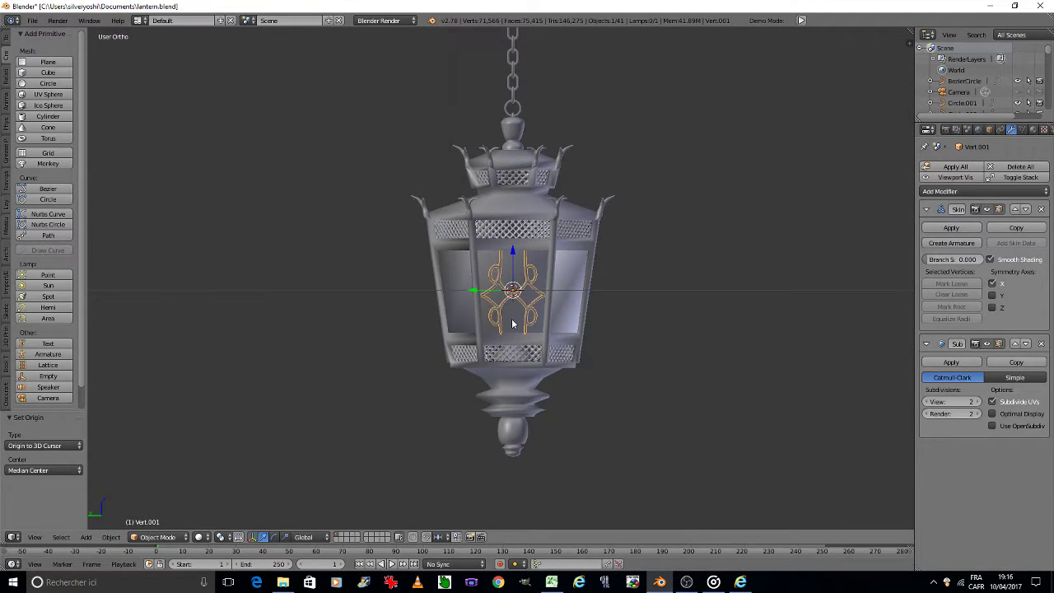
middle_click_drag(512, 322, 508, 321)
scroll(509, 321, "up", 2)
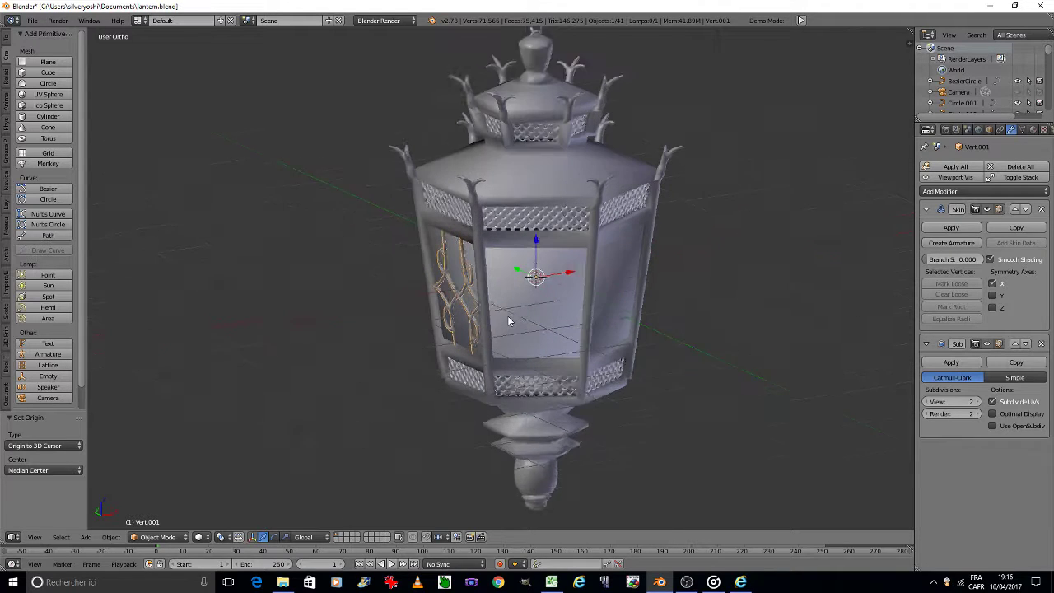
scroll(508, 321, "up", 2)
key("shift+d")
type("rz60")
key("Return")
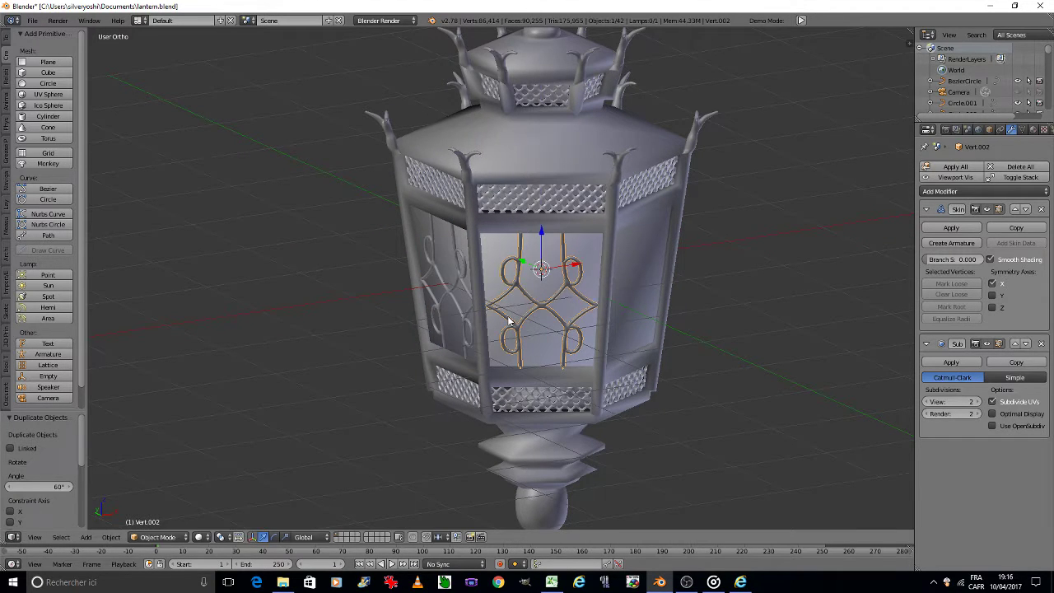
key("shift+d")
type("rz60")
key("Return")
Add the remaining ornament copies with 60° Z rotations onto the other panels.
key("shift+d")
type("rz")
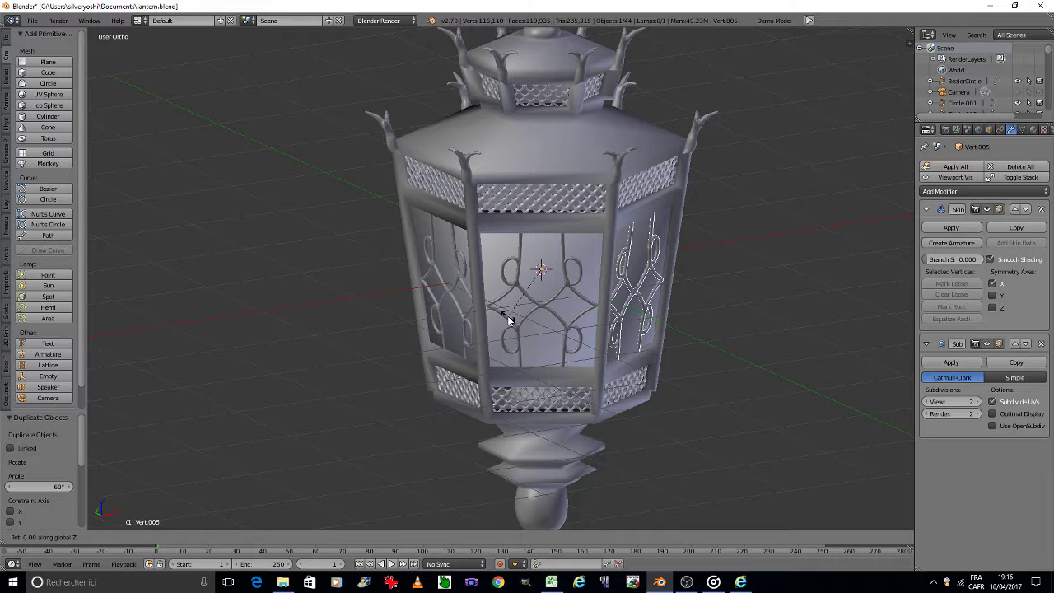
type("60")
key("Return")
key("shift+d")
key("Return")
key("shift+d")
key("Return")
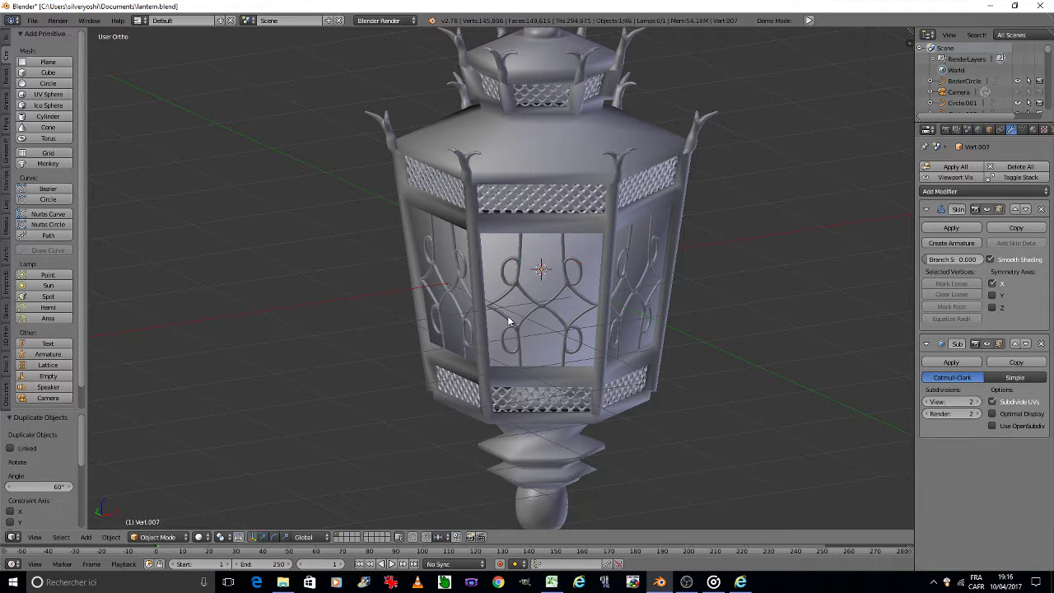
key("shift+d")
key("Return")
type("rz60")
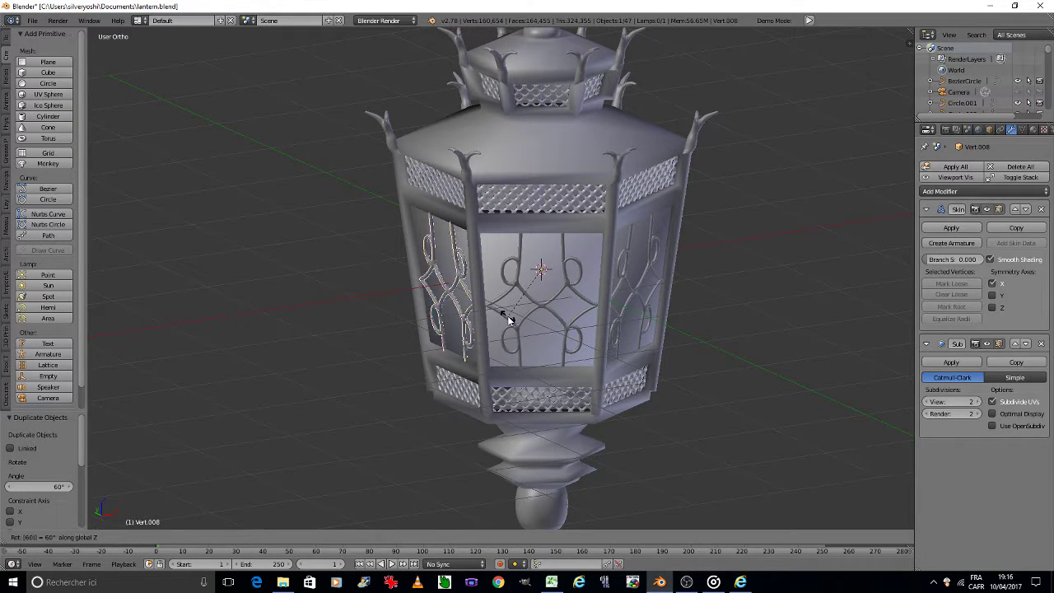
key("Return")
Check the panels around the lantern and delete the surplus ornament copy.
middle_click_drag(507, 321, 576, 323)
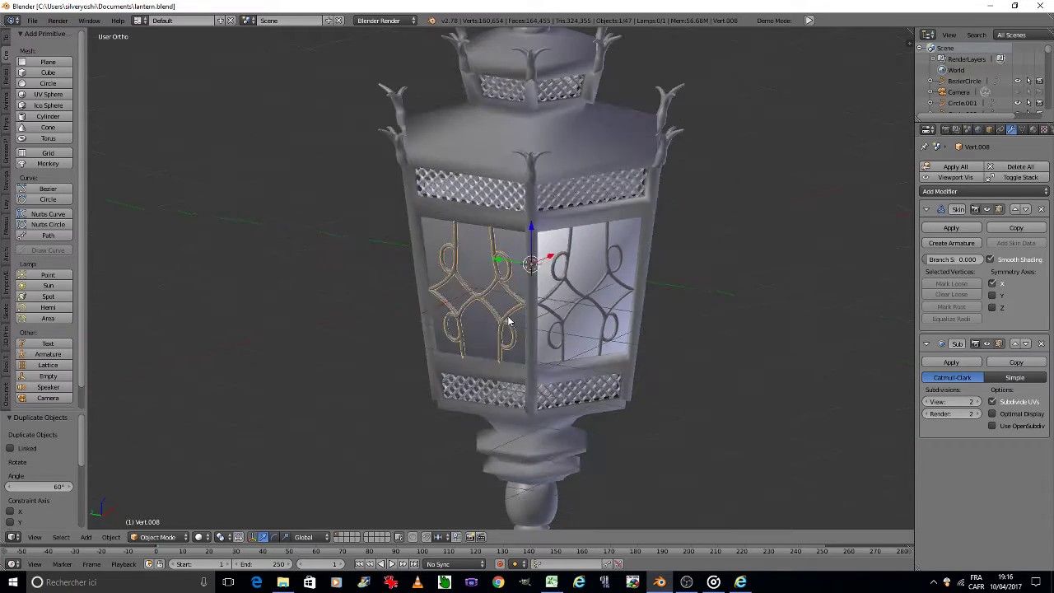
key("g")
left_click(618, 319)
key("x")
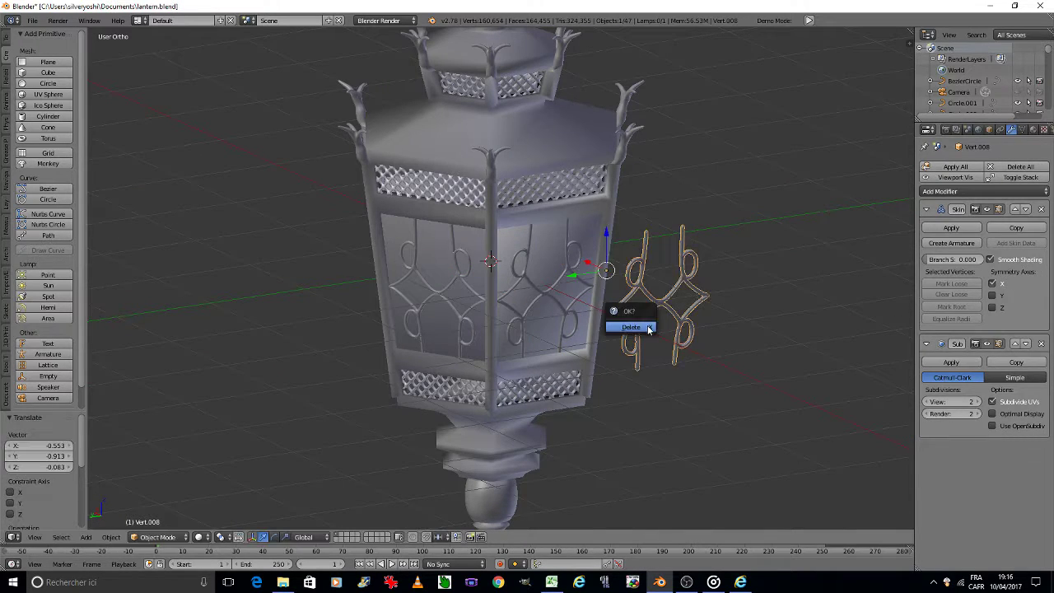
left_click(647, 325)
key("x")
key("Escape")
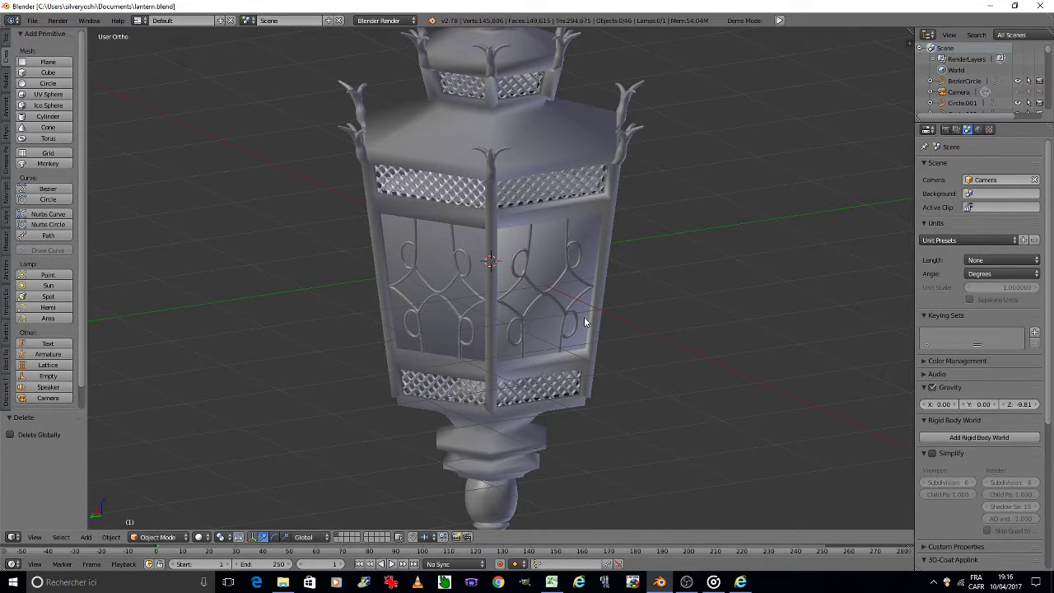
Frame the lantern in camera view, save lantern.blend, and preview it with Rendered shading.
scroll(584, 321, "down", 3)
key("KP_0")
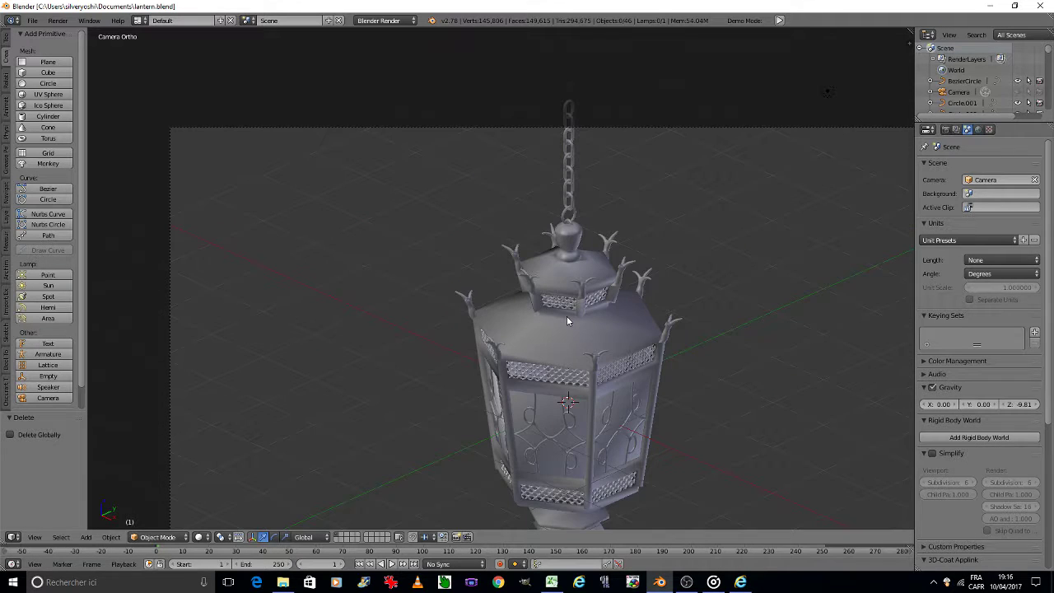
middle_click_drag(600, 342, 524, 262, "shift")
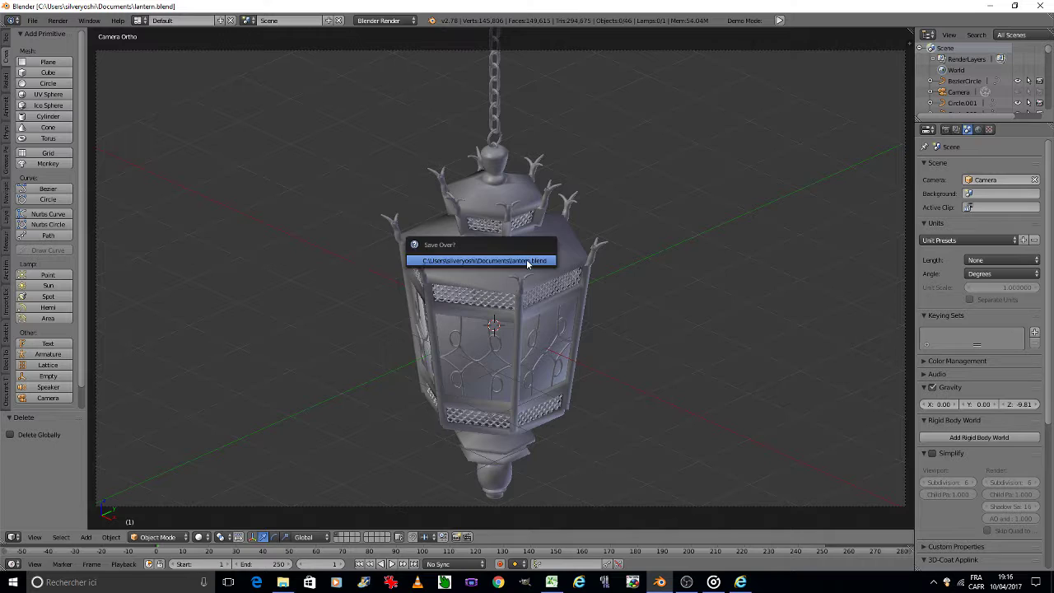
key("x")
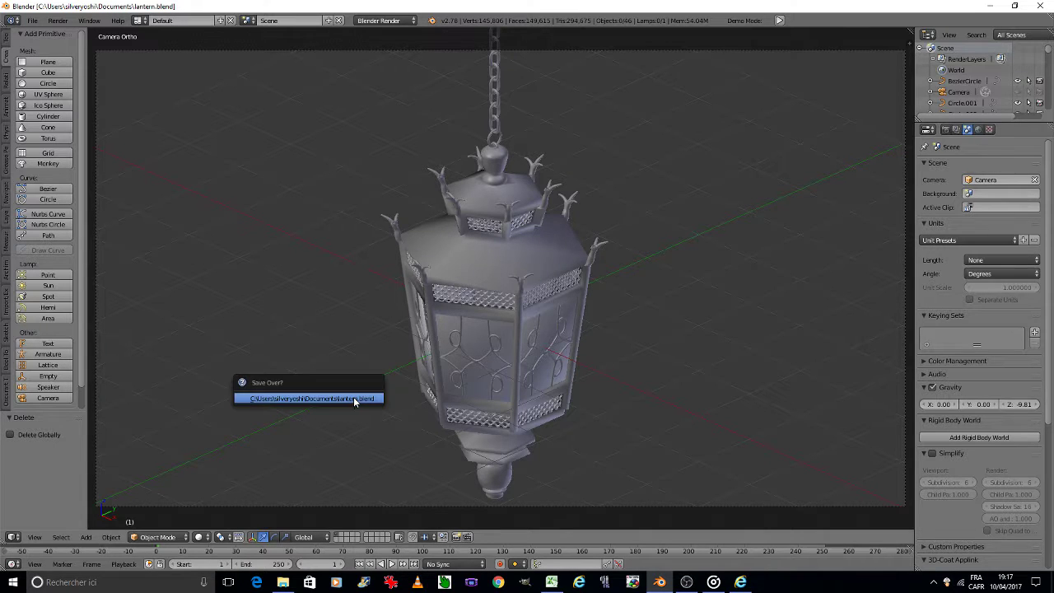
key("Escape")
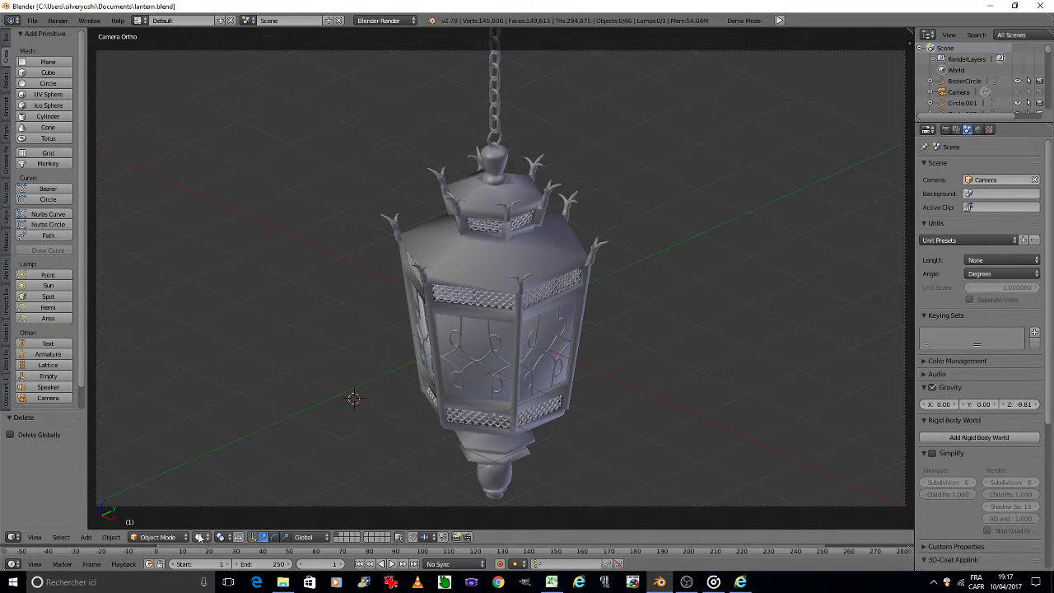
left_click(198, 537)
left_click(222, 469)
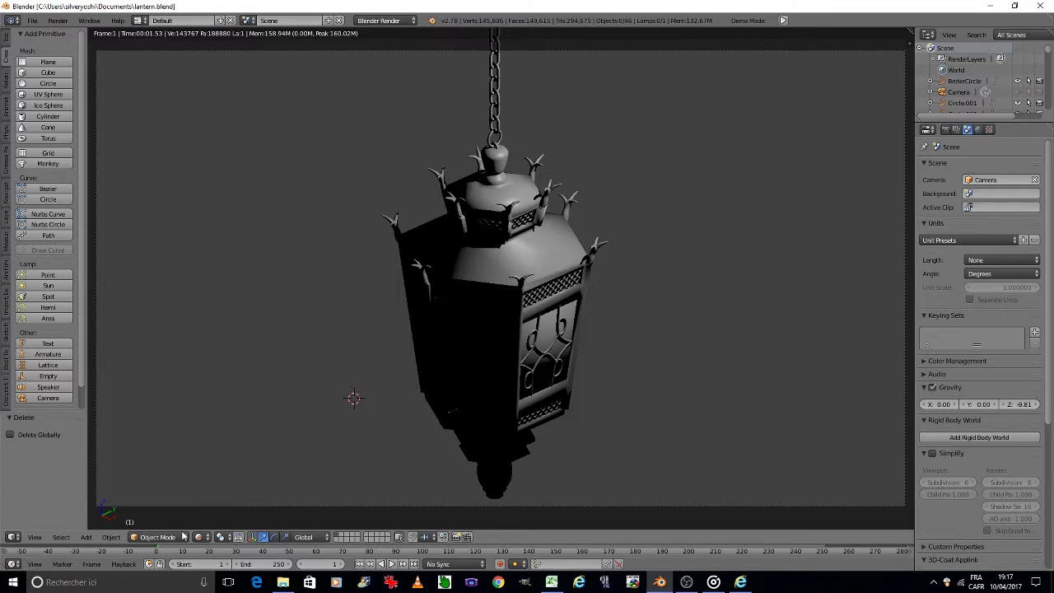
Return to Solid shading, enable Blend Sky in the World settings, and make the horizon colour black.
left_click(199, 537)
left_click(214, 502)
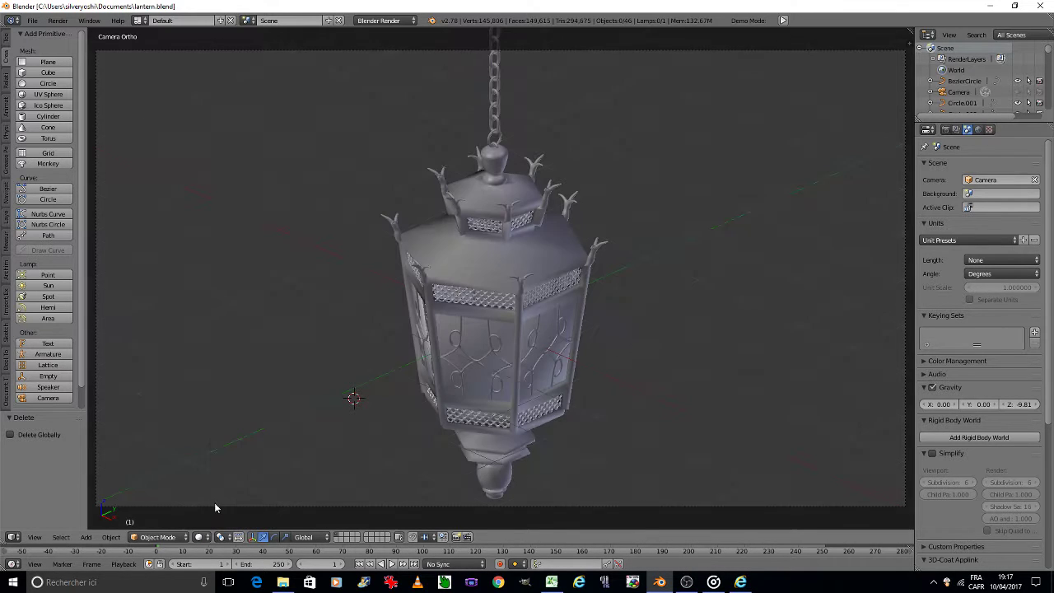
left_click(978, 129)
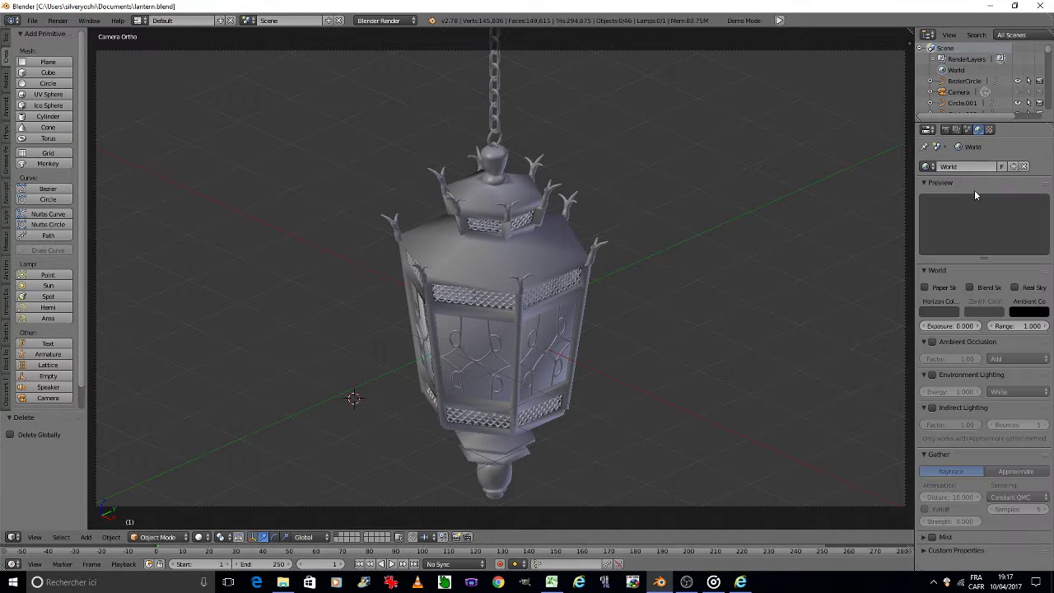
left_click(971, 287)
left_click(985, 311)
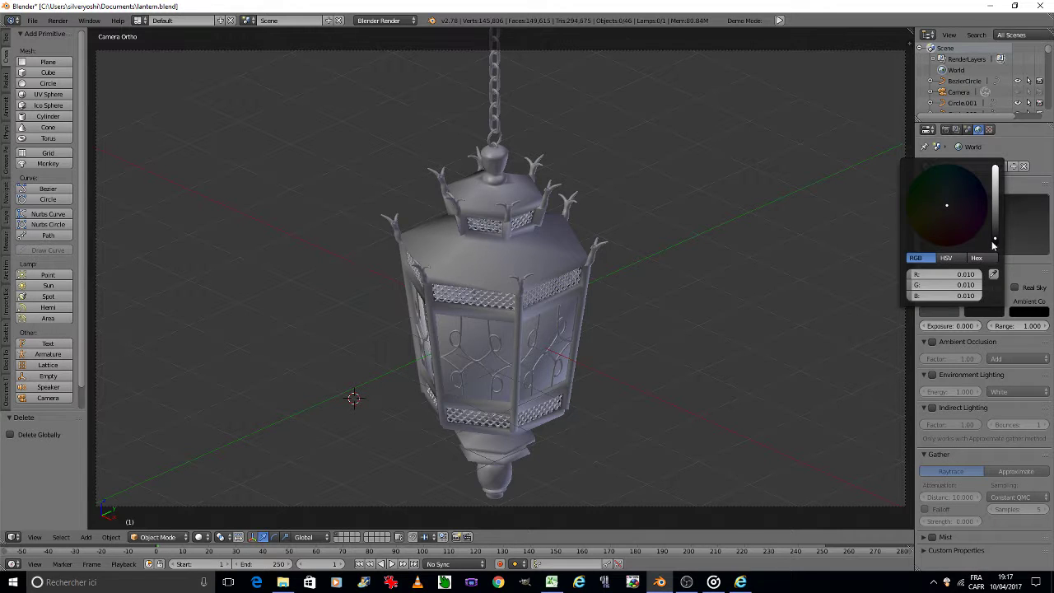
left_click(936, 313)
left_click_drag(951, 227, 951, 243)
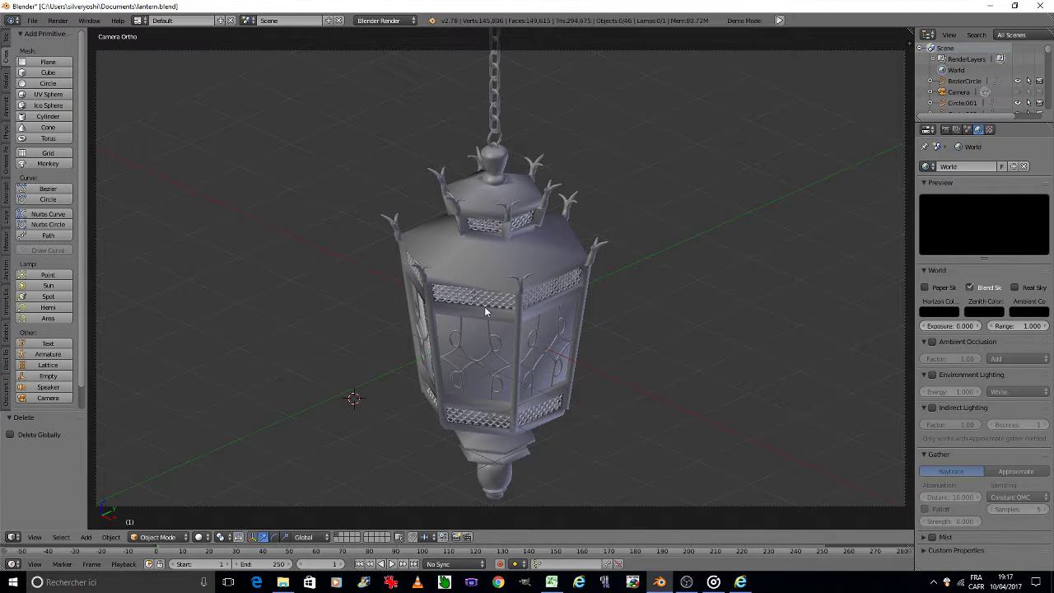
key("KP_8")
key("KP_8")
key("KP_8")
key("KP_8")
key("KP_8")
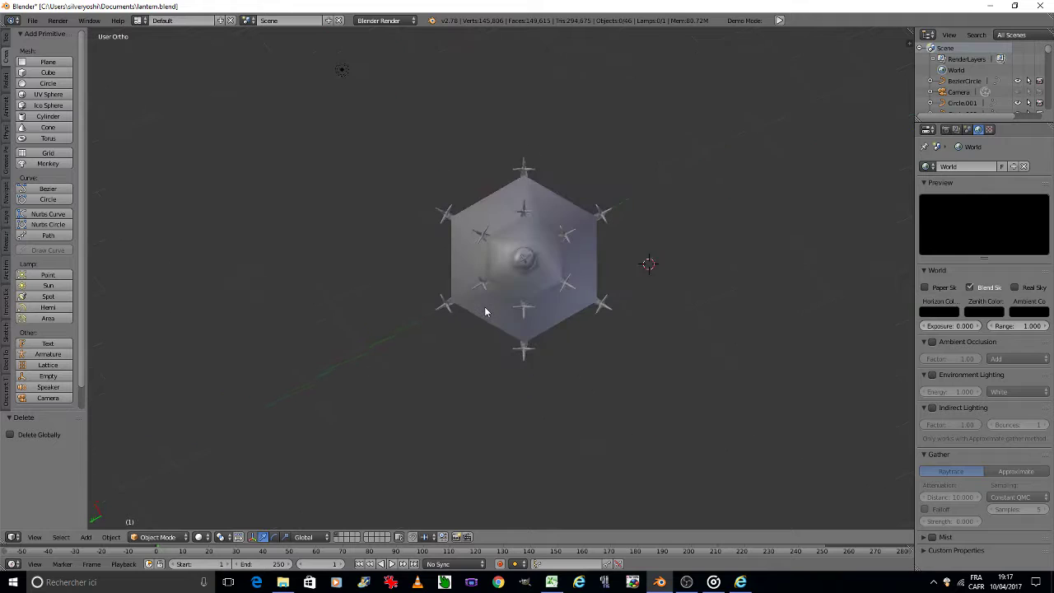
Duplicate the lamp twice, placing copies on the far side and in front, then save.
scroll(556, 263, "down", 4)
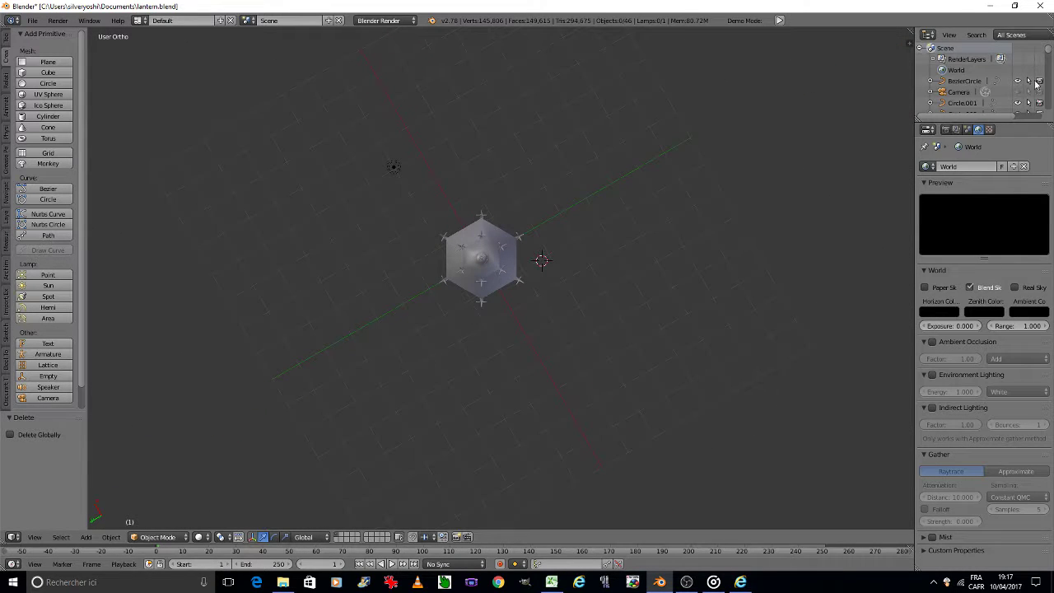
left_click(1018, 91)
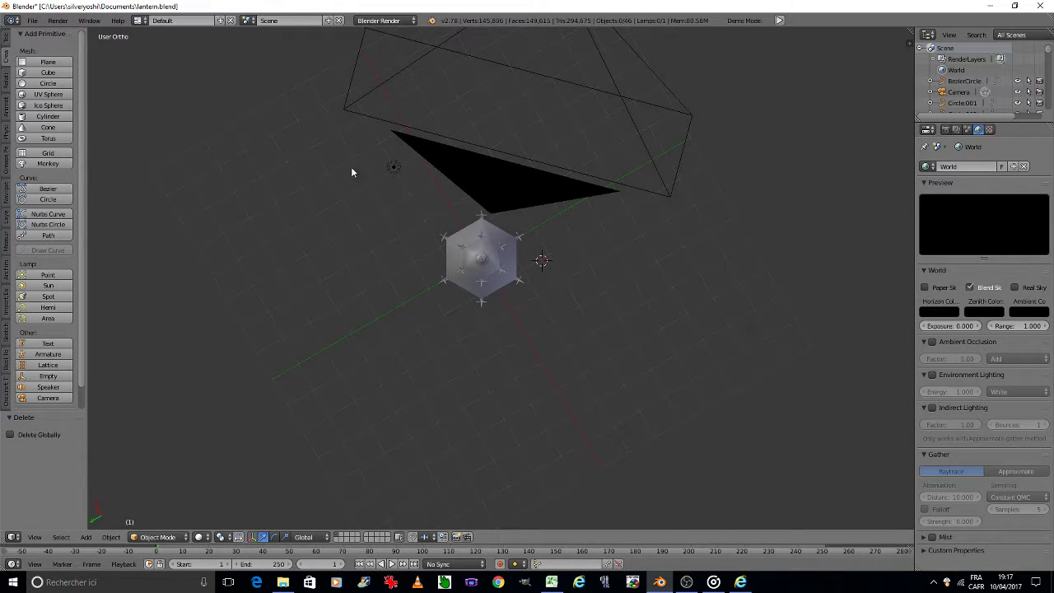
right_click(394, 167)
key("shift+d")
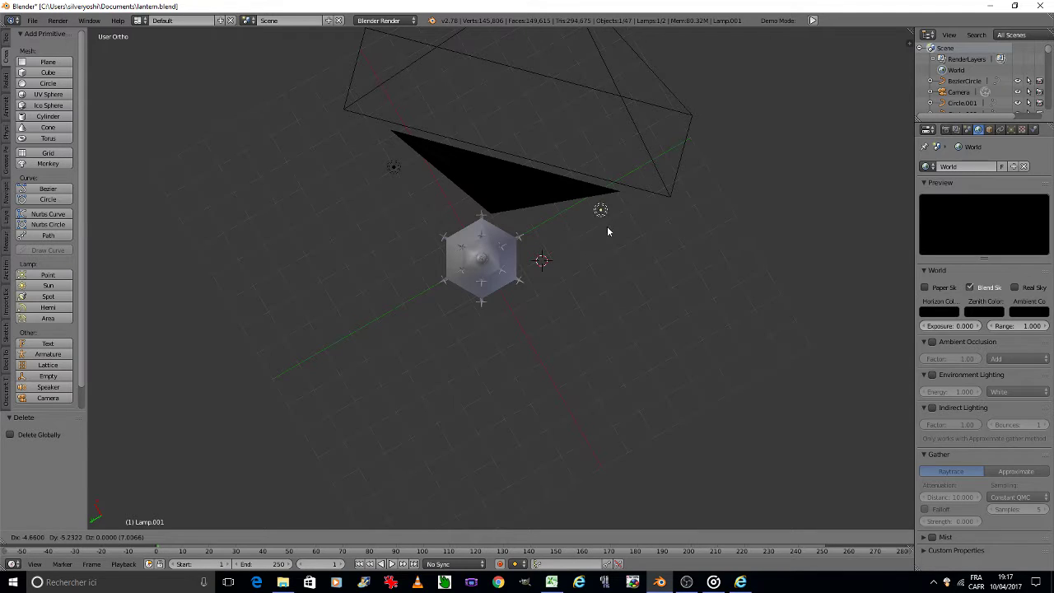
left_click(607, 235)
key("shift+d")
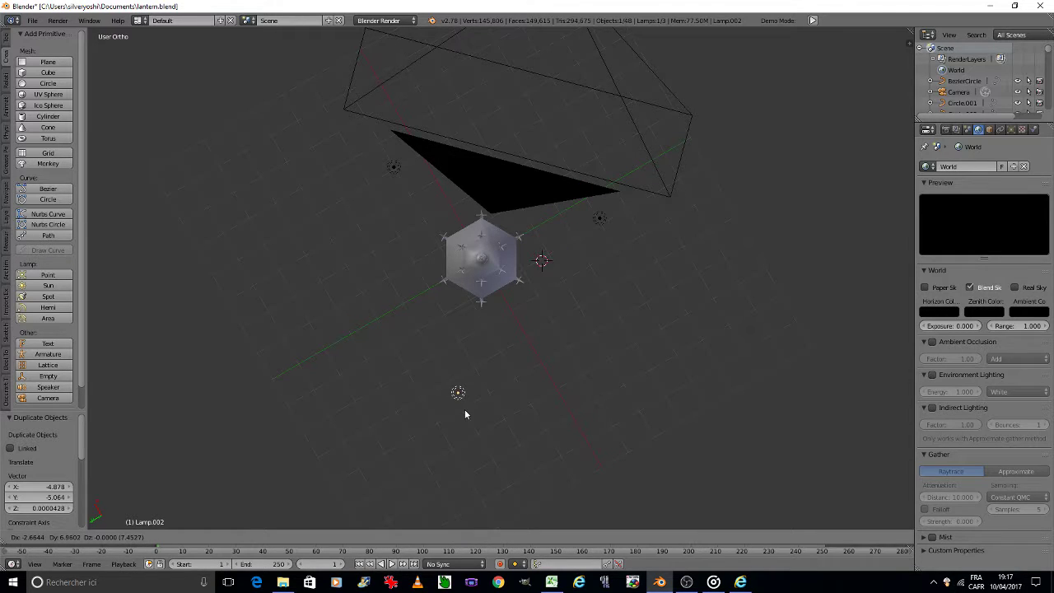
left_click(465, 412)
key("ctrl+s")
left_click(465, 409)
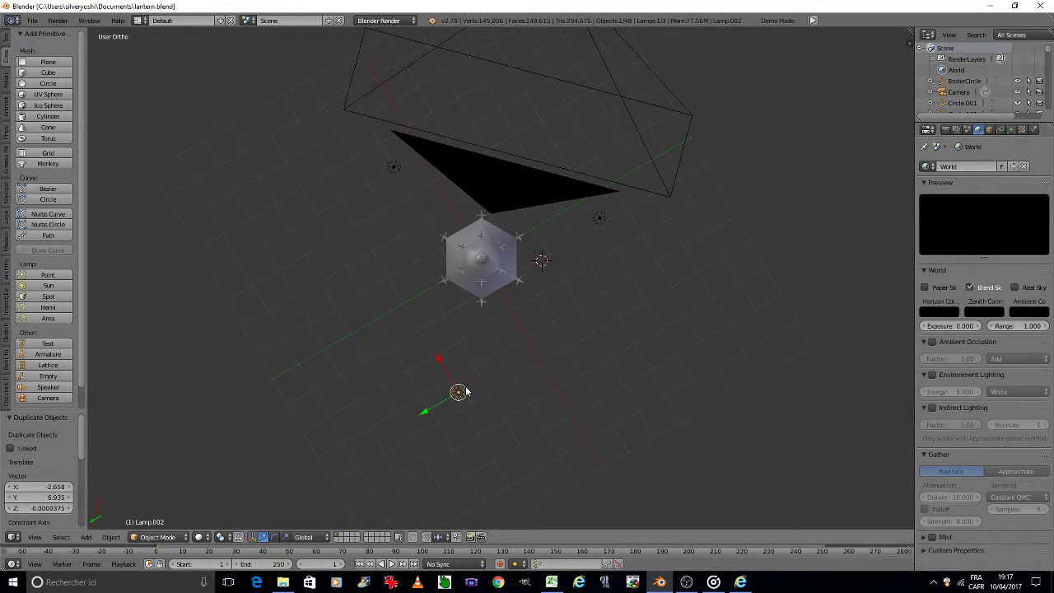
In side view, lower the three lamps along Z to the lantern's height.
key("KP_2")
key("KP_2")
key("KP_2")
key("KP_2")
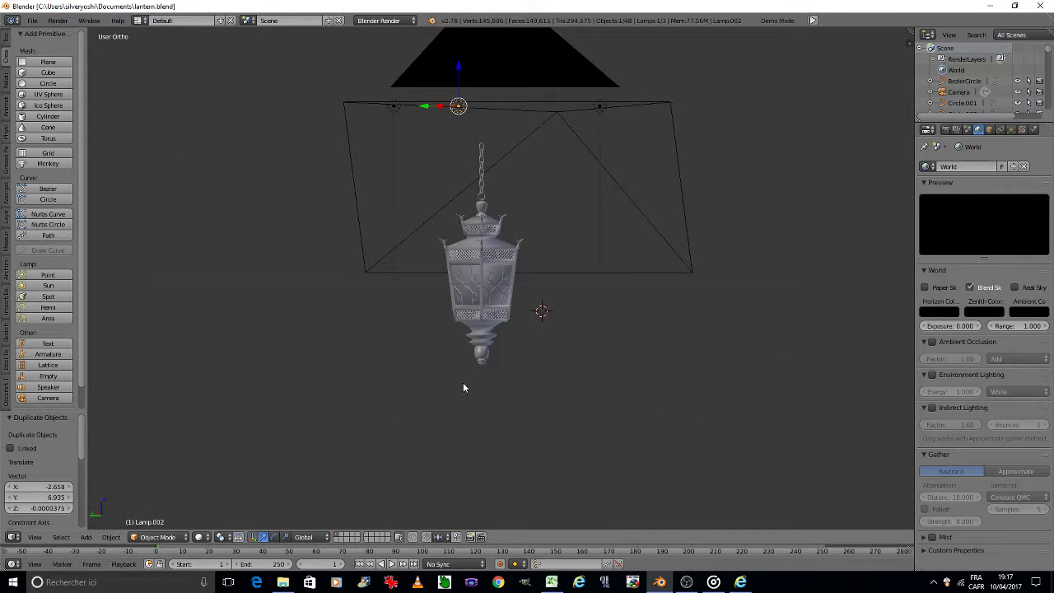
right_click(599, 106, "shift")
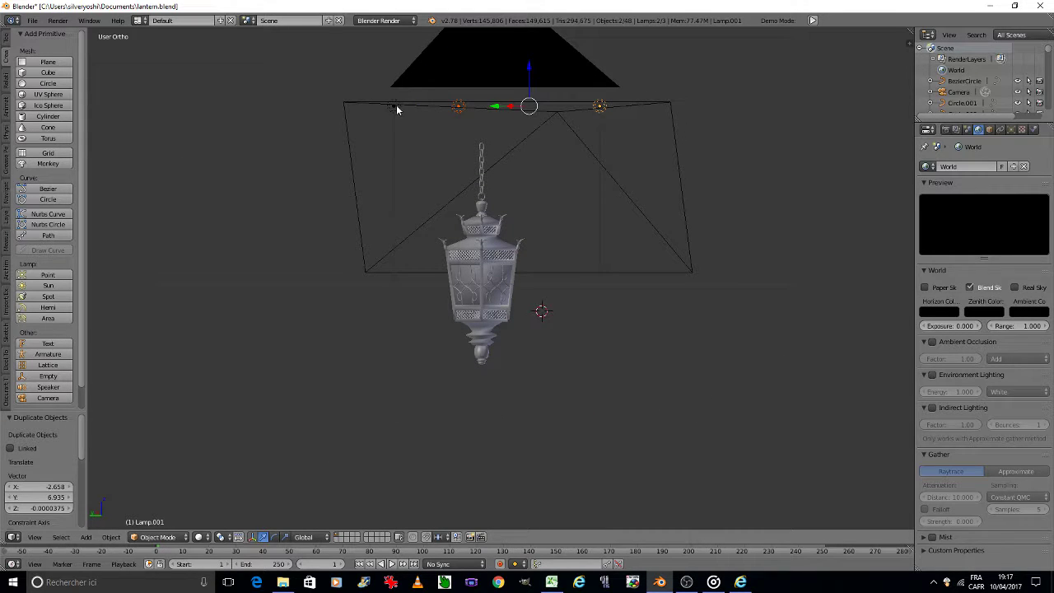
right_click(396, 104, "shift")
key("g")
key("z")
left_click(423, 230)
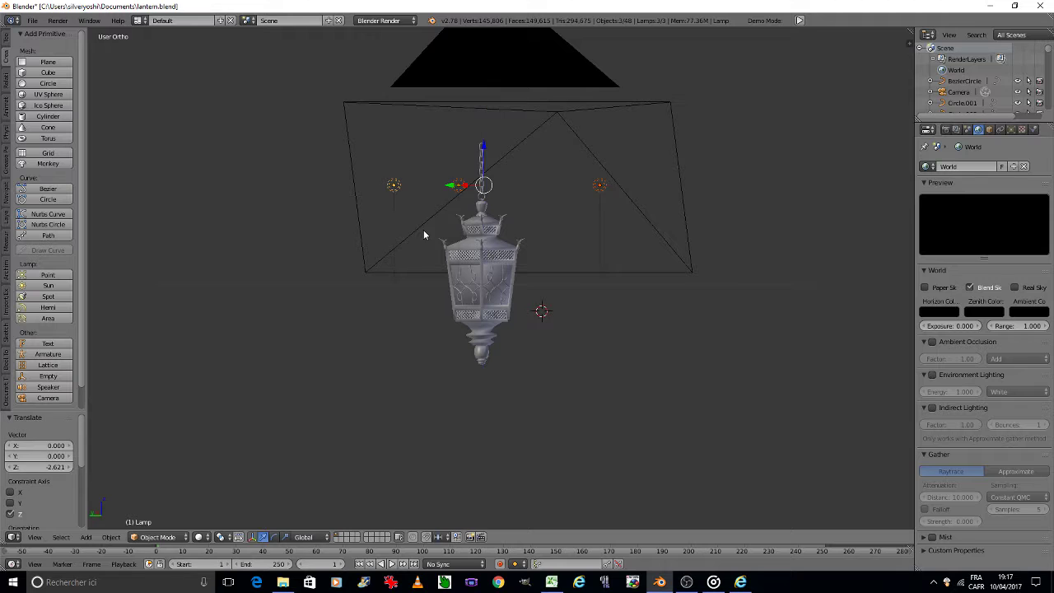
key("a")
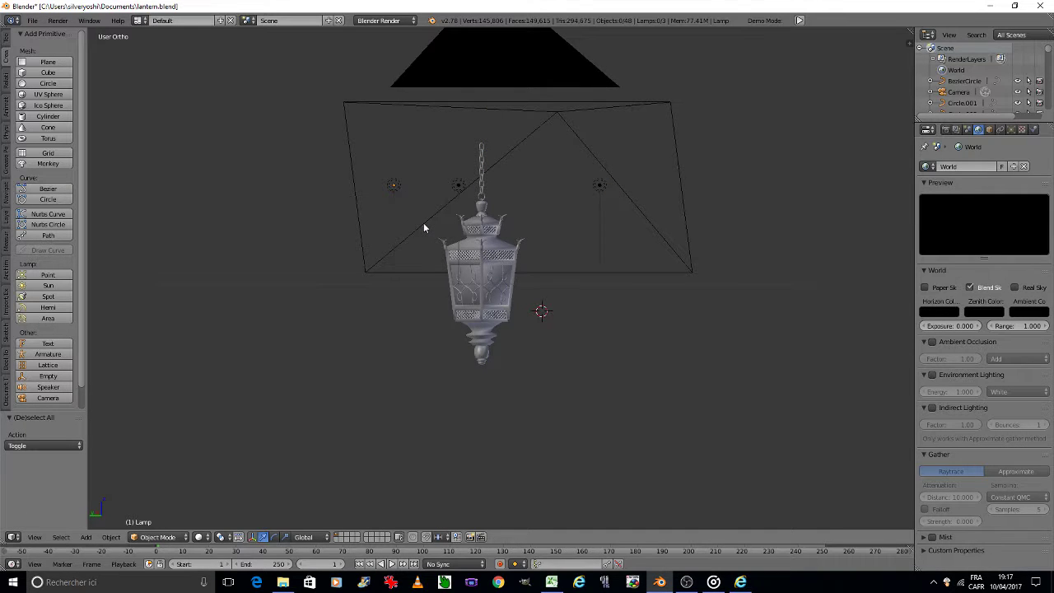
Preview the lit scene rendered from the camera, then go back to Solid shading.
key("KP_0")
left_click(208, 539)
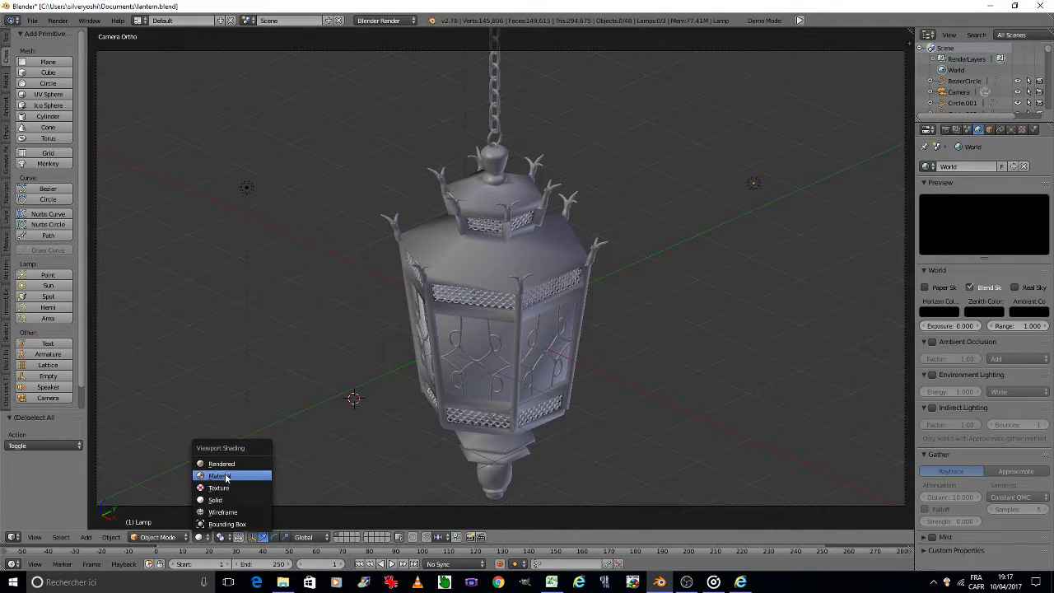
left_click(222, 463)
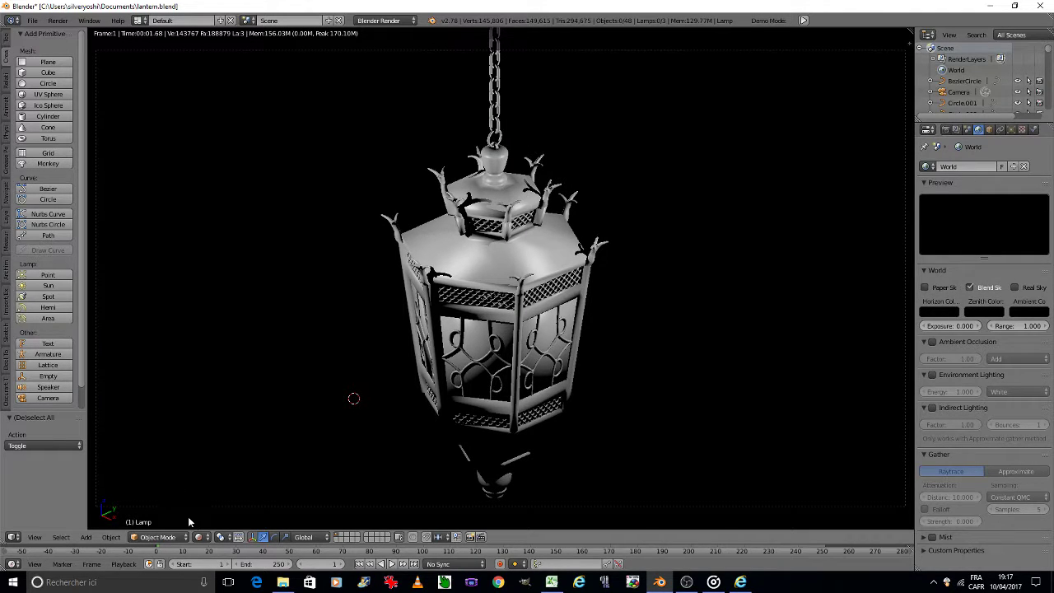
left_click(204, 537)
left_click(227, 500)
scroll(415, 361, "down", 4)
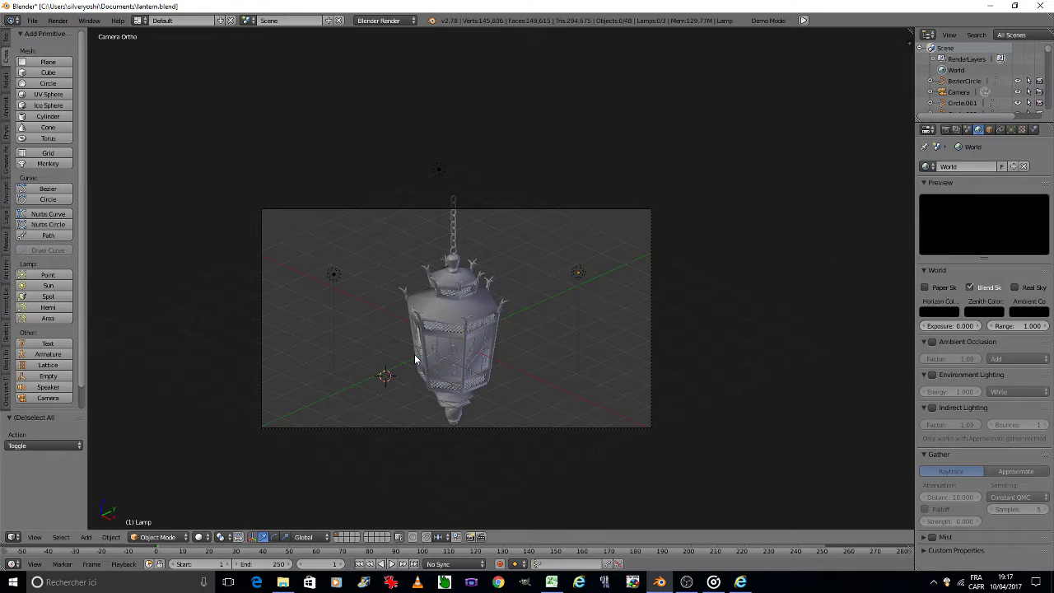
key("KP_8")
key("KP_8")
key("KP_8")
key("KP_8")
key("KP_8")
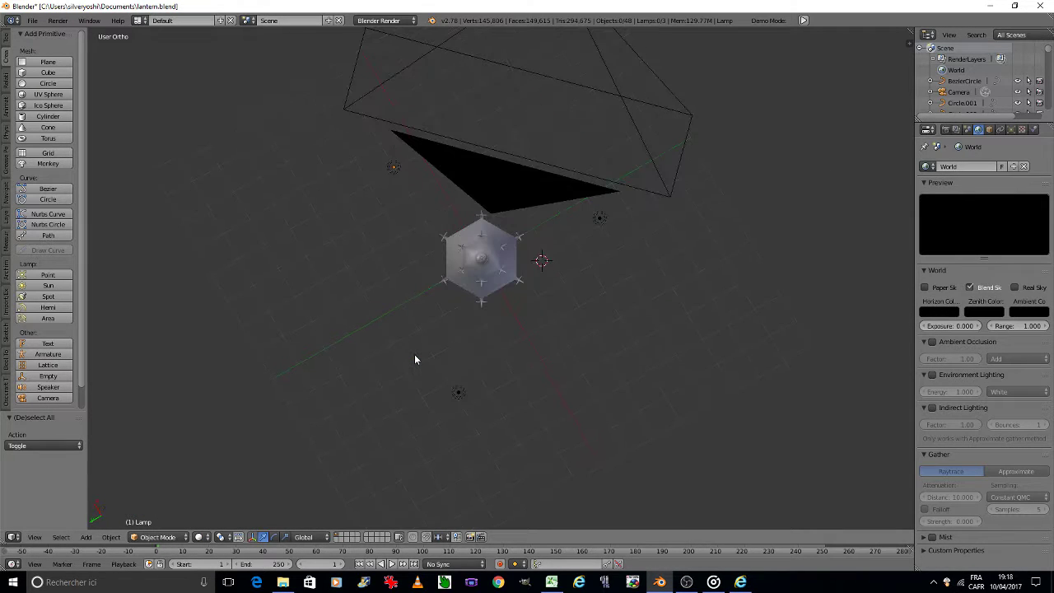
Duplicate a lamp as Lamp.003 and lower it 5.878 along Z beneath the lantern.
right_click(393, 166)
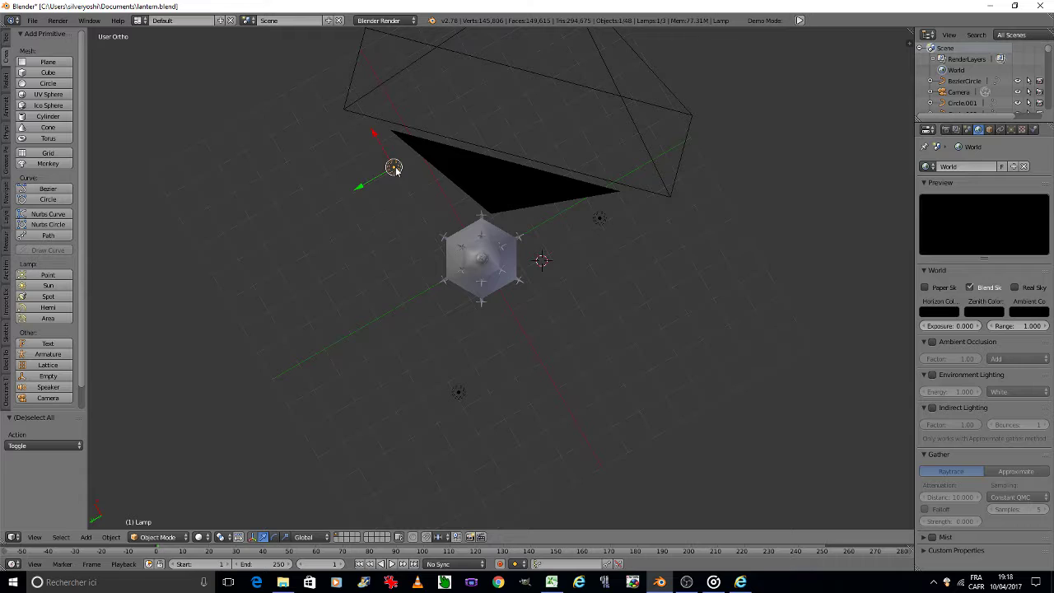
key("shift+d")
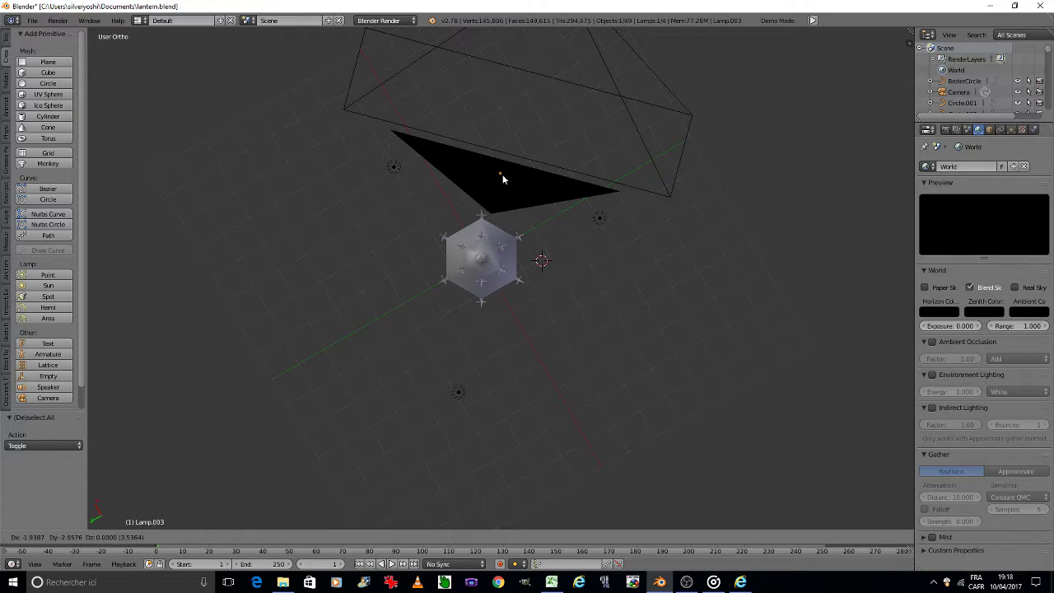
left_click(502, 178)
key("KP_2")
key("KP_2")
key("KP_2")
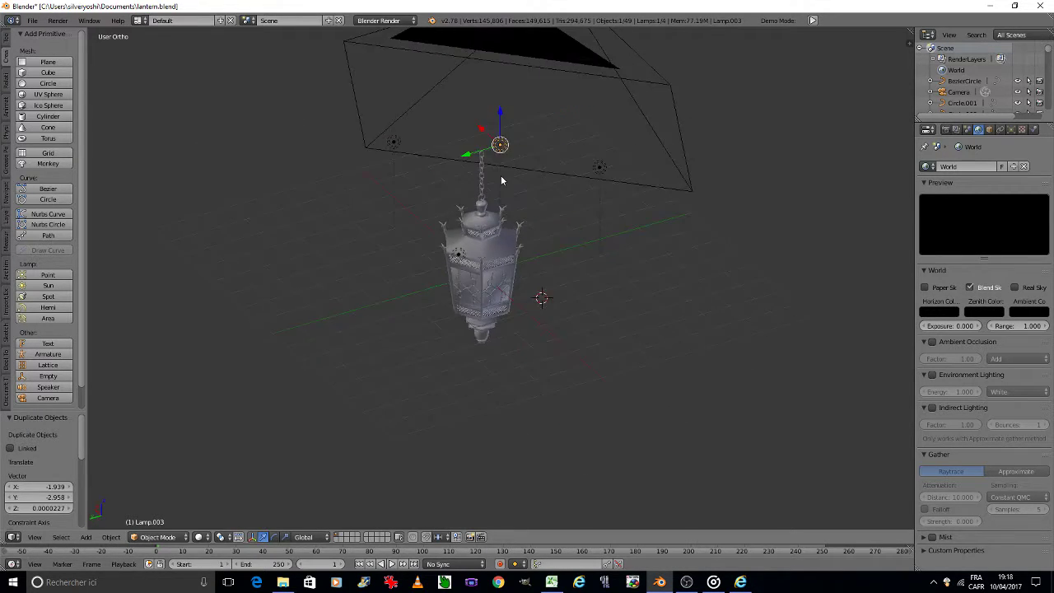
key("KP_2")
key("g")
key("z")
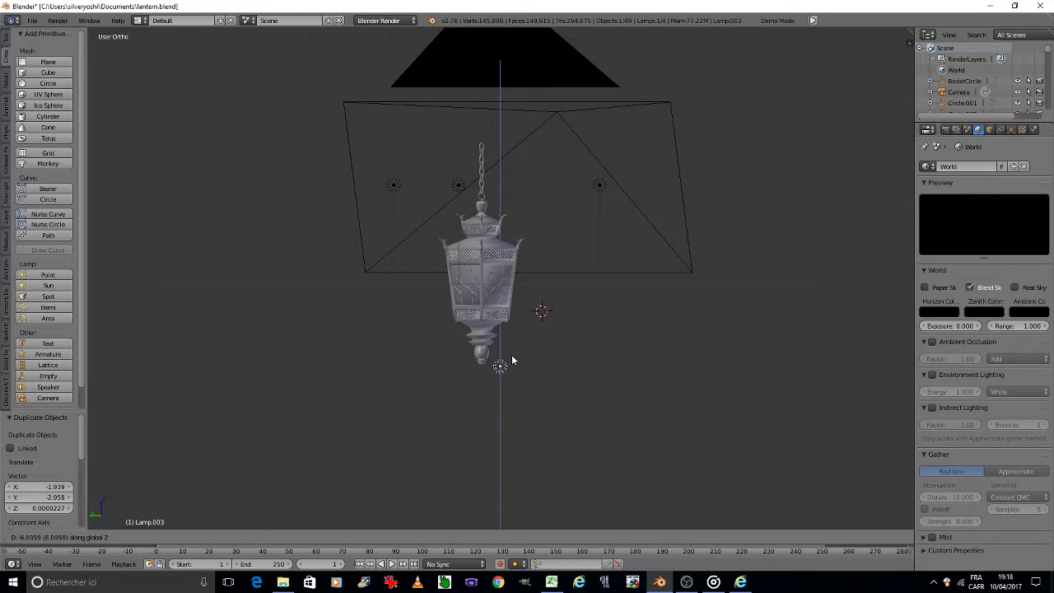
left_click(512, 359)
Save lantern.blend and return to the camera view.
key("ctrl+s")
left_click(512, 354)
key("KP_0")
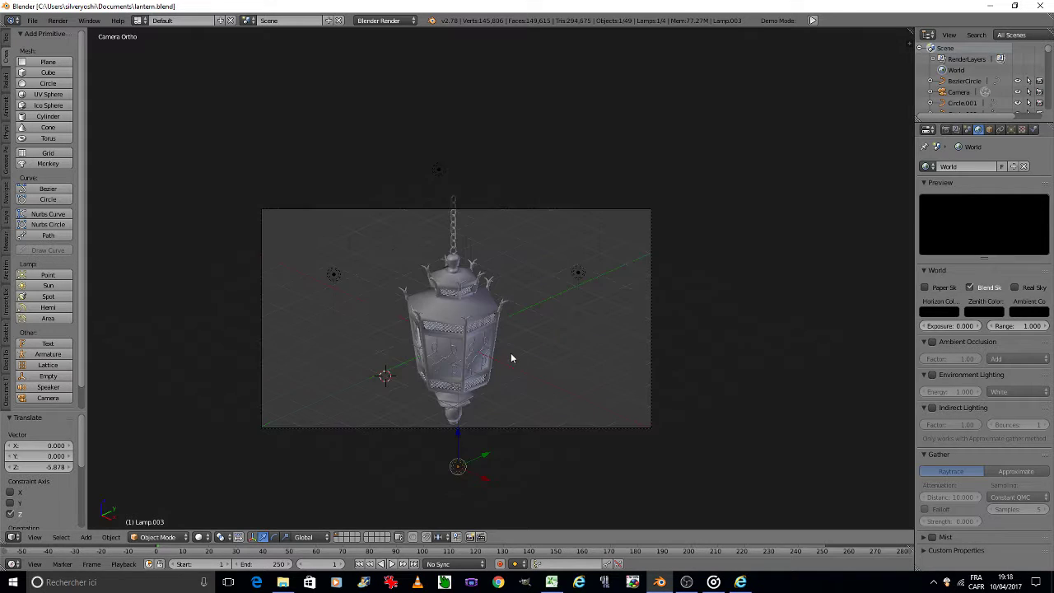
scroll(461, 336, "up", 3)
scroll(445, 332, "up", 2)
Center the lantern in the camera view and preview it with Rendered shading.
middle_click_drag(445, 332, 484, 313, "shift")
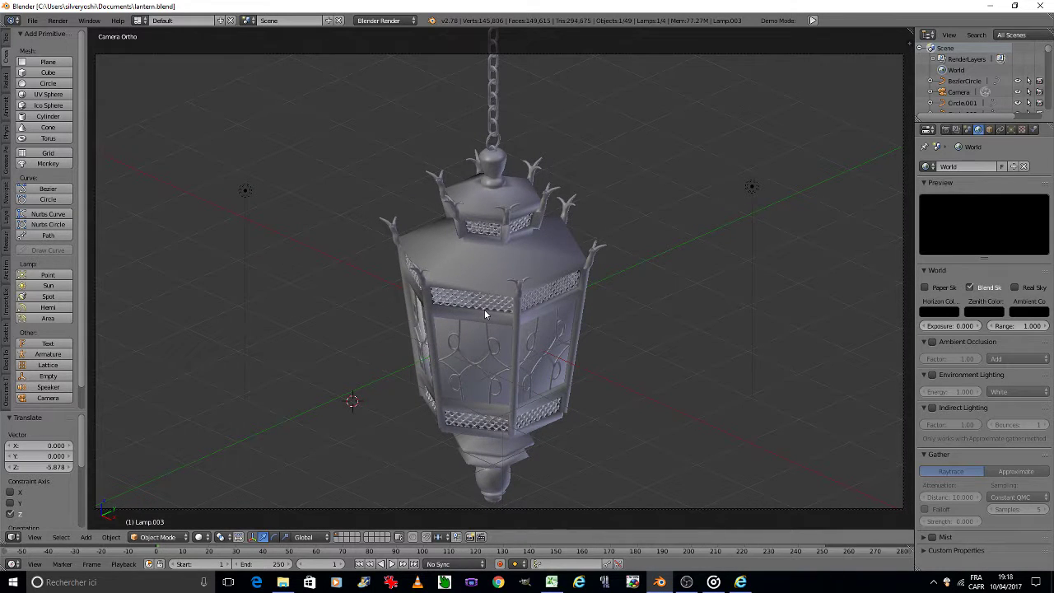
left_click(205, 537)
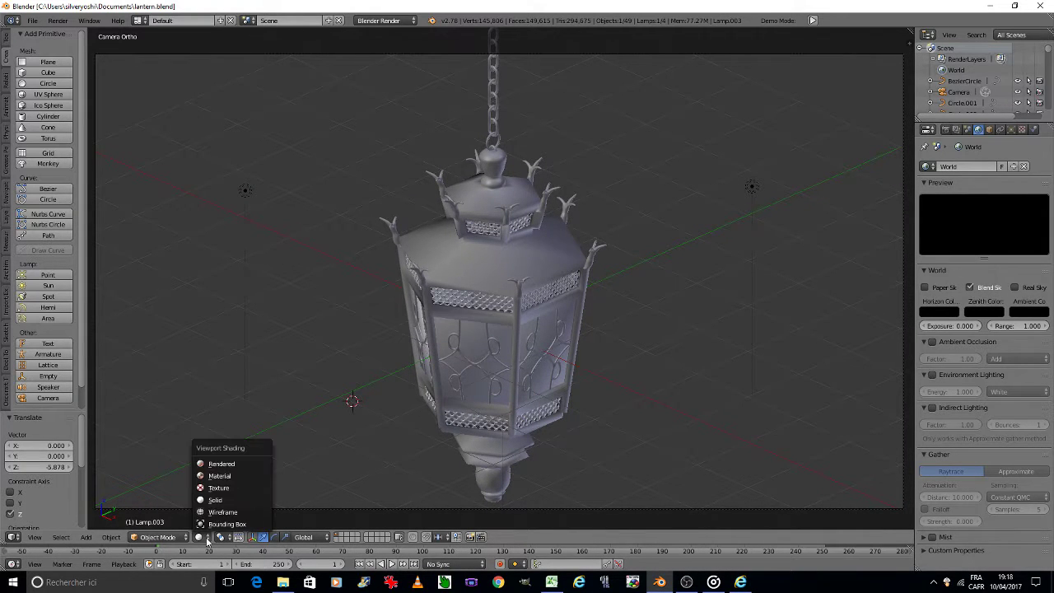
left_click(238, 463)
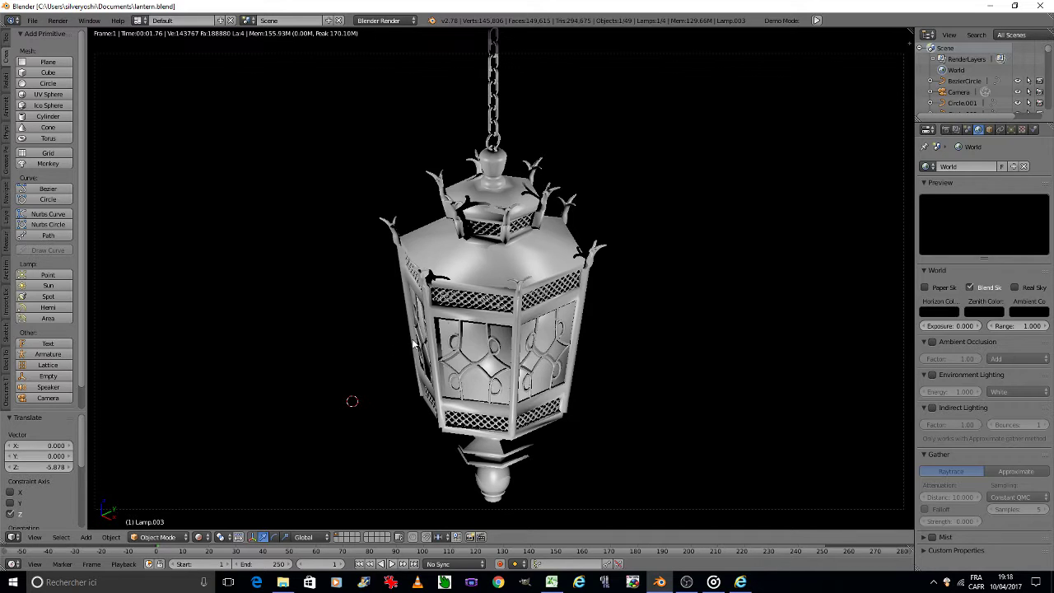
Select the lantern body Vert.004, show its empty Material settings, and return to Solid shading.
right_click(554, 259)
left_click(1034, 130)
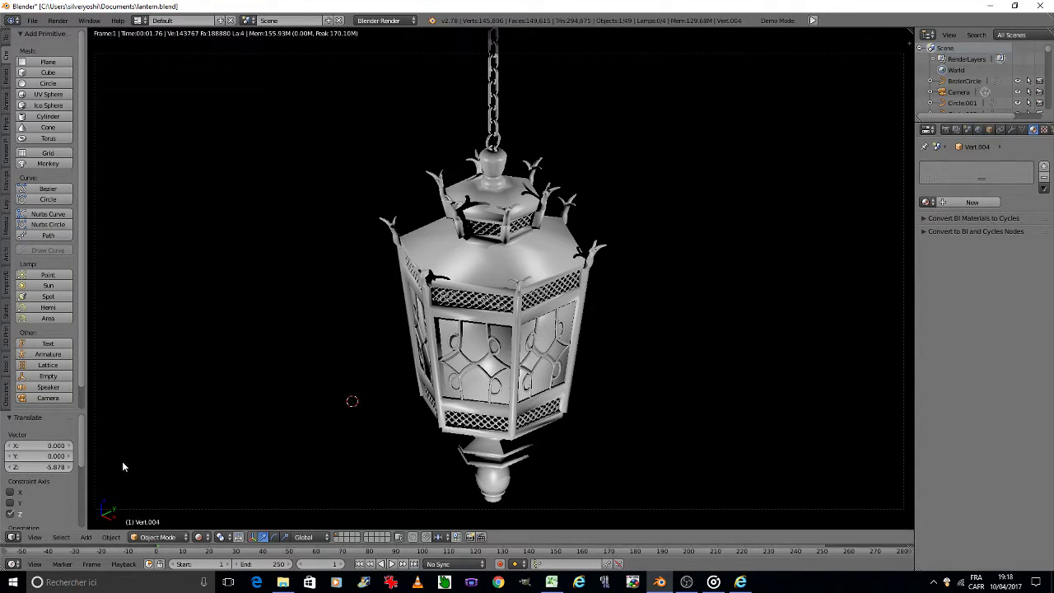
left_click(199, 538)
left_click(216, 498)
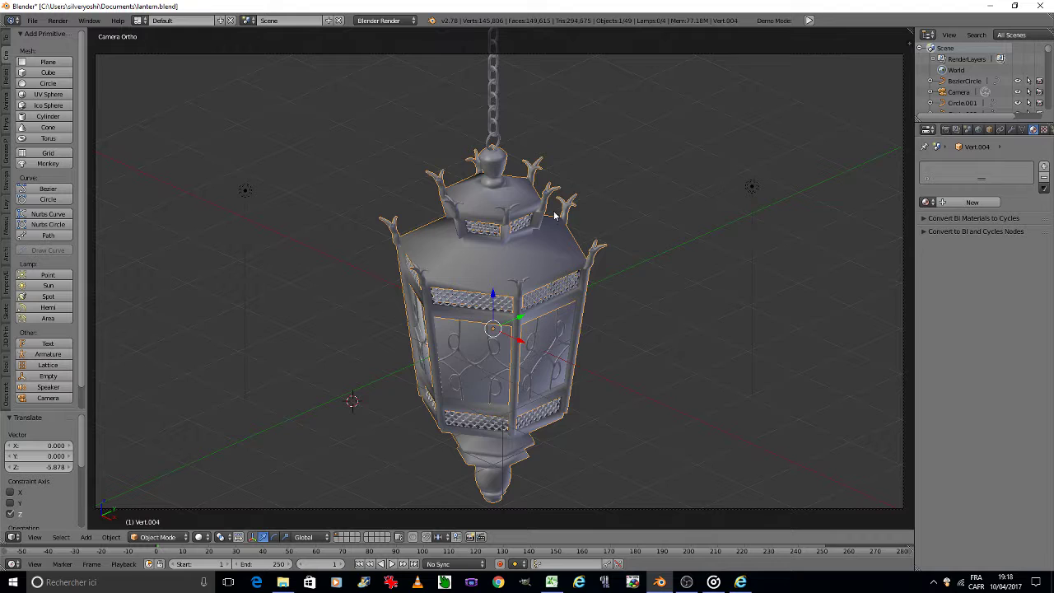
Create a new material for the lantern body Vert.004.
right_click(497, 115)
right_click(486, 195)
left_click(973, 202)
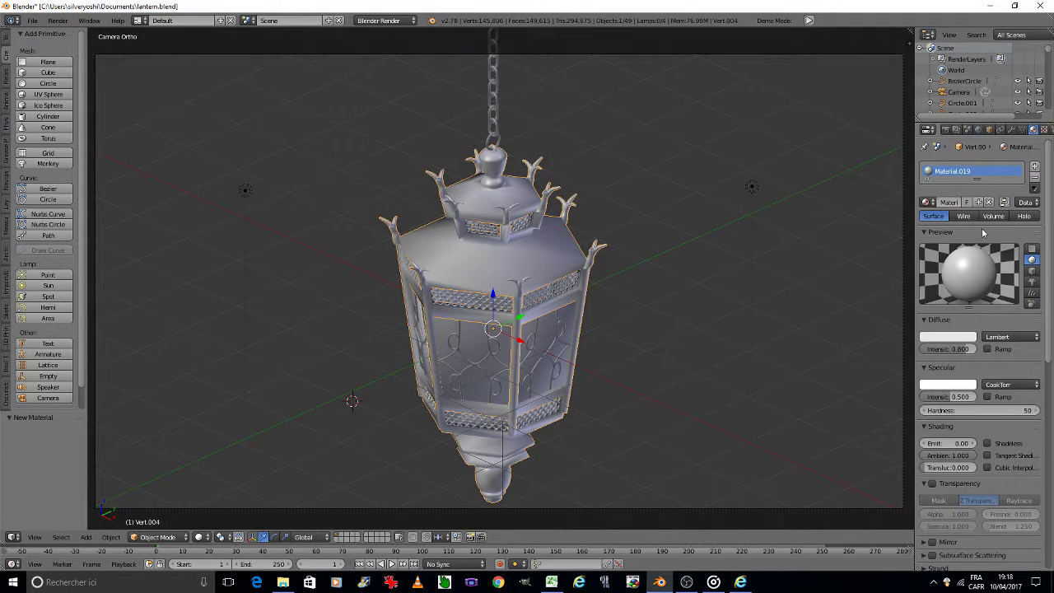
scroll(939, 403, "down", 5)
scroll(933, 428, "down", 3)
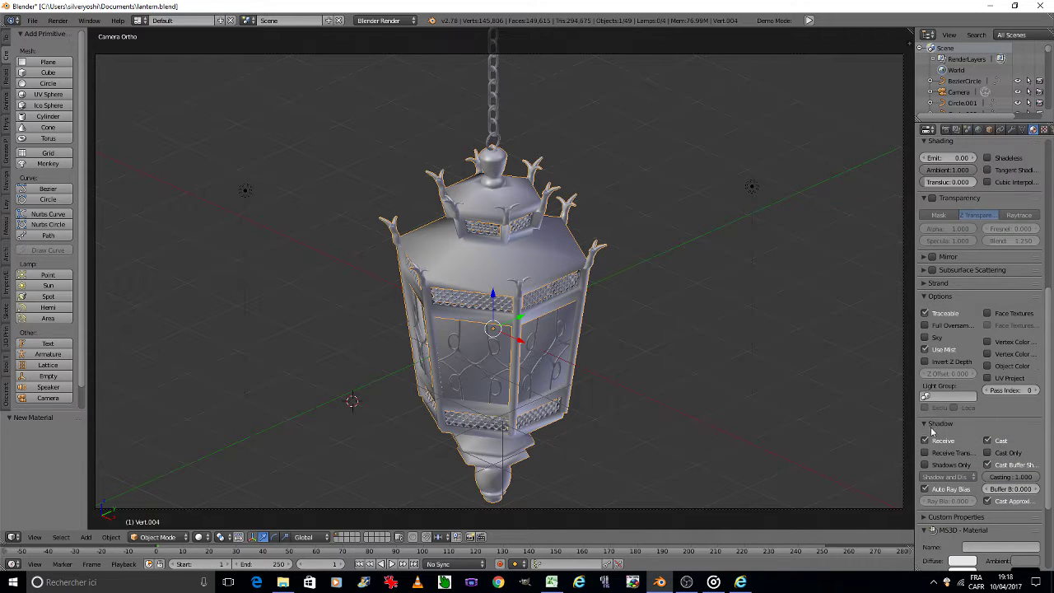
Add a new image texture to the material and load cuivre.jpg from the home folder.
left_click(1045, 129)
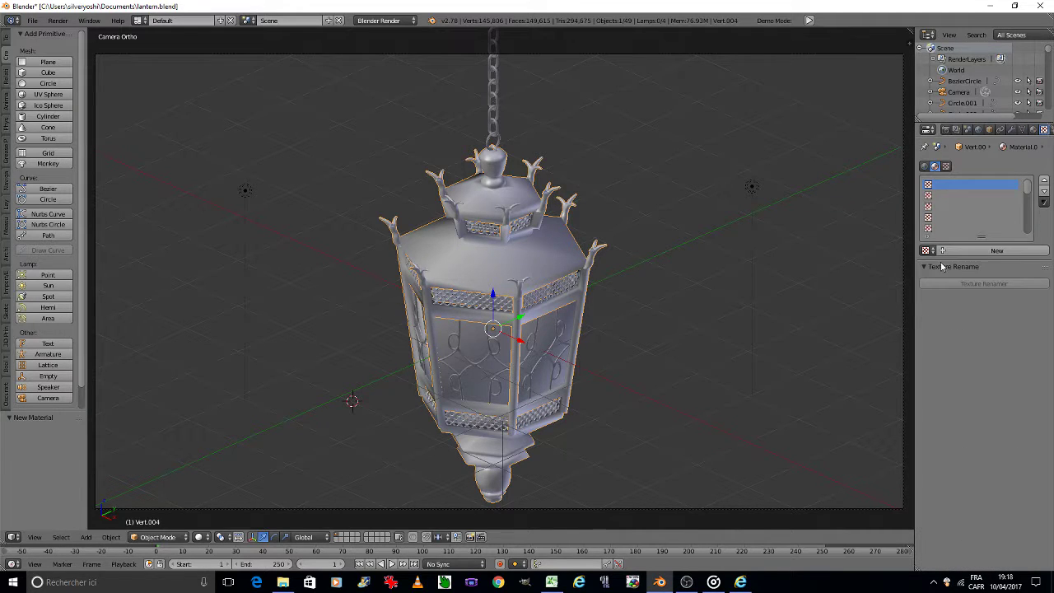
left_click(992, 251)
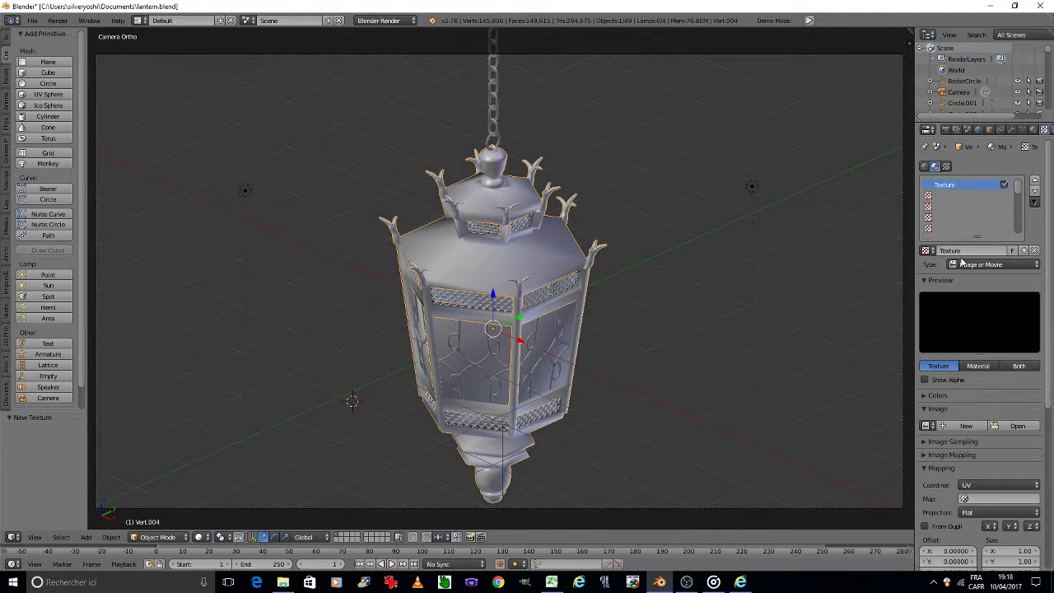
left_click(1018, 426)
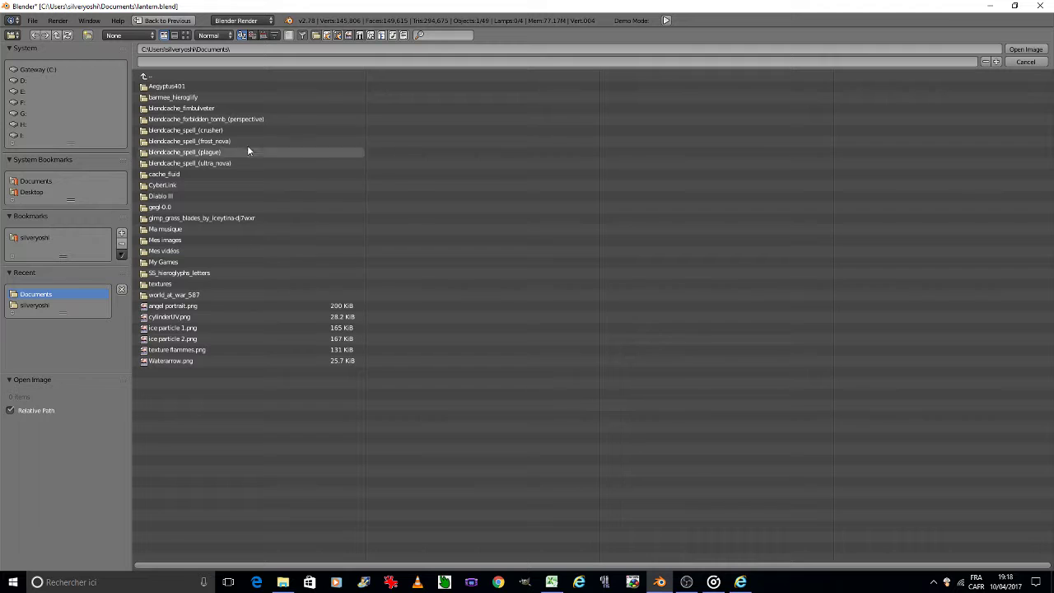
left_click(29, 307)
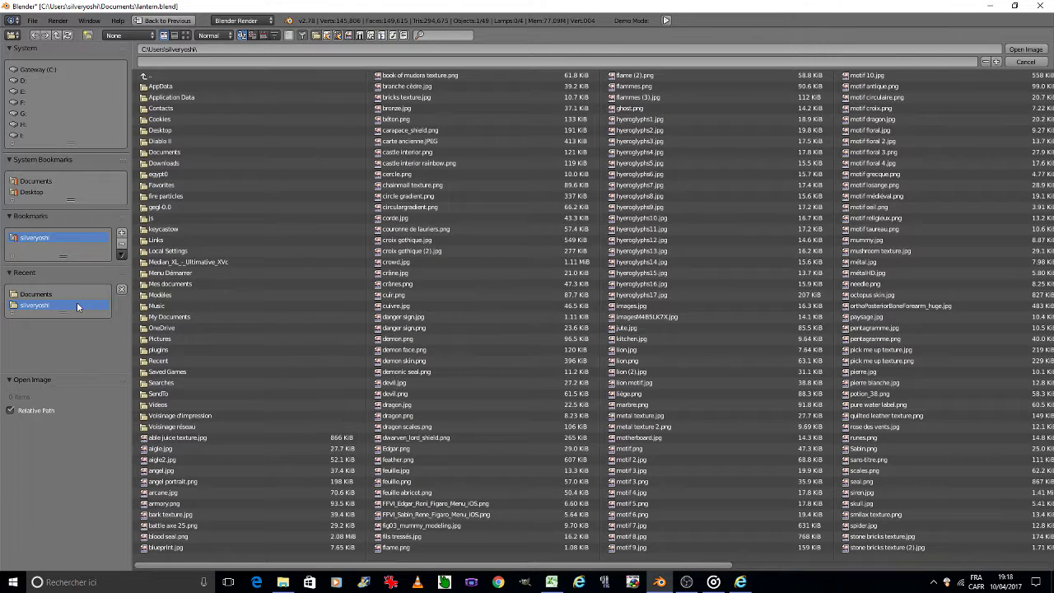
left_click(187, 36)
scroll(592, 299, "down", 1)
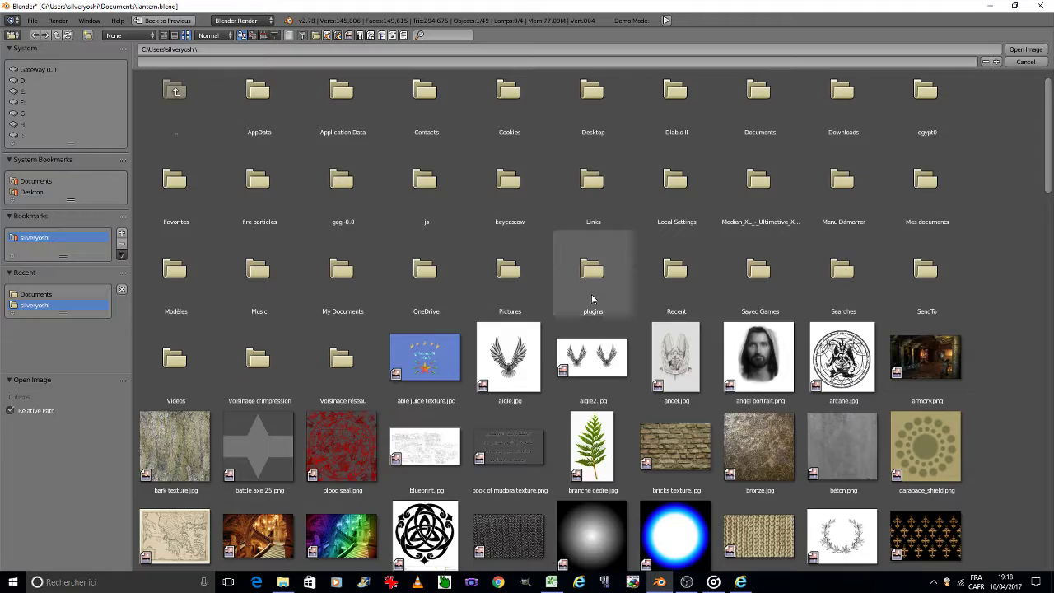
scroll(592, 299, "down", 4)
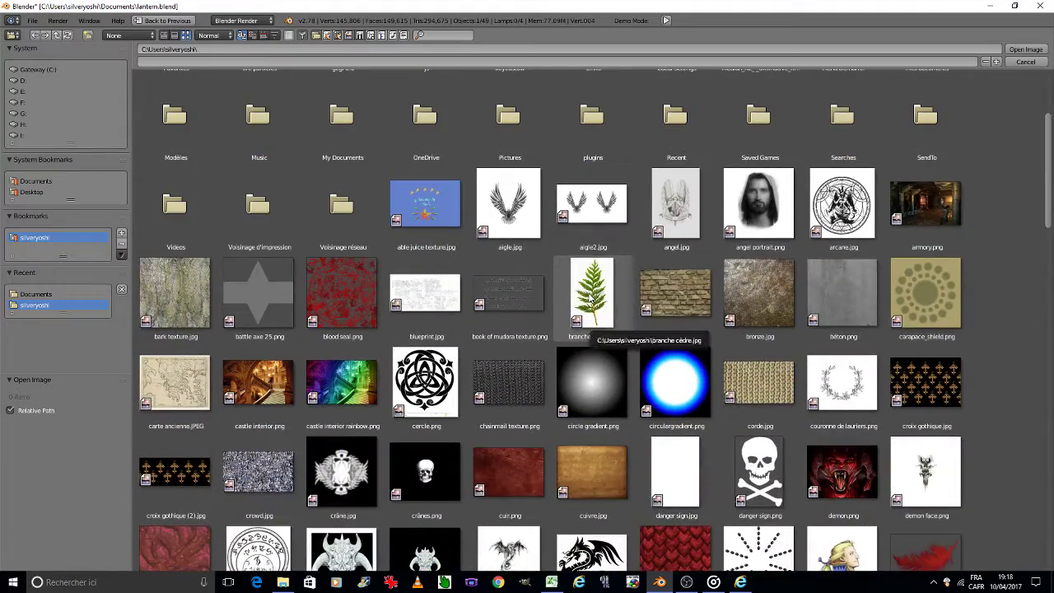
scroll(590, 297, "down", 2)
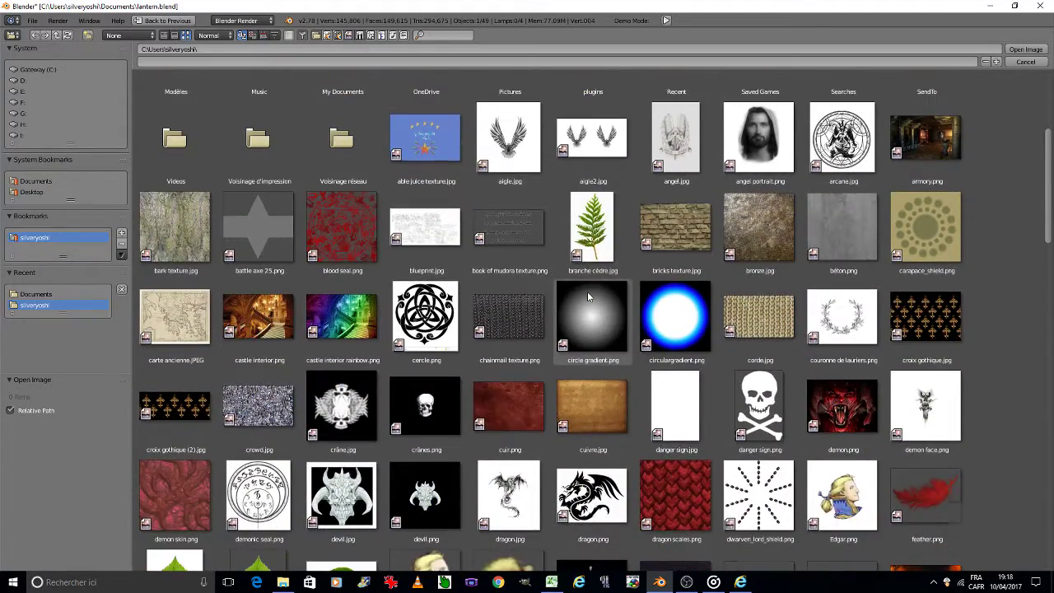
scroll(589, 297, "down", 2)
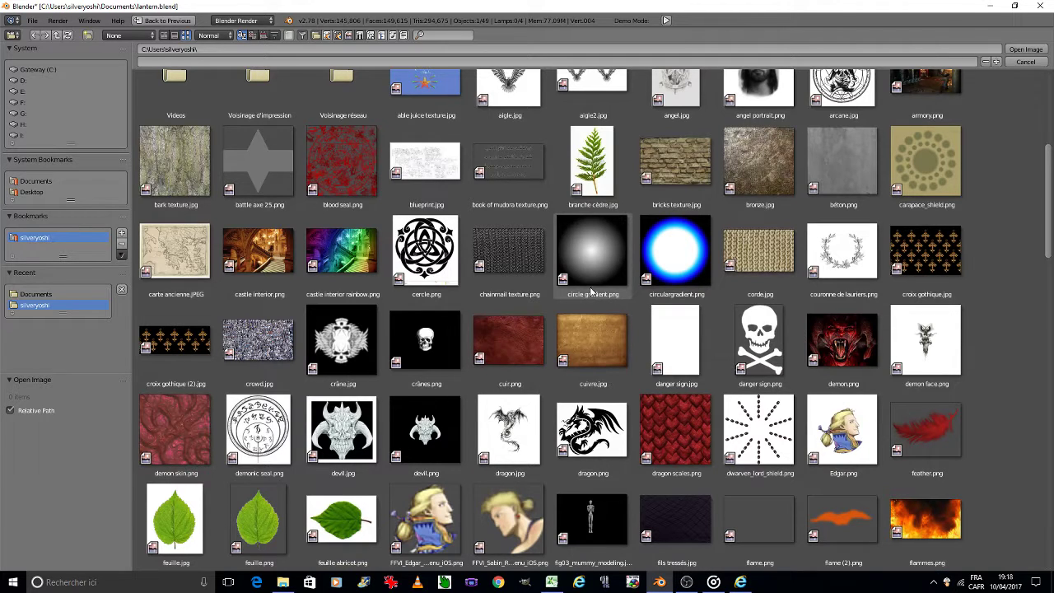
double_click(593, 332)
Map the texture with Global coordinates, repeating it 2×2 with mirroring on X and Y.
scroll(996, 427, "down", 5)
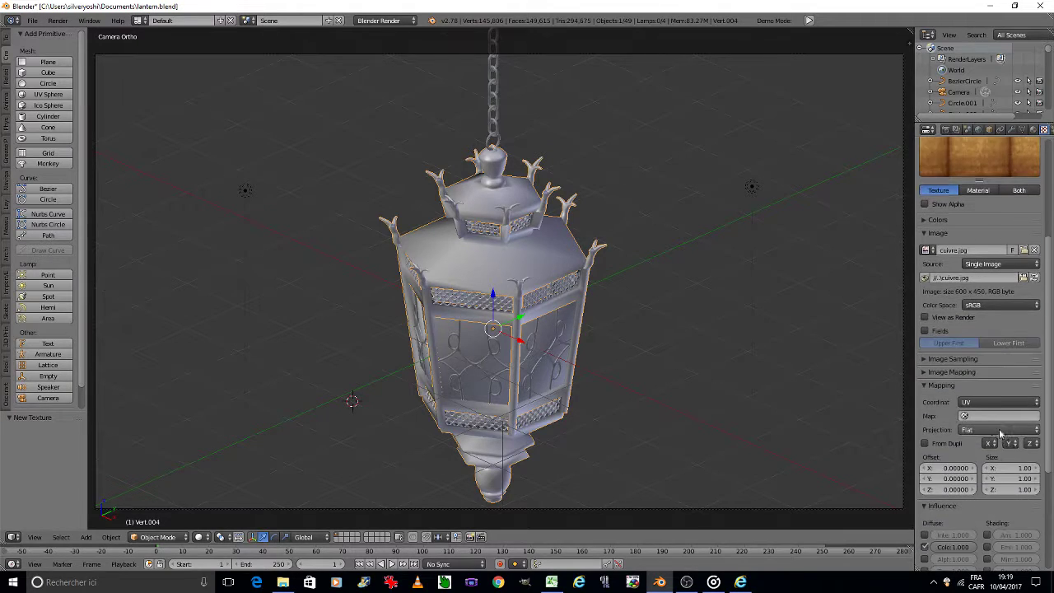
left_click(991, 402)
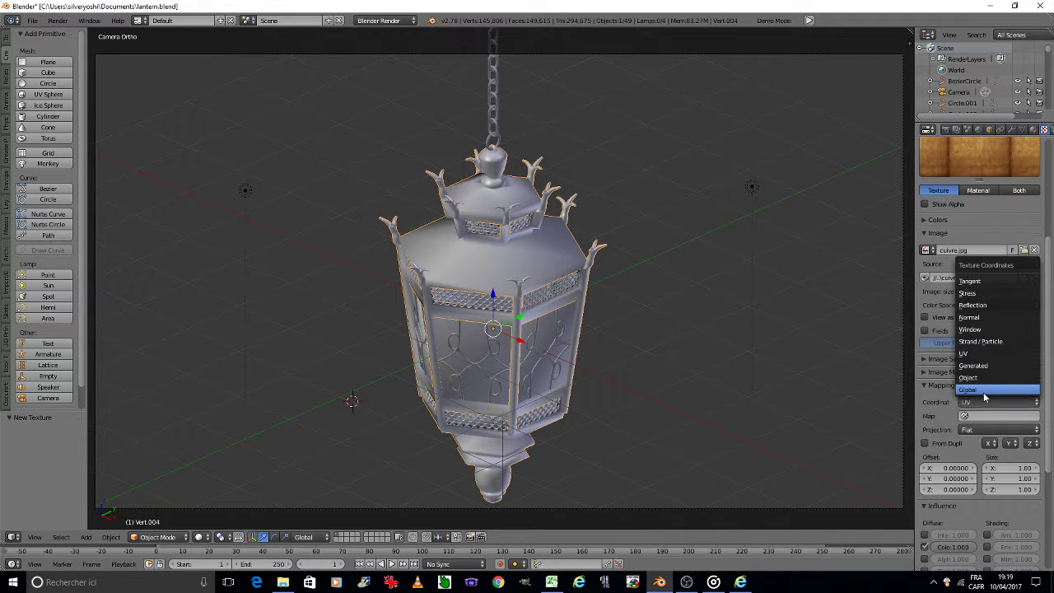
left_click(984, 392)
left_click(925, 373)
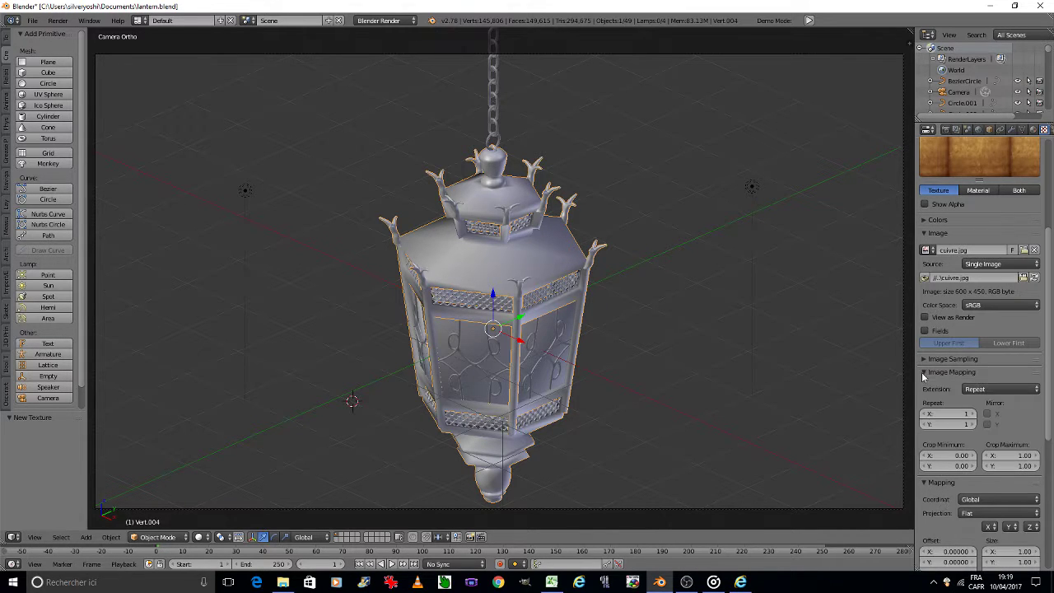
left_click_drag(976, 414, 990, 416)
left_click(988, 414)
left_click(988, 423)
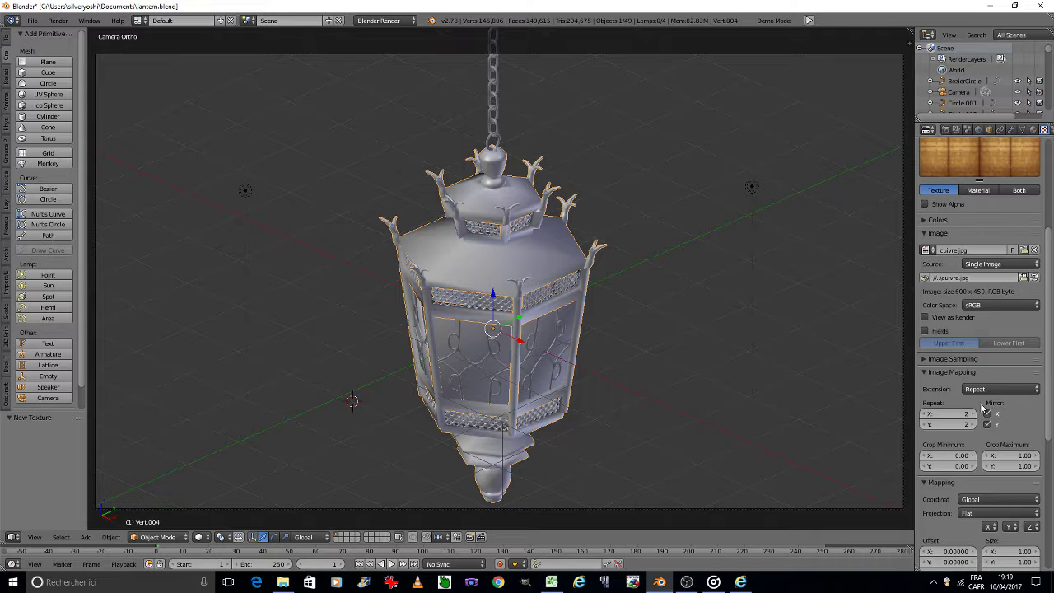
Lower the texture saturation to 0.400 and save lantern.blend.
left_click(924, 219)
left_click_drag(1007, 287, 986, 288)
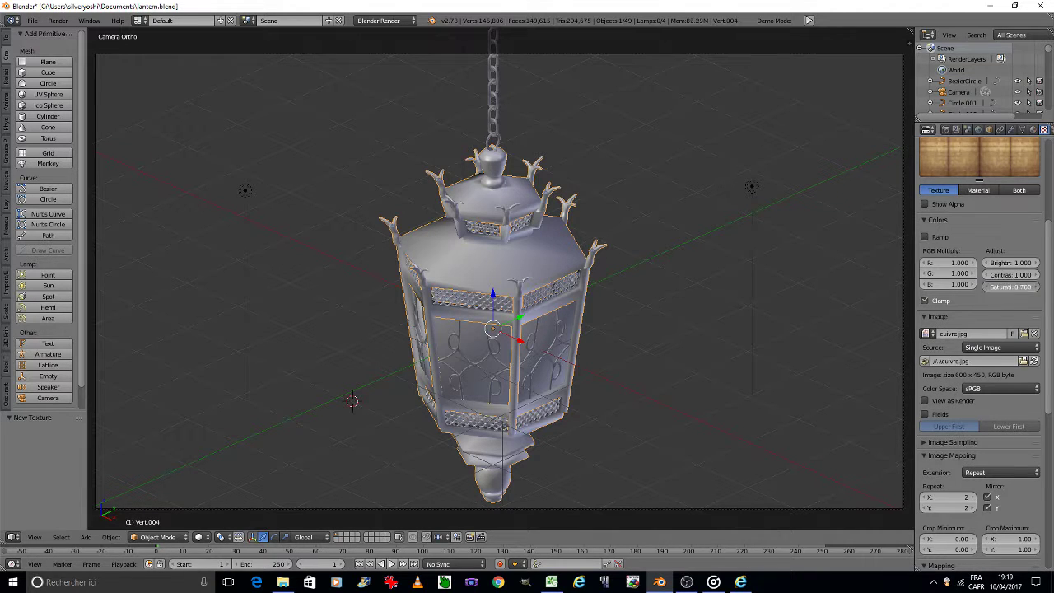
key("ctrl+s")
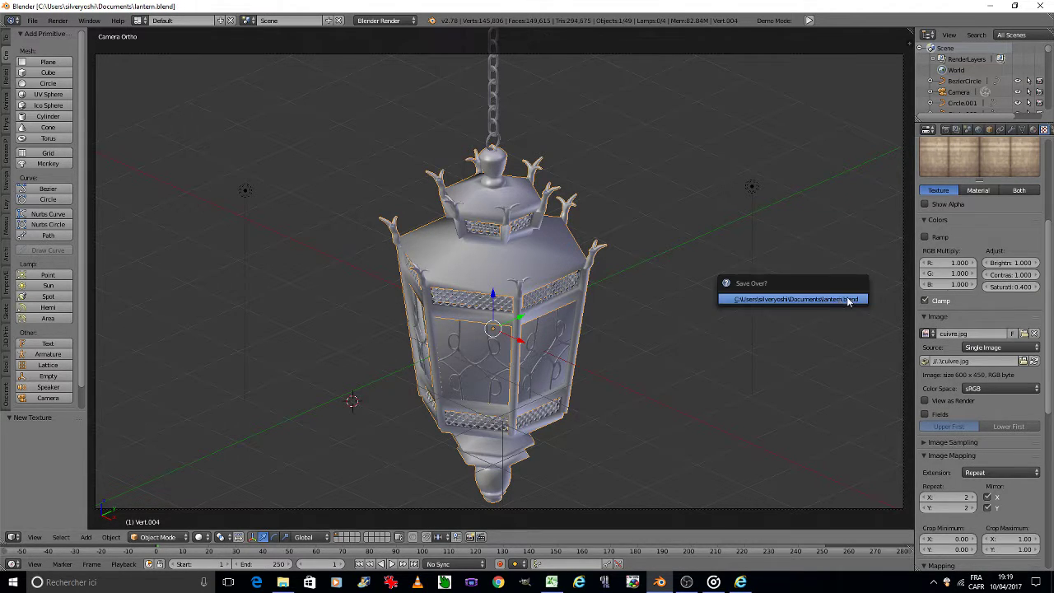
left_click(838, 298)
Tint the texture greenish with RGB multiply 0.800/1.200/0.900, save, and preview it rendered.
scroll(989, 276, "up", 5)
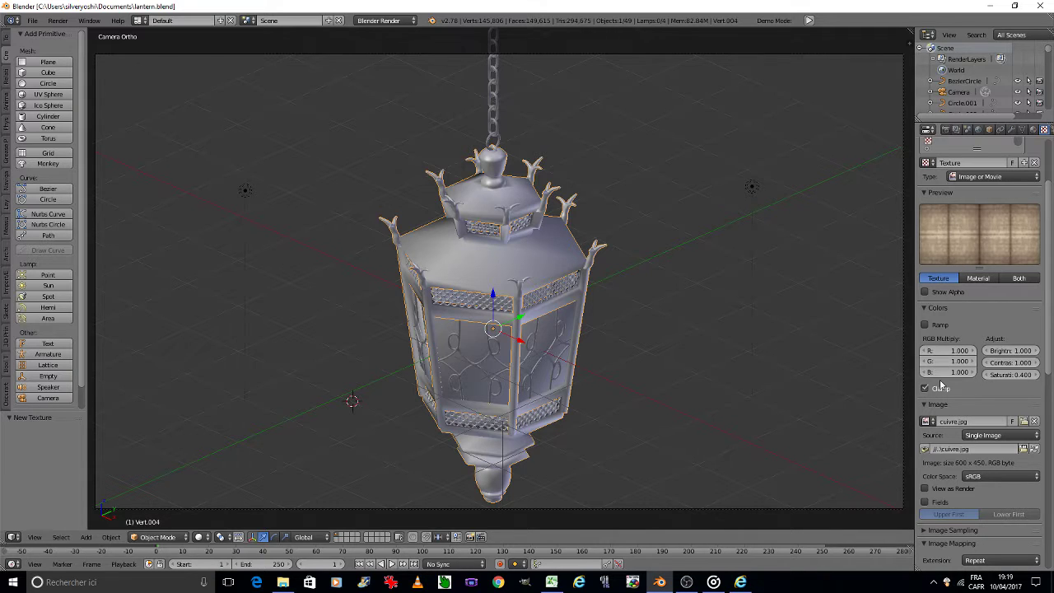
left_click(925, 352)
left_click(925, 352)
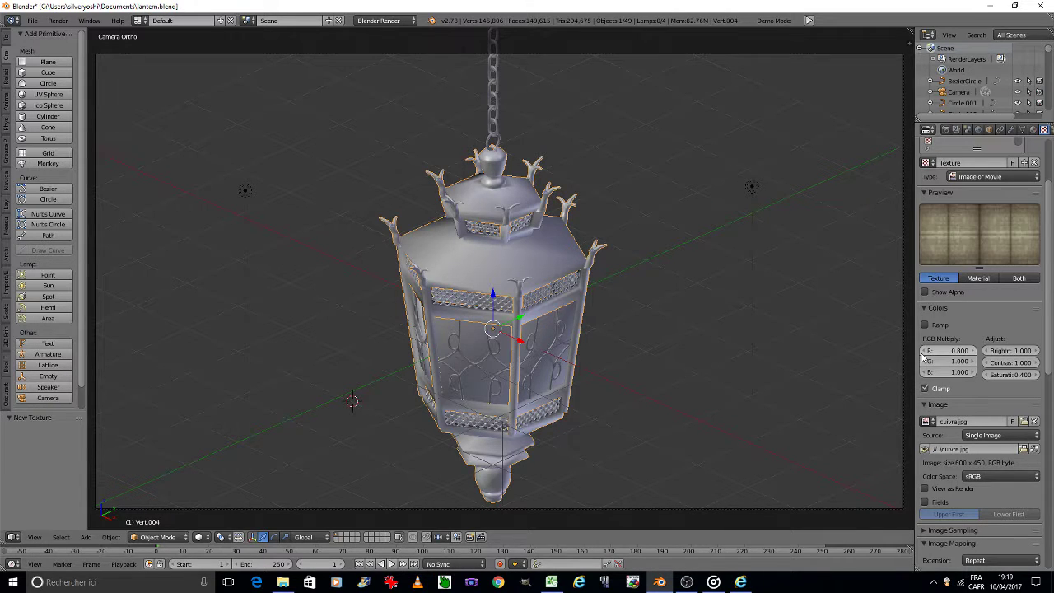
left_click(928, 362)
left_click(928, 362)
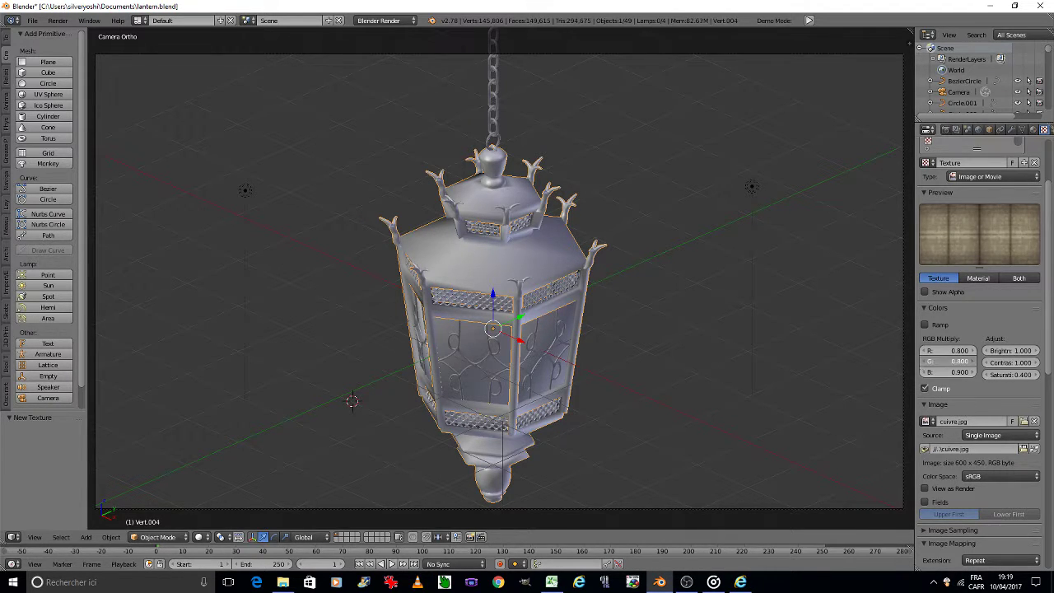
left_click(928, 363)
left_click(928, 363)
left_click(976, 362)
left_click(976, 363)
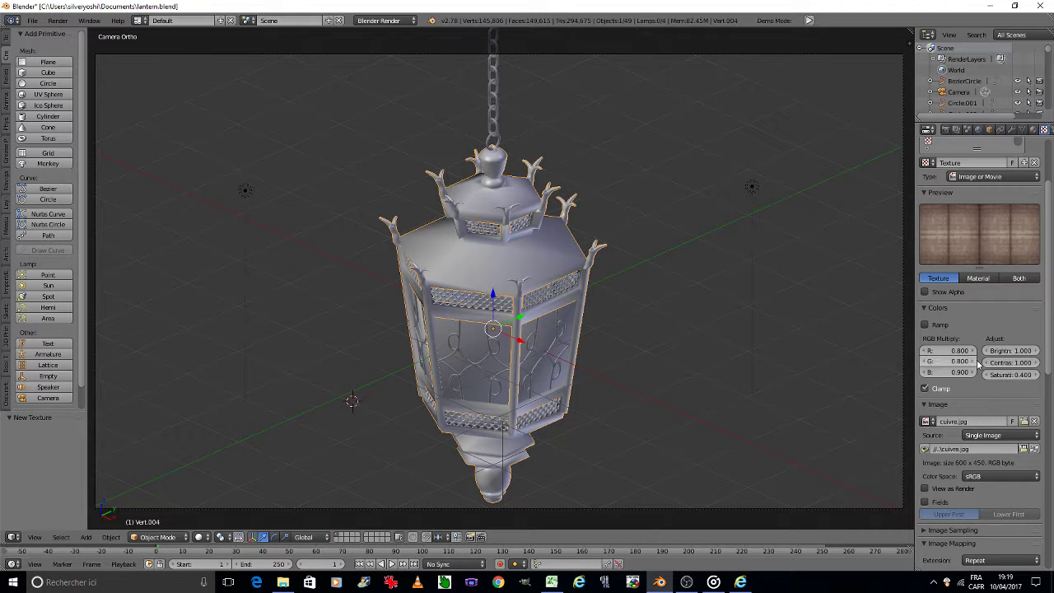
left_click(976, 363)
left_click(977, 362)
left_click(976, 363)
left_click(976, 363)
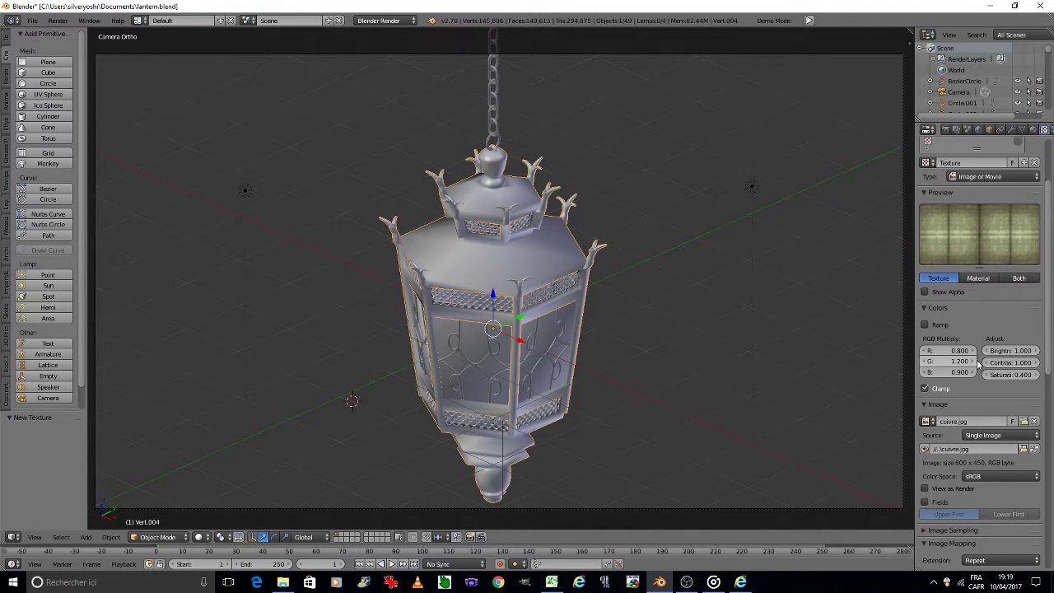
key("ctrl+s")
left_click(814, 357)
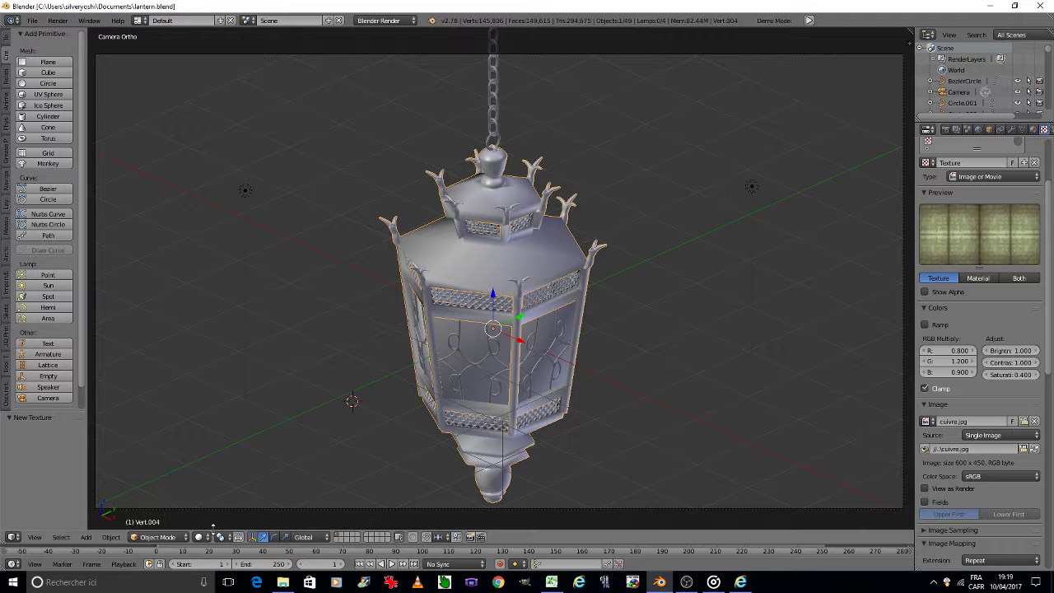
left_click(204, 537)
left_click(219, 461)
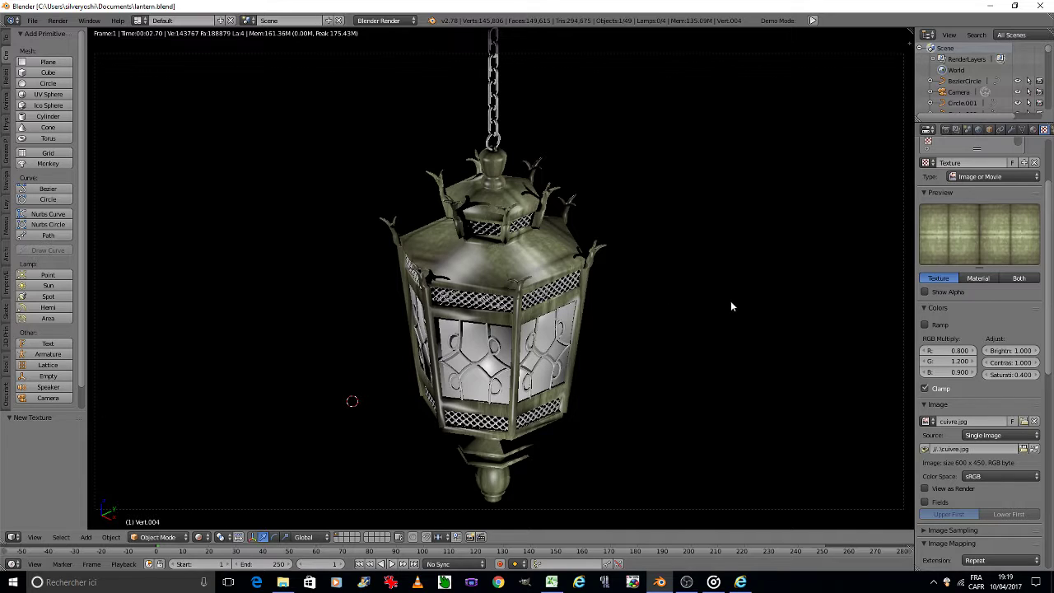
Set the lantern material's specular colour to pale green (0.628/1.000/0.578), intensity 0.200, and save.
scroll(974, 347, "down", 5)
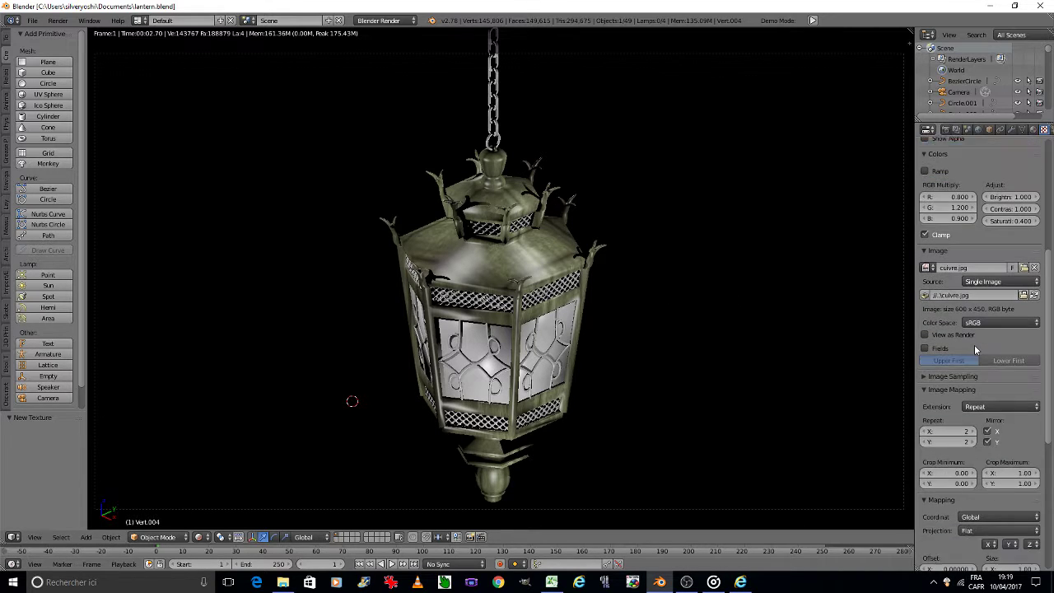
scroll(974, 348, "down", 1)
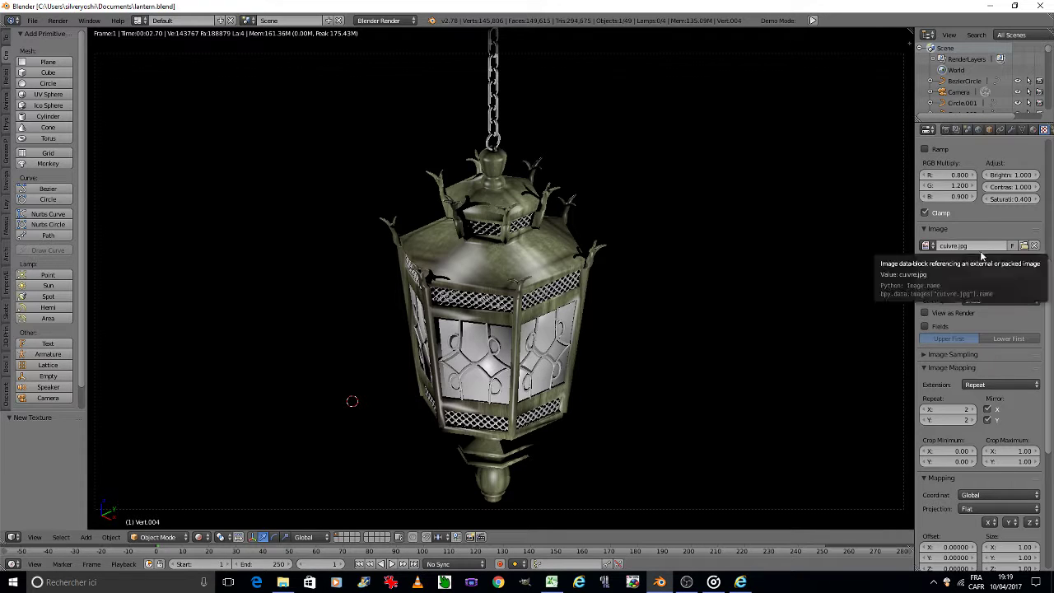
left_click(1033, 130)
scroll(945, 350, "up", 3)
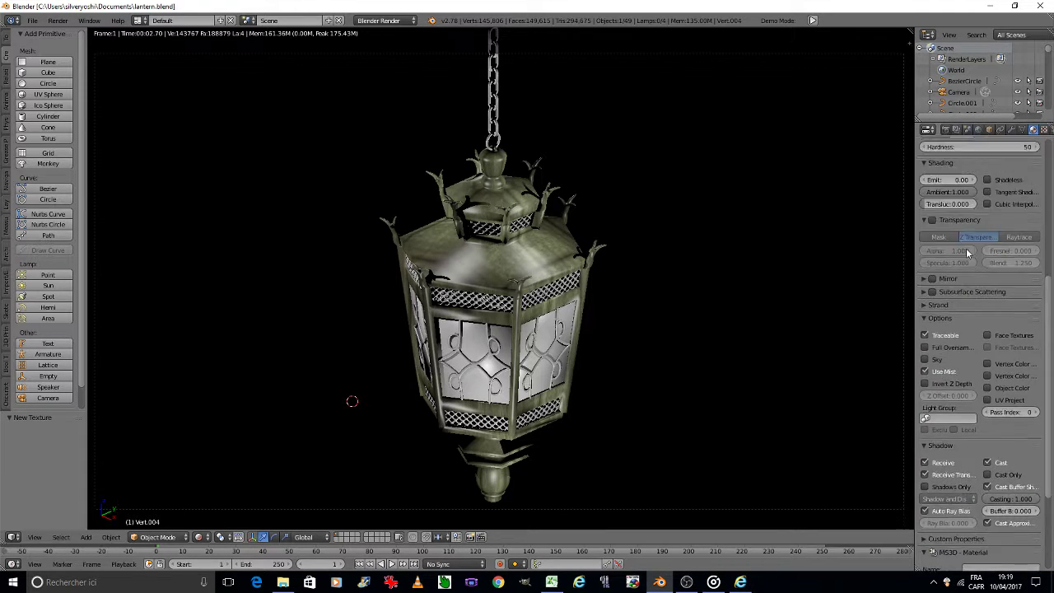
scroll(947, 329, "up", 3)
left_click(949, 237)
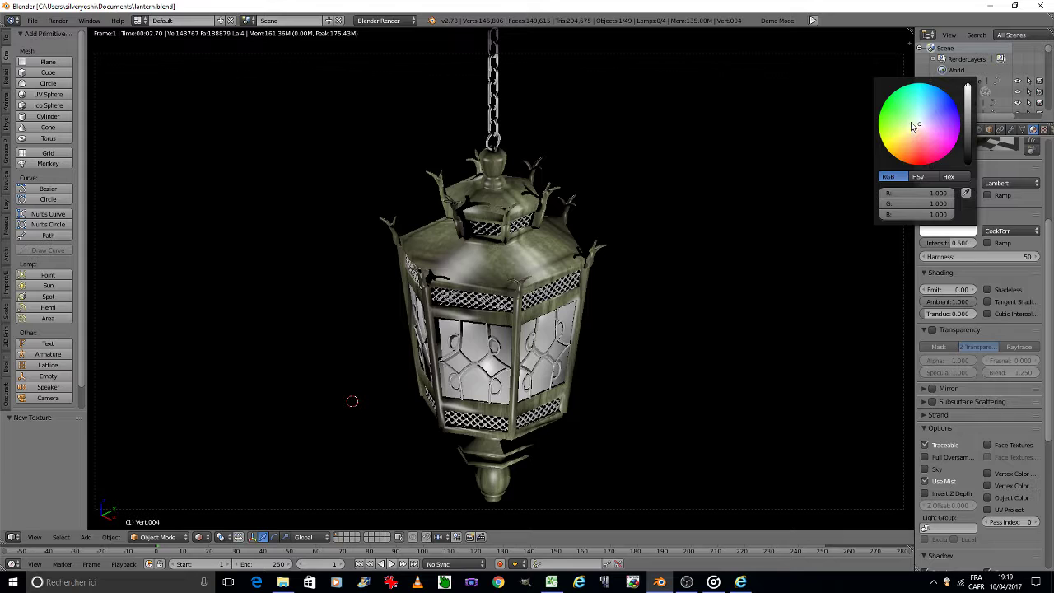
left_click(911, 120)
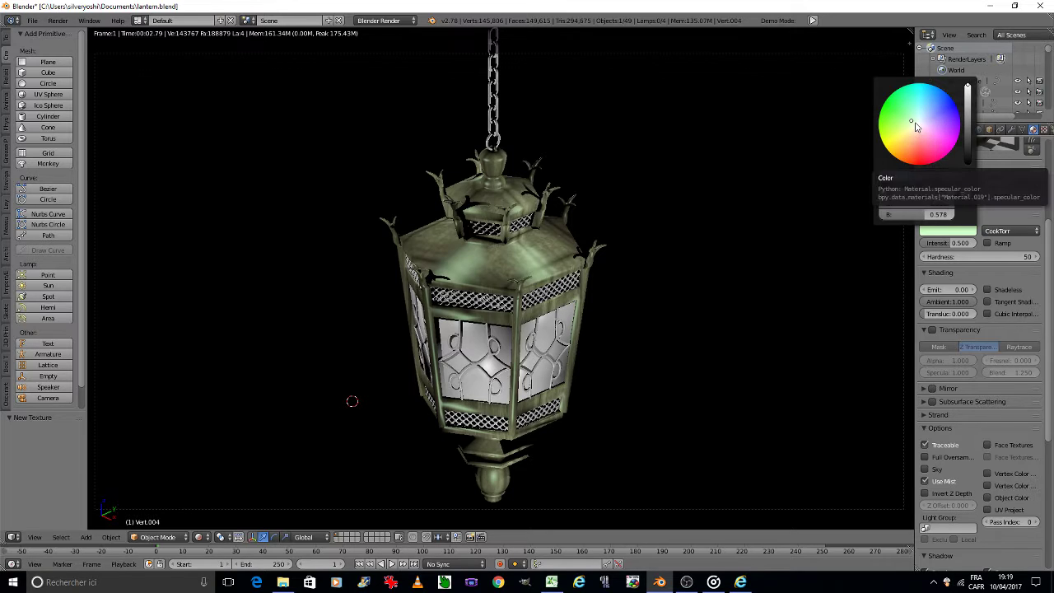
left_click(952, 245)
type("0.2")
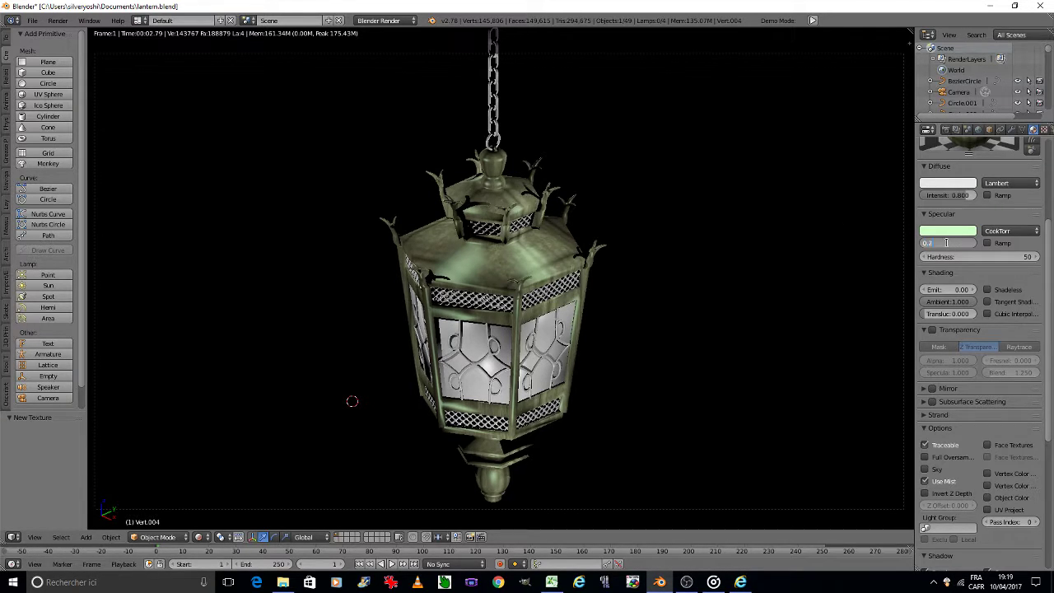
key("Return")
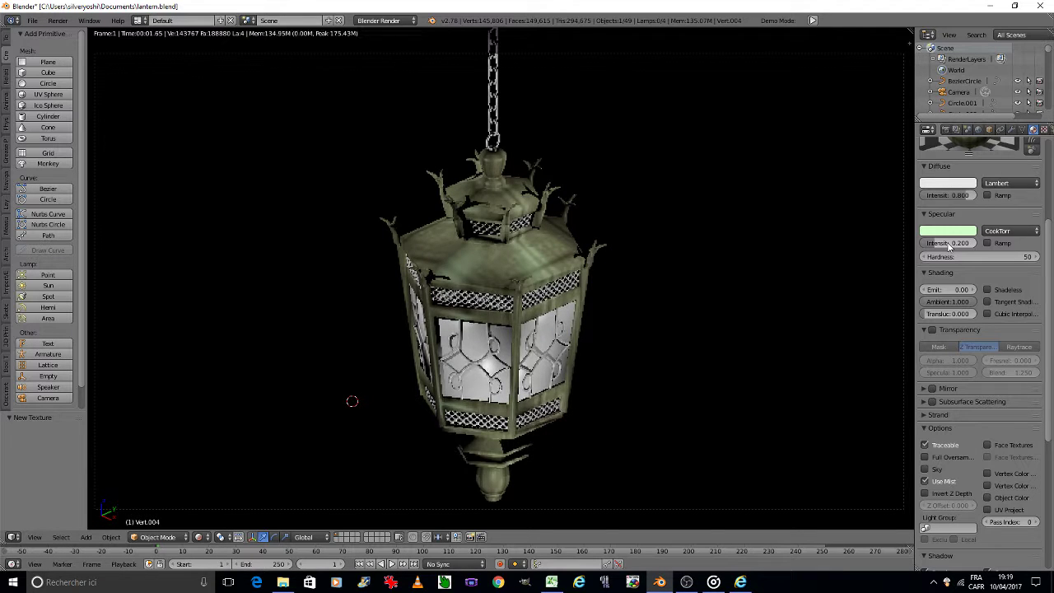
key("ctrl+s")
left_click(775, 305)
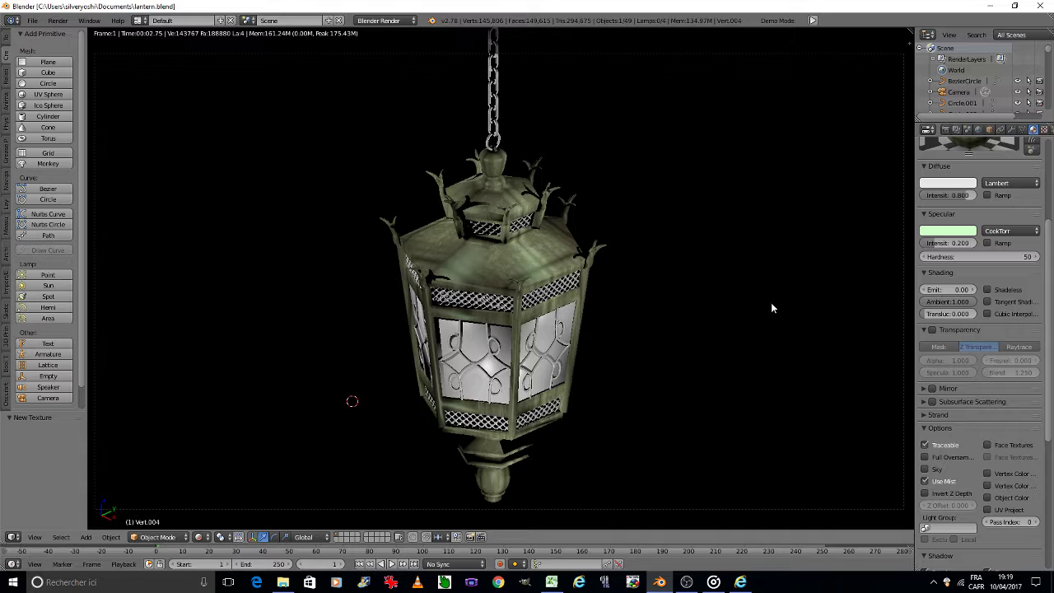
Switch cuivre.jpg to Cube projection, save lantern.blend, then use Generated coordinates.
left_click(1044, 129)
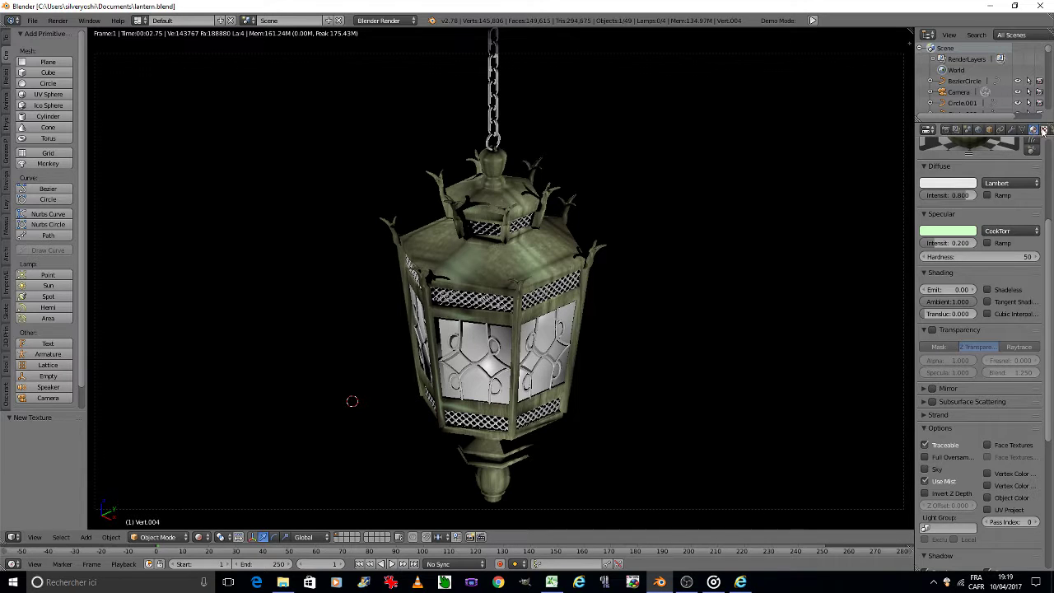
scroll(981, 329, "down", 5)
scroll(986, 425, "down", 5)
left_click(992, 399)
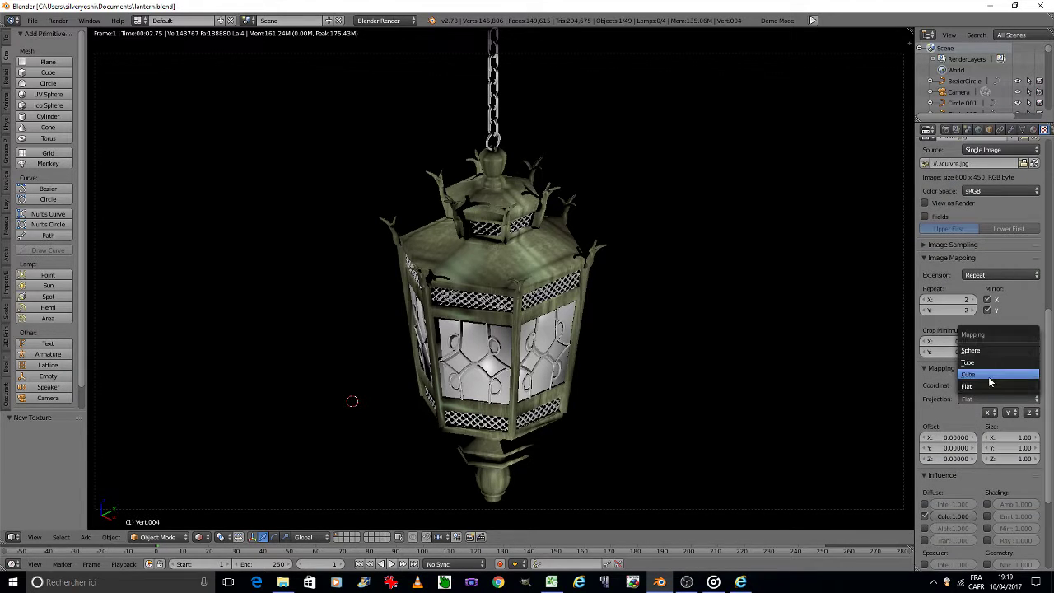
left_click(987, 377)
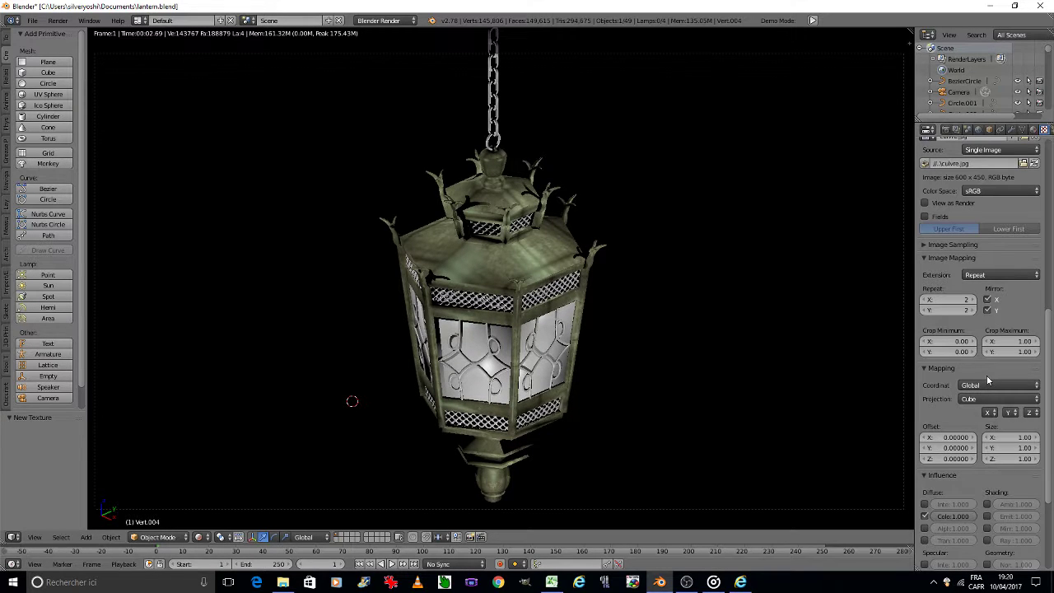
key("ctrl+s")
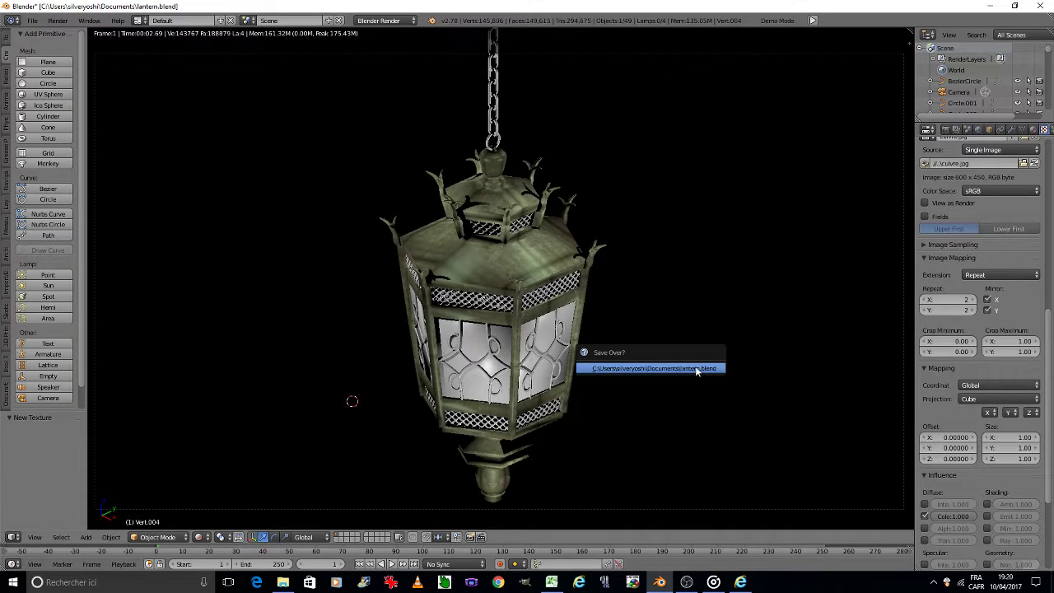
left_click(689, 363)
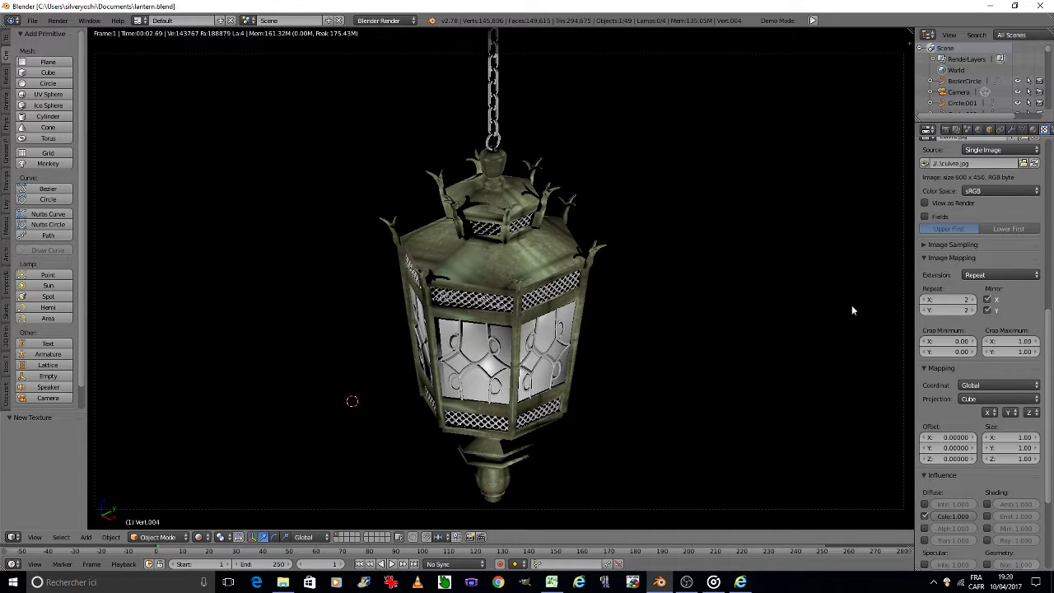
left_click(993, 385)
left_click(995, 354)
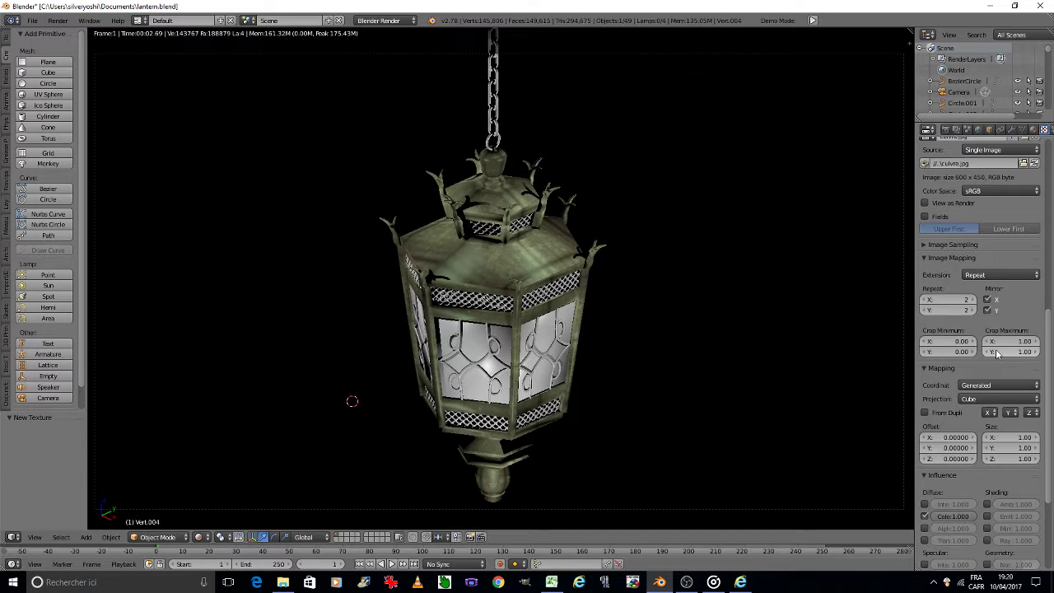
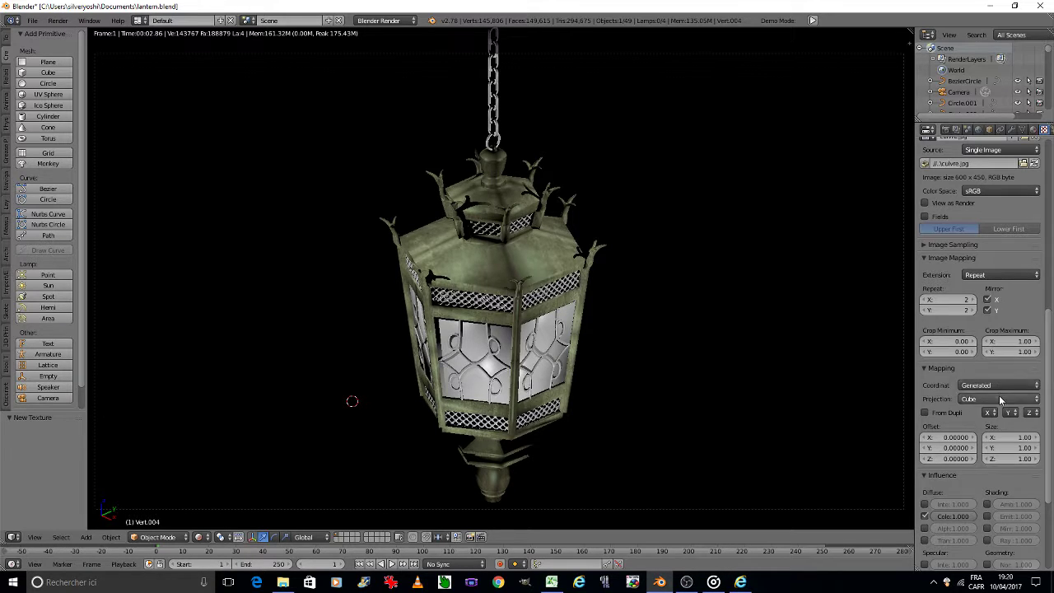
Preview Tube and then Sphere projections on the lantern's metal texture.
left_click(998, 400)
left_click(985, 368)
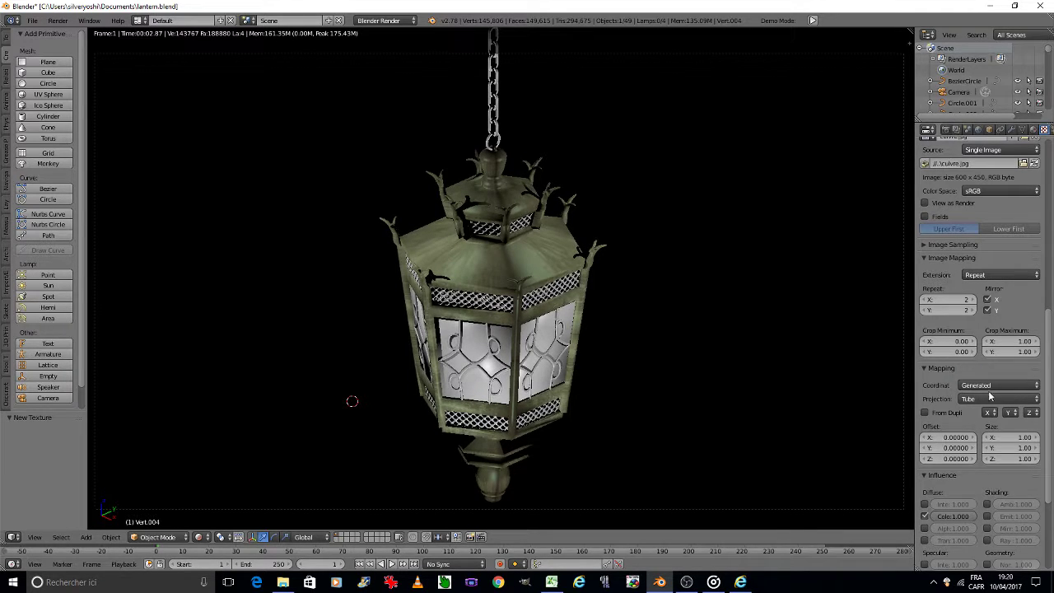
left_click(992, 399)
left_click(978, 352)
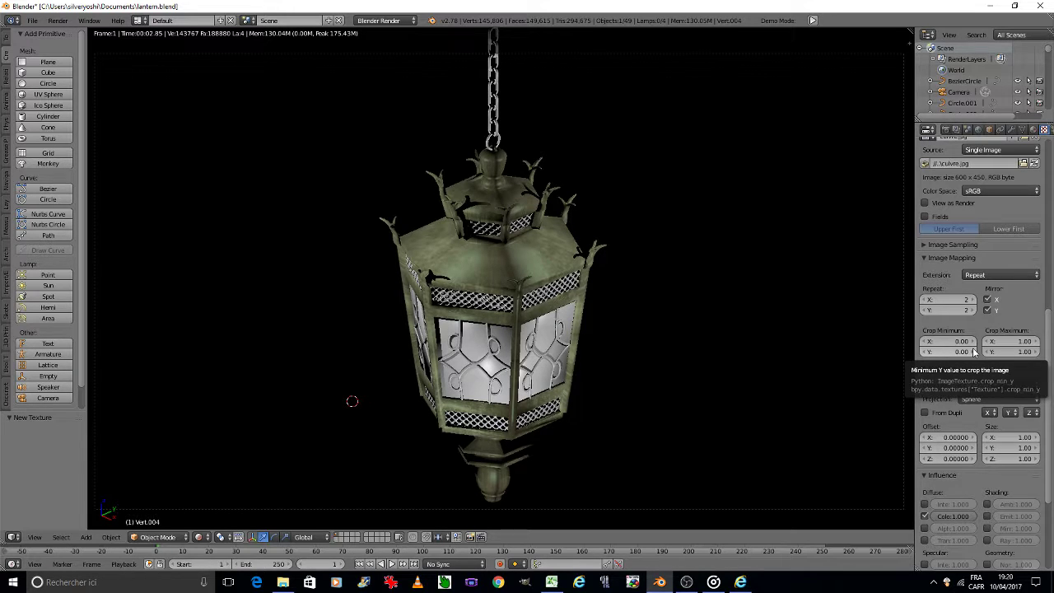
Set the texture mapping to Flat projection with Global coordinates.
left_click(989, 399)
left_click(984, 399)
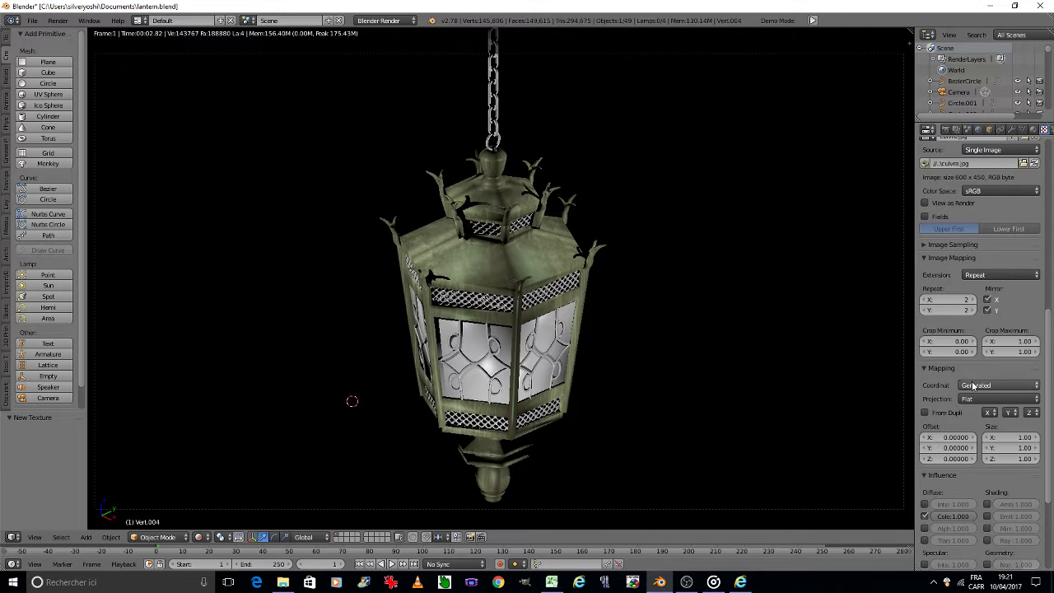
left_click(974, 385)
left_click(974, 372)
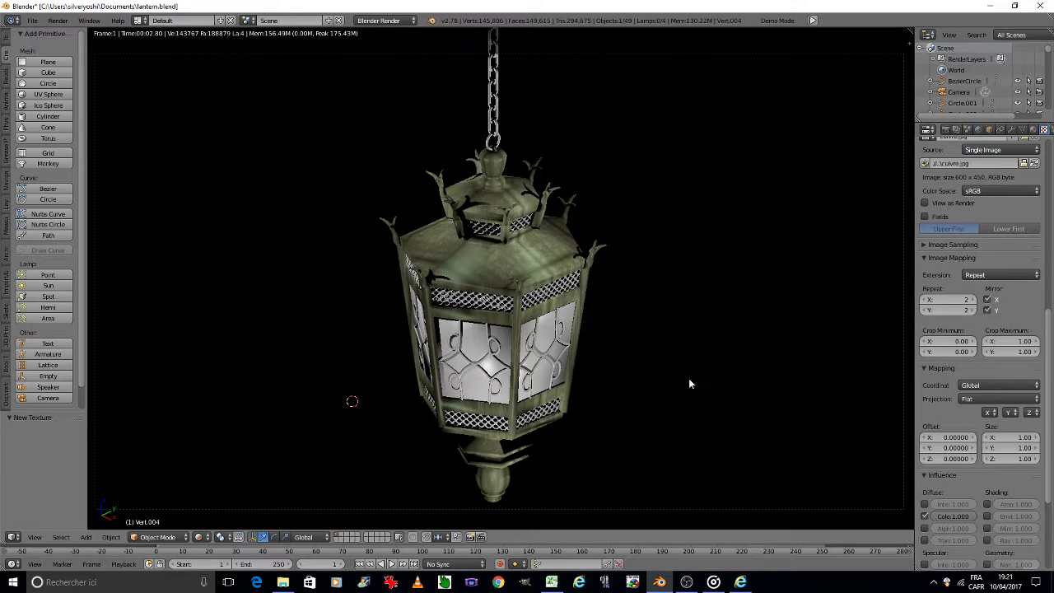
scroll(1019, 380, "down", 5)
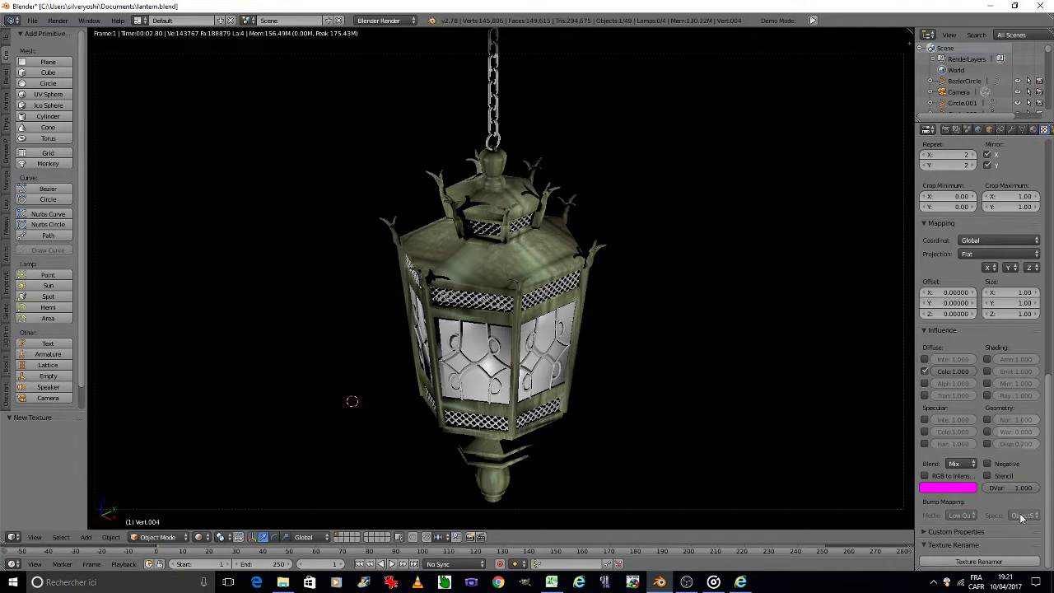
Set bump space to ViewSpace and leave Geometry Normal influence turned off.
left_click(1024, 516)
left_click(1015, 504)
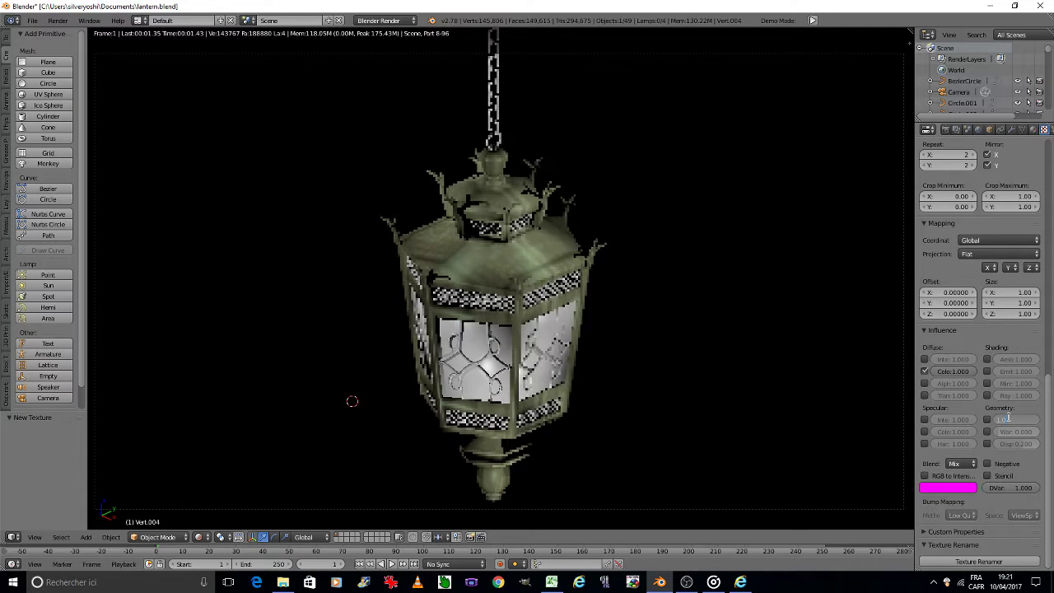
left_click(987, 420)
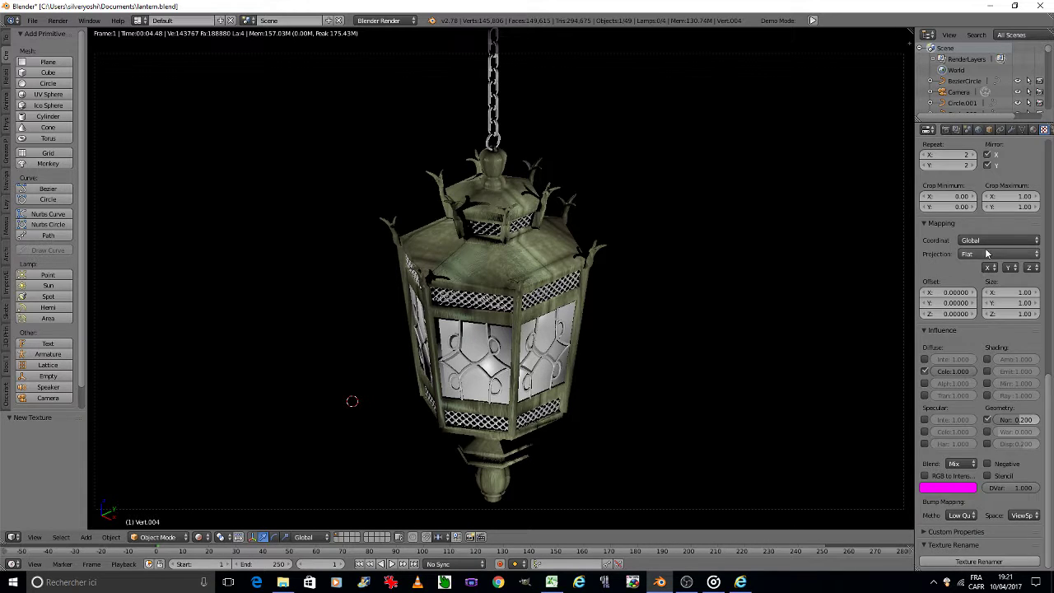
left_click(988, 422)
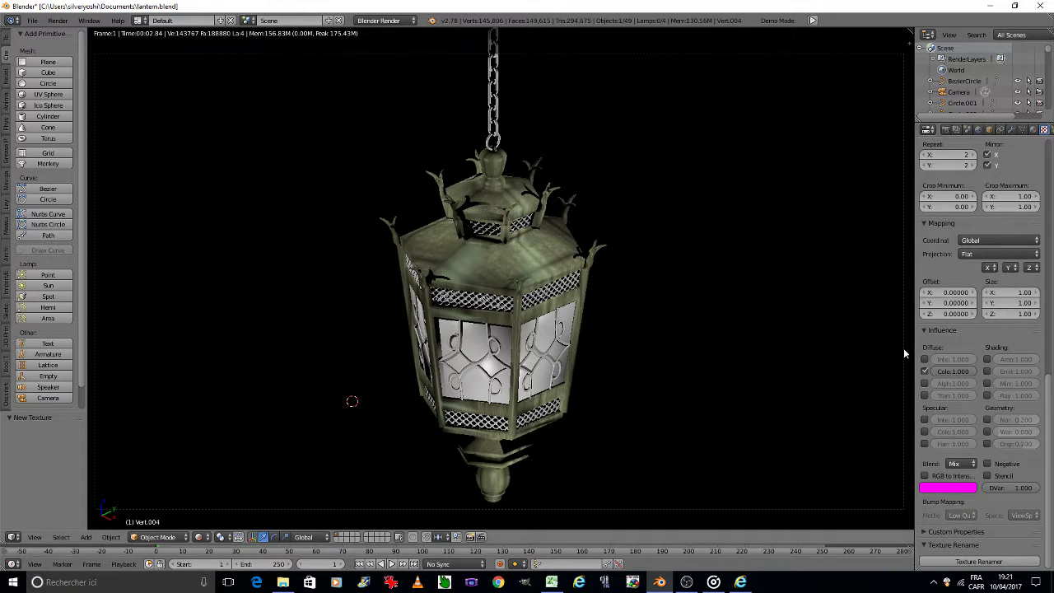
Switch the texture projection back to Cube and bring up viewport shading options.
left_click(991, 253)
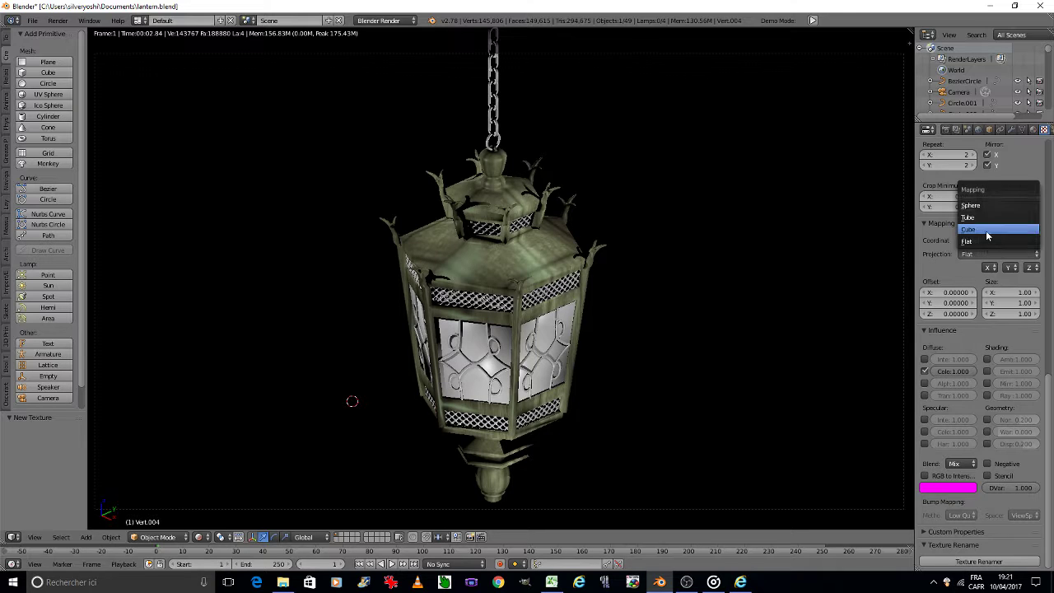
left_click(987, 237)
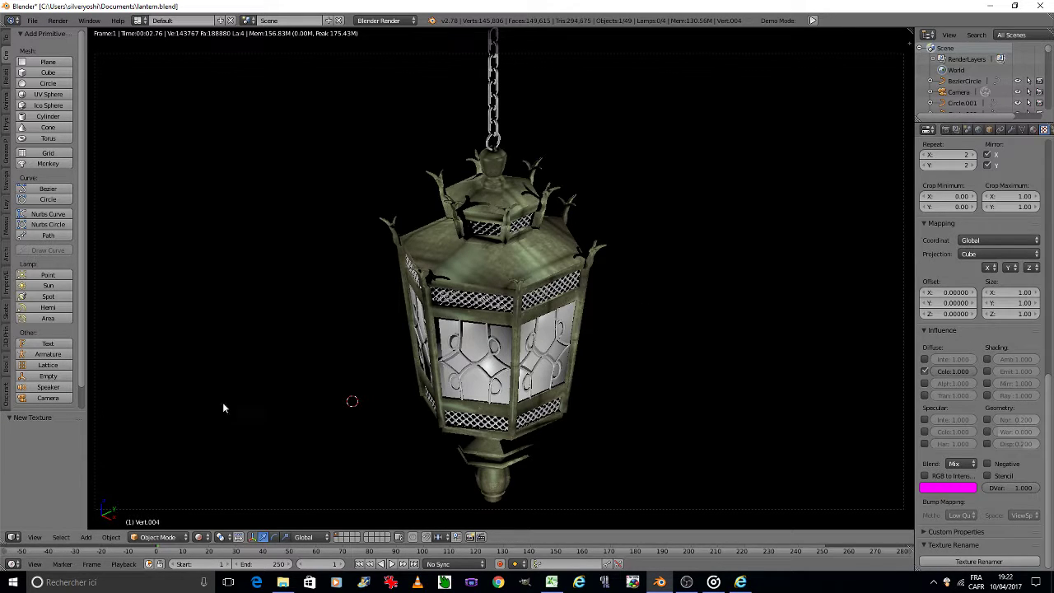
left_click(204, 539)
Switch to solid shading and give the ring joining chain and lantern Material.019.
left_click(224, 502)
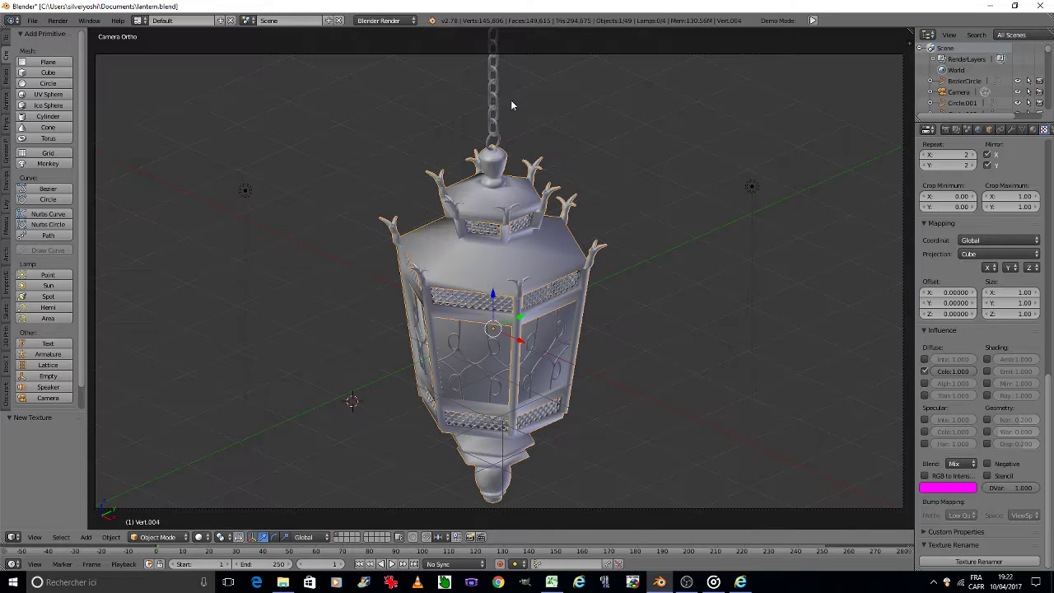
left_click(1034, 129)
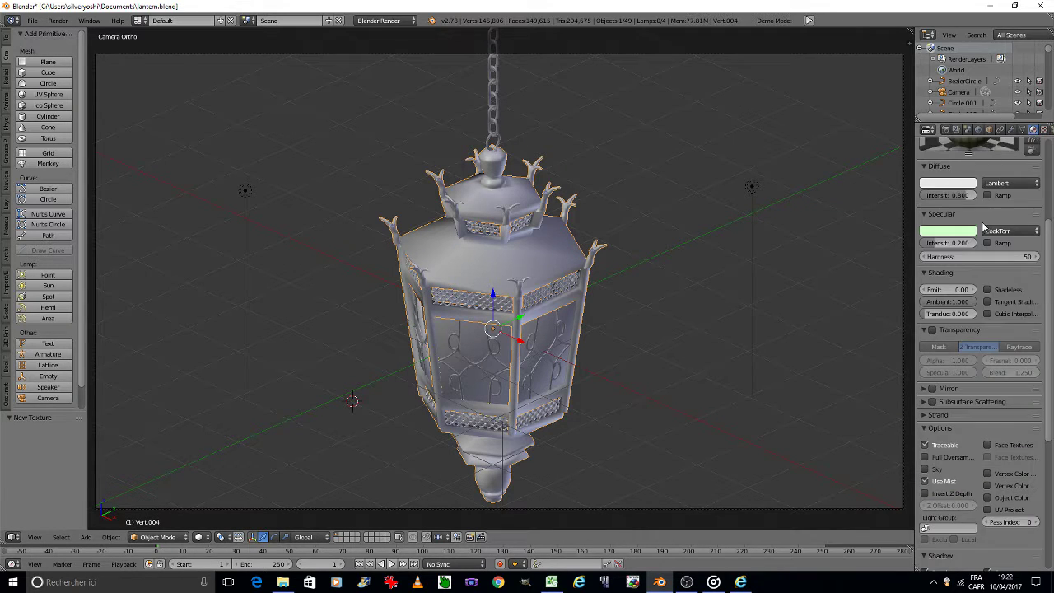
scroll(495, 130, "up", 5)
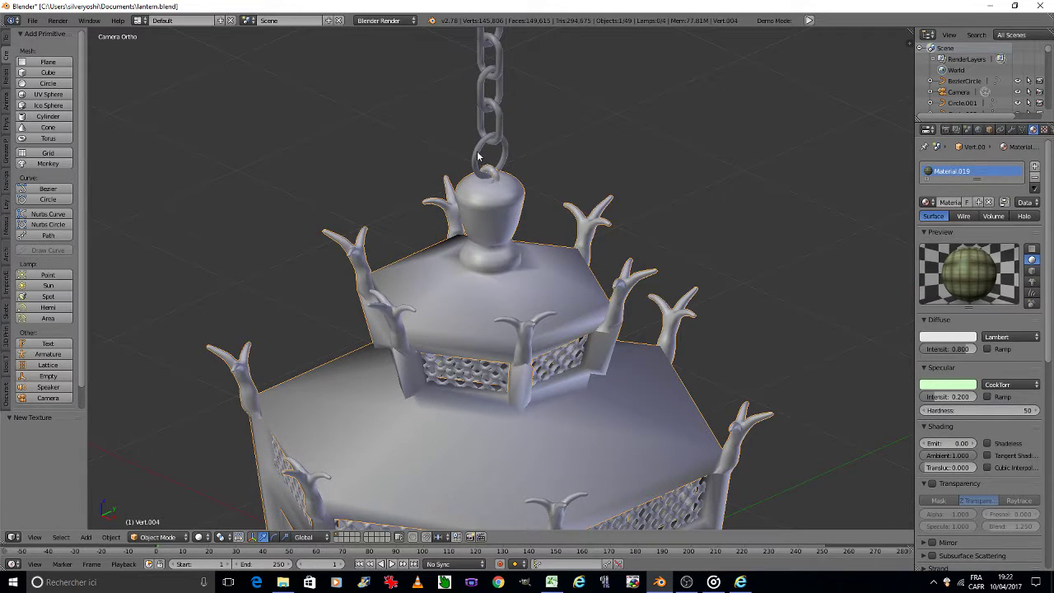
right_click(477, 156)
left_click(928, 202)
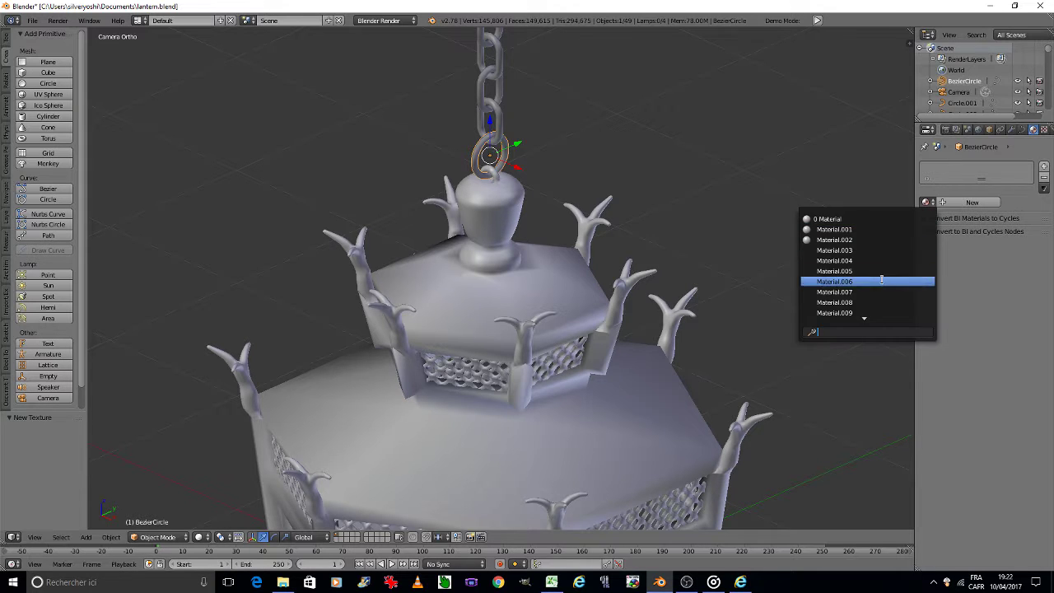
scroll(881, 280, "down", 10)
scroll(873, 288, "down", 2)
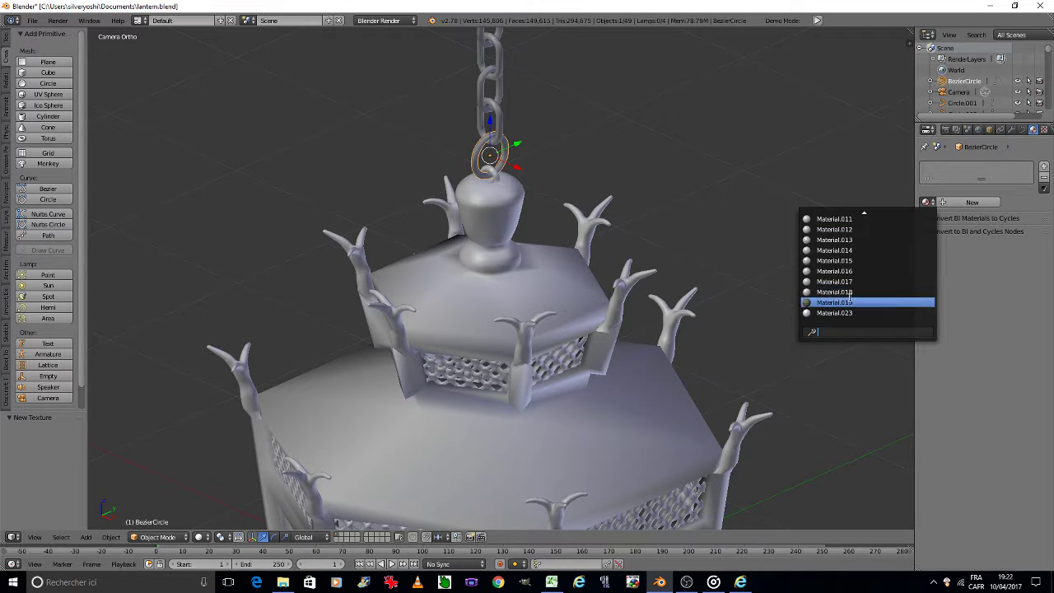
left_click(850, 303)
Assign Material.019 to the next two chain links up.
right_click(499, 125)
left_click(929, 202)
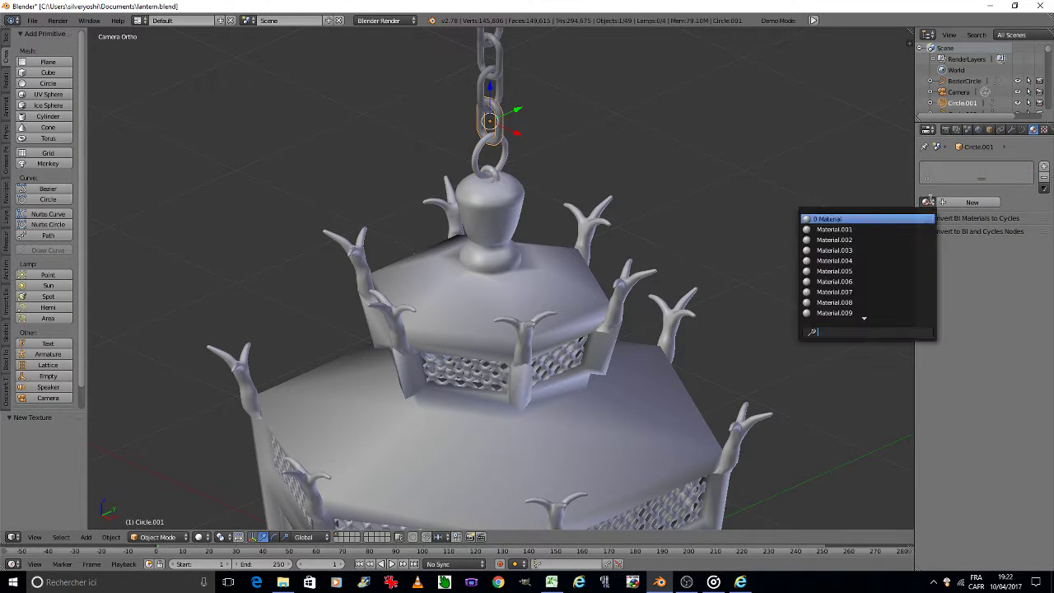
scroll(870, 259, "down", 19)
key("Return")
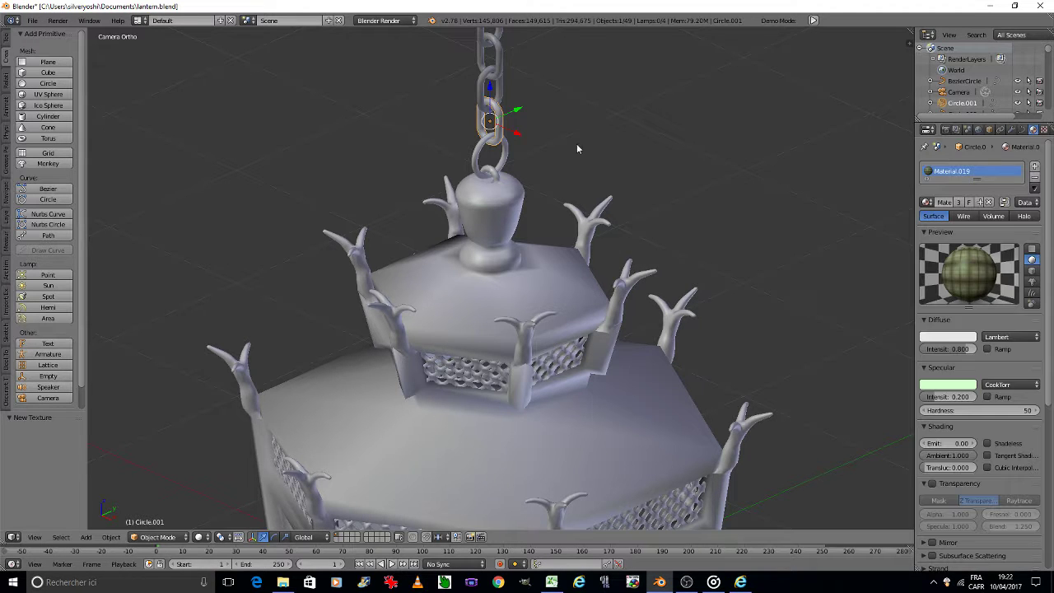
right_click(479, 81)
left_click(927, 202)
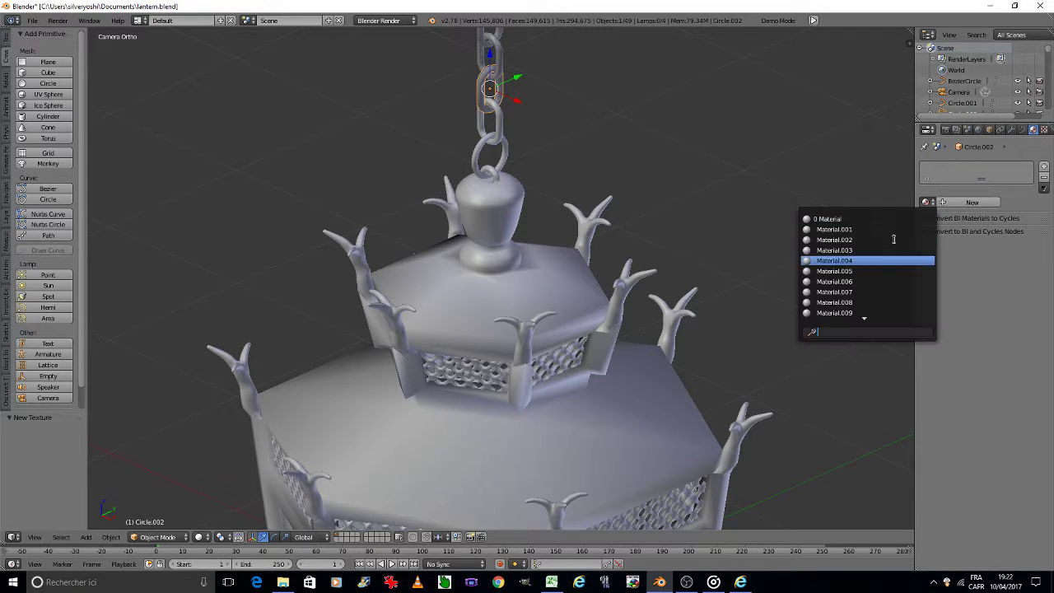
scroll(894, 239, "down", 6)
scroll(885, 235, "down", 9)
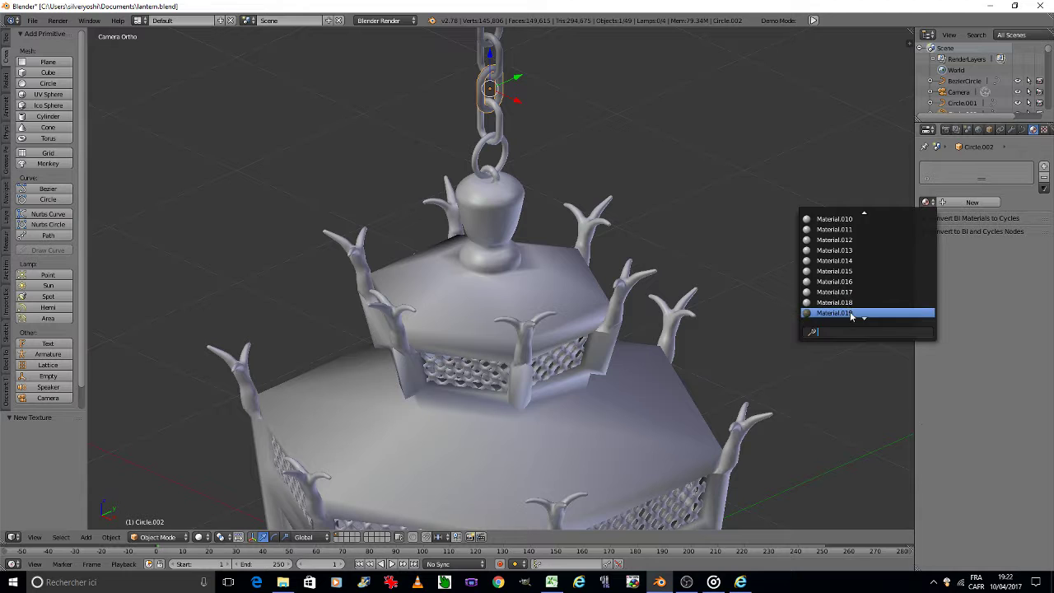
left_click(852, 313)
Give Material.019 to two higher chain links, including Circle.003, and centre the view on it.
right_click(489, 56)
left_click(928, 202)
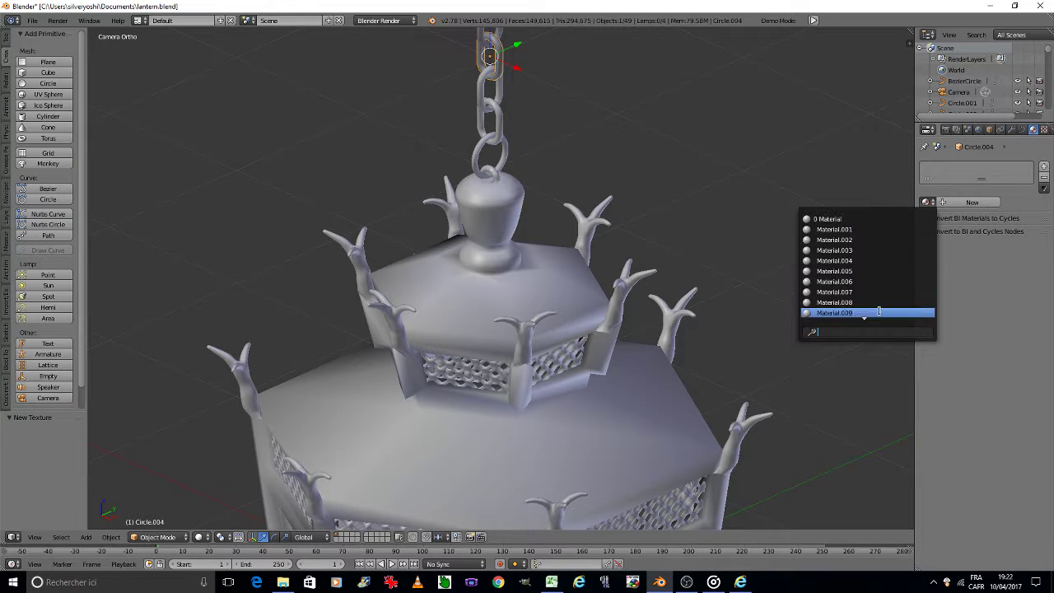
scroll(879, 311, "down", 5)
scroll(875, 309, "down", 5)
left_click(853, 312)
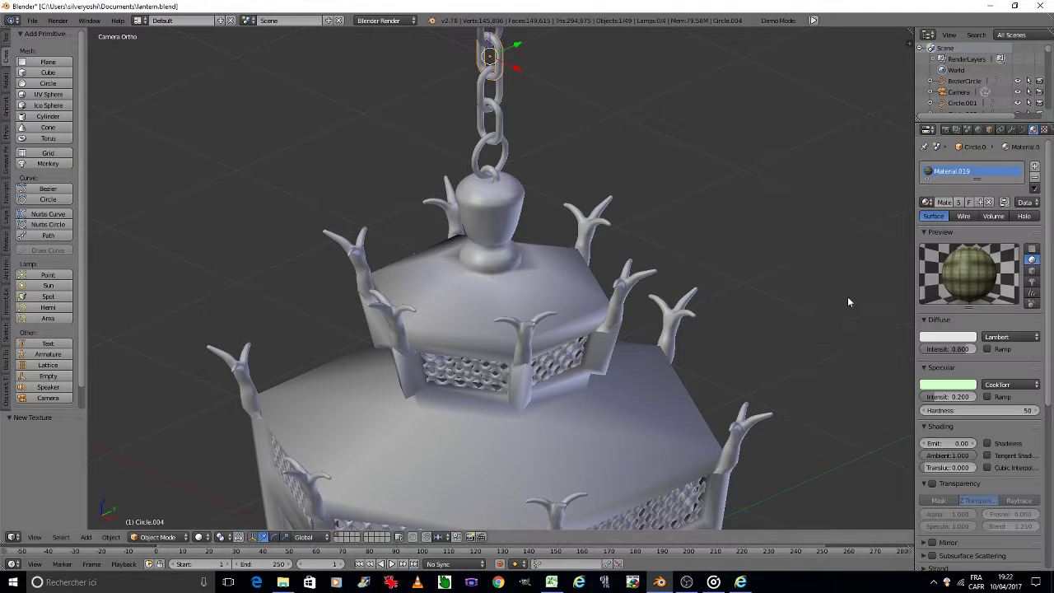
right_click(486, 41)
left_click(927, 202)
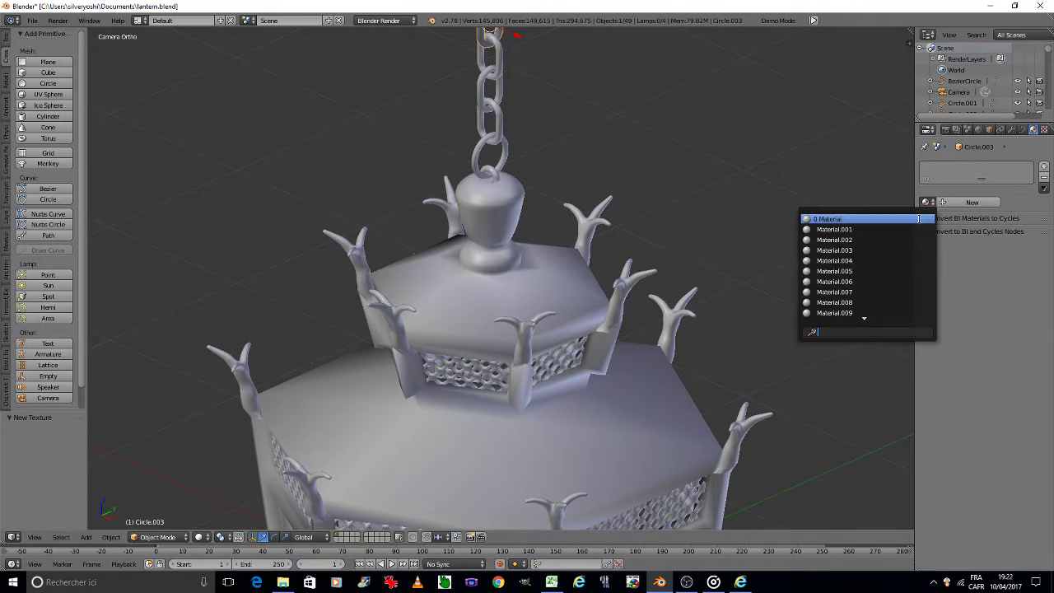
scroll(861, 272, "down", 10)
left_click(853, 313)
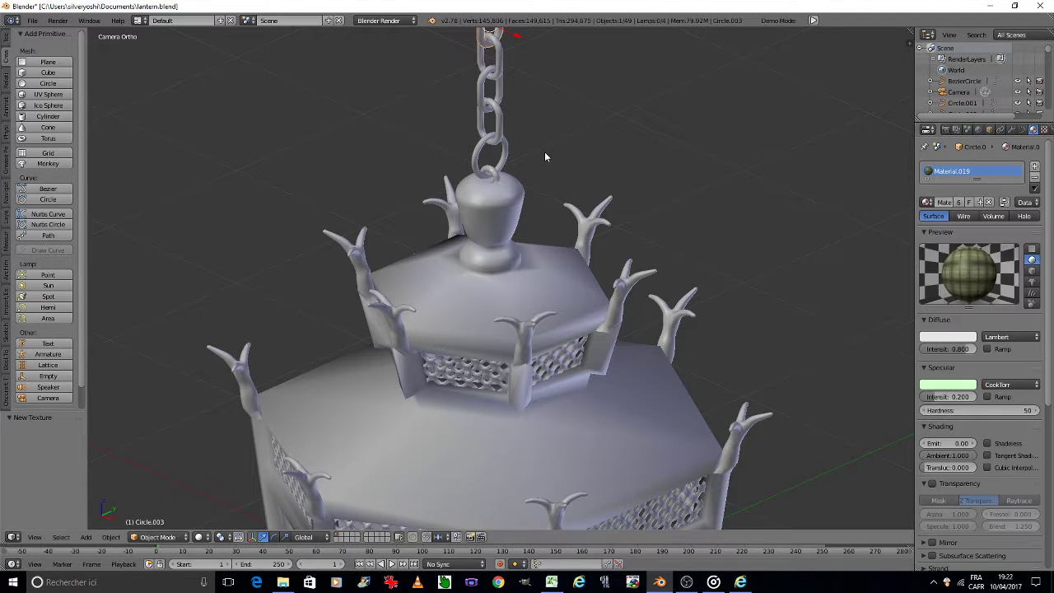
key("KP_Decimal")
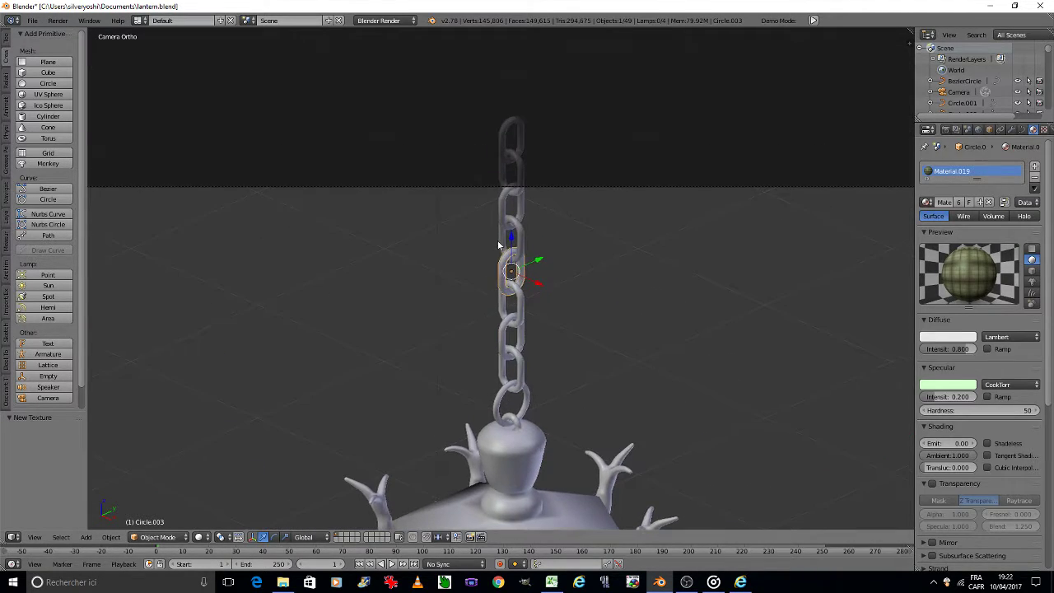
Assign Material.019 to the two chain links above Circle.003.
right_click(500, 239)
left_click(927, 202)
scroll(871, 267, "down", 10)
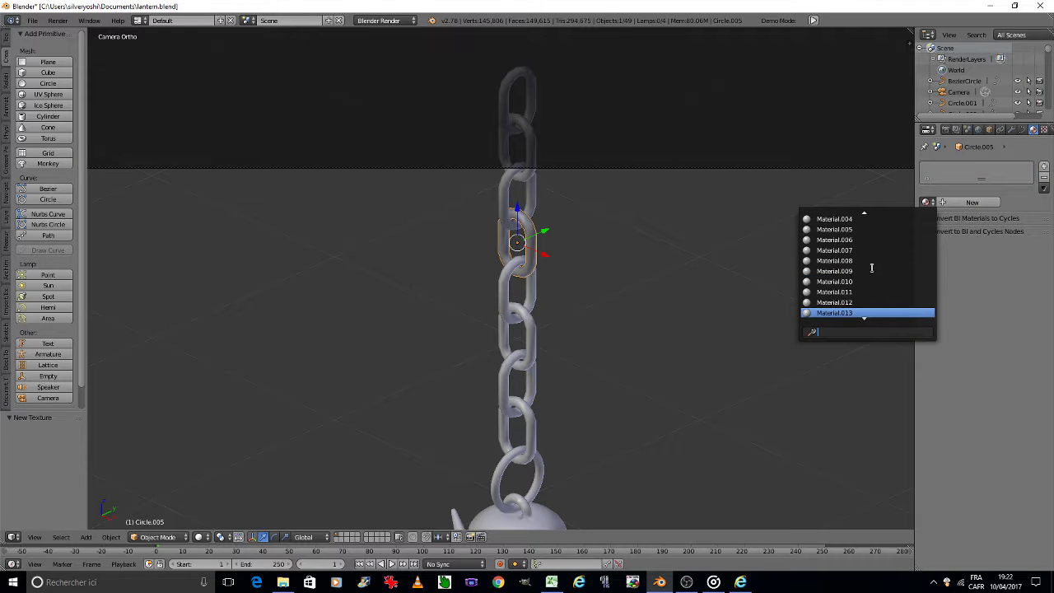
scroll(872, 267, "down", 6)
left_click(856, 302)
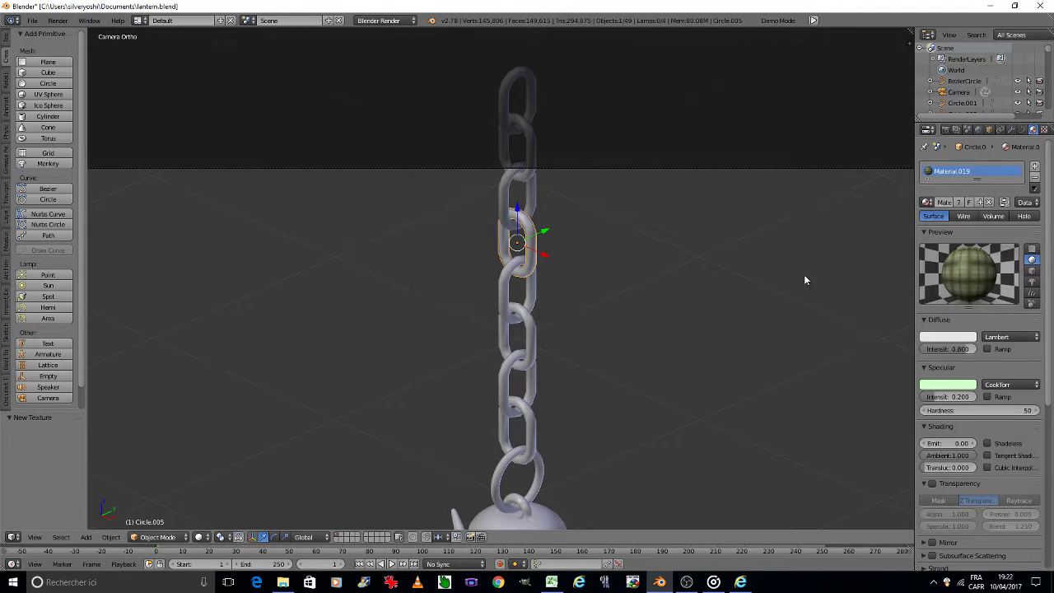
right_click(504, 177)
left_click(927, 202)
scroll(848, 262, "down", 4)
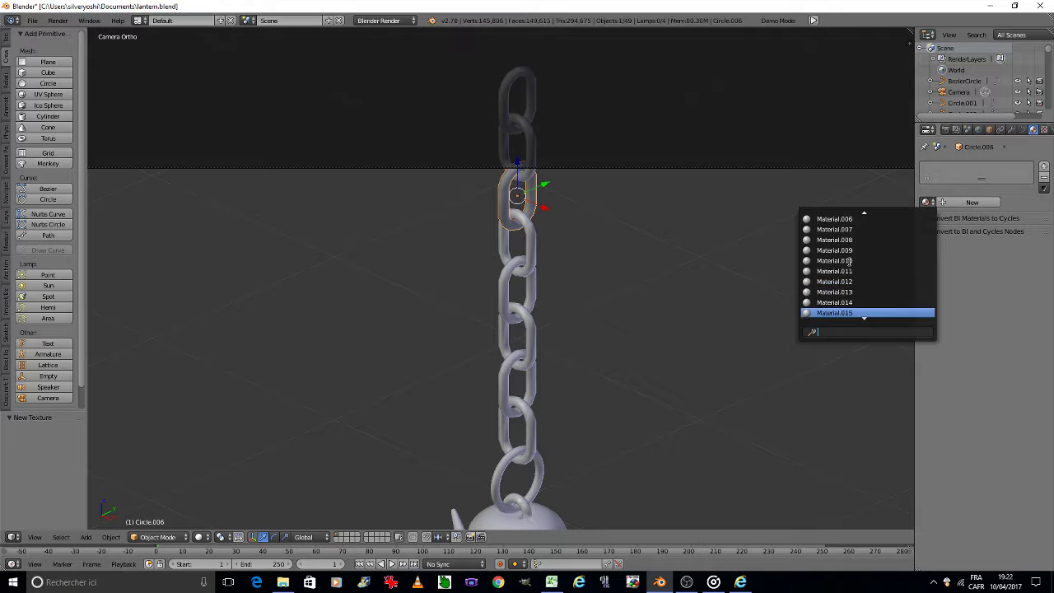
scroll(848, 267, "down", 5)
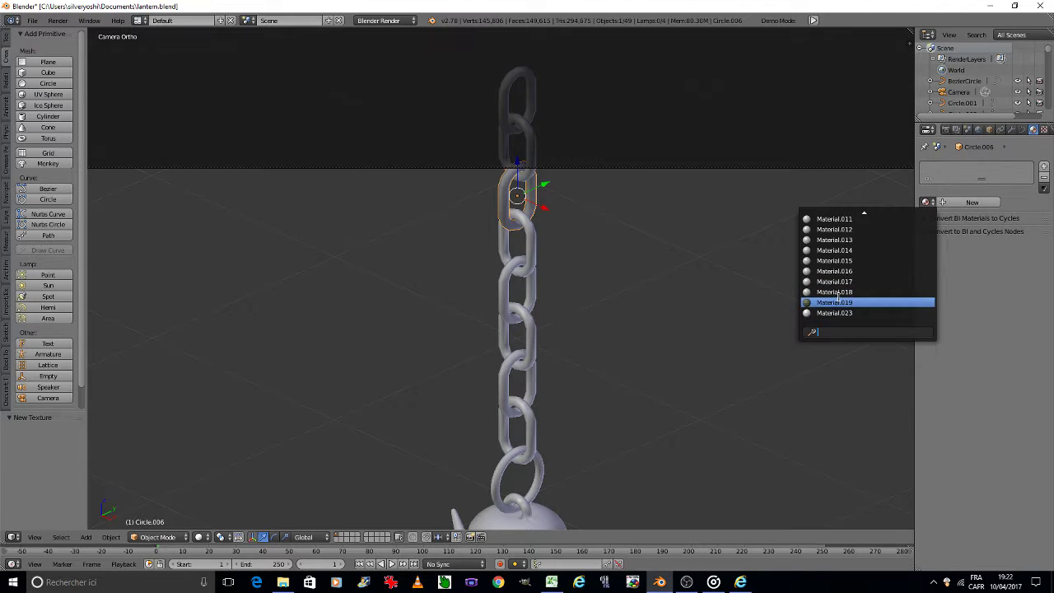
left_click(839, 298)
Assign Material.019 to the last chain link and the top chain ring.
right_click(520, 145)
left_click(928, 202)
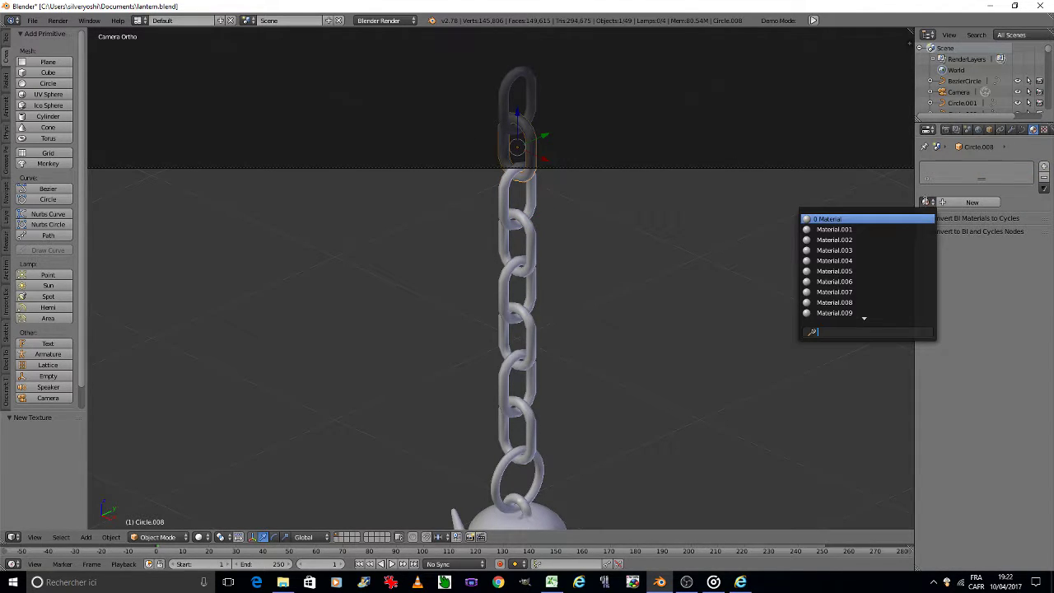
scroll(850, 251, "down", 5)
scroll(850, 257, "down", 6)
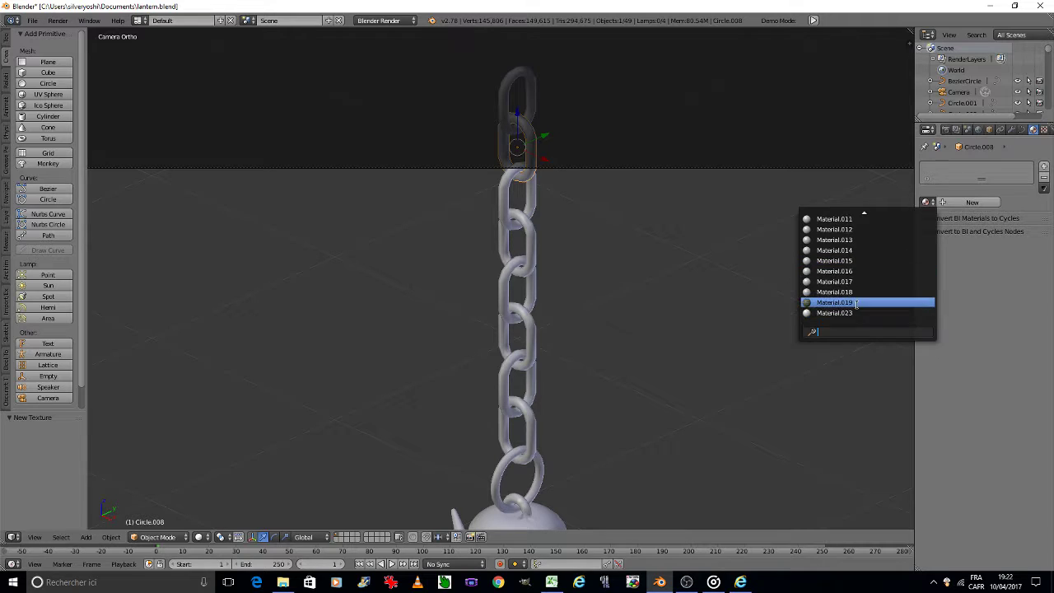
left_click(856, 303)
right_click(501, 87)
left_click(927, 201)
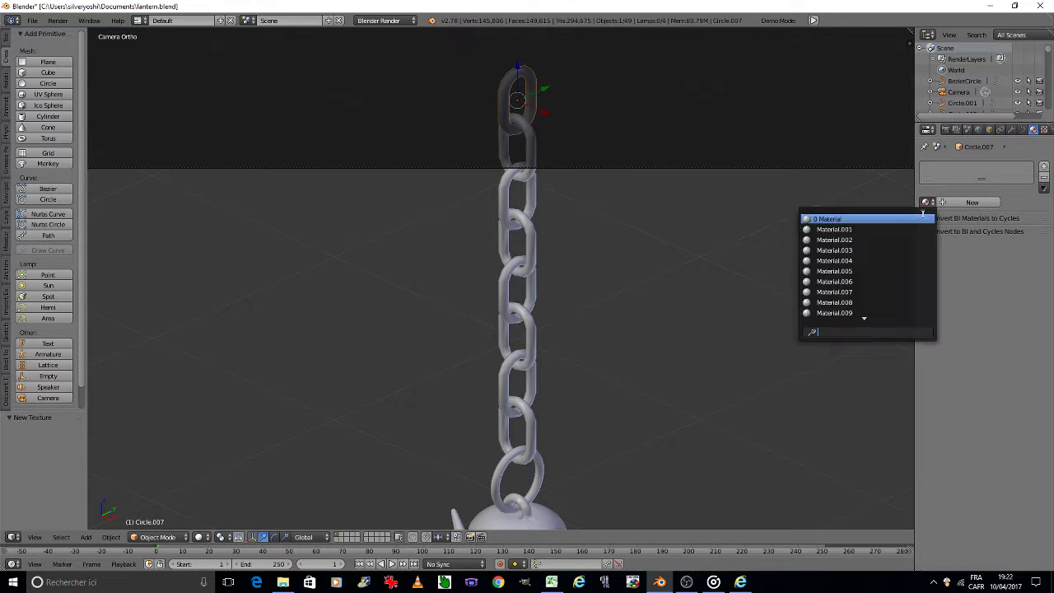
scroll(887, 248, "down", 9)
scroll(887, 248, "down", 4)
scroll(882, 247, "down", 5)
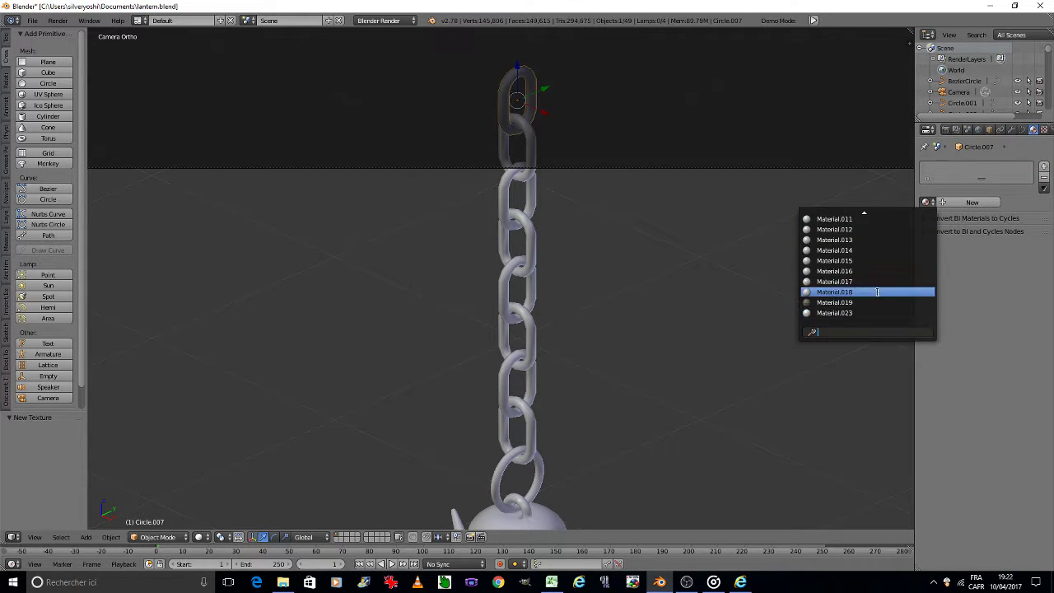
left_click(848, 302)
scroll(667, 370, "down", 3)
Assign Material.019 to window ornament Vert.003 and the right-hand ornament.
middle_click_drag(667, 370, 626, 131, "shift")
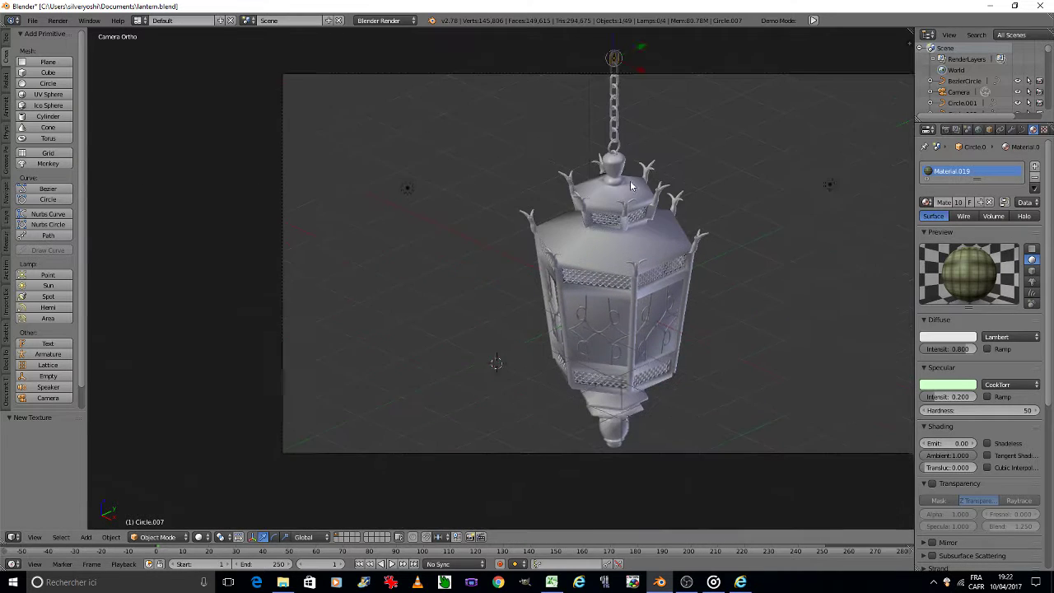
scroll(607, 306, "up", 5)
right_click(608, 289)
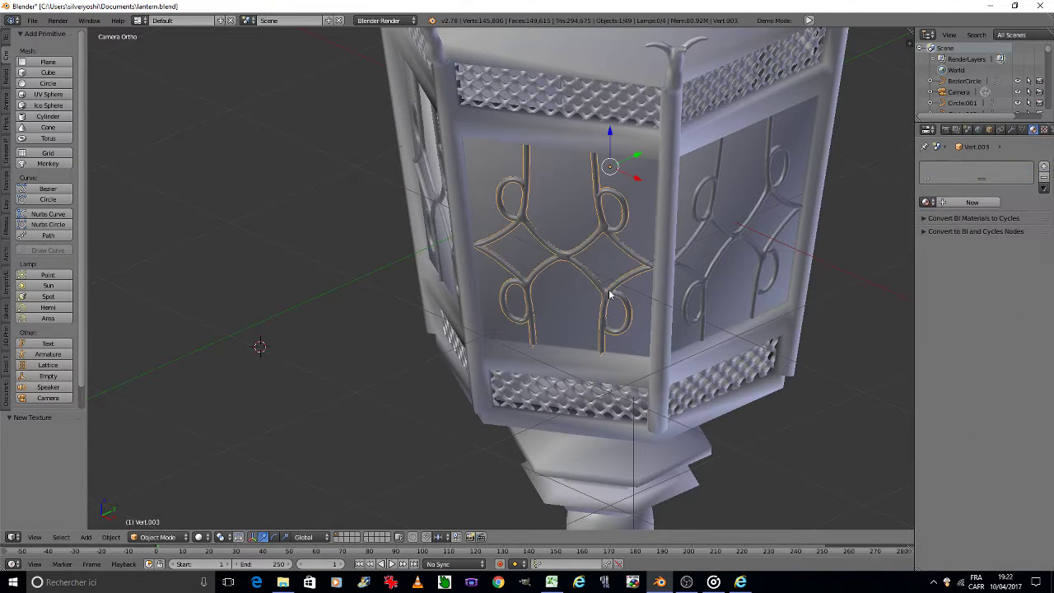
left_click(928, 201)
scroll(857, 311, "down", 10)
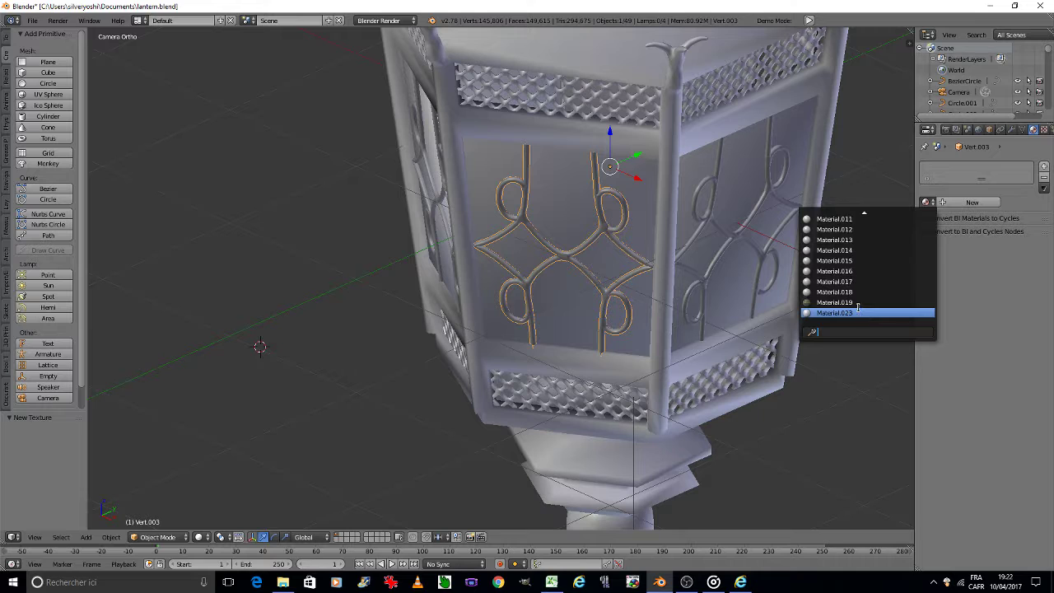
left_click(849, 302)
right_click(738, 233)
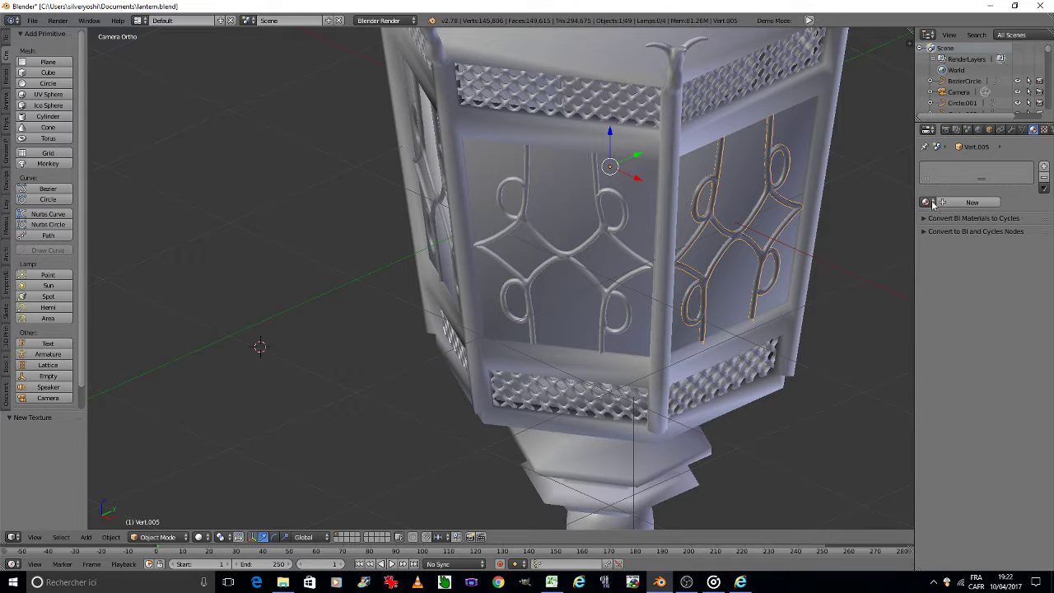
left_click(928, 202)
scroll(867, 284, "down", 2)
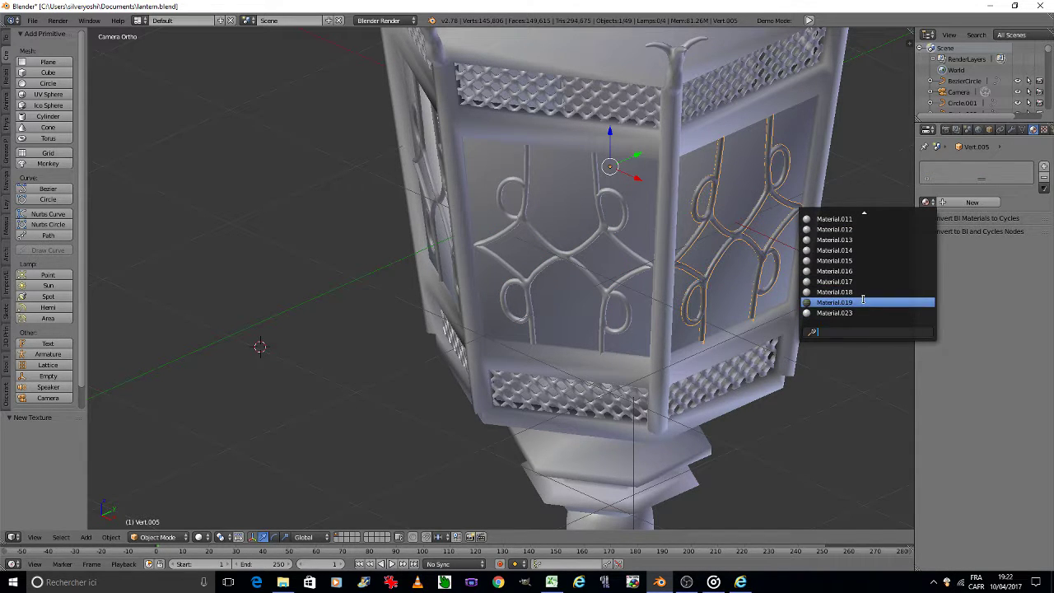
left_click(863, 302)
scroll(567, 250, "down", 4)
Face the window straight on and assign Material.019 to scrollwork ornament Vert.002.
key("KP_0")
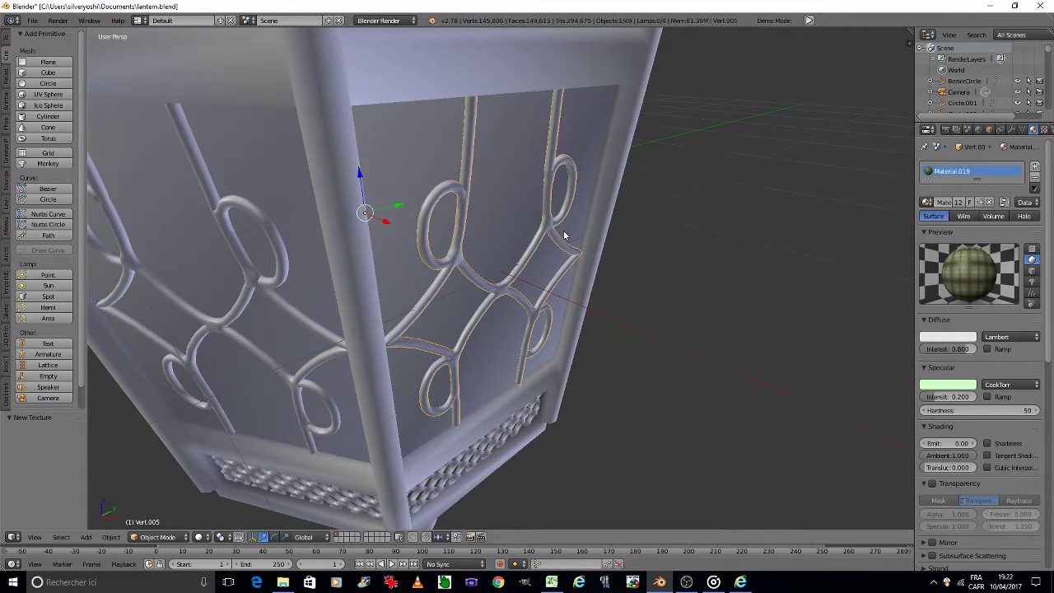
key("KP_5")
key("KP_0")
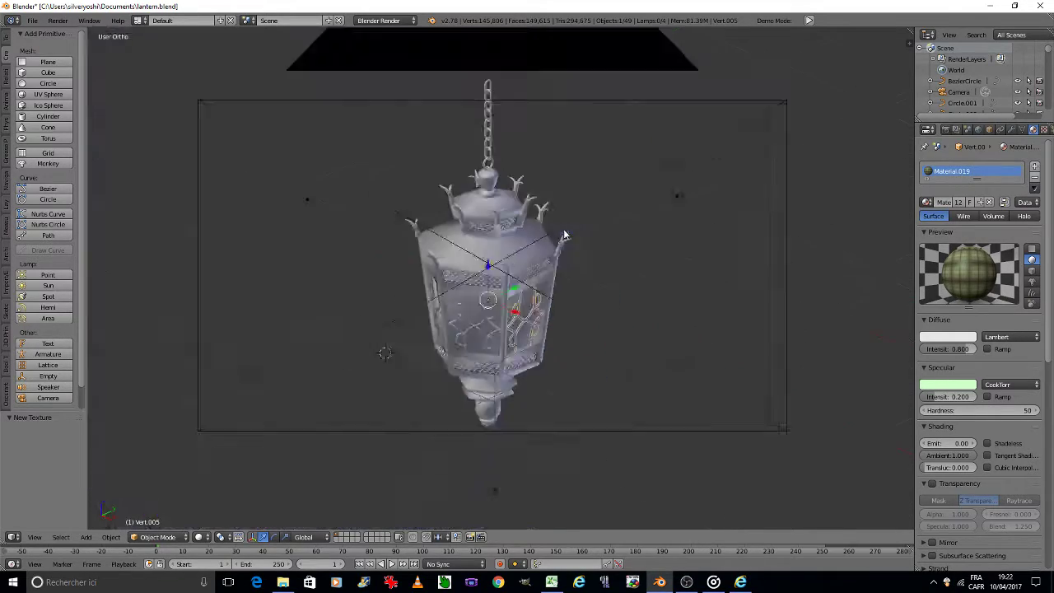
key("KP_0")
key("KP_2")
key("KP_2")
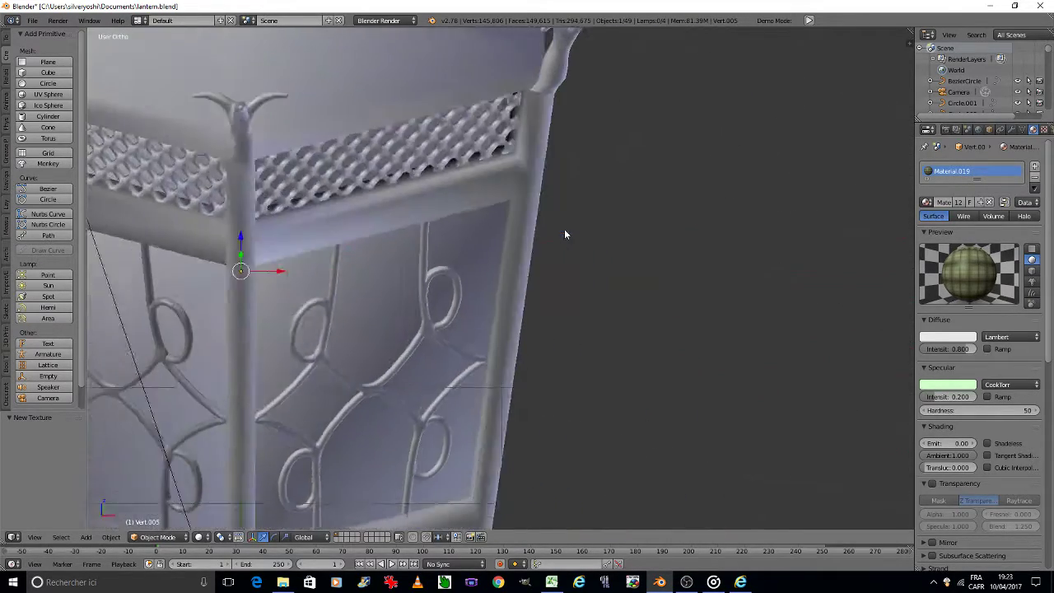
key("KP_2")
key("KP_2")
middle_click_drag(417, 239, 557, 197)
scroll(605, 221, "up", 4)
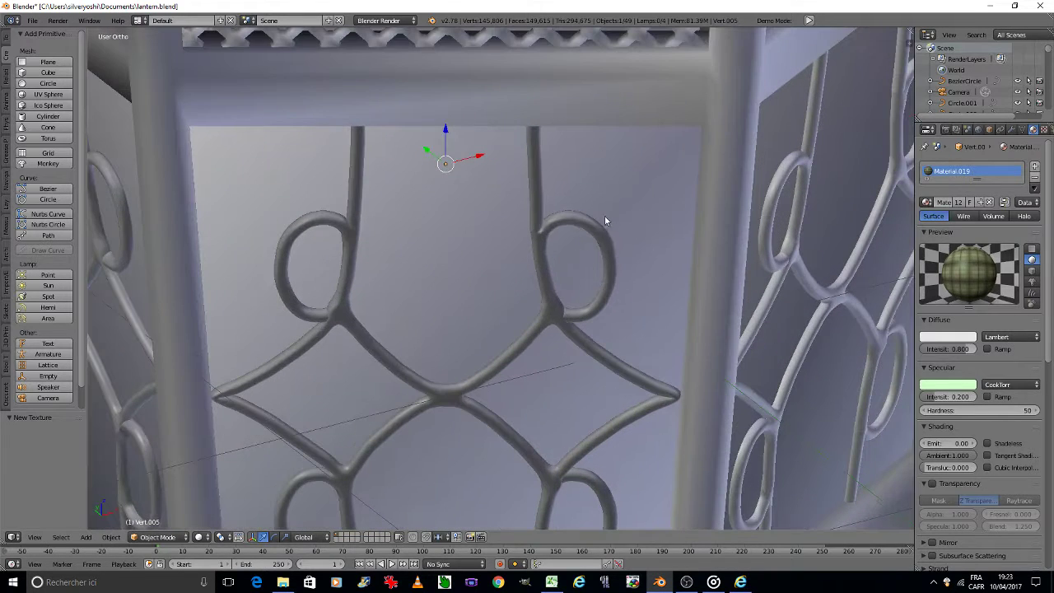
right_click(550, 311)
left_click(927, 202)
scroll(848, 247, "down", 6)
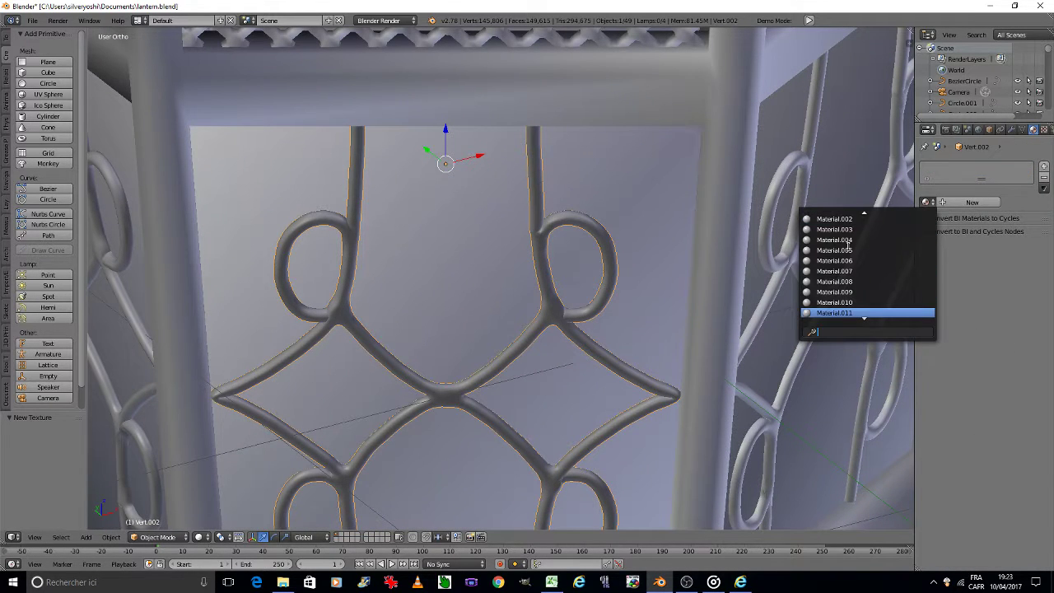
scroll(824, 309, "down", 1)
left_click(828, 308)
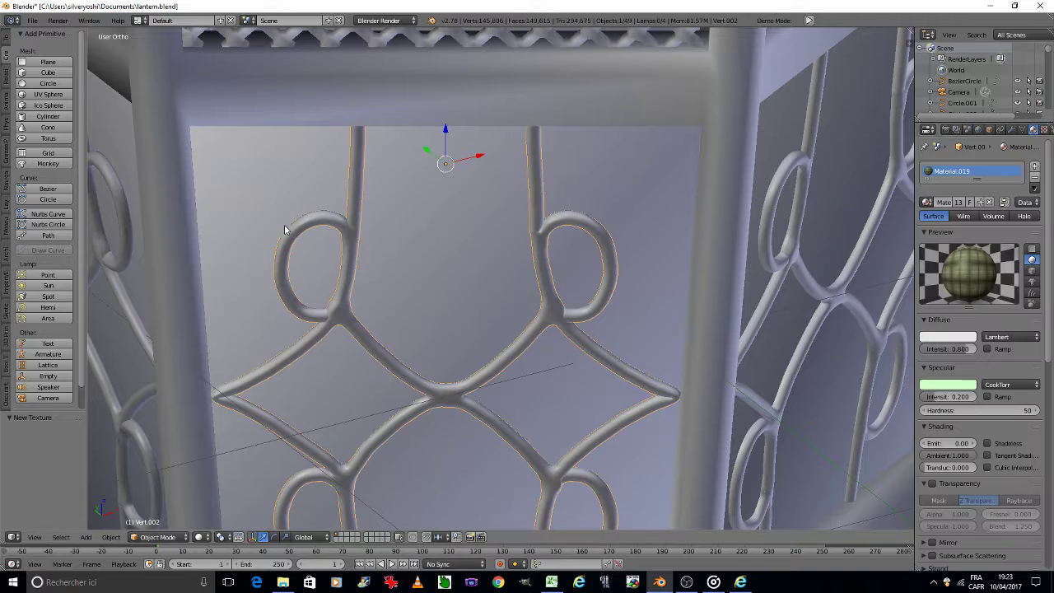
Assign Material.019 to the left scrollwork ornament and save the file.
middle_click_drag(823, 305, 683, 209)
right_click(514, 158)
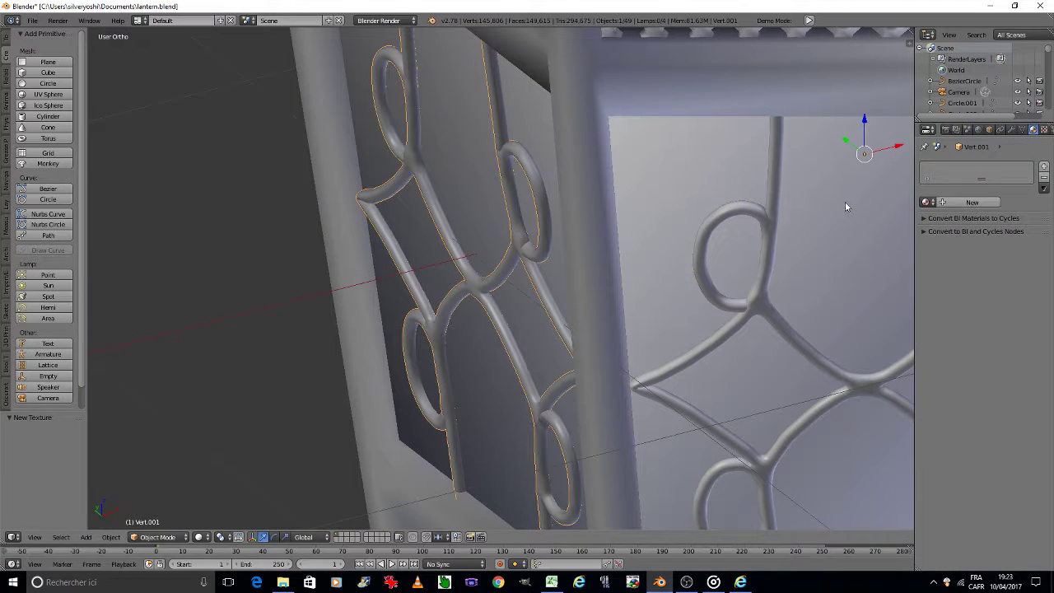
left_click(926, 202)
scroll(884, 262, "down", 5)
scroll(884, 262, "down", 6)
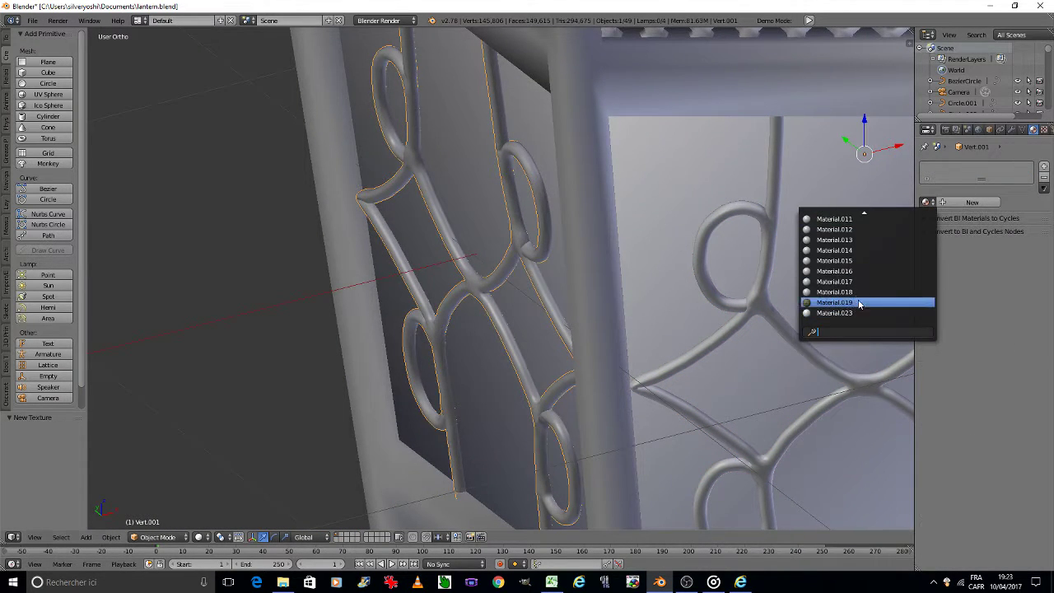
left_click(860, 313)
middle_click_drag(860, 313, 603, 244)
key("ctrl+s")
left_click(598, 245)
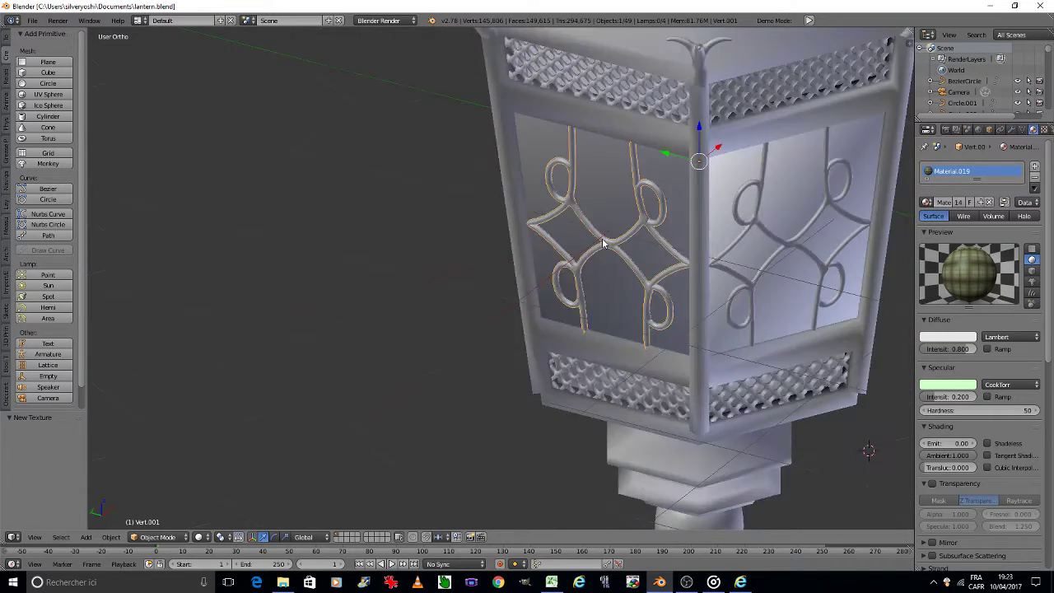
Assign Material.019 to ornaments Vert.007 and Vert.006, then select Vert.005.
scroll(471, 183, "up", 5)
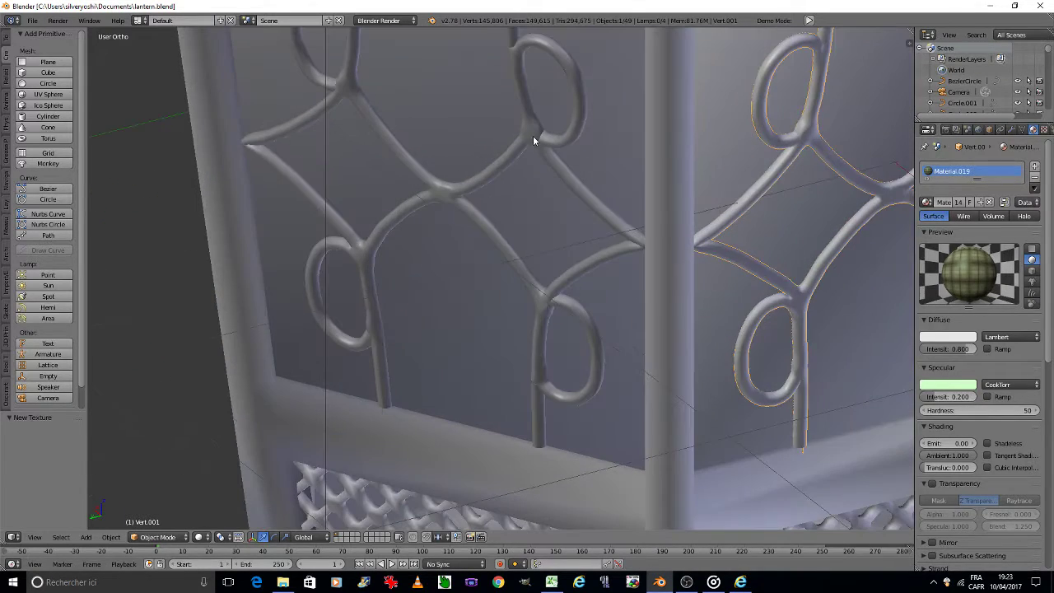
right_click(532, 135)
left_click(928, 202)
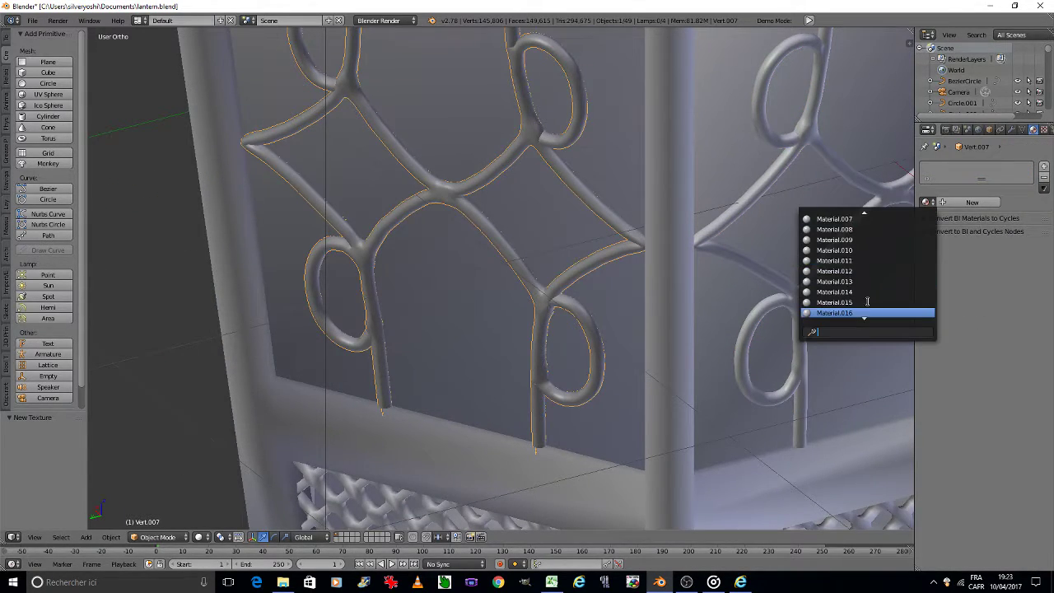
left_click(860, 303)
scroll(497, 192, "down", 5)
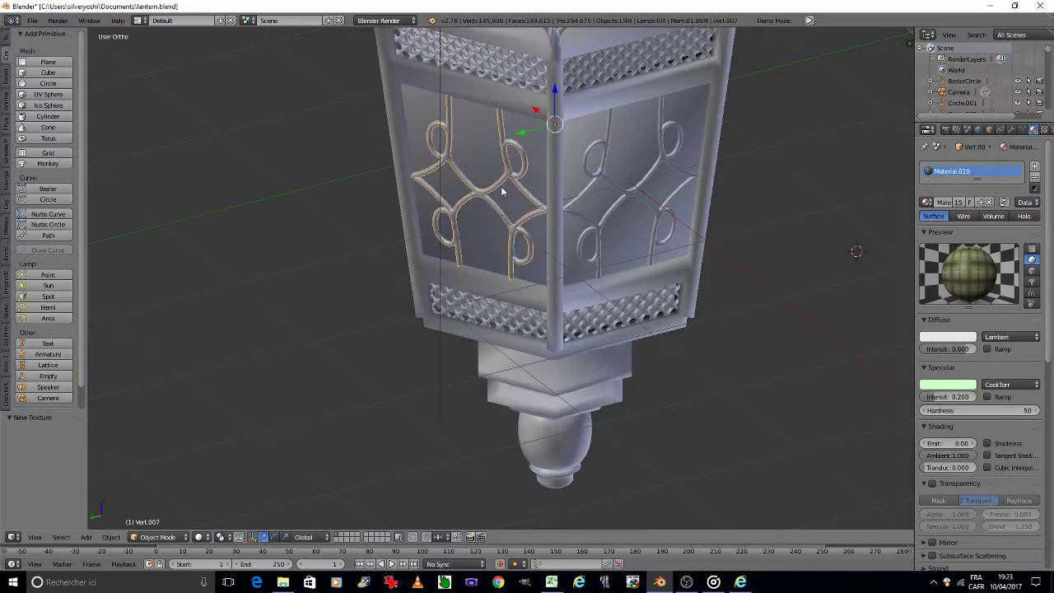
middle_click_drag(497, 192, 502, 185)
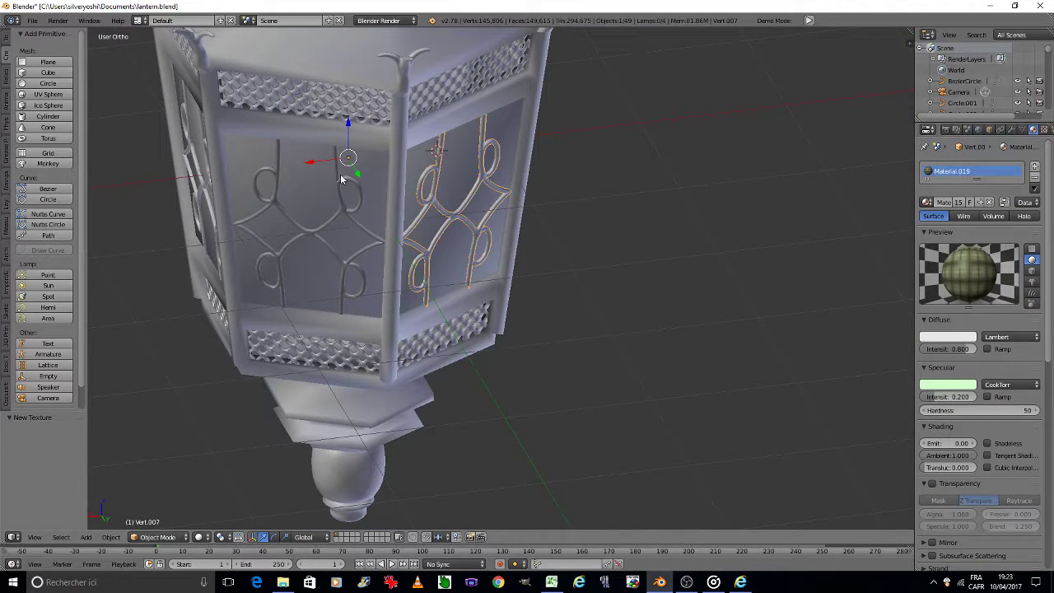
right_click(344, 182)
left_click(923, 204)
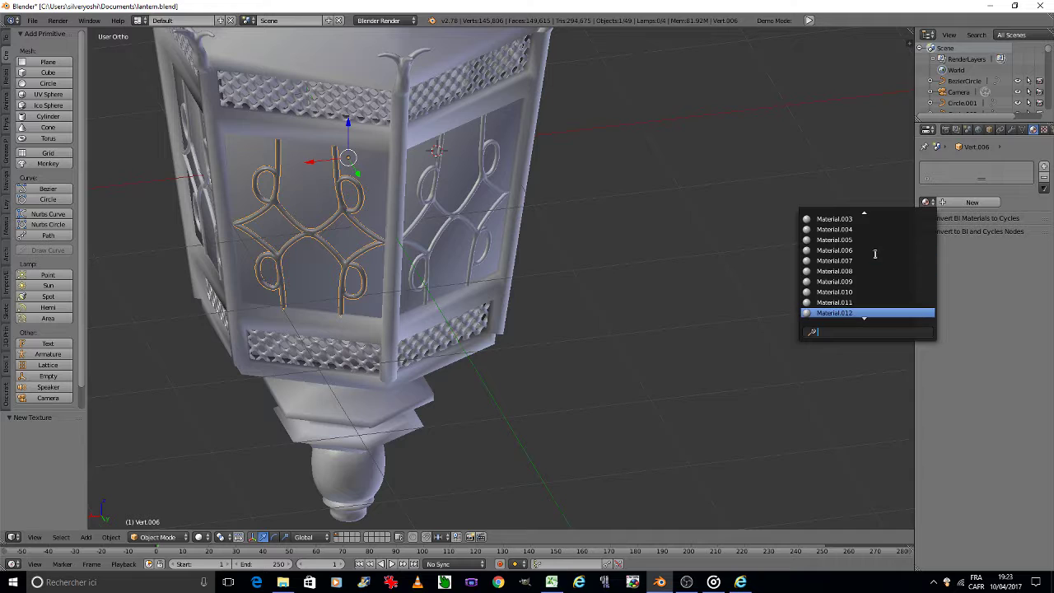
left_click(857, 302)
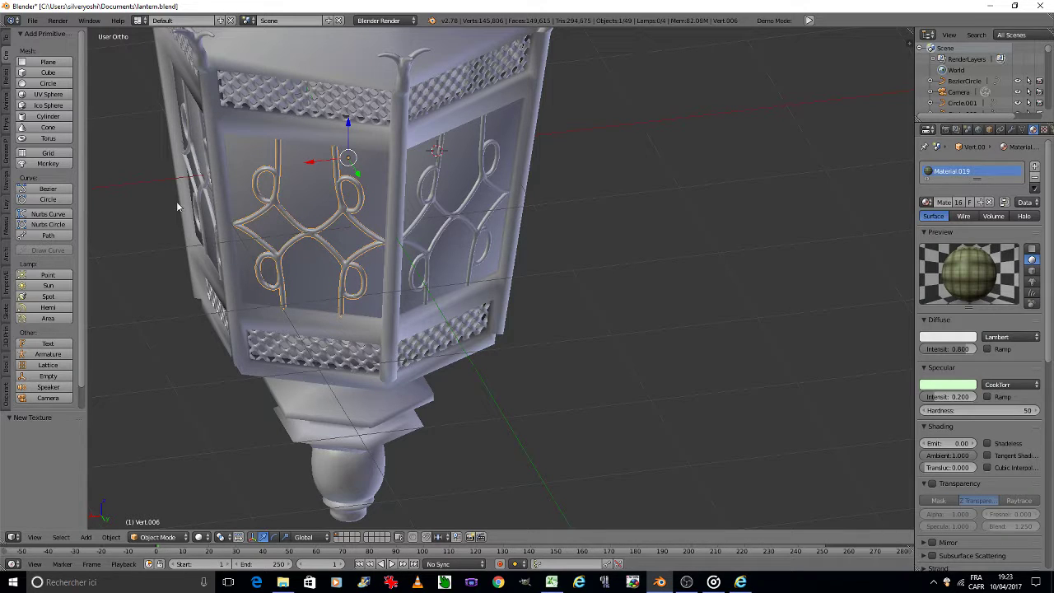
right_click(194, 157)
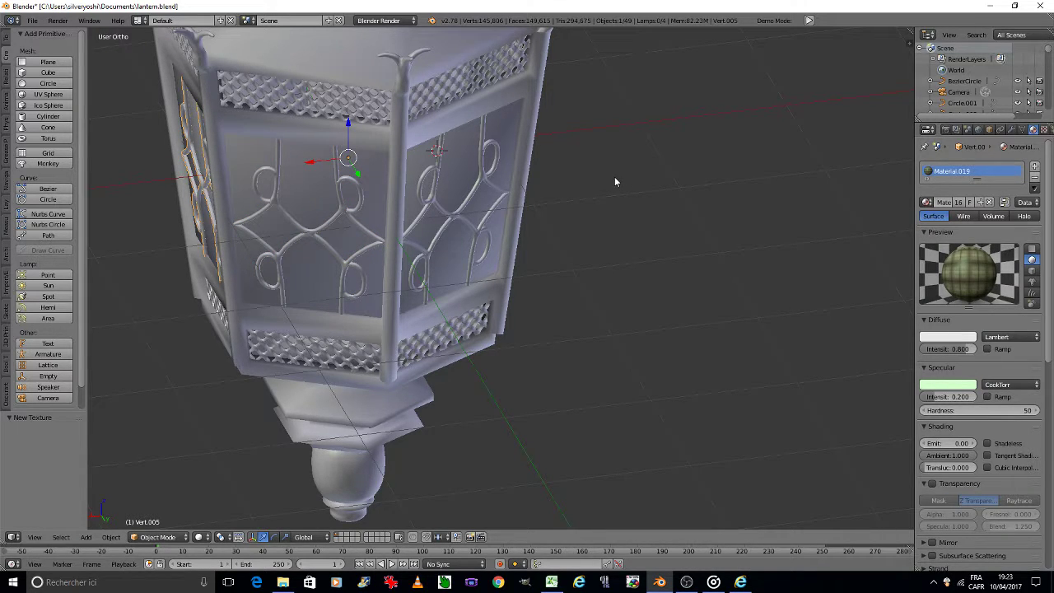
Select window pane Plane.020 and create a new material for it.
key("x")
right_click(462, 169)
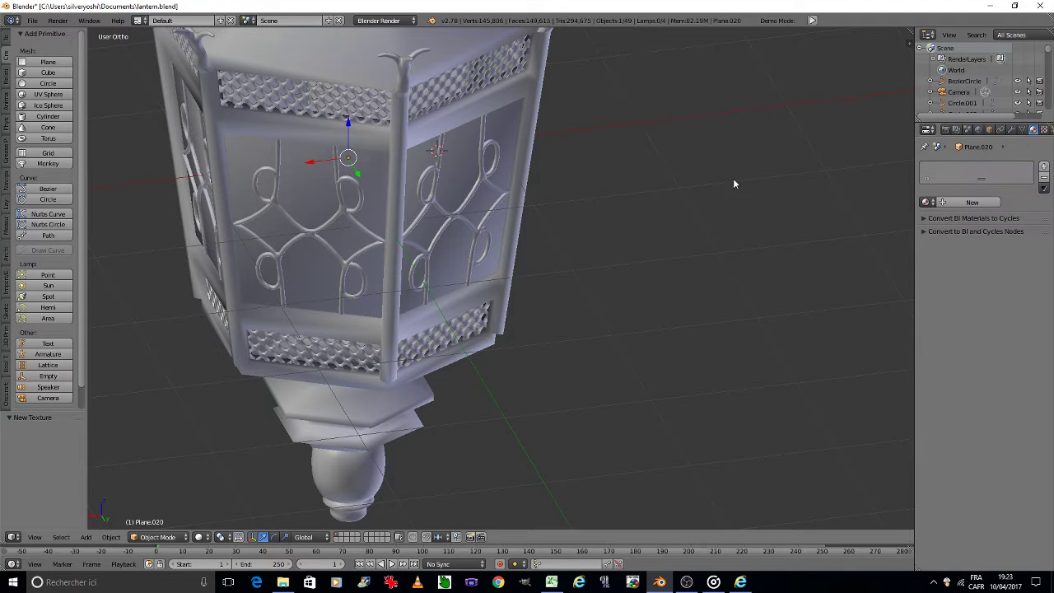
left_click(947, 202)
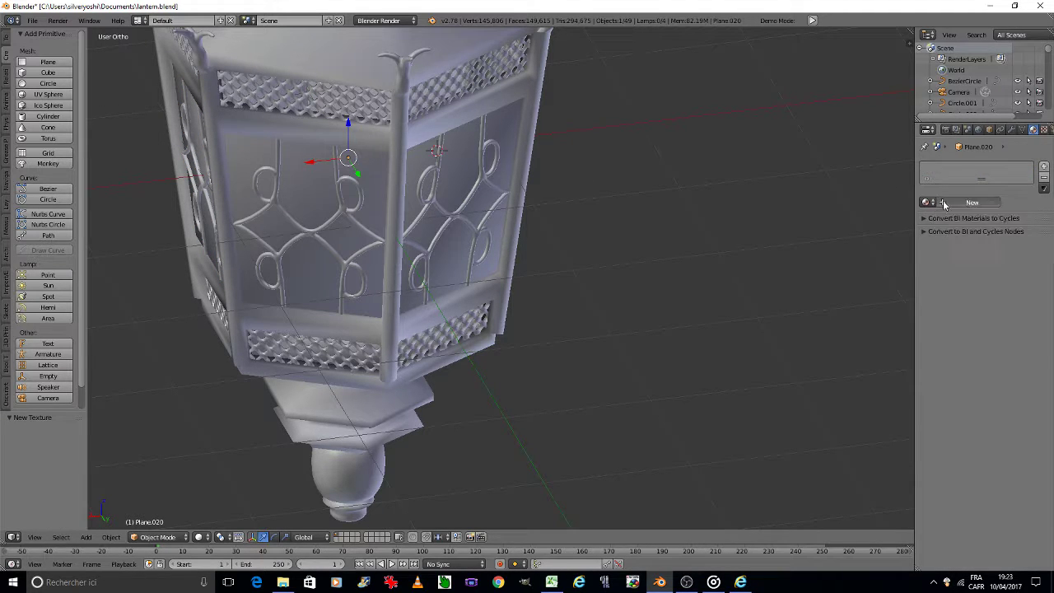
left_click(950, 339)
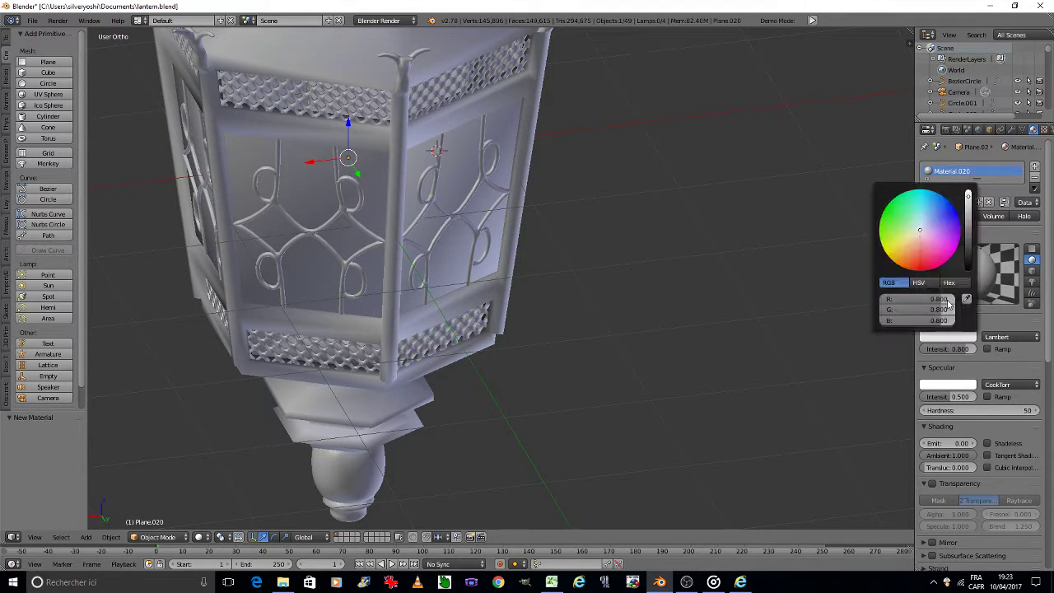
scroll(984, 423, "down", 3)
scroll(984, 423, "down", 3)
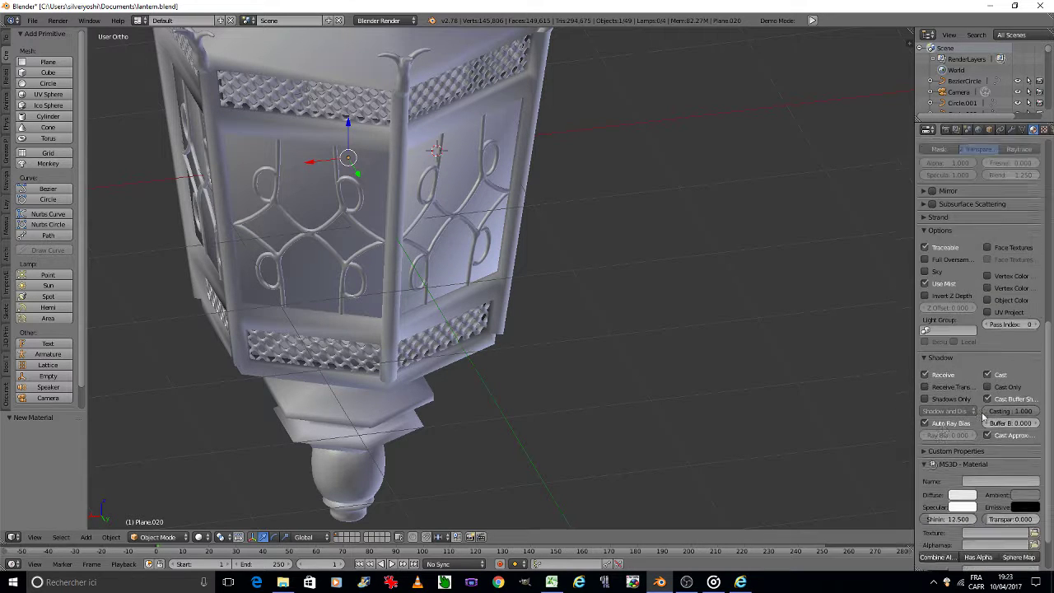
scroll(984, 368, "up", 3)
scroll(984, 368, "up", 1)
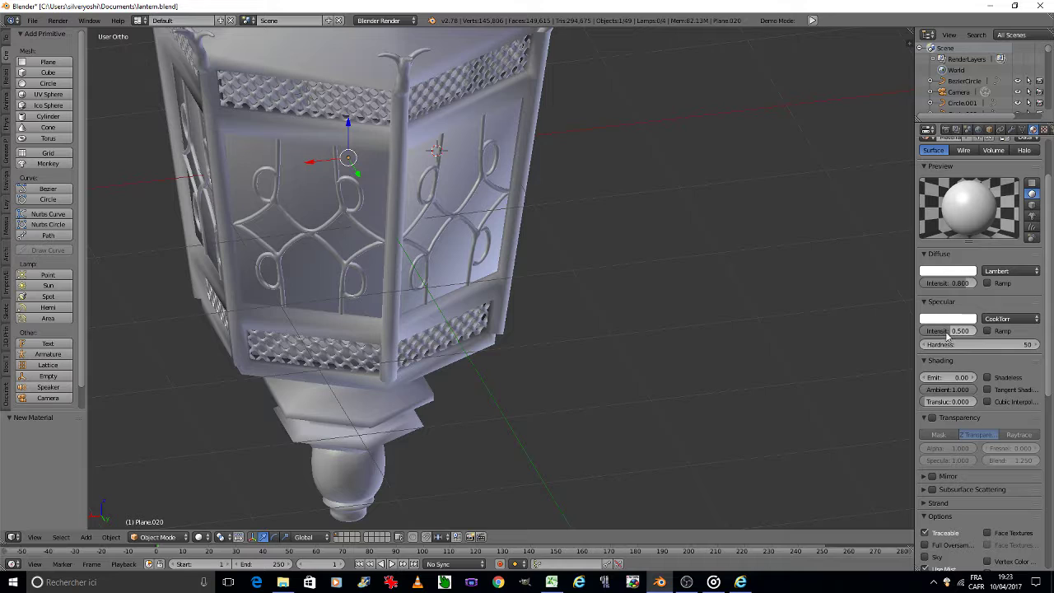
Set the pane material's specular hardness to 100 and save over the file.
left_click(967, 345)
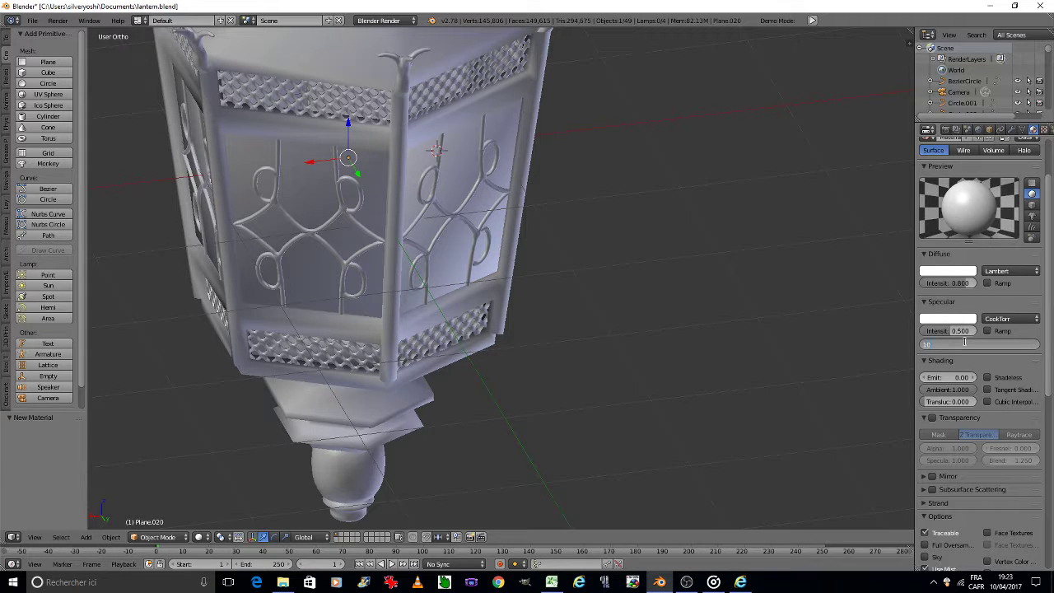
type("100")
key("Return")
key("ctrl+s")
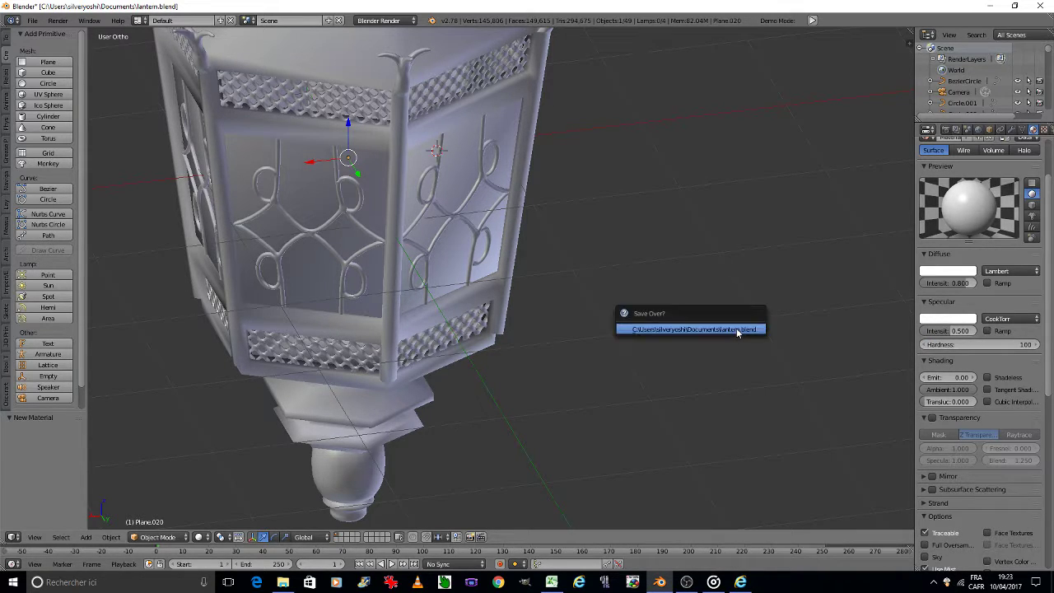
left_click(736, 327)
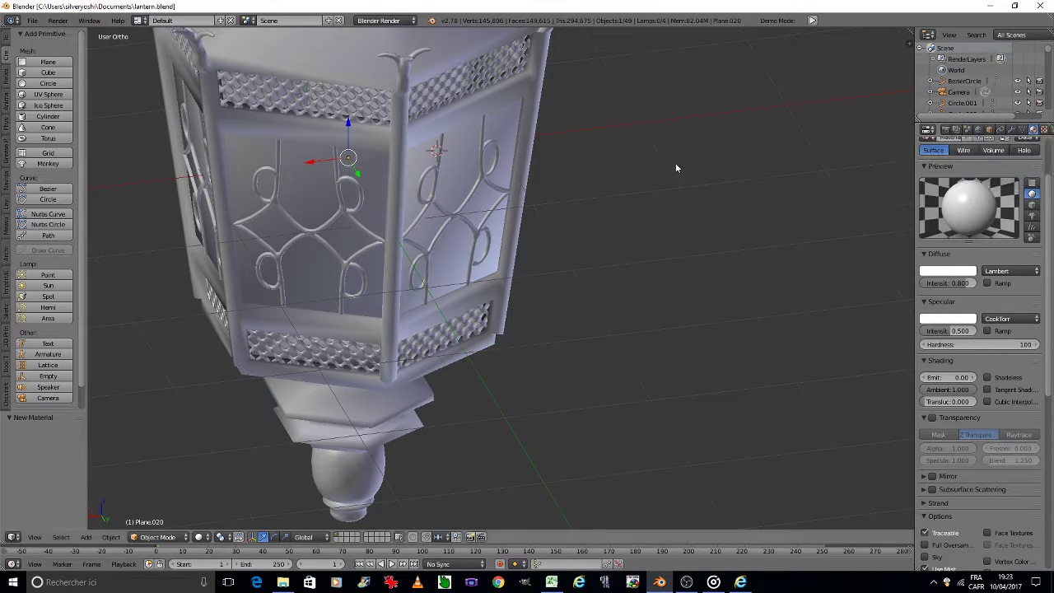
scroll(659, 171, "down", 3)
scroll(626, 185, "up", 2)
scroll(602, 173, "down", 2)
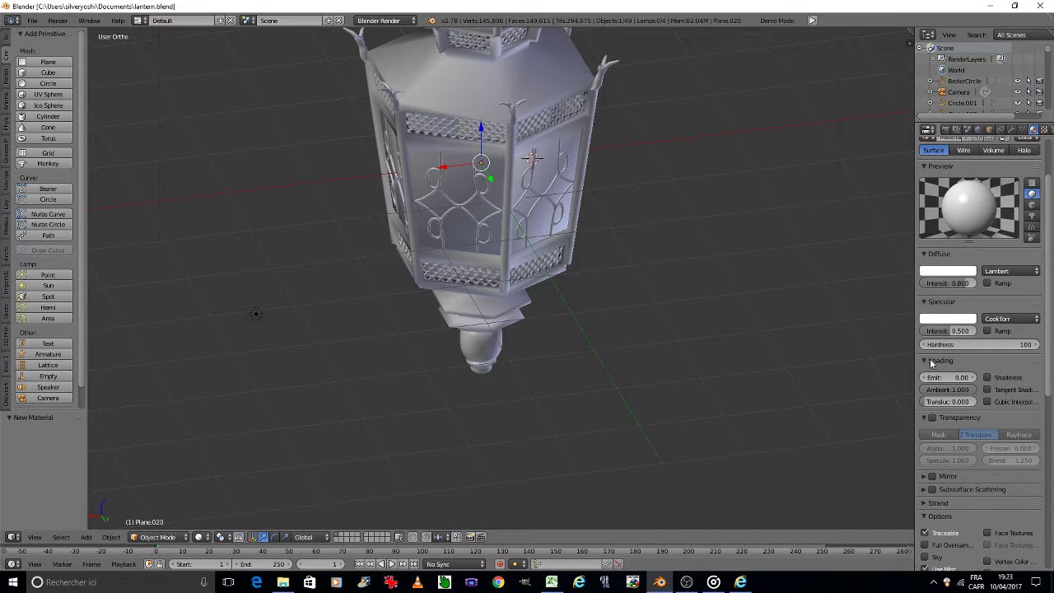
Turn on raytraced transparency for Material.020 with depth 4 and IOR 1.3.
scroll(932, 363, "down", 3)
scroll(931, 363, "down", 2)
left_click(932, 241)
left_click(1005, 260)
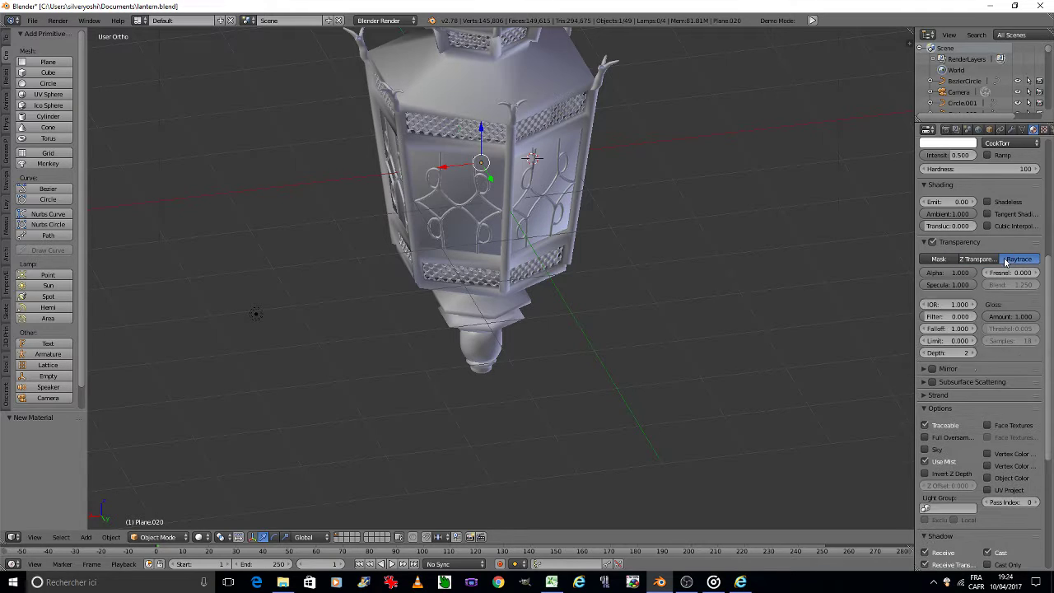
left_click(973, 353)
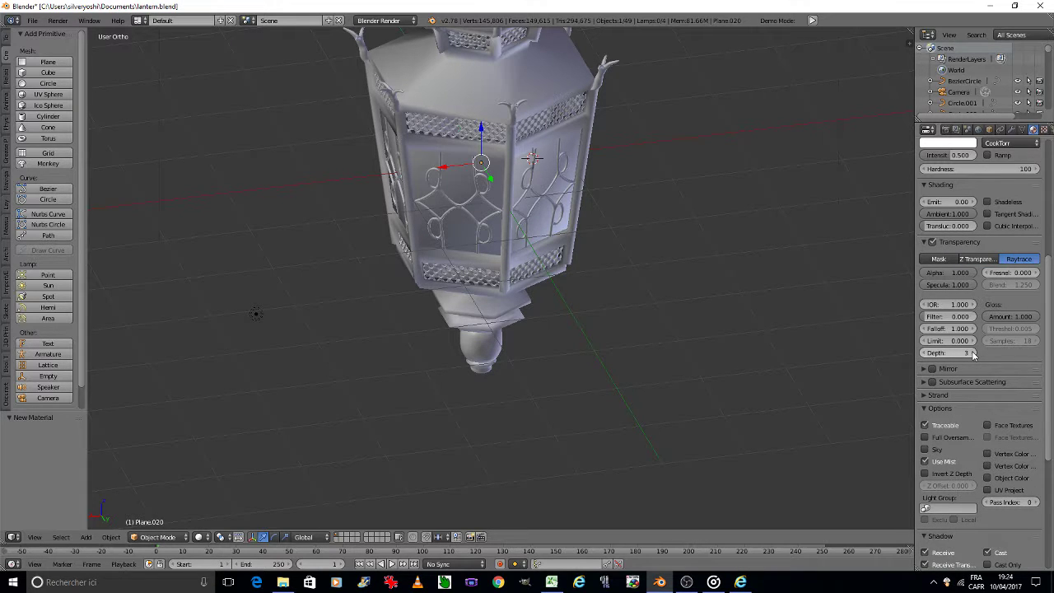
left_click(972, 353)
left_click(937, 304)
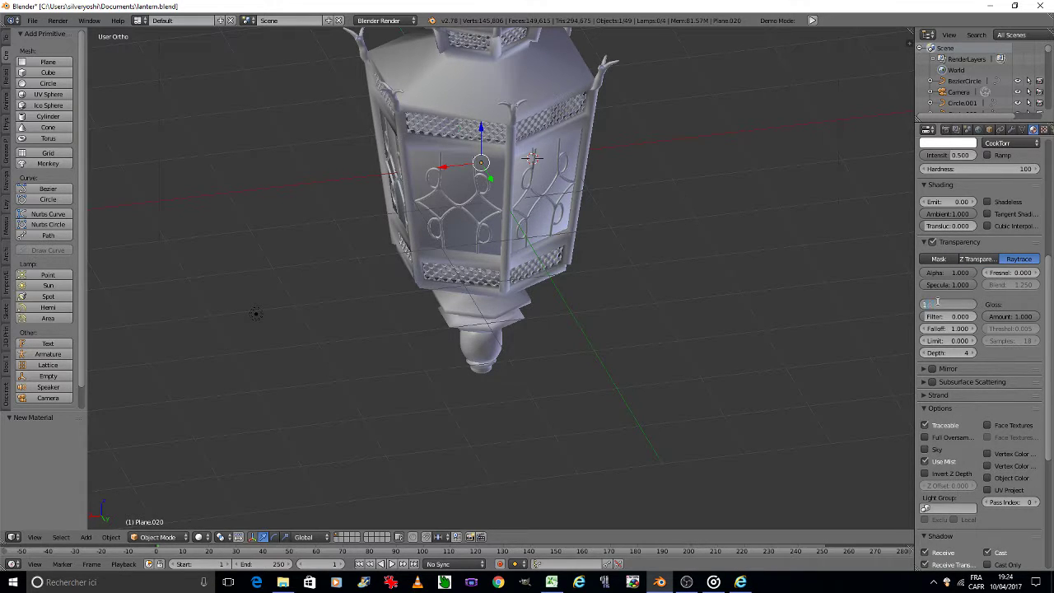
type(".3")
key("Return")
Set the glass Fresnel to 2, blend to 3 and alpha to about 0.708.
left_click(1006, 273)
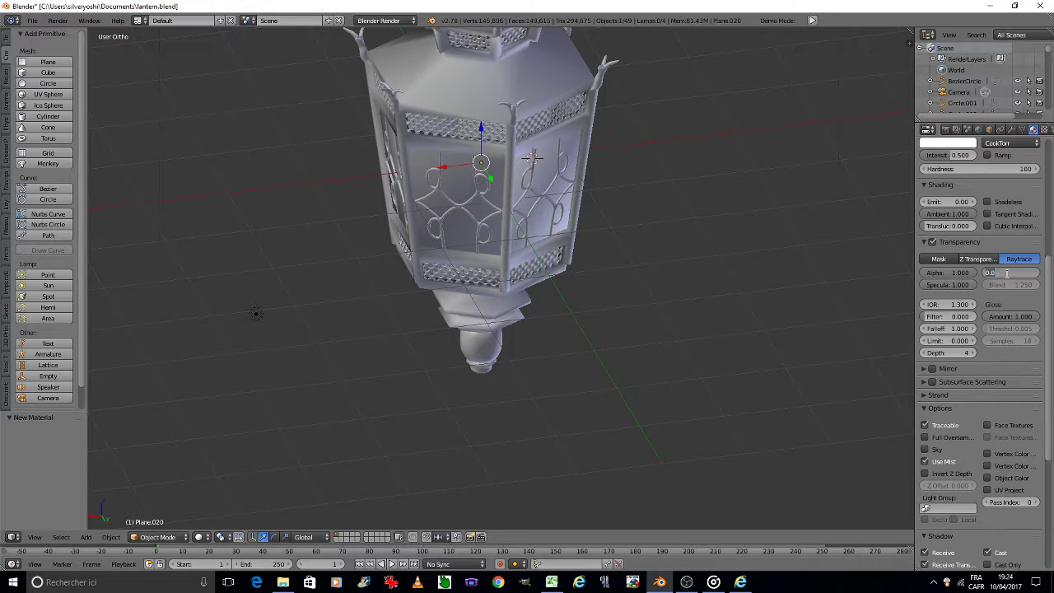
type("2")
key("Return")
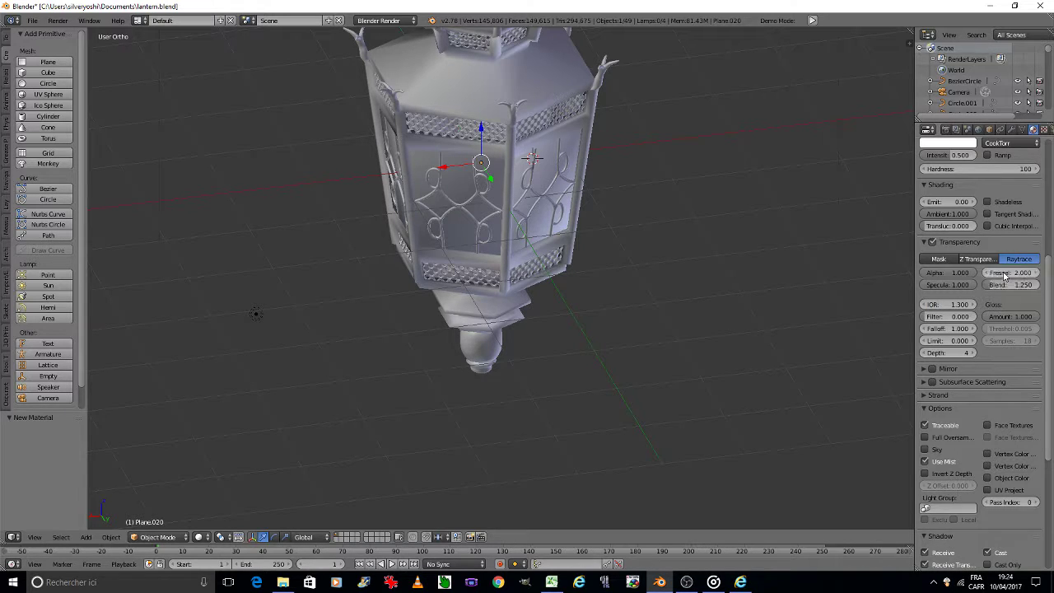
scroll(1009, 370, "up", 2)
scroll(1009, 371, "up", 3)
left_click(1012, 457)
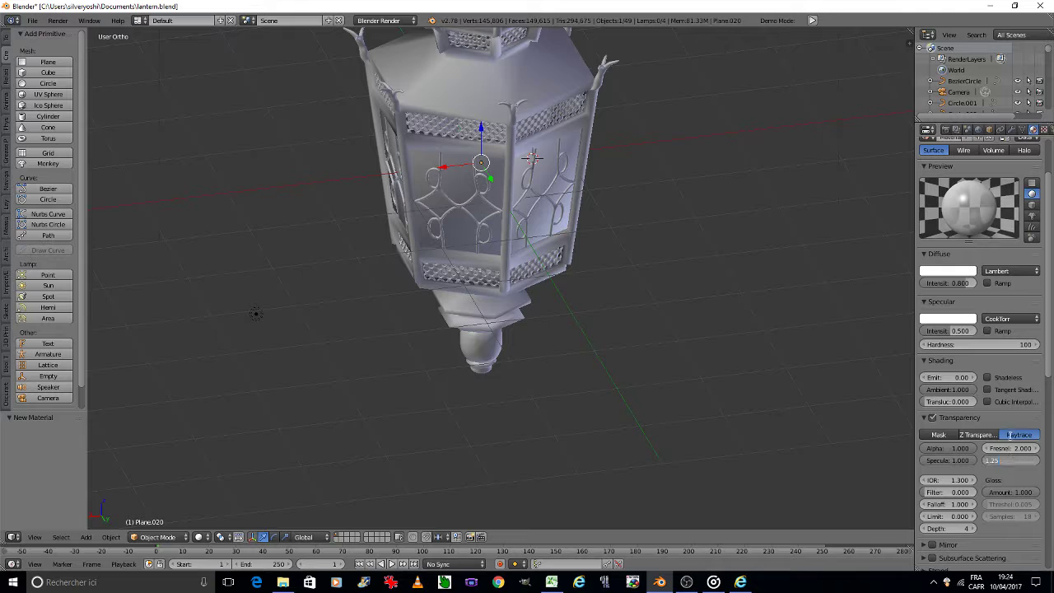
type("3")
key("Return")
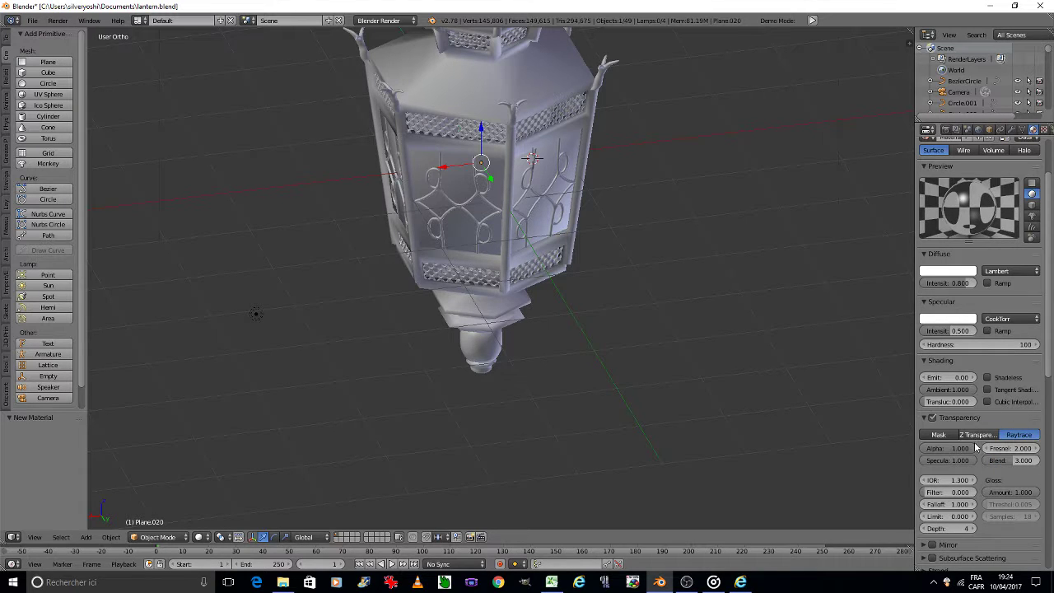
left_click_drag(976, 448, 955, 448)
Review the material panel and select the lantern's metal frame.
scroll(954, 436, "down", 1)
scroll(955, 437, "down", 4)
scroll(951, 432, "down", 2)
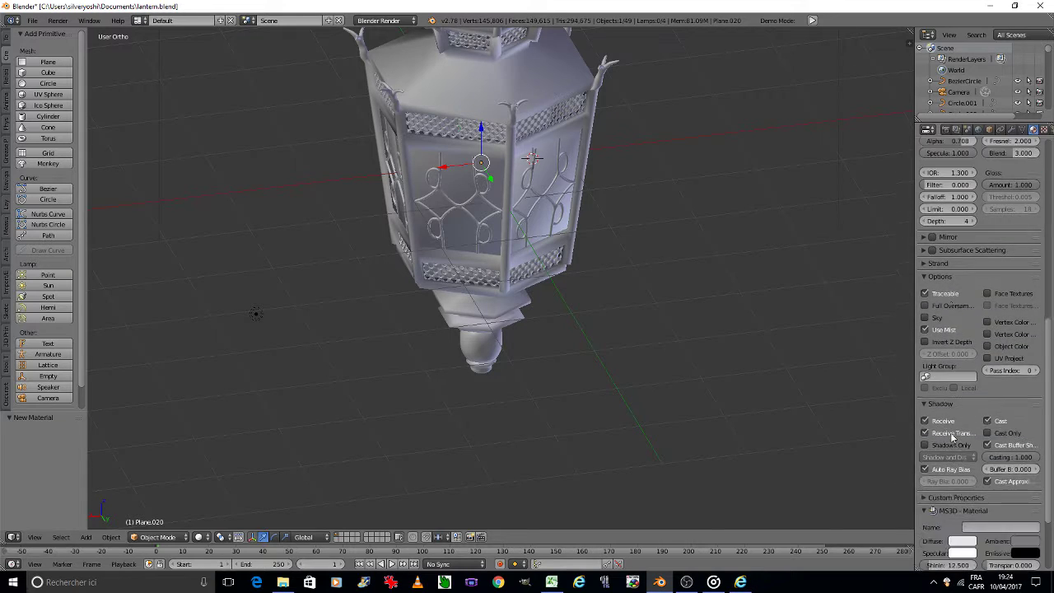
scroll(950, 433, "down", 2)
scroll(972, 330, "up", 3)
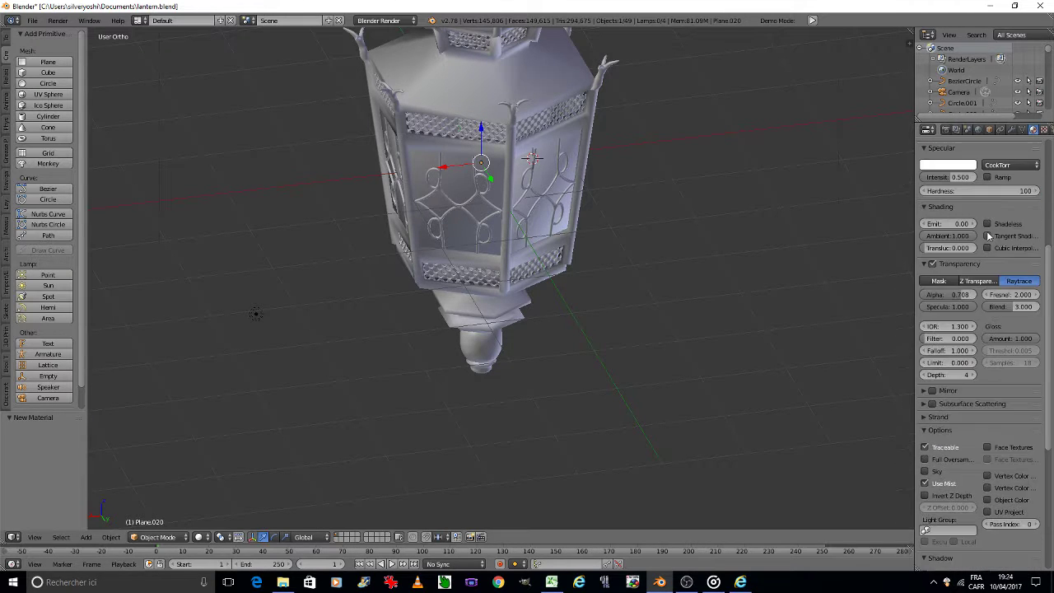
scroll(972, 330, "up", 3)
scroll(972, 329, "up", 3)
right_click(543, 167)
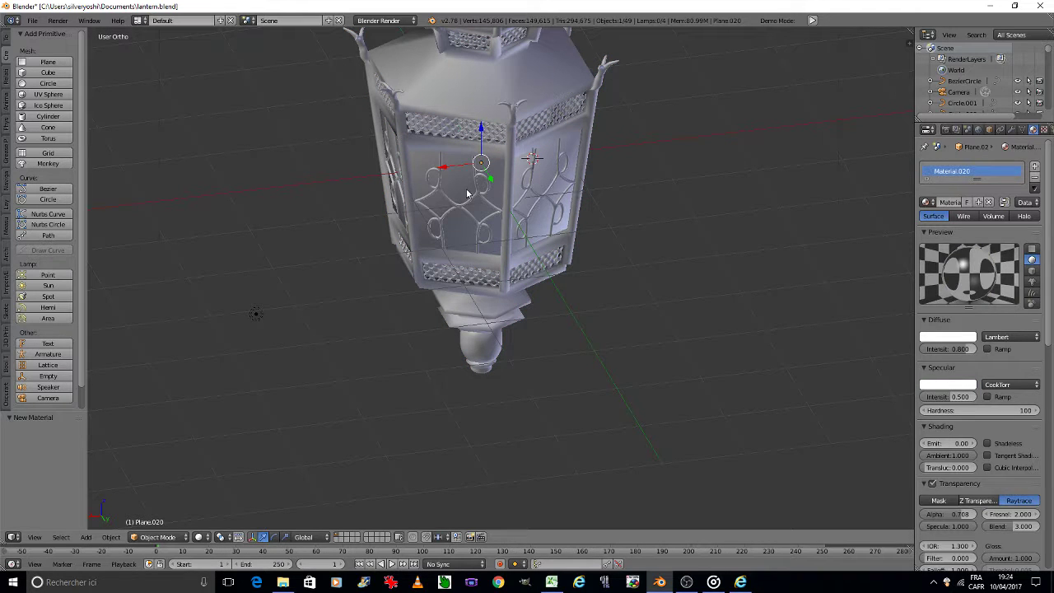
Assign Material.020 to glass panes Plane.019 and Plane.018.
right_click(495, 175)
left_click(926, 202)
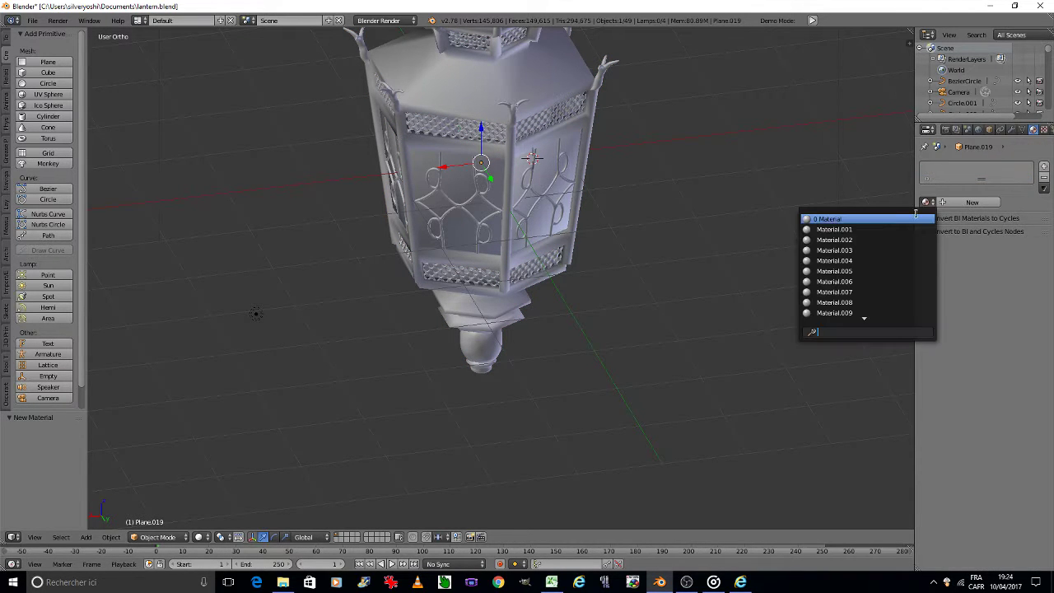
left_click(859, 304)
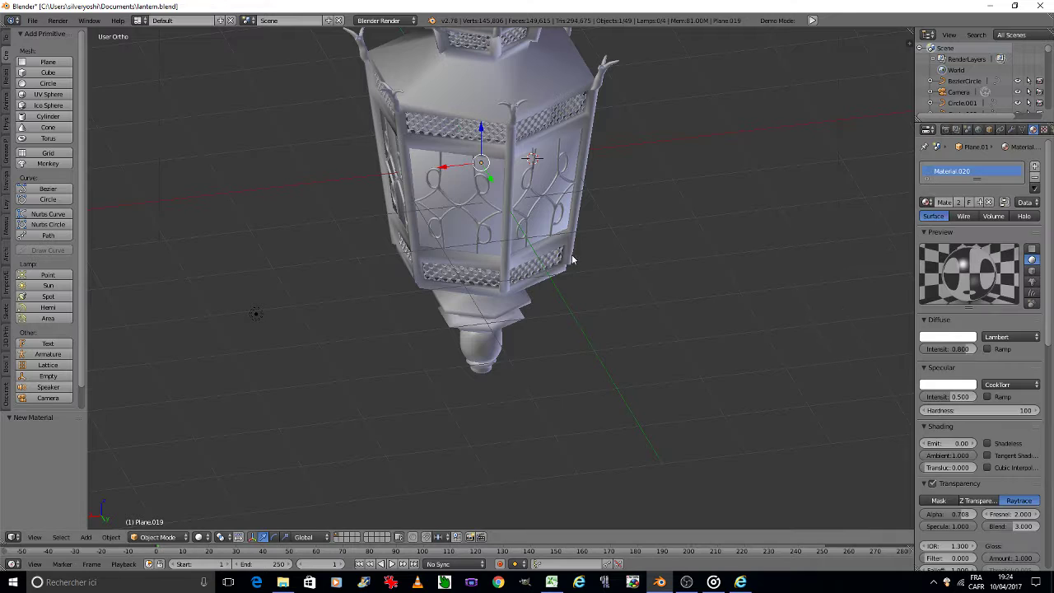
middle_click_drag(391, 165, 388, 158)
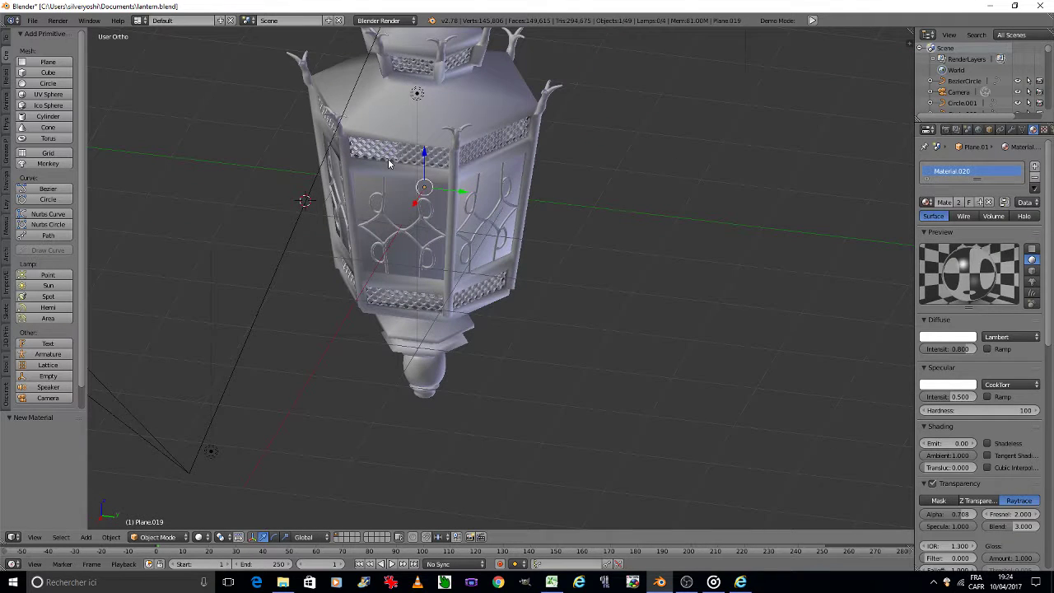
right_click(401, 203)
left_click(926, 202)
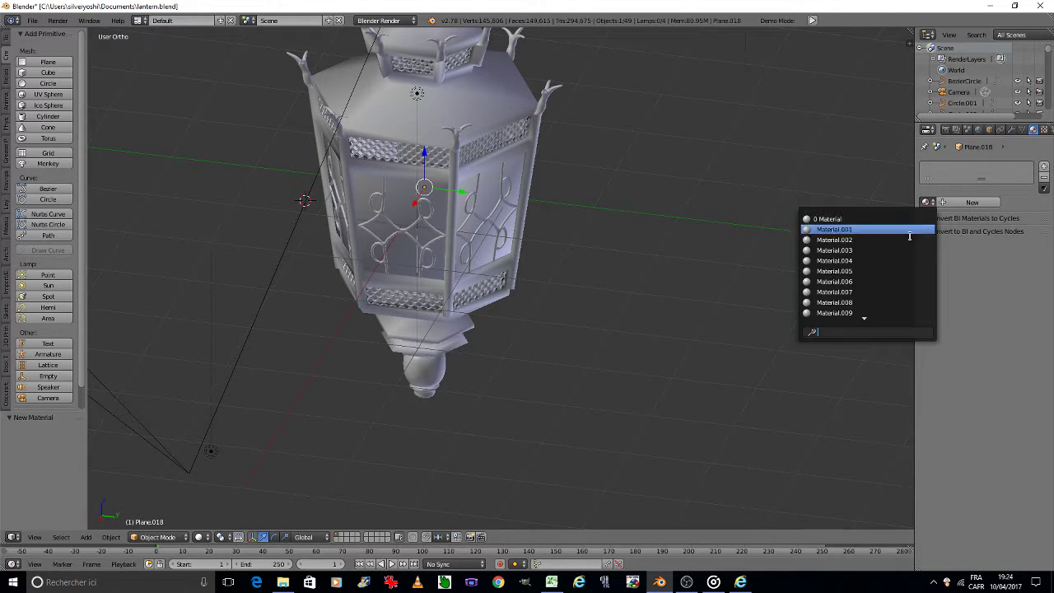
scroll(869, 280, "down", 10)
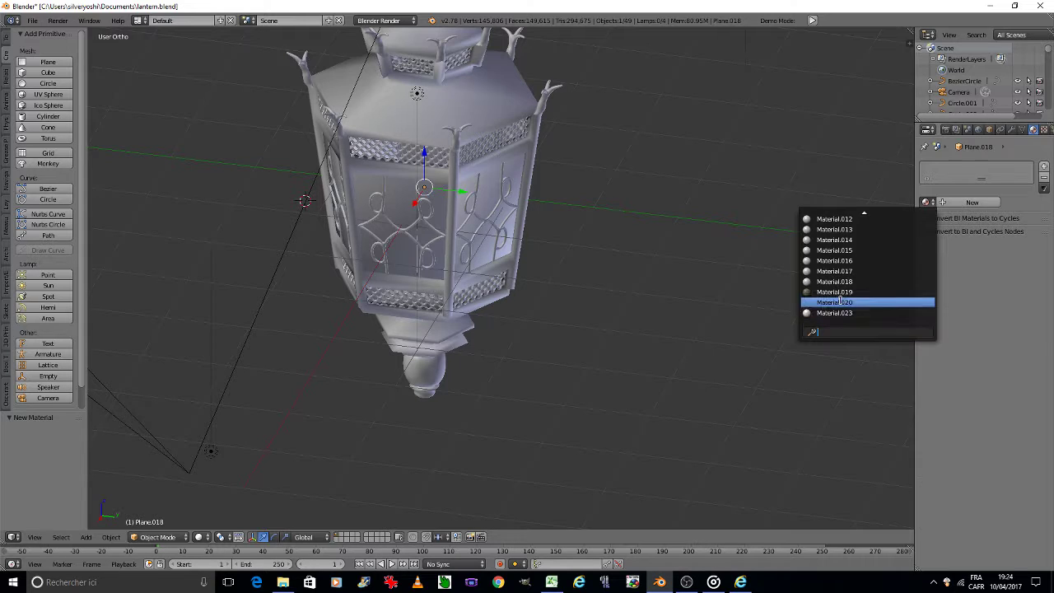
left_click(856, 302)
Hide the camera lines and assign Material.020 to pane Plane.023.
middle_click_drag(298, 236, 299, 240)
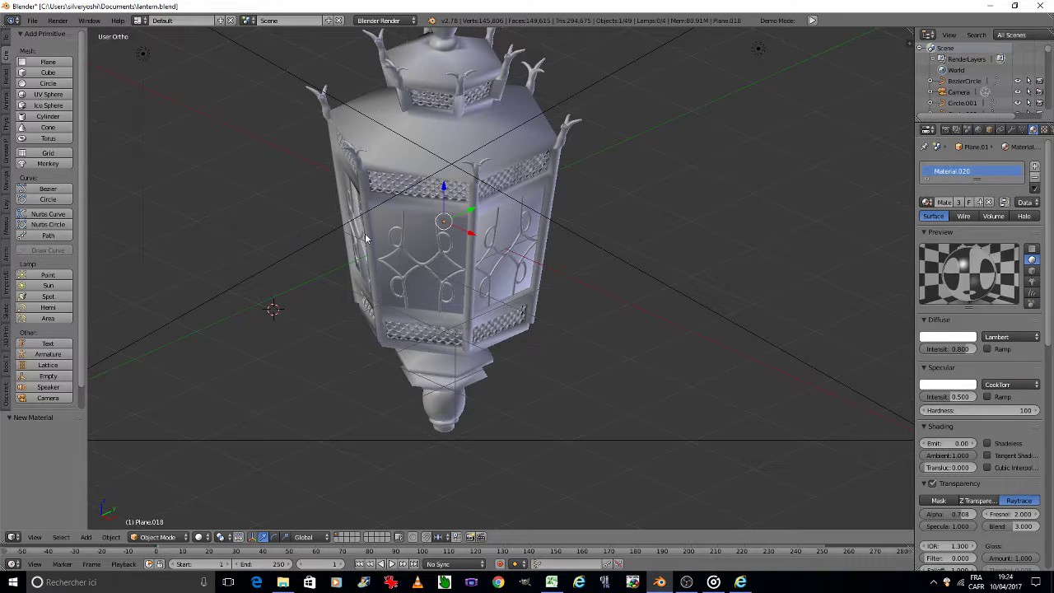
right_click(422, 234)
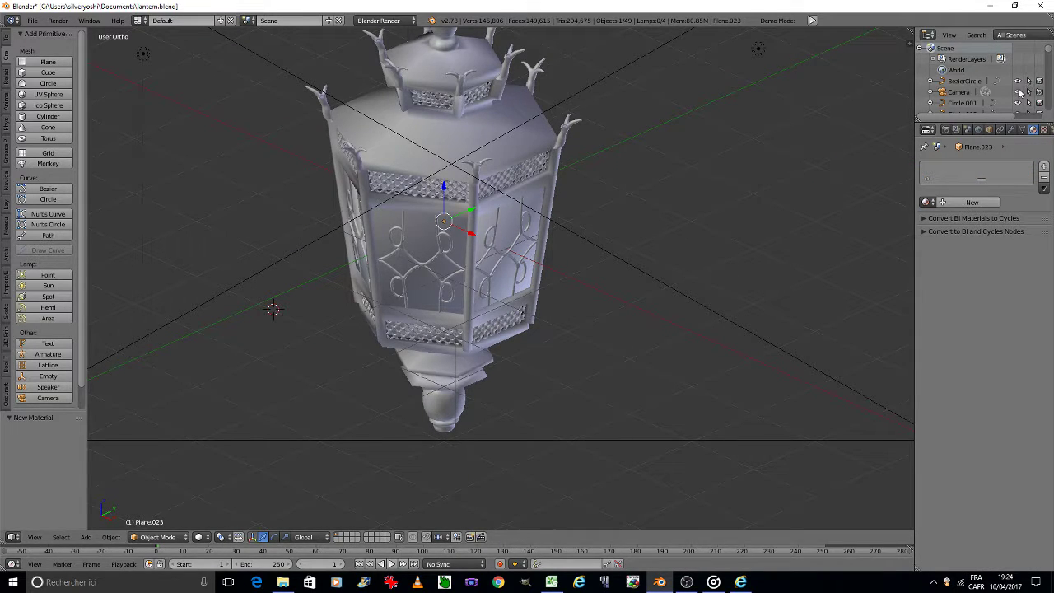
left_click(1019, 92)
right_click(424, 228)
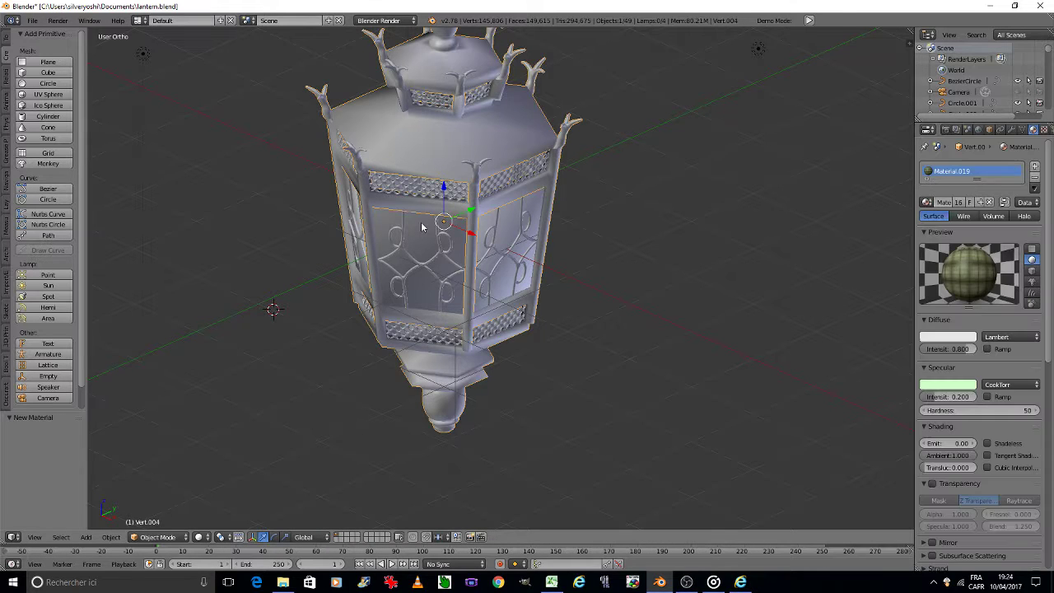
right_click(422, 241)
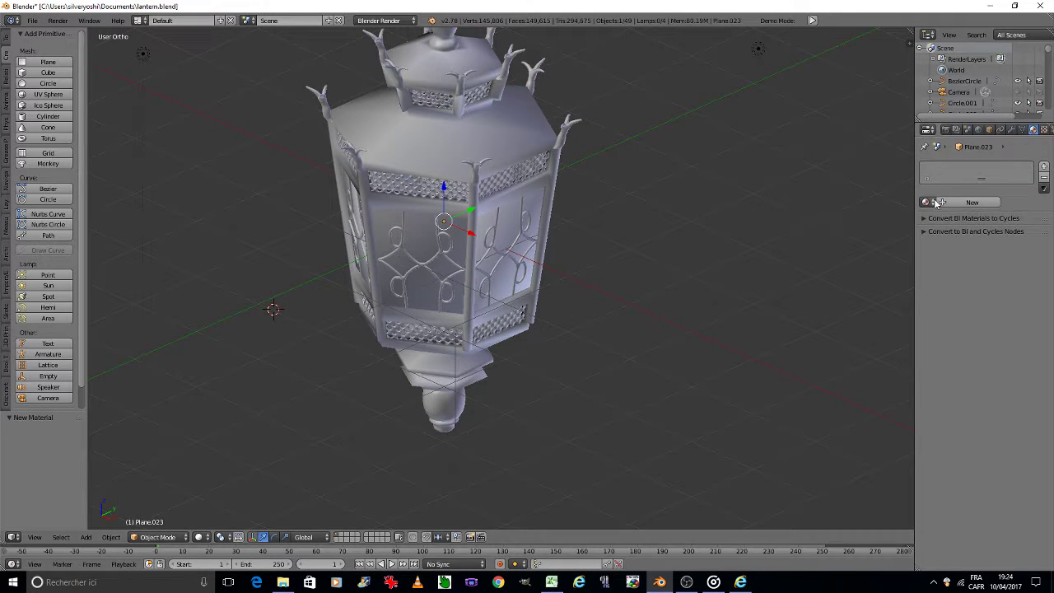
left_click(926, 202)
left_click(834, 313)
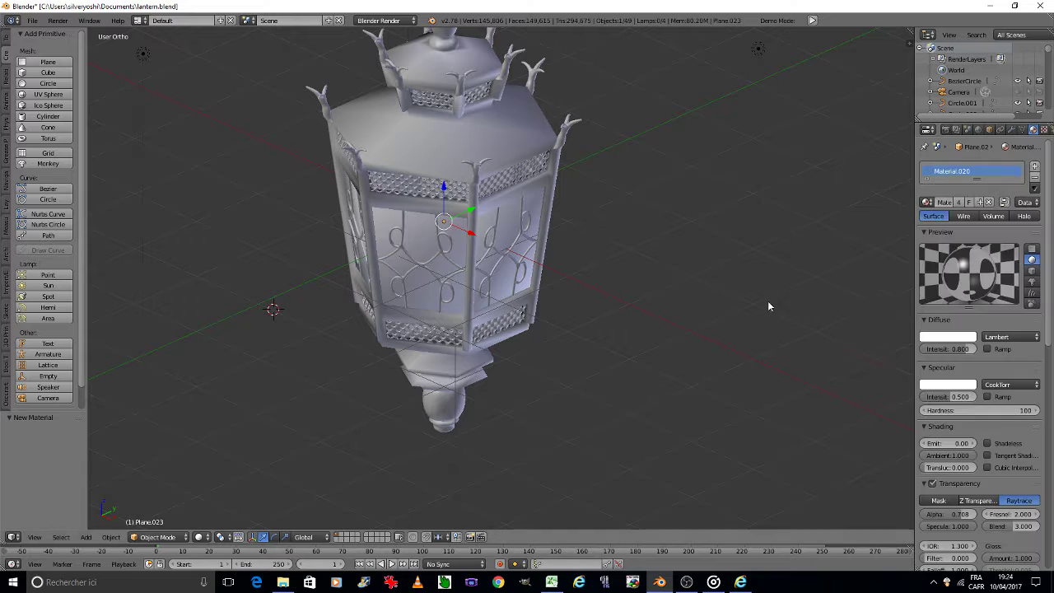
Check panes Plane.022 and Plane.019, then assign Material.020 to Plane.021.
key("KP_4")
key("KP_4")
key("KP_4")
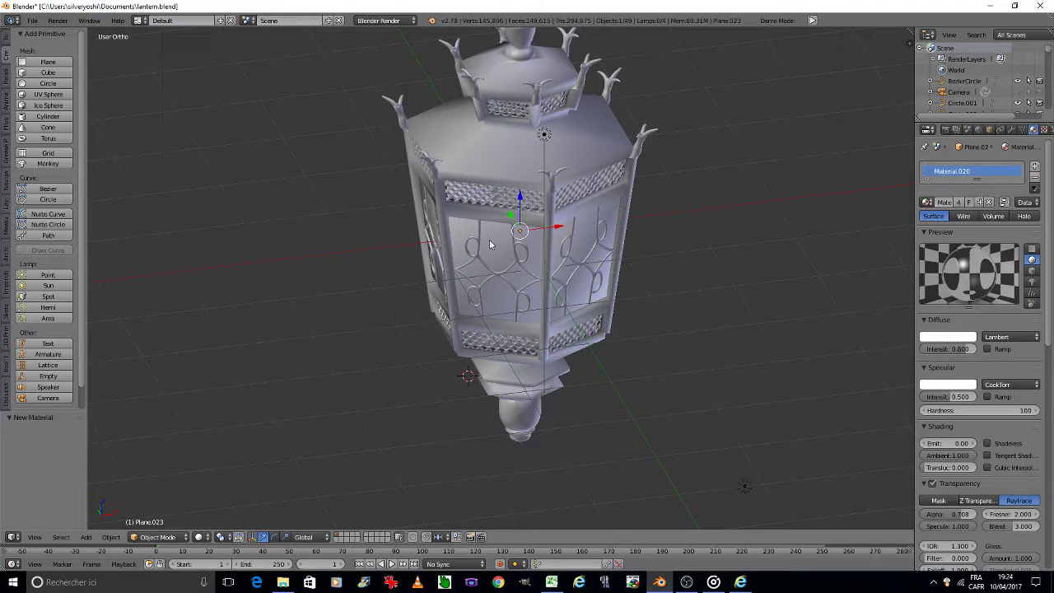
right_click(492, 244)
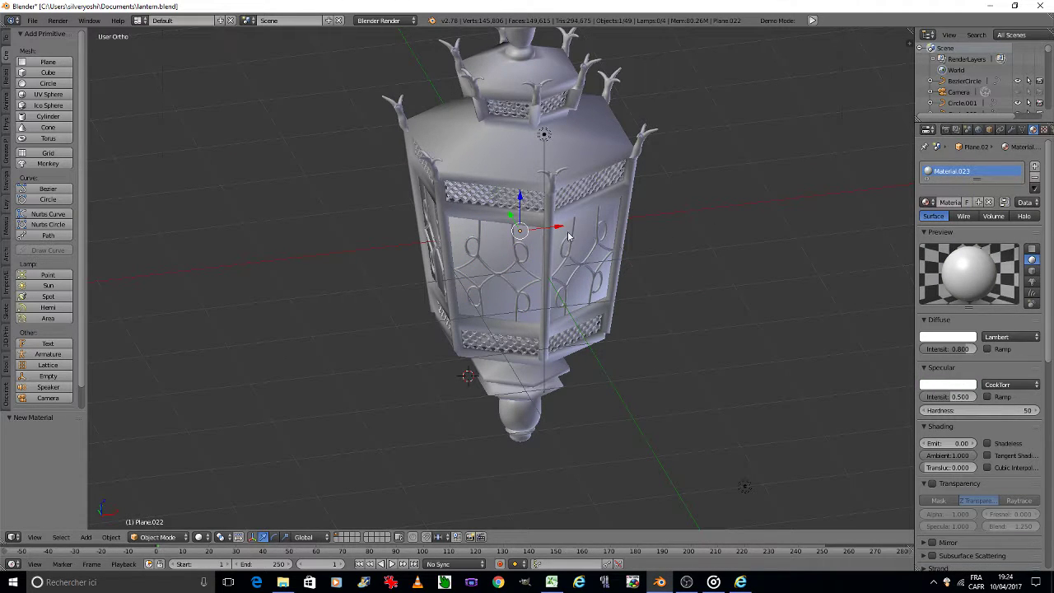
right_click(507, 256)
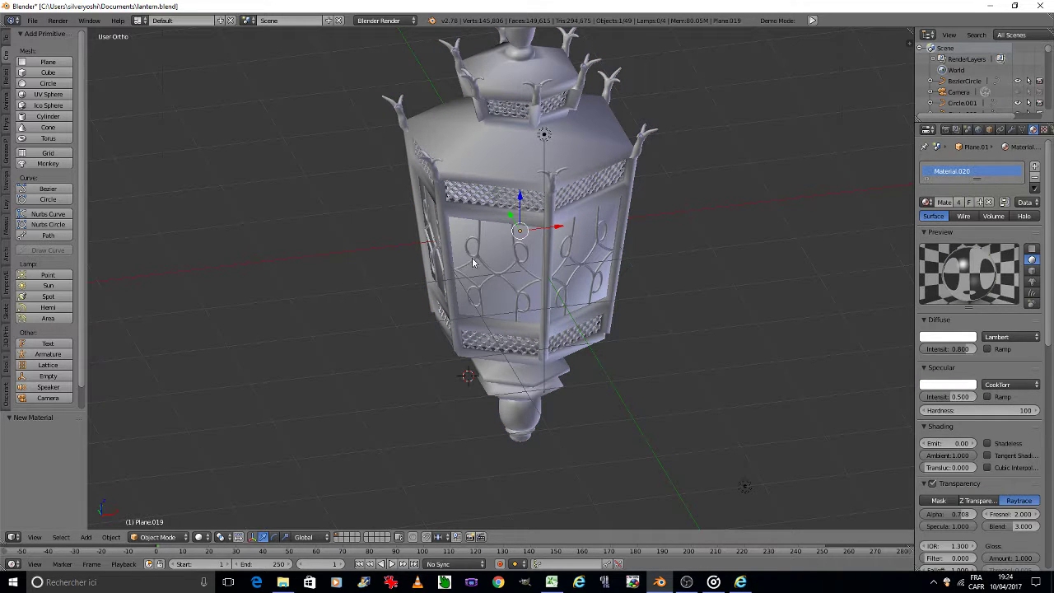
middle_click_drag(447, 247, 447, 248)
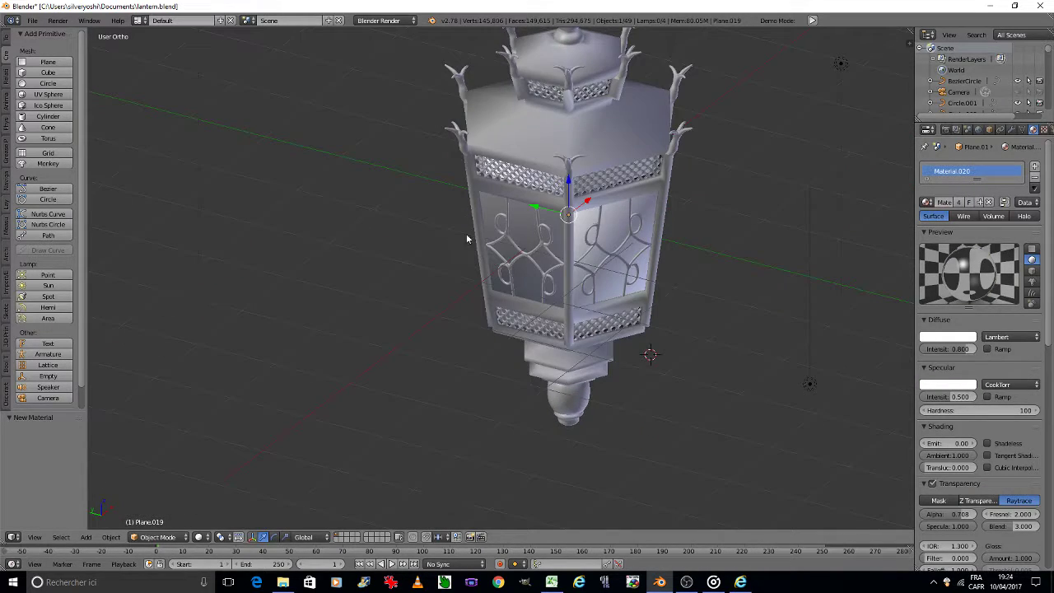
right_click(536, 227)
left_click(927, 202)
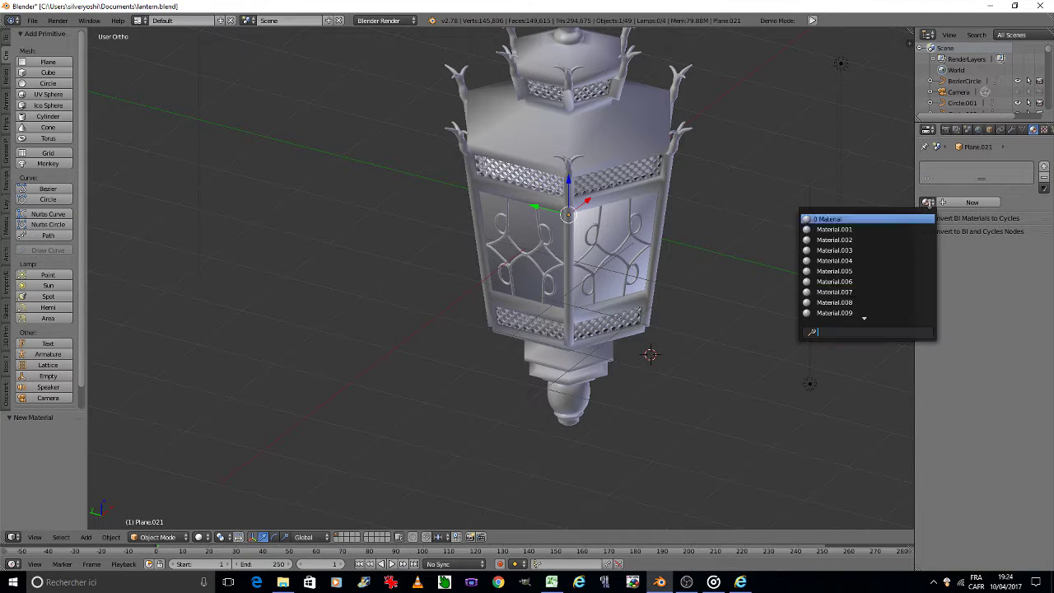
scroll(867, 292, "down", 19)
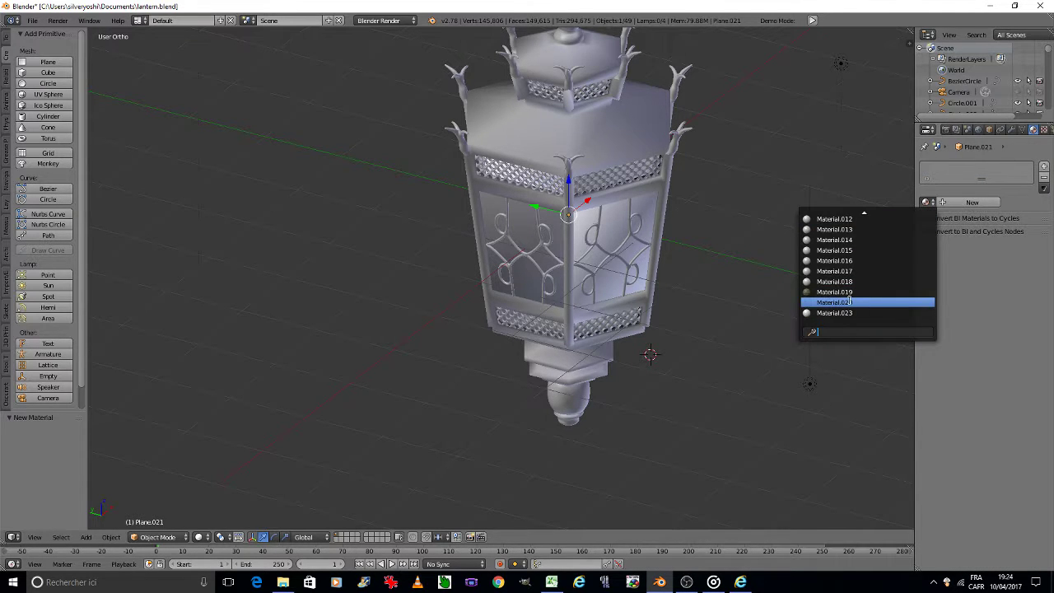
left_click(831, 303)
Check the remaining panes and view the lantern through the scene camera.
middle_click_drag(743, 293, 743, 292)
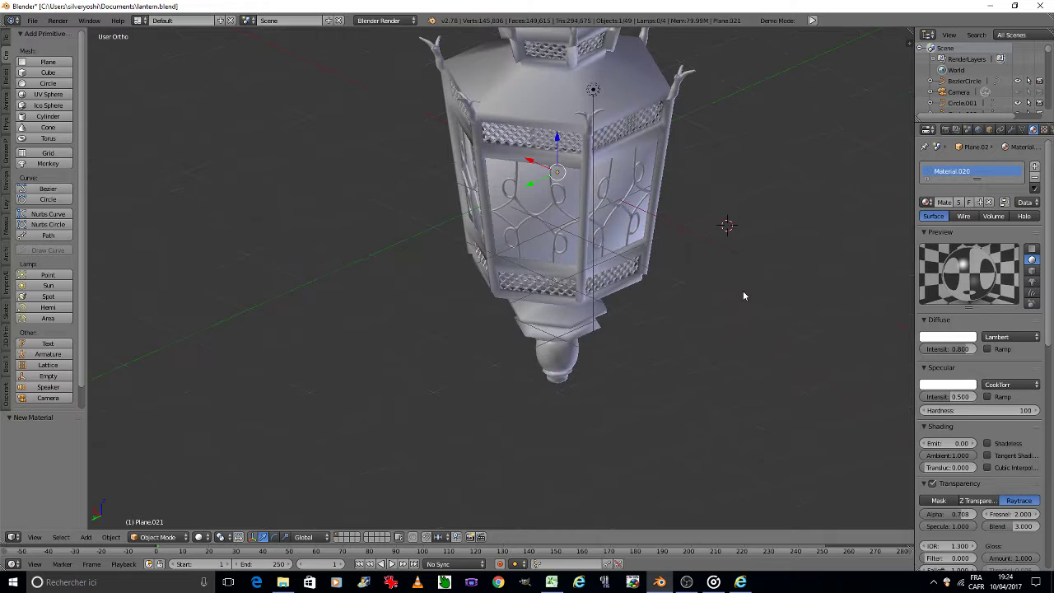
right_click(537, 195)
middle_click_drag(540, 193, 543, 193)
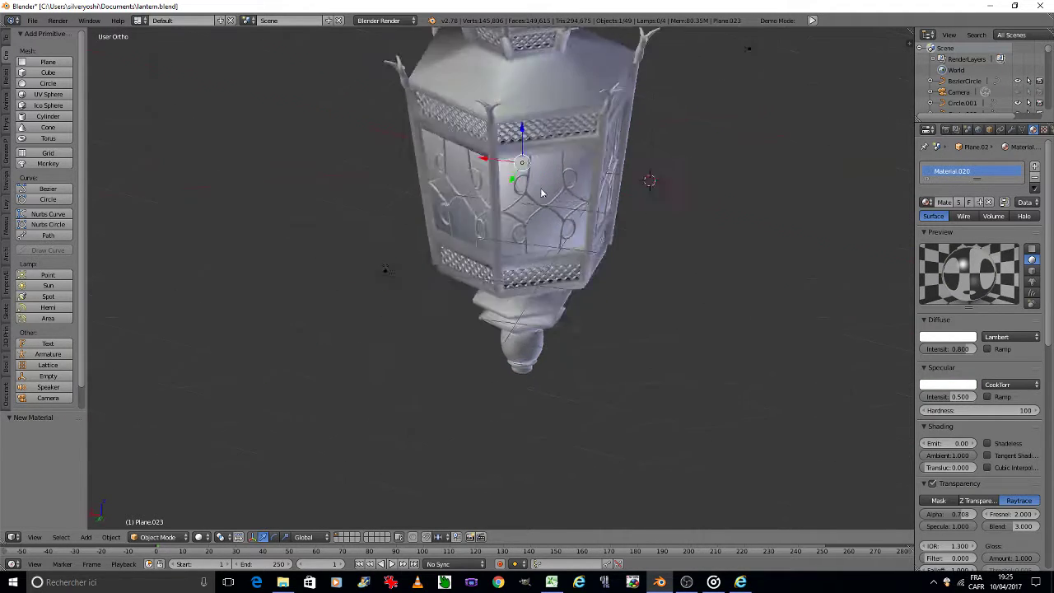
right_click(474, 182)
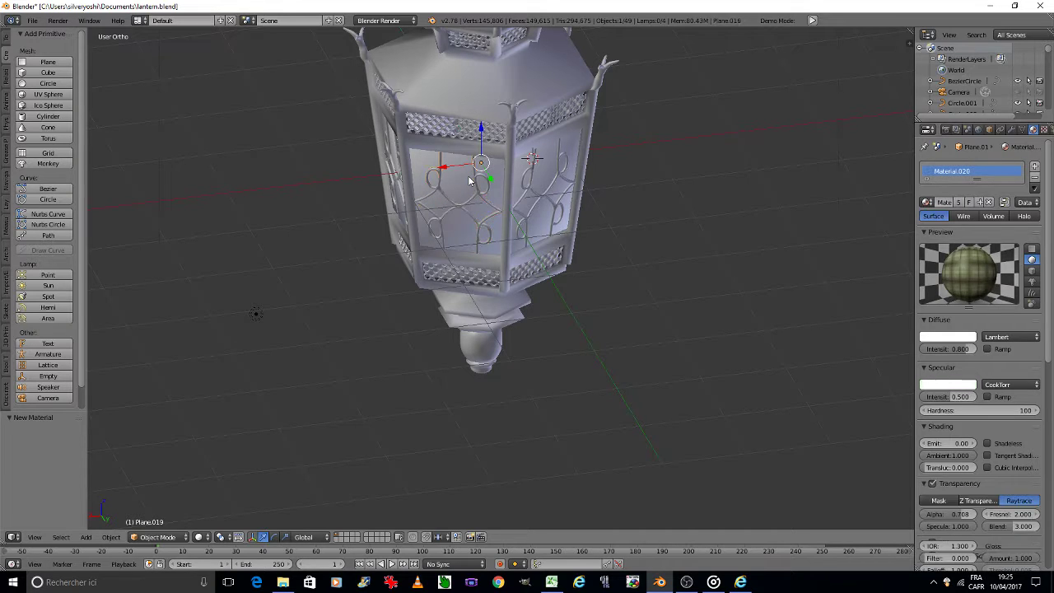
key("KP_0")
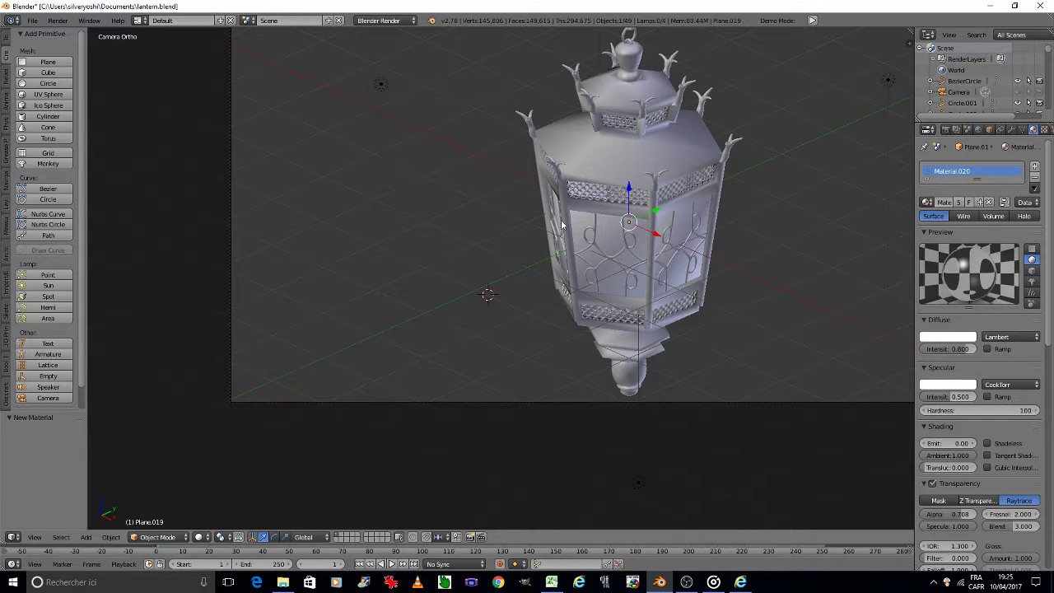
Preview the lantern in Rendered shading and raise the glass transparency depth to 6.
mouse_move(725, 177)
middle_mouse_down("shift")
mouse_move(631, 253)
mouse_move(605, 249)
middle_mouse_up("shift")
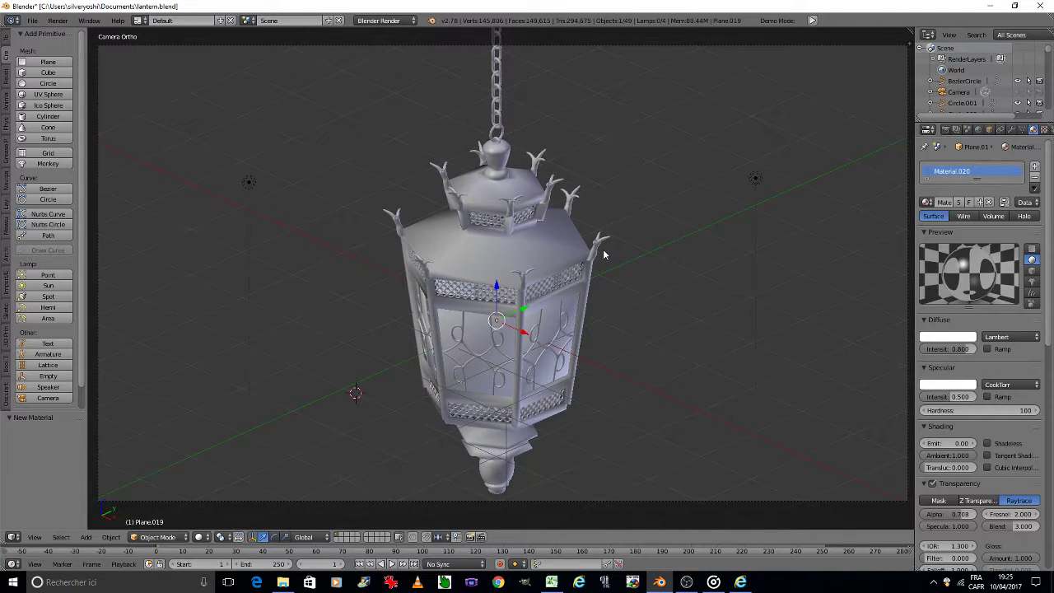
left_click(199, 537)
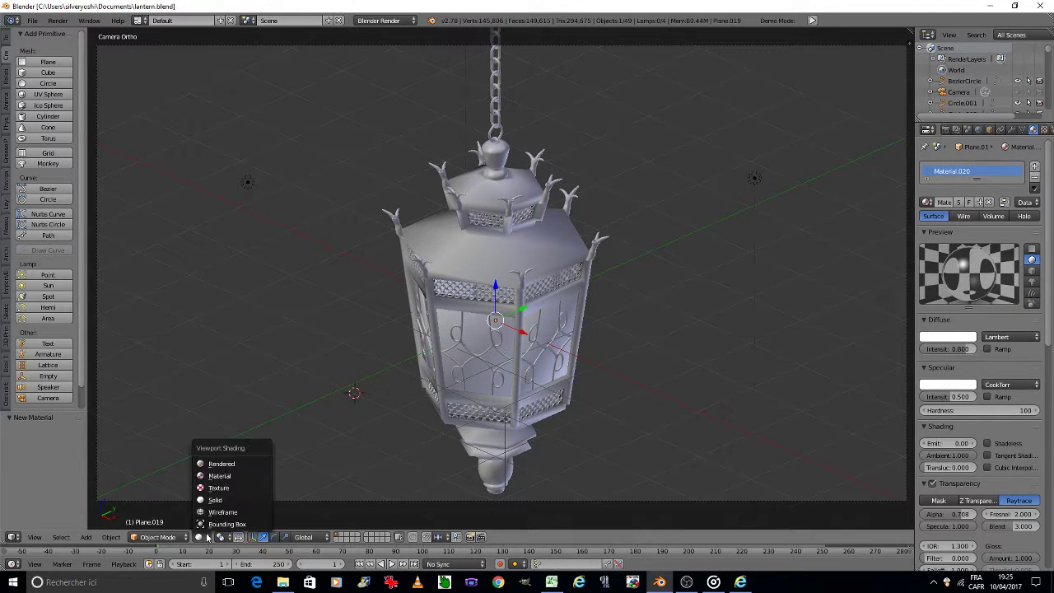
left_click(234, 467)
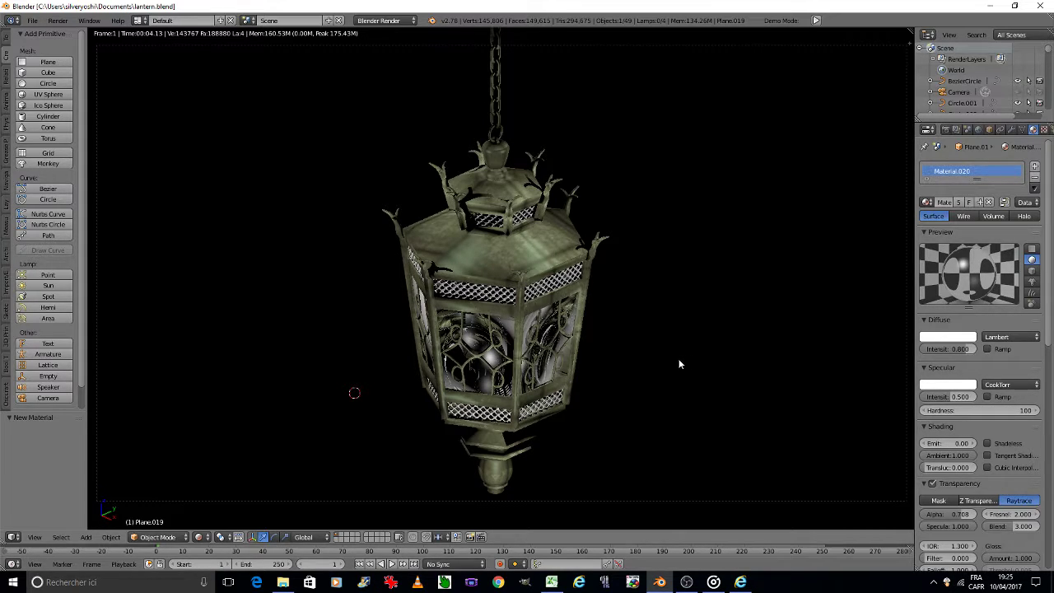
scroll(955, 394, "down", 4)
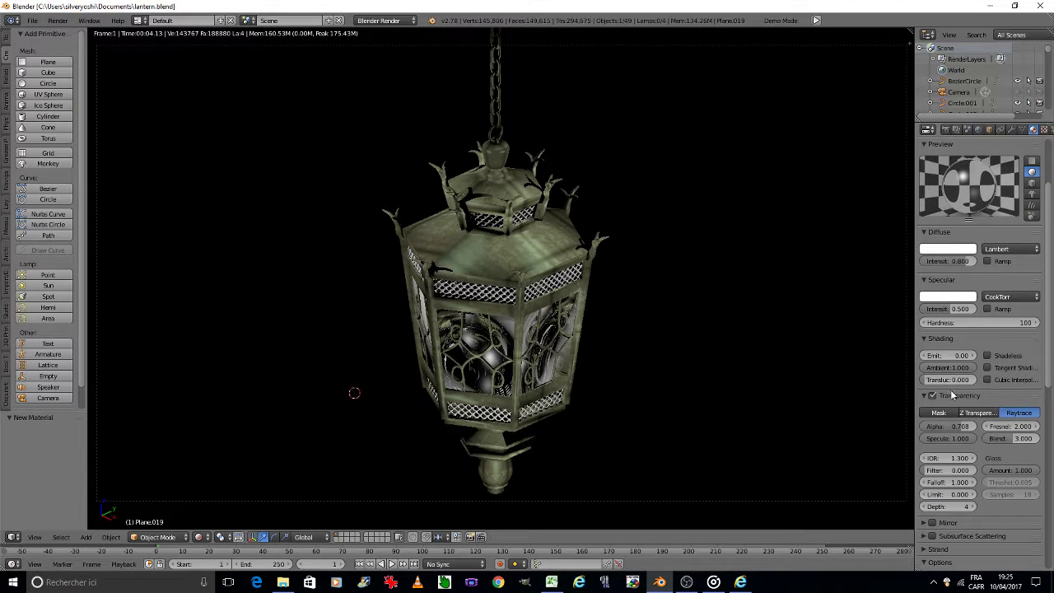
left_click(977, 508)
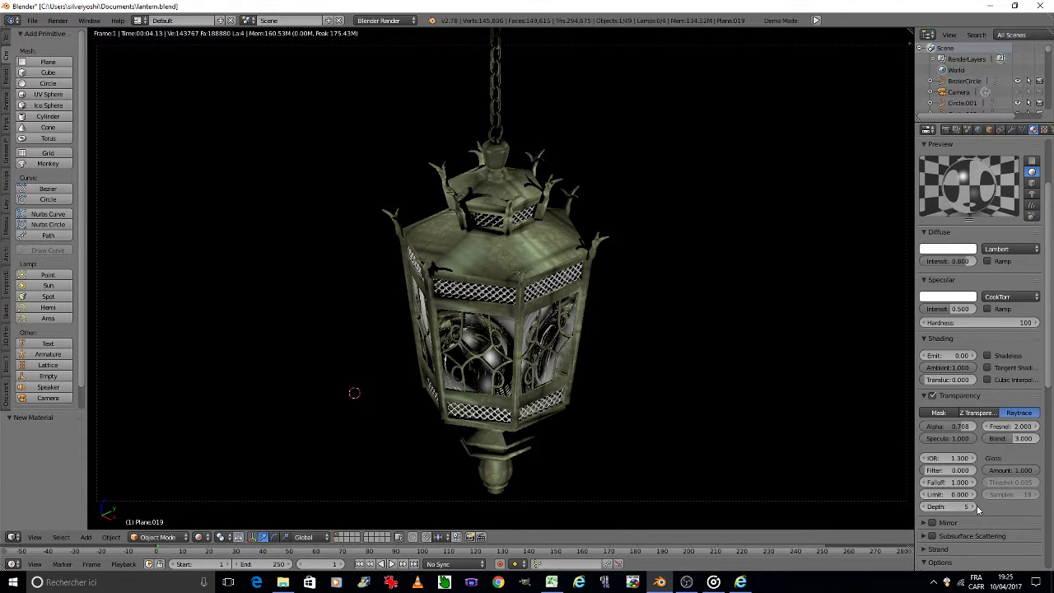
left_click(977, 508)
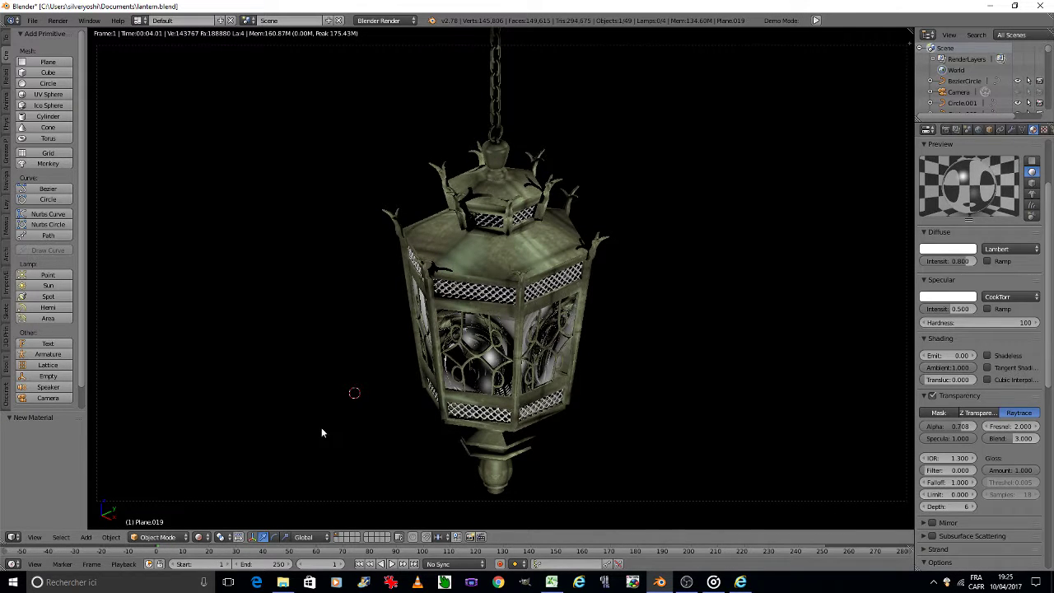
left_click(199, 537)
Return to Solid shading and give the front lattice band Material.019.
left_click(227, 504)
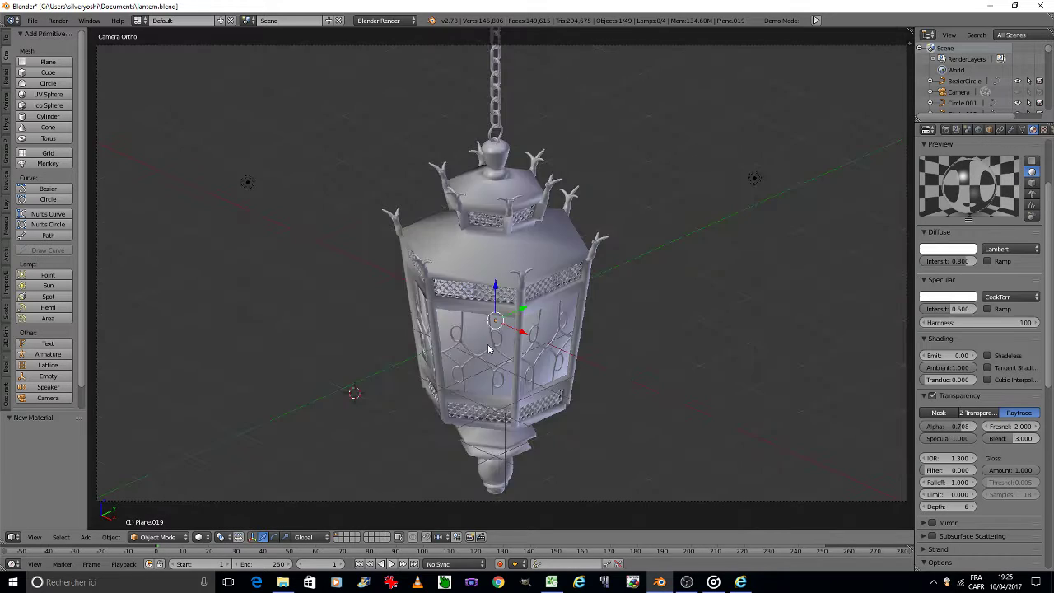
scroll(484, 339, "up", 5)
right_click(491, 234)
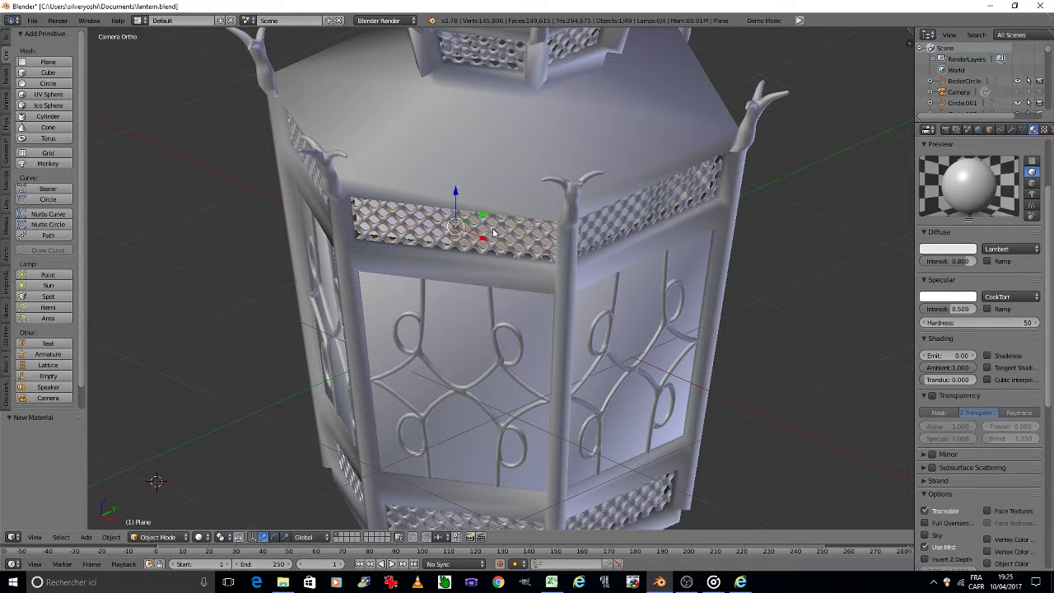
scroll(1001, 241, "up", 3)
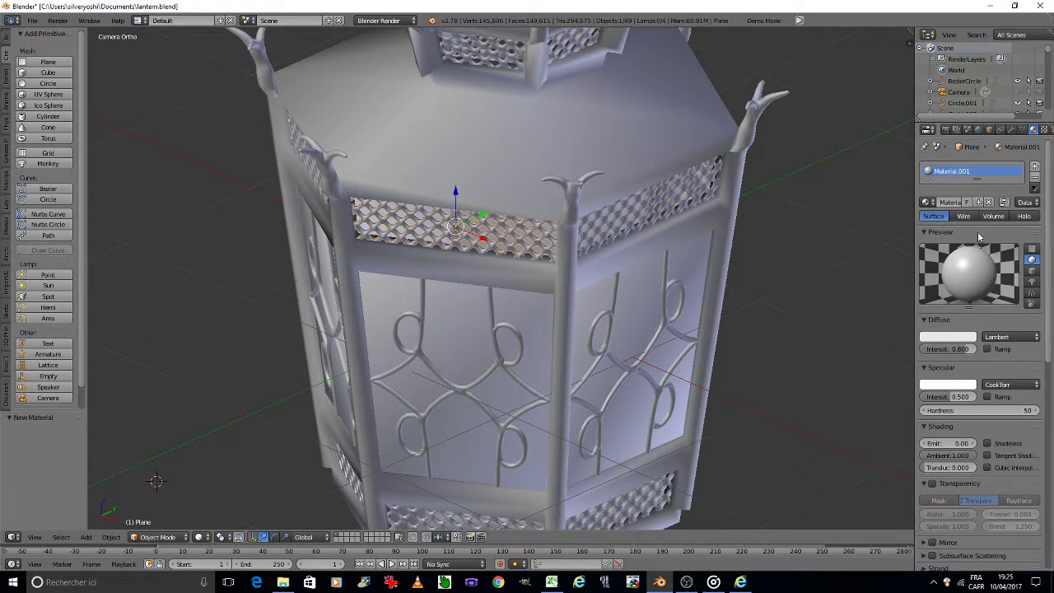
left_click(927, 202)
scroll(890, 285, "down", 10)
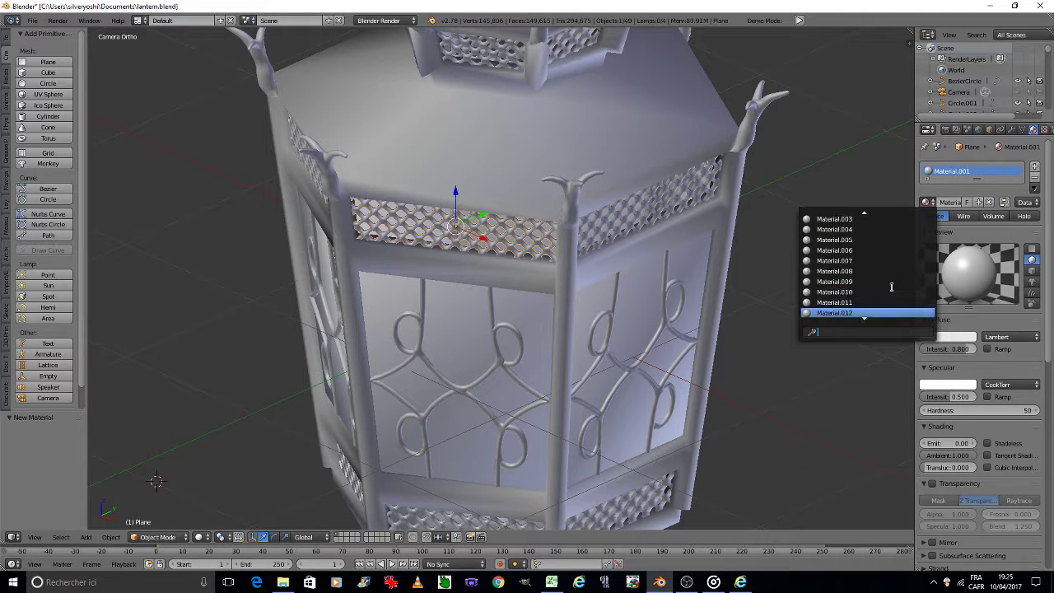
left_click(870, 292)
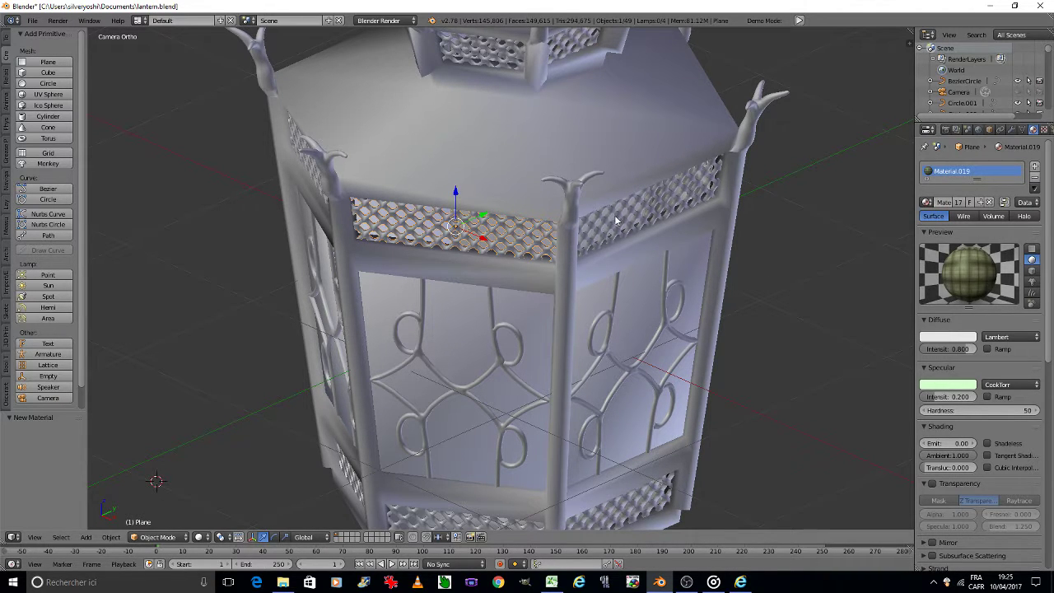
Assign Material.019 to the right and lower-right lattice bands.
right_click(616, 220)
right_click(617, 213)
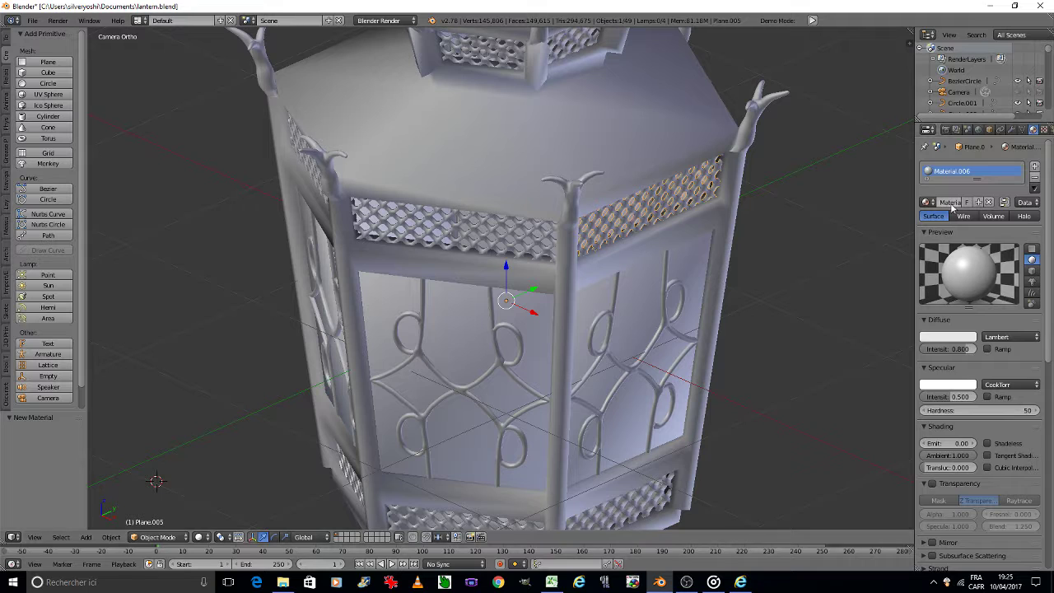
left_click(927, 202)
scroll(901, 285, "down", 2)
scroll(901, 286, "down", 3)
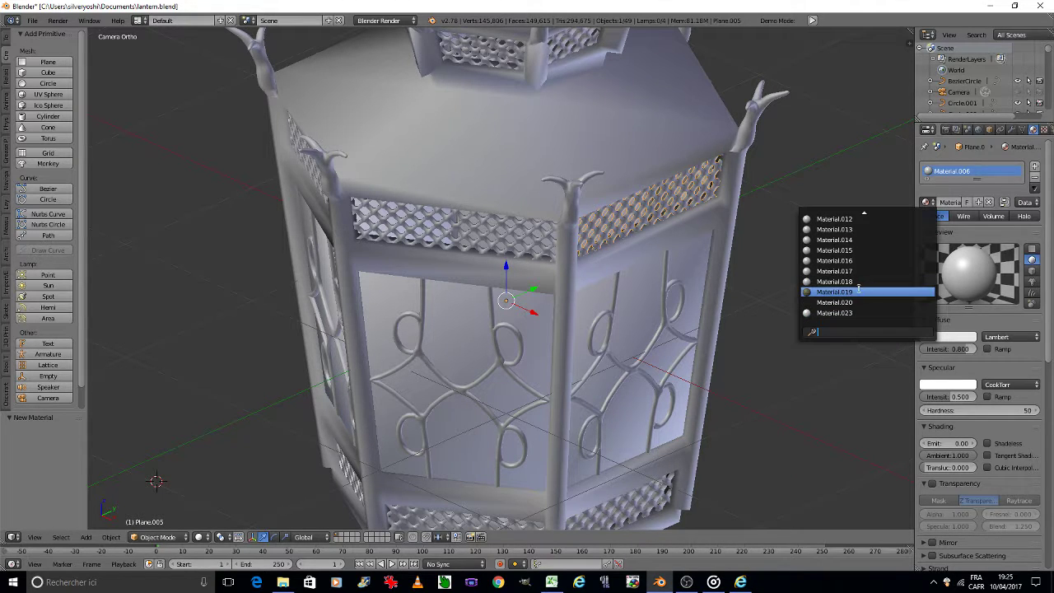
left_click(863, 291)
right_click(644, 498)
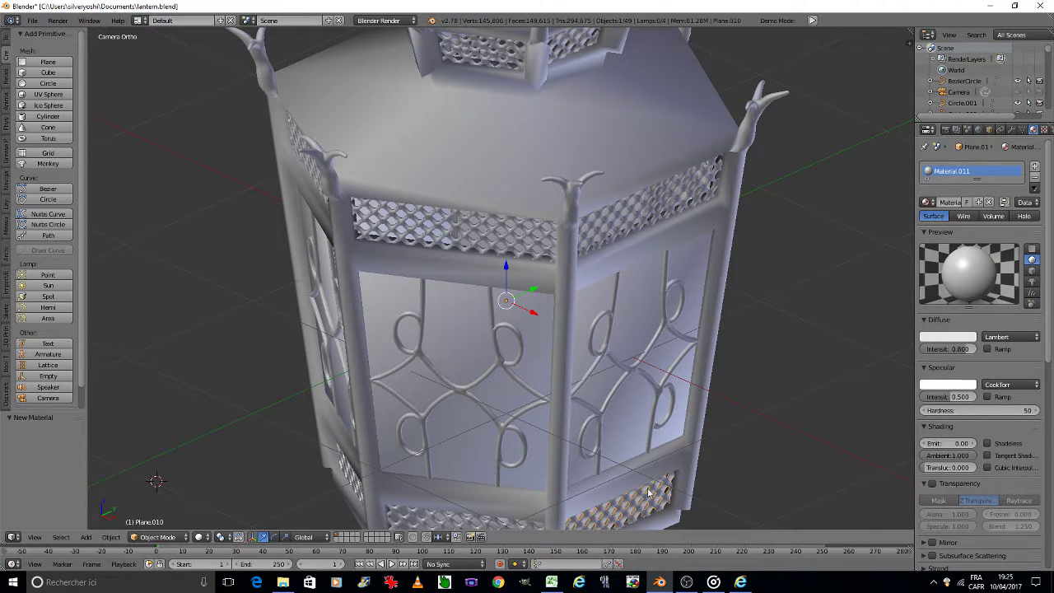
left_click(927, 202)
scroll(869, 294, "down", 4)
scroll(869, 294, "down", 2)
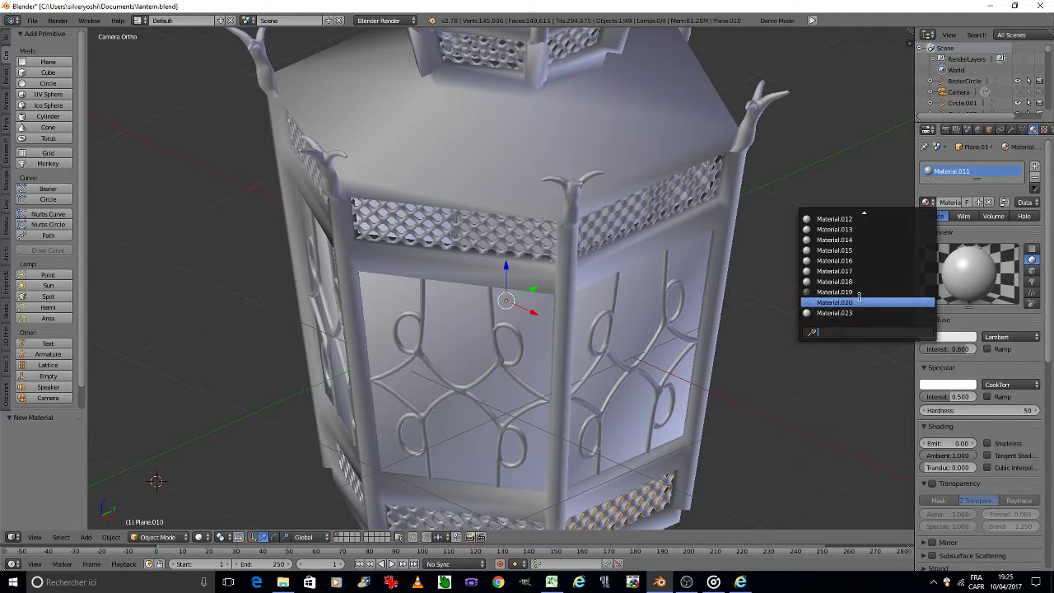
left_click(865, 292)
Assign Material.019 to two more lattice bands.
right_click(459, 519)
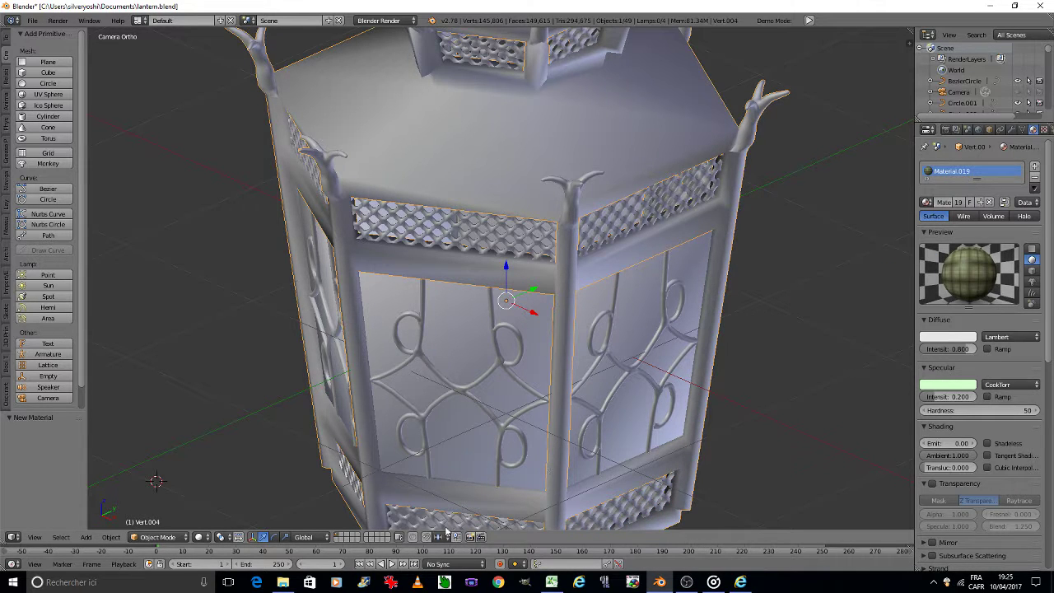
right_click(448, 523)
left_click(927, 202)
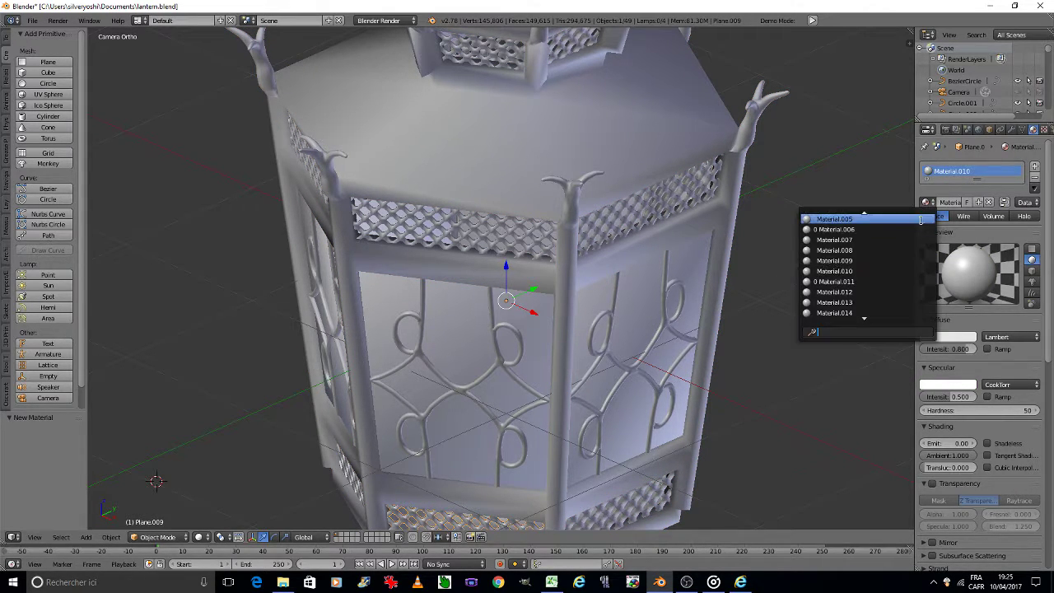
scroll(868, 271, "down", 5)
left_click(848, 302)
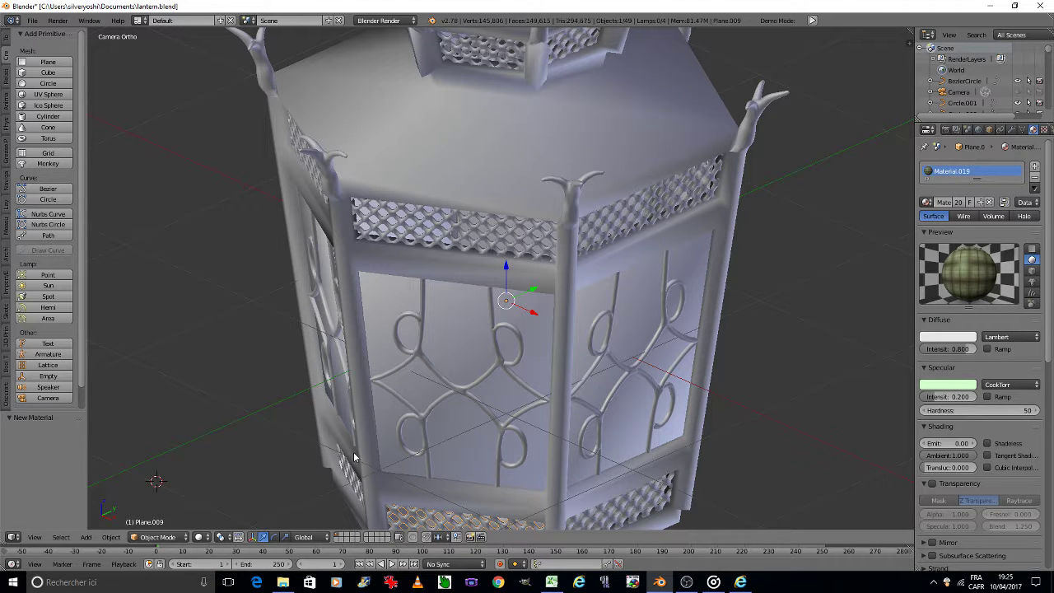
right_click(506, 54)
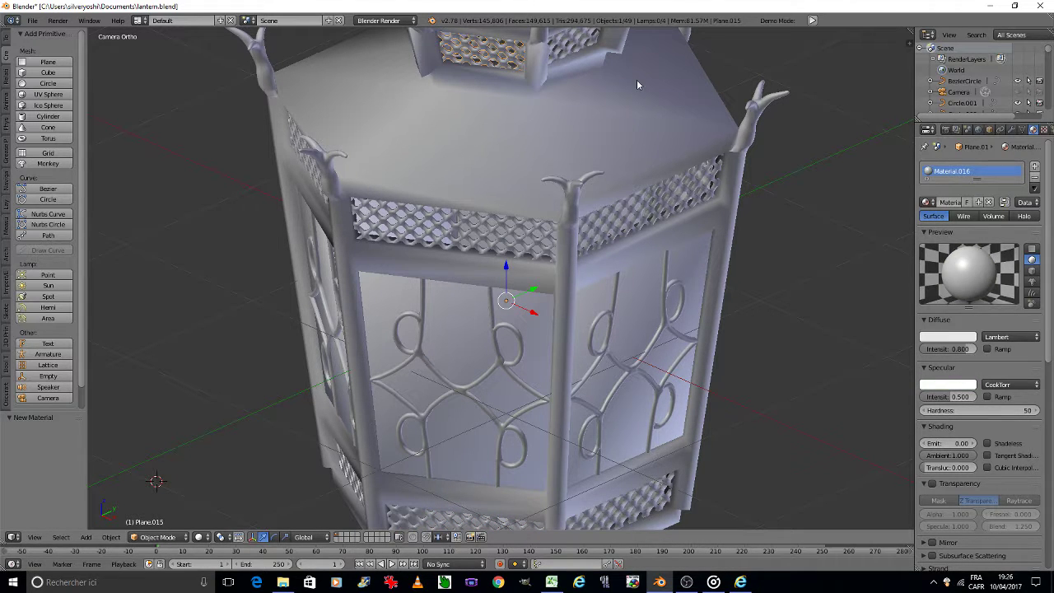
left_click(927, 202)
scroll(866, 297, "down", 5)
left_click(865, 294)
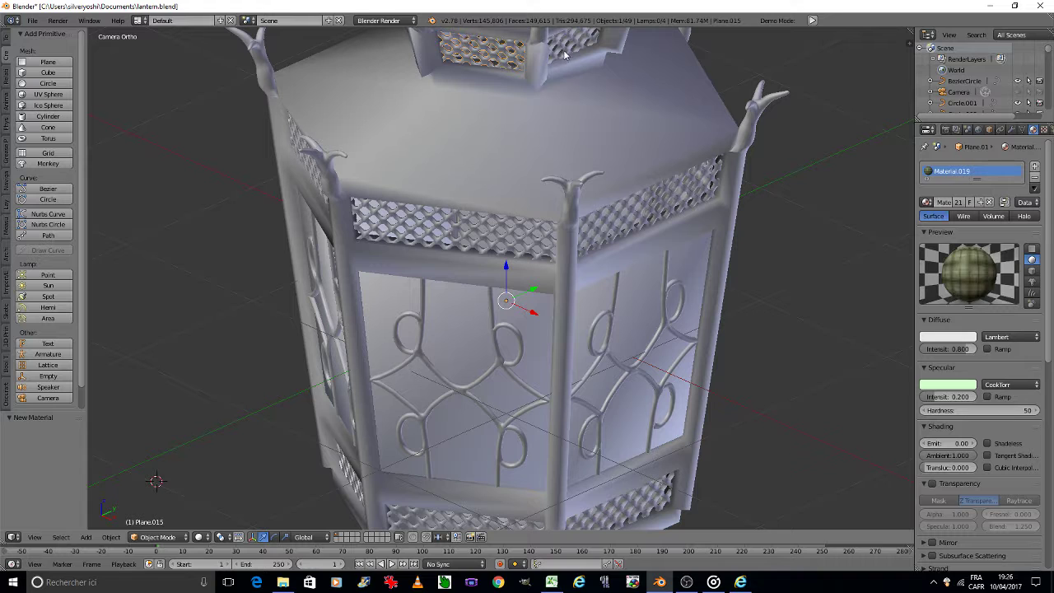
Assign Material.019 to another band and recheck an earlier band's material.
right_click(563, 47)
left_click(926, 202)
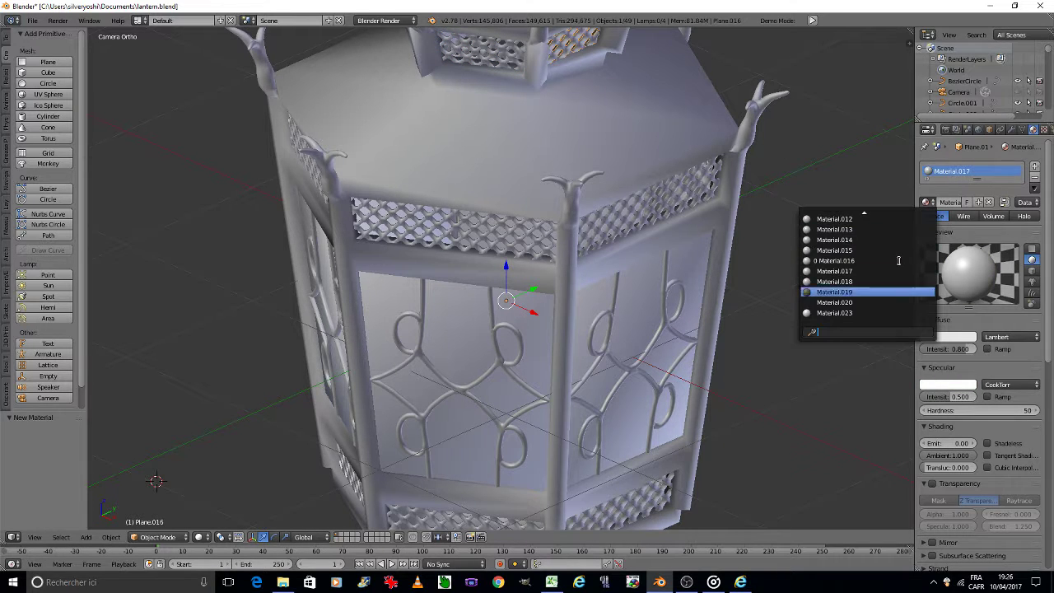
left_click(835, 291)
right_click(497, 52)
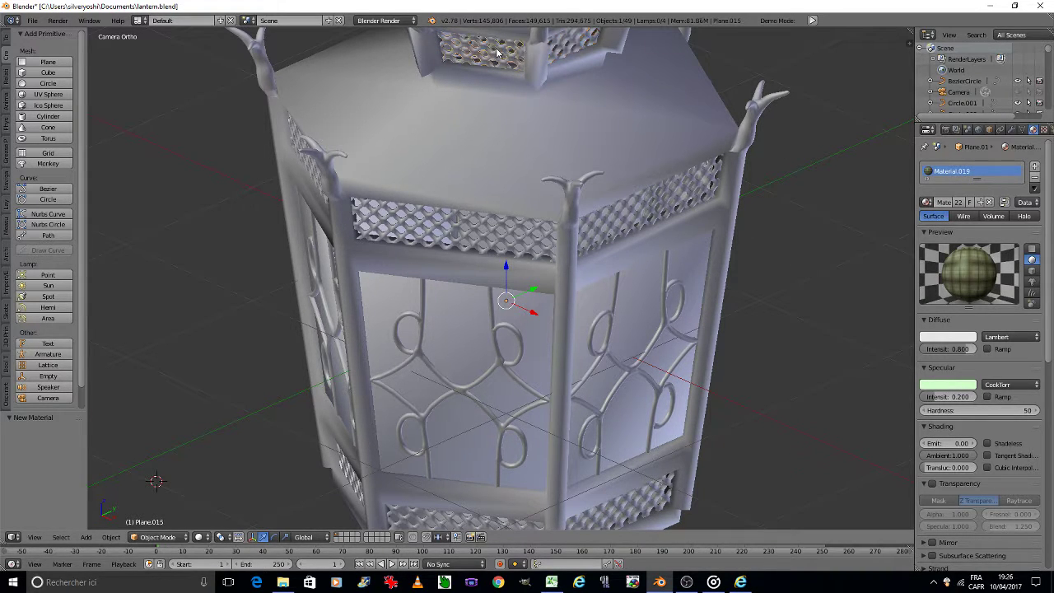
scroll(496, 52, "down", 3)
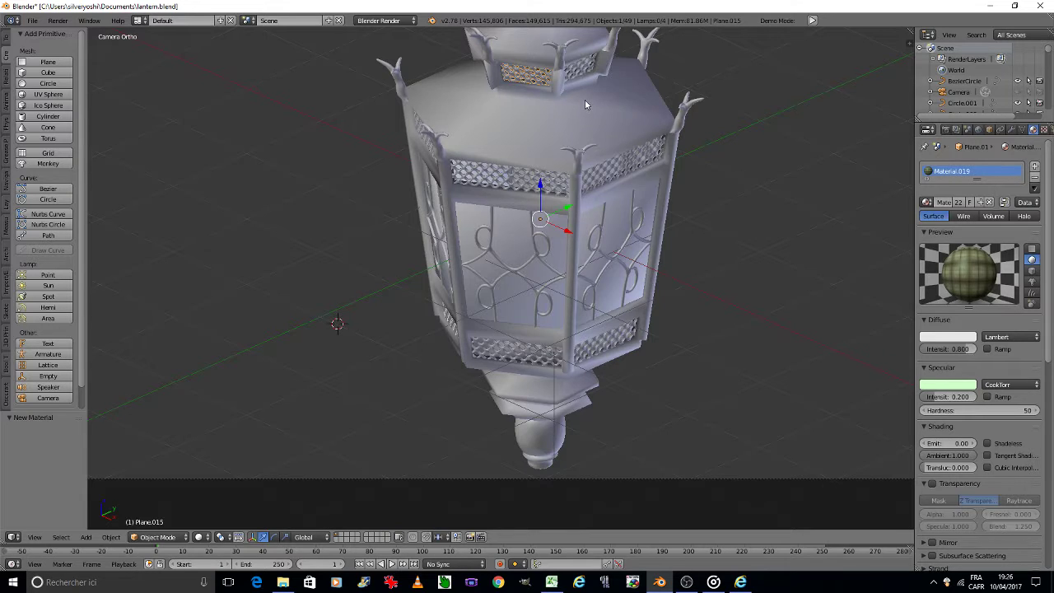
Tilt the view onto the roof and give the top lattice band Material.019.
middle_click_drag(585, 100, 585, 103)
scroll(518, 110, "up", 3)
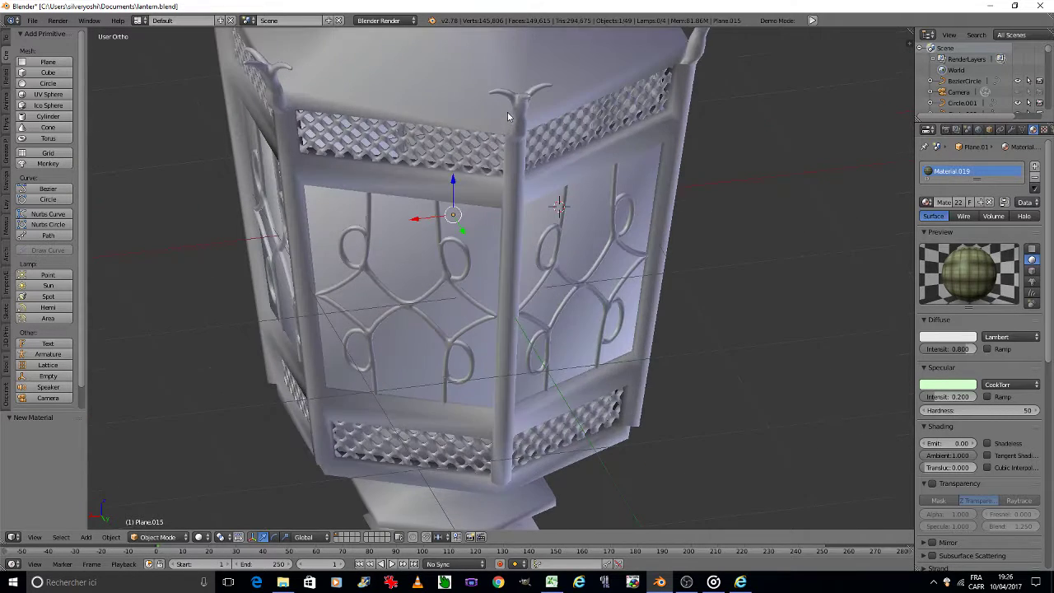
middle_click_drag(507, 112, 508, 238)
scroll(424, 126, "up", 2)
right_click(449, 112)
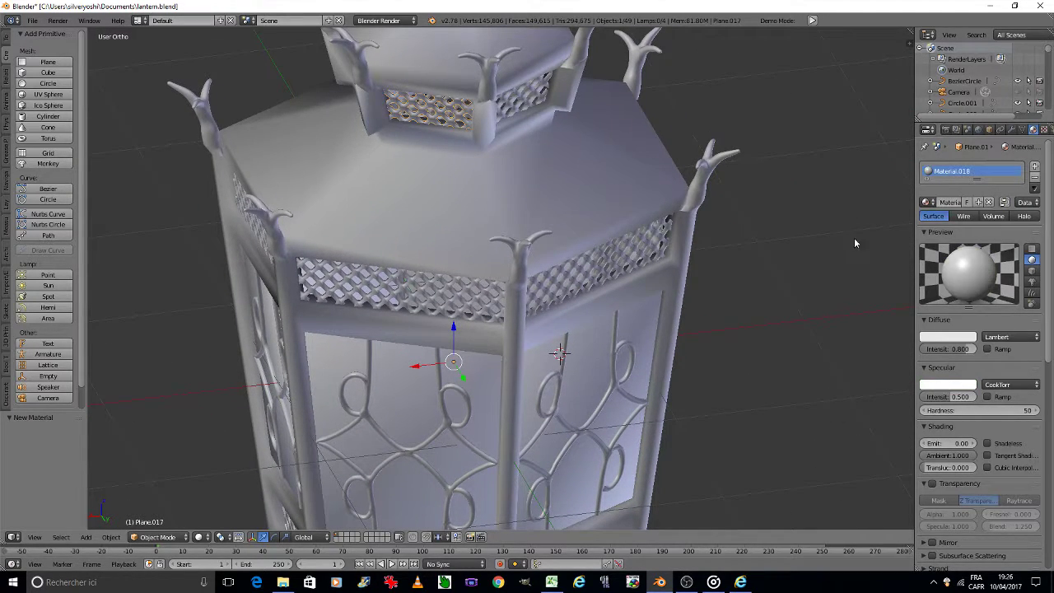
left_click(928, 202)
left_click(872, 292)
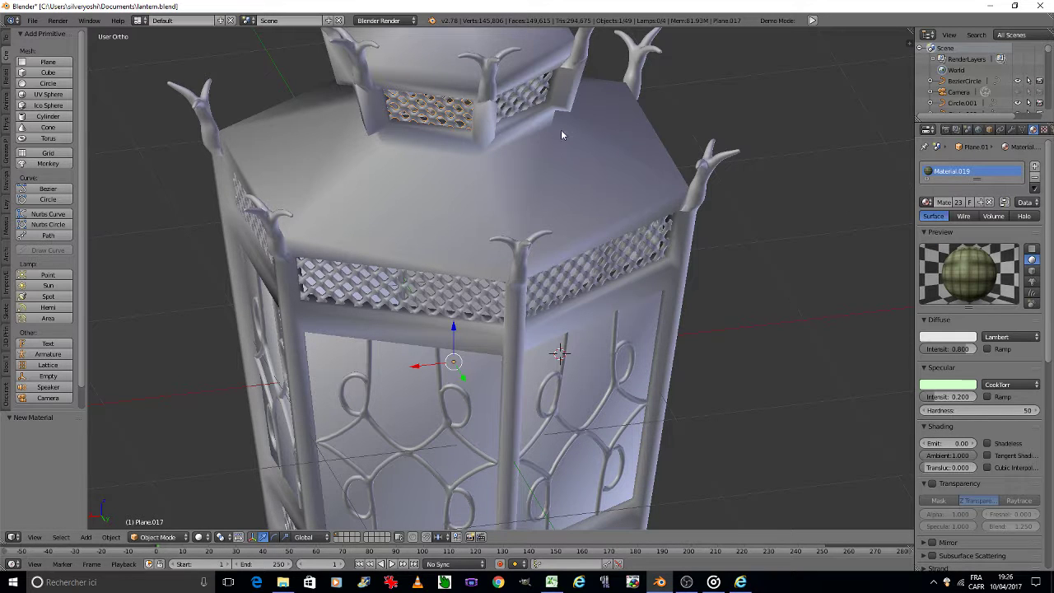
Assign Material.019 to the upper lattice band, undoing a mistaken panel assignment.
right_click(524, 99)
right_click(524, 105)
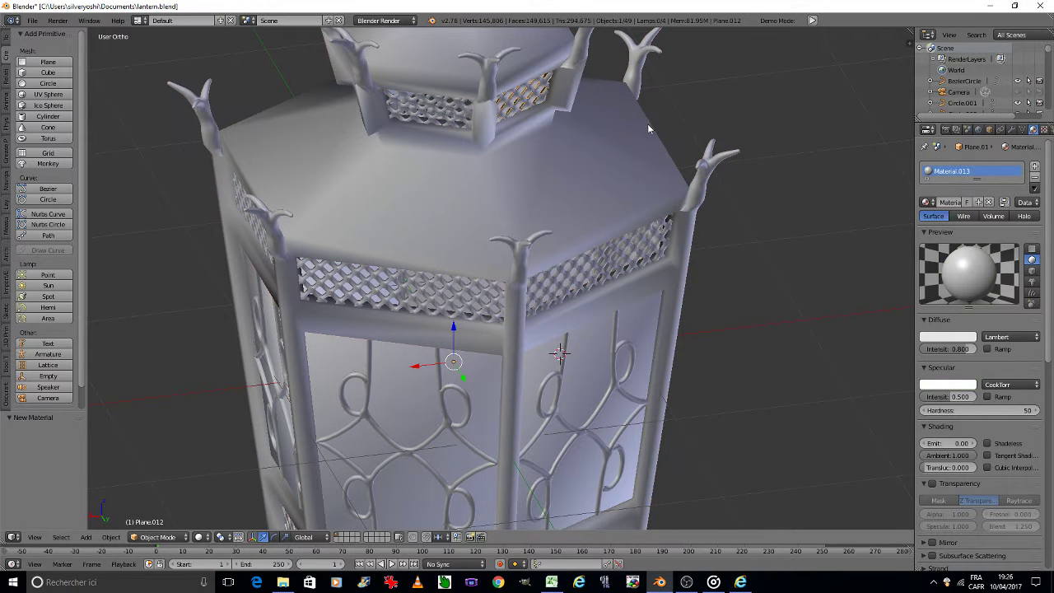
left_click(927, 202)
left_click(883, 291)
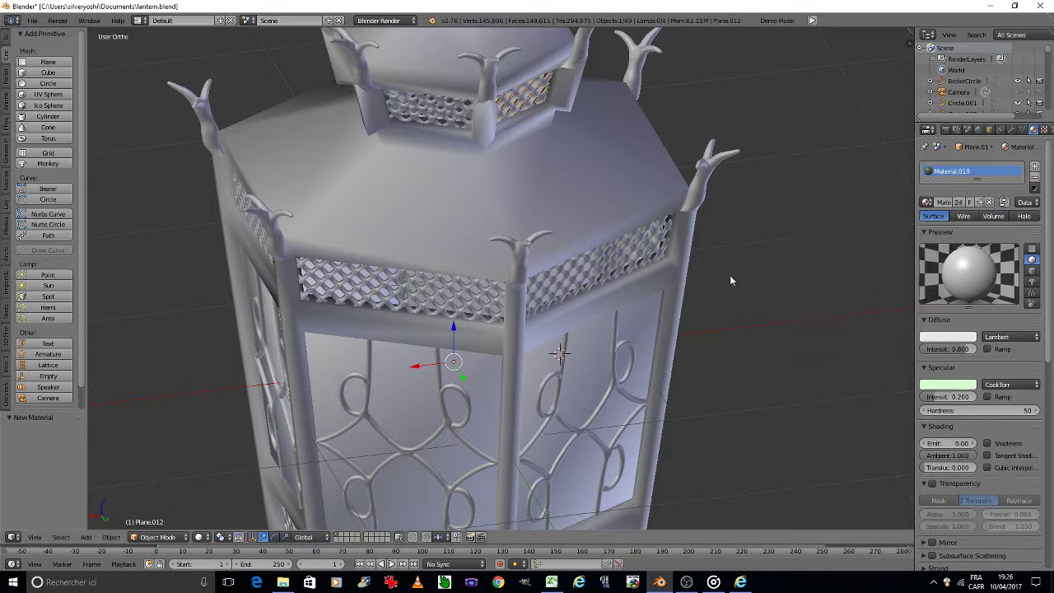
right_click(600, 258)
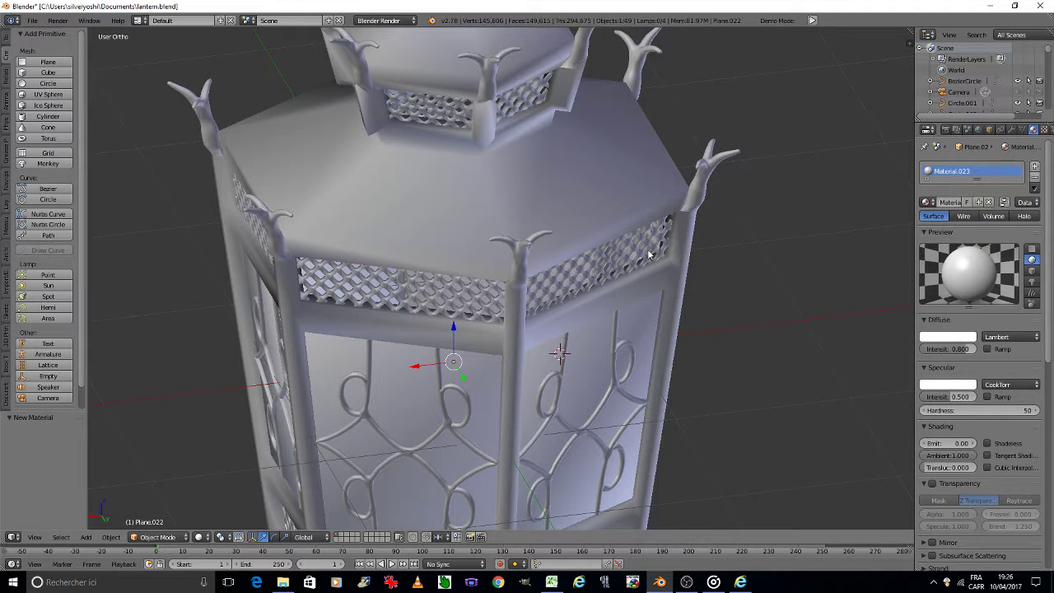
left_click(927, 202)
left_click(863, 286)
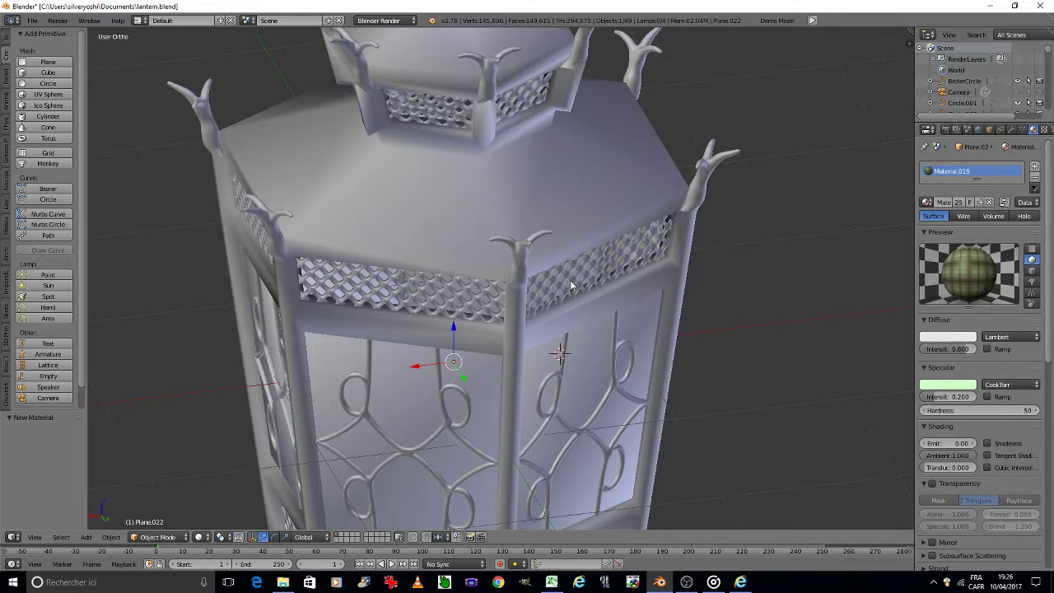
key("ctrl+z")
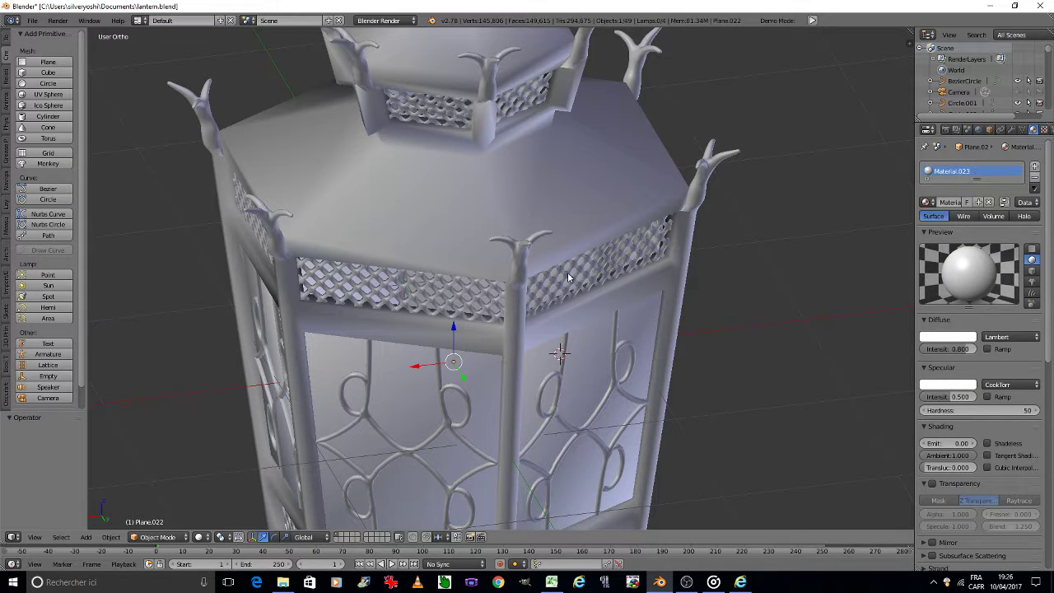
Assign Material.019 to another upper lattice panel.
right_click(569, 278)
left_click(928, 202)
scroll(857, 304, "down", 1)
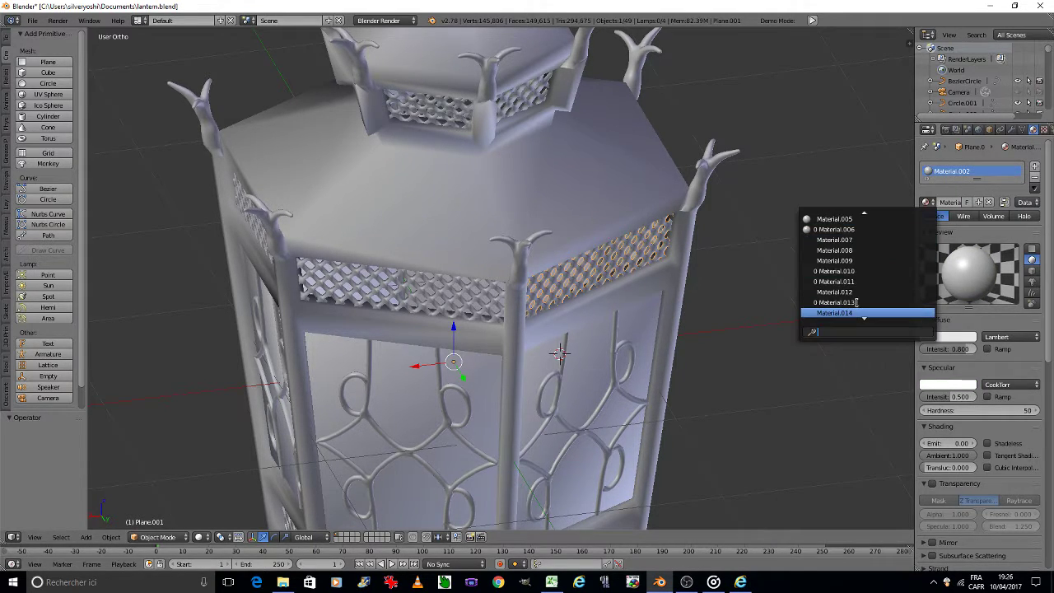
scroll(857, 303, "down", 3)
scroll(856, 303, "down", 3)
left_click(847, 292)
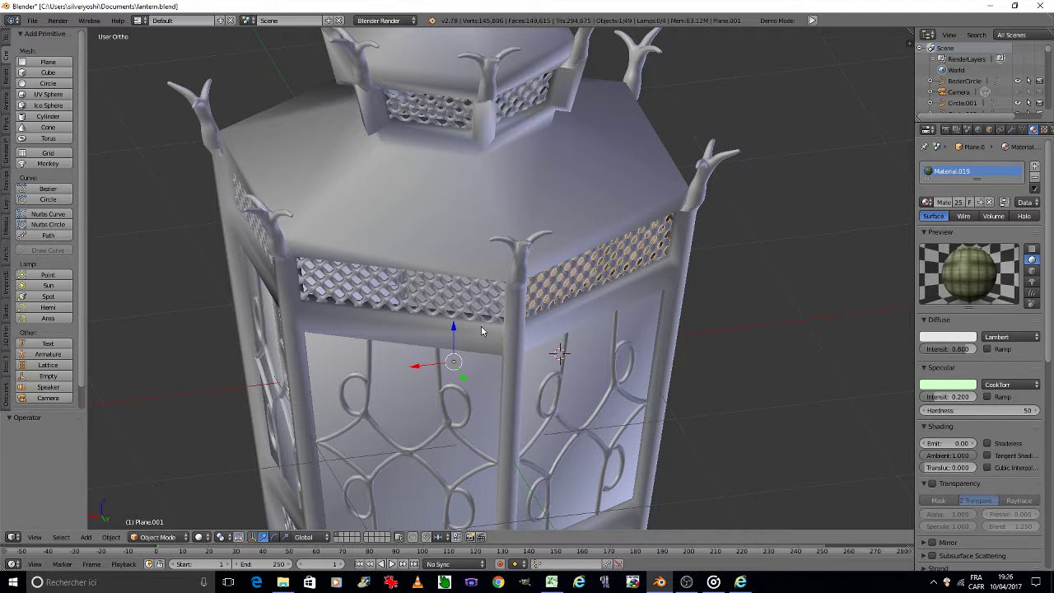
Assign Material.019 to the left upper lattice panel.
right_click(487, 309)
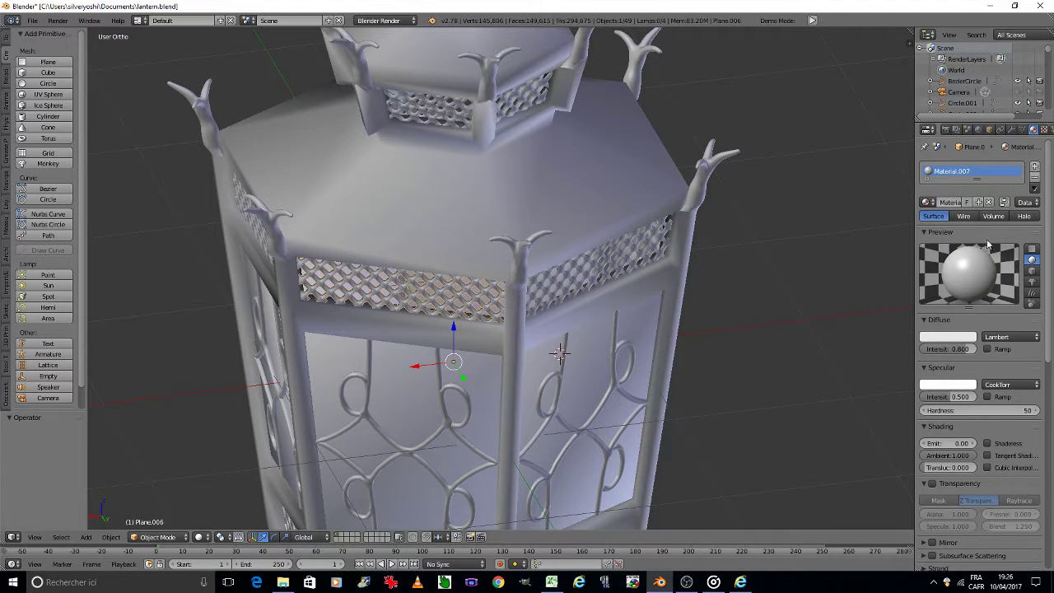
left_click(928, 202)
scroll(844, 292, "down", 4)
scroll(844, 305, "down", 4)
scroll(845, 296, "down", 4)
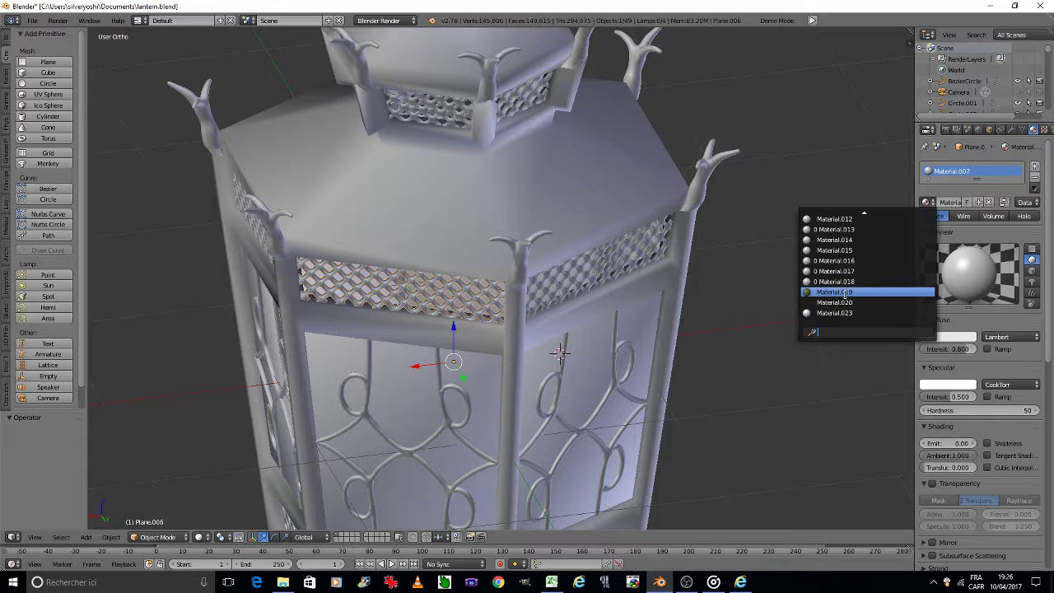
left_click(844, 292)
scroll(483, 179, "up", 3)
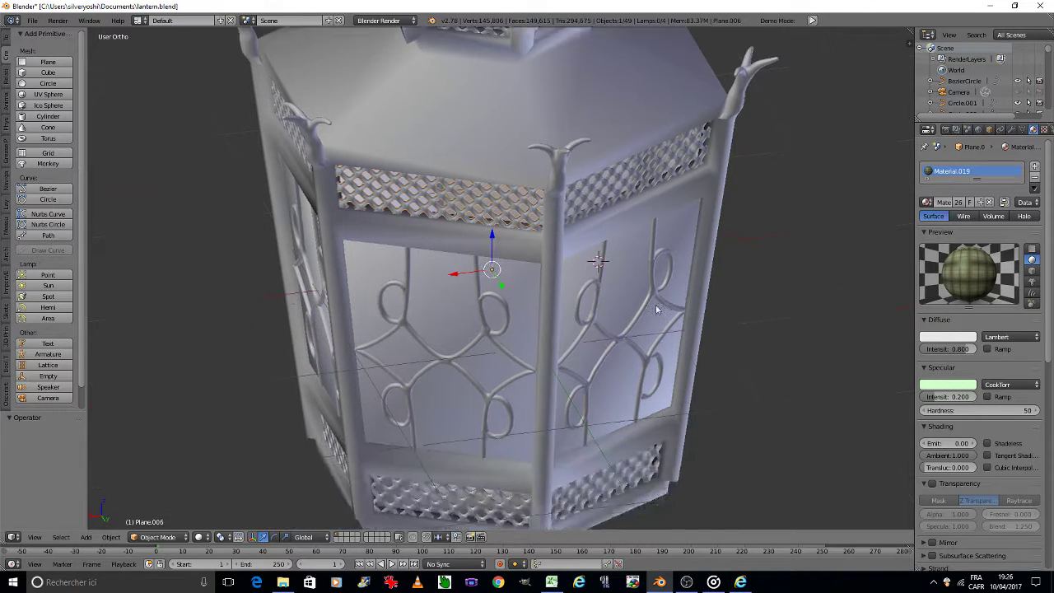
scroll(494, 271, "down", 5, "shift")
Assign Material.019 to the lower lattice Plane.011 and the right lower lattice, then save over lantern.blend.
right_click(506, 356)
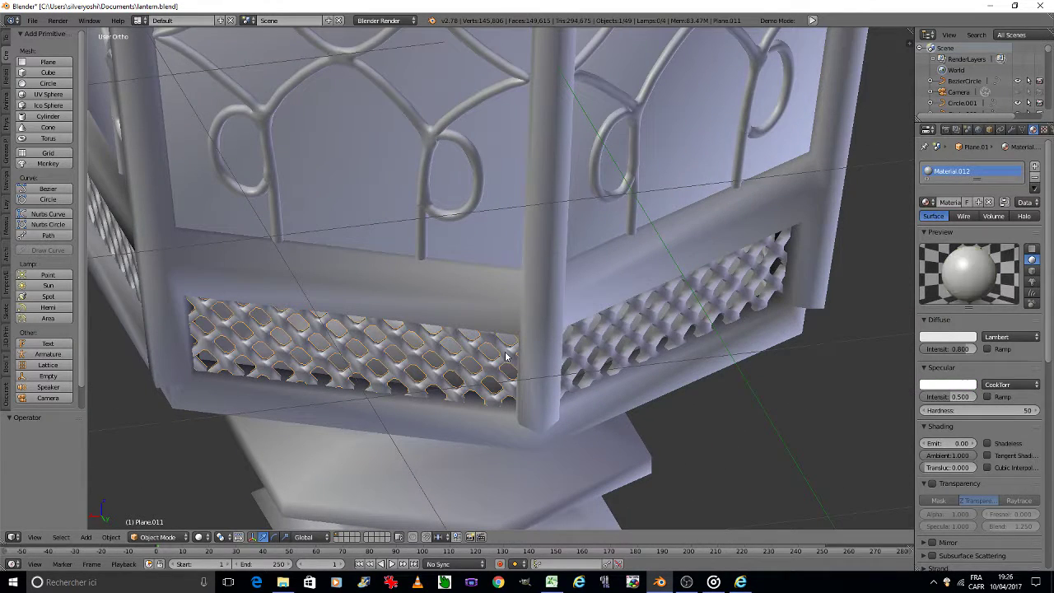
left_click(928, 202)
left_click(867, 296)
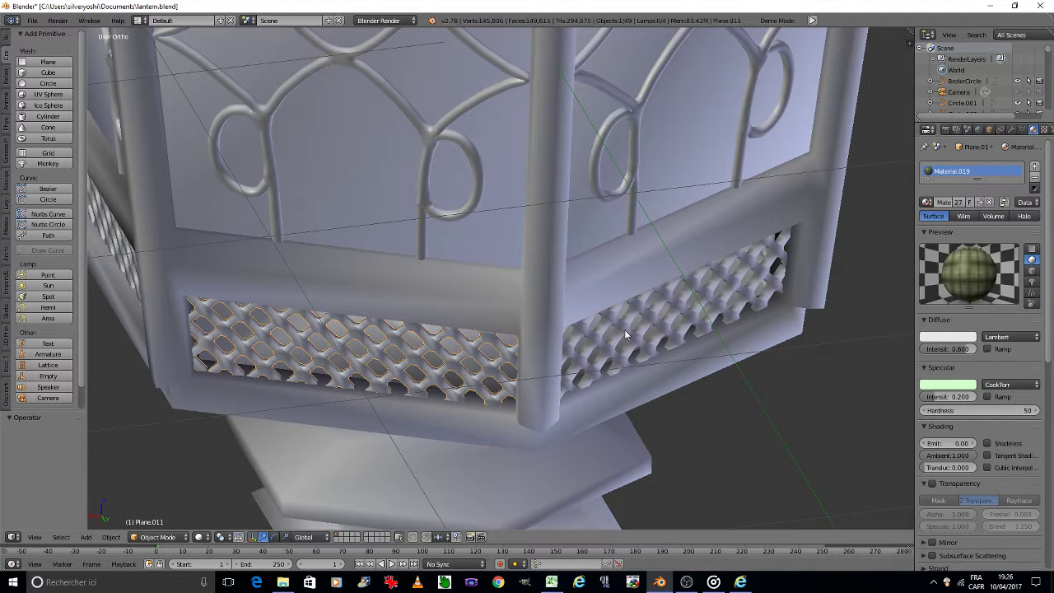
right_click(709, 288)
left_click(928, 202)
scroll(873, 271, "down", 3)
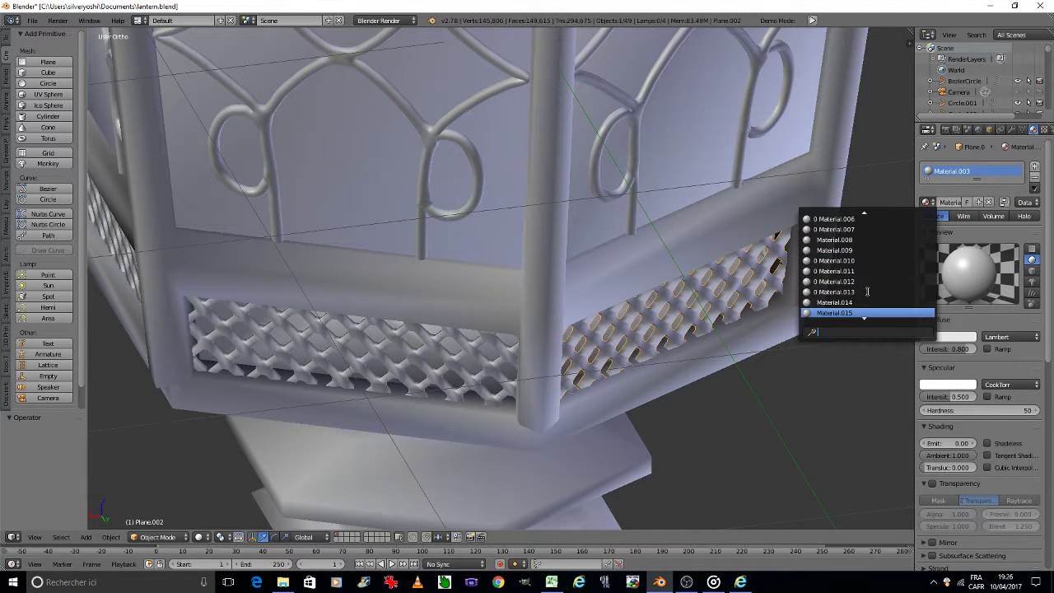
scroll(865, 285, "down", 3)
left_click(858, 292)
key("ctrl+s")
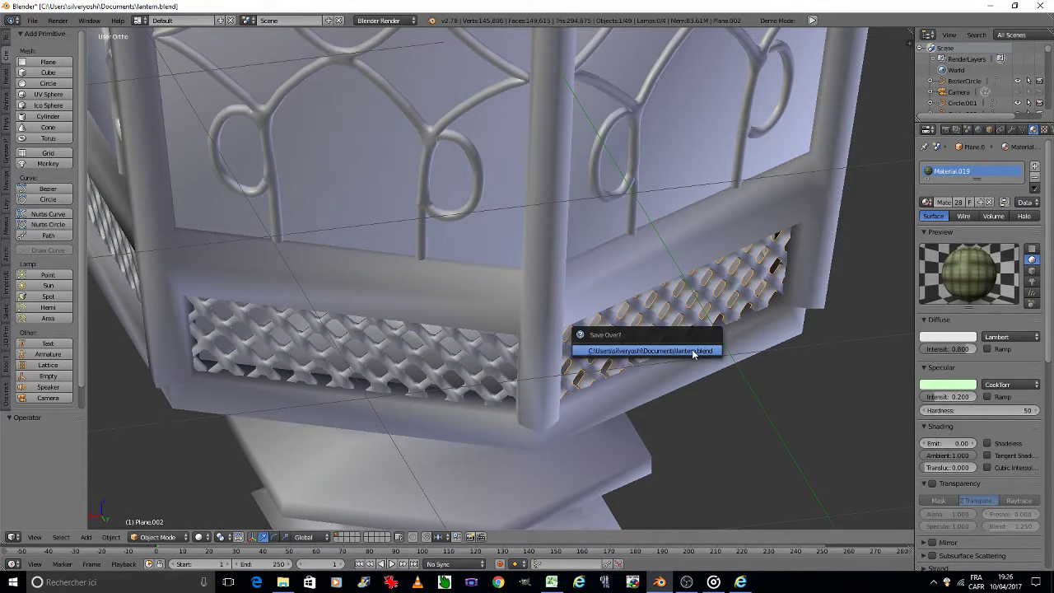
left_click(692, 350)
Give the lower lattice panels Plane.007 and Plane.008 Material.019.
scroll(692, 349, "down", 5)
middle_click_drag(692, 346, 690, 341)
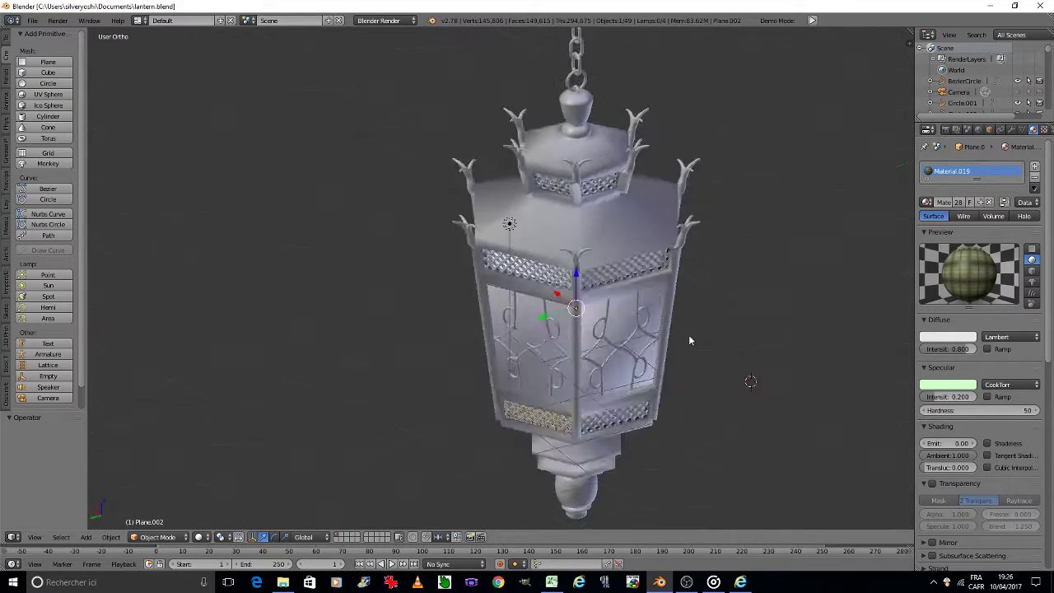
scroll(423, 403, "up", 5)
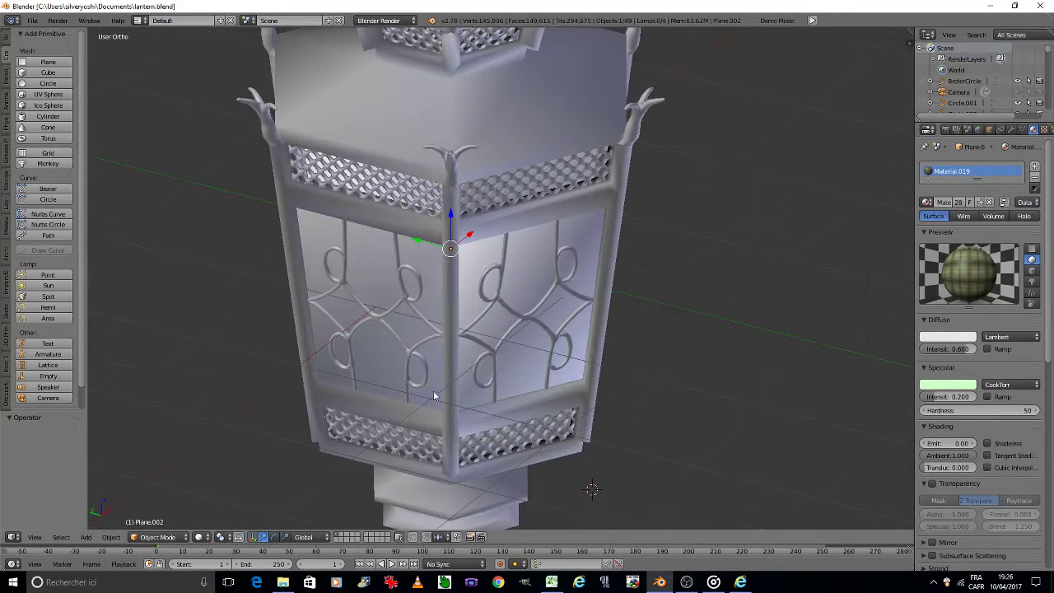
scroll(435, 394, "down", 2)
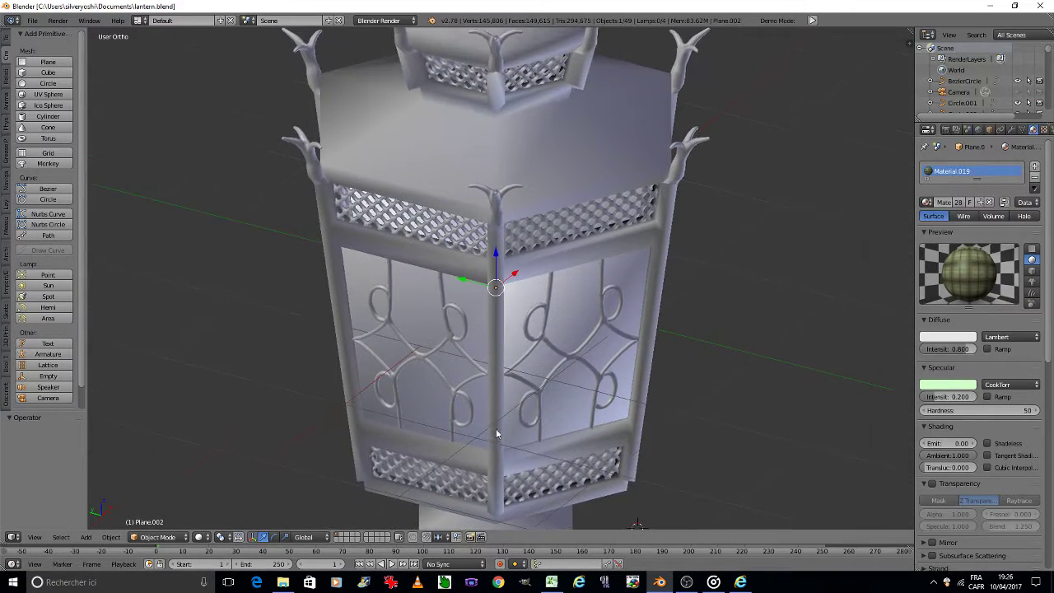
right_click(482, 490)
left_click(928, 202)
scroll(876, 268, "down", 5)
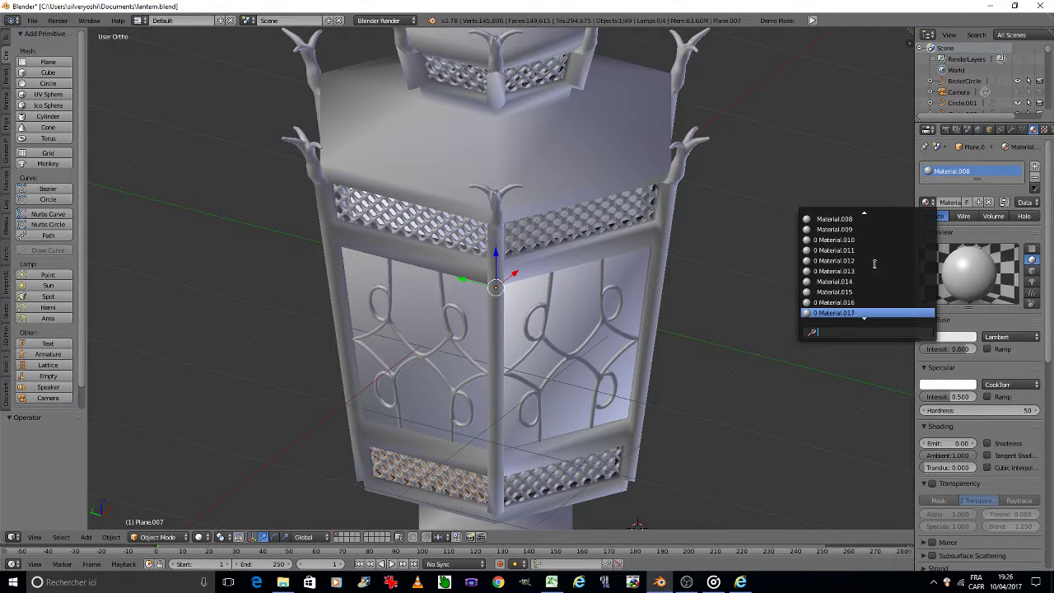
scroll(871, 271, "down", 6)
left_click(854, 315)
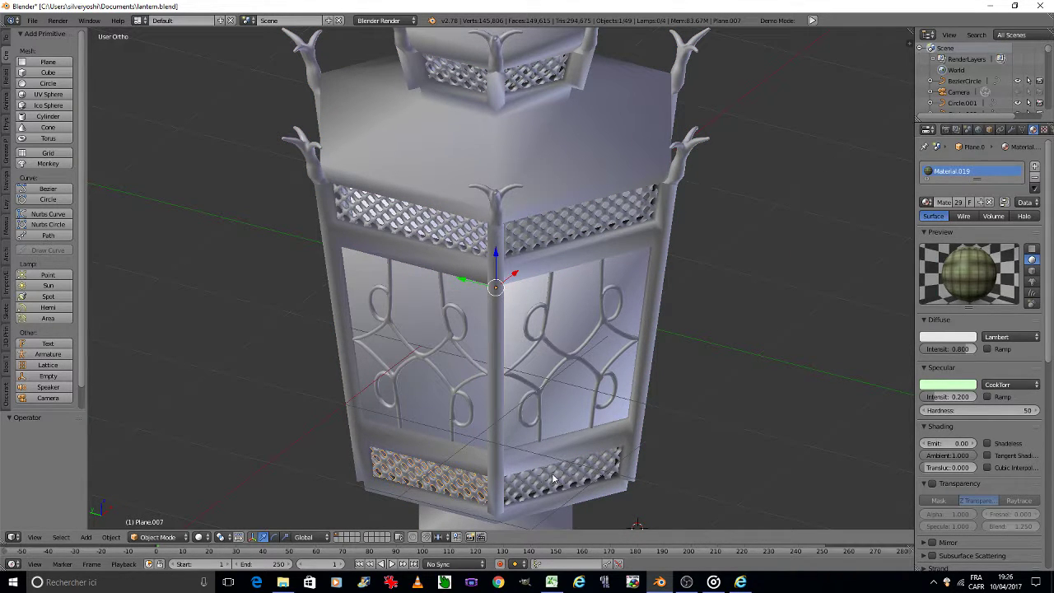
right_click(554, 479)
left_click(926, 203)
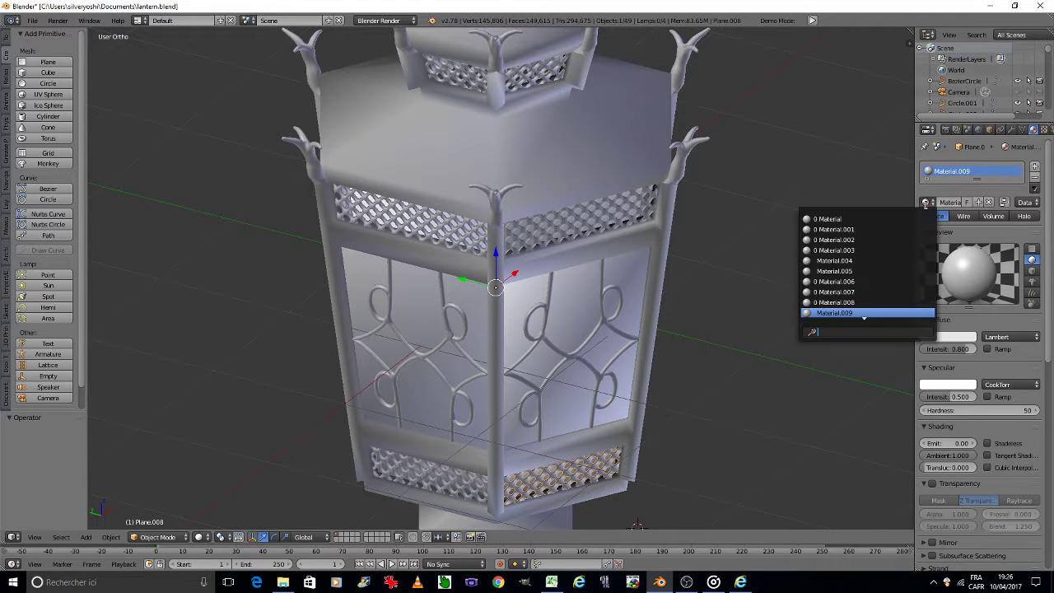
scroll(865, 272, "down", 5)
left_click(854, 293)
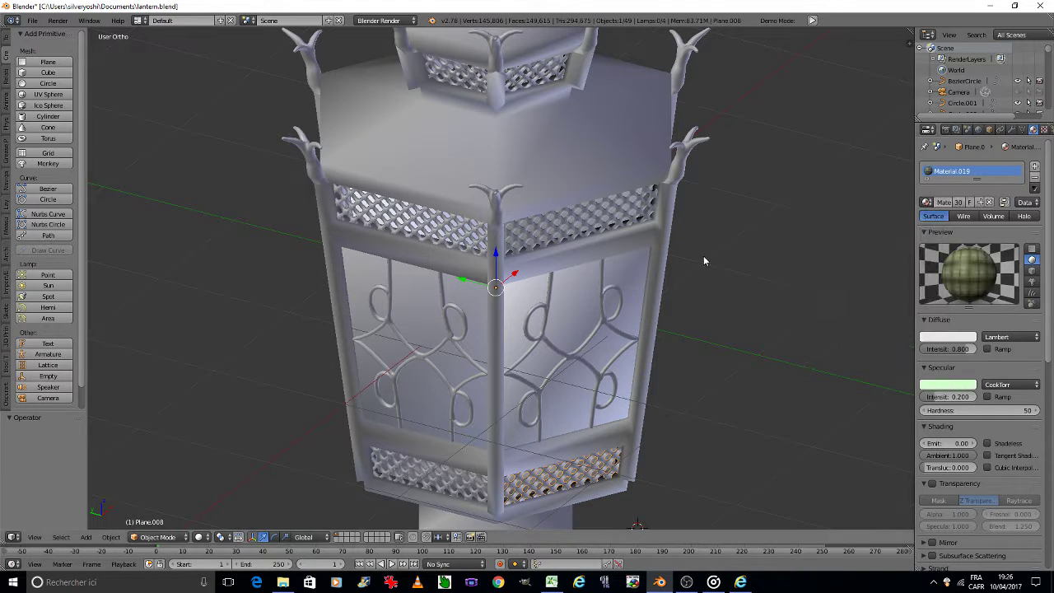
Assign Material.019 to the upper lattice panels Plane.004 and Plane.003.
right_click(611, 231)
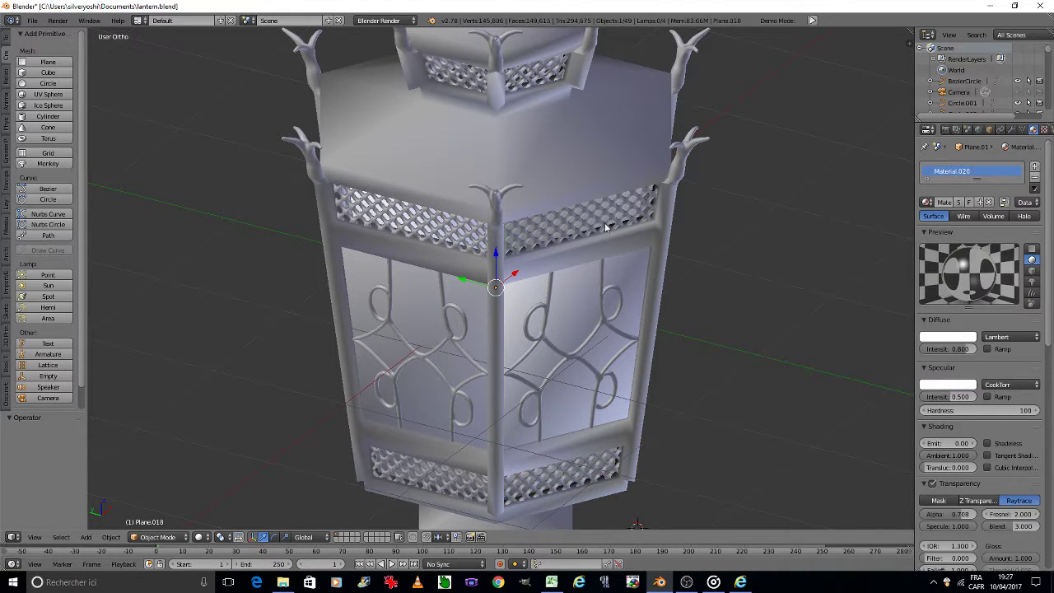
left_click(926, 203)
scroll(857, 280, "down", 2)
scroll(855, 288, "down", 2)
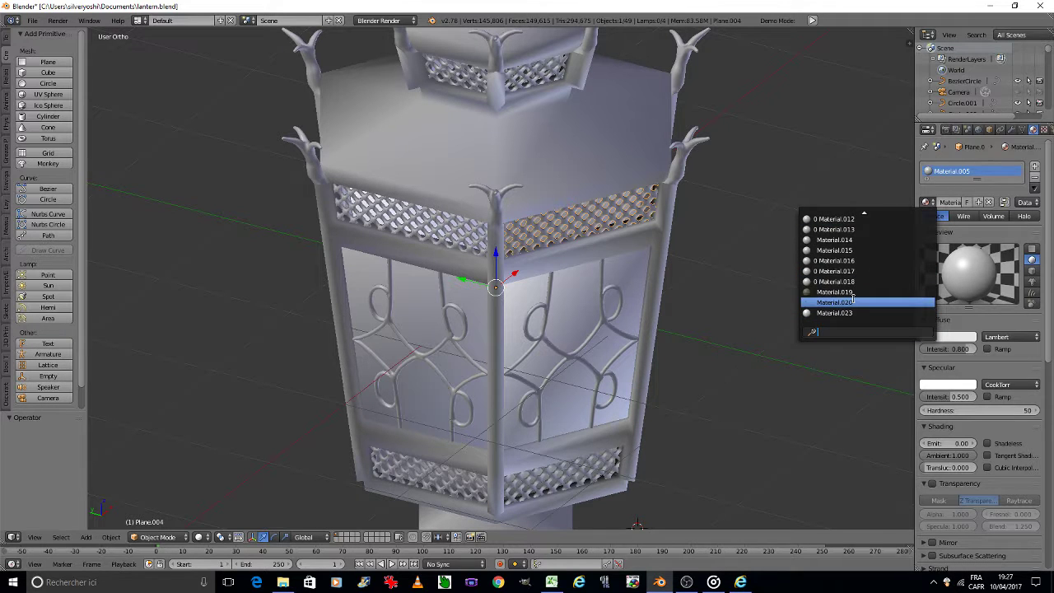
left_click(852, 293)
right_click(475, 243)
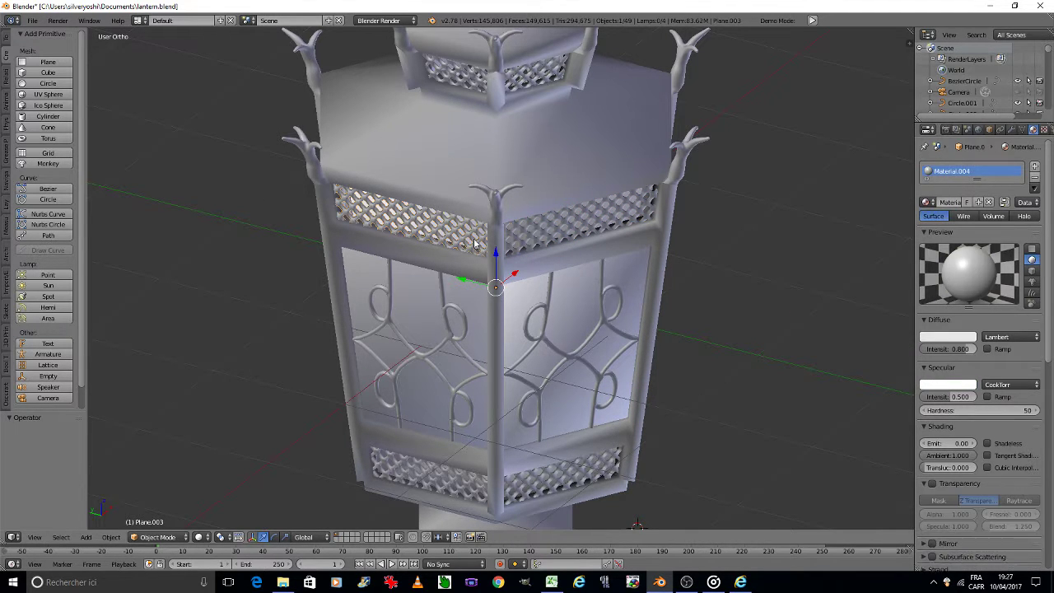
left_click(932, 202)
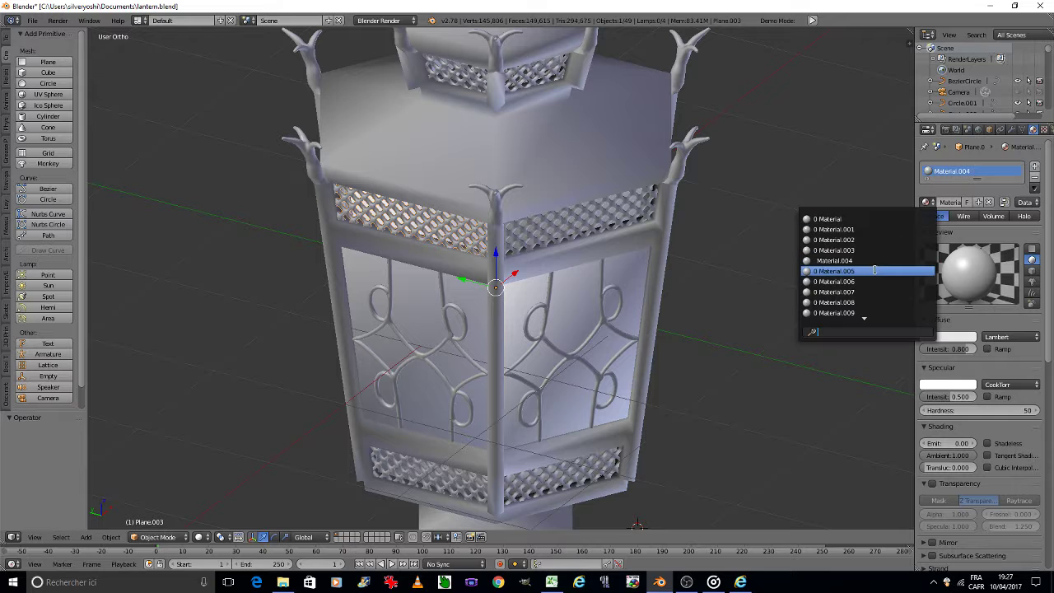
scroll(831, 303, "down", 3)
left_click(818, 287)
Give the top lattice panel Plane.013 Material.019.
right_click(519, 76)
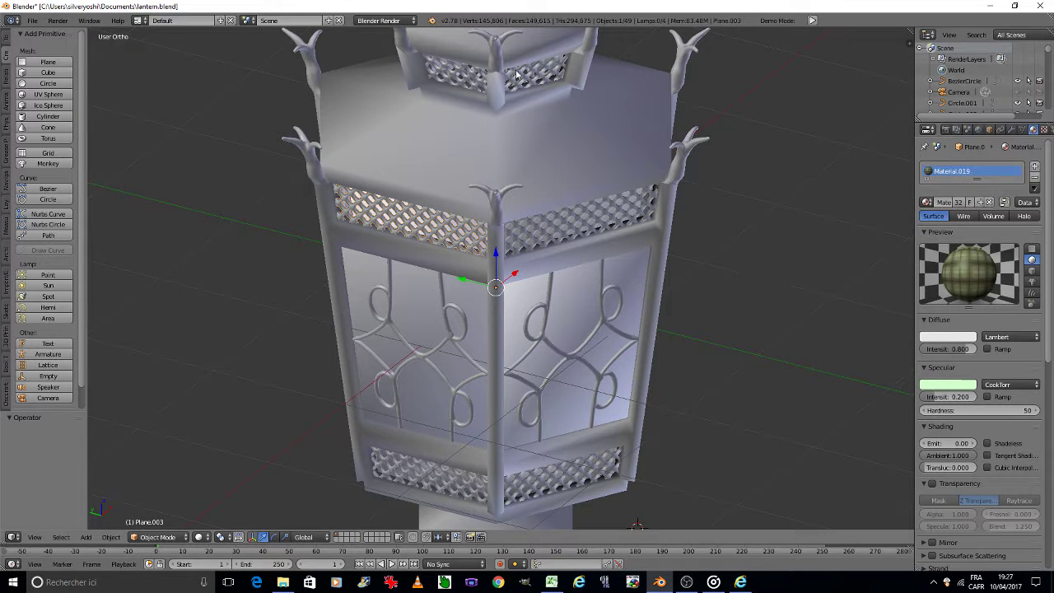
scroll(499, 152, "up", 7)
scroll(498, 152, "up", 3)
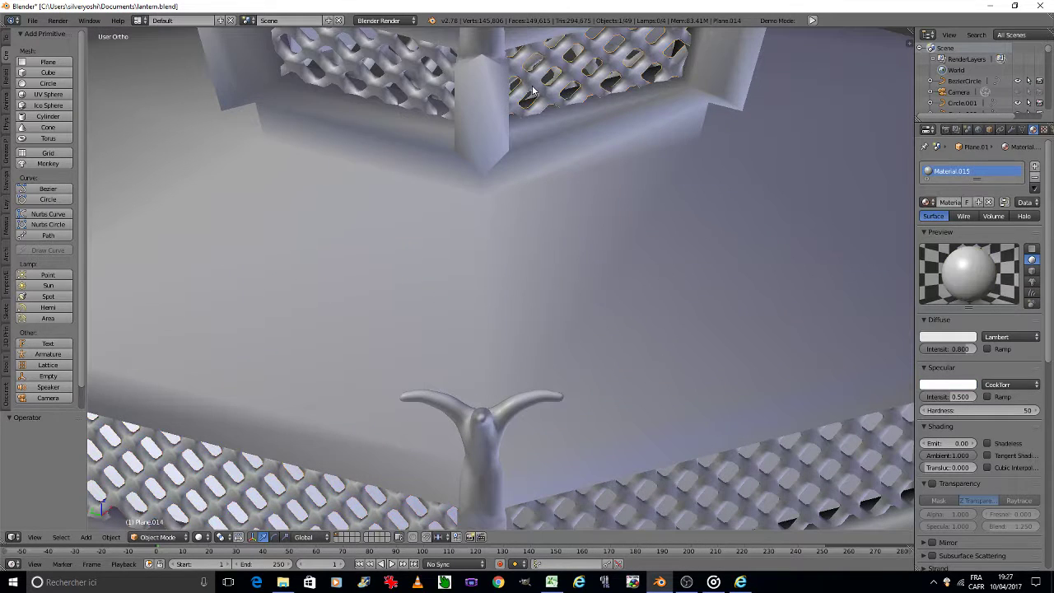
left_click(928, 201)
scroll(839, 289, "down", 3)
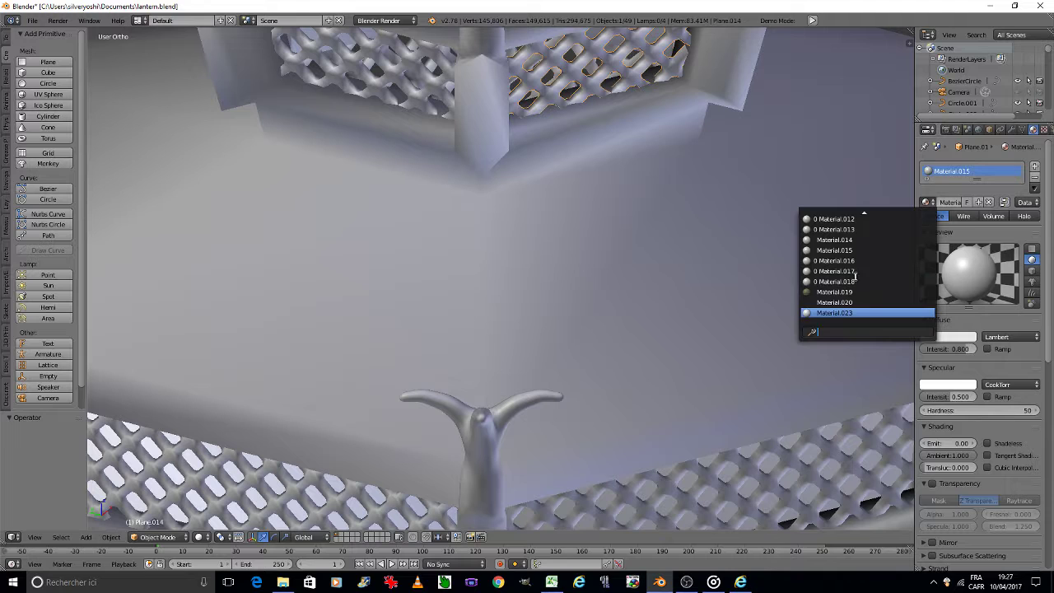
right_click(436, 89)
left_click(928, 202)
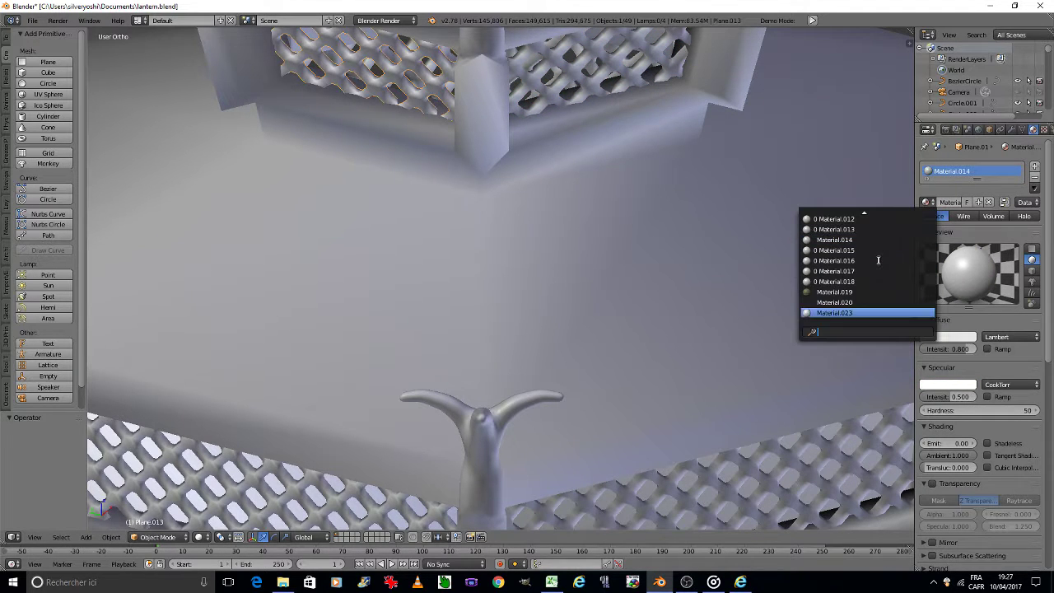
left_click(834, 292)
scroll(689, 235, "down", 6)
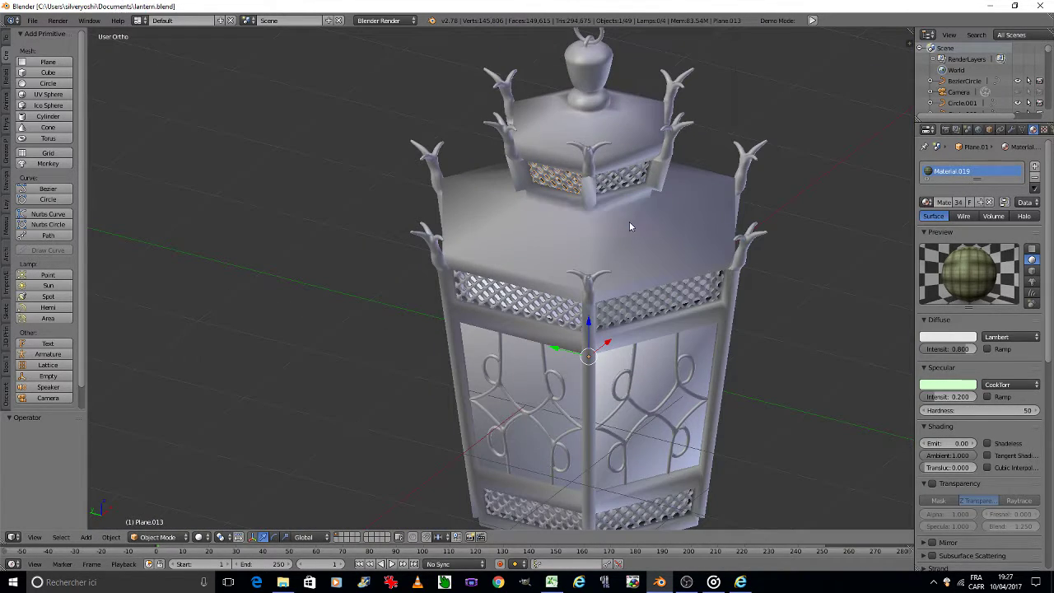
Check the materials on lattice panels Plane.021, Plane.005, Plane.010, Plane.006 and Plane.001 from several angles.
middle_click_drag(629, 227, 630, 227)
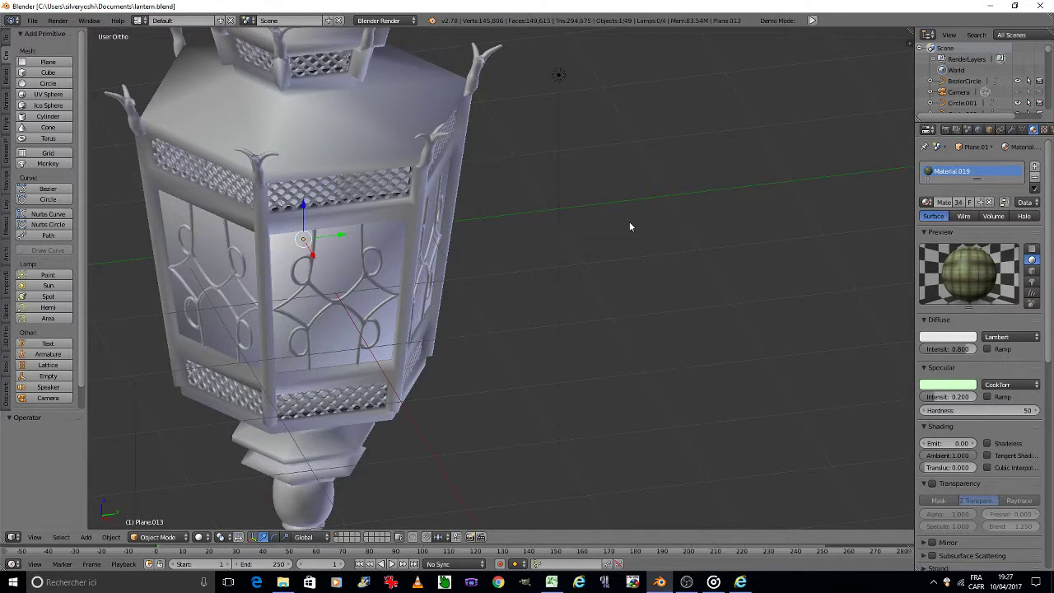
scroll(244, 198, "up", 6)
right_click(257, 189)
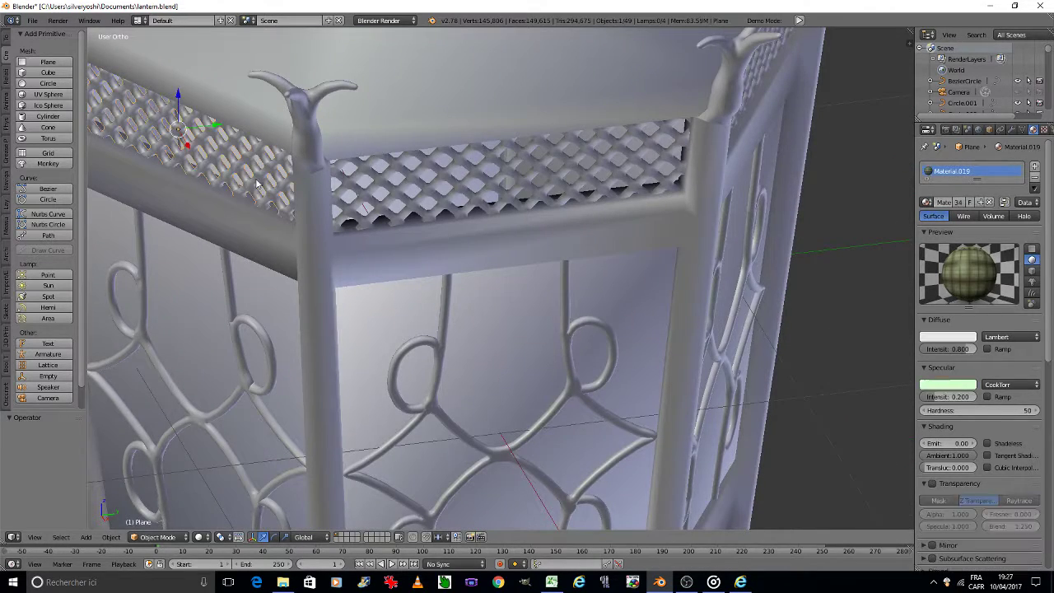
right_click(458, 188)
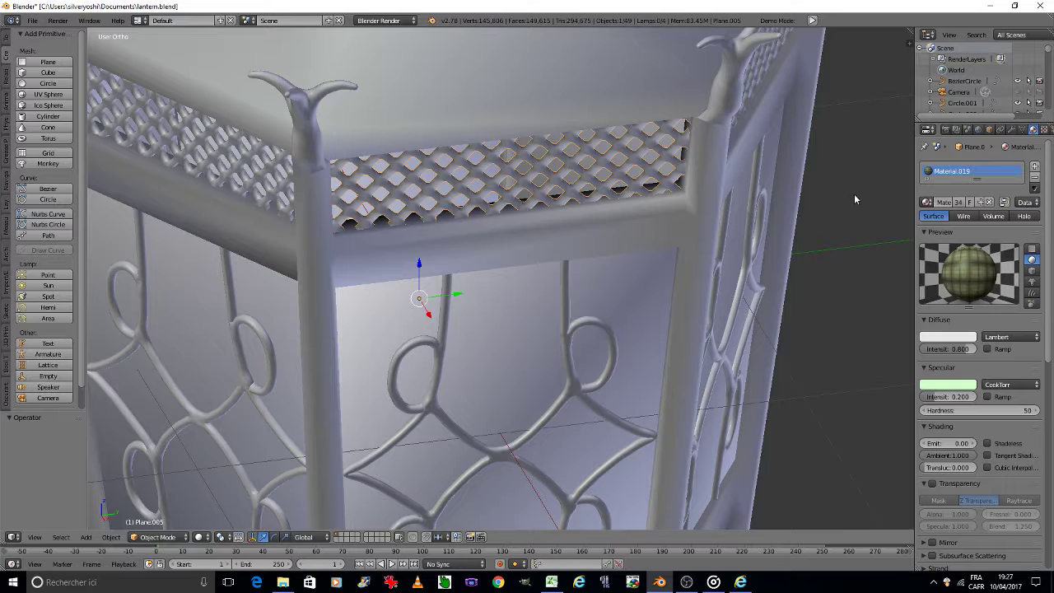
scroll(583, 449, "down", 5)
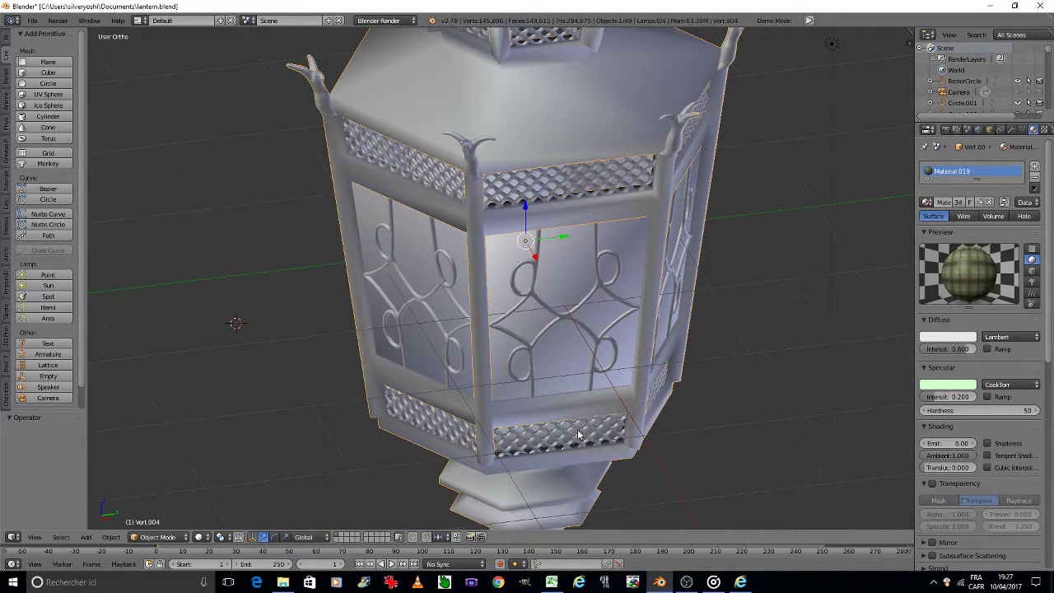
right_click(579, 423)
key("KP_6")
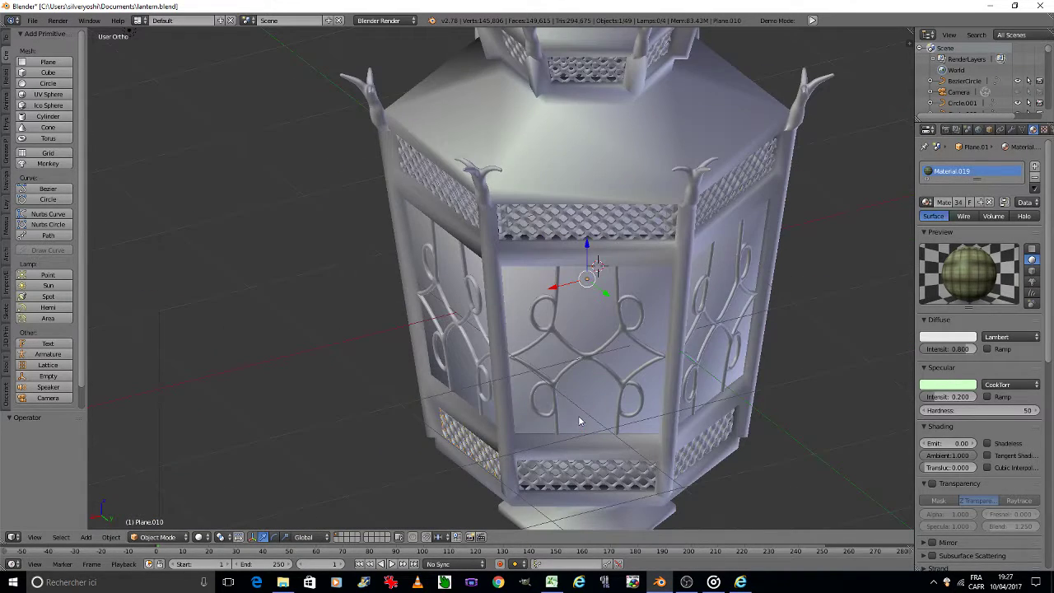
right_click(594, 221)
right_click(717, 193)
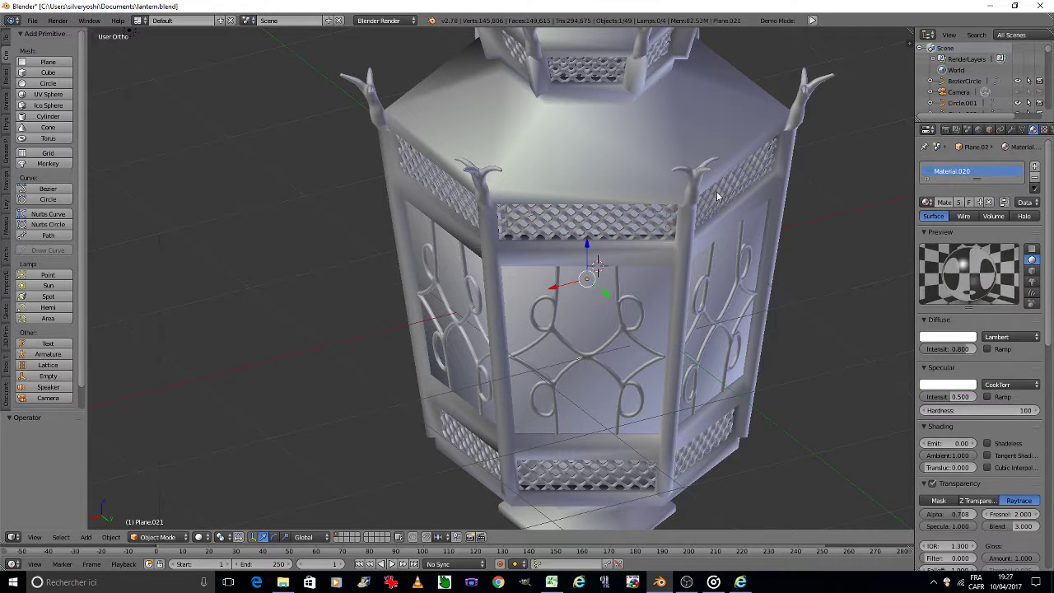
middle_click_drag(718, 192, 716, 186)
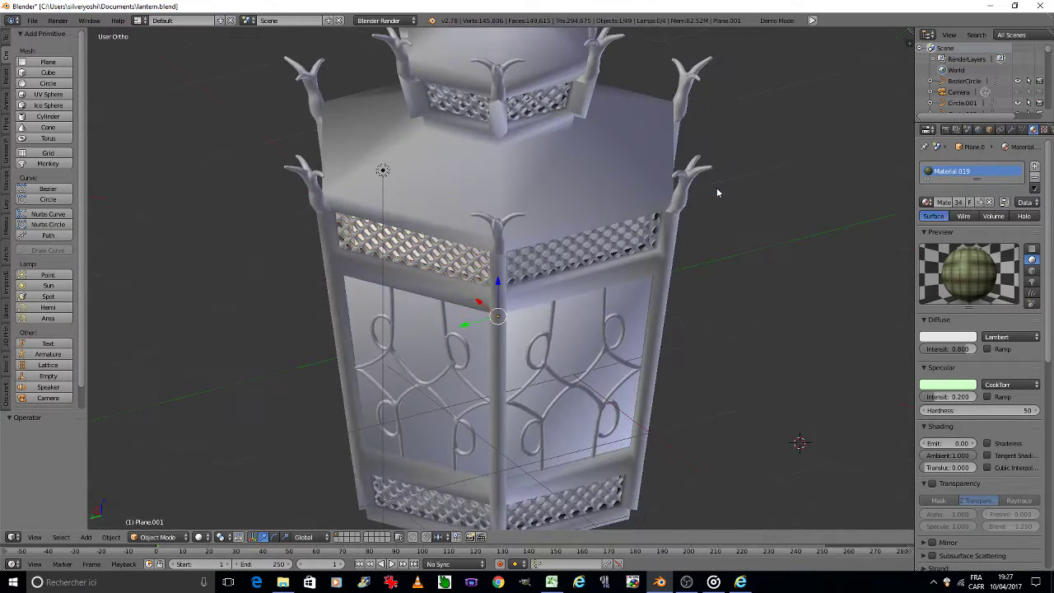
right_click(603, 252)
key("KP_0")
Save over lantern.blend and orbit to a lower, side-on view of the lantern.
key("ctrl+s")
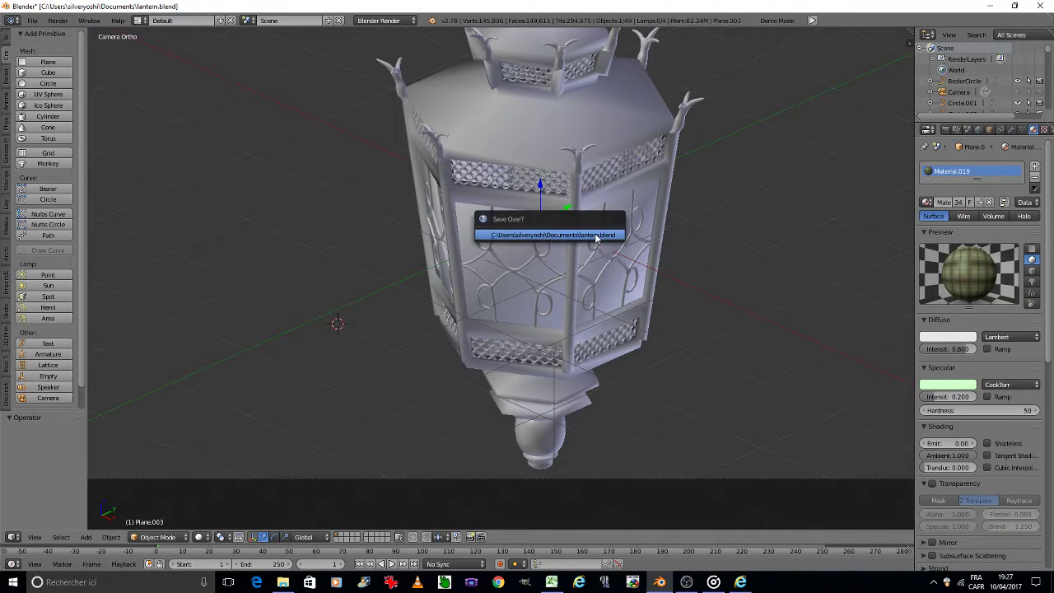
left_click(596, 239)
scroll(626, 303, "down", 1)
mouse_move(626, 303)
middle_mouse_down()
mouse_move(624, 261)
mouse_move(616, 283)
mouse_move(549, 305)
middle_mouse_up()
key("ctrl+s")
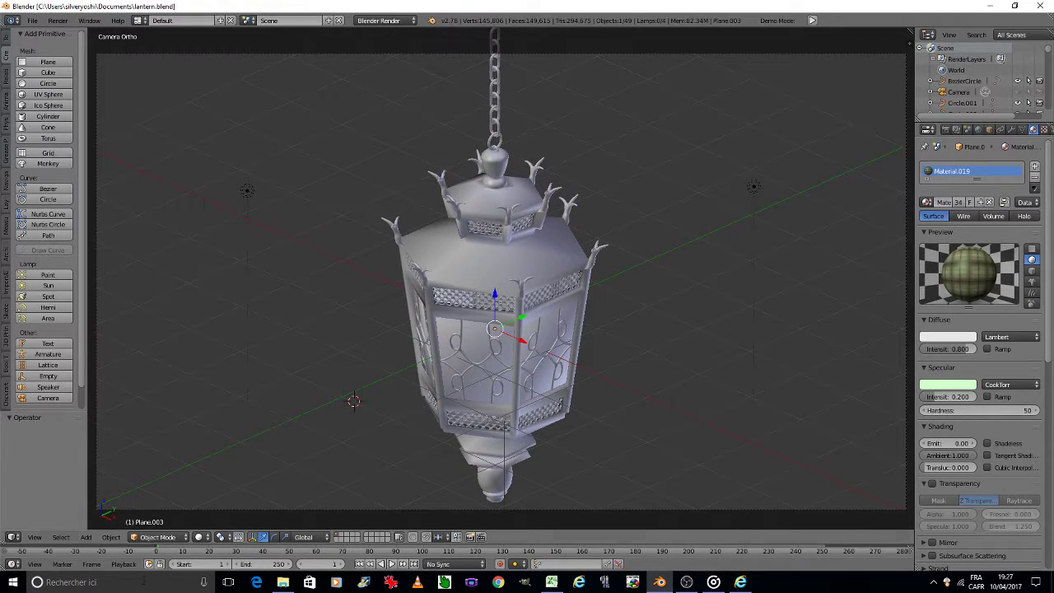
Preview the lantern in Rendered viewport shading.
left_click(198, 537)
left_click(216, 463)
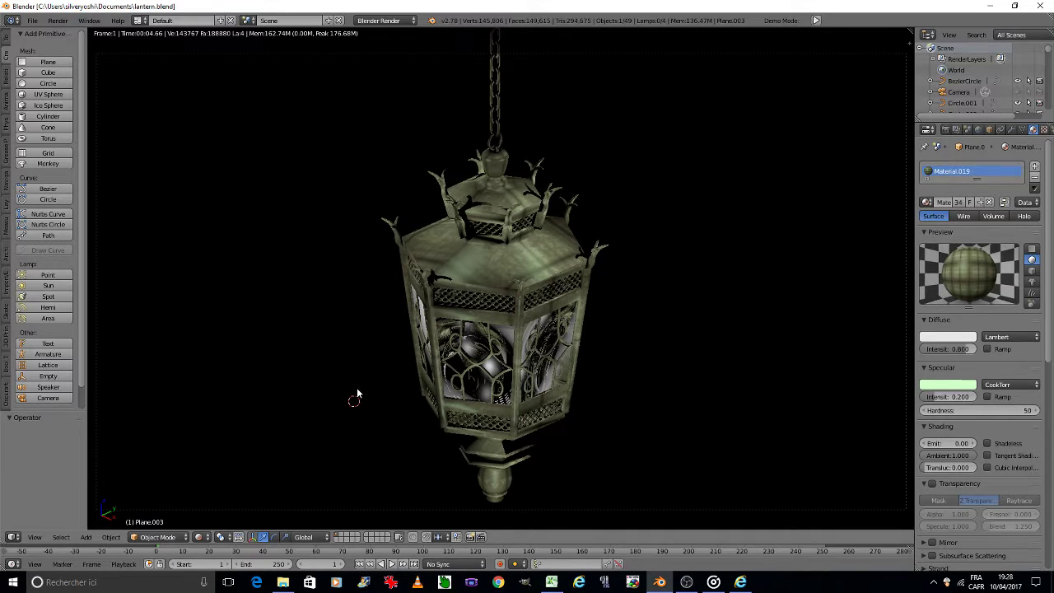
left_click(204, 538)
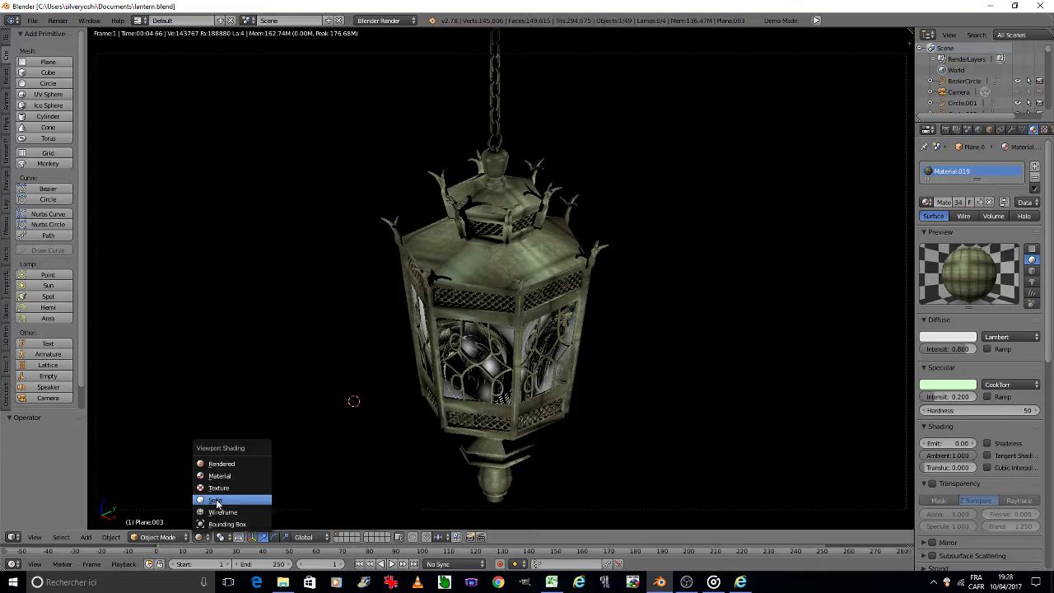
Switch the viewport to Wireframe shading.
left_click(216, 501)
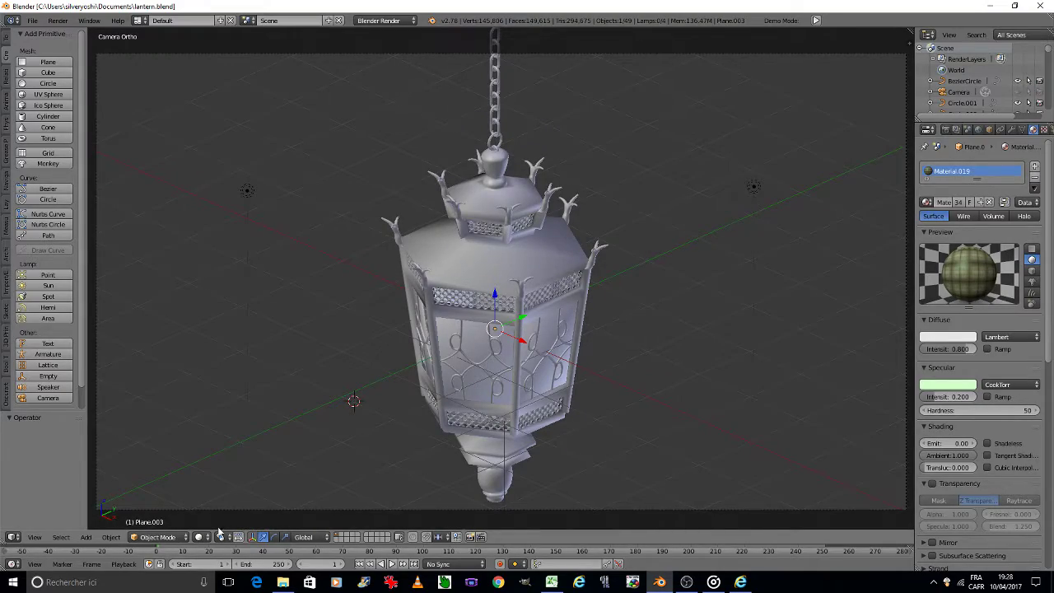
left_click(204, 537)
left_click(216, 512)
scroll(470, 372, "up", 6)
scroll(527, 367, "up", 4)
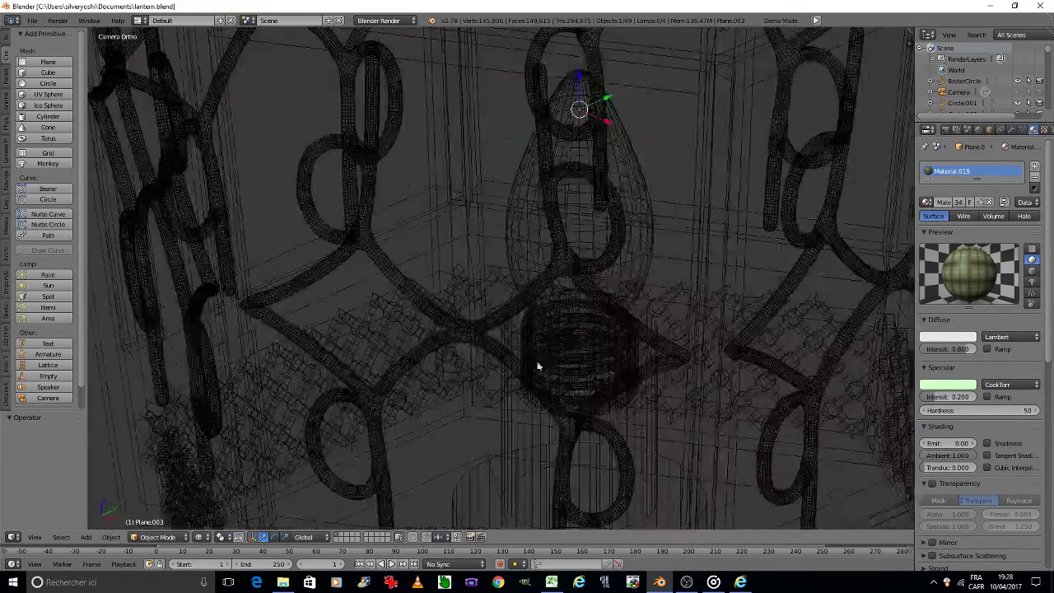
Move the bulb glass, spiral and cylinder base along Y to -2.210, outside the lantern.
right_click(632, 261)
right_click(599, 348, "shift")
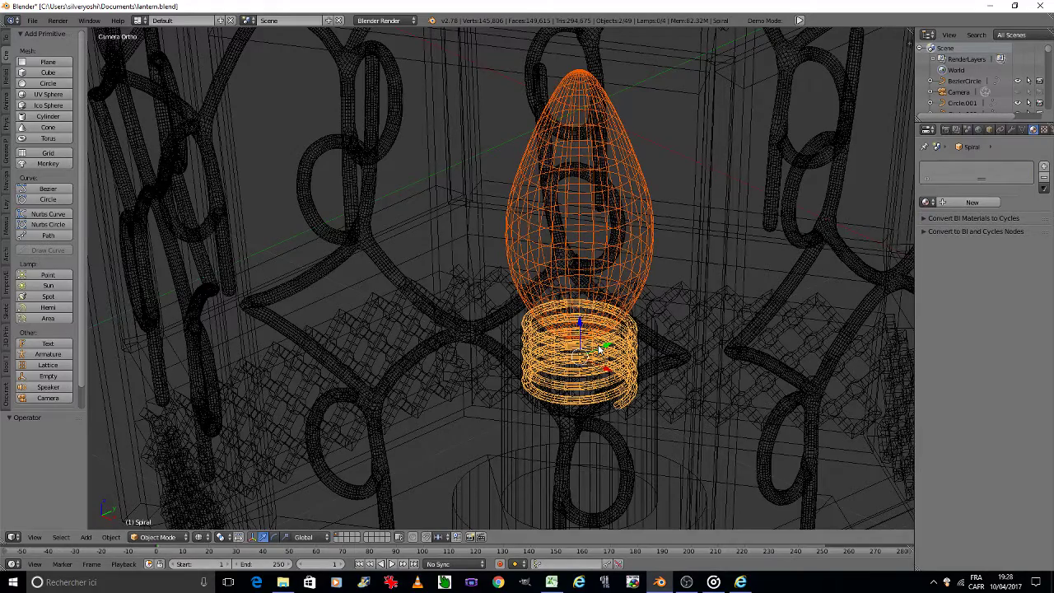
right_click(599, 355, "shift")
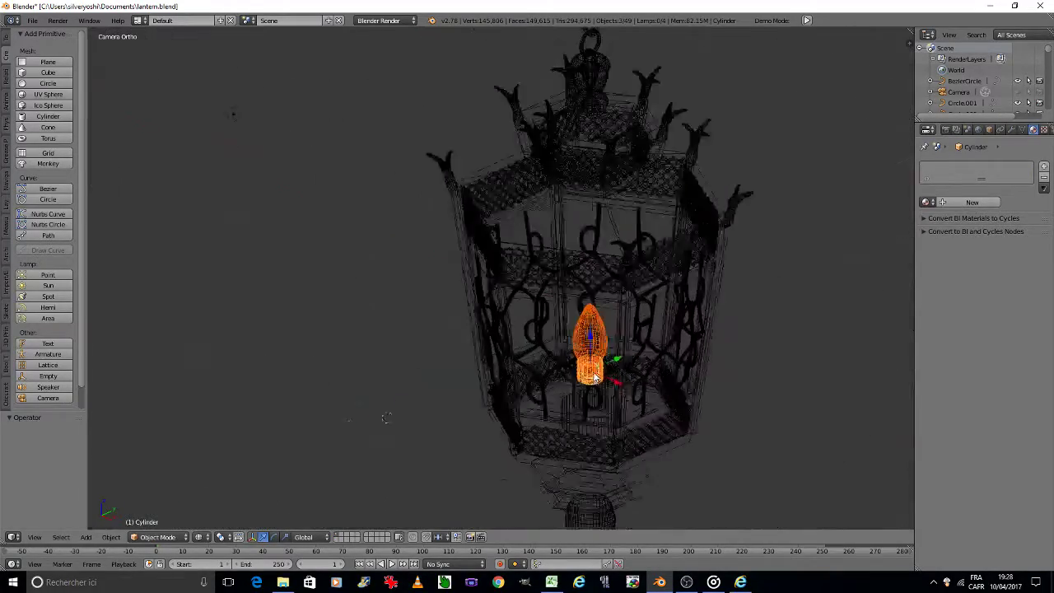
scroll(600, 354, "down", 8)
key("g")
key("y")
left_click(455, 433)
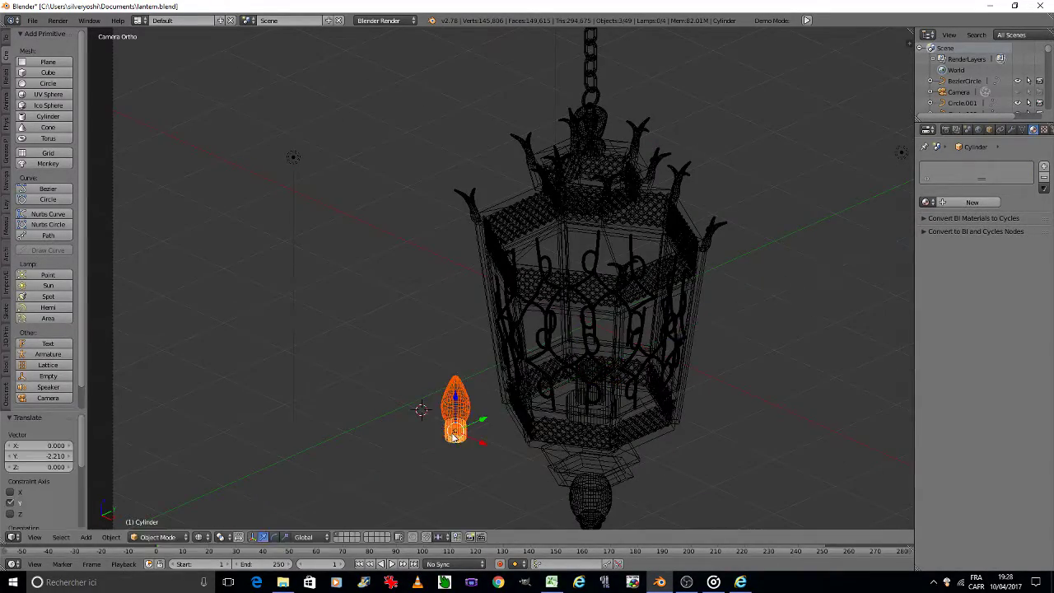
middle_click_drag(317, 450, 274, 451, "shift")
scroll(352, 395, "down", 1)
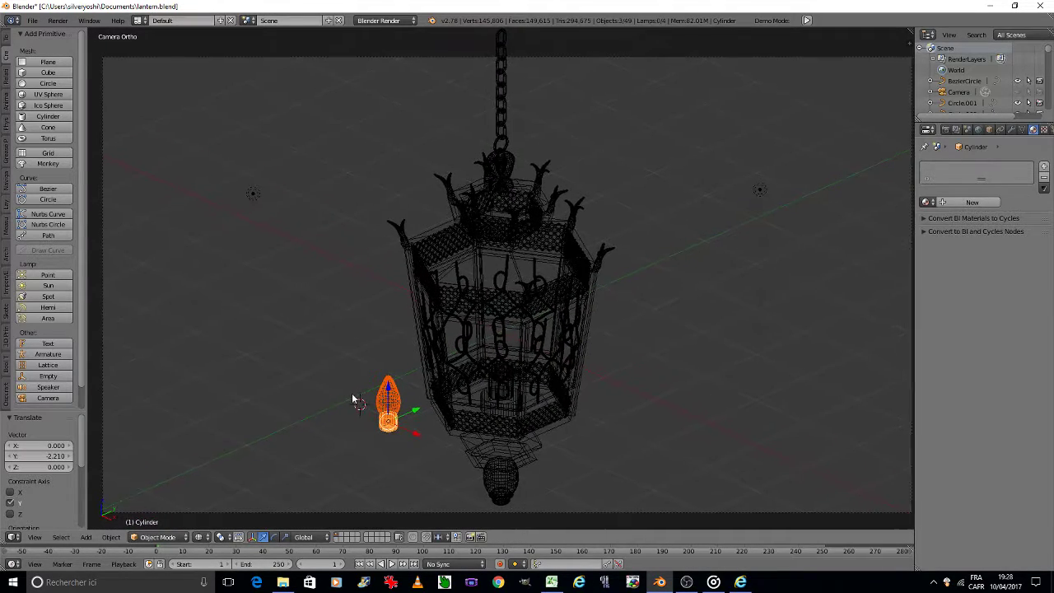
Save over the file and preview the scene in Rendered shading.
key("ctrl+s")
left_click(347, 400)
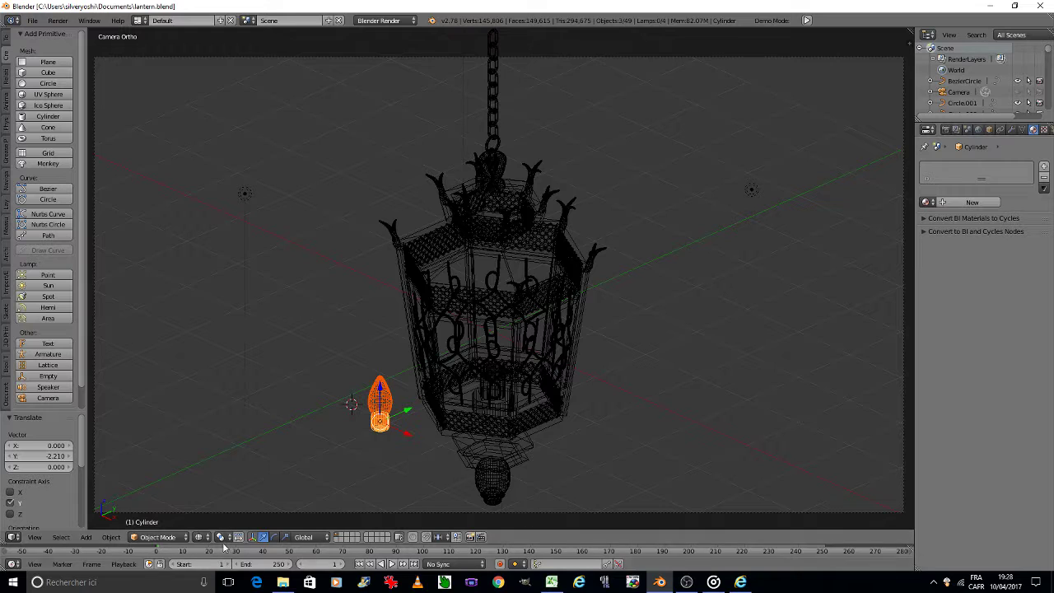
left_click(201, 537)
left_click(222, 464)
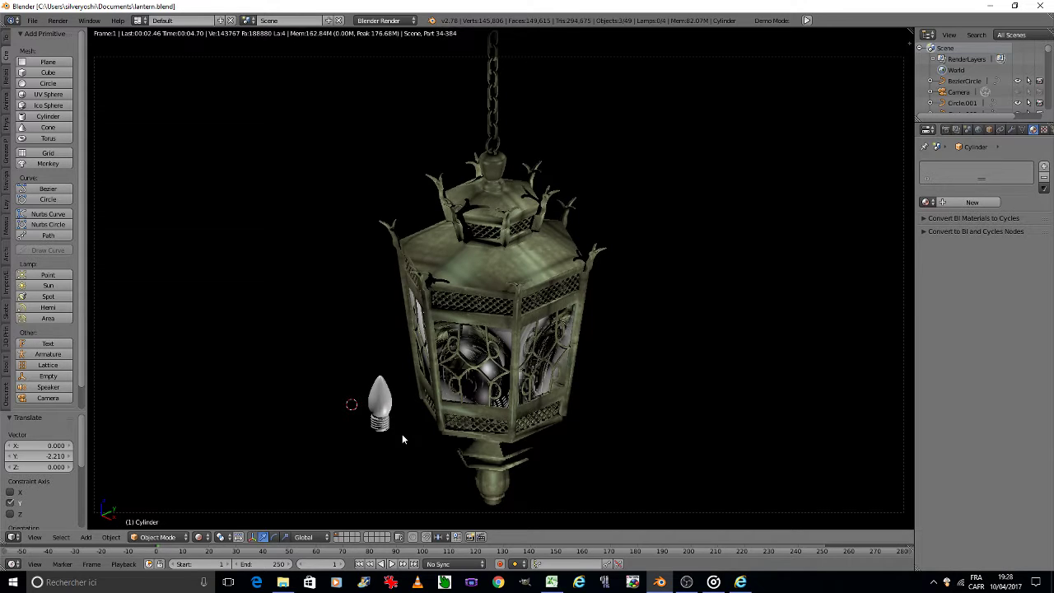
right_click(501, 334)
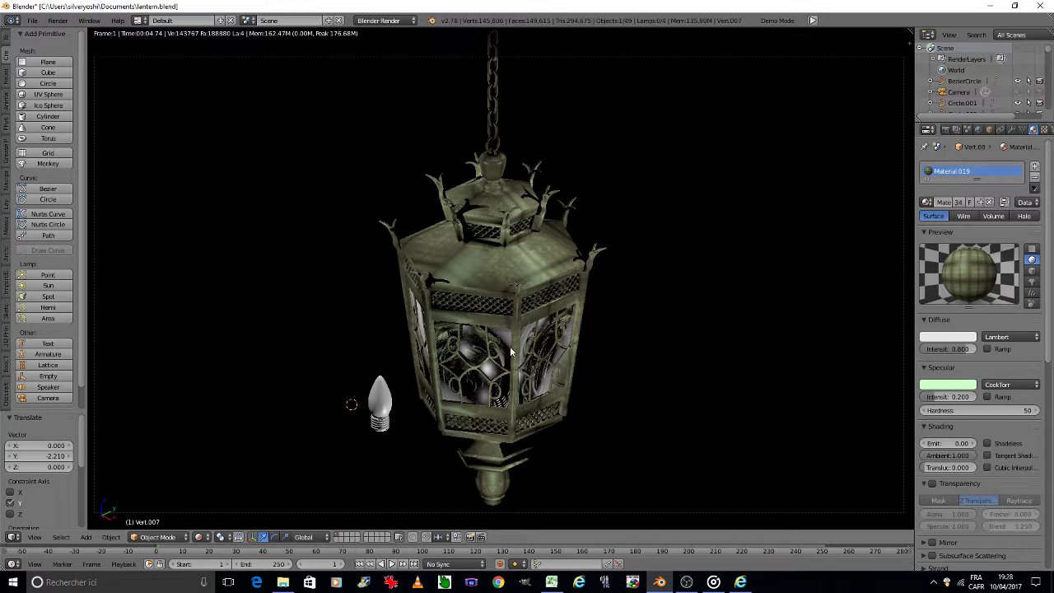
Return to Solid shading and select one of the lantern's glass panes.
left_click(201, 537)
left_click(223, 502)
right_click(485, 347)
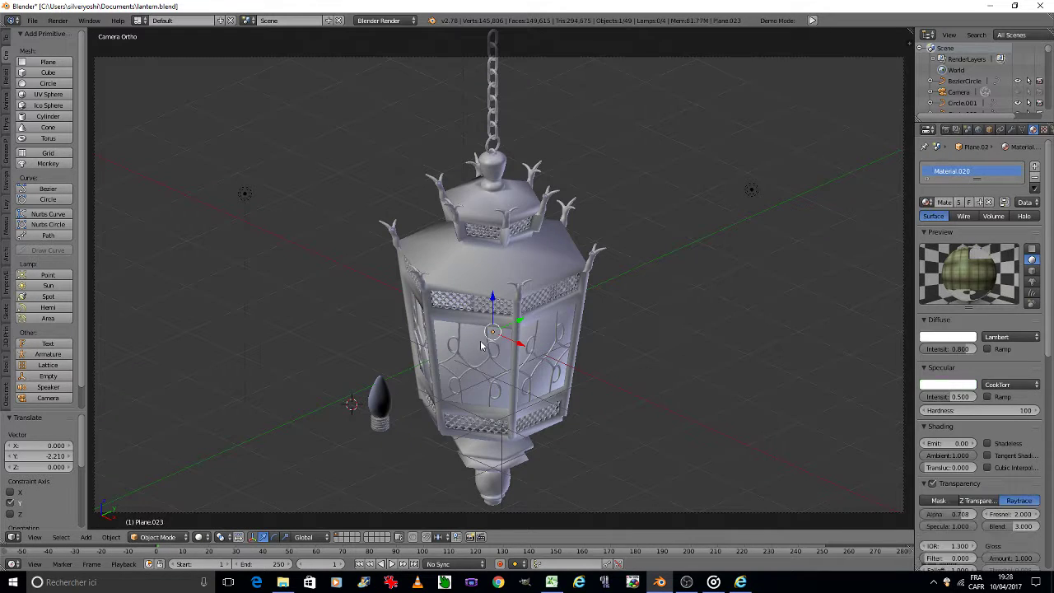
scroll(980, 412, "down", 1)
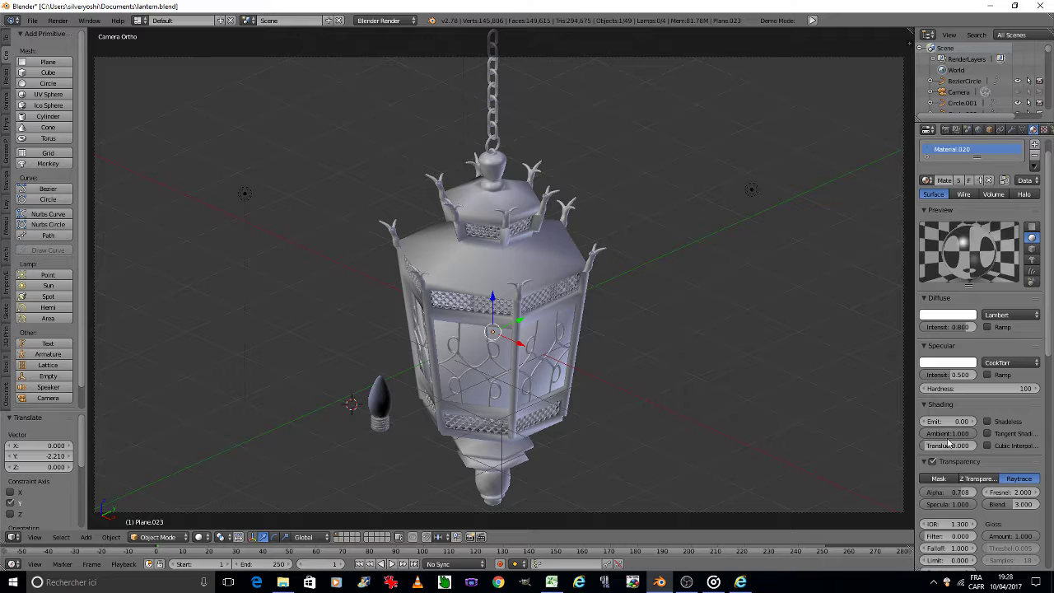
Set the glass material's translucency to 0.980 and diffuse intensity to 1.000.
left_click(929, 445)
key("Return")
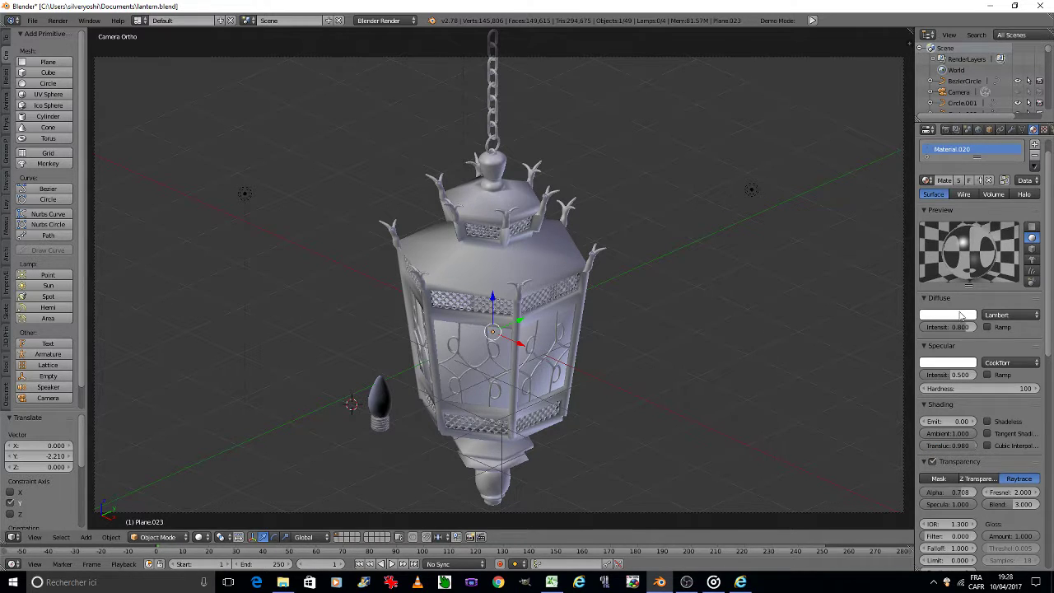
left_click_drag(958, 328, 981, 332)
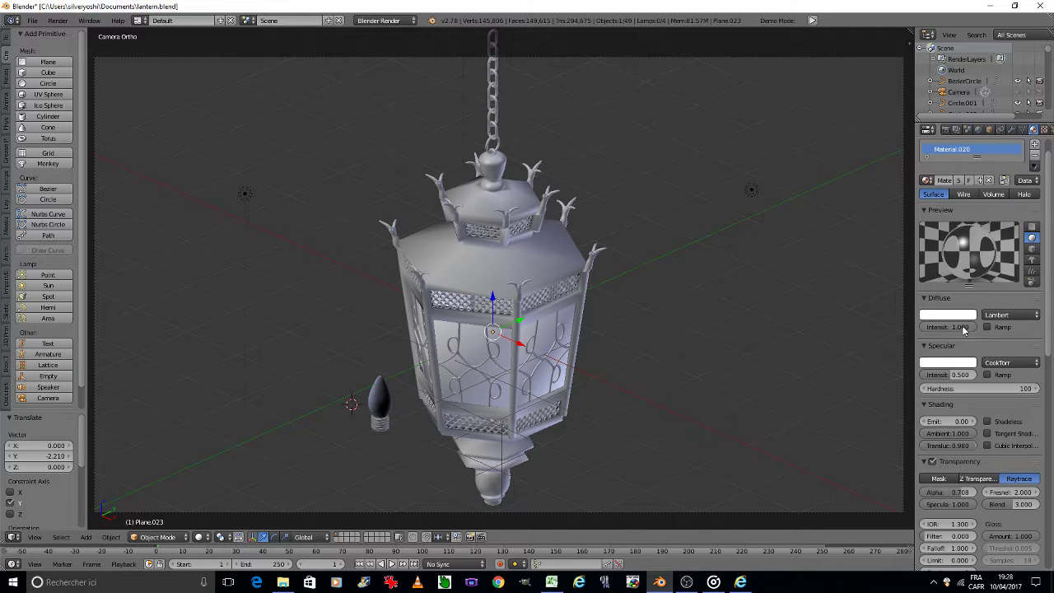
scroll(953, 370, "down", 2)
scroll(953, 370, "down", 2)
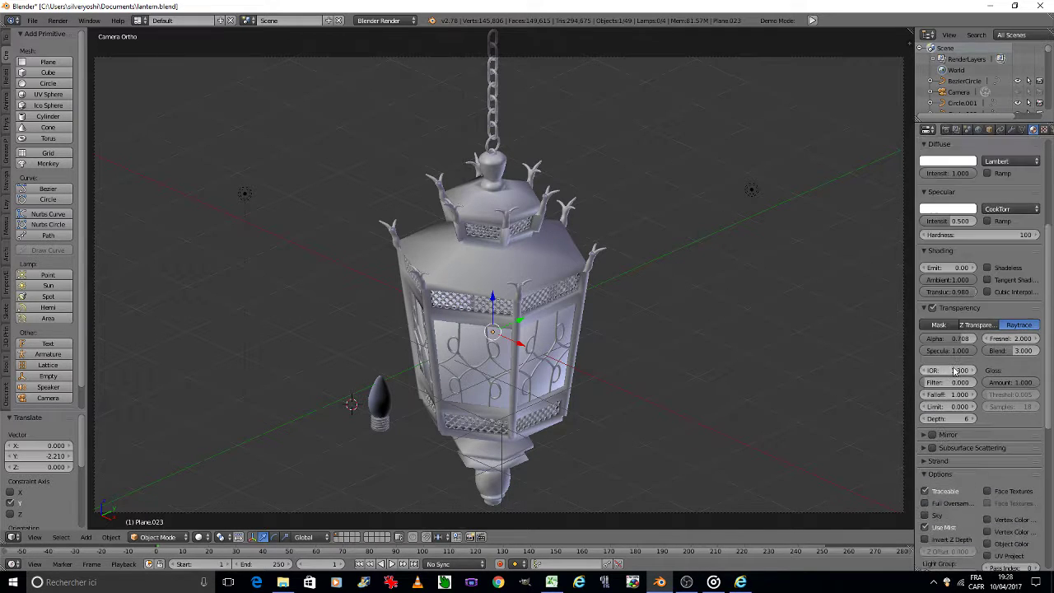
scroll(953, 370, "down", 2)
scroll(953, 369, "down", 2)
scroll(954, 371, "up", 1)
scroll(953, 371, "up", 1)
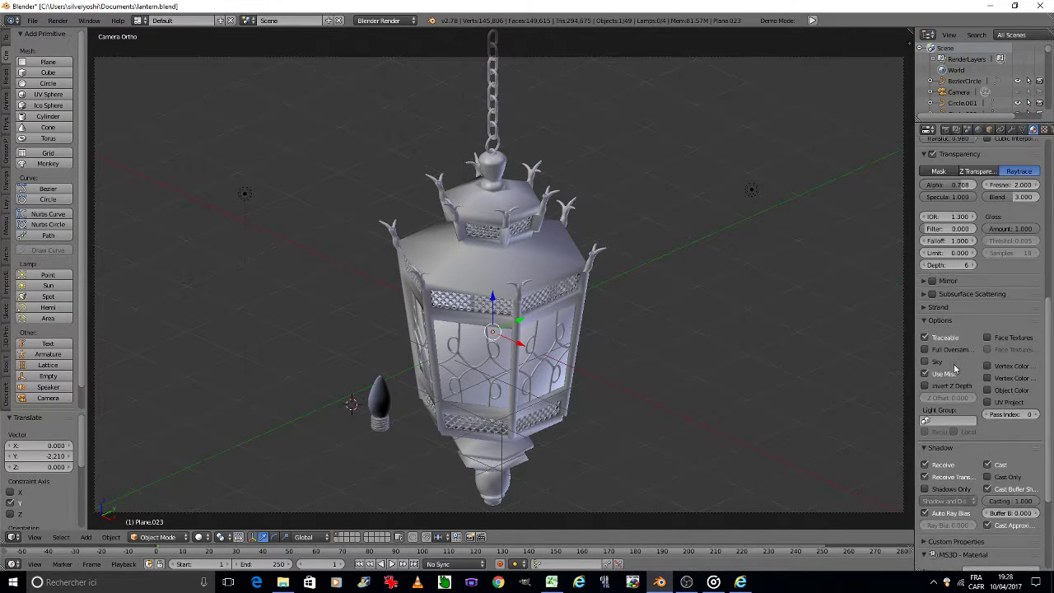
scroll(954, 370, "up", 2)
scroll(954, 371, "up", 1)
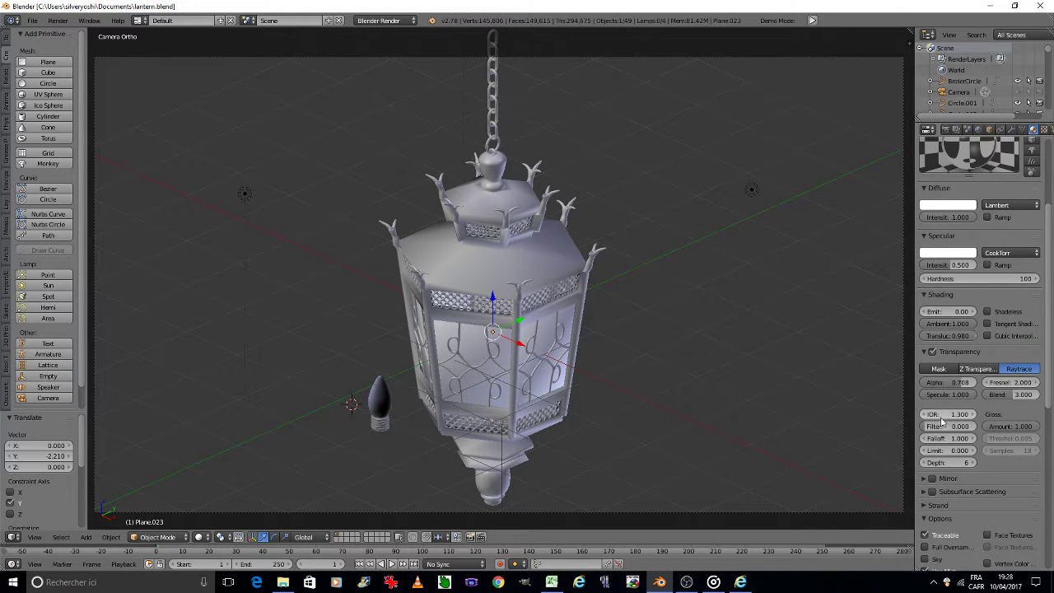
scroll(974, 375, "up", 2)
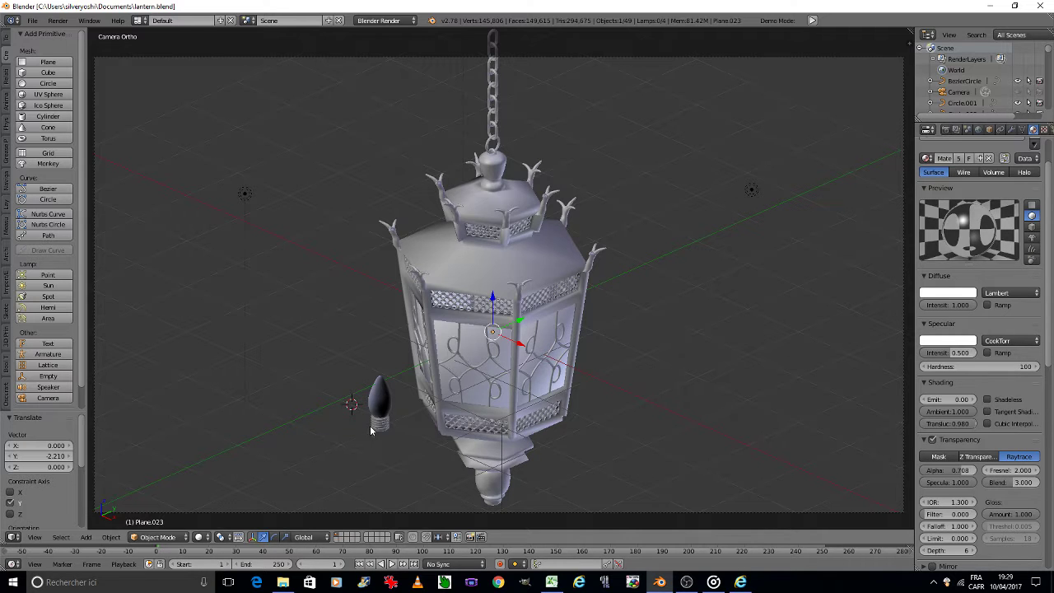
scroll(365, 437, "up", 5)
scroll(380, 428, "up", 5)
Select the threaded bulb base and assign it an existing material.
right_click(369, 452)
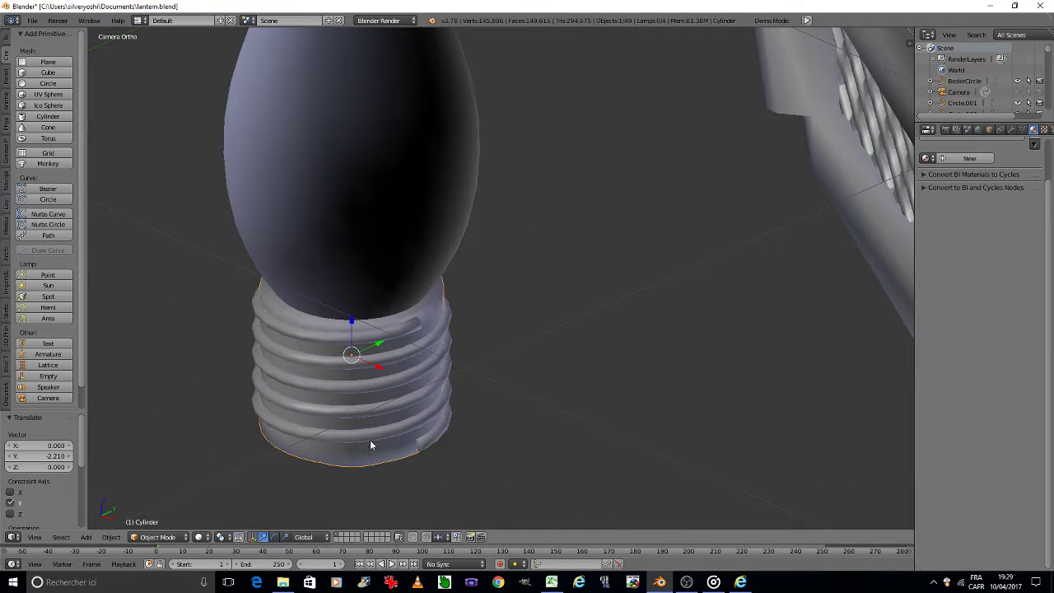
left_click(928, 159)
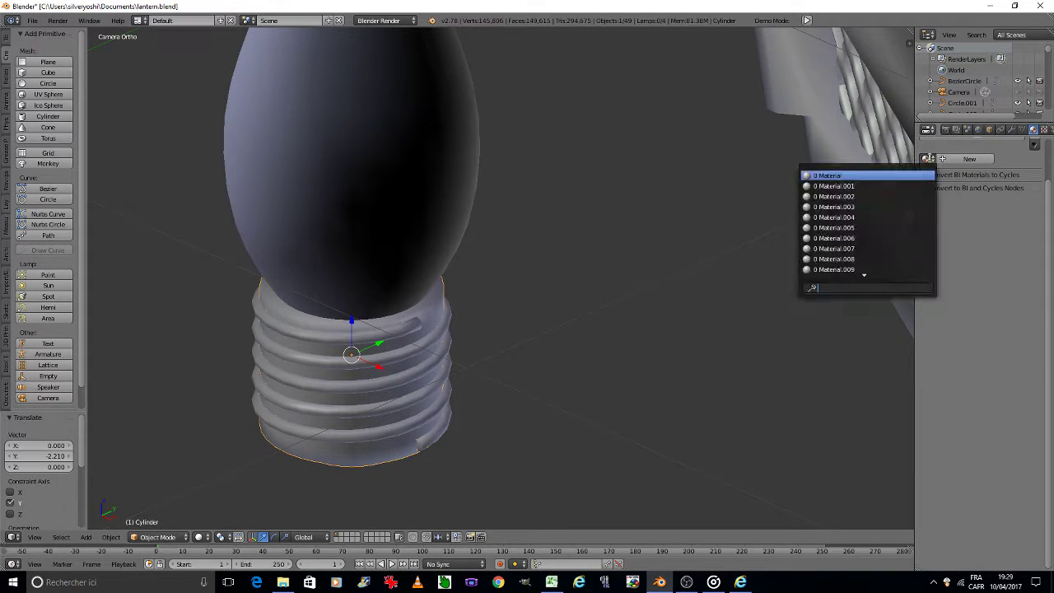
left_click(881, 186)
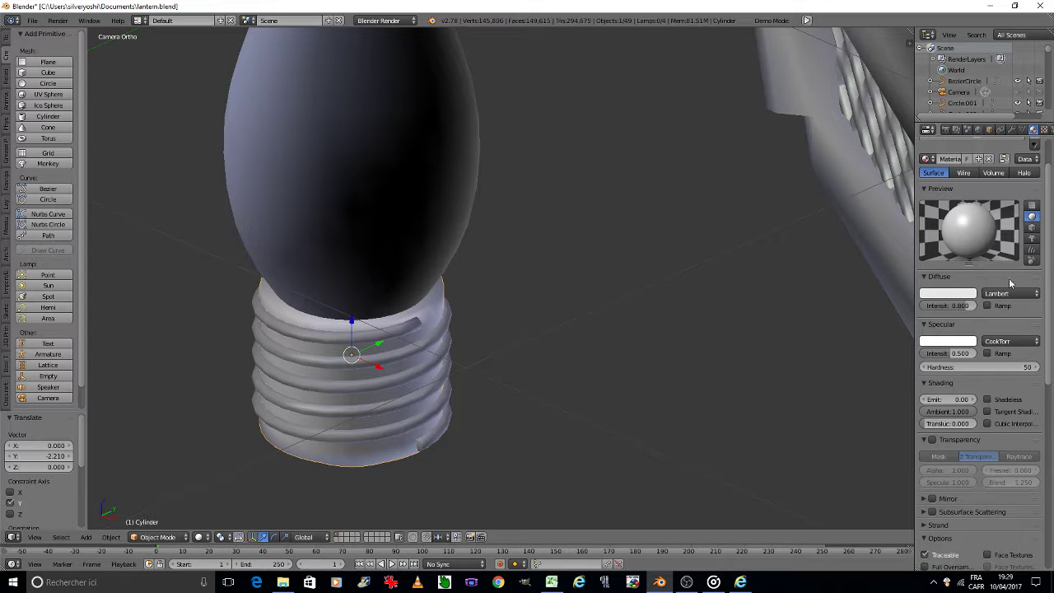
Create a new image texture for the base using metal texture.jpg.
left_click(1044, 129)
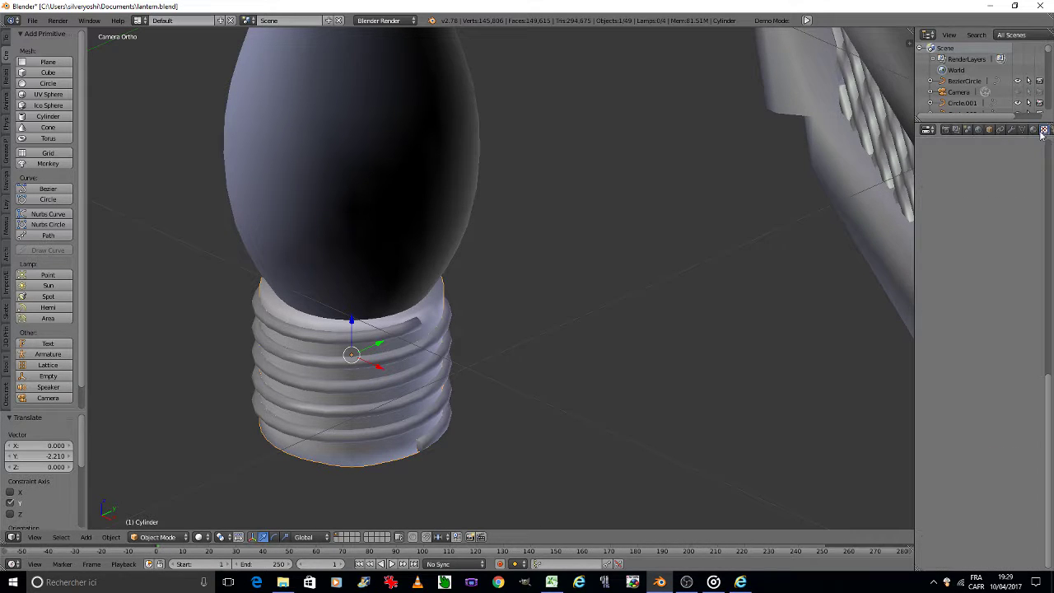
left_click(992, 251)
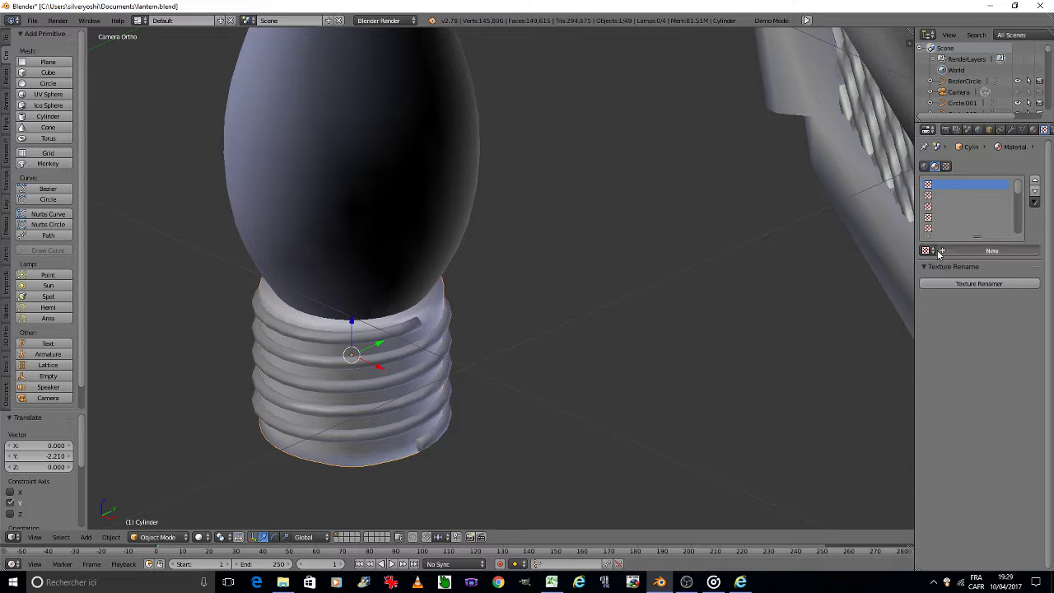
left_click(997, 508)
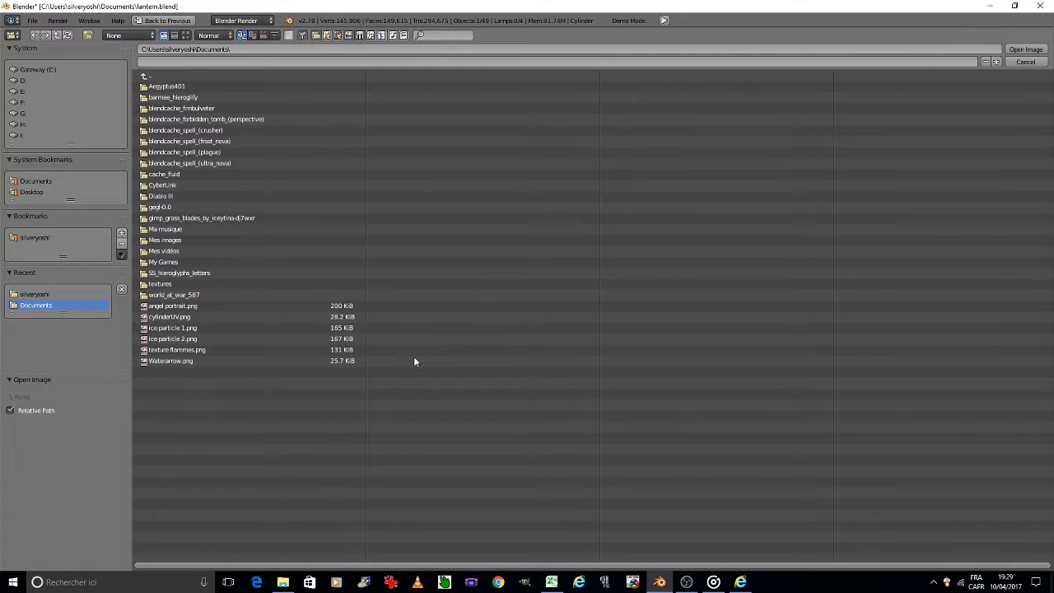
left_click(35, 294)
left_click(186, 34)
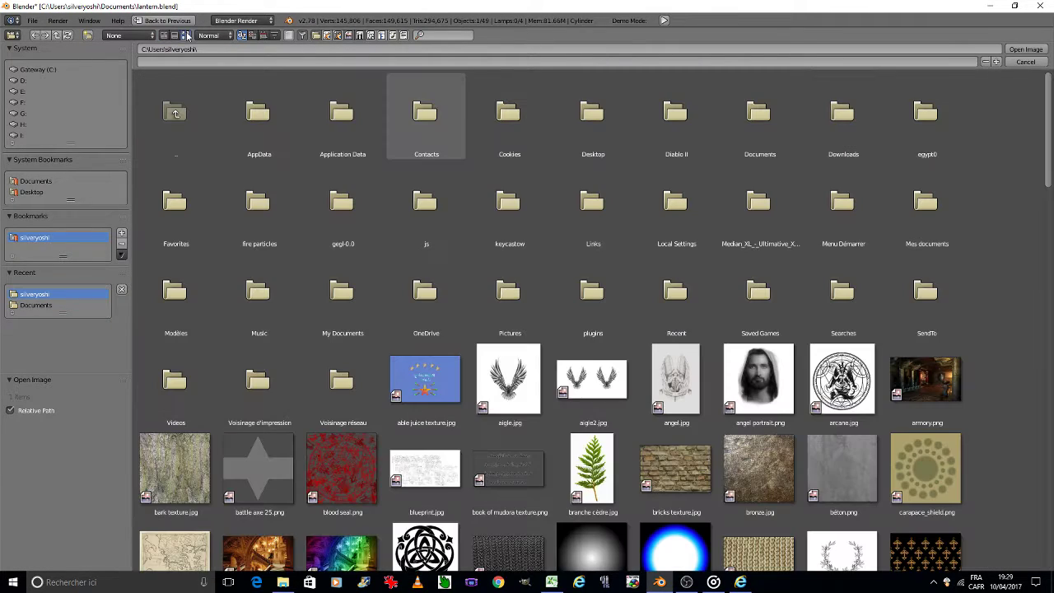
scroll(551, 293, "down", 5)
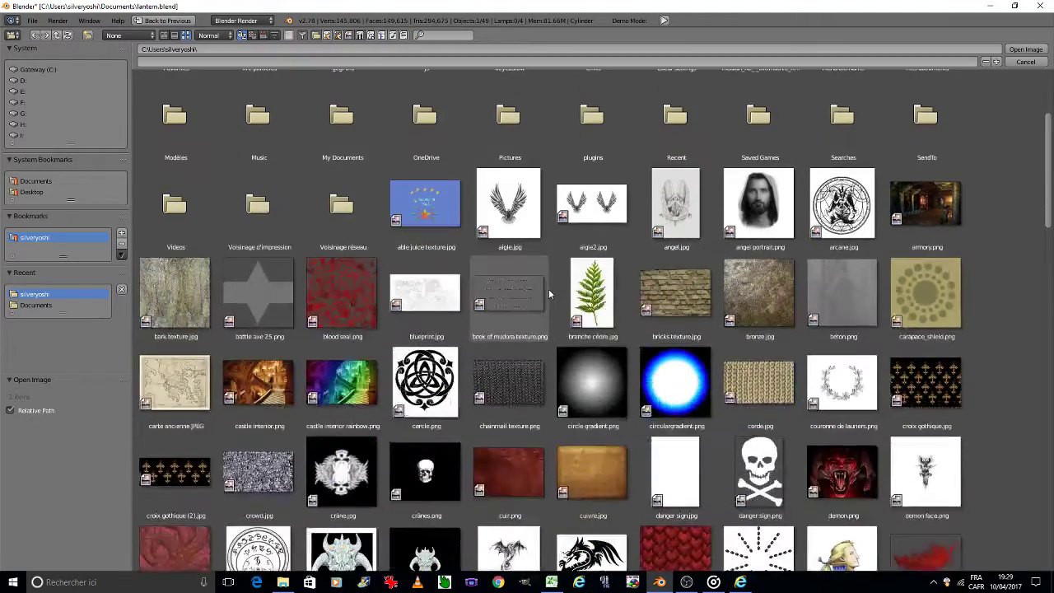
scroll(549, 289, "down", 2)
scroll(549, 289, "down", 4)
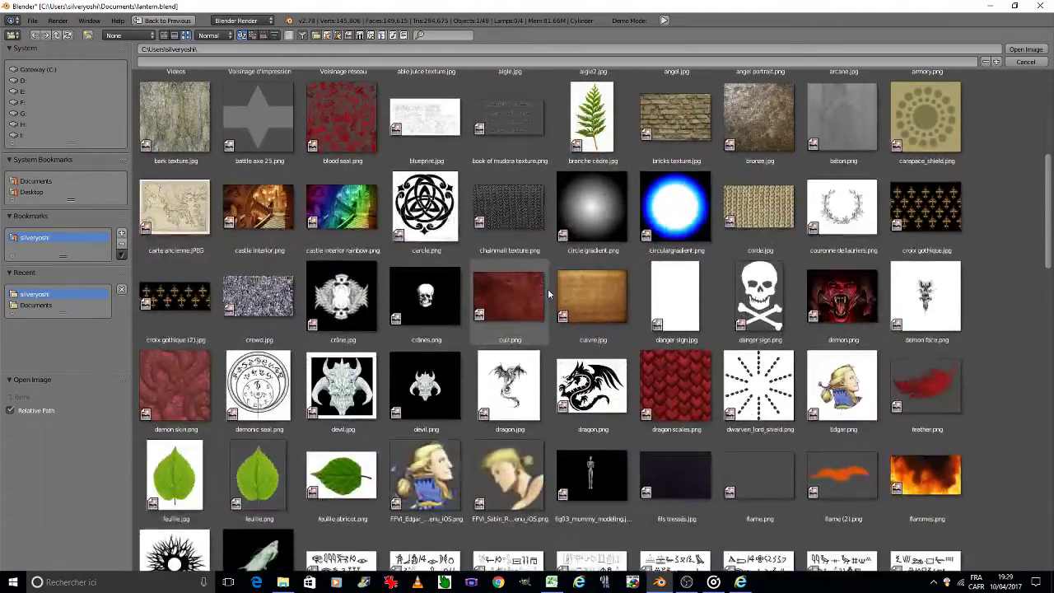
scroll(548, 288, "down", 4)
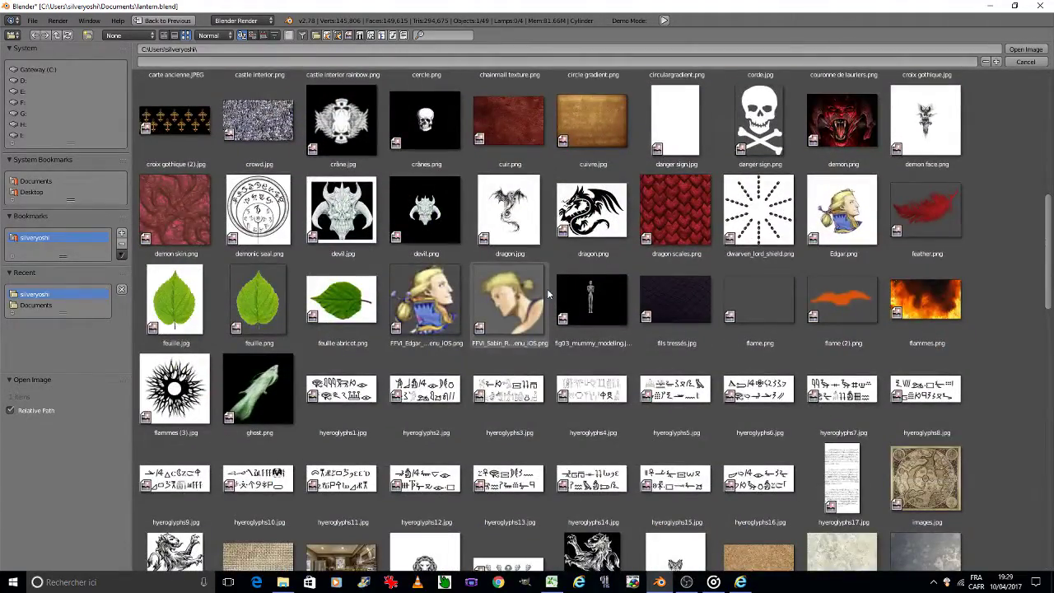
scroll(547, 288, "down", 5)
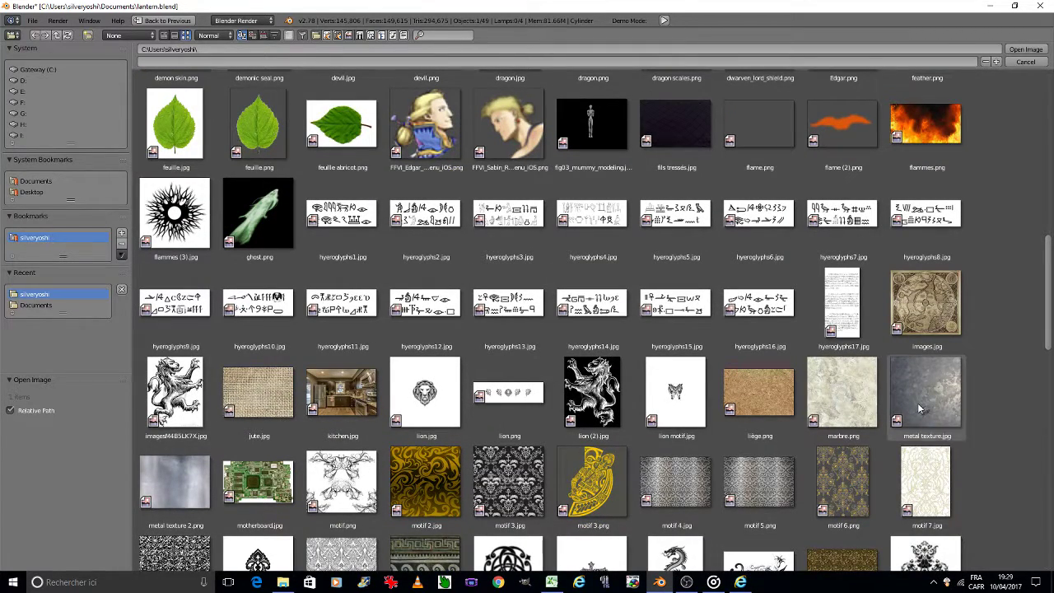
double_click(920, 407)
scroll(976, 404, "down", 5)
scroll(976, 403, "down", 5)
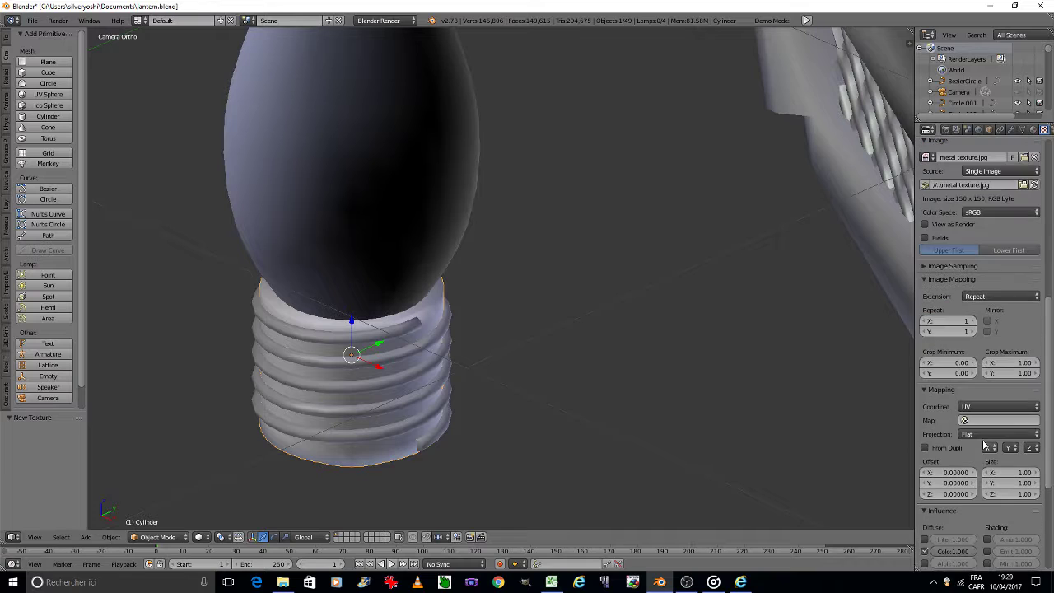
Map the texture in Global coordinates with 2×2 repeat, mirrored in X and Y.
left_click(980, 407)
left_click(974, 395)
scroll(972, 399, "down", 4)
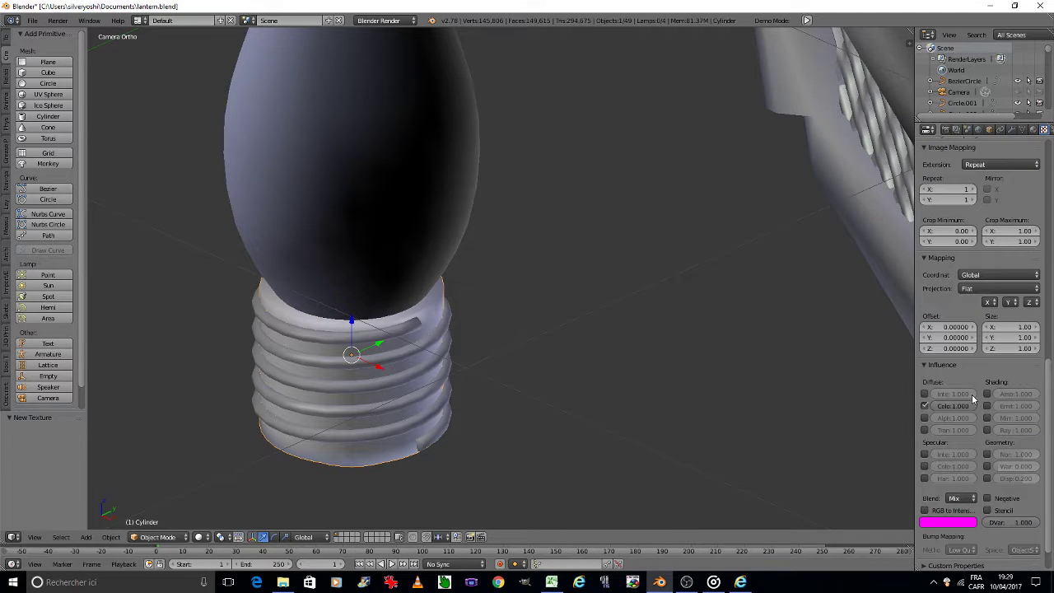
scroll(966, 400, "up", 5)
left_click(972, 321)
left_click(973, 332)
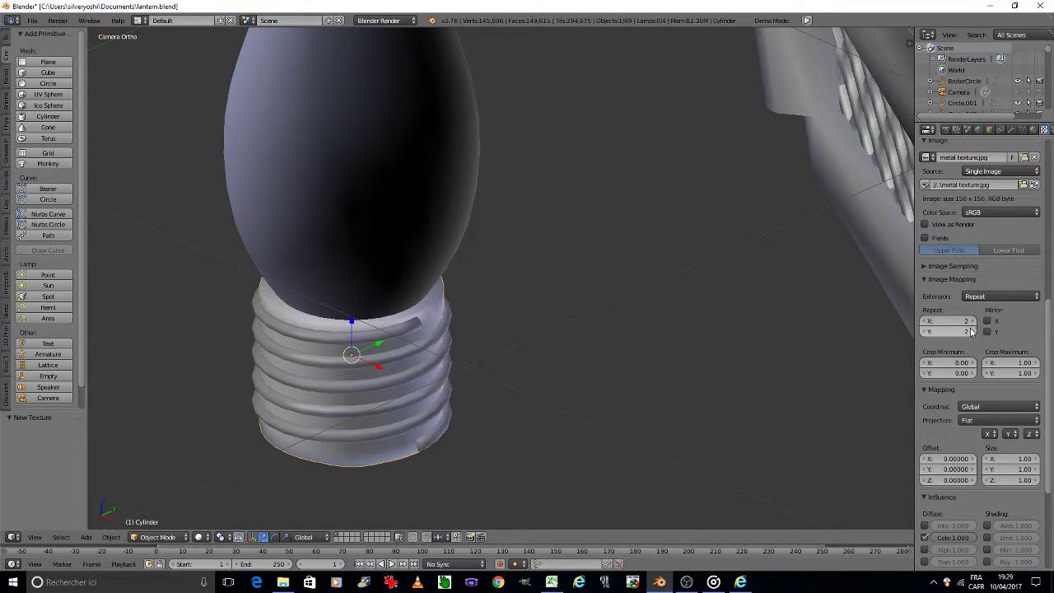
left_click(987, 320)
left_click(988, 332)
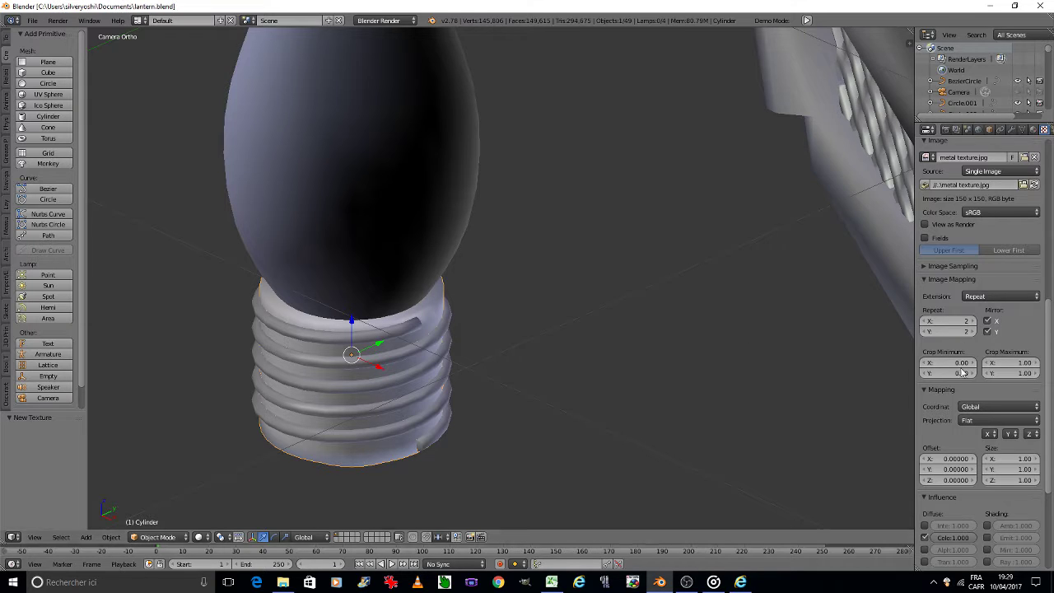
scroll(988, 375, "down", 5)
scroll(988, 375, "up", 4)
scroll(987, 376, "up", 4)
scroll(987, 375, "up", 3)
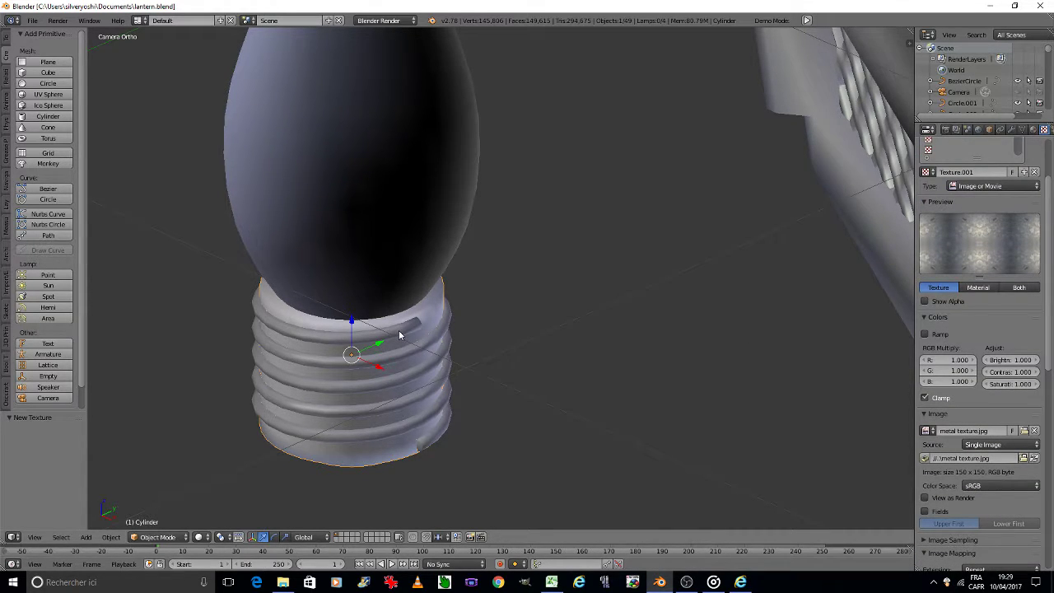
left_click(1034, 129)
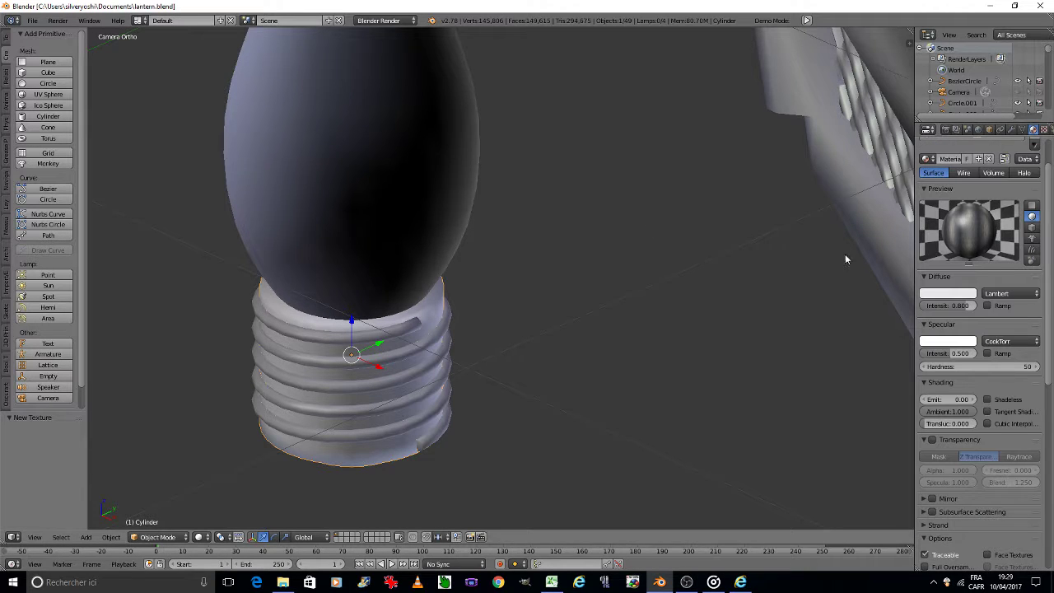
Assign Material.001 to the spiral thread.
right_click(378, 340)
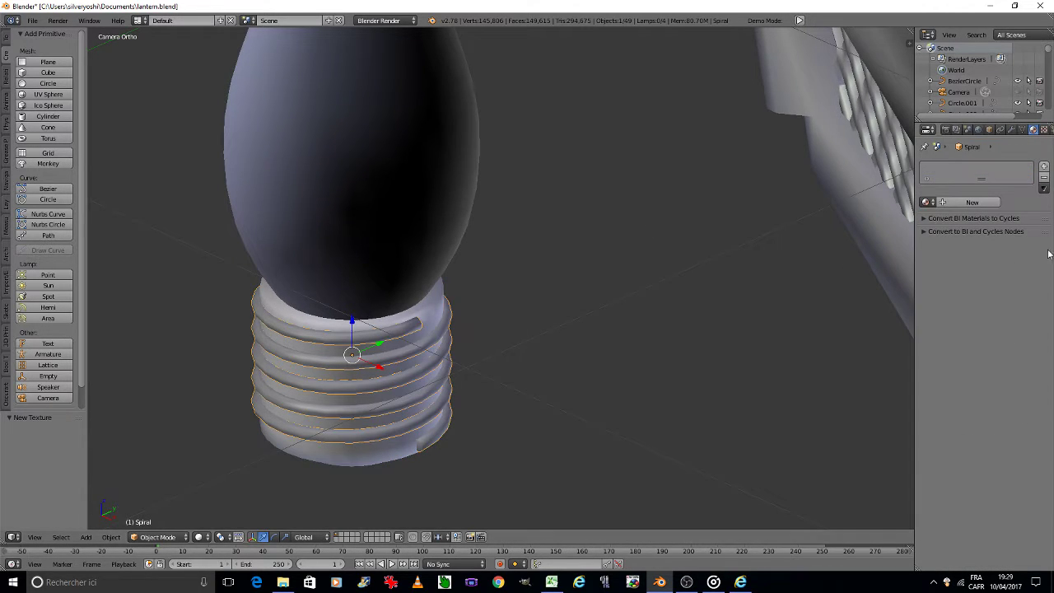
left_click(930, 201)
left_click(891, 230)
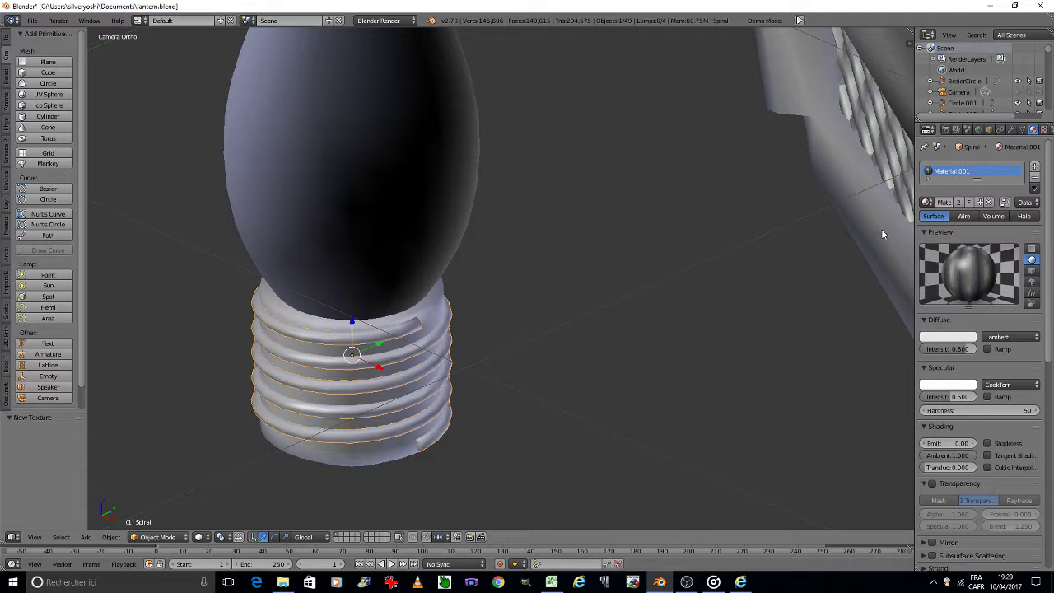
Give the bulb glass the transparent glass Material.020.
right_click(476, 125)
left_click(928, 202)
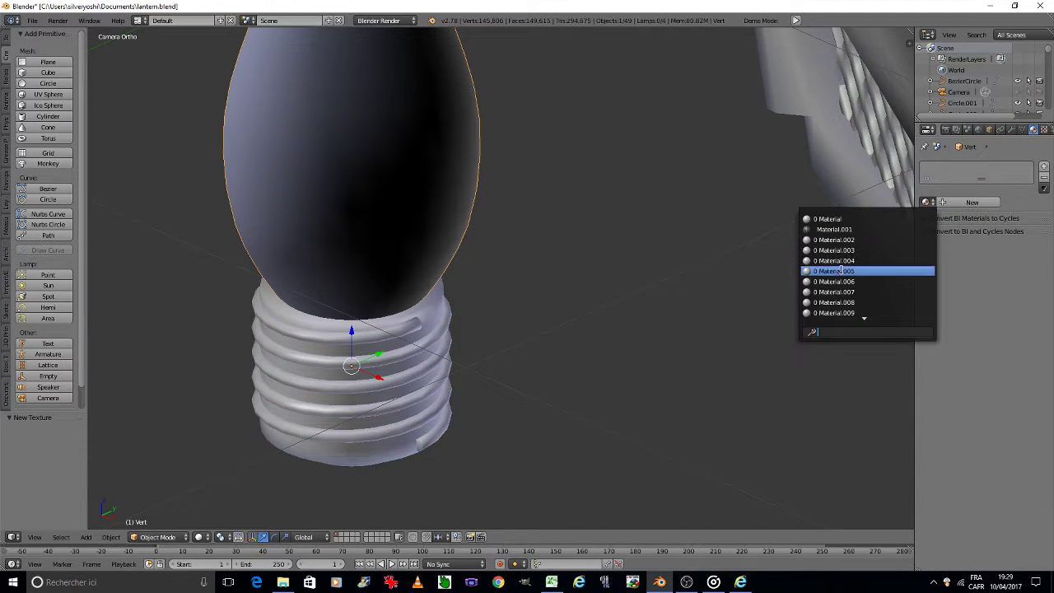
scroll(841, 271, "down", 4)
scroll(836, 276, "down", 6)
scroll(833, 265, "down", 4)
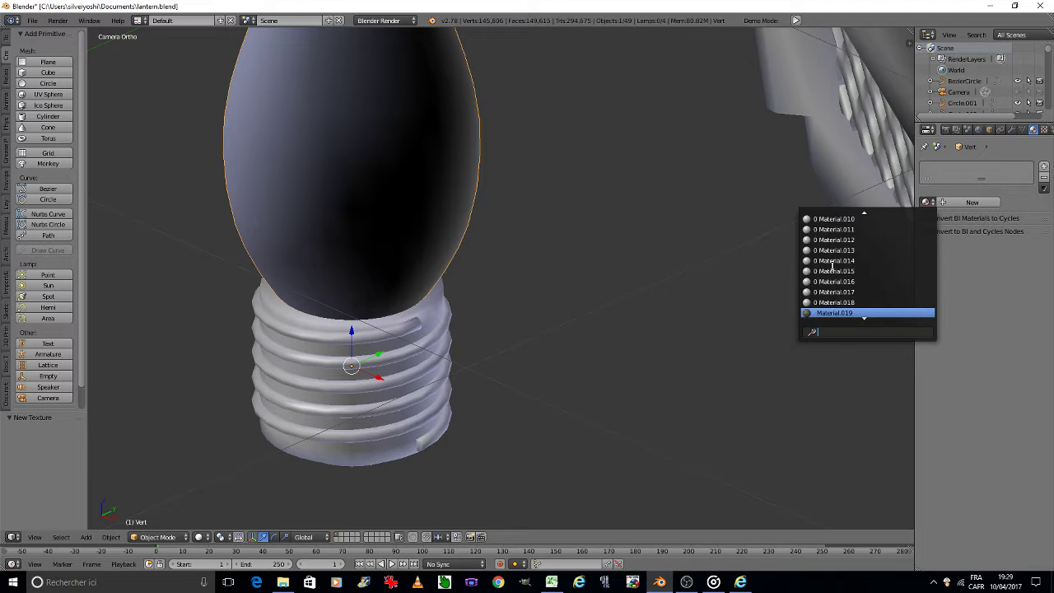
left_click(821, 314)
Save over lantern.blend.
key("ctrl+s")
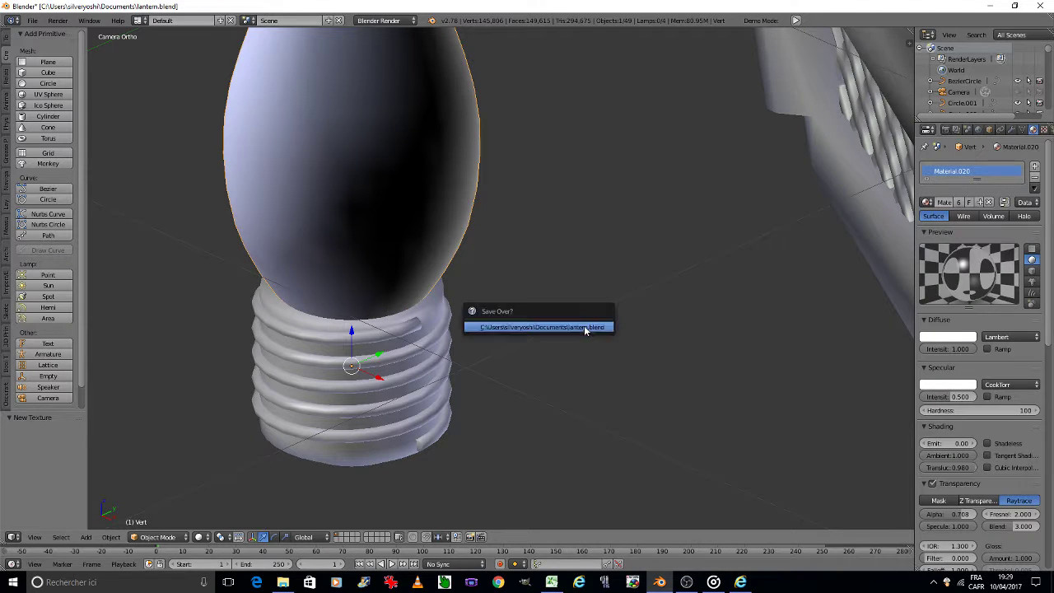
left_click(584, 328)
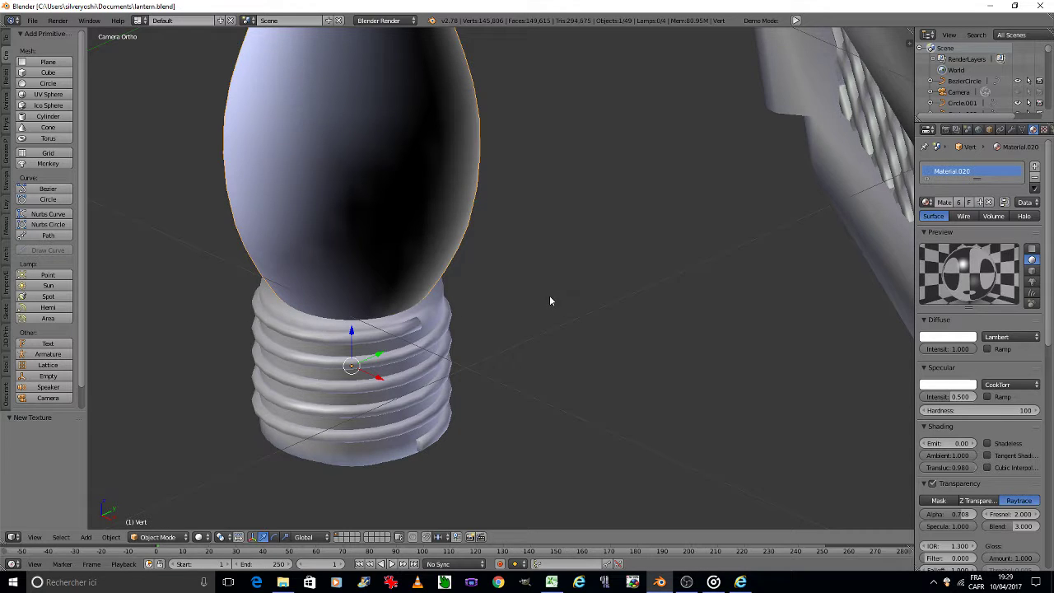
scroll(543, 298, "down", 6)
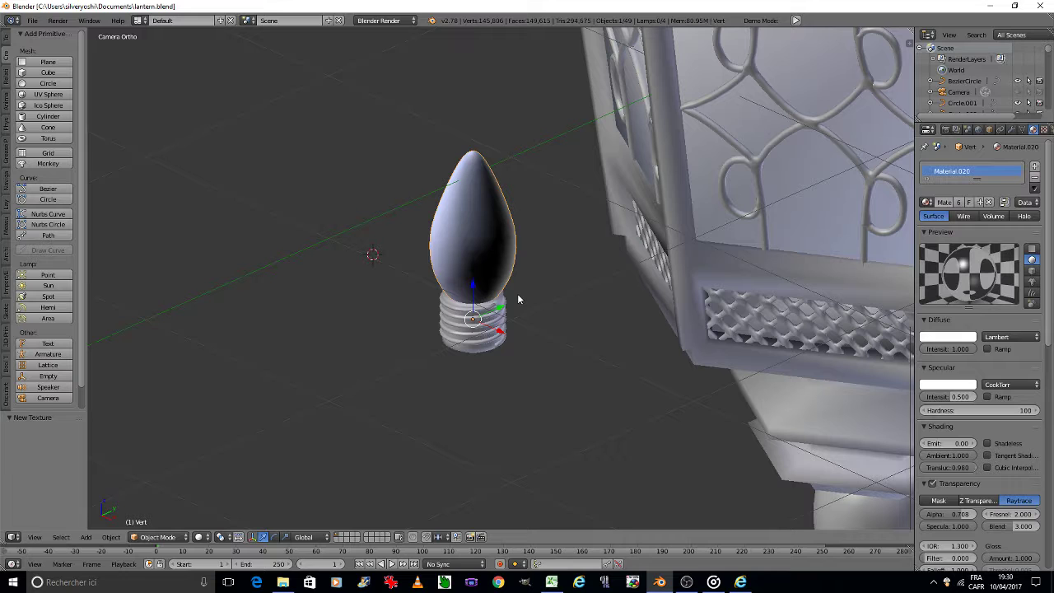
Zoom out and orbit to a higher angle framing the whole lantern beside the bulb.
middle_click_drag(512, 298, 506, 300)
scroll(506, 299, "down", 3)
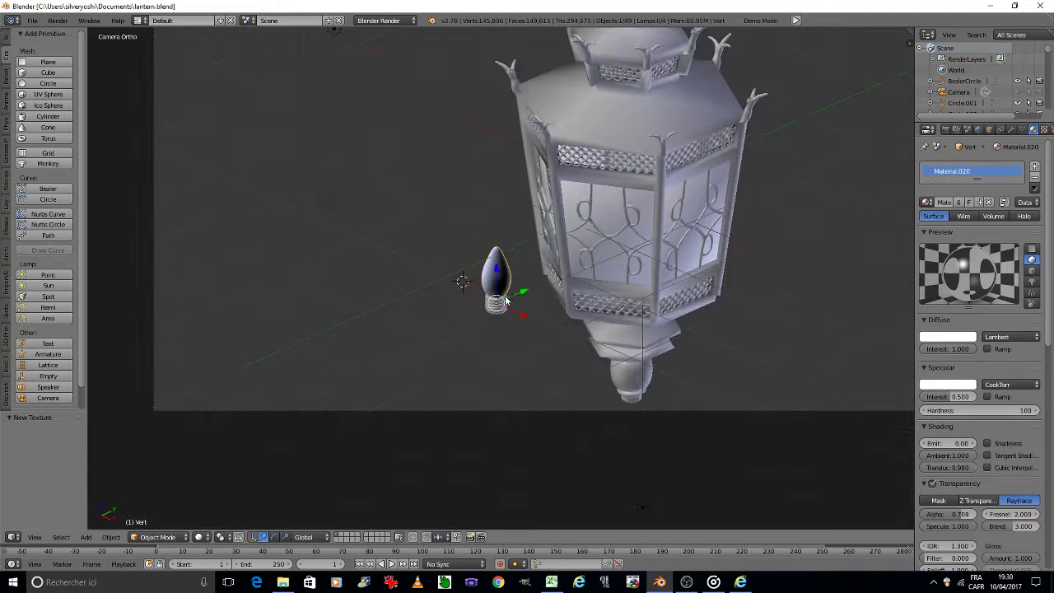
mouse_move(614, 245)
middle_mouse_down()
mouse_move(530, 325)
mouse_move(535, 282)
mouse_move(481, 322)
middle_mouse_up()
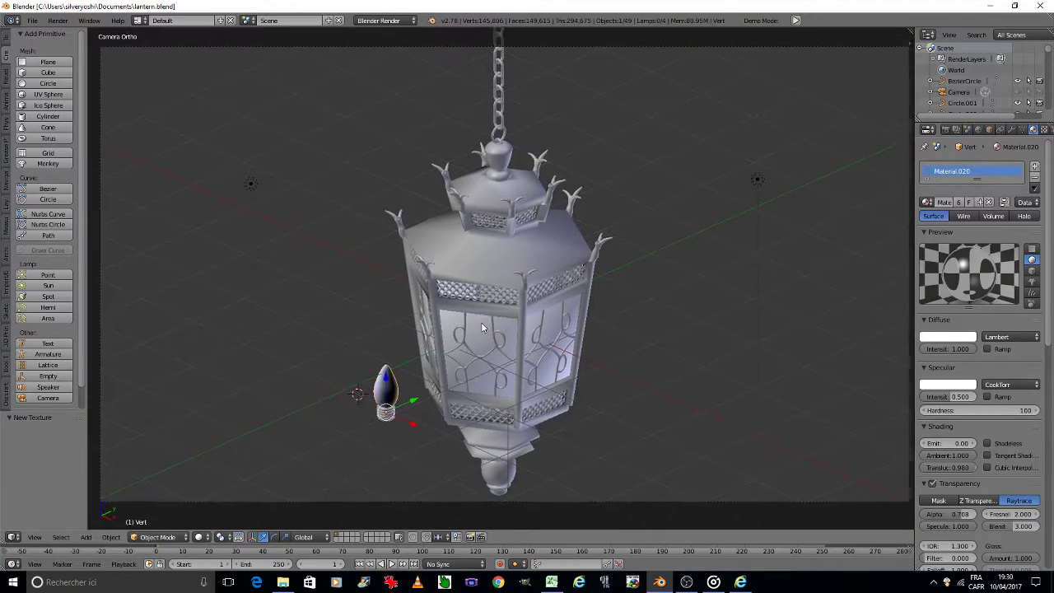
scroll(473, 330, "up", 1)
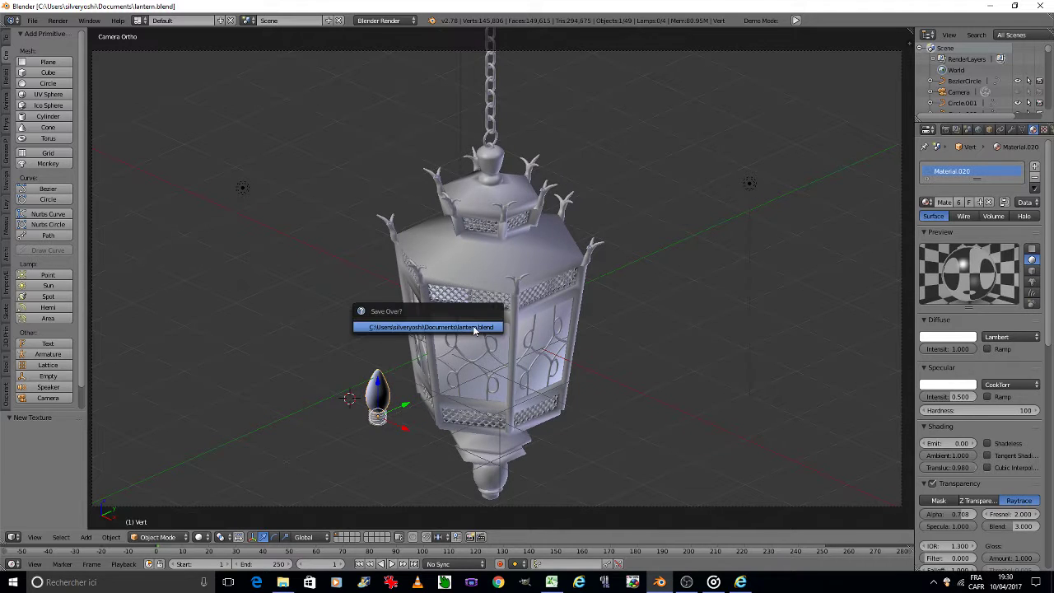
Preview the weathered green lantern in Rendered shading, then switch back to Solid.
left_click(199, 537)
left_click(216, 467)
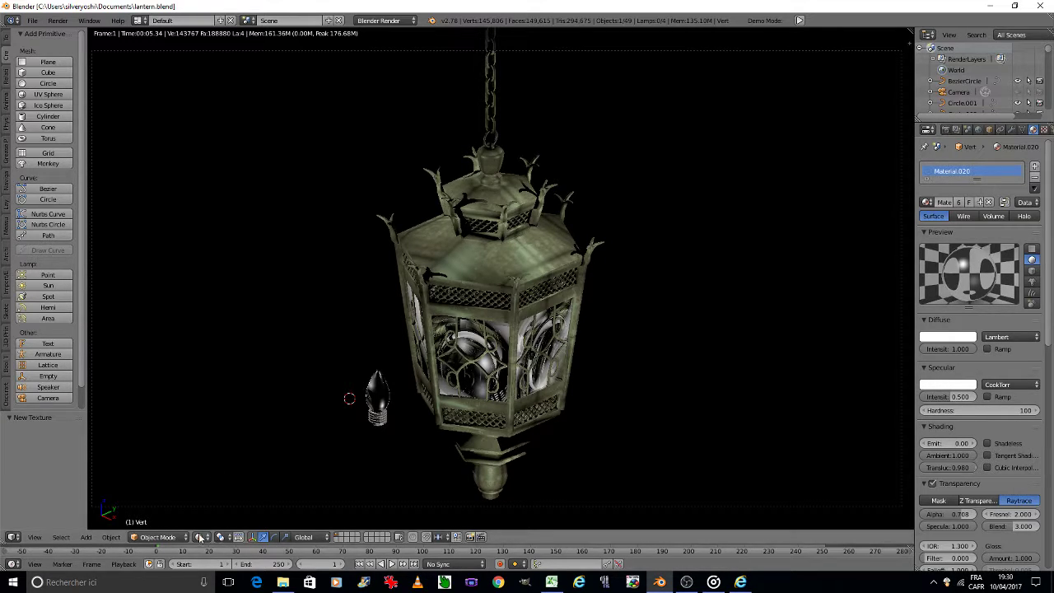
left_click(199, 537)
left_click(212, 500)
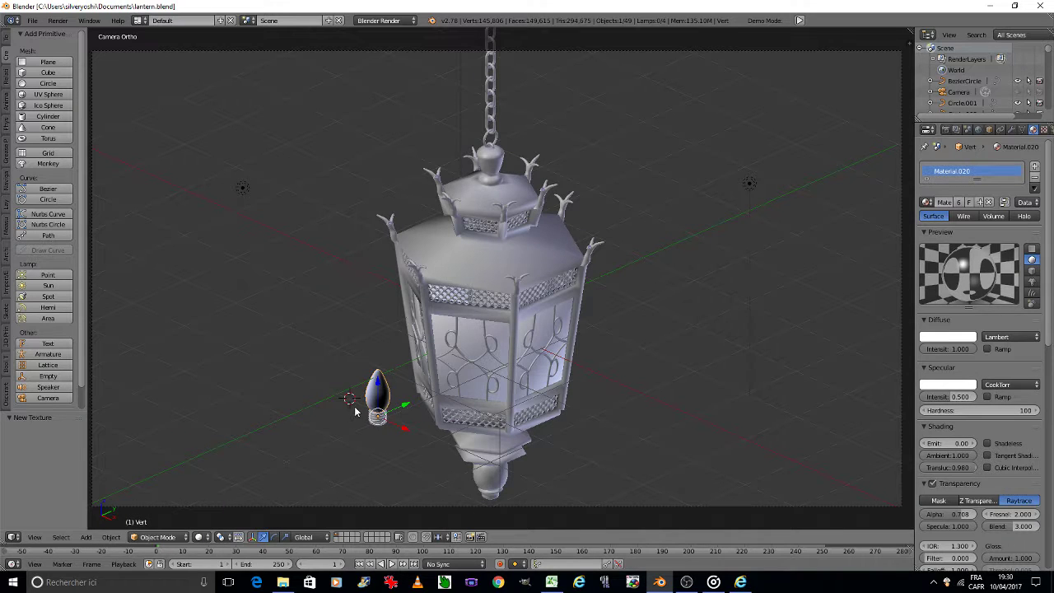
Switch to Right Ortho view (Numpad 3) and zoom in on the bulb.
middle_click_drag(359, 400, 359, 401)
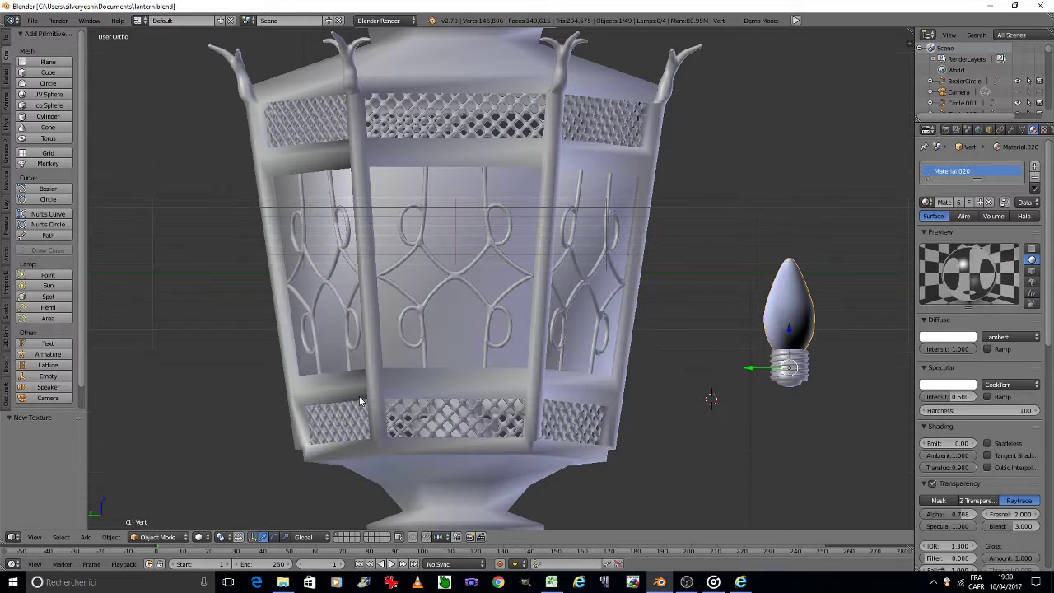
scroll(572, 389, "down", 6)
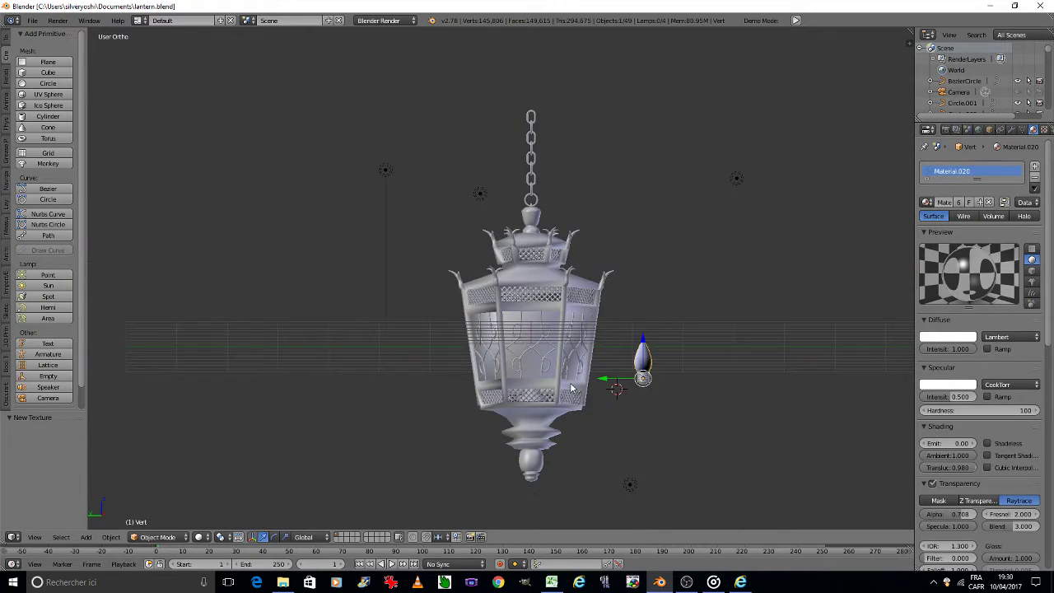
key("KP_3")
scroll(365, 384, "up", 4)
scroll(365, 384, "up", 5)
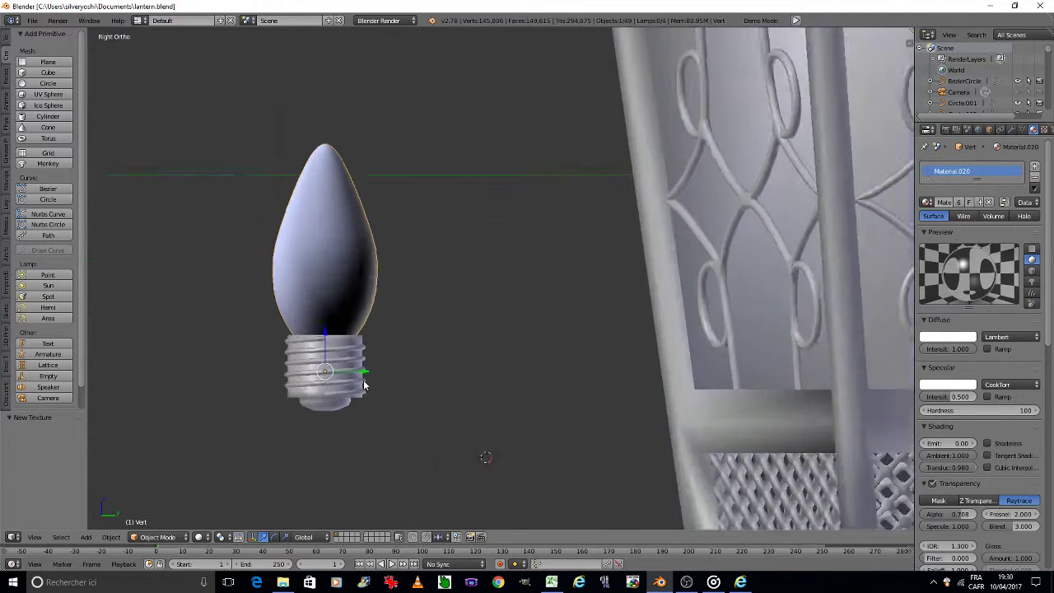
scroll(365, 384, "up", 1)
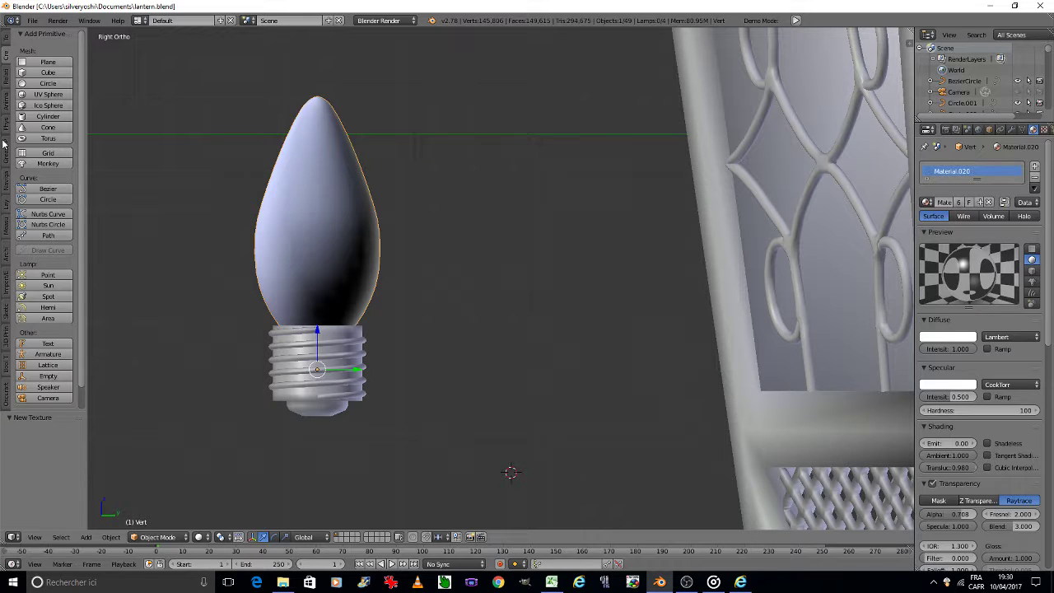
Add a NurbsPath from the Curve section of the Create tools.
left_click(7, 76)
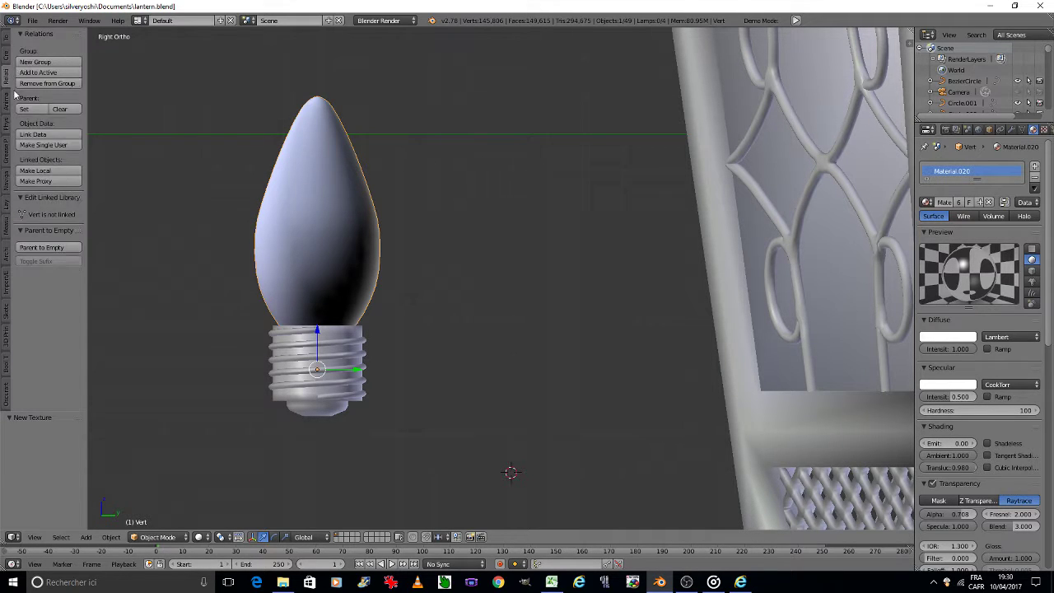
left_click(6, 39)
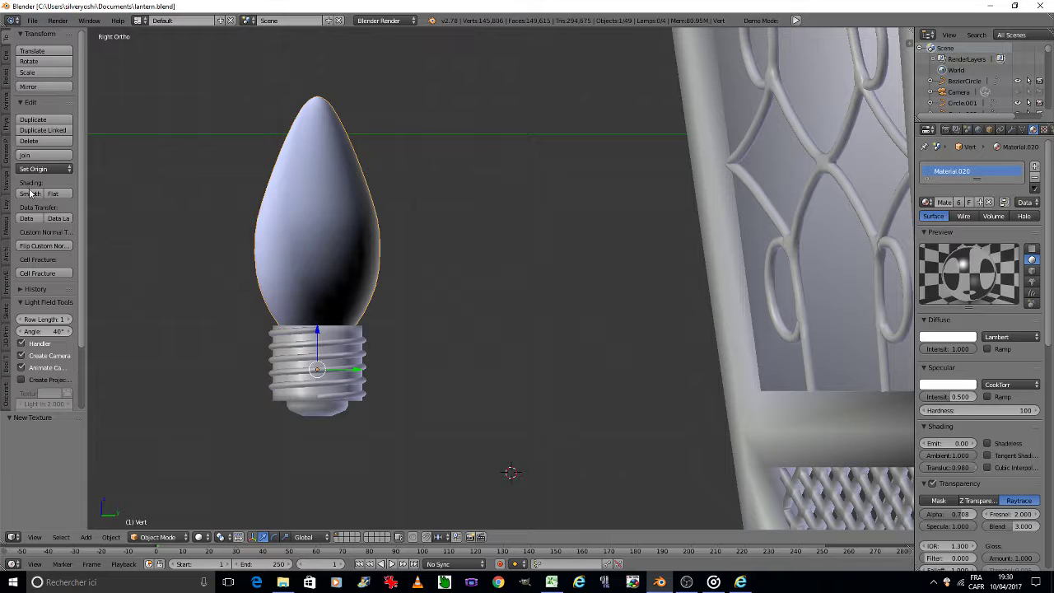
scroll(35, 205, "down", 1, "ctrl")
scroll(37, 205, "down", 1, "ctrl")
scroll(37, 205, "up", 1, "ctrl")
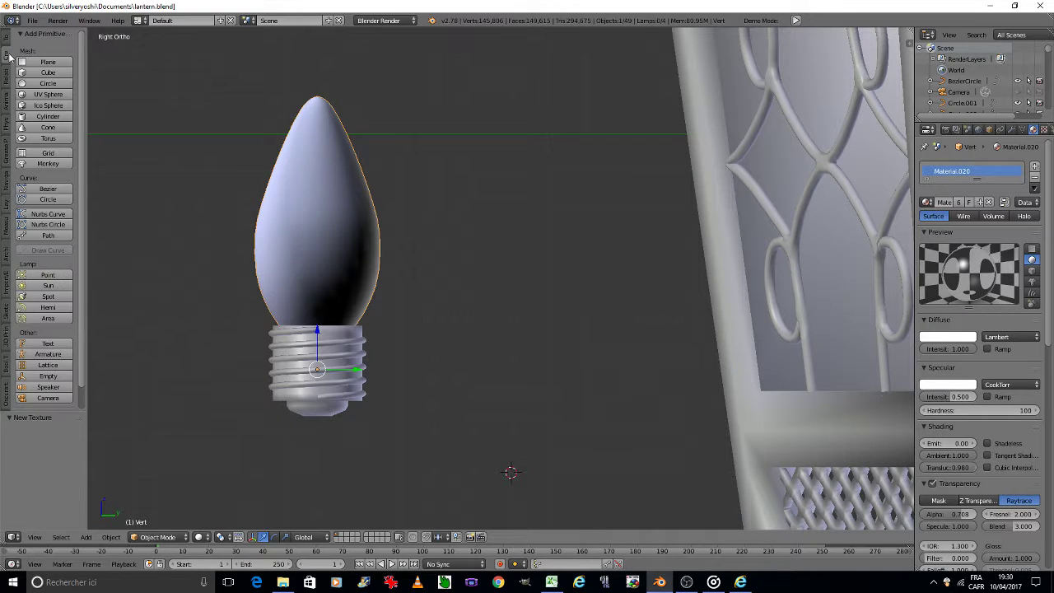
left_click(48, 235)
Rotate the new path 90° around Z and scale it down to 0.104.
scroll(329, 247, "down", 6)
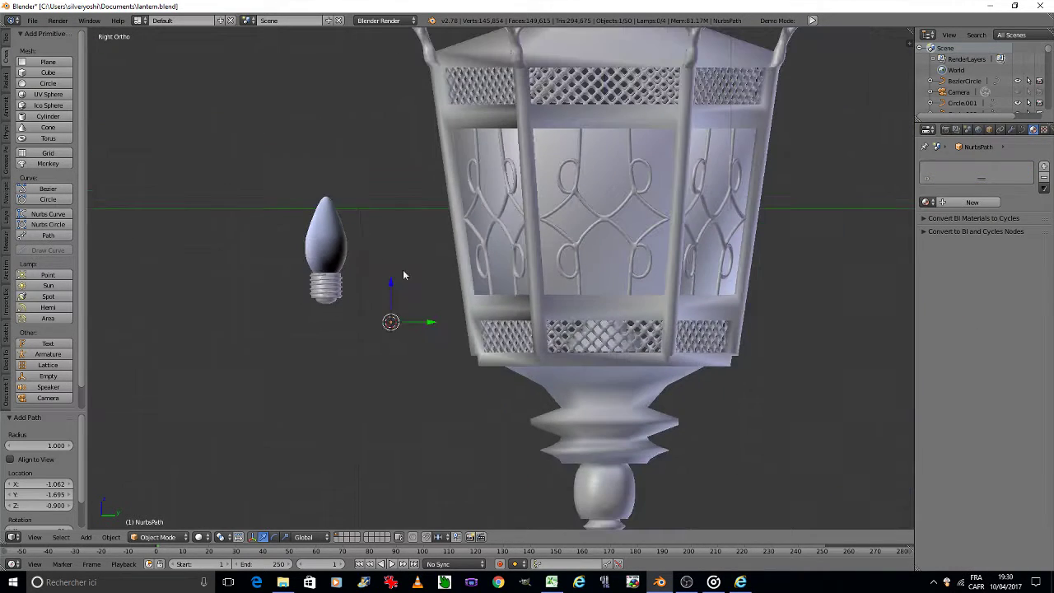
key("r")
key("z")
key("9")
key("0")
key("Return")
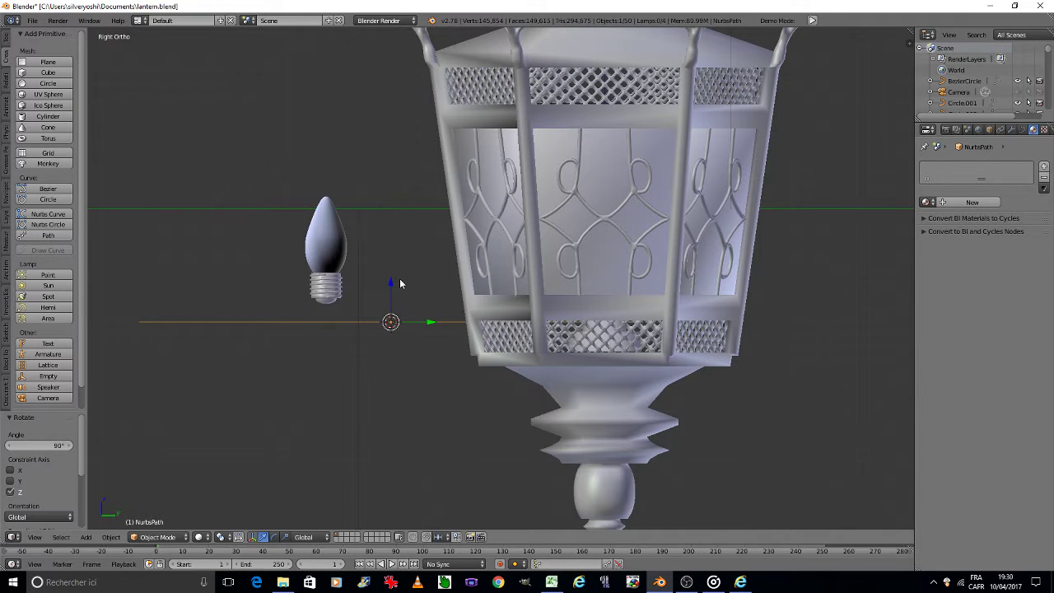
key("s")
left_click(402, 331)
Move the path to the bulb, then slide it along X to 1.289 in top view.
key("g")
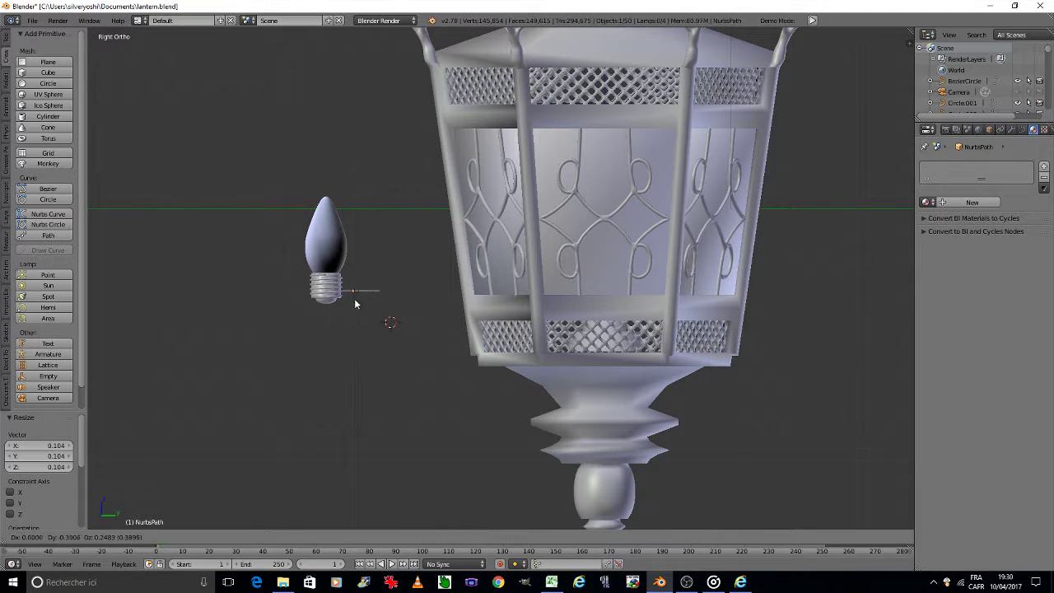
left_click(329, 271)
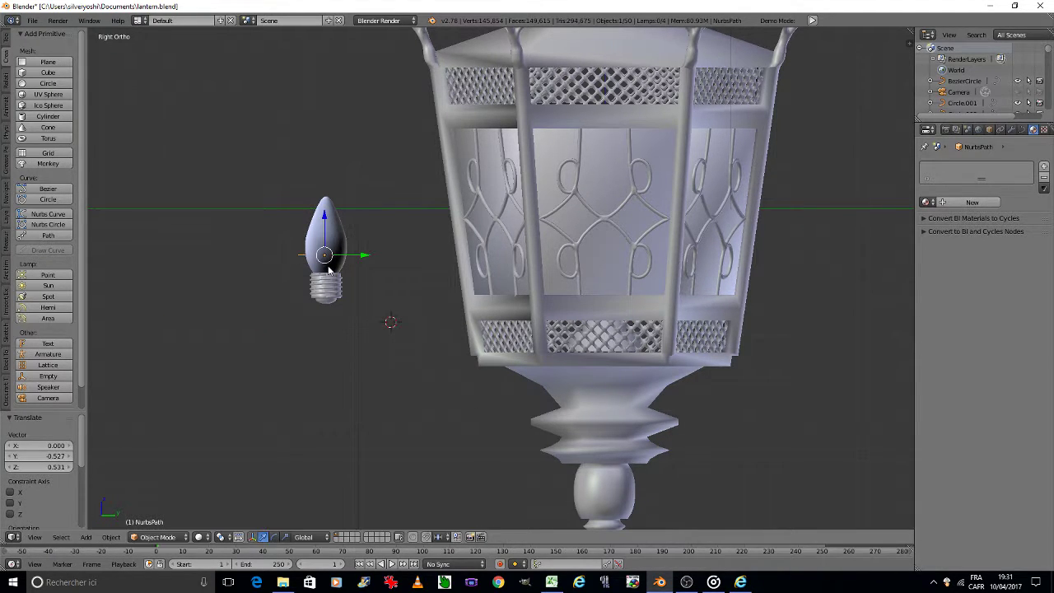
key("KP_2")
key("KP_8")
key("KP_8")
key("KP_8")
key("KP_8")
key("KP_8")
key("KP_8")
key("g")
key("y")
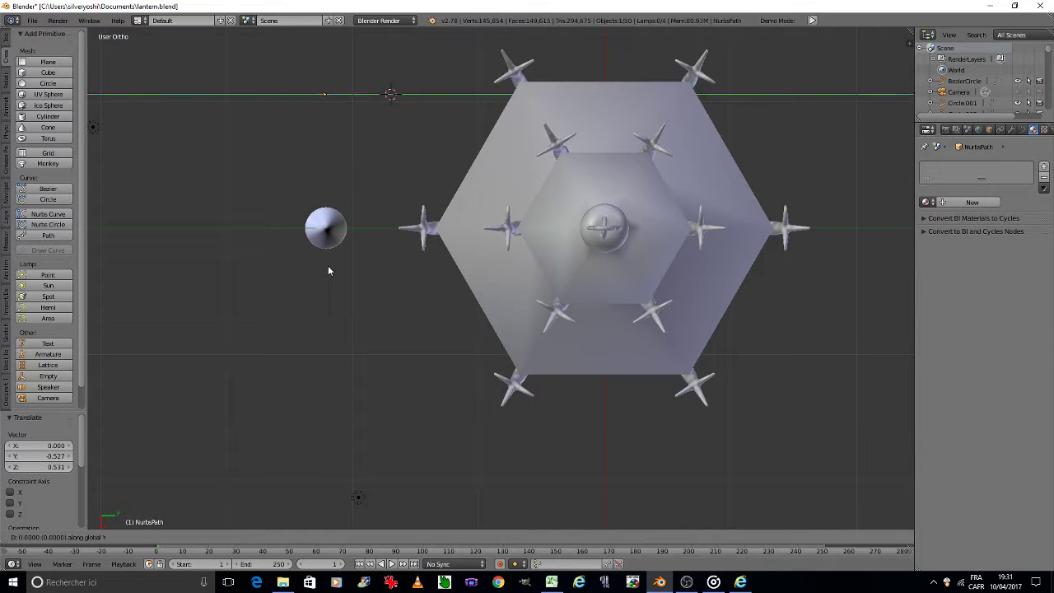
key("x")
left_click(339, 395)
In front view, raise the path slightly along Z and scale it to 0.327.
key("KP_2")
key("KP_2")
key("KP_2")
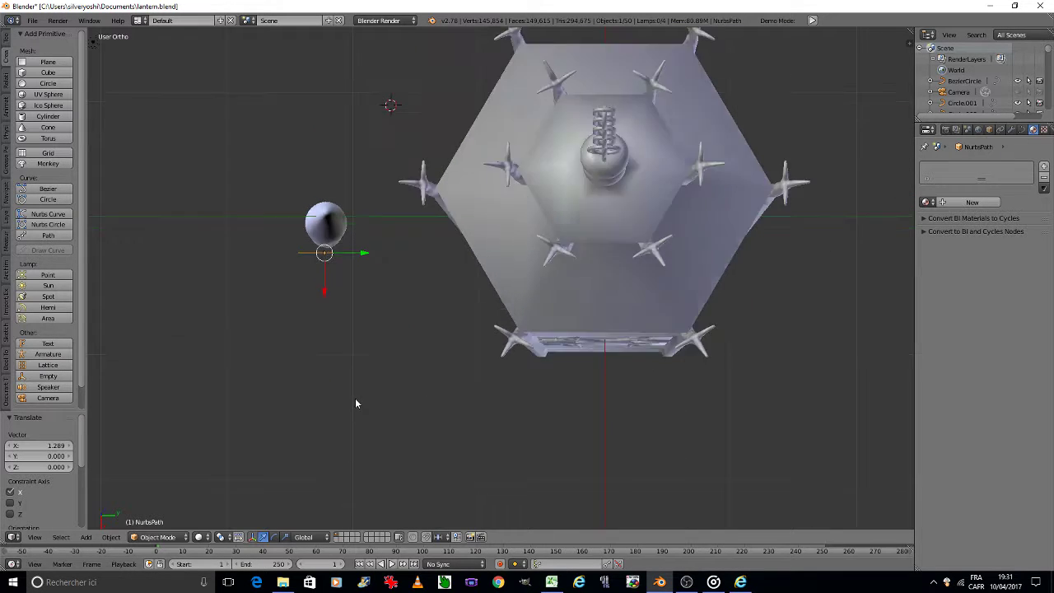
key("KP_2")
key("KP_2")
key("KP_2")
scroll(356, 396, "up", 1)
scroll(340, 340, "up", 4)
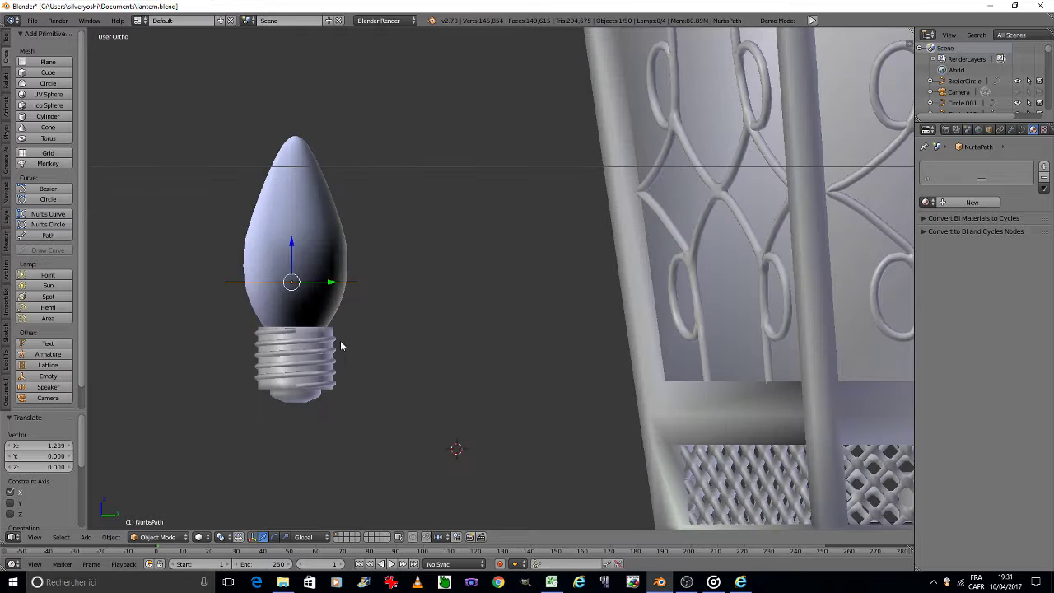
key("g")
key("z")
left_click(349, 346)
key("s")
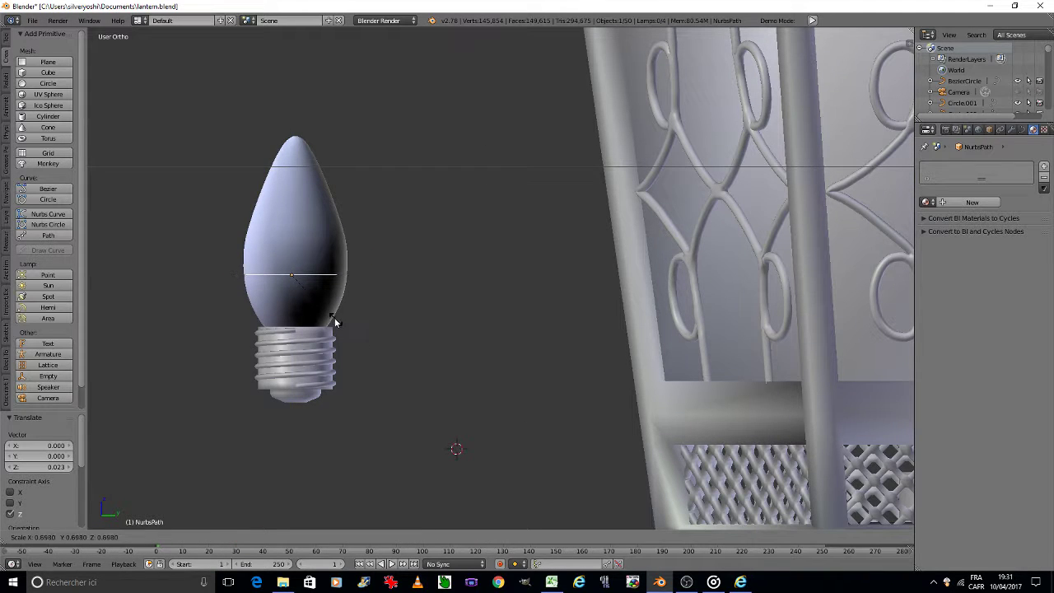
left_click(305, 300)
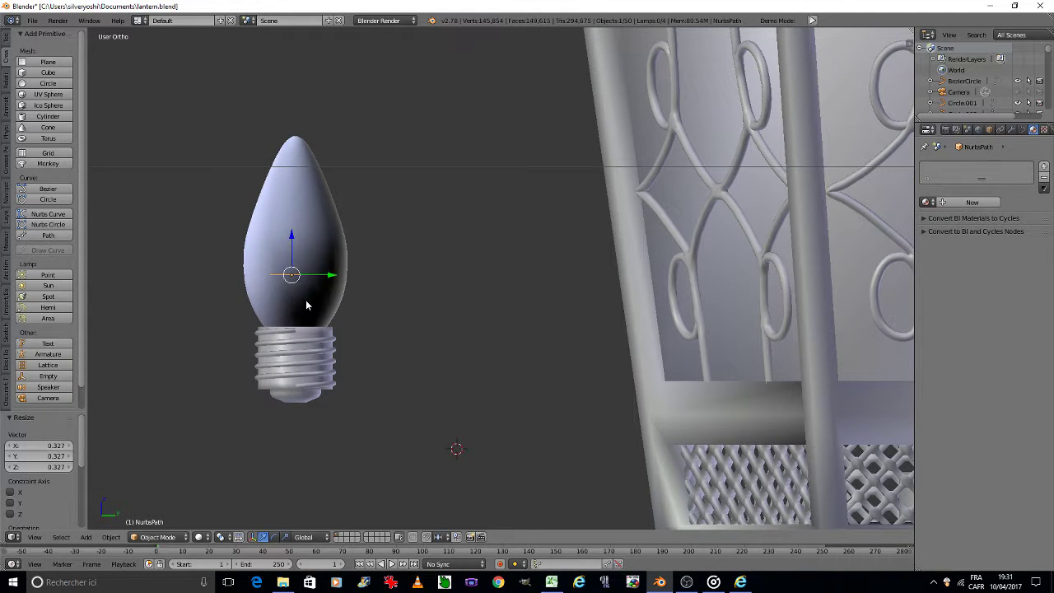
Lower the path just above the screw base, isolate it in local view, and enter Edit Mode.
key("g")
key("z")
left_click(307, 306)
key("KP_Divide")
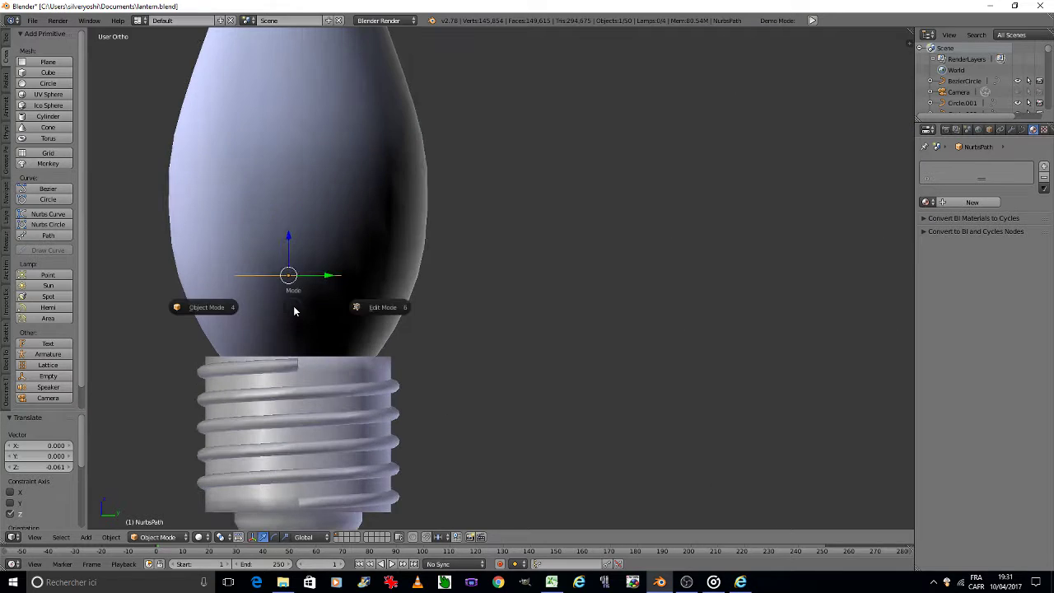
key("Tab")
Move the path's end point and extrude new points curling up-left to the top of the loop.
scroll(269, 283, "up", 3)
key("g")
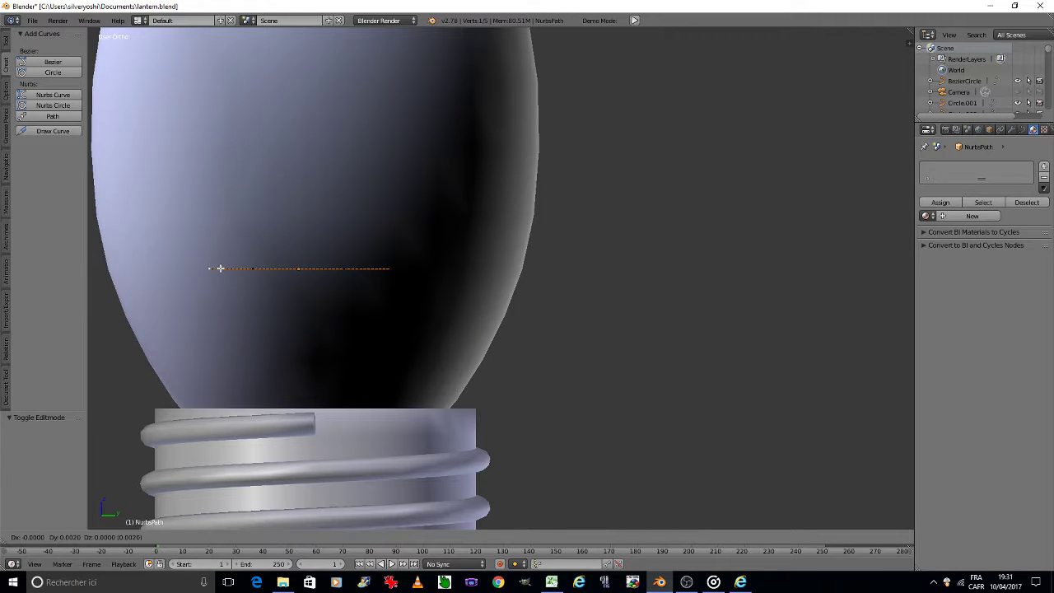
left_click(237, 256)
key("e")
left_click(233, 246)
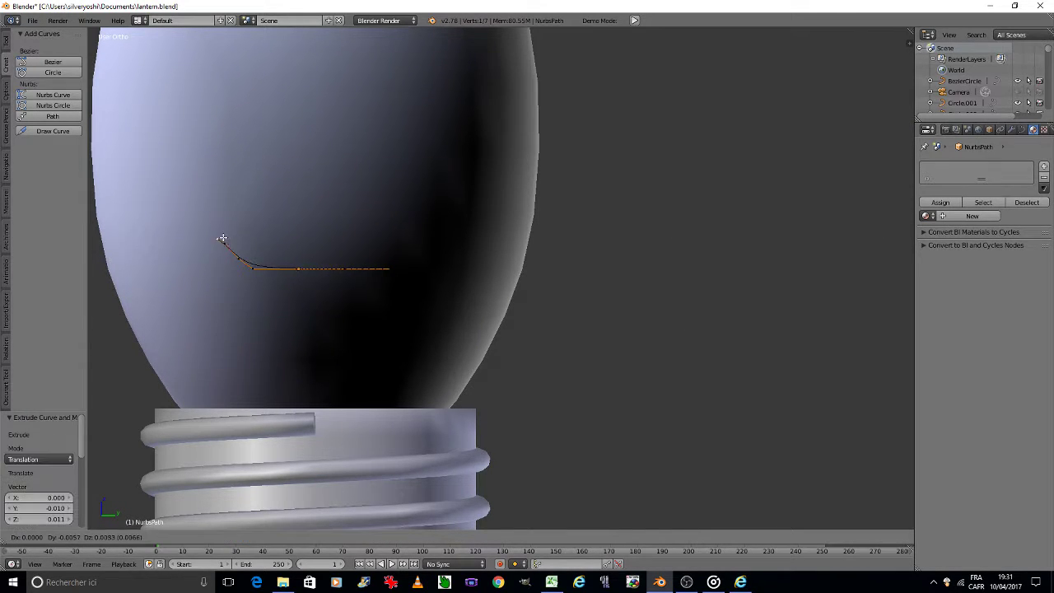
left_click(212, 236)
key("e")
left_click(184, 239)
key("e")
left_click(177, 260)
Extrude further points curving back down until the wire reaches the screw base.
key("e")
left_click(174, 283)
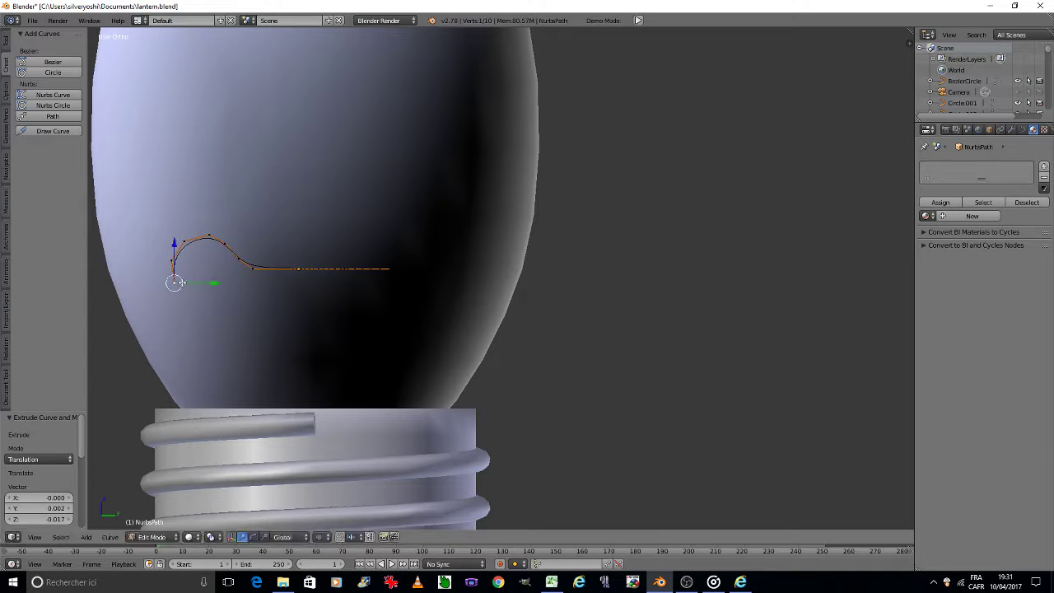
key("e")
left_click(191, 310)
key("e")
left_click(222, 336)
left_click(253, 371)
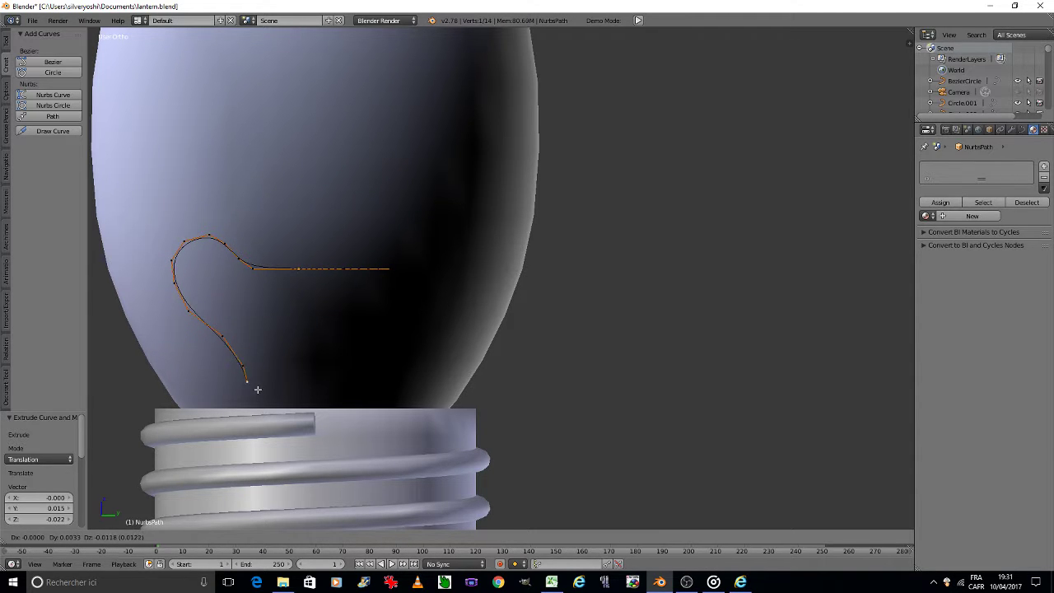
key("e")
left_click(259, 405)
key("e")
left_click(257, 444)
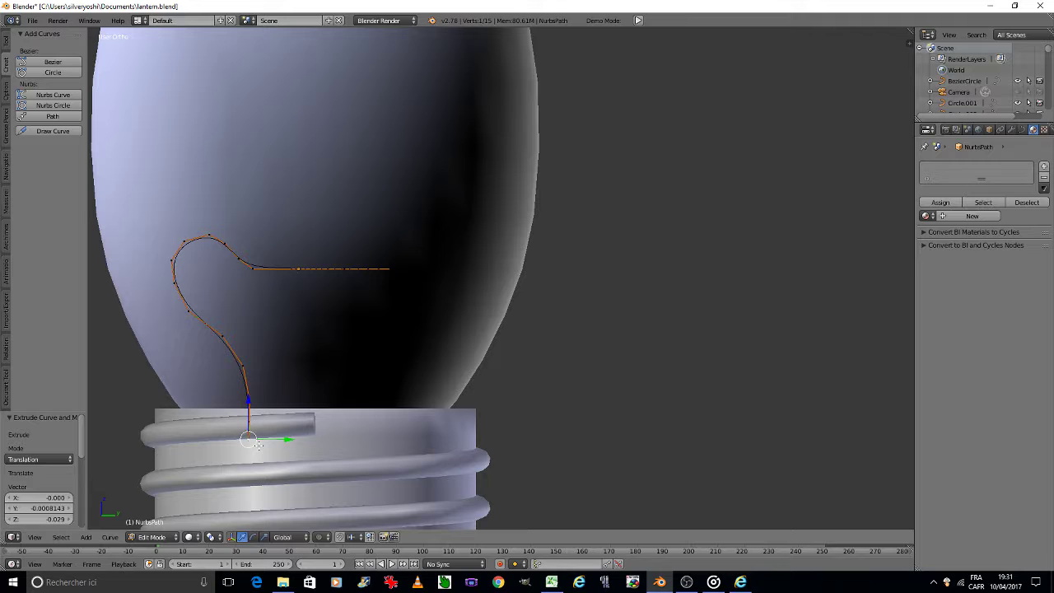
Select the whole curve and return to Object Mode for conversion.
key("a")
left_click(110, 537)
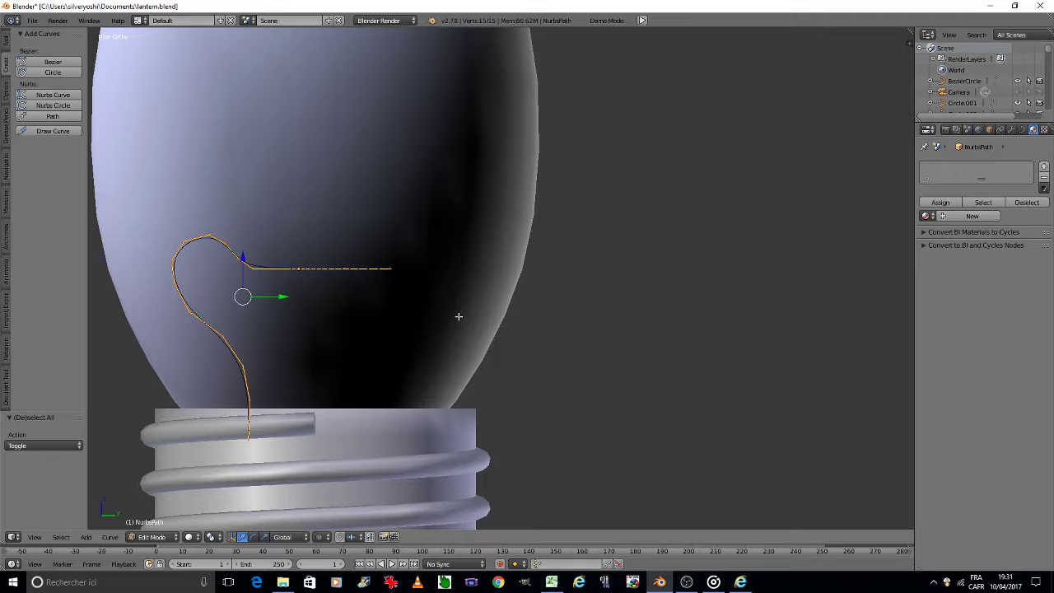
key("Tab")
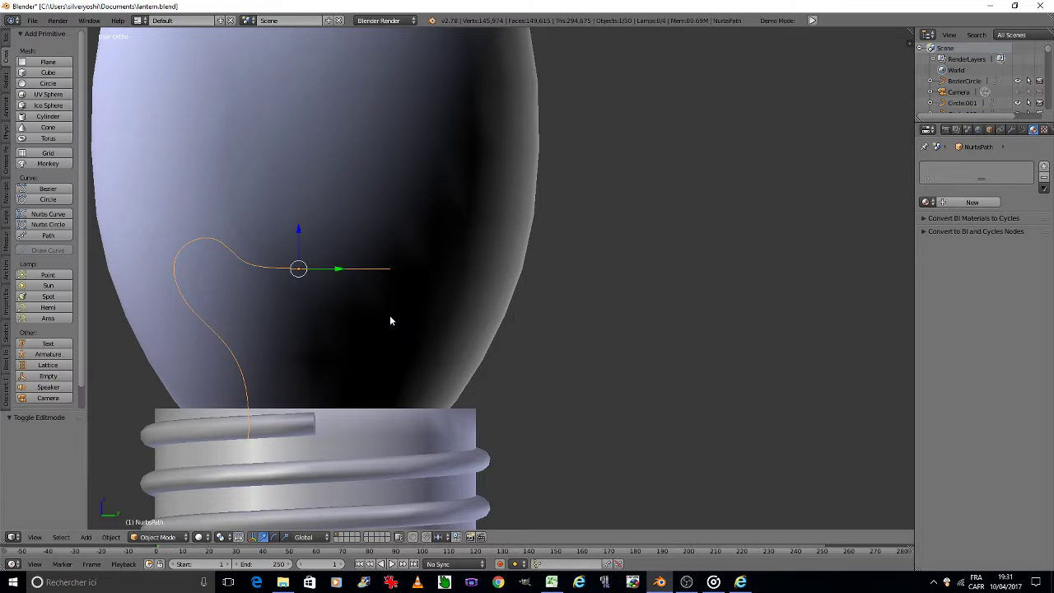
key("alt+c")
Convert the curve to a mesh and Symmetrize it, trying -Y to +Y and +Y to -Y.
left_click(381, 315)
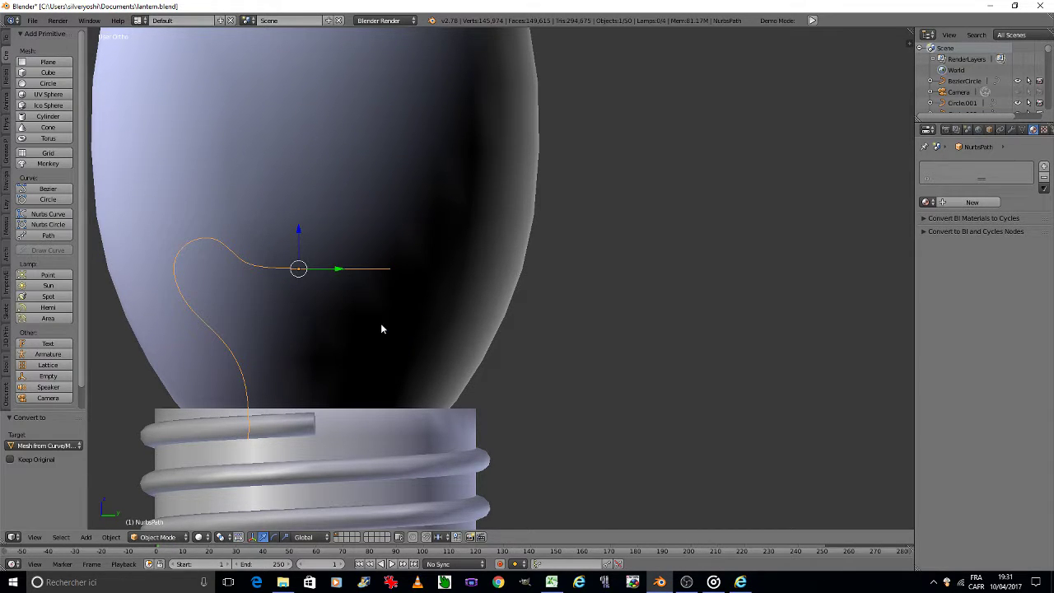
key("Tab")
left_click(425, 328)
key("a")
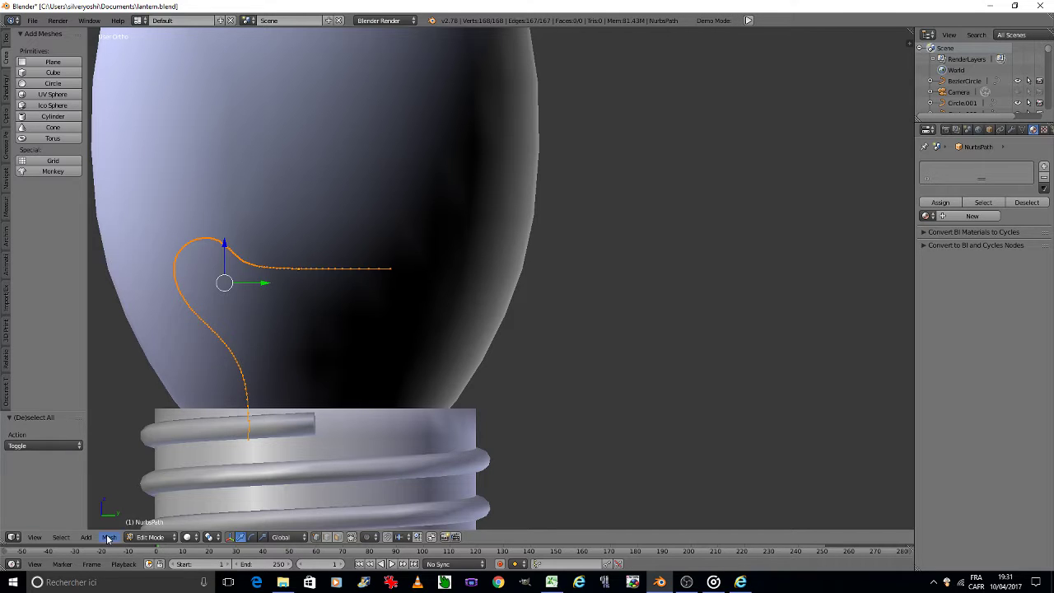
left_click(109, 537)
left_click(140, 333)
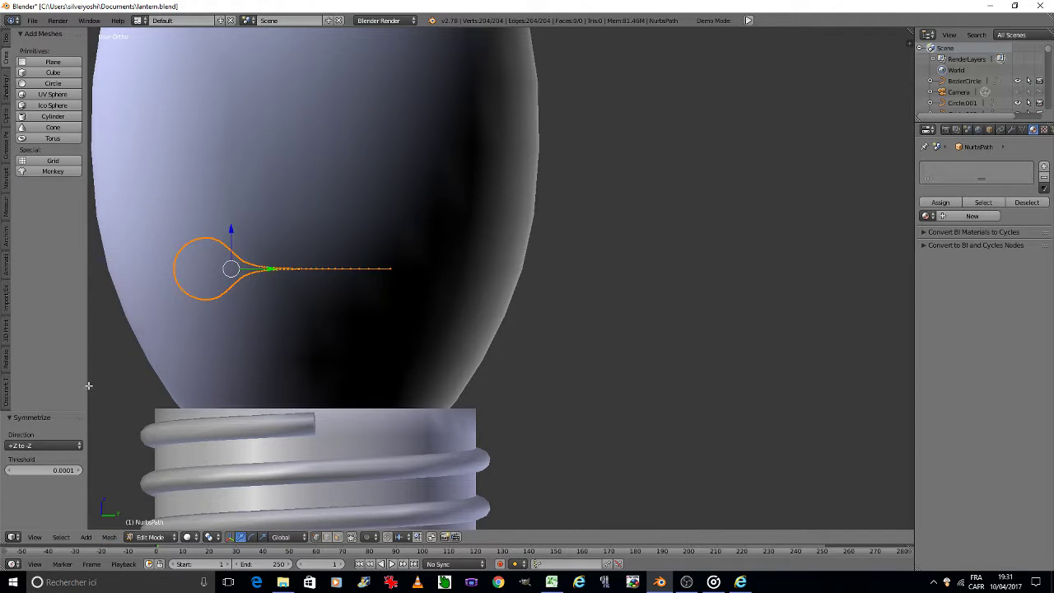
left_click(54, 445)
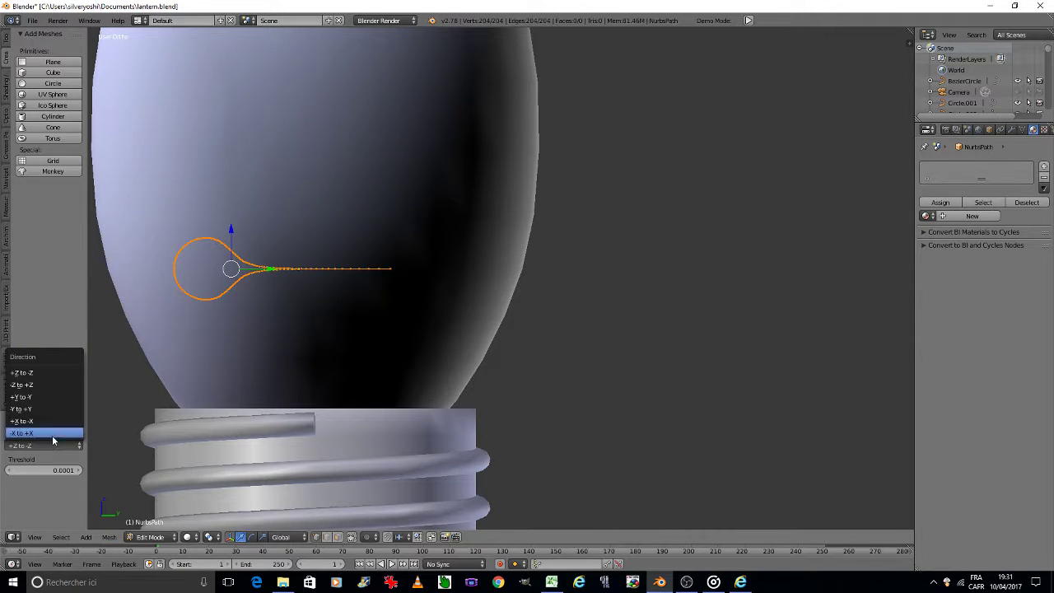
left_click(50, 408)
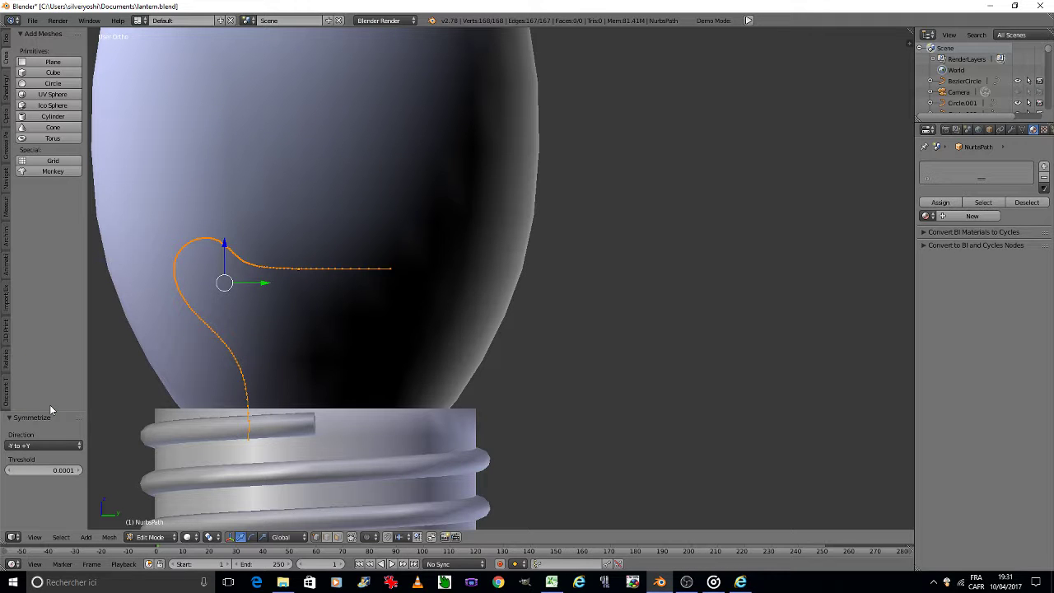
left_click(38, 443)
left_click(42, 398)
Apply Rotation & Scale to the filament object.
key("Tab")
left_click(206, 385)
key("ctrl+a")
left_click(248, 386)
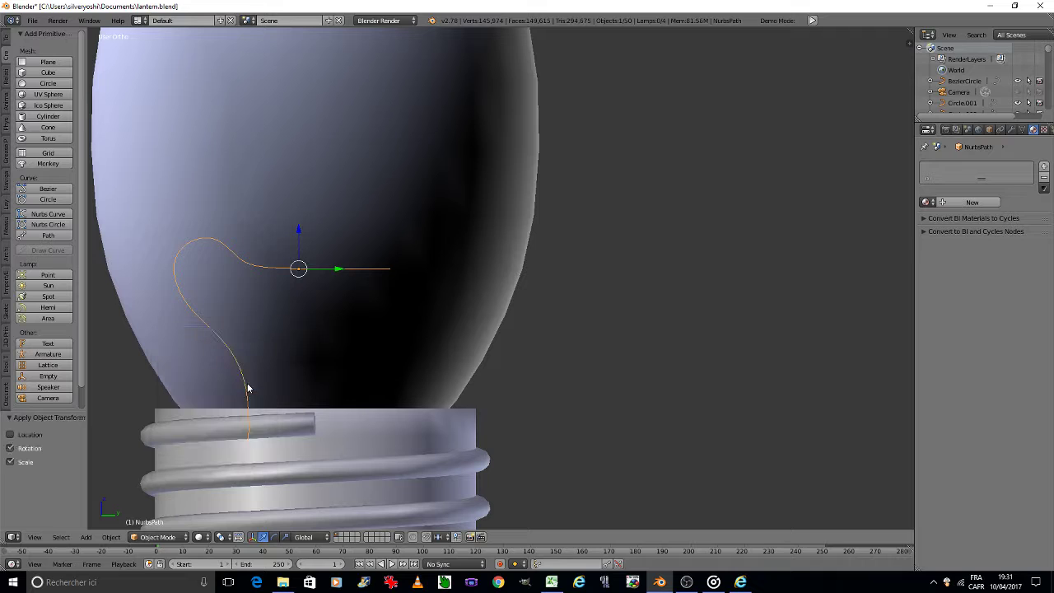
Symmetrize the filament mesh again with direction -Y to +Y.
key("Tab")
left_click(252, 384)
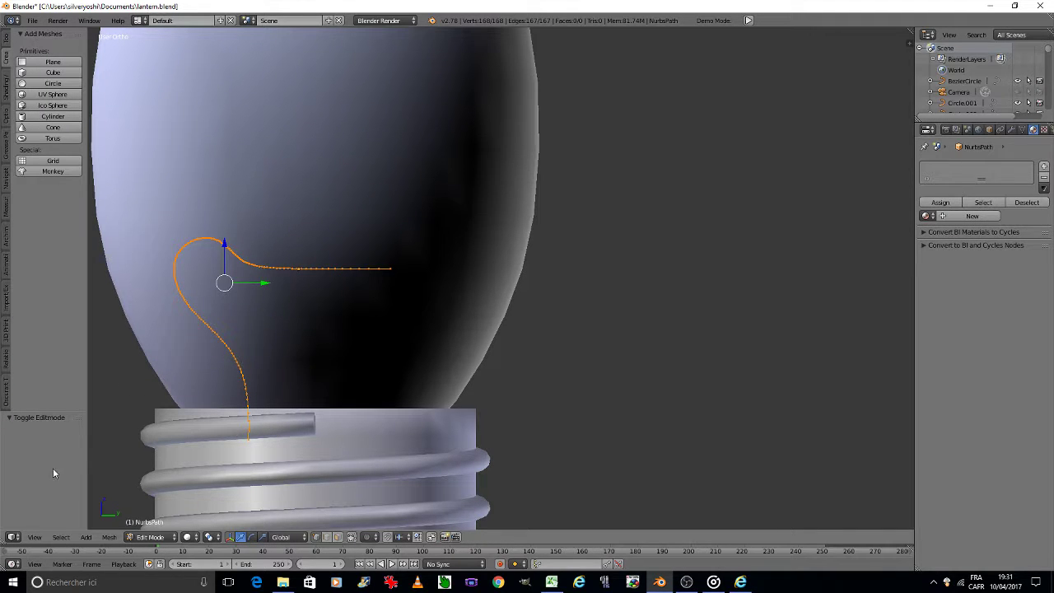
left_click(108, 537)
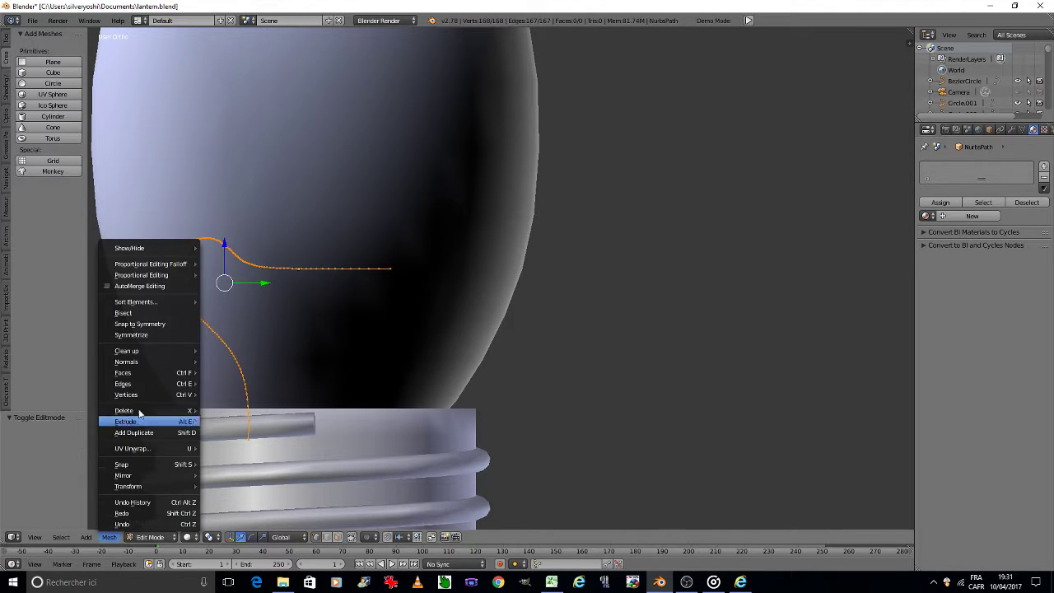
left_click(142, 333)
left_click(70, 446)
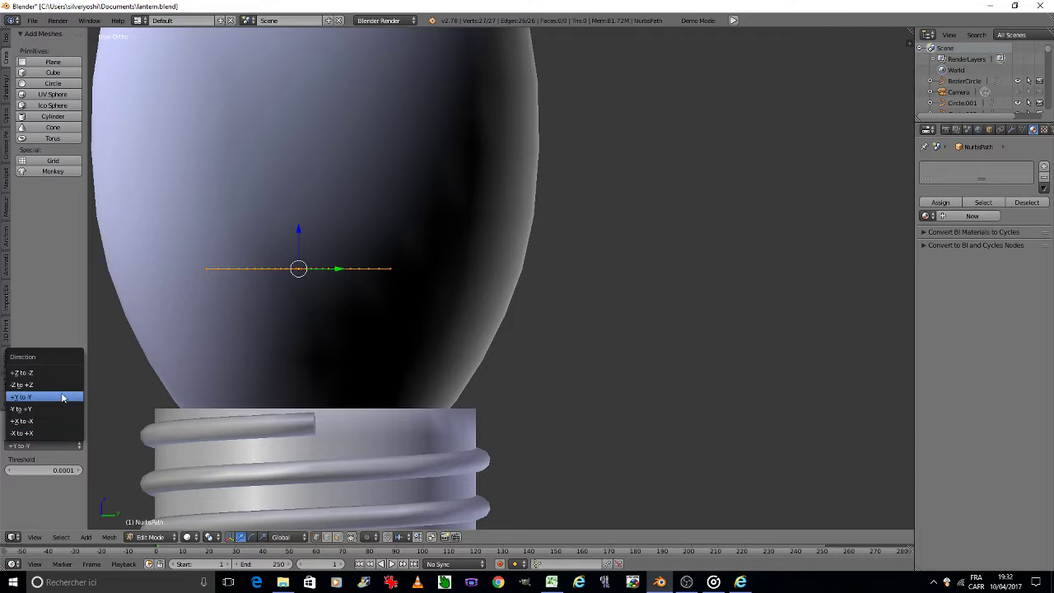
left_click(61, 409)
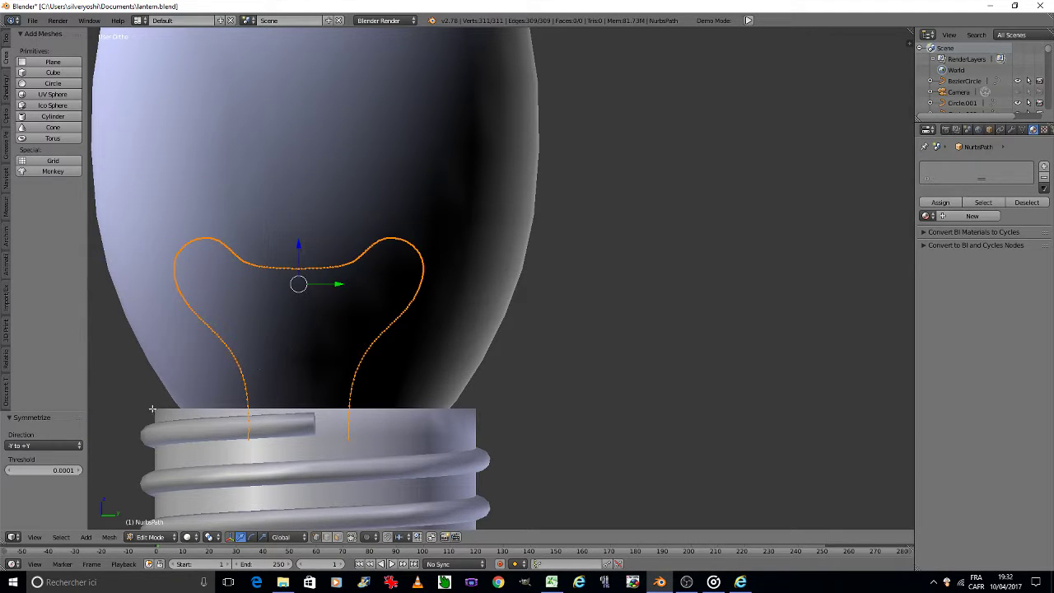
Checker-deselect and clear the filament's vertices, then switch back to Object Mode.
left_click(62, 537)
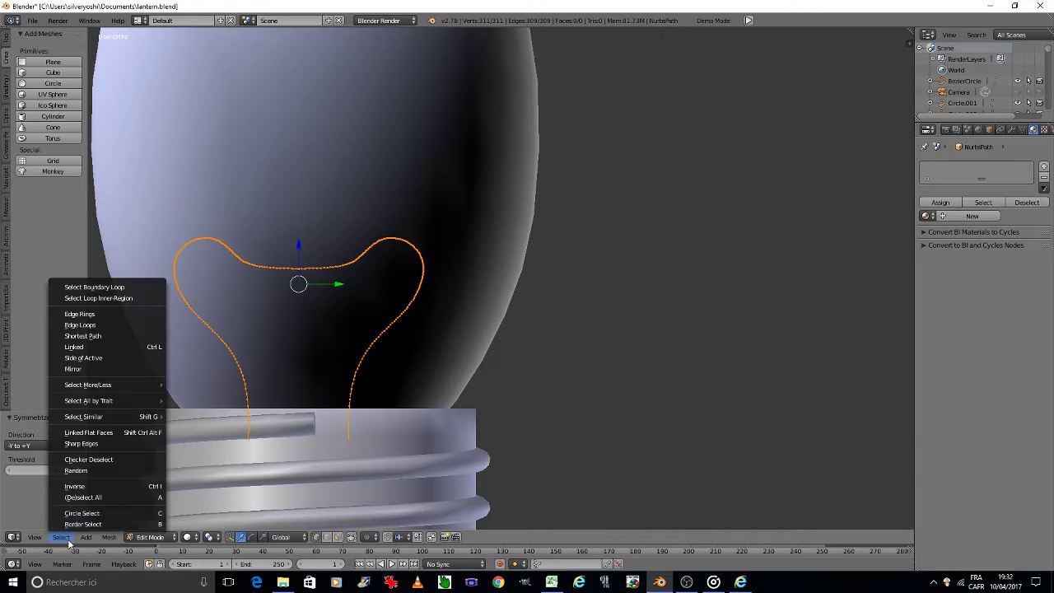
left_click(93, 461)
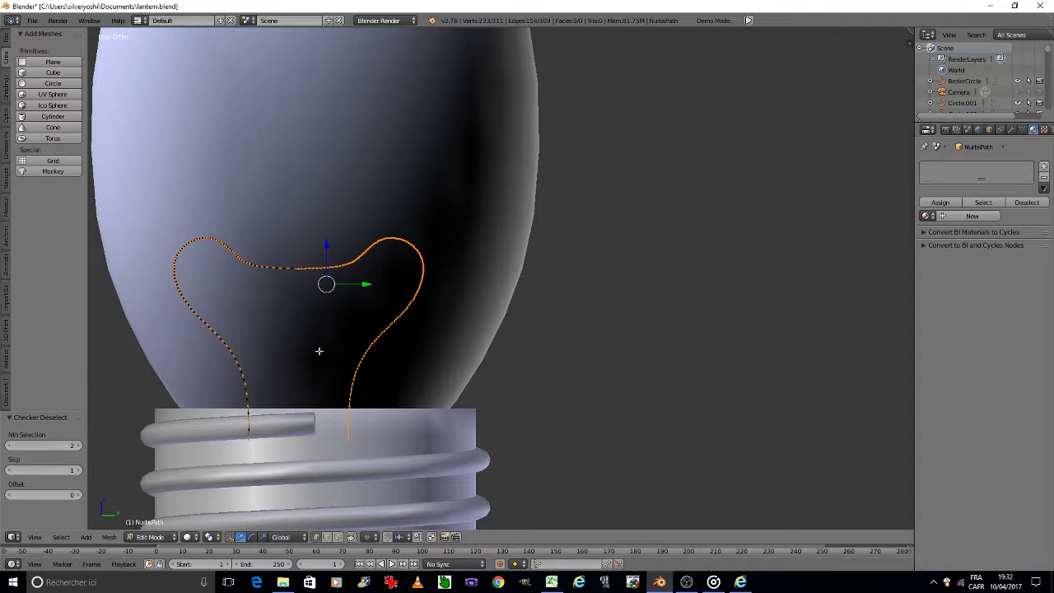
key("a")
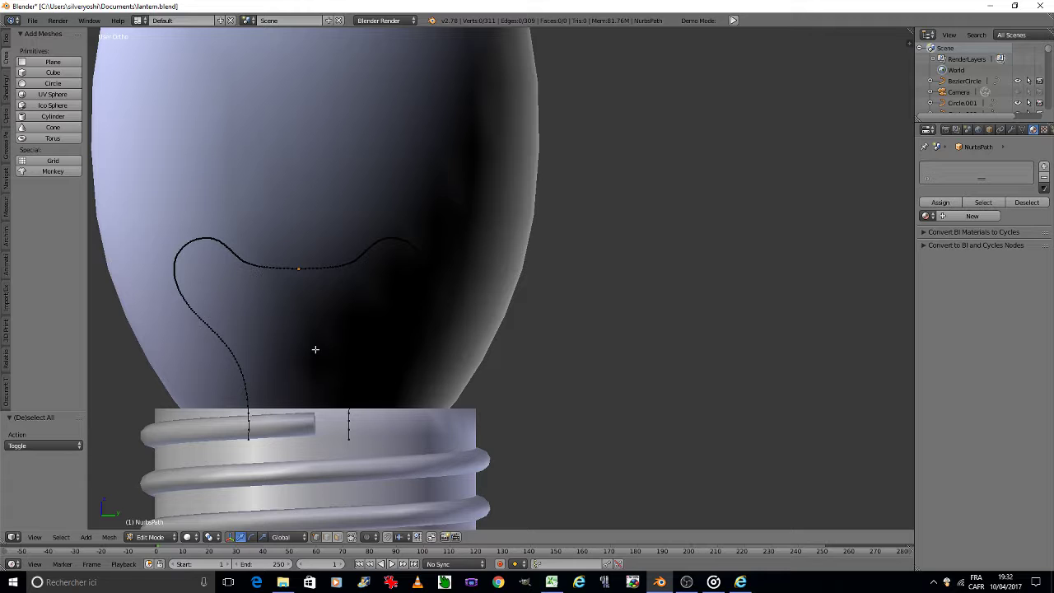
key("Tab")
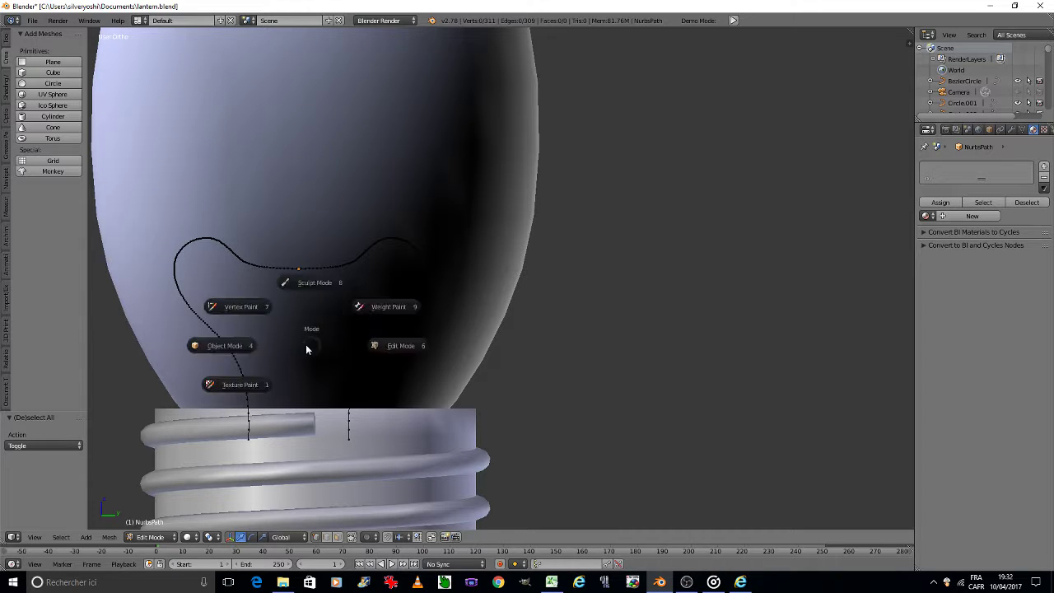
left_click(266, 341)
Add a Decimate modifier in Un-Subdivide mode with more iterations, then delete it.
left_click(1012, 130)
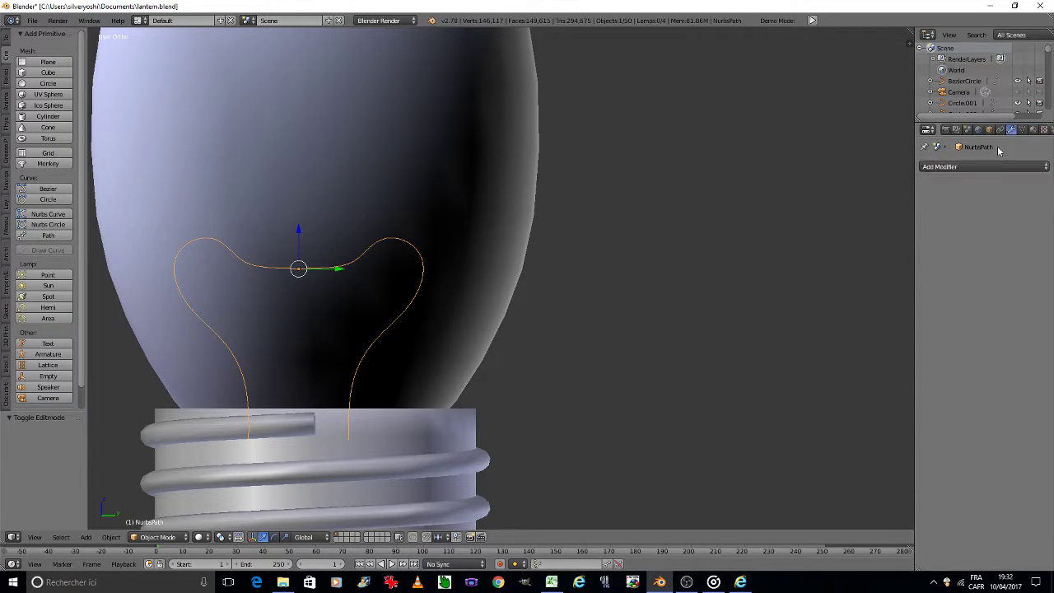
left_click(984, 191)
left_click(832, 245)
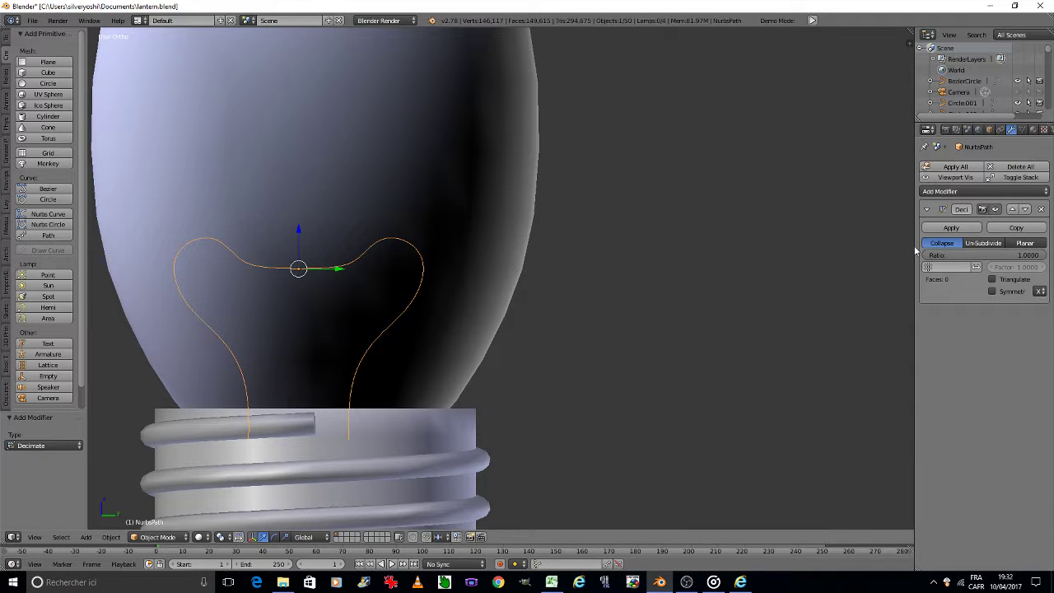
left_click(985, 246)
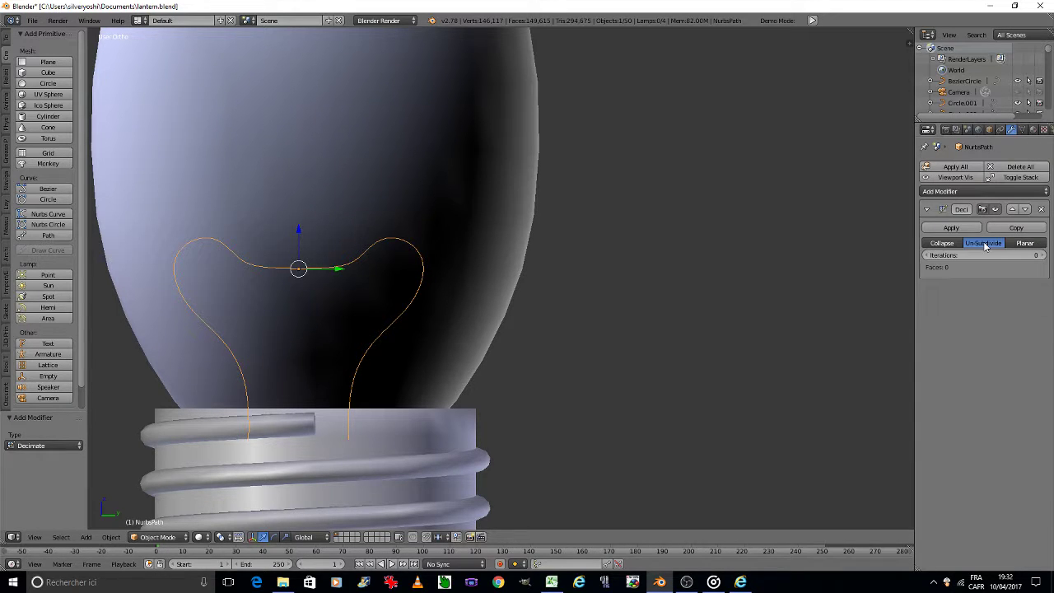
left_click(1044, 255)
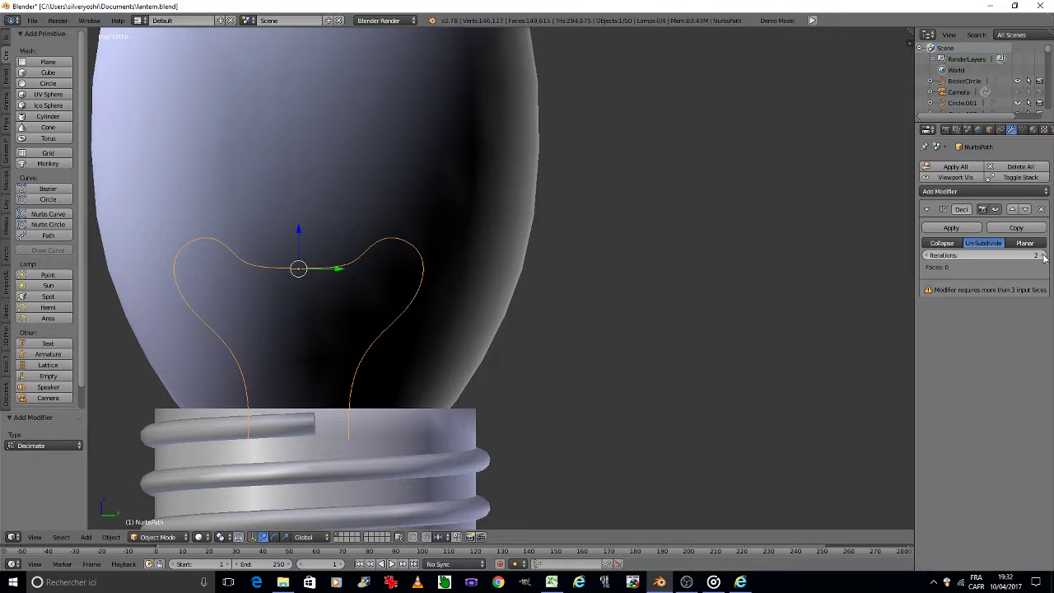
left_click(1041, 210)
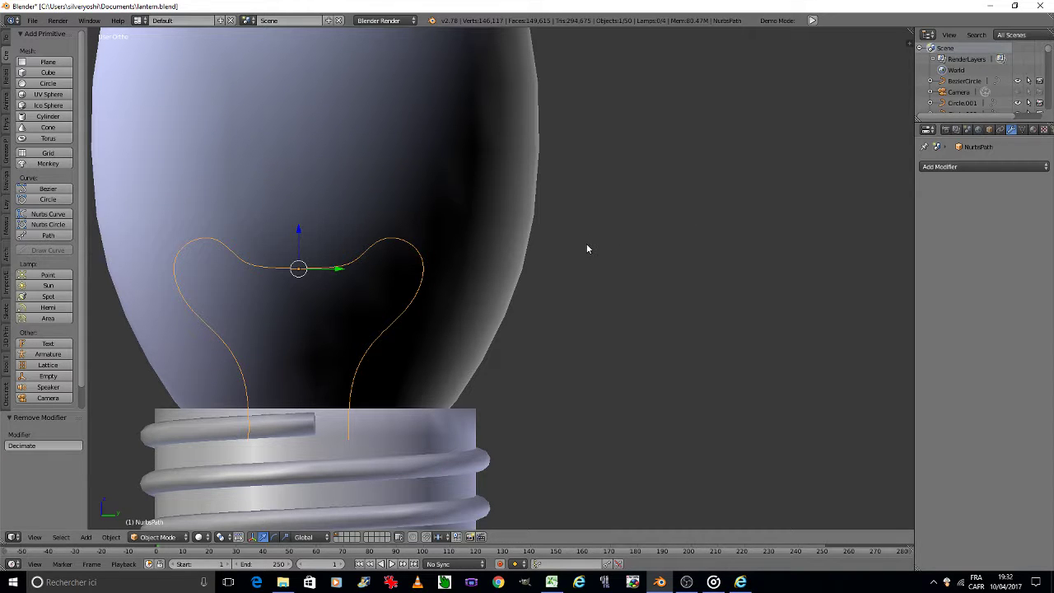
Convert the filament back to a curve and set Fill to Full with bevel resolution 2.
key("alt+c")
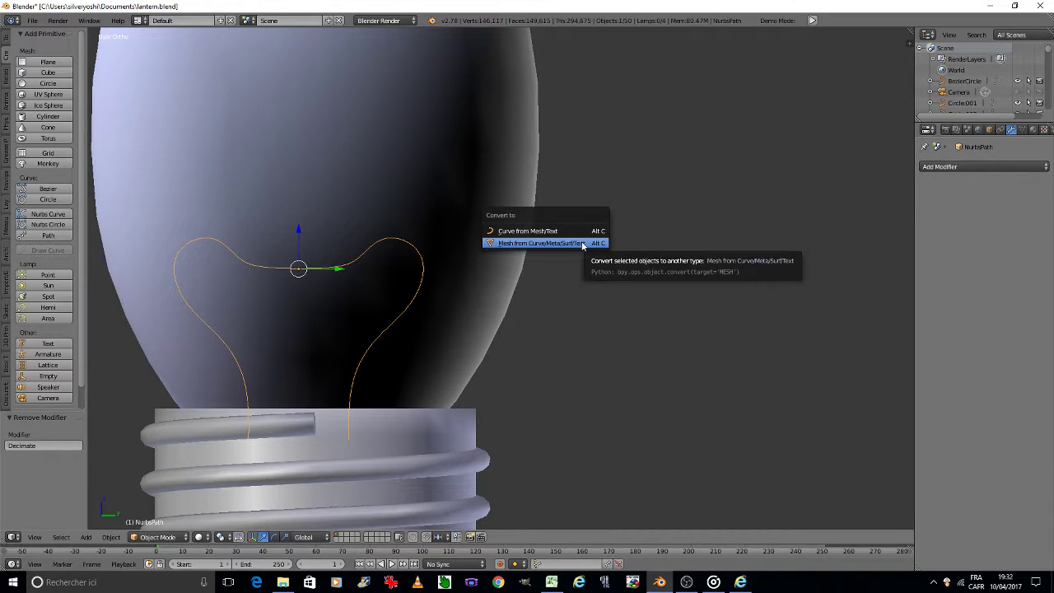
left_click(569, 232)
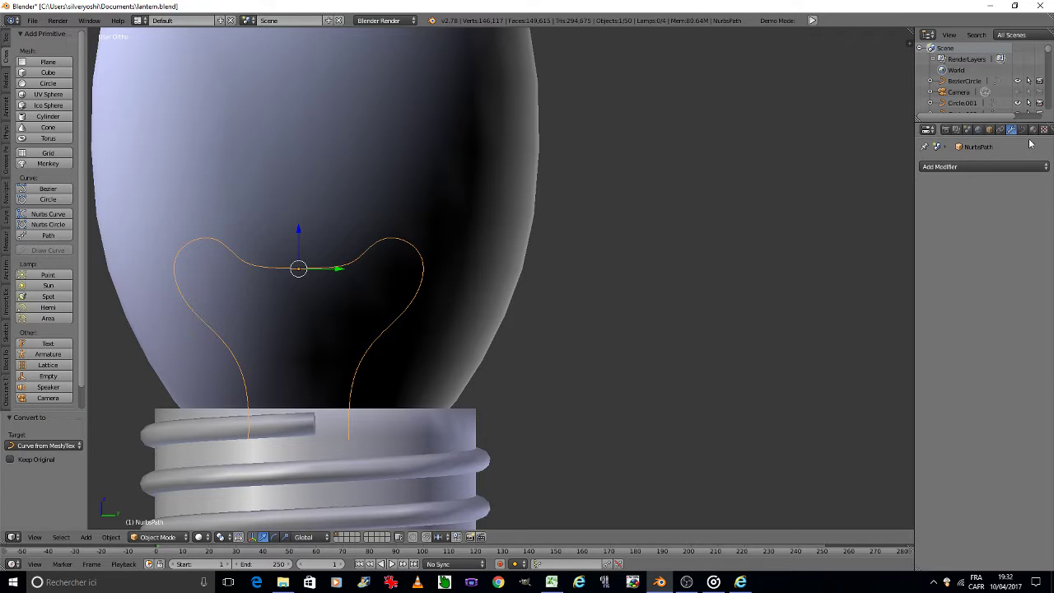
left_click(1022, 129)
left_click(1012, 225)
left_click(1011, 162)
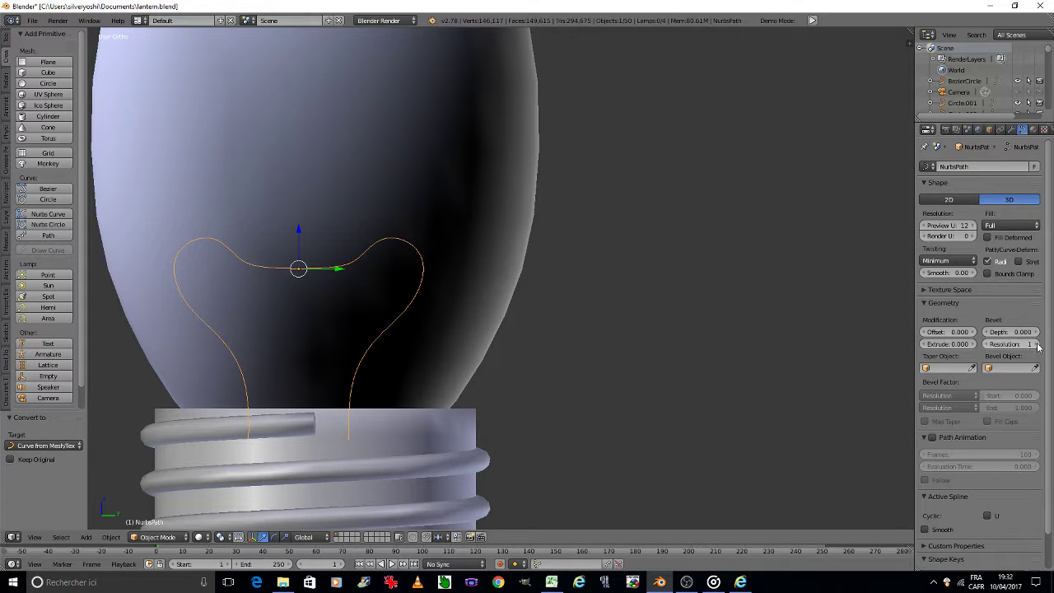
left_click(1036, 344)
left_click(1036, 344)
Set the bevel depth to 0.002 and lower the preview resolution U to 2.
left_click_drag(1017, 332, 1021, 331)
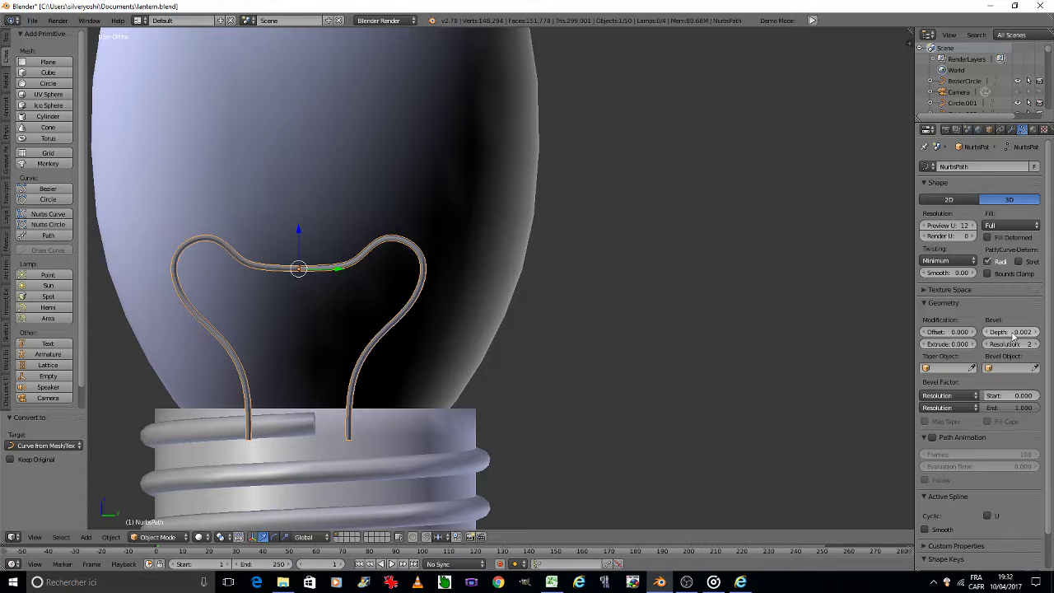
left_click(926, 228)
left_click(925, 227)
left_click(926, 227)
left_click(926, 227)
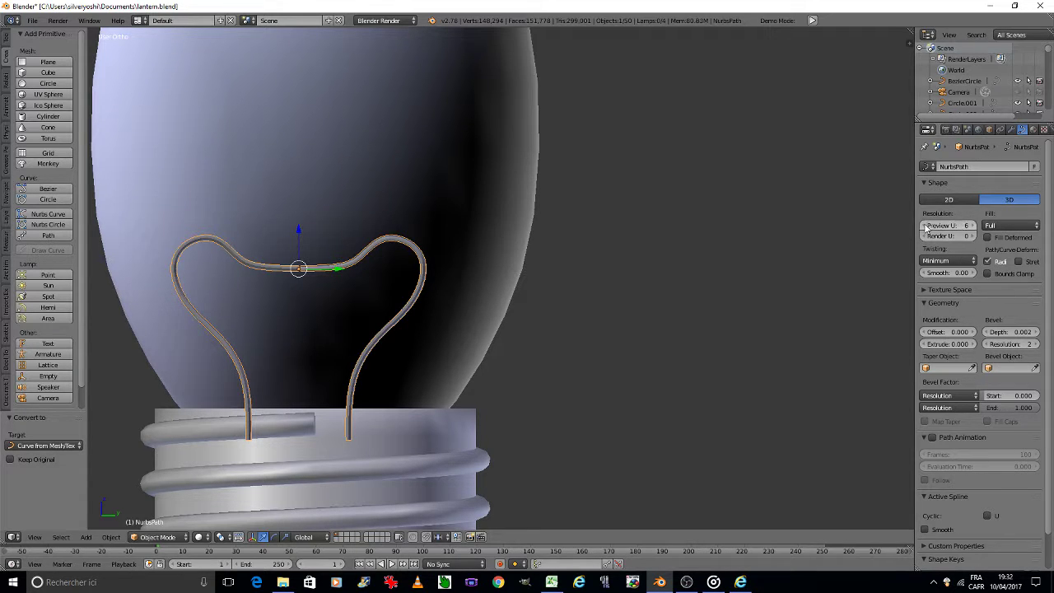
left_click(926, 227)
left_click(926, 227)
left_click(925, 228)
left_click(925, 228)
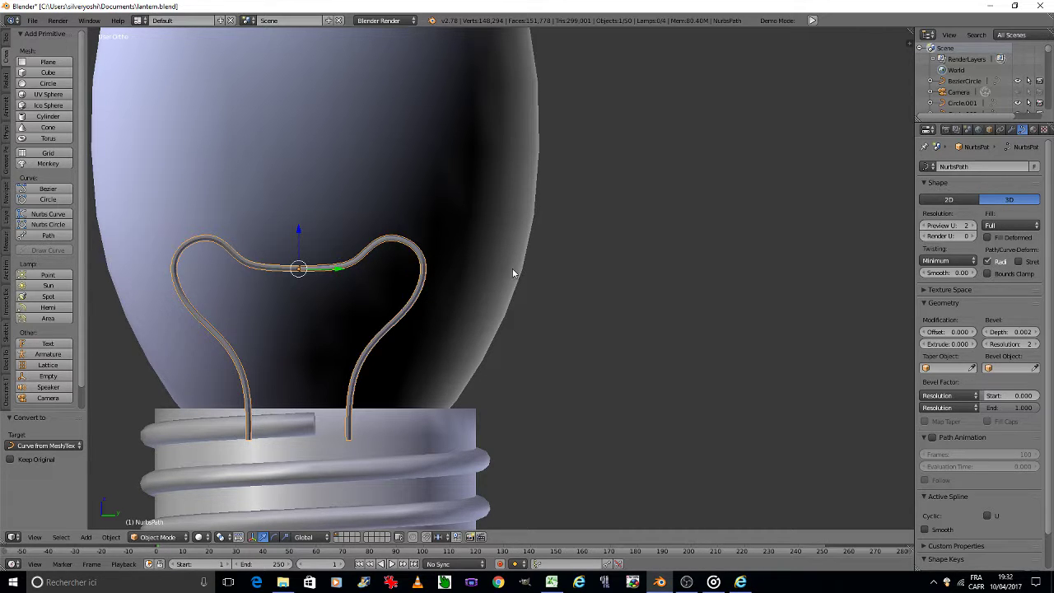
Bridge the filament's central gap between its end points, then reselect the filament in Object Mode.
scroll(301, 270, "up", 4)
scroll(303, 270, "up", 9)
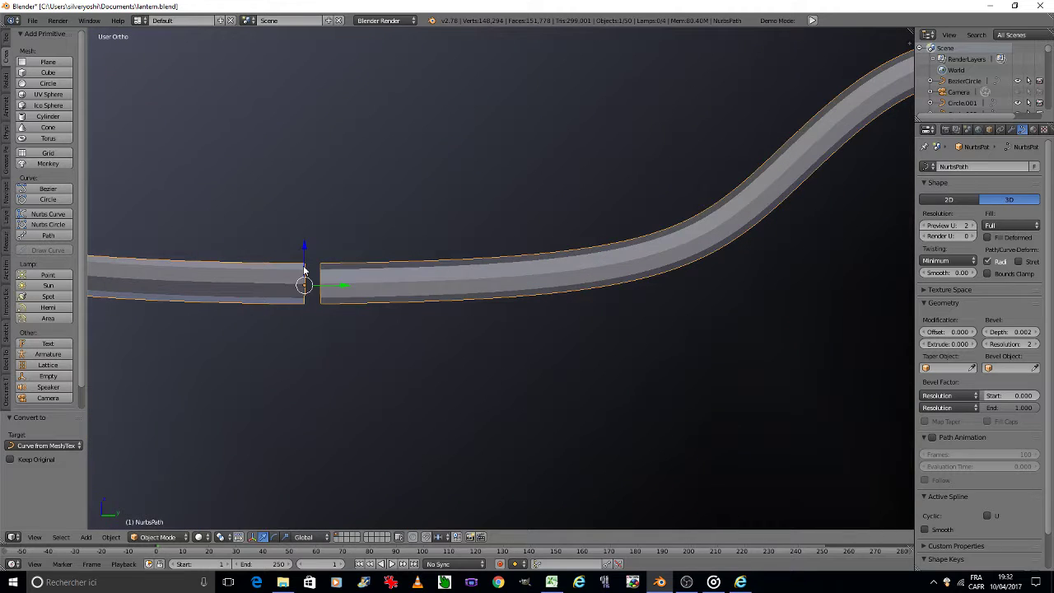
scroll(304, 270, "down", 3)
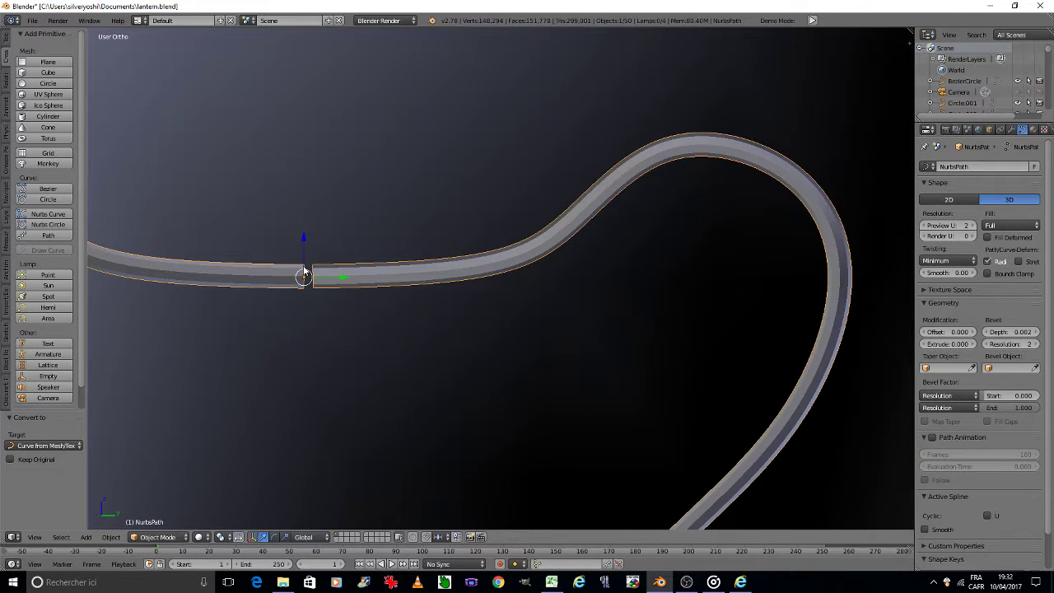
key("Tab")
scroll(298, 274, "up", 5)
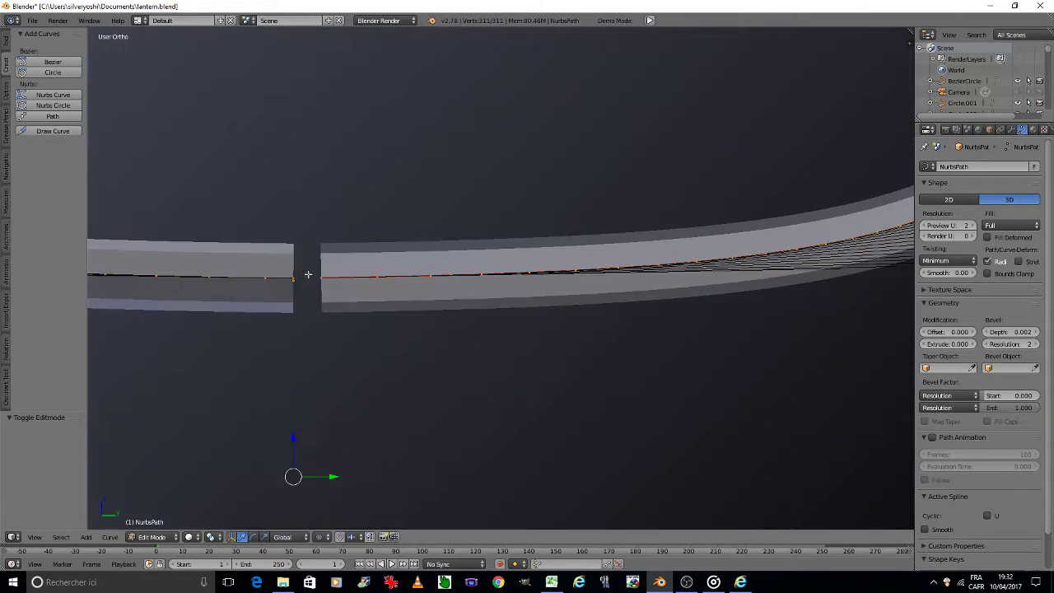
right_click(293, 276)
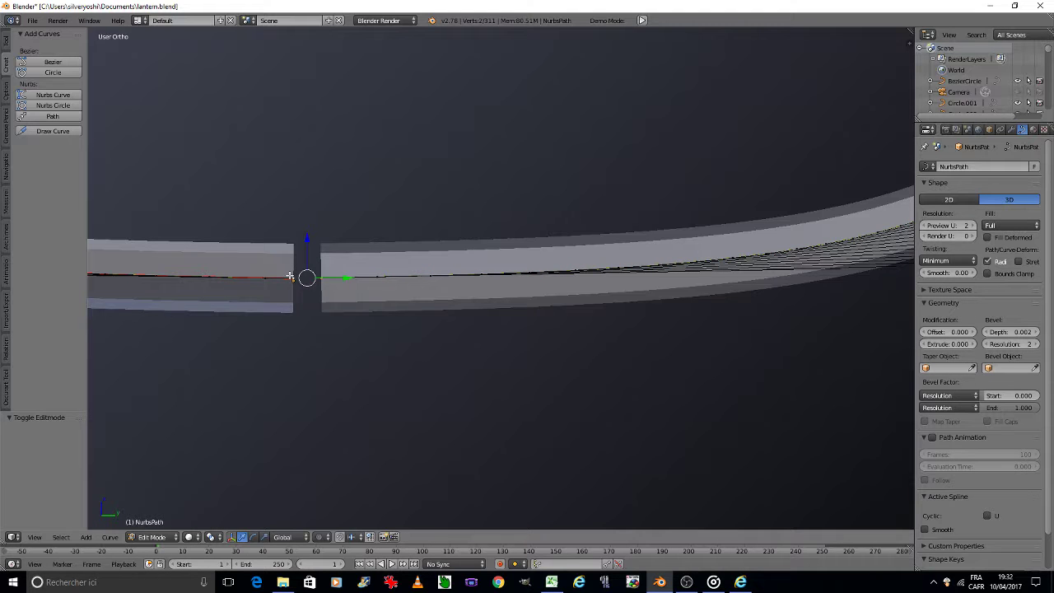
scroll(296, 278, "down", 2)
scroll(503, 337, "down", 3)
key("Tab")
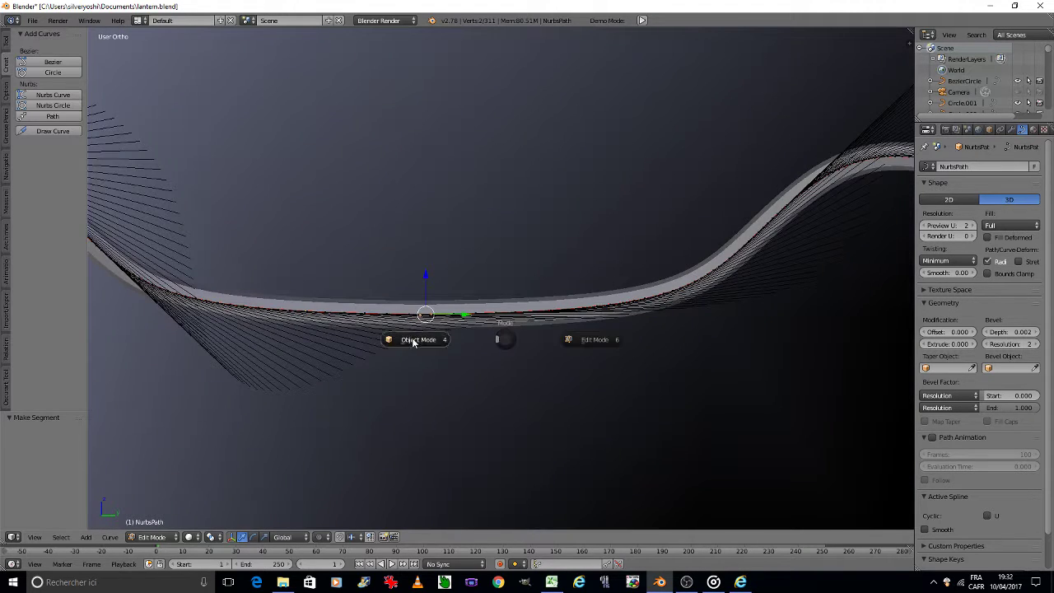
scroll(413, 340, "down", 4)
key("a")
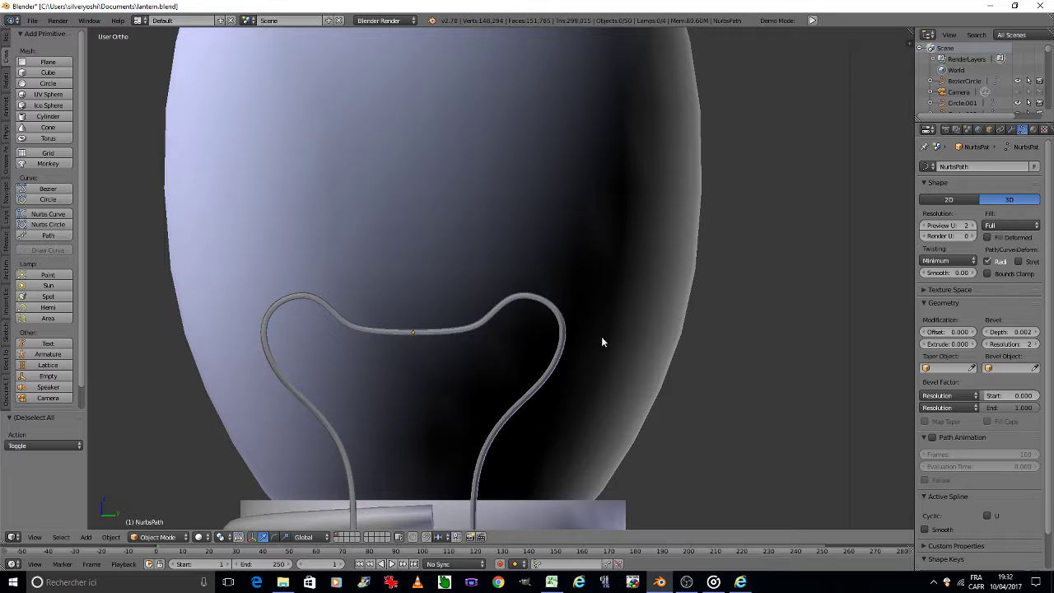
key("a")
key("alt+c")
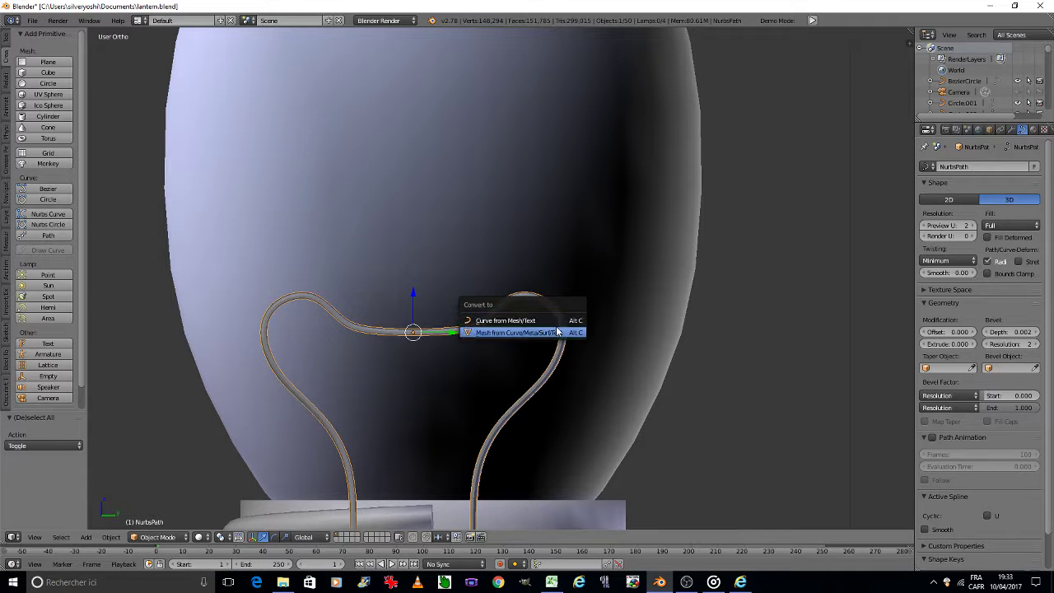
Convert the filament curve to a mesh and inspect its geometry in Edit Mode.
left_click(561, 333)
key("Tab")
left_click(634, 329)
scroll(527, 321, "up", 5)
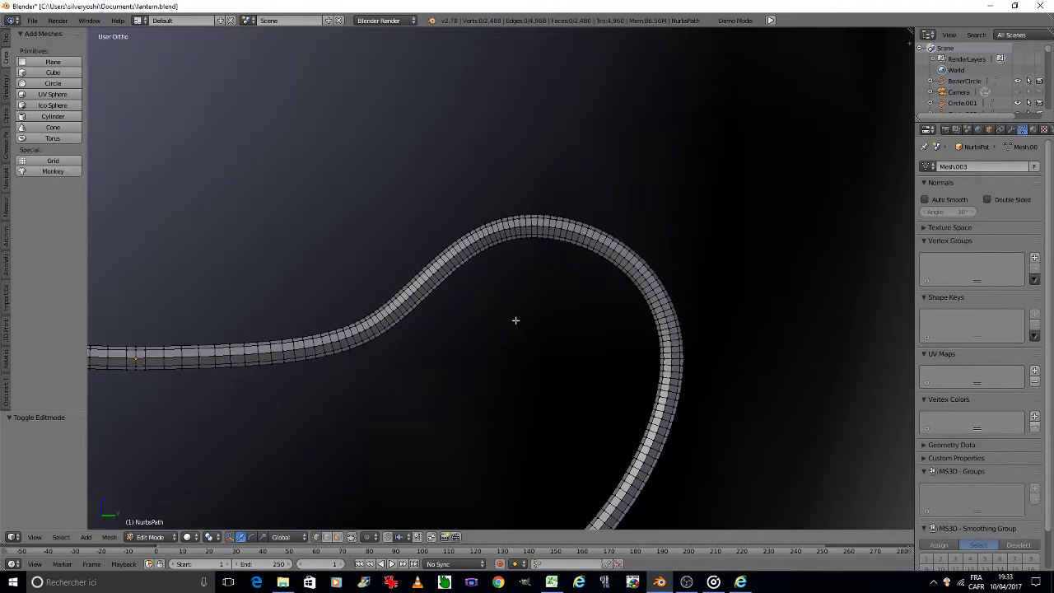
scroll(654, 428, "down", 1)
scroll(576, 395, "down", 1)
scroll(503, 359, "down", 3)
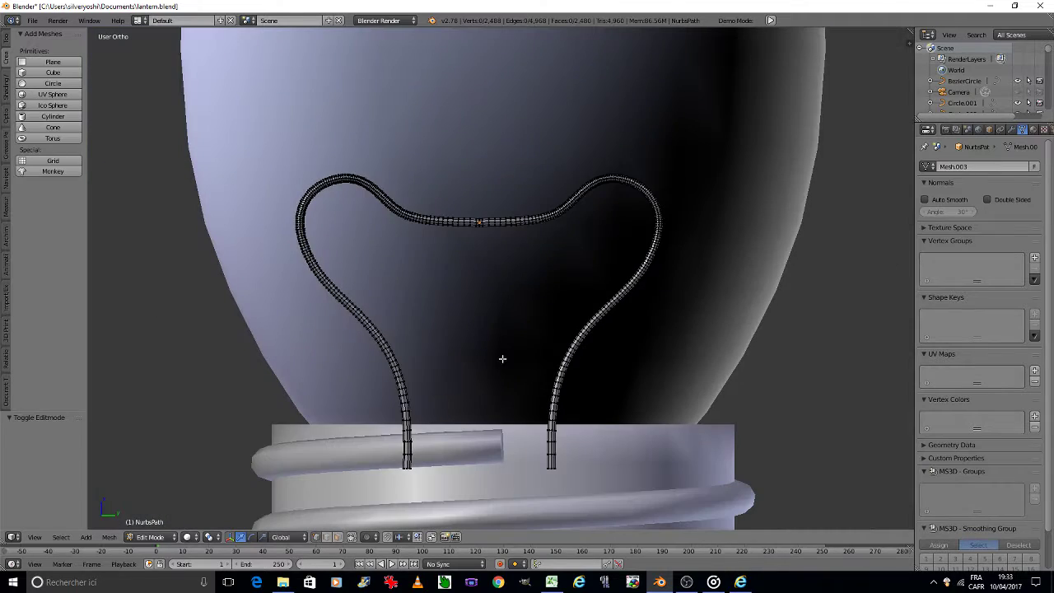
scroll(426, 384, "down", 1)
scroll(350, 225, "up", 6)
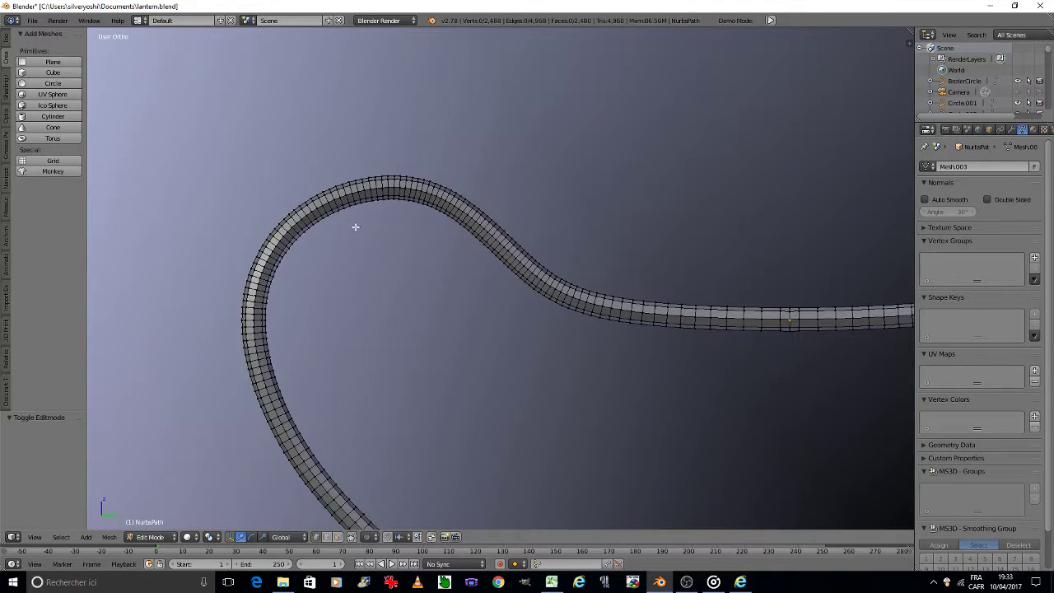
Back in Object Mode, apply smooth shading to the filament mesh Mesh.003.
key("Tab")
left_click(473, 300)
scroll(469, 293, "down", 5)
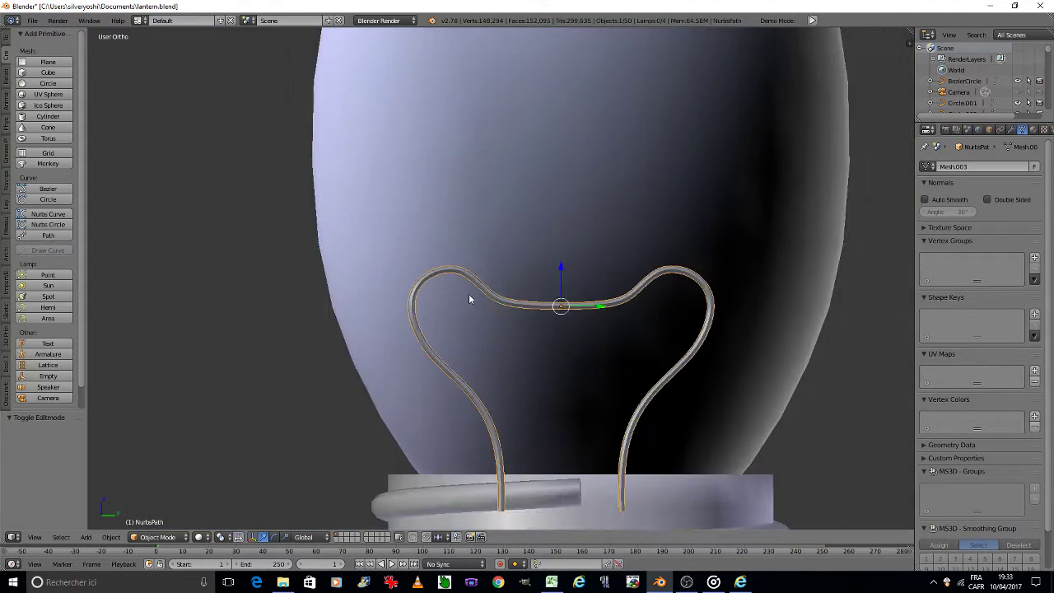
left_click(6, 38)
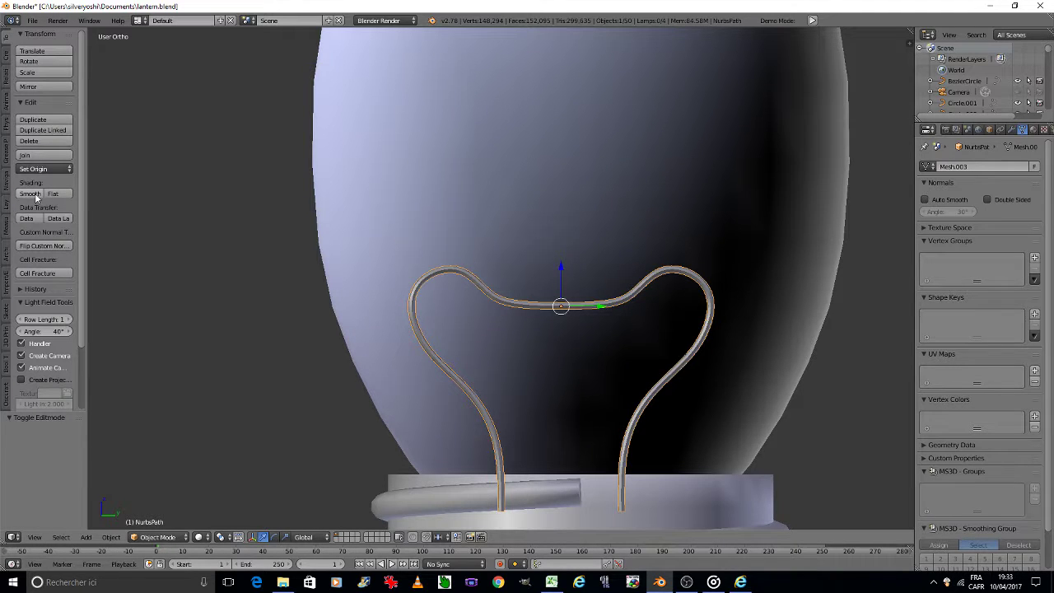
left_click(30, 194)
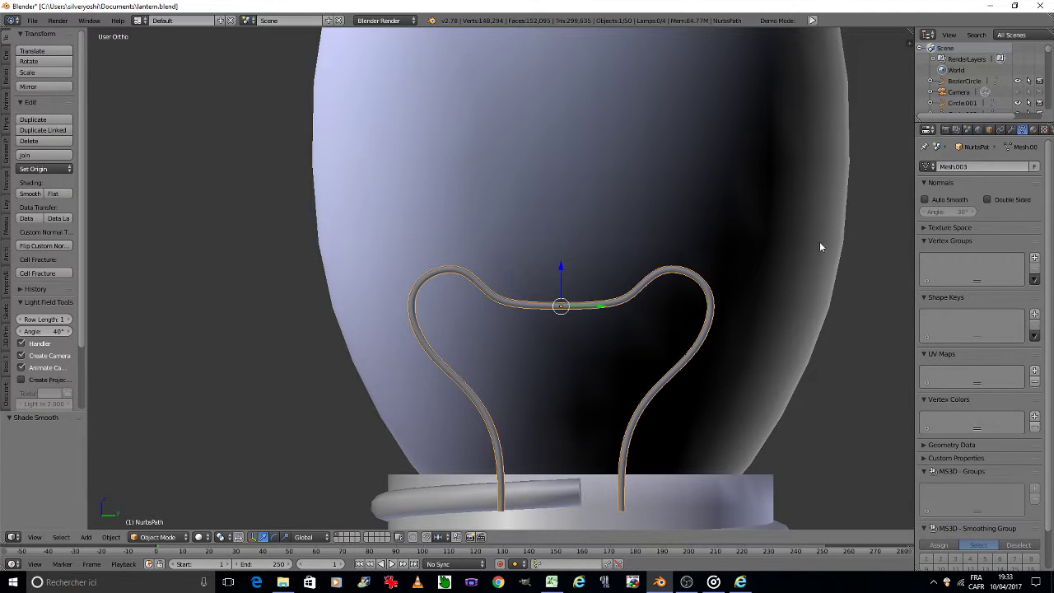
scroll(713, 238, "down", 4)
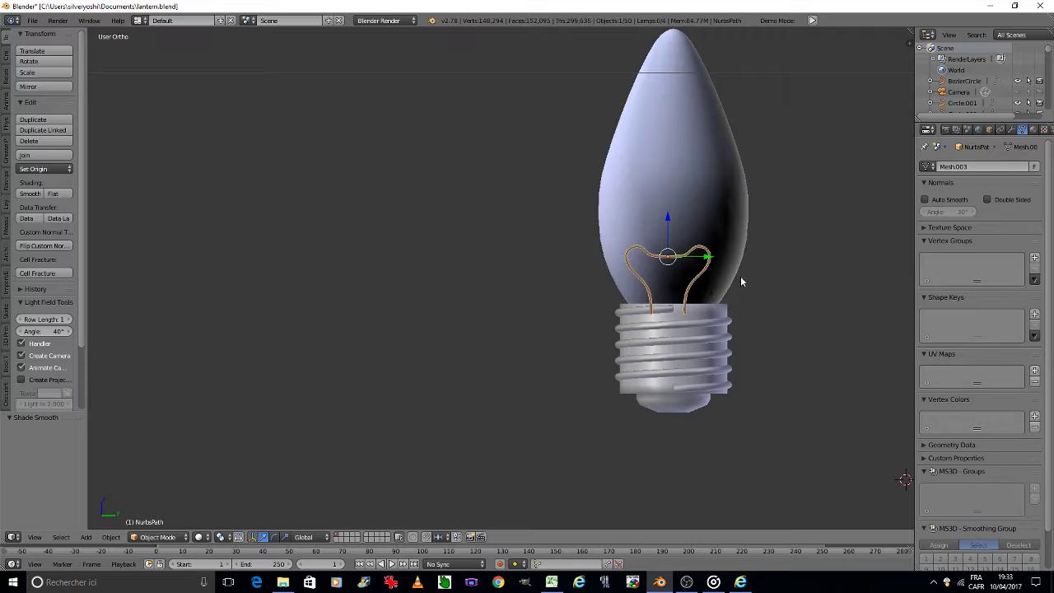
Shift the filament 0.006 along the Y axis.
scroll(717, 280, "down", 1)
middle_click_drag(673, 275, 528, 314, "shift")
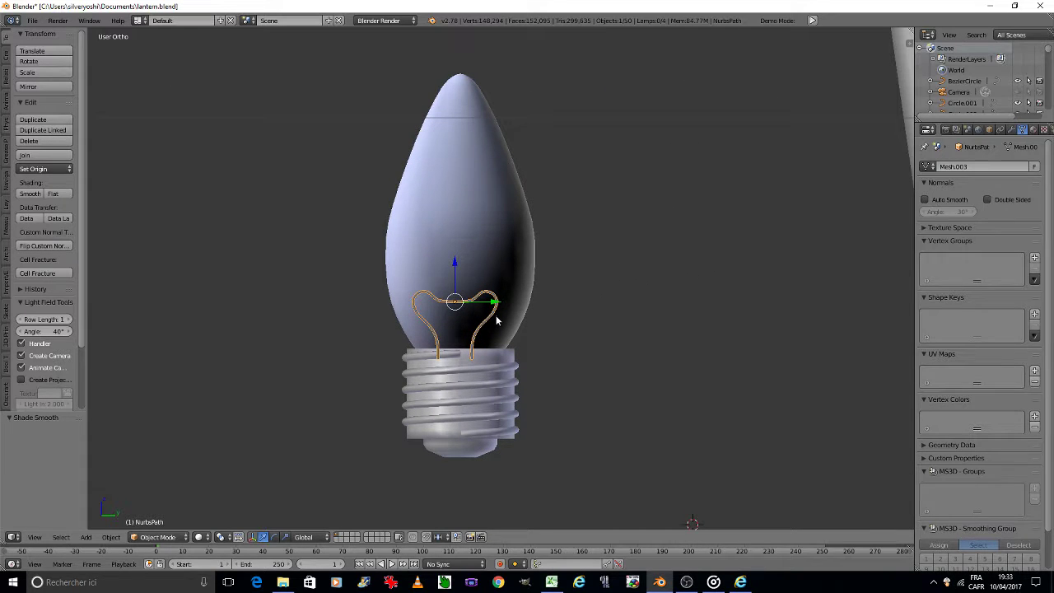
key("g")
key("y")
left_click(500, 321)
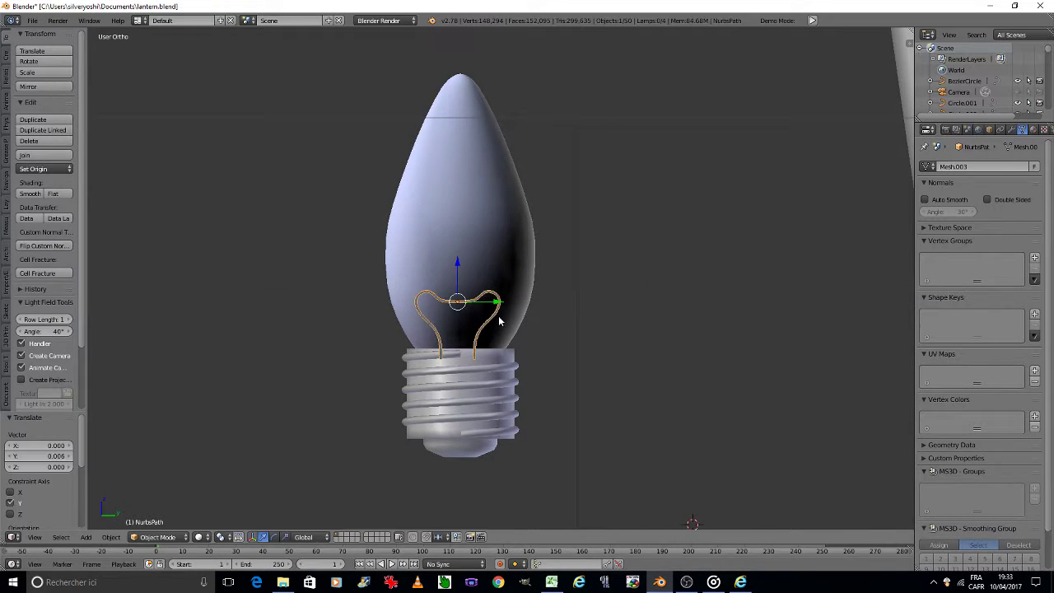
Raise the filament 0.012 along Z so it sits well inside the bulb.
key("g")
key("z")
left_click(499, 302)
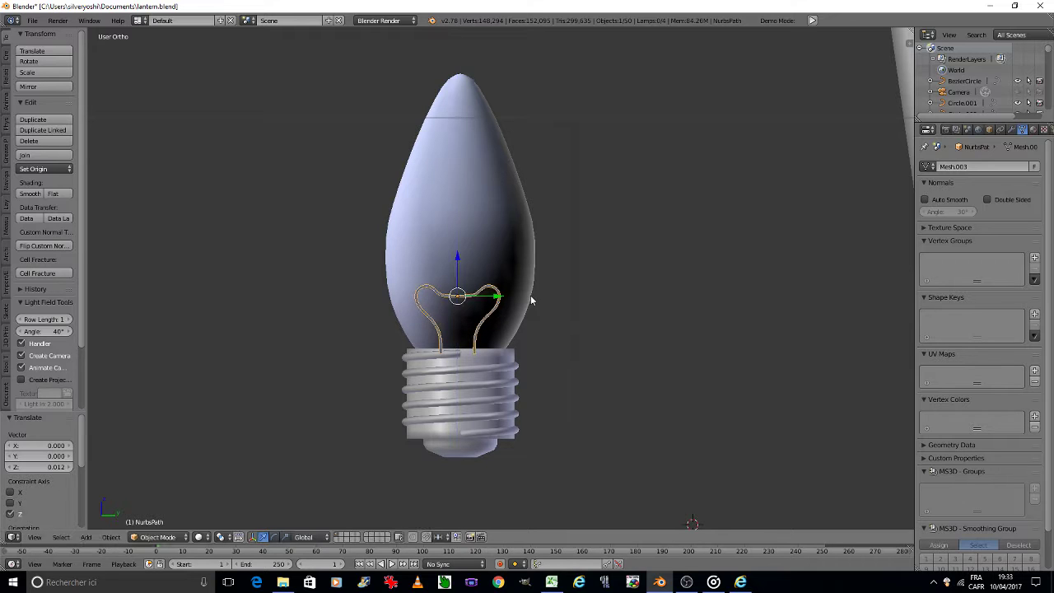
scroll(486, 298, "up", 2)
scroll(481, 296, "up", 3)
scroll(478, 295, "up", 1)
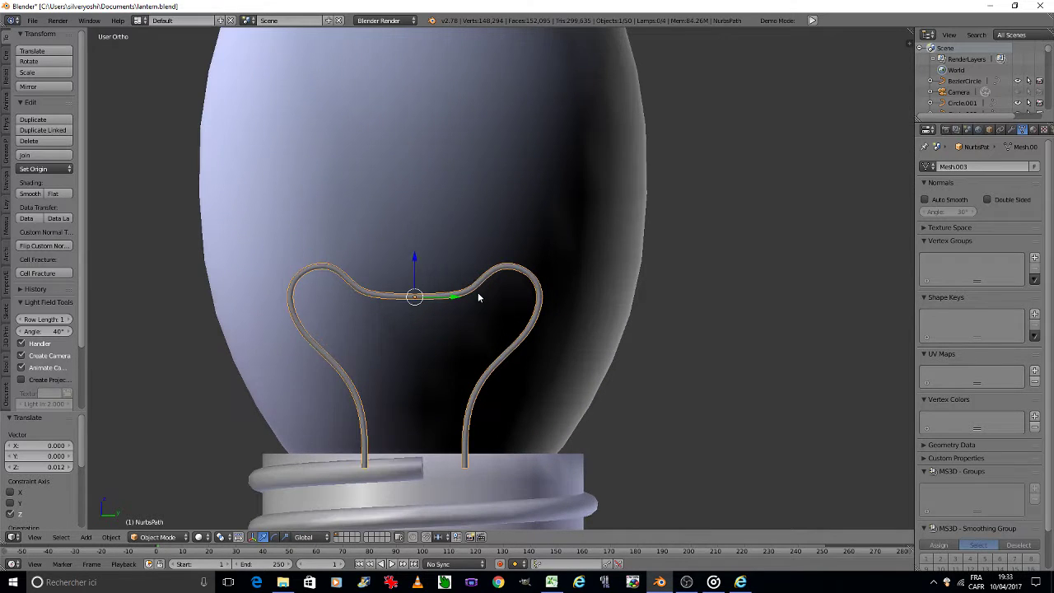
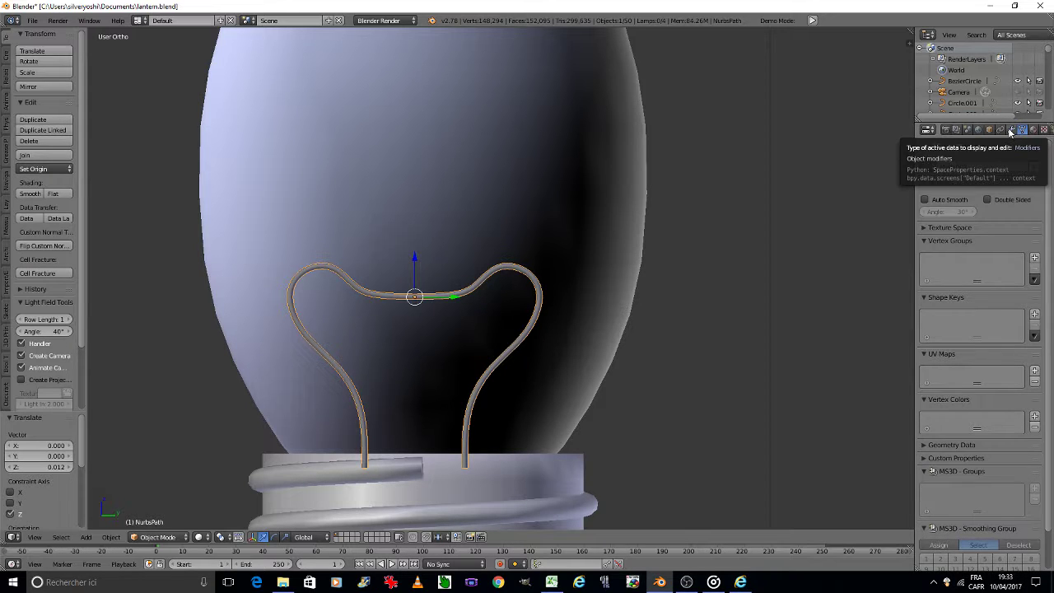
Give the filament new material Material.021 with diffuse grey 0.334 and specular intensity 1.0.
left_click(1034, 130)
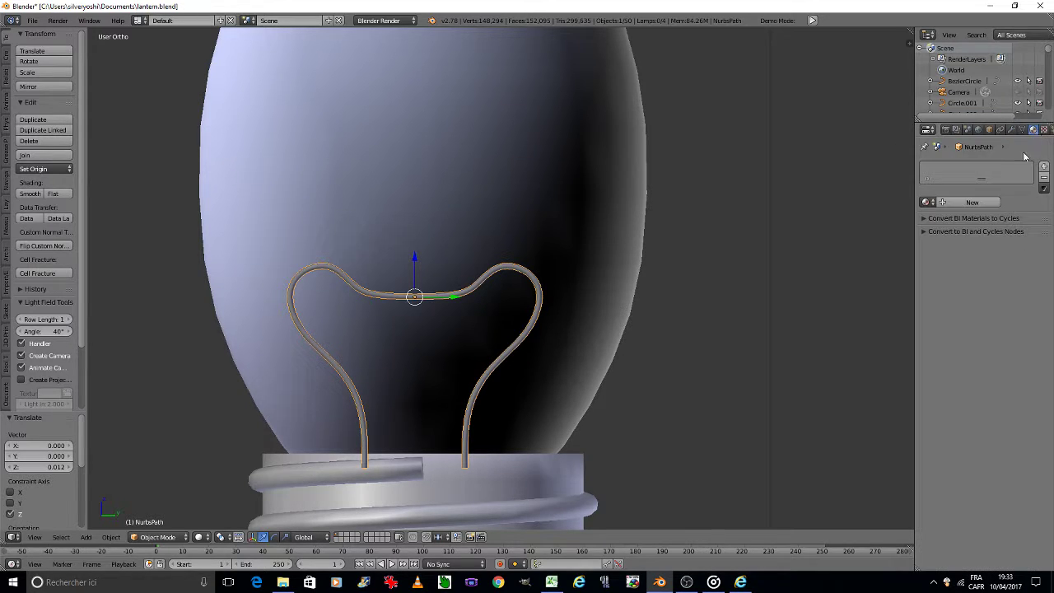
left_click(947, 202)
left_click(949, 337)
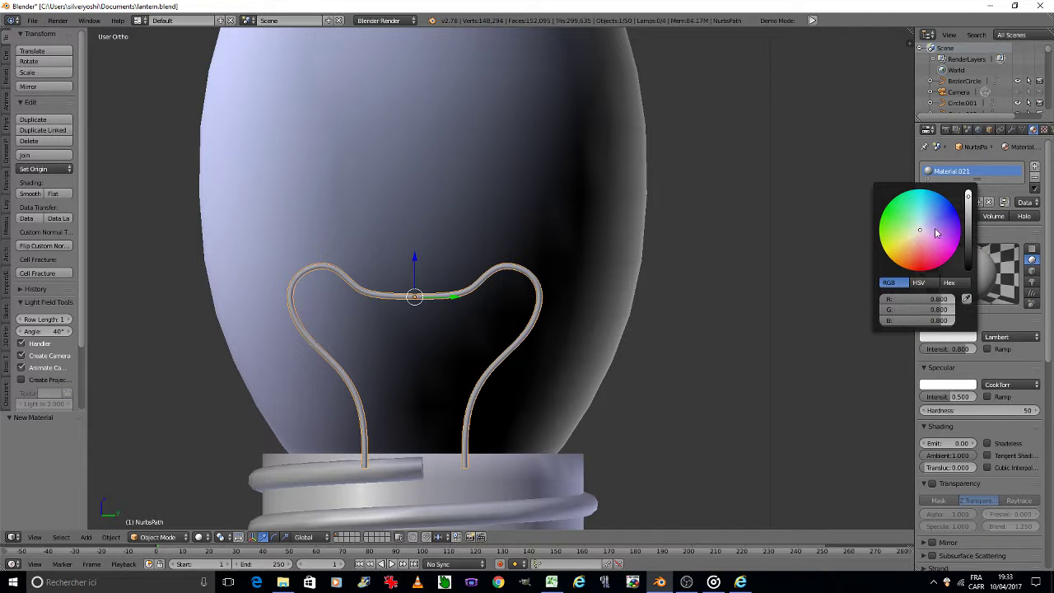
left_click_drag(969, 224, 970, 237)
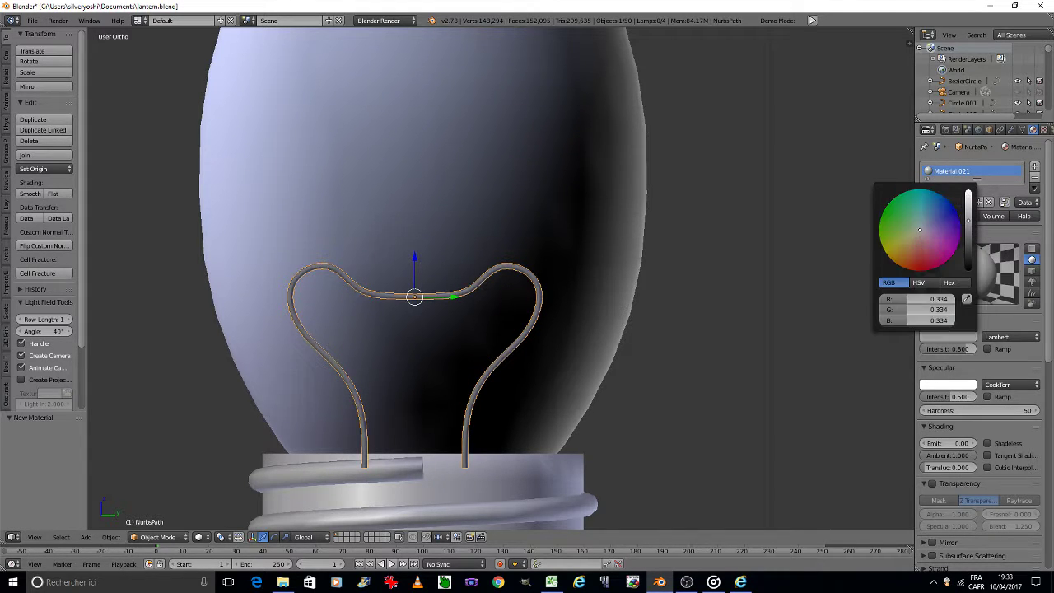
left_click_drag(948, 397, 976, 397)
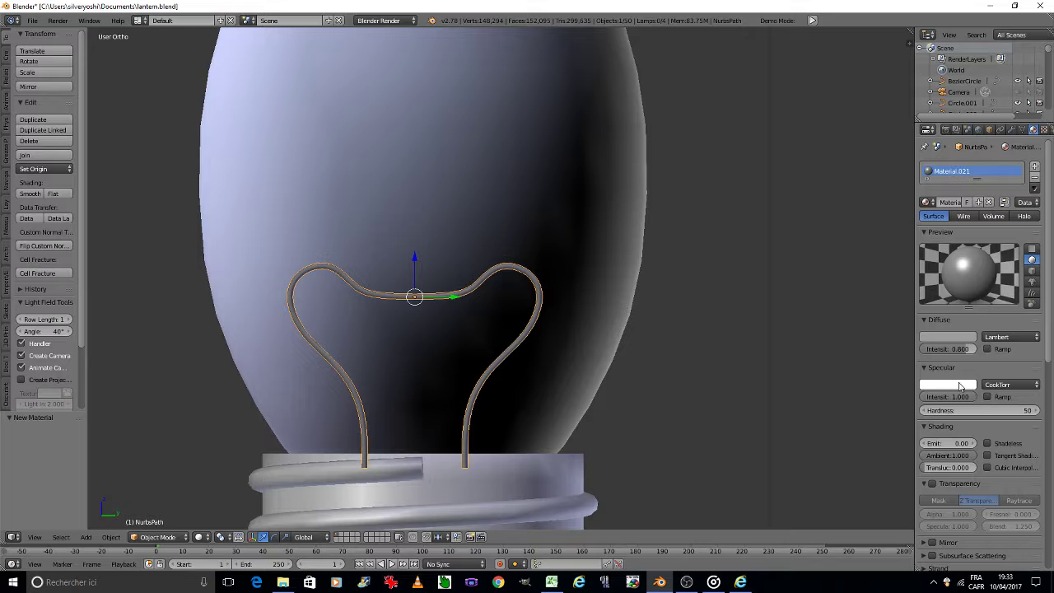
In top view, move the filament along X, then 0.011 along Y, to centre it in the bulb.
scroll(608, 342, "down", 3)
scroll(609, 337, "down", 2)
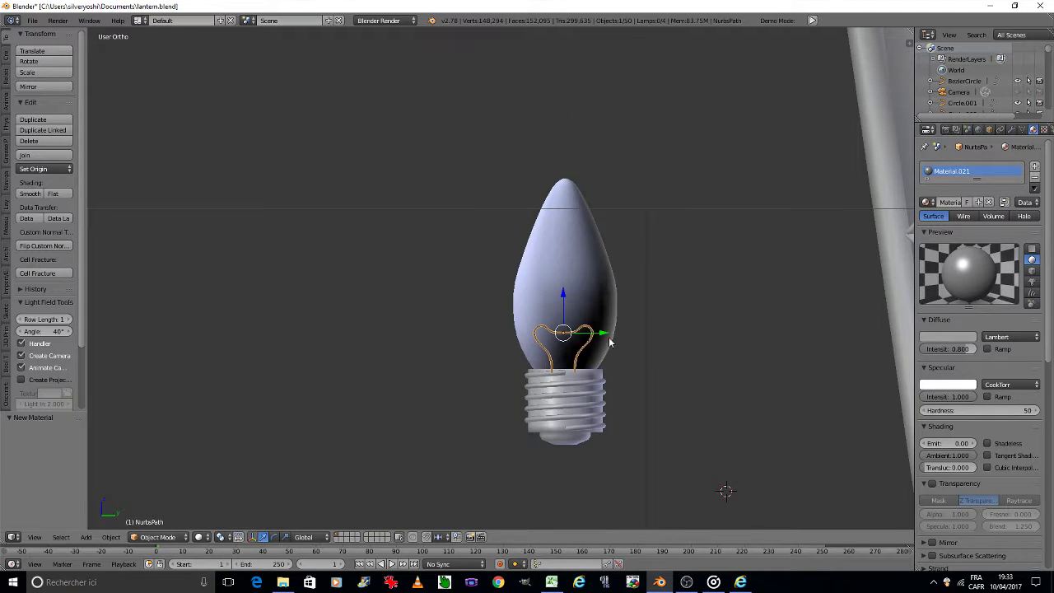
key("KP_8")
key("KP_8")
key("KP_8")
key("KP_8")
key("KP_8")
key("KP_8")
key("ctrl+KP_8")
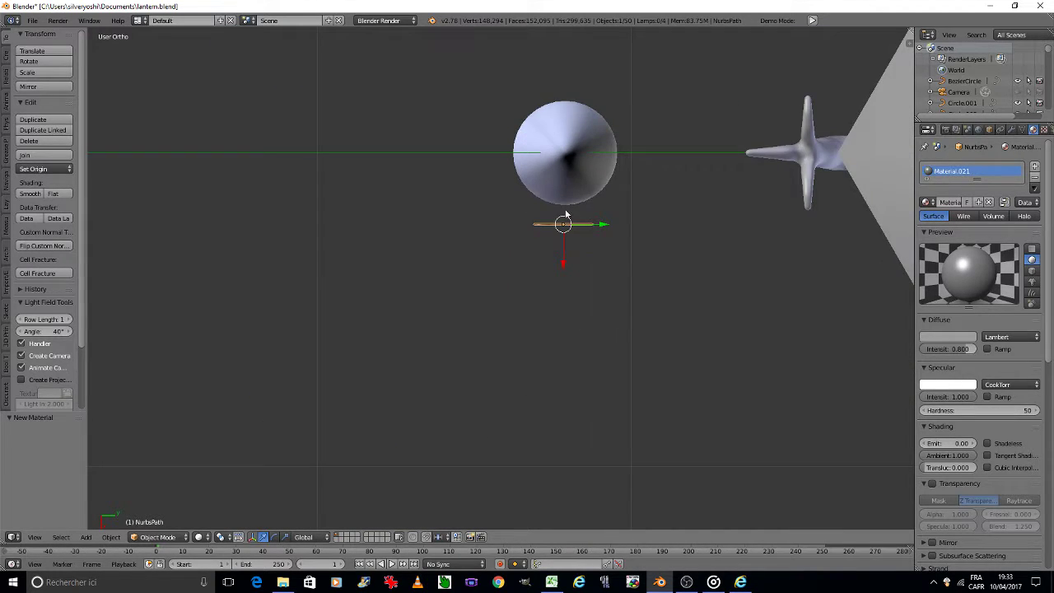
key("ctrl+KP_6")
key("g")
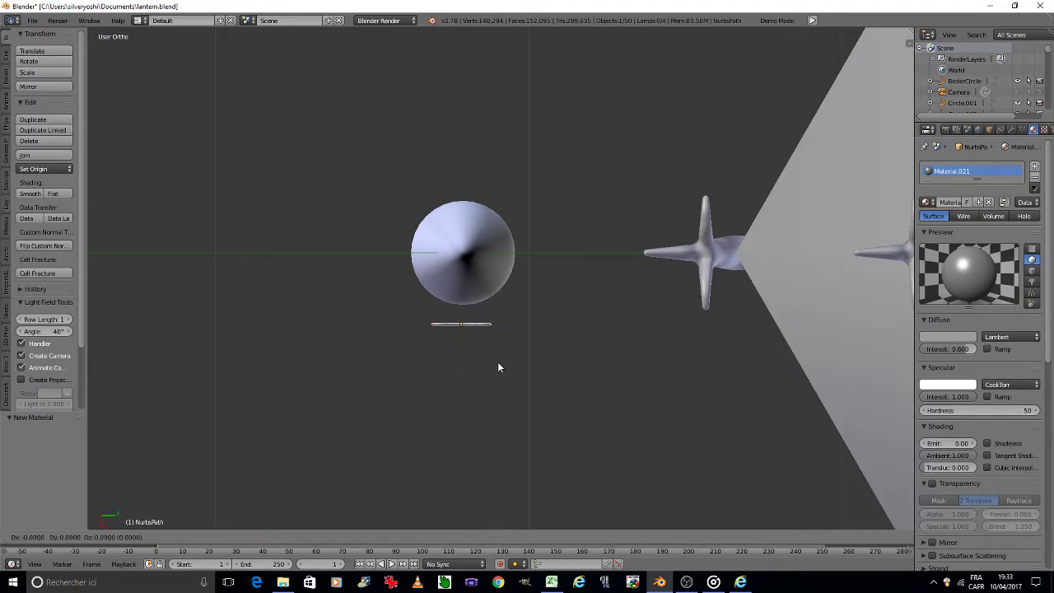
key("x")
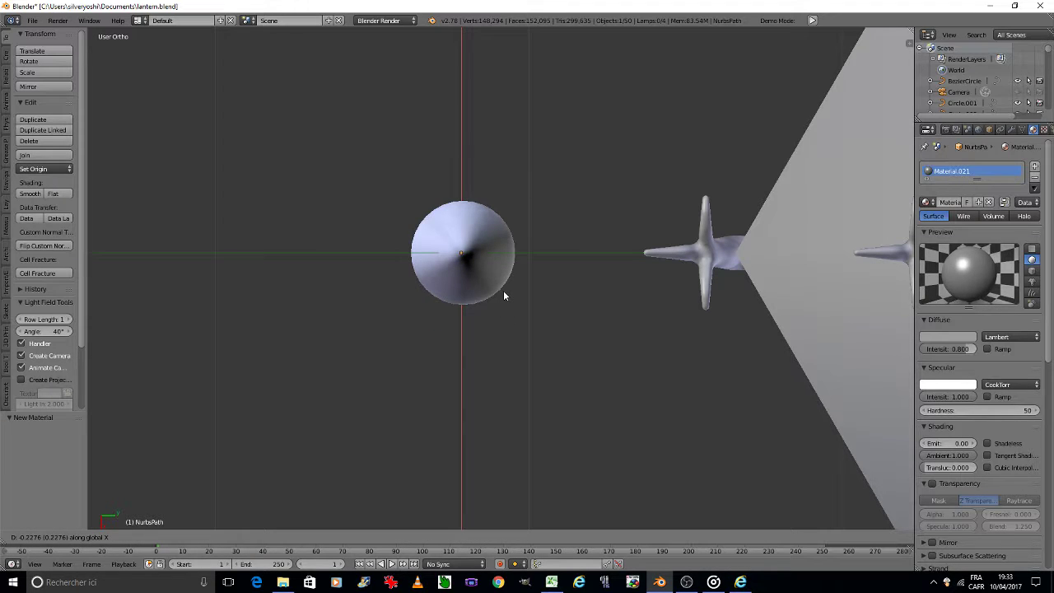
left_click(505, 295)
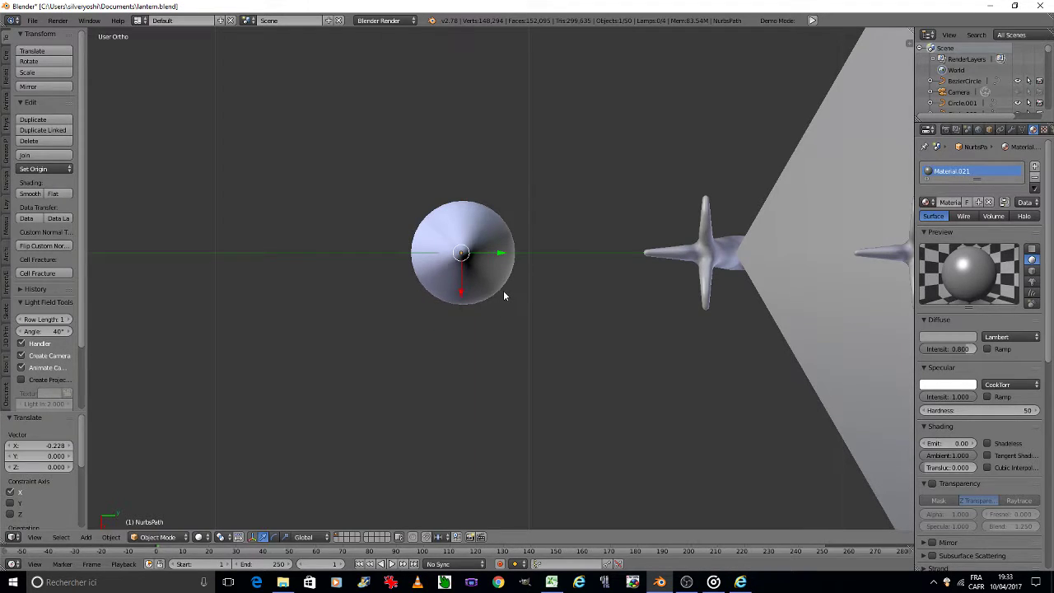
key("g")
key("y")
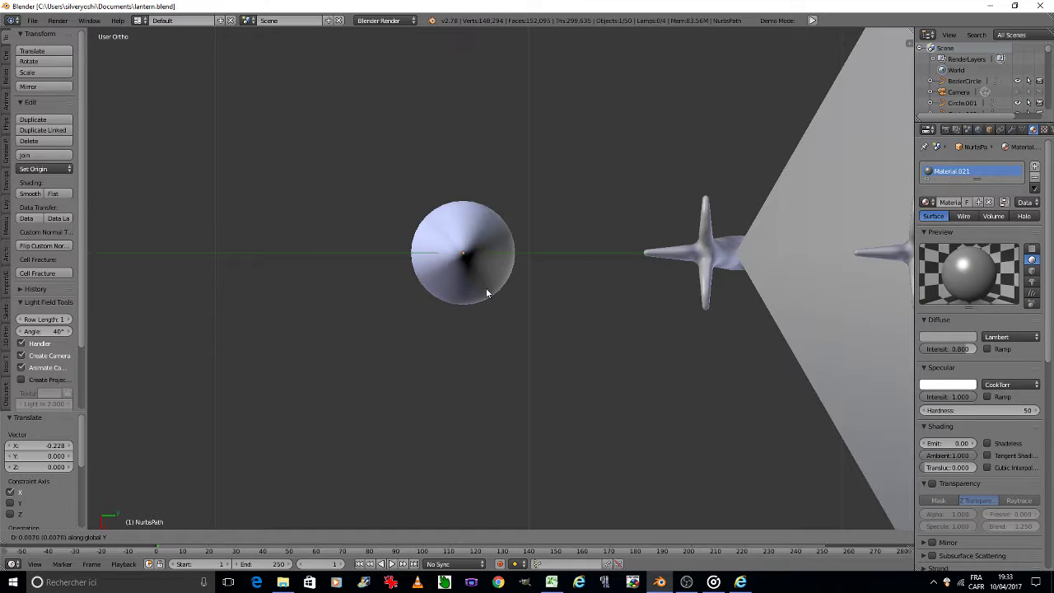
left_click(487, 289)
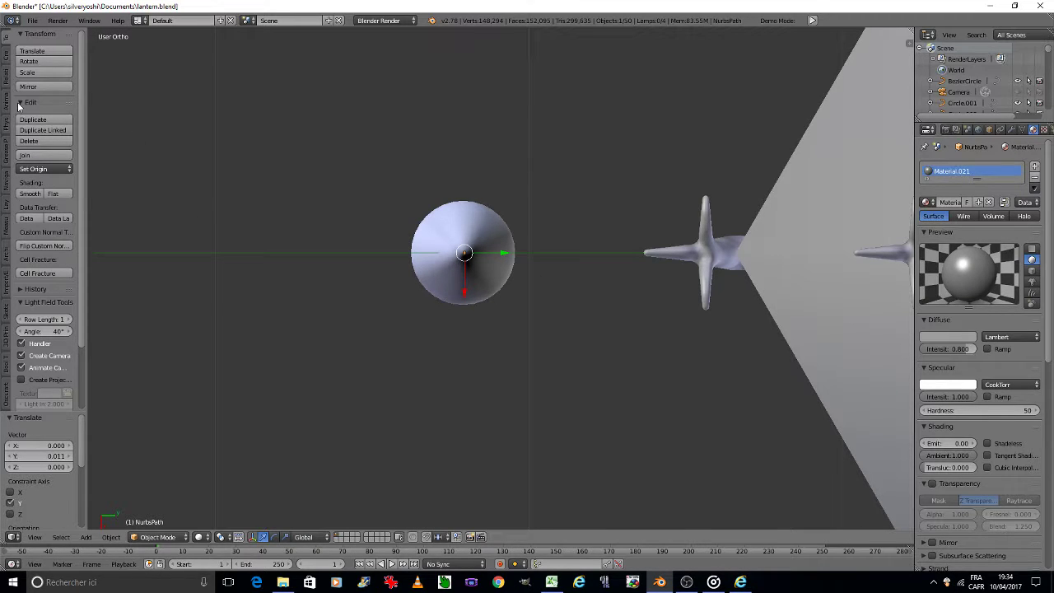
Add the glass bulb and the base's spiral thread to the selection.
right_click(416, 266, "shift")
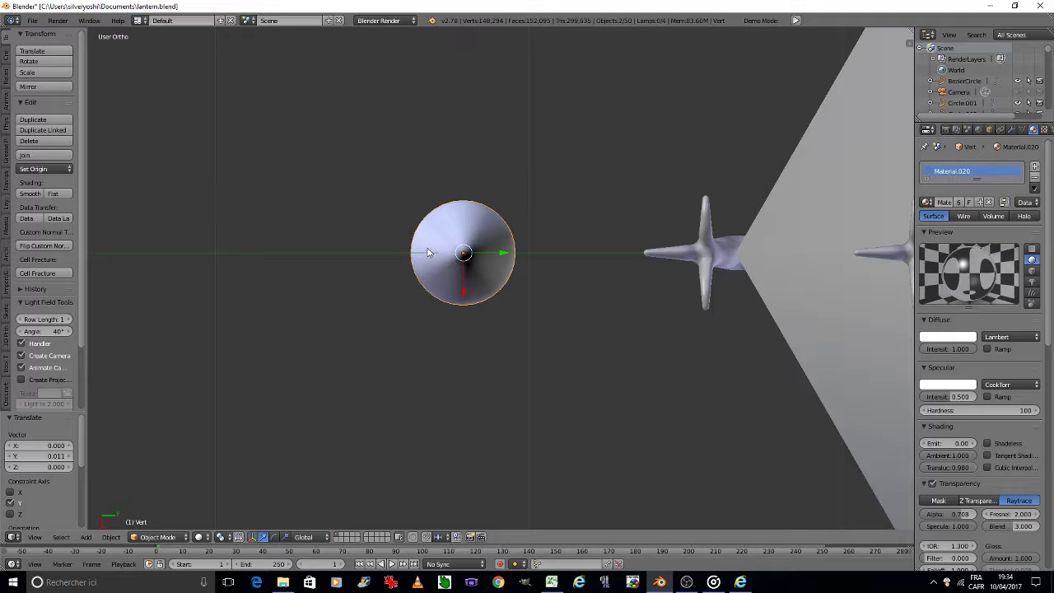
key("KP_8")
key("KP_8")
key("KP_8")
scroll(472, 414, "up", 5)
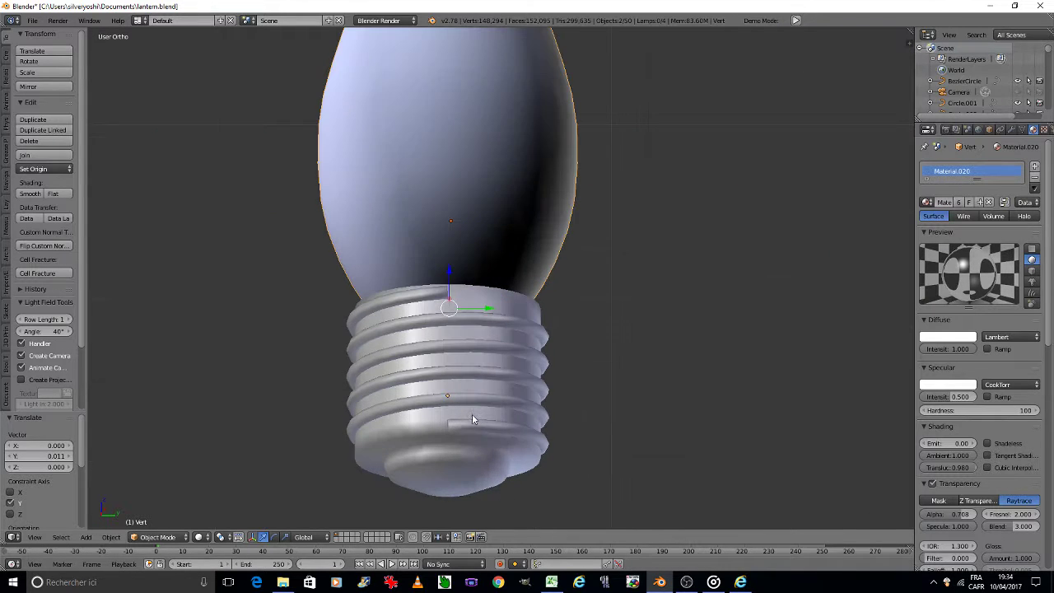
right_click(451, 451, "shift")
scroll(461, 427, "down", 5)
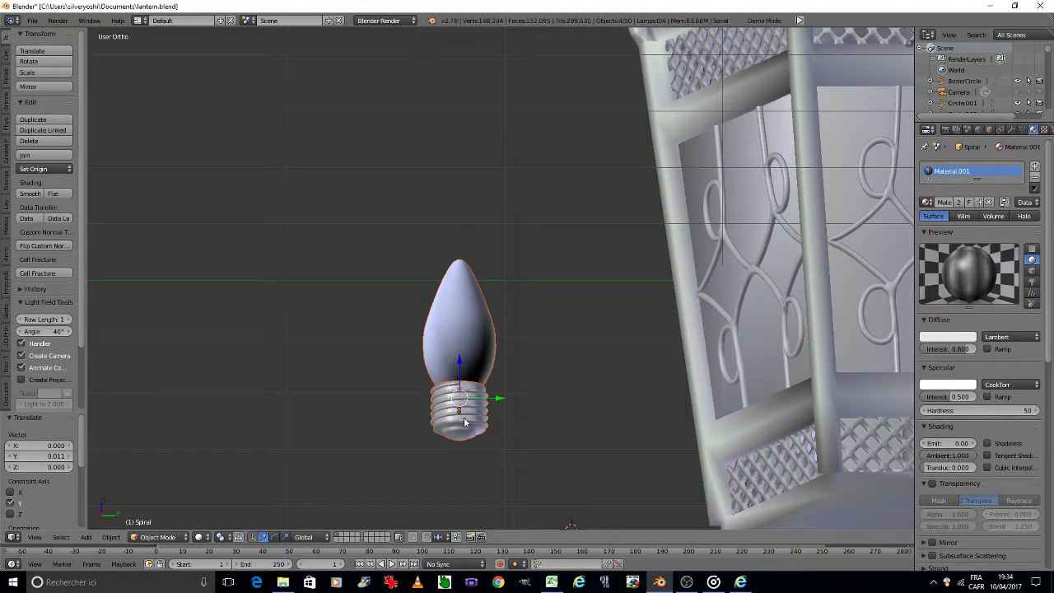
Switch the viewport shading to Wireframe and bring the lantern into view.
key("KP_8")
left_click(198, 538)
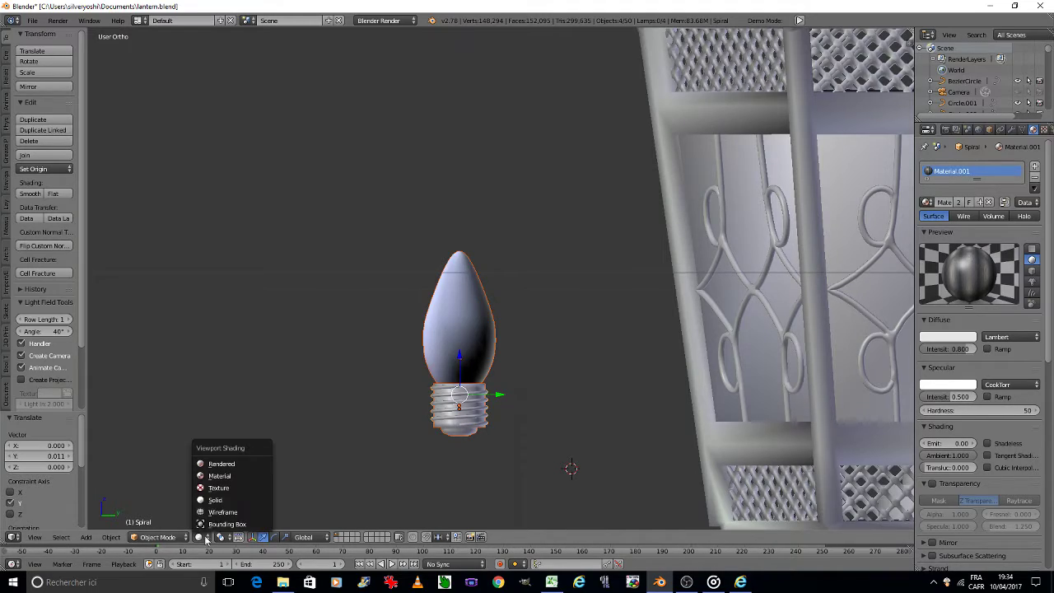
left_click(219, 509)
scroll(532, 376, "down", 2)
middle_click_drag(532, 381, 370, 384, "shift")
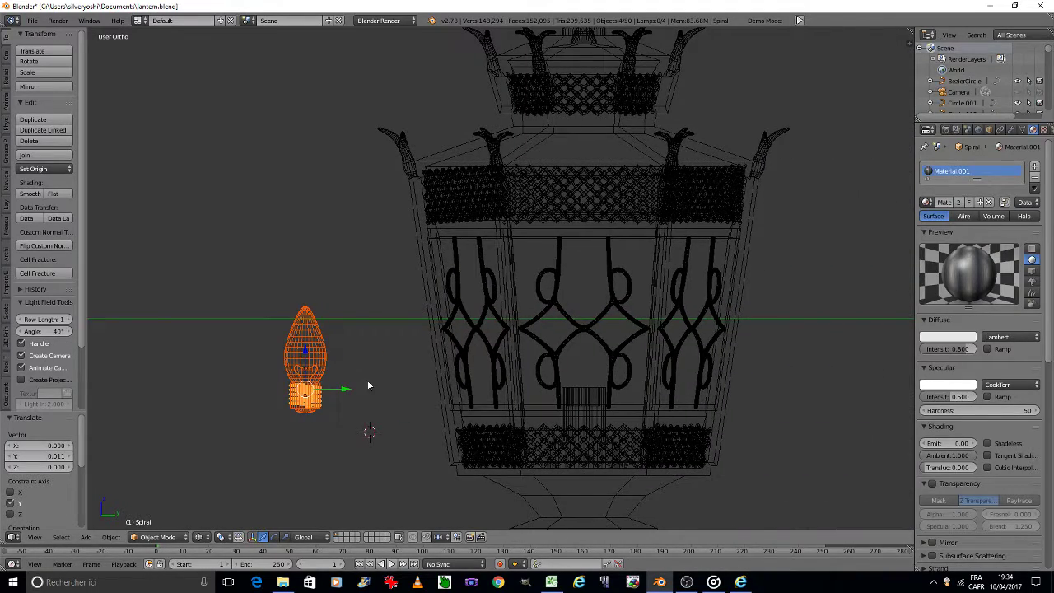
Move the bulb assembly 2.226 along Y into the lantern, then adjust it by -0.022.
key("g")
key("y")
left_click(647, 368)
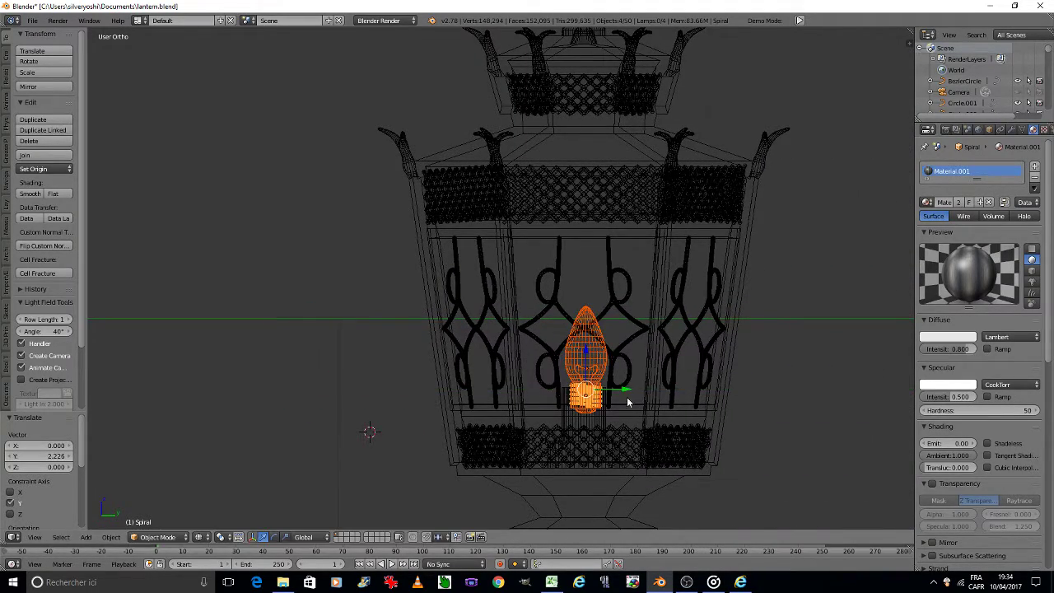
key("KP_Decimal")
key("g")
key("y")
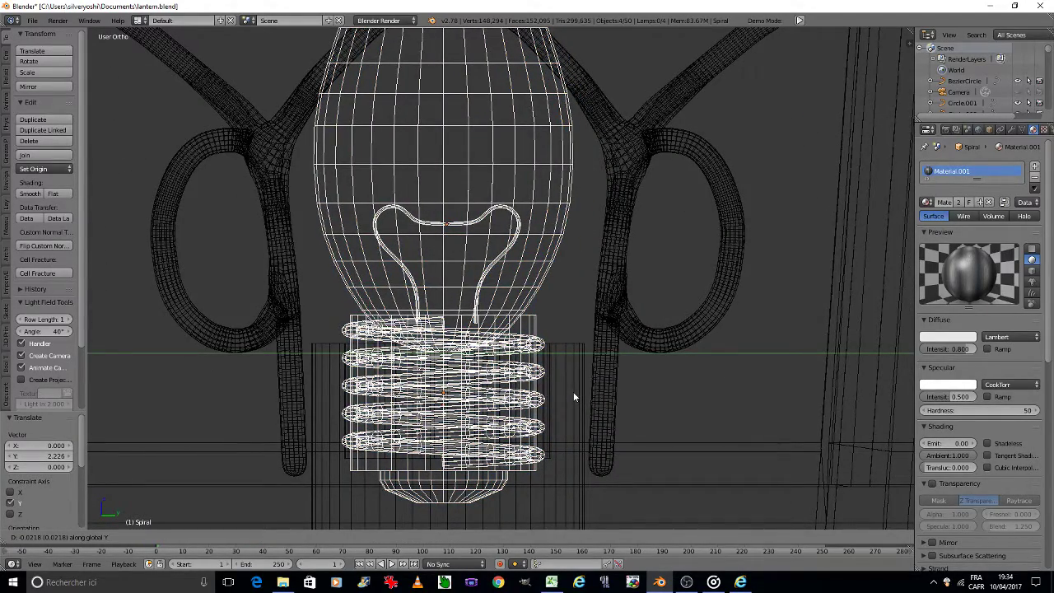
left_click(574, 397)
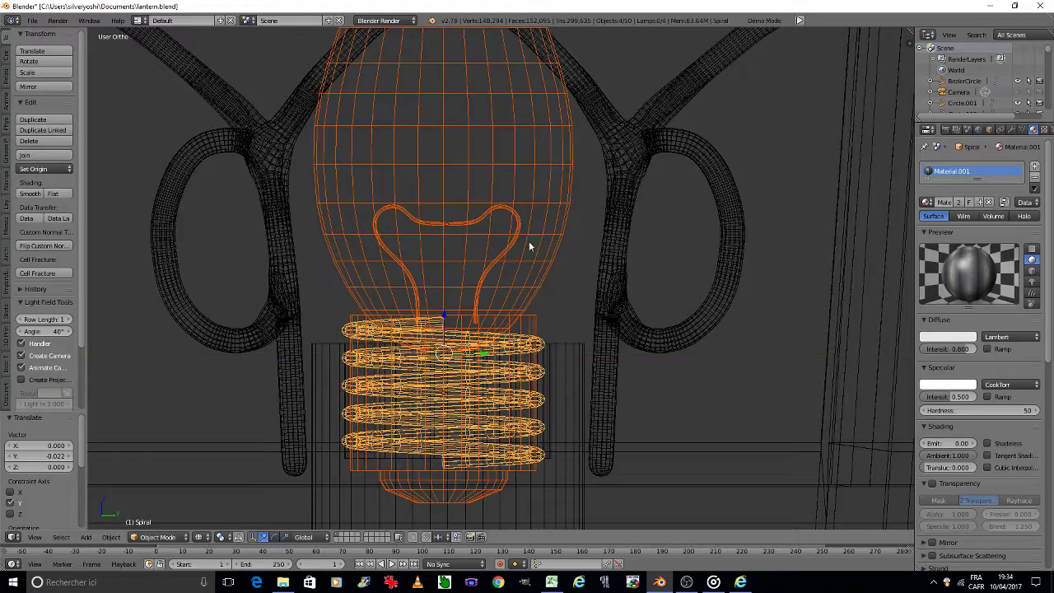
Turn on Receive Transparent shadows for the filament and frame the whole lantern.
left_click(506, 216)
scroll(930, 395, "down", 5)
scroll(931, 395, "down", 5)
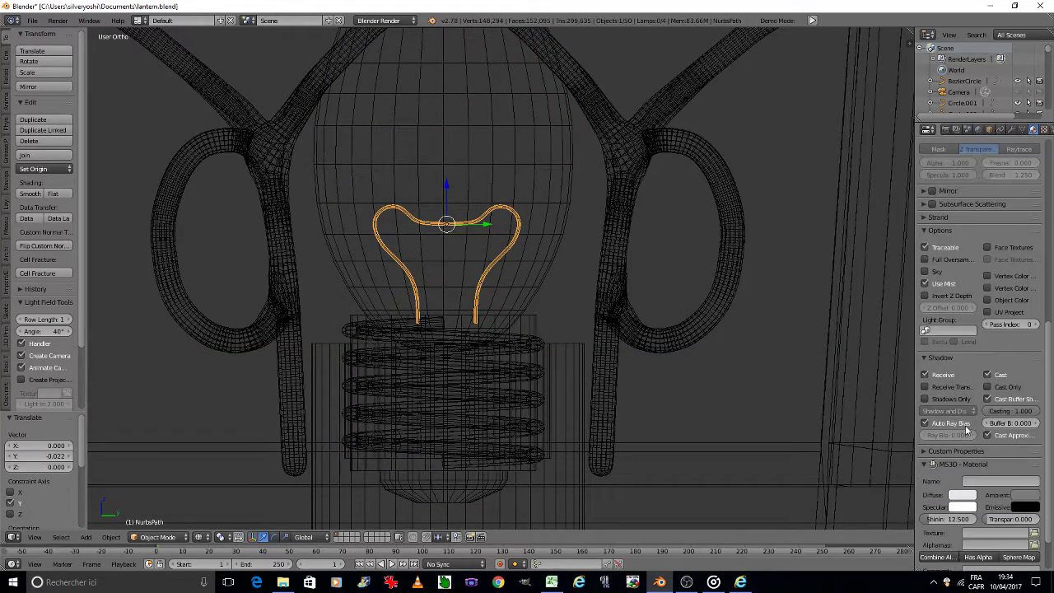
left_click(925, 386)
key("Home")
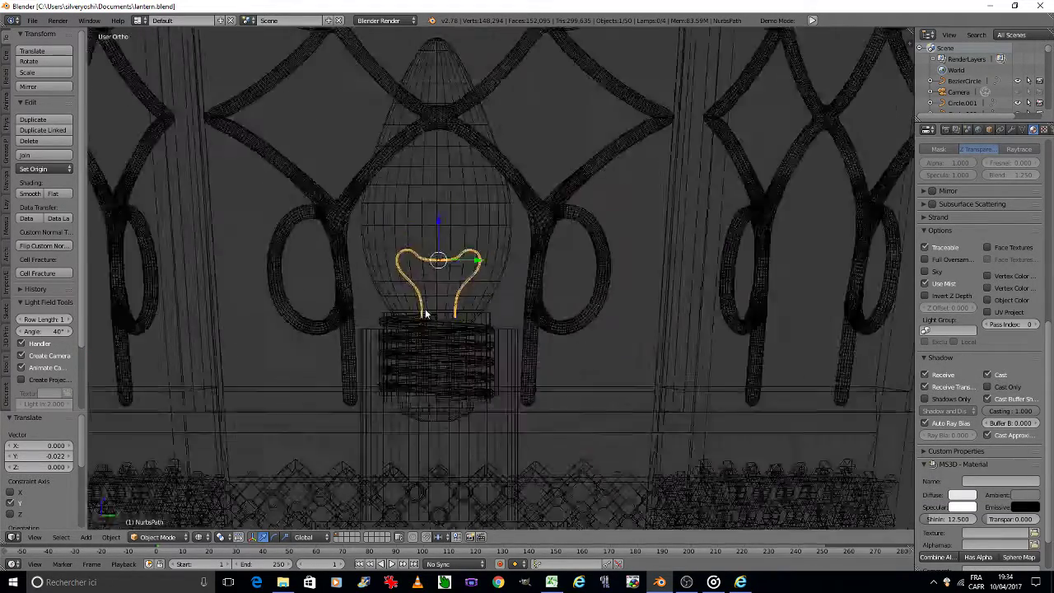
Add a Point lamp and move it up into the bulb.
left_click(7, 53)
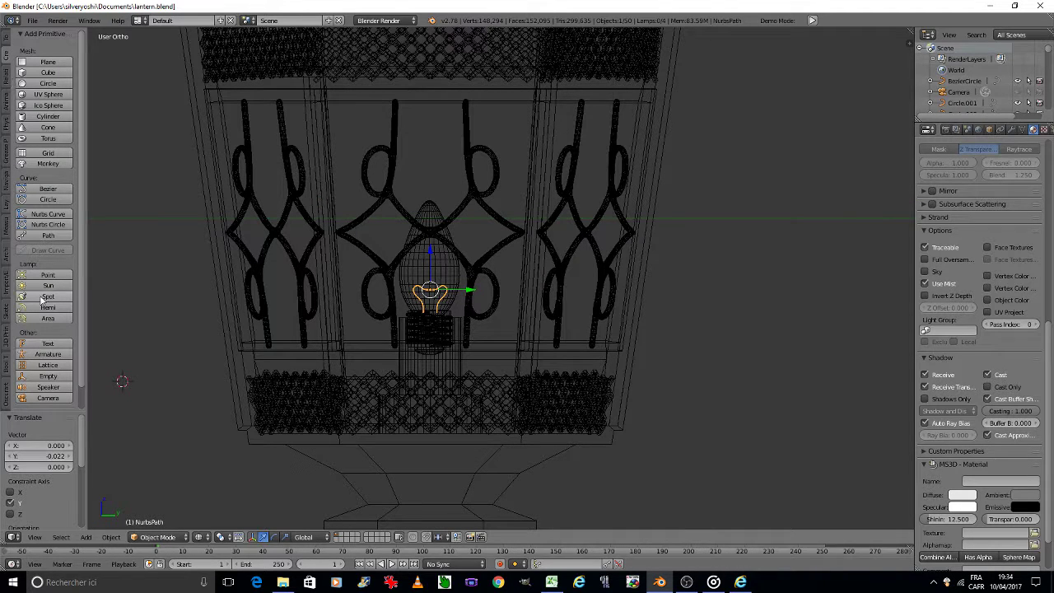
left_click(47, 274)
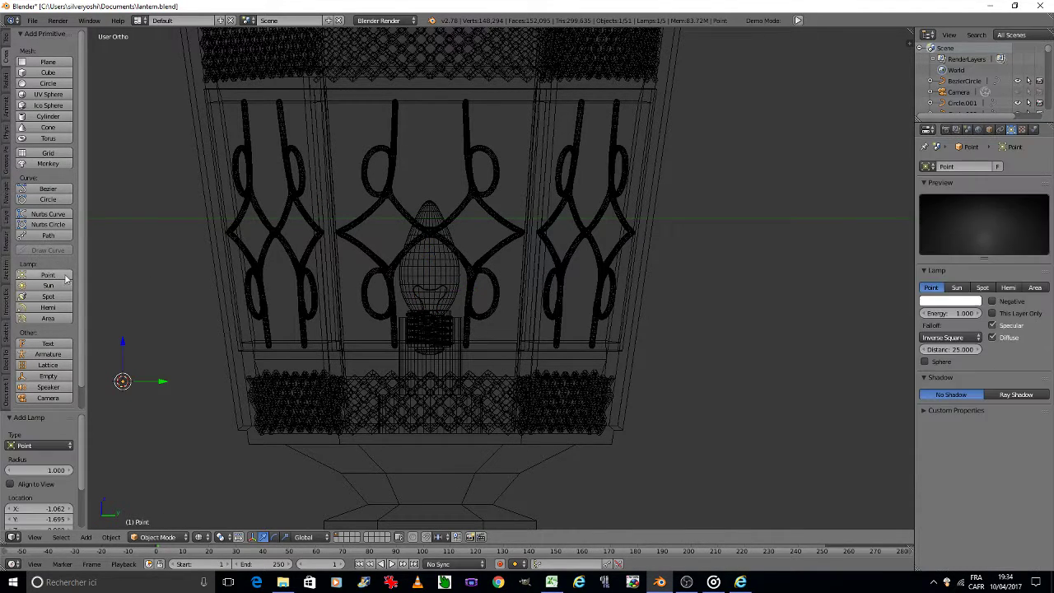
key("g")
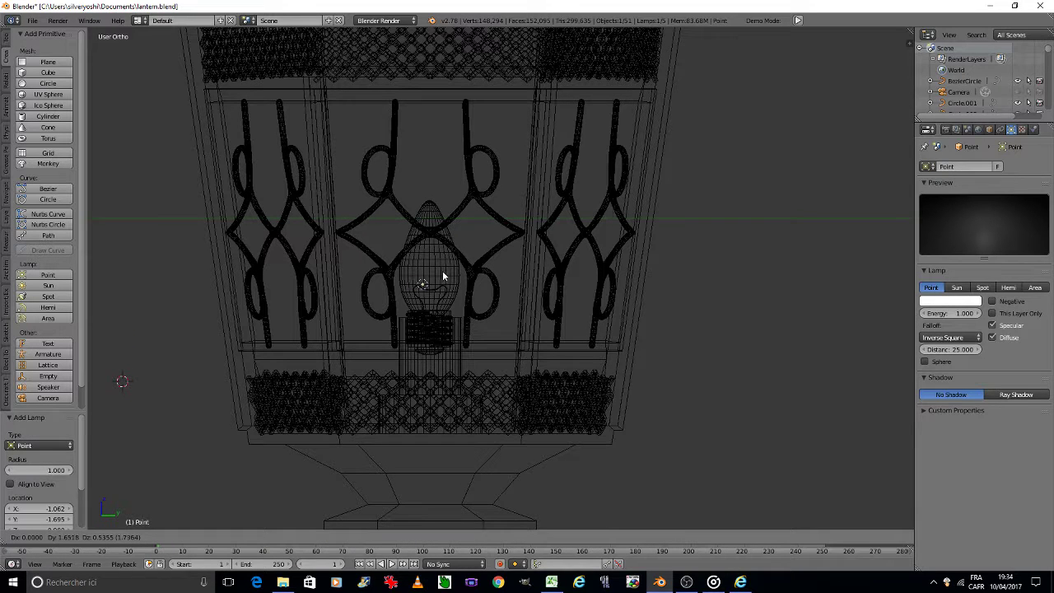
left_click(447, 281)
scroll(447, 282, "down", 5)
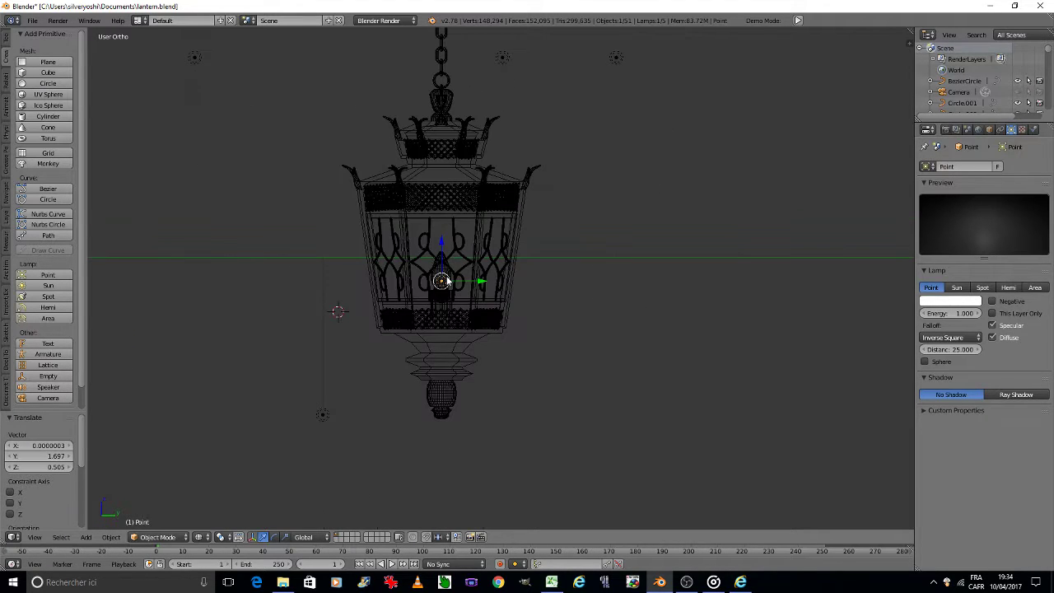
From top view, shift the lamp 1.059 along X to centre it, then view through the camera.
key("KP_8")
key("KP_8")
key("KP_8")
key("KP_8")
key("KP_8")
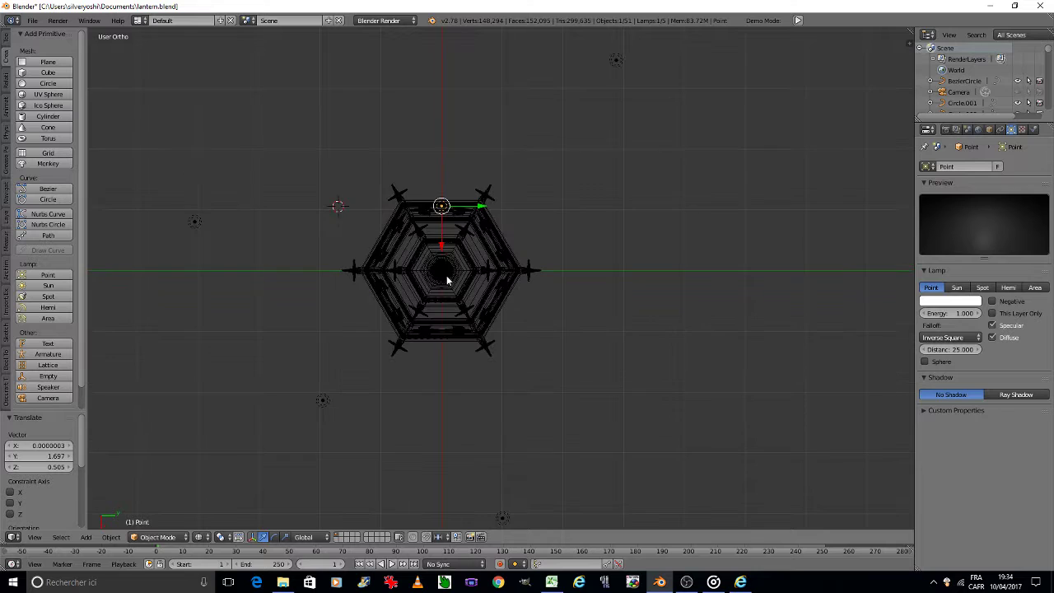
key("KP_8")
scroll(445, 280, "up", 5)
key("g")
key("x")
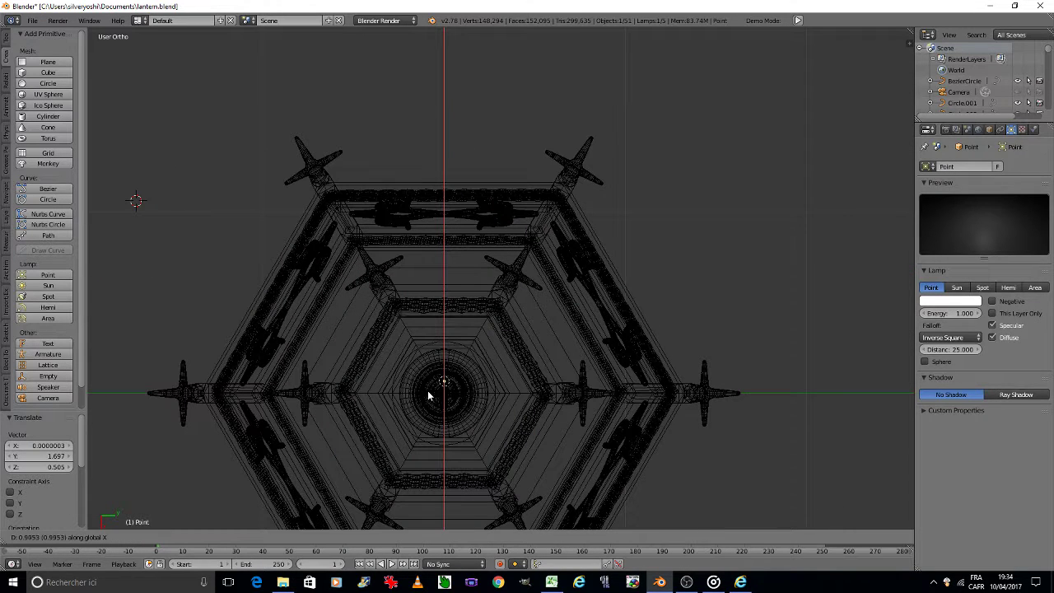
left_click(430, 402)
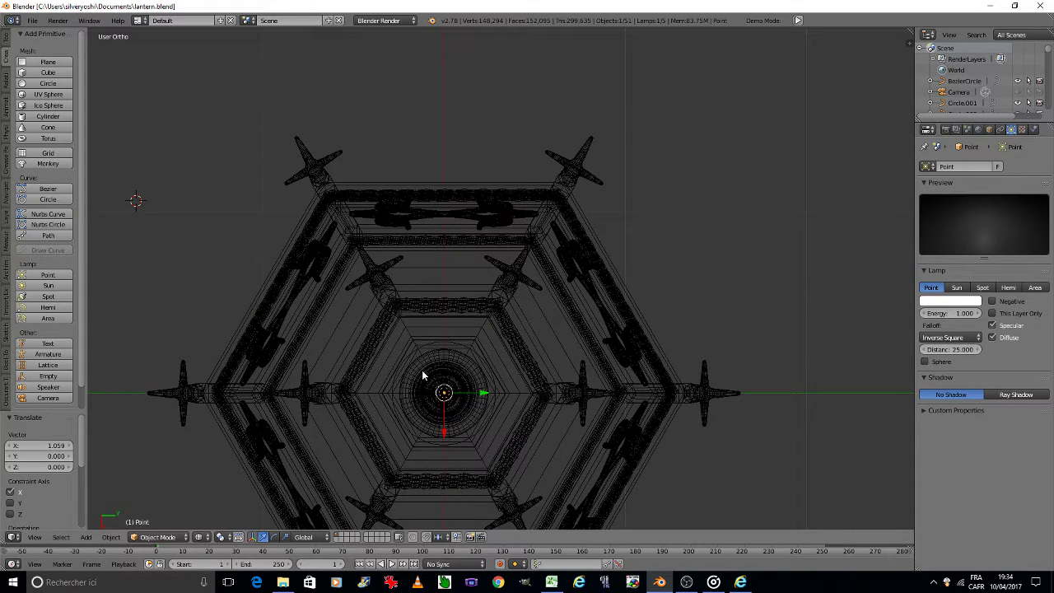
key("KP_0")
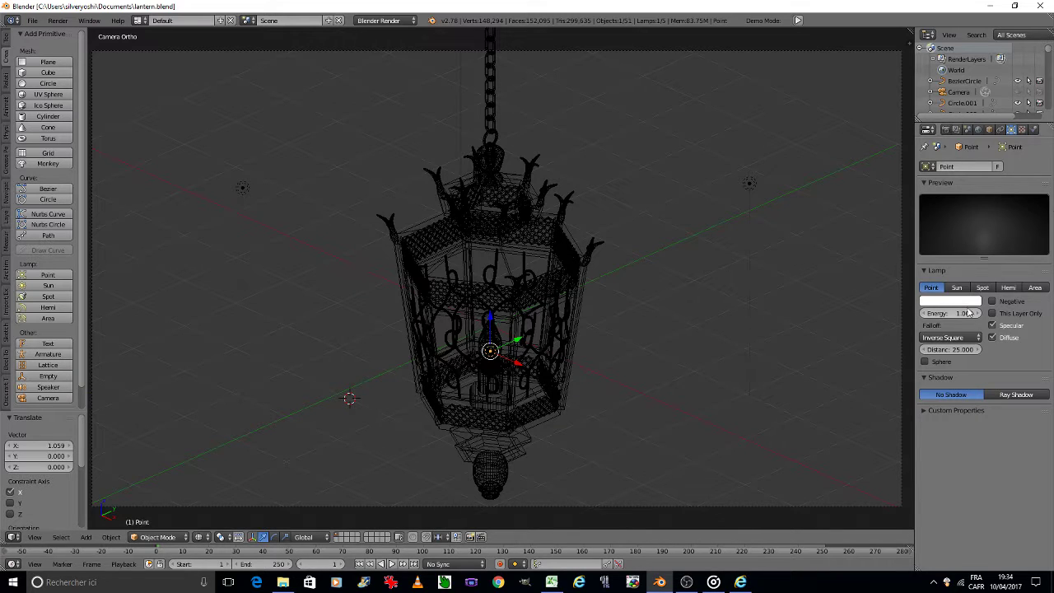
Make the point lamp pale yellow with an energy of 2.
left_click(958, 303)
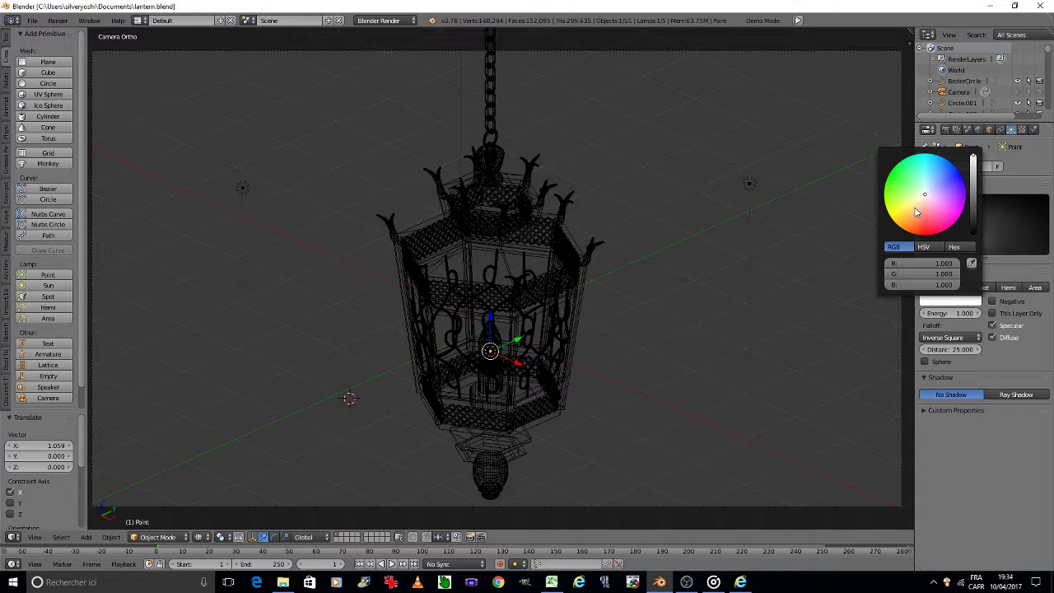
left_click(919, 207)
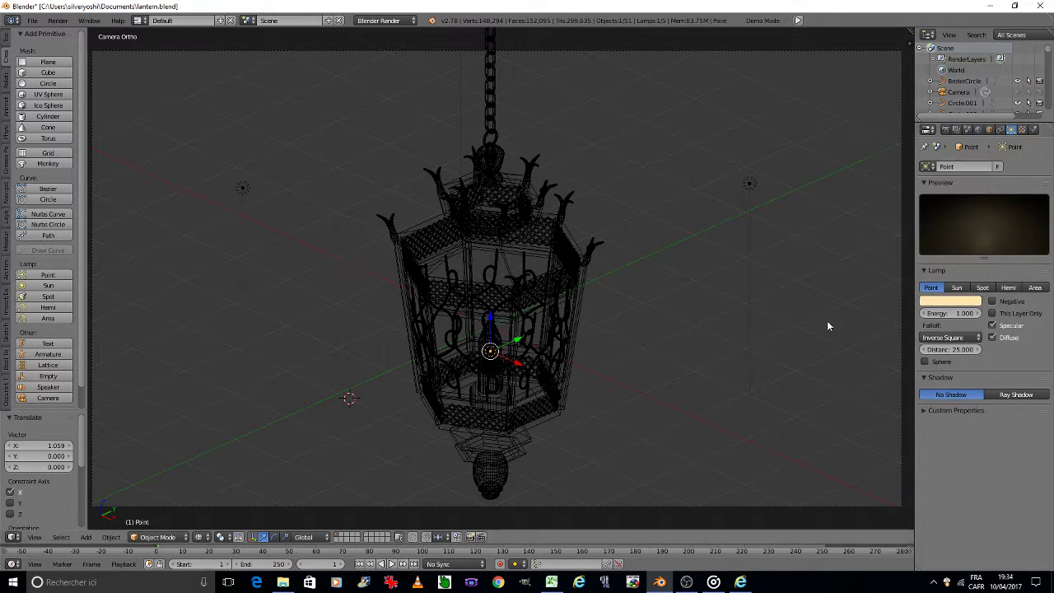
left_click(945, 314)
type("2")
key("Return")
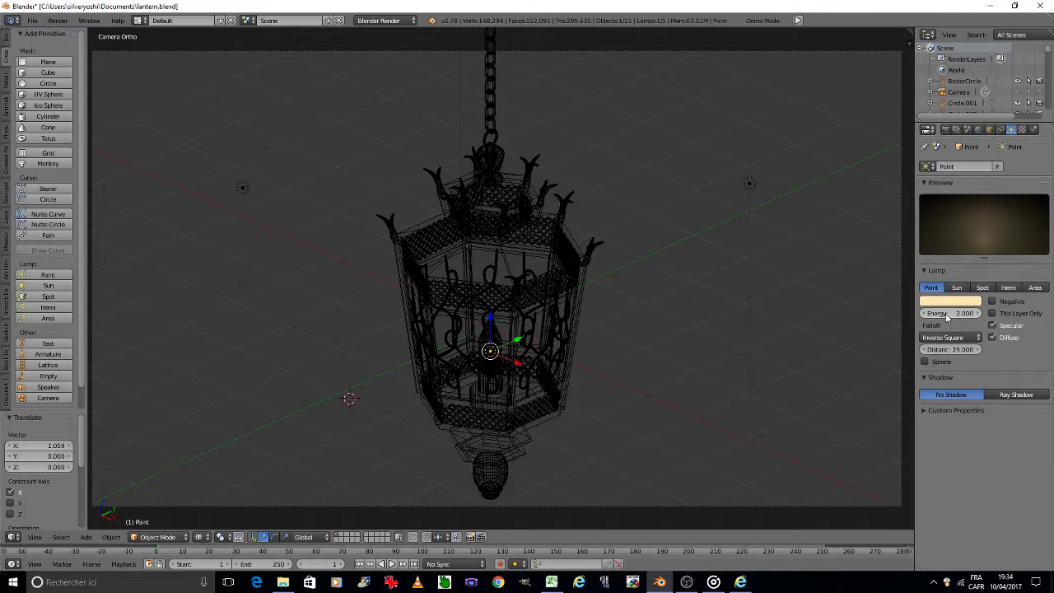
key("ctrl+s")
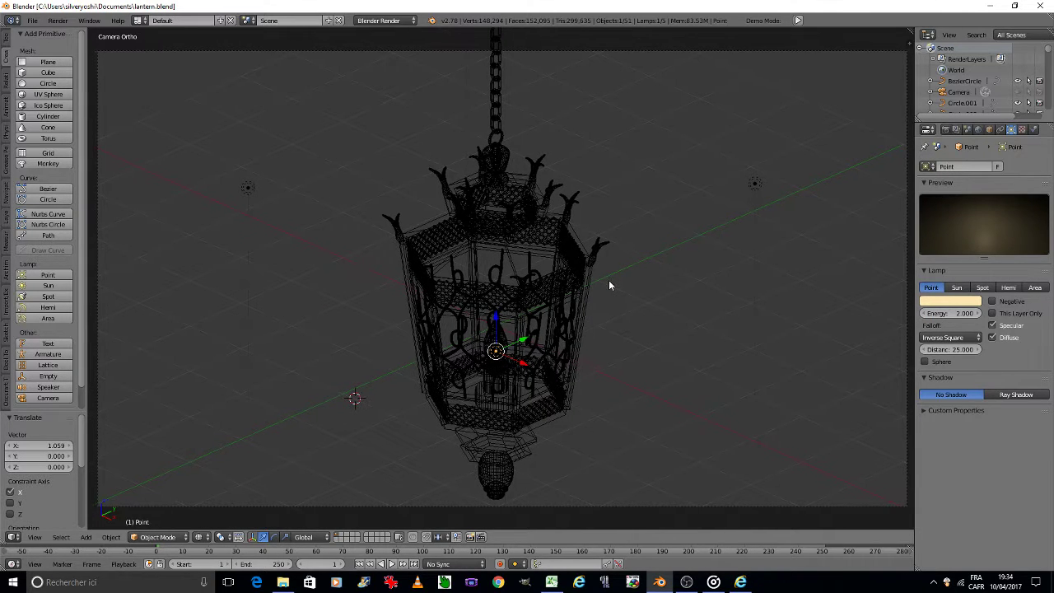
Save the lantern file over the existing one and switch the viewport to Rendered shading.
key("ctrl+s")
left_click(606, 287)
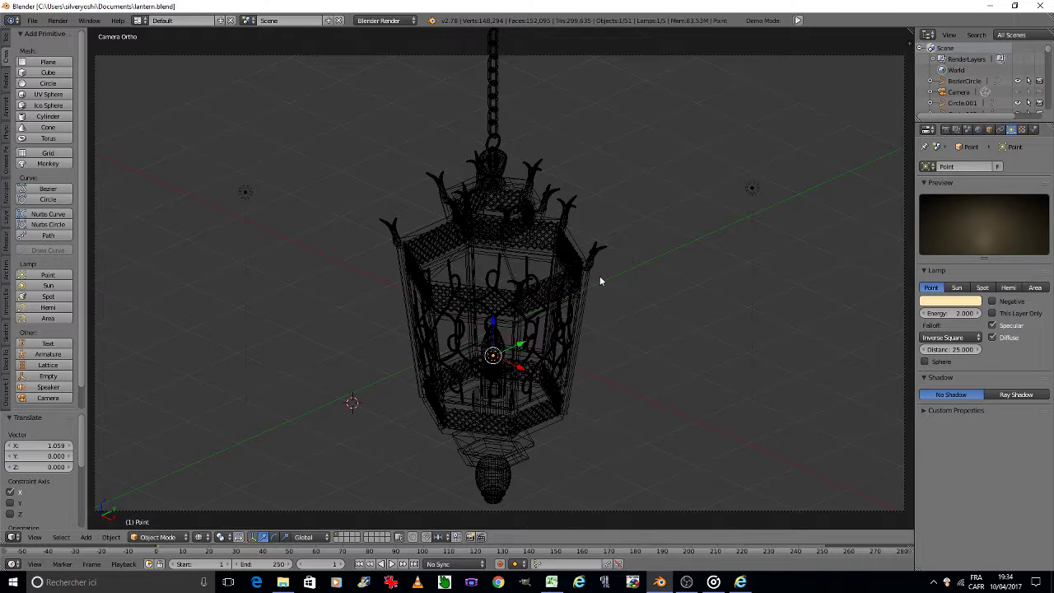
left_click(202, 537)
left_click(212, 466)
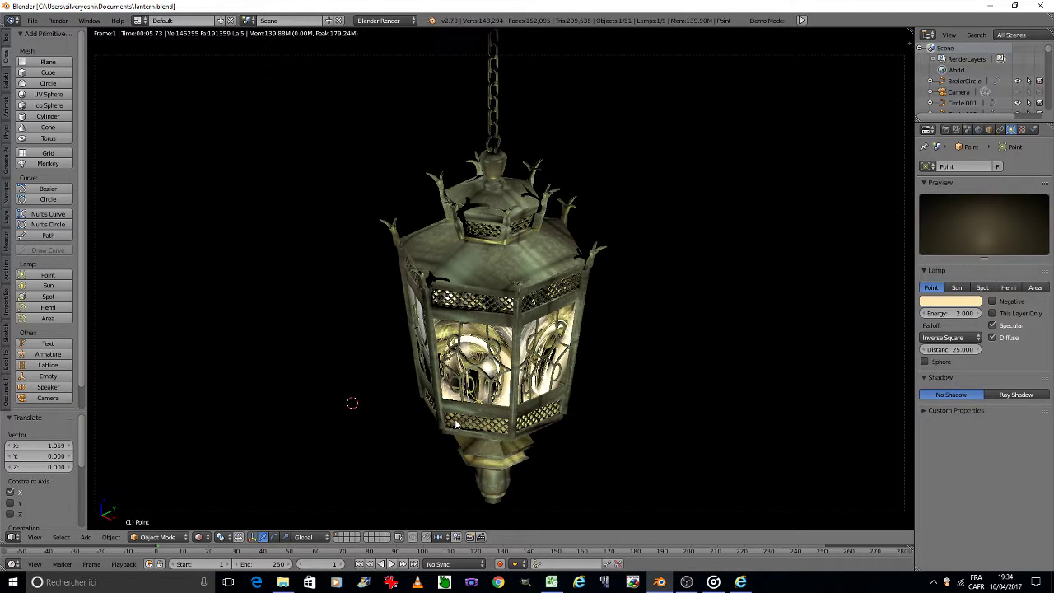
Select the glass panes Plane.021 and give them smooth shading.
right_click(475, 339)
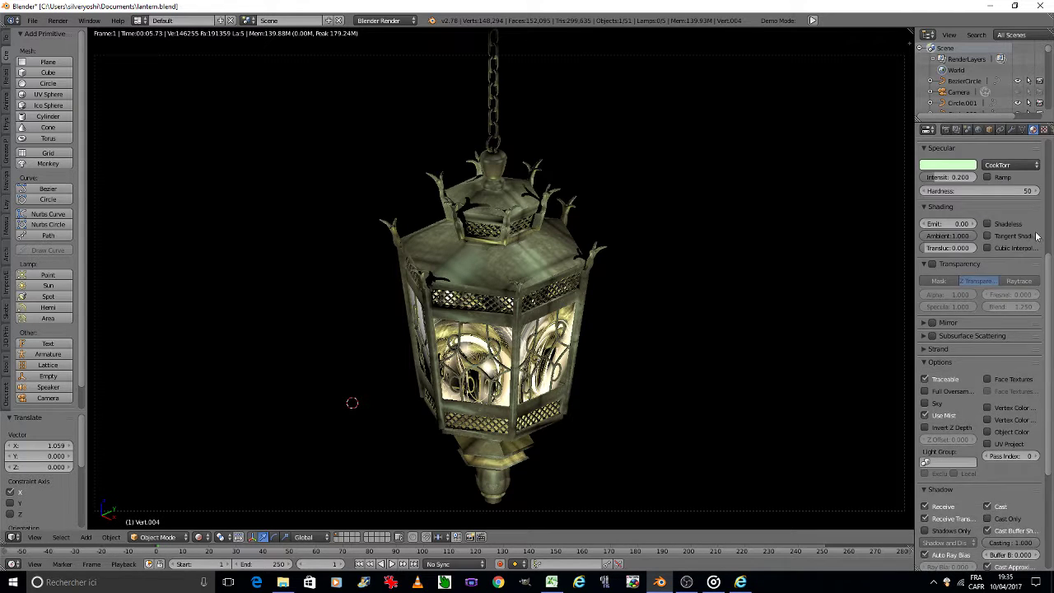
right_click(477, 340)
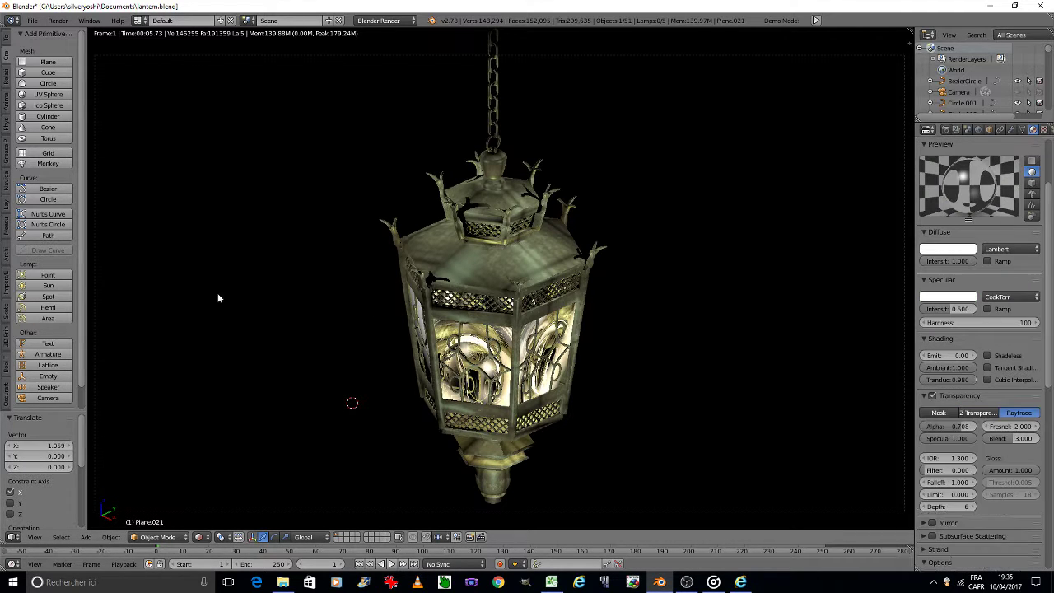
scroll(24, 173, "up", 1, "ctrl")
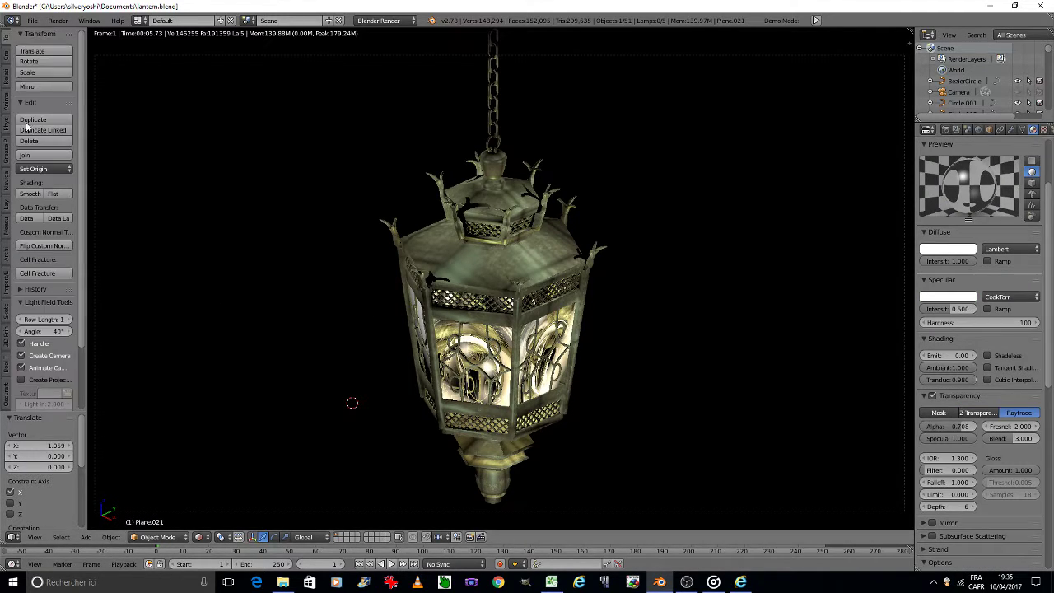
left_click(51, 193)
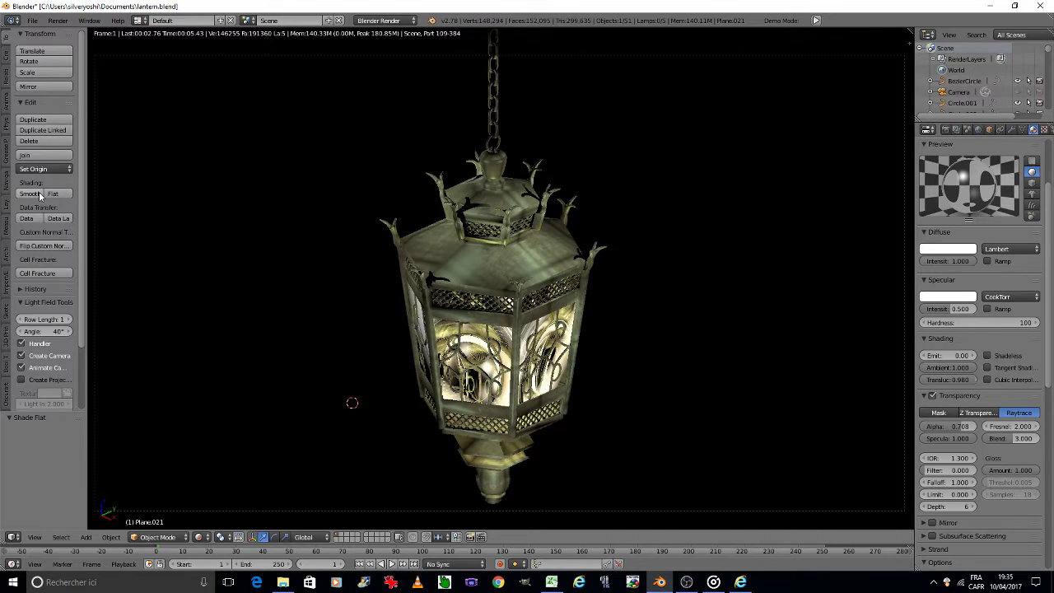
left_click(39, 194)
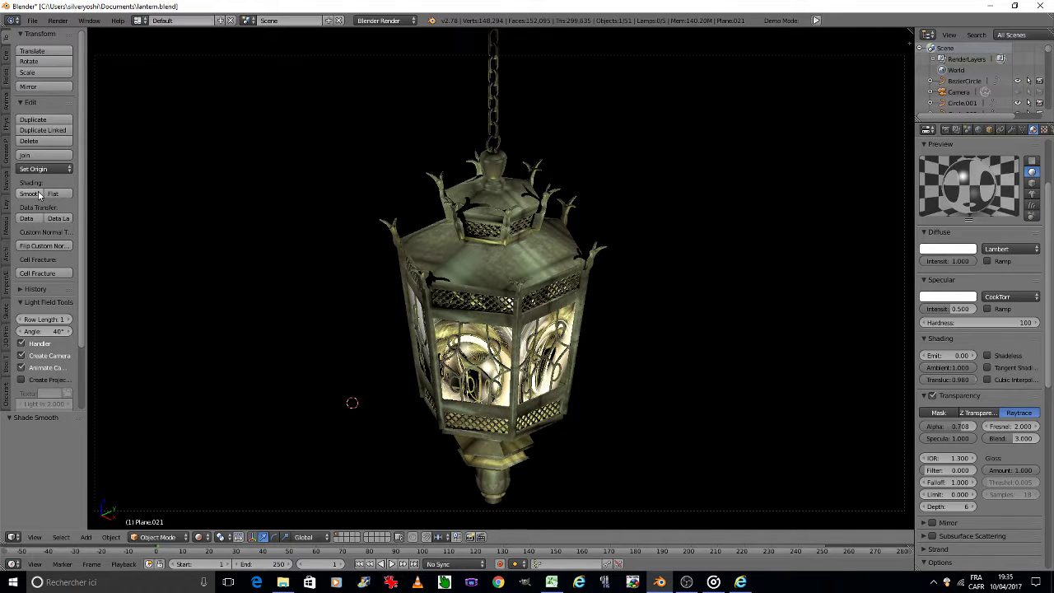
Set the glass material's transparency IOR, trying 1.1 before settling on 1.0.
left_click(1044, 129)
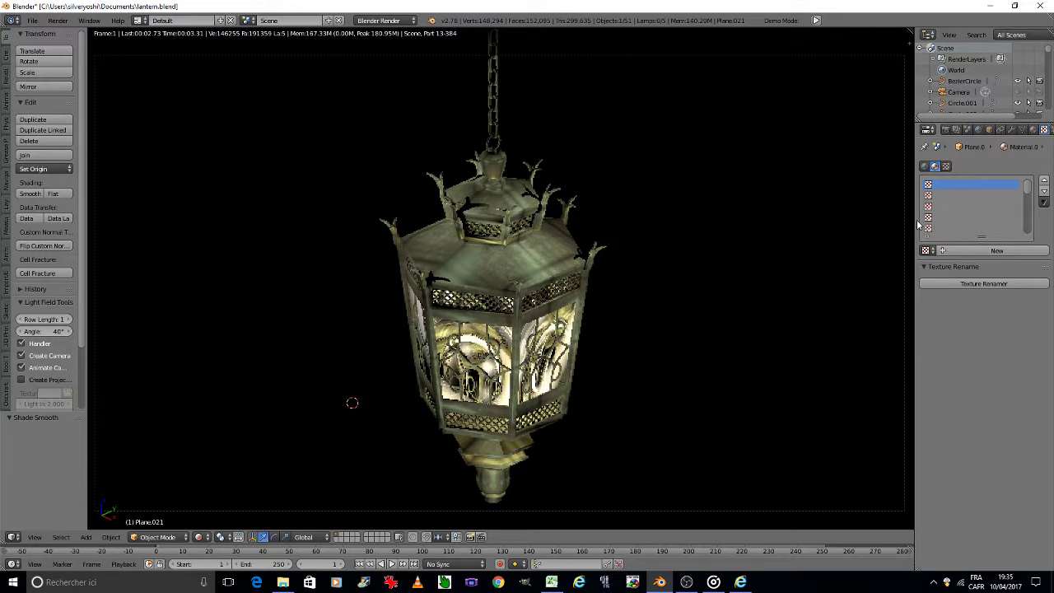
left_click(1034, 129)
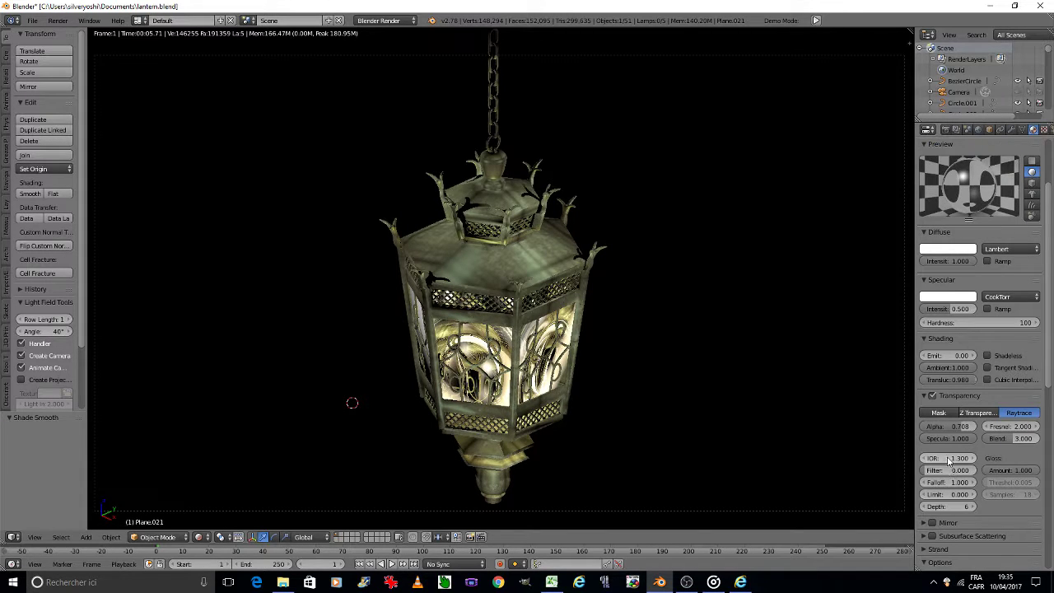
left_click(949, 458)
type("1")
key("Return")
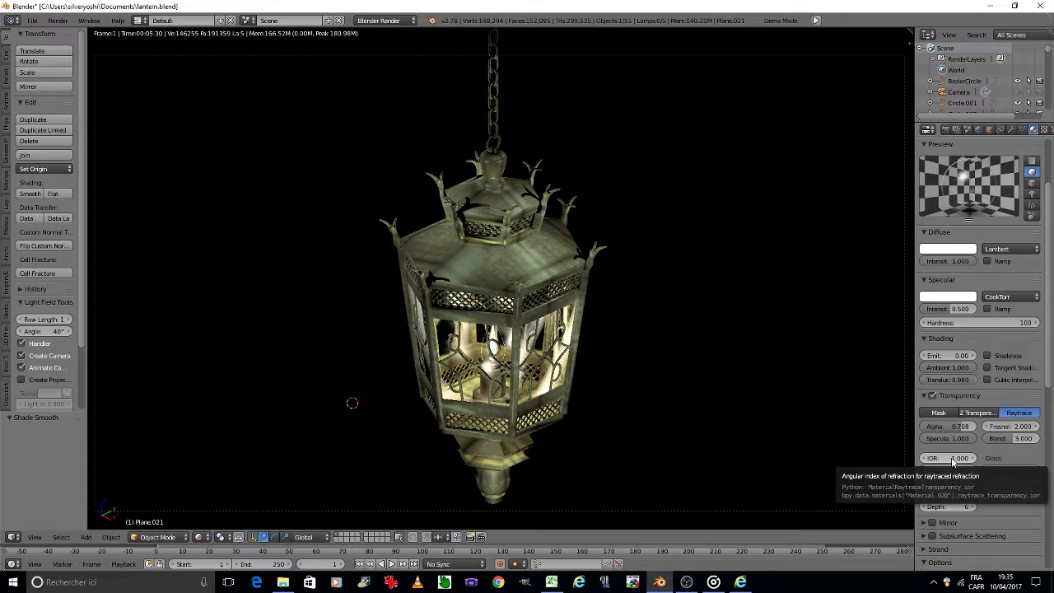
left_click(952, 460)
type("1.1")
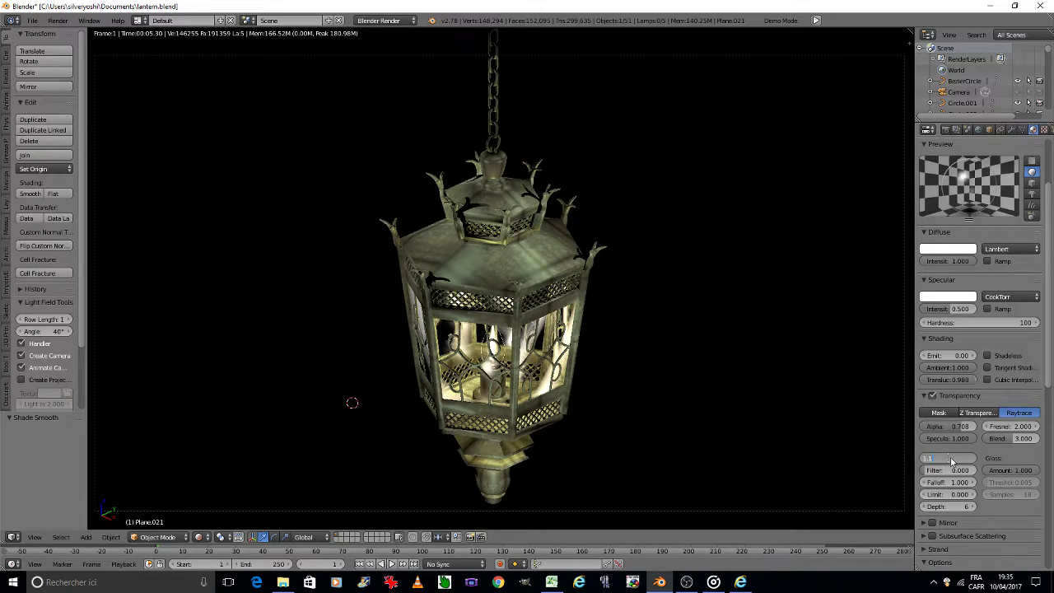
key("Return")
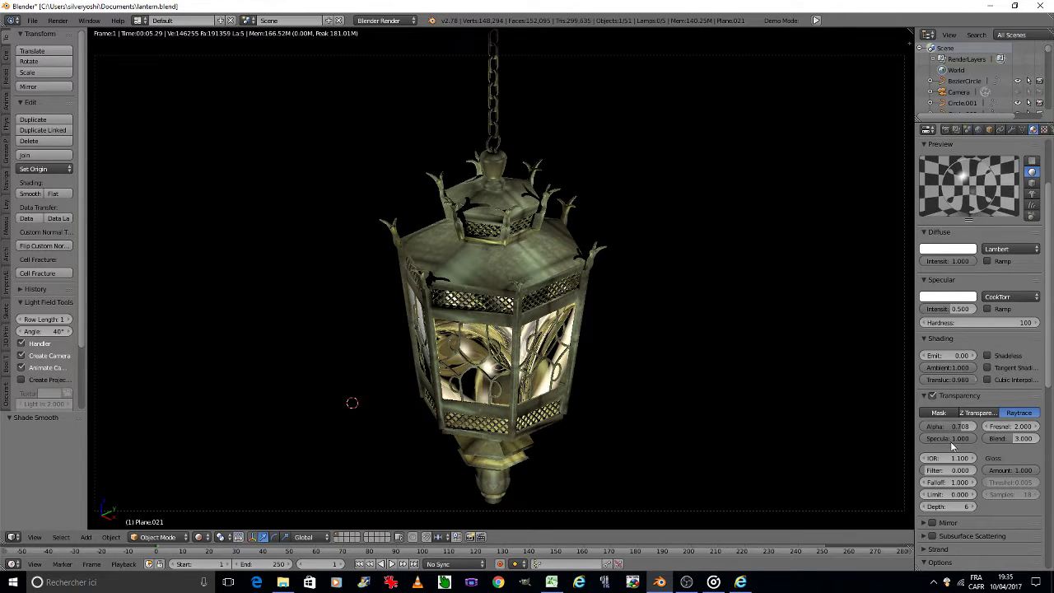
left_click(951, 460)
type("1")
key("Escape")
Reset the glass filter tint to 0 and bring up the reference lantern page in the browser.
left_click_drag(939, 470, 970, 472)
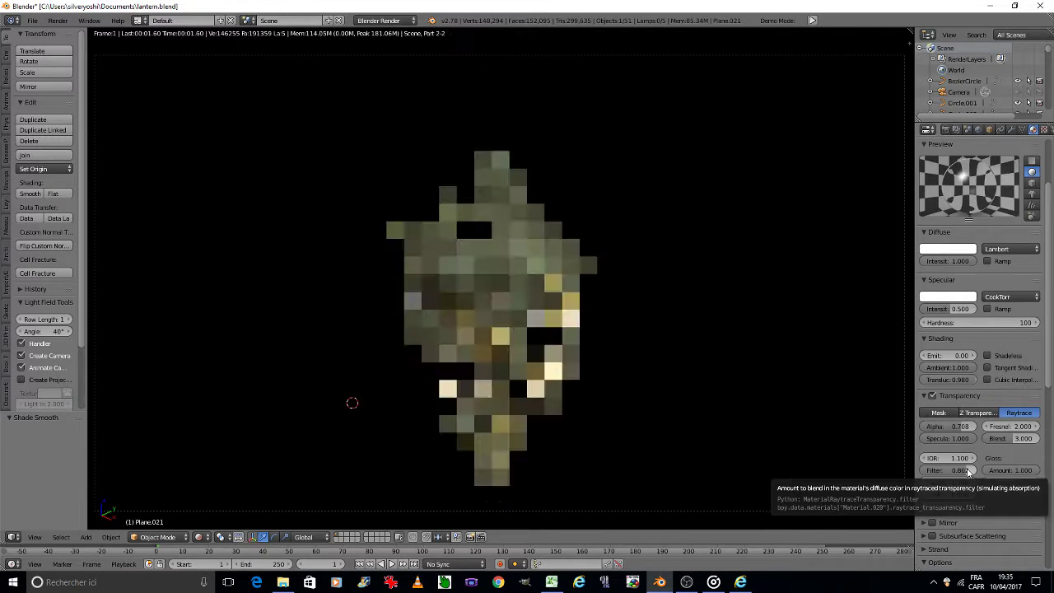
left_click_drag(968, 470, 923, 471)
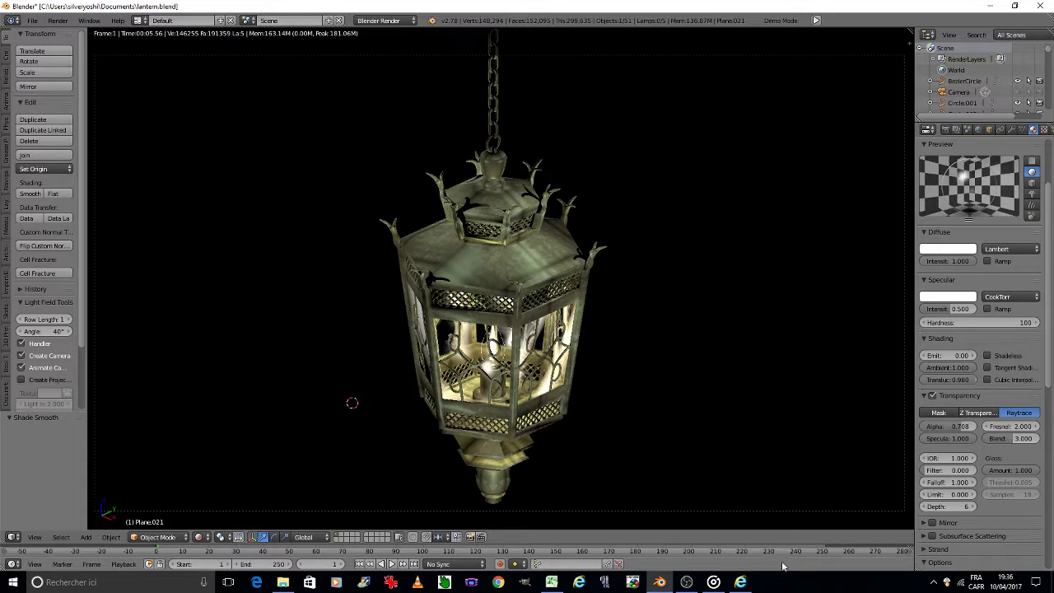
left_click(740, 582)
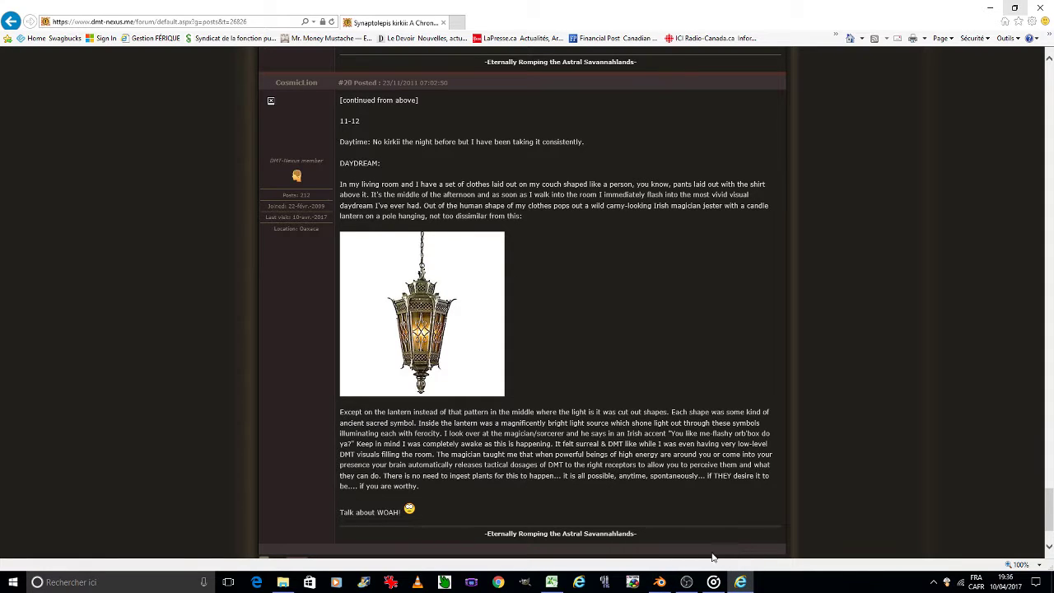
Return from the forum's reference lantern photo to the Blender lantern scene.
left_click(663, 586)
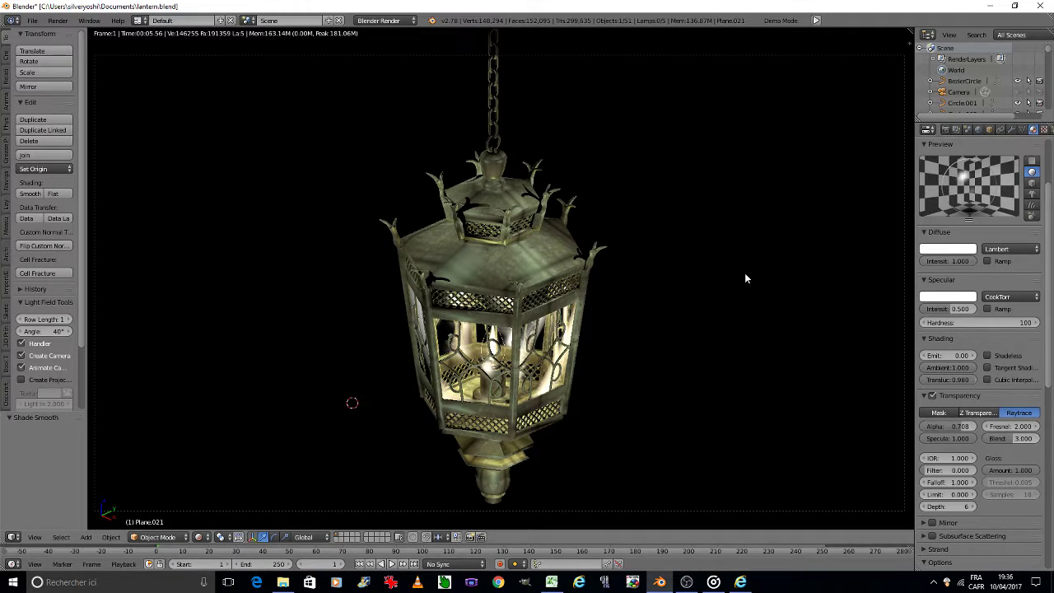
Unhide the lamp and switch the viewport to solid, then back to wireframe shading.
scroll(966, 98, "down", 3)
scroll(966, 98, "down", 2)
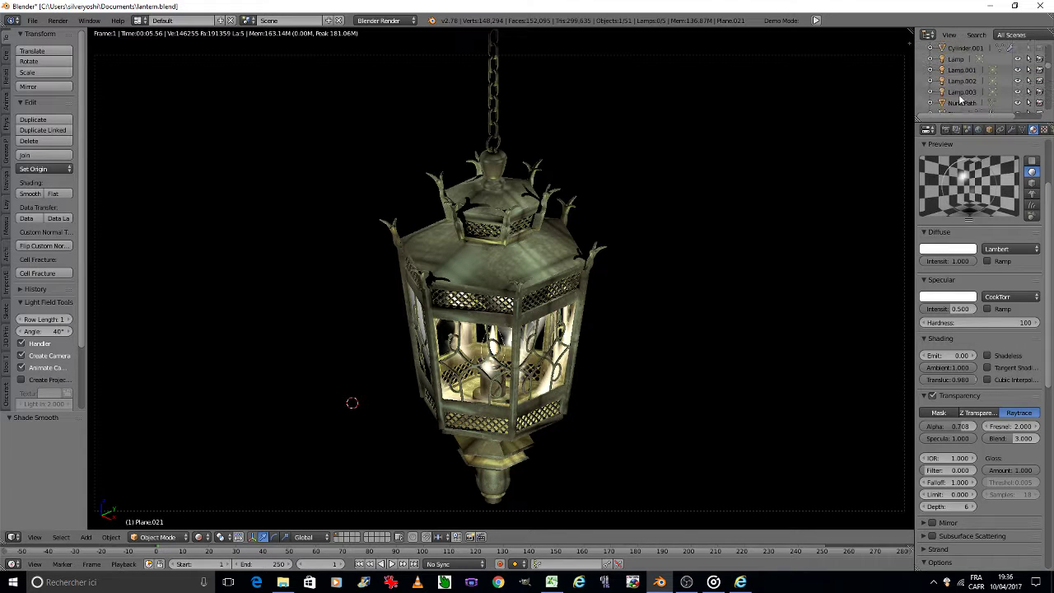
scroll(965, 98, "down", 2)
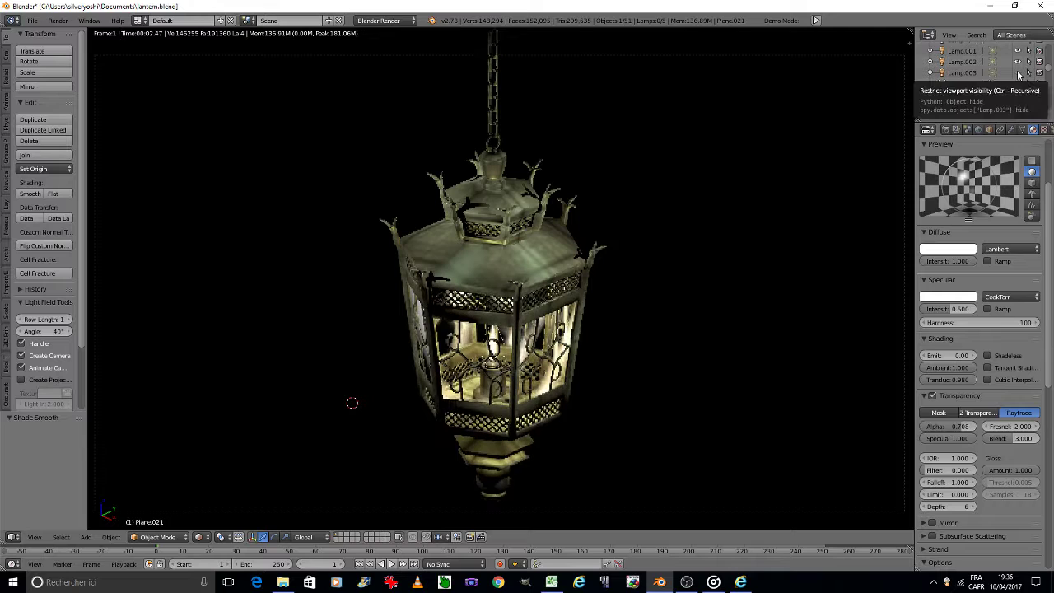
left_click(1018, 72)
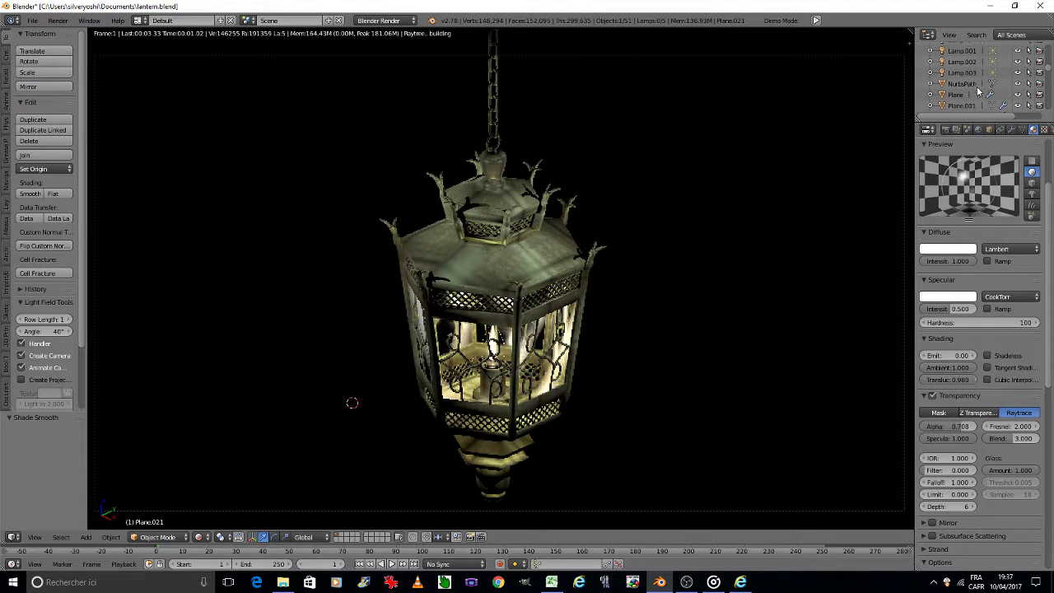
left_click(200, 537)
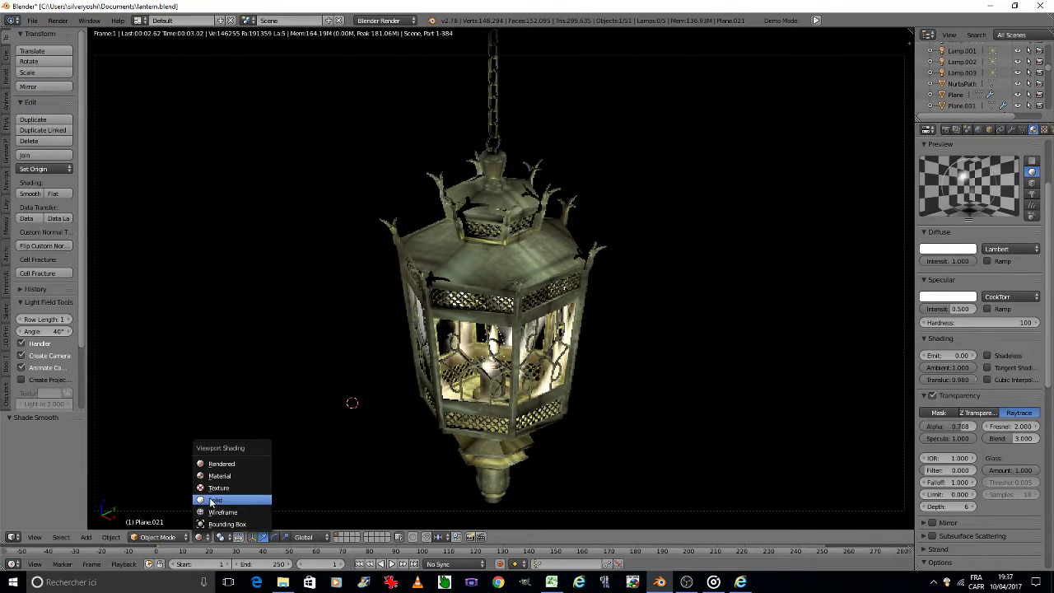
left_click(215, 500)
left_click(200, 537)
left_click(222, 513)
Inspect the bulb mesh, Lamp, Lamp.001 and Lamp.003, viewing the lantern's hexagonal underside.
scroll(507, 346, "up", 6)
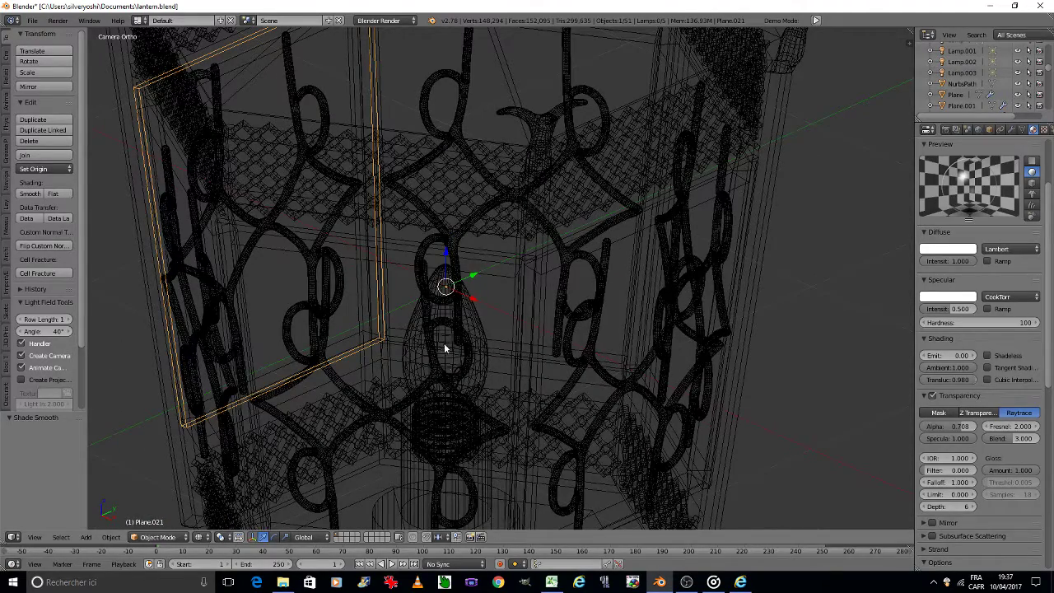
right_click(446, 378)
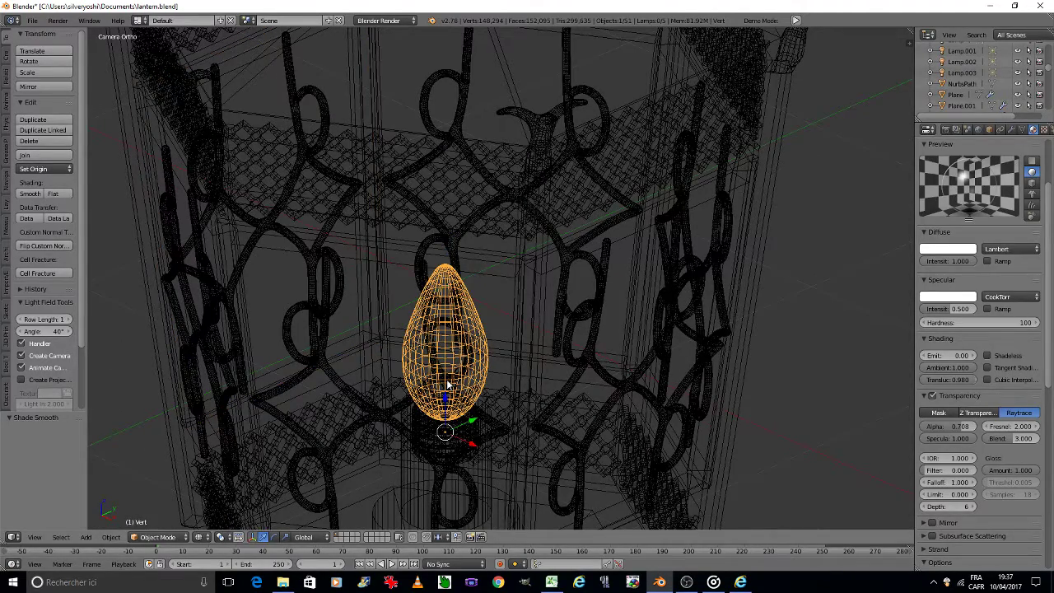
left_click(961, 53)
scroll(971, 71, "up", 2)
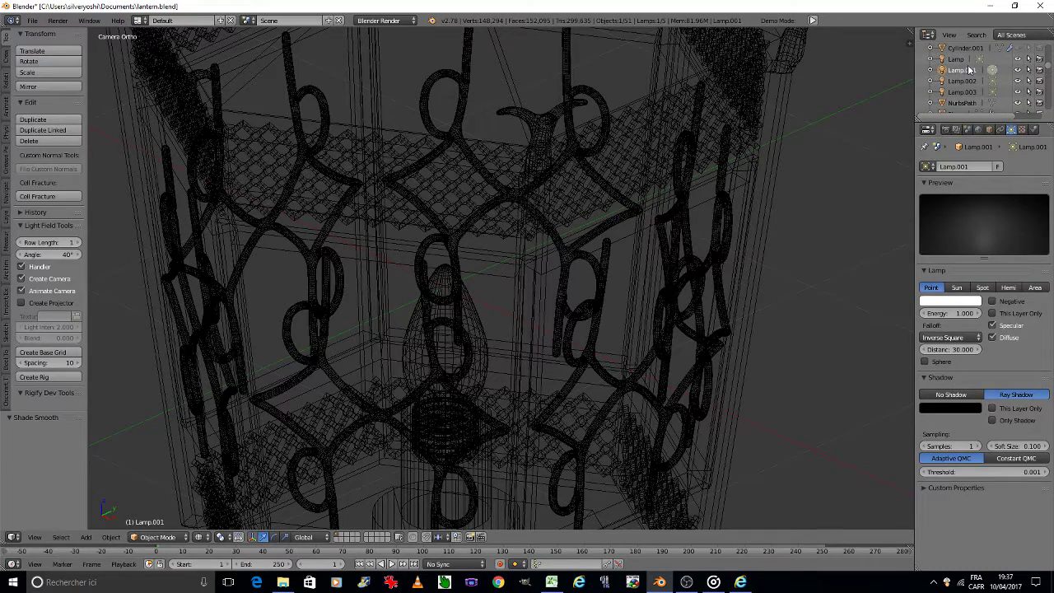
left_click(955, 59)
middle_click_drag(659, 247, 692, 262)
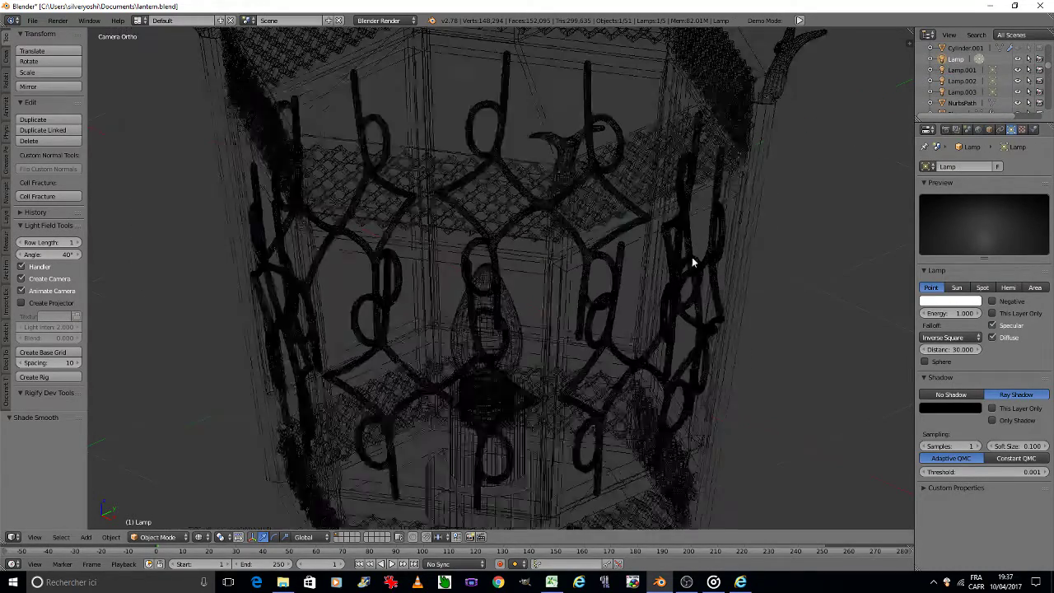
scroll(692, 262, "down", 5)
left_click(963, 91)
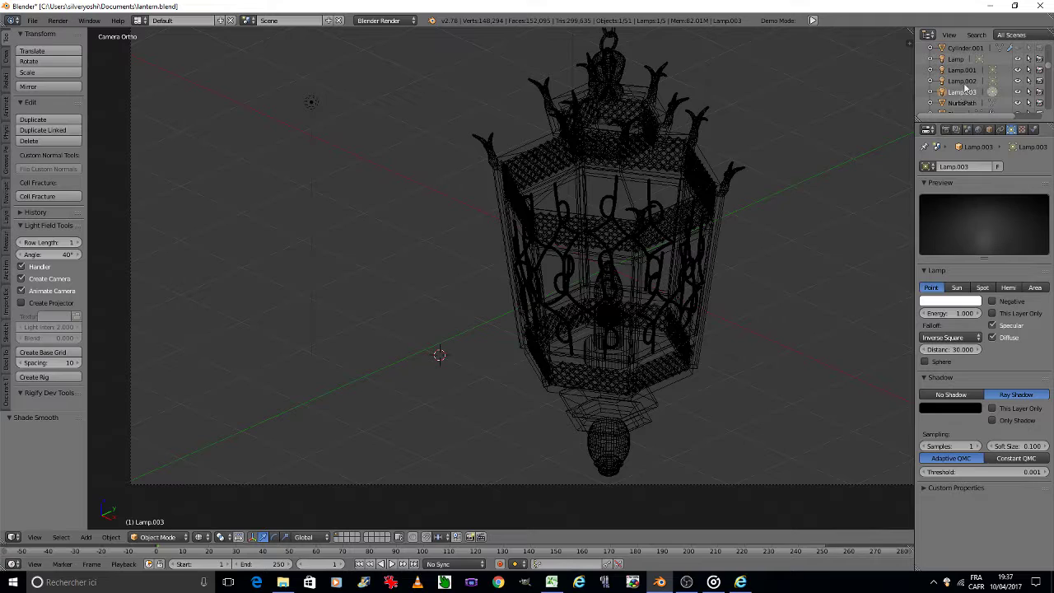
left_click(962, 70)
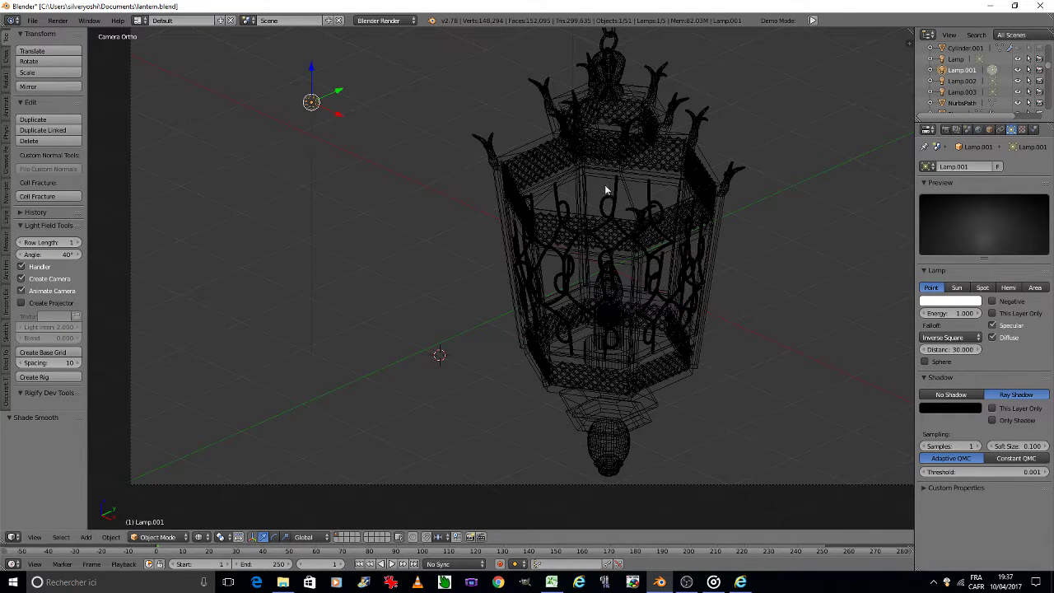
middle_click_drag(605, 189, 534, 218)
key("KP_2")
key("KP_2")
key("KP_2")
Select the Point lamp in the Outliner and hide it in the viewport.
scroll(535, 221, "up", 2)
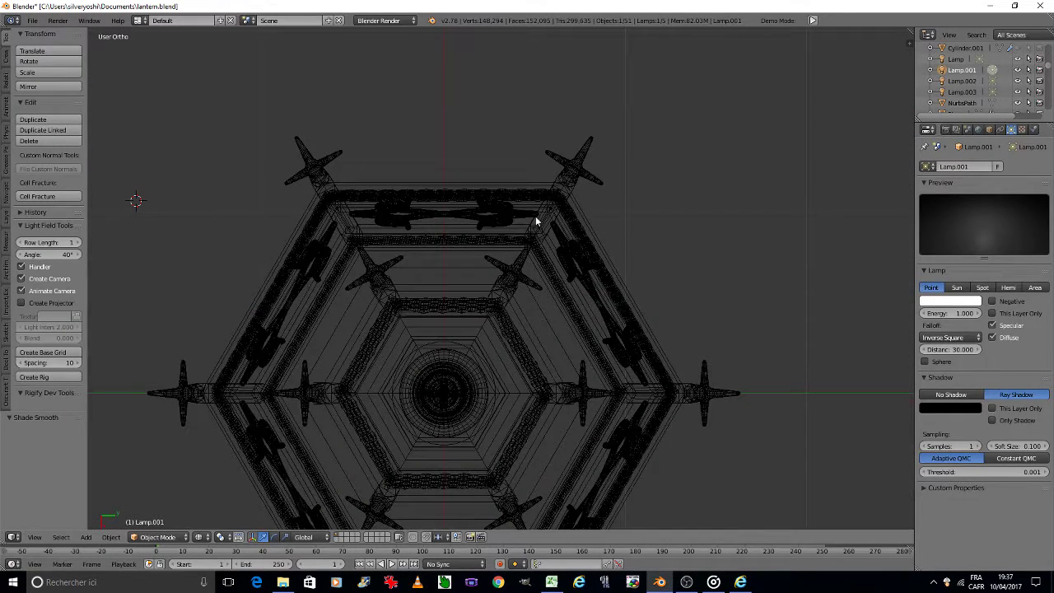
scroll(990, 92, "down", 5)
scroll(991, 92, "down", 5)
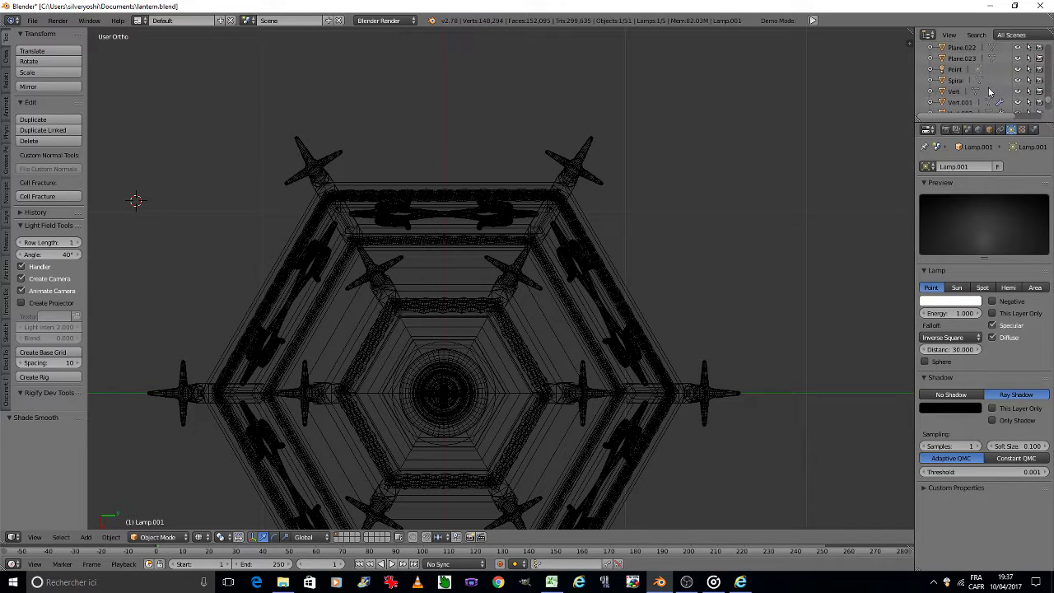
scroll(990, 92, "up", 2)
left_click(954, 110)
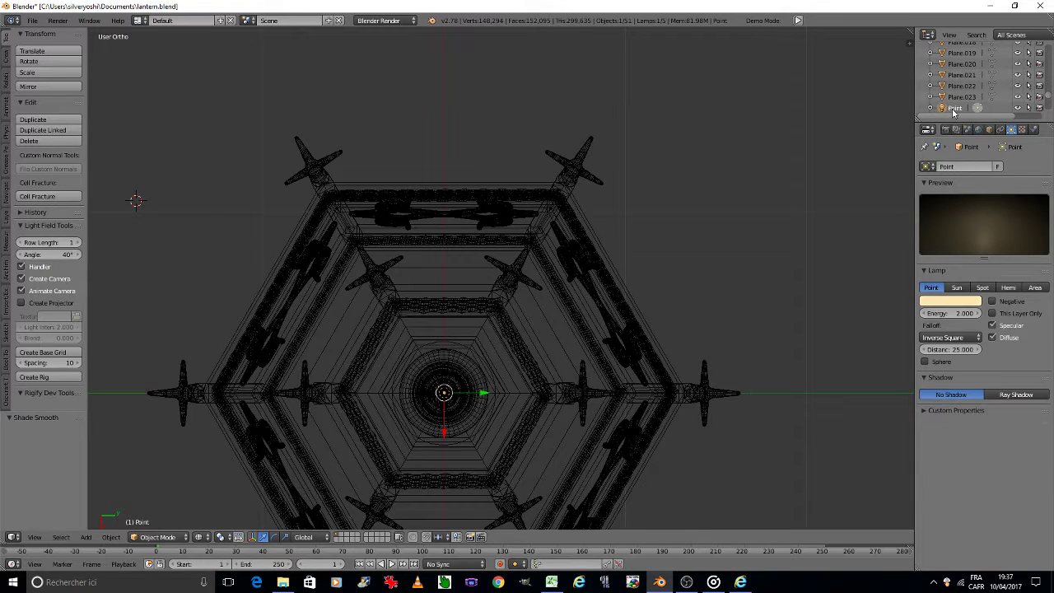
scroll(509, 378, "down", 3)
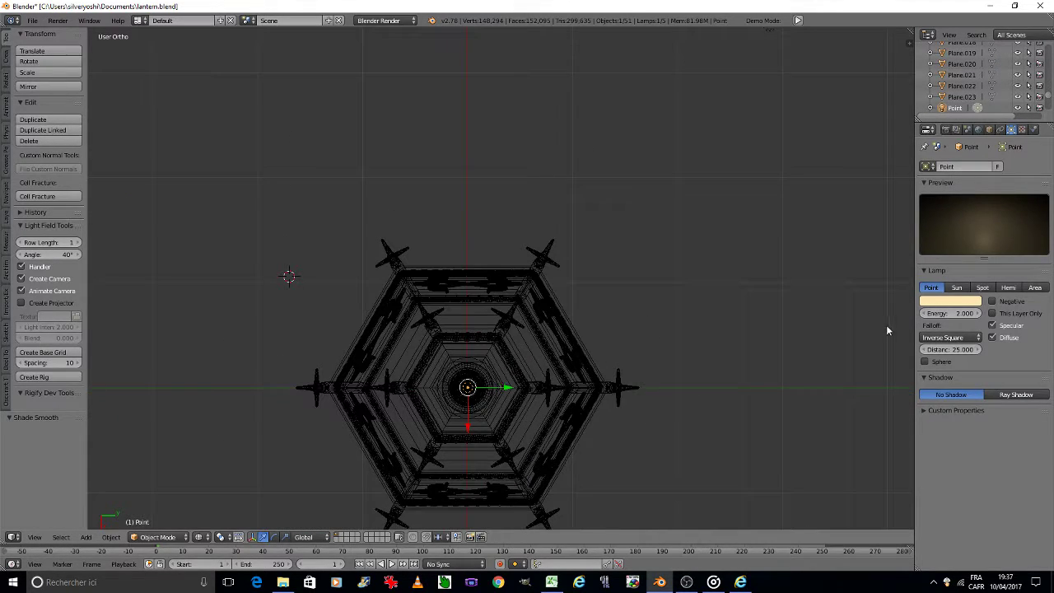
left_click(1017, 109)
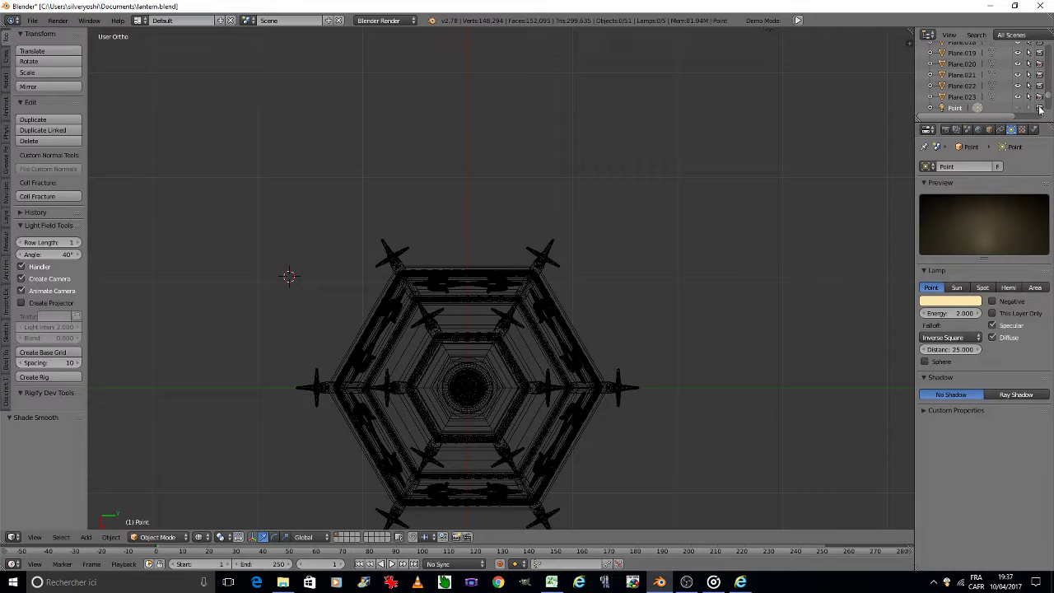
Snap the 3D cursor to the world centre and save the lantern file over the existing one.
key("shift+s")
left_click(486, 400)
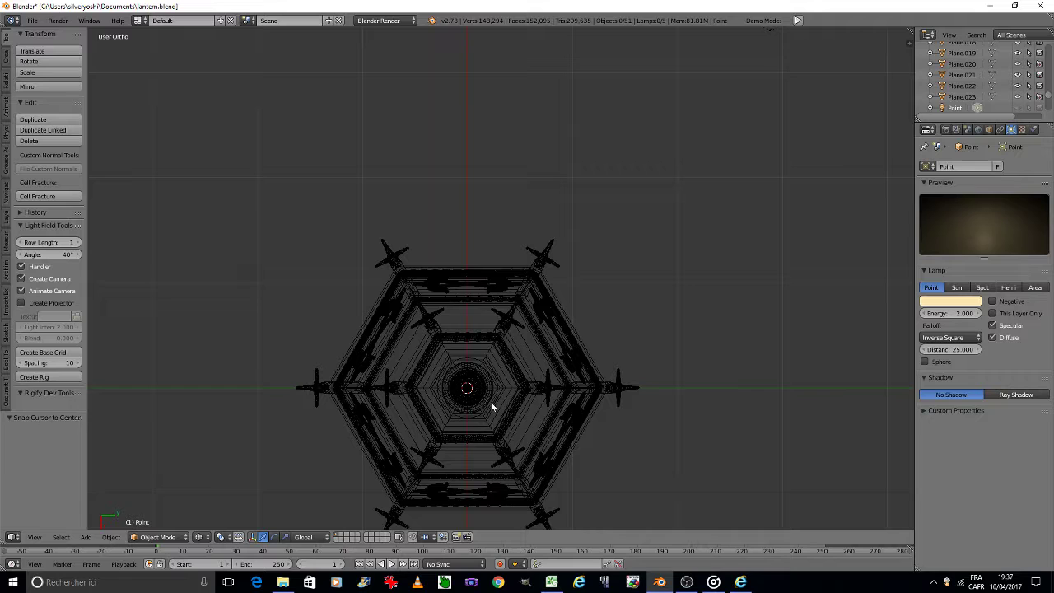
key("ctrl+s")
left_click(499, 400)
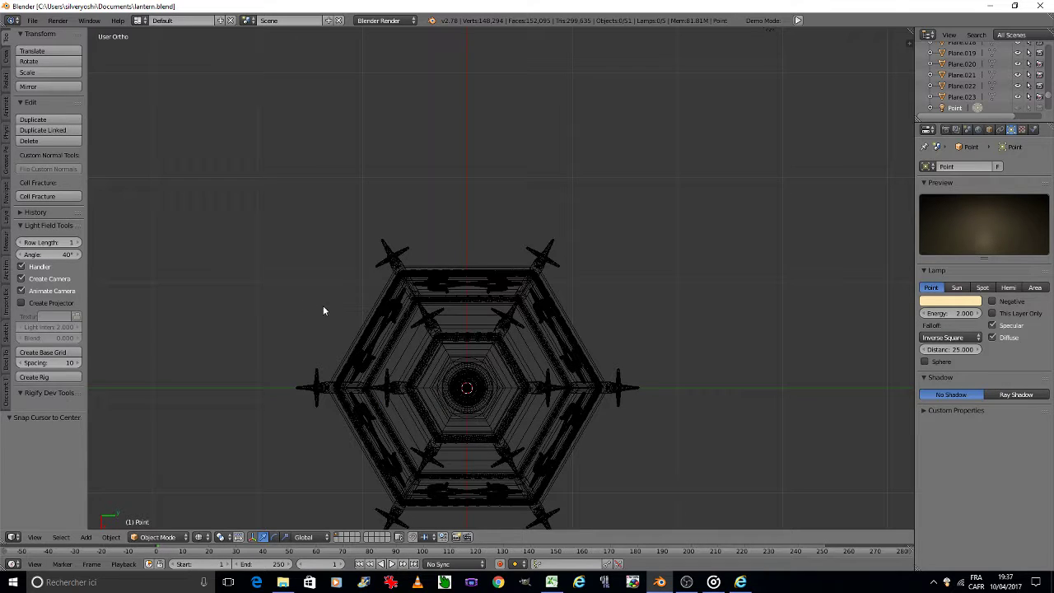
left_click(5, 58)
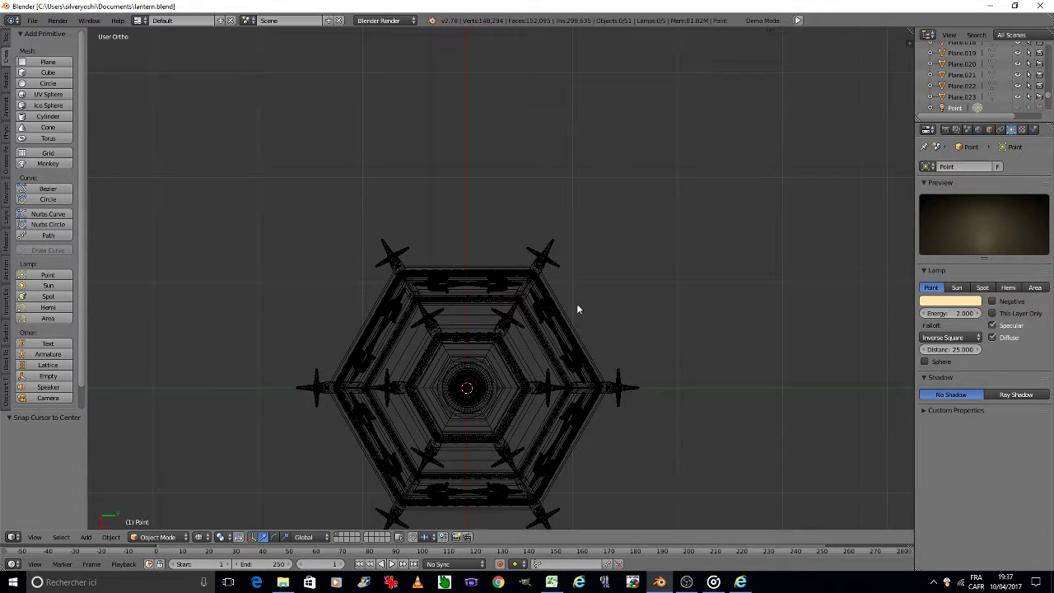
Save again, then add a single vertex at the world centre and return to Object Mode.
key("ctrl+s")
left_click(535, 320)
key("space")
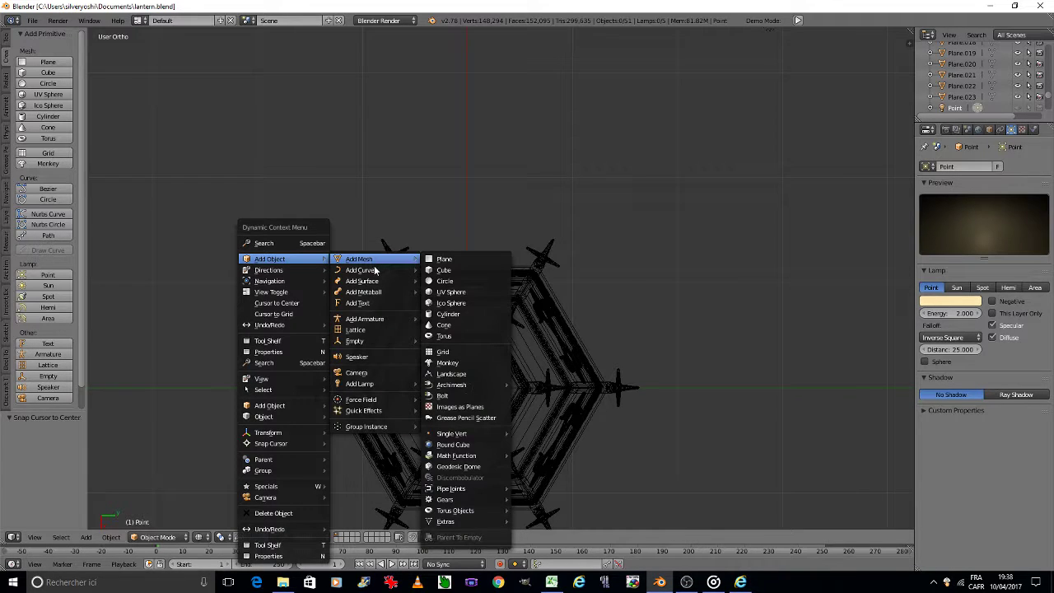
key("Escape")
key("space")
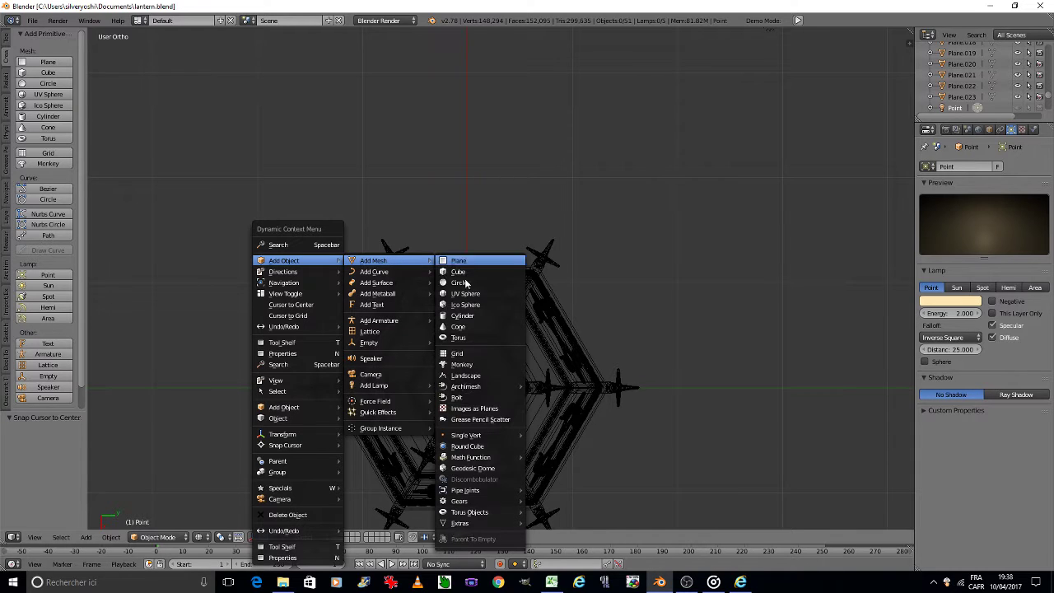
mouse_move(452, 433)
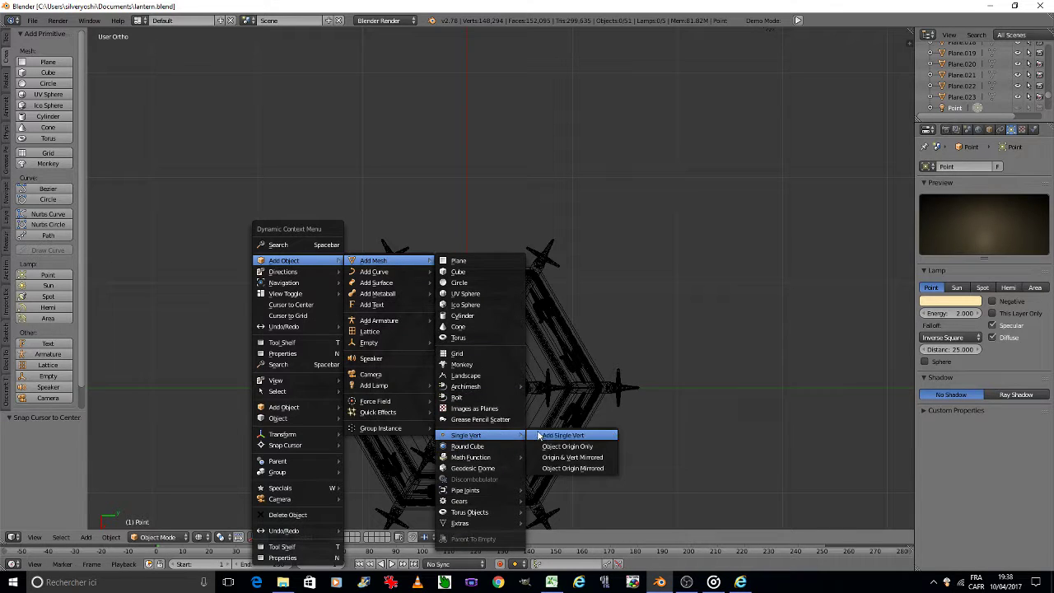
left_click(536, 434)
key("Tab")
left_click(480, 432)
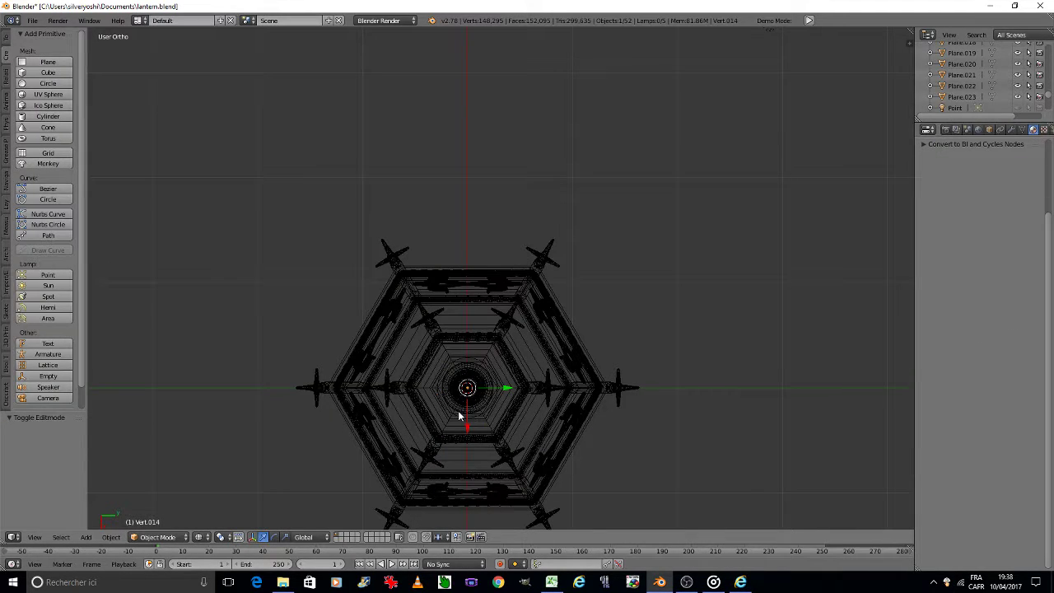
From side view, lower Vert.014 by 0.399 along Z into the bulb's filament.
key("KP_2")
key("KP_2")
key("KP_2")
scroll(458, 410, "up", 3)
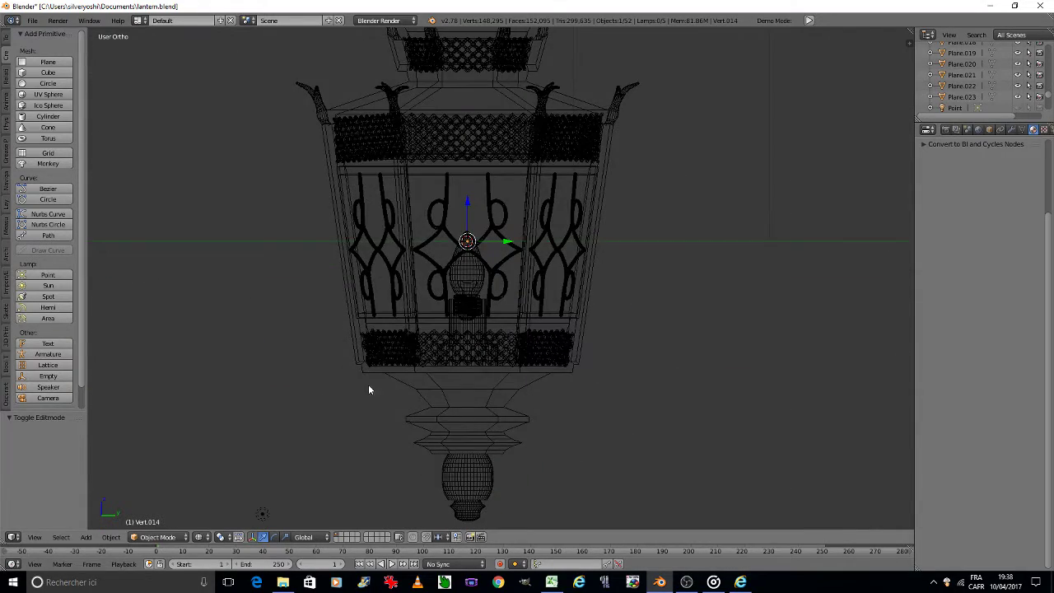
scroll(484, 275, "up", 3)
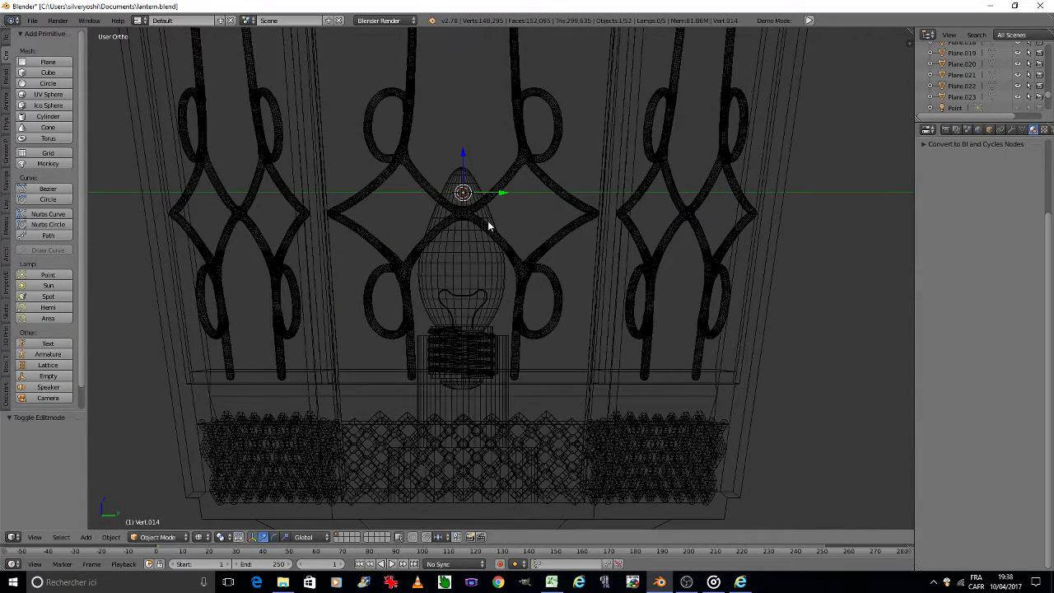
key("g")
key("z")
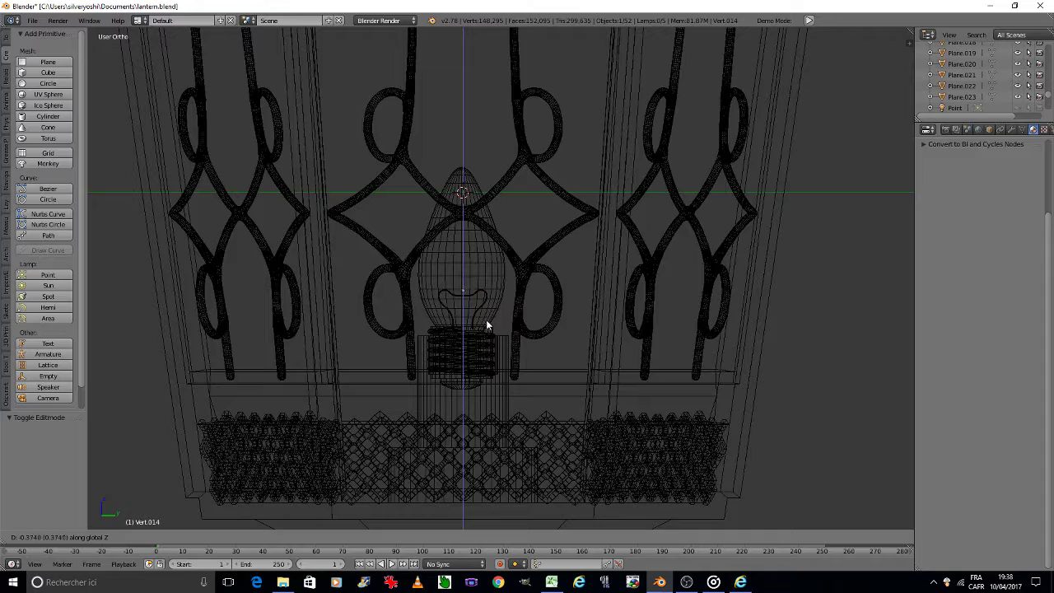
left_click(485, 324)
scroll(475, 304, "up", 2)
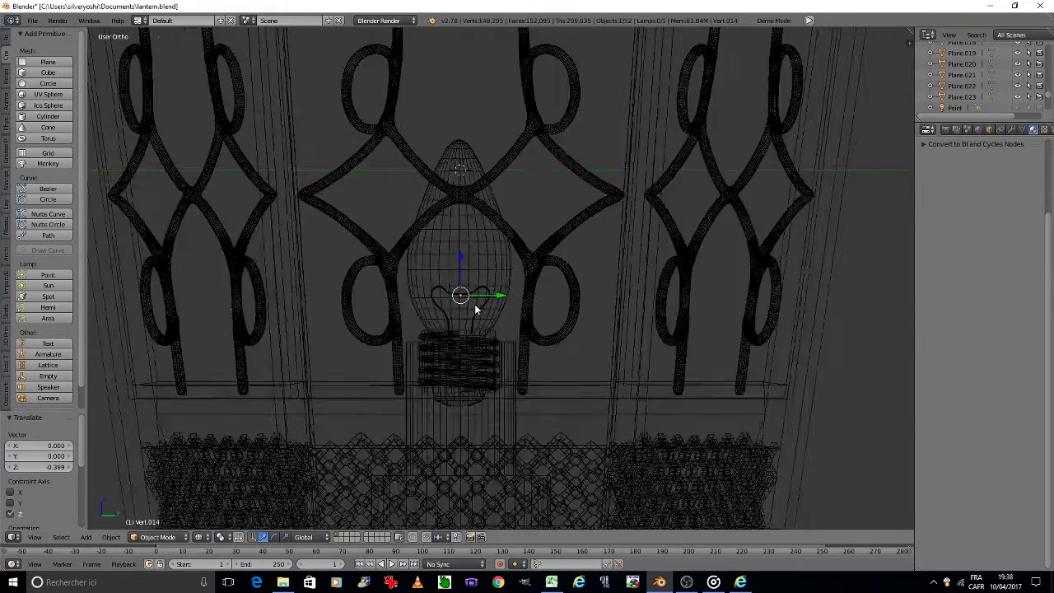
scroll(469, 302, "up", 2)
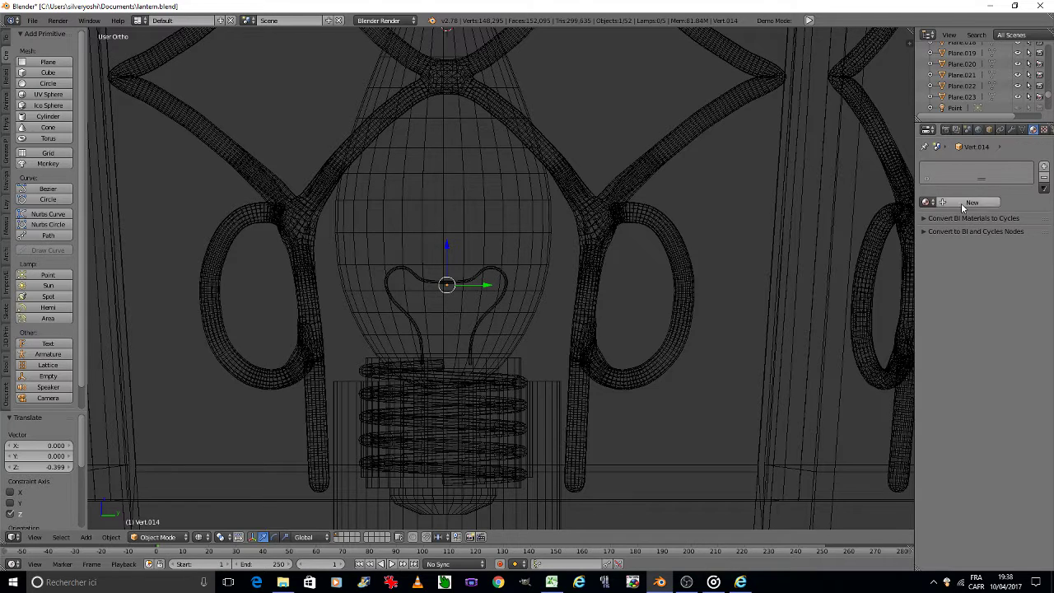
Give the bulb vertex a new Halo material tinted orange.
left_click(968, 206)
left_click(1023, 216)
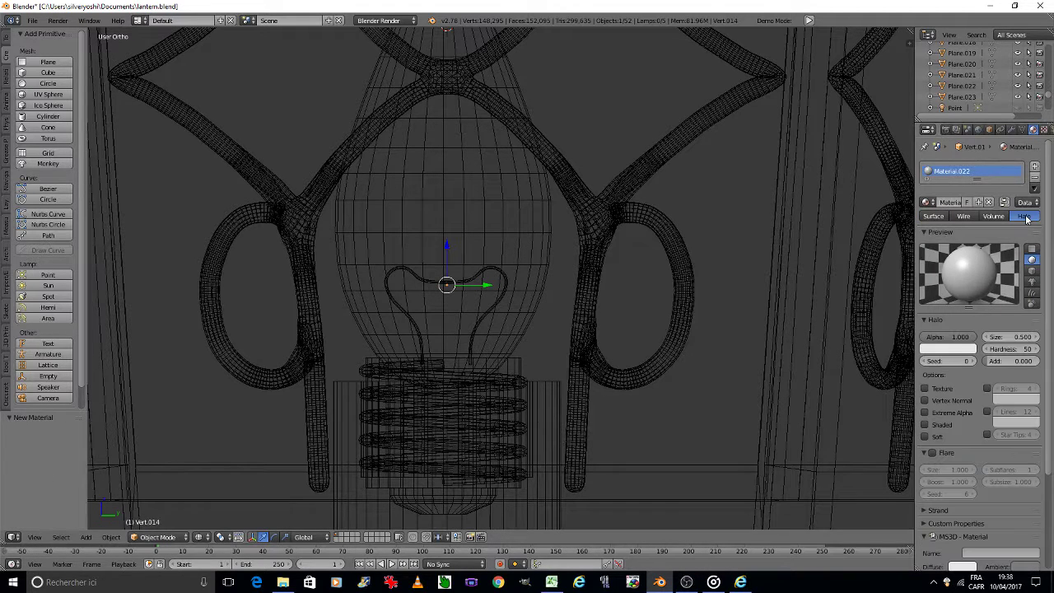
left_click(943, 343)
left_click_drag(915, 257, 913, 255)
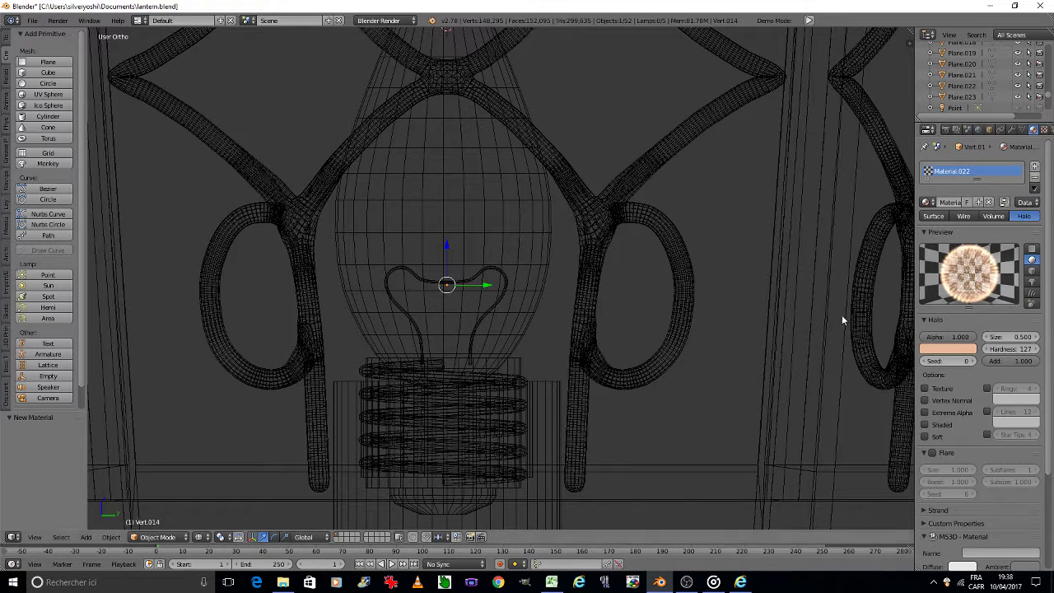
Frame the lantern through the scene camera and preview it in Rendered shading.
key("KP_0")
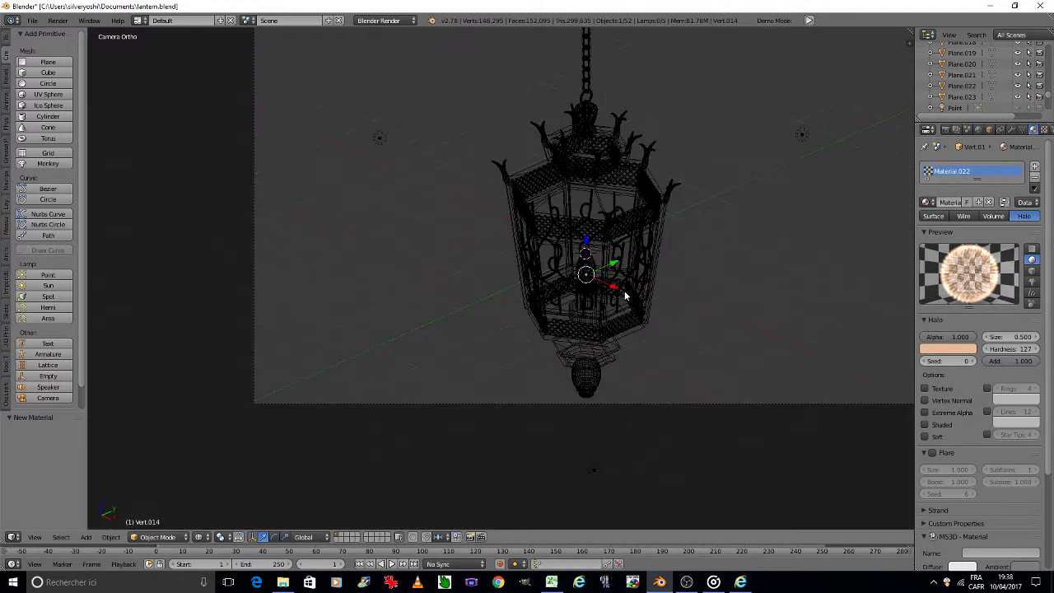
key("Home")
scroll(578, 287, "up", 1)
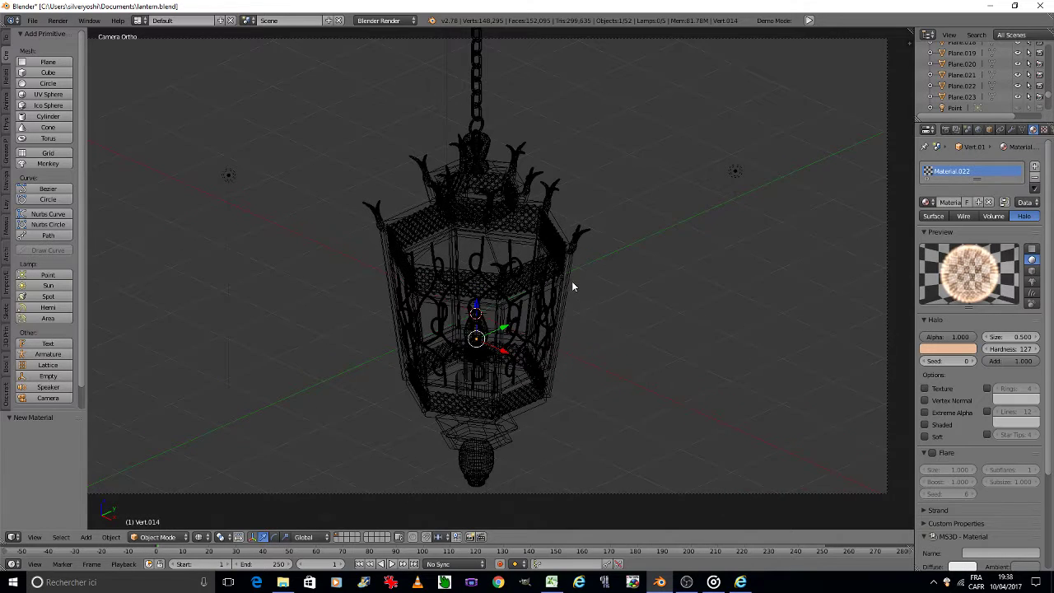
scroll(571, 285, "up", 1)
left_click(202, 537)
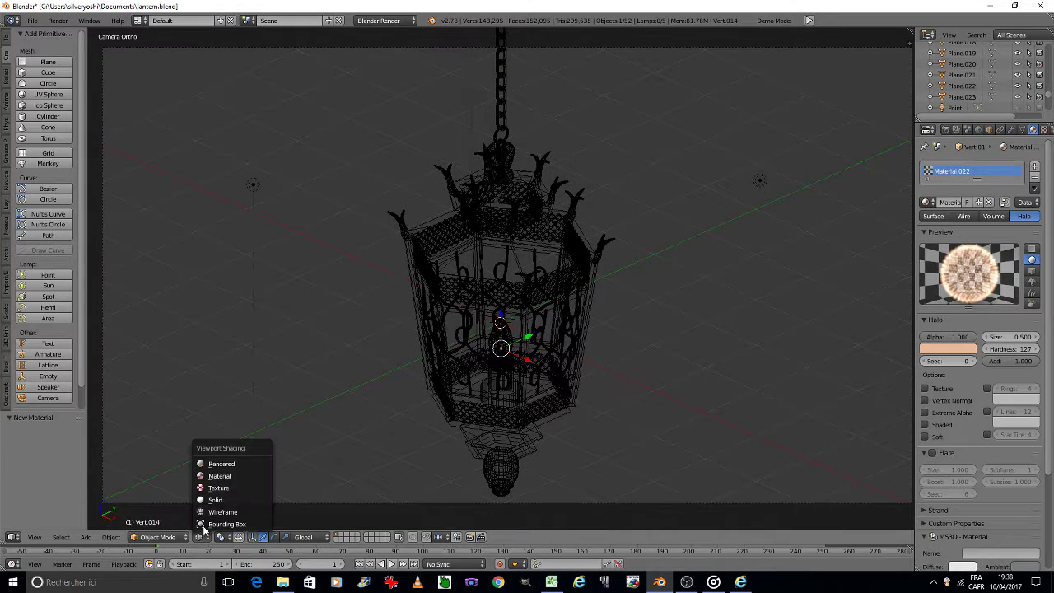
left_click(228, 466)
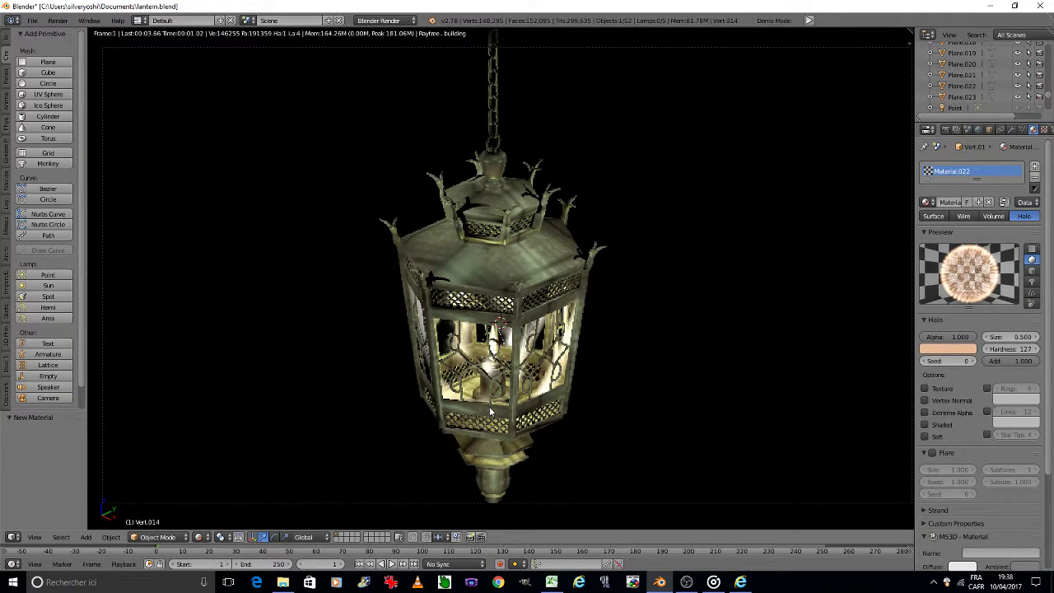
middle_click_drag(490, 406, 481, 390)
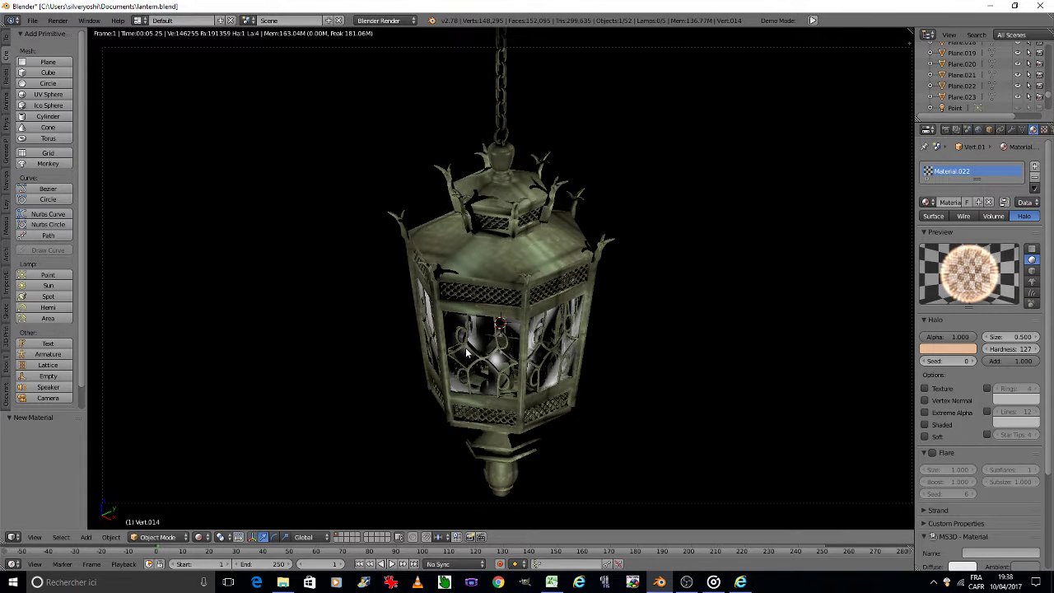
Switch the lantern glass Plane.021's material to Z Transparency.
right_click(482, 333)
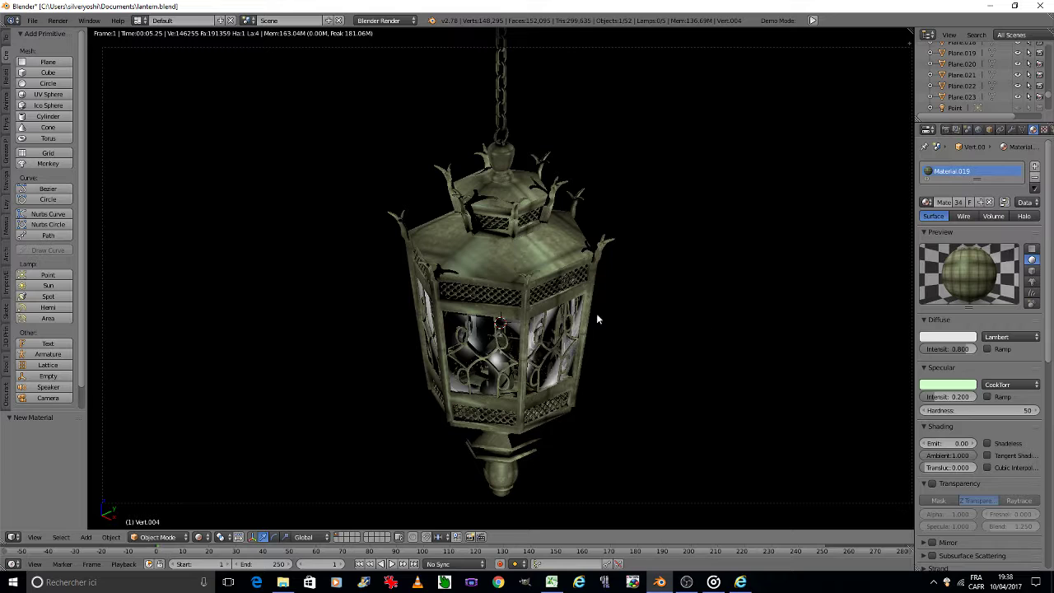
right_click(484, 331)
scroll(966, 356, "down", 3)
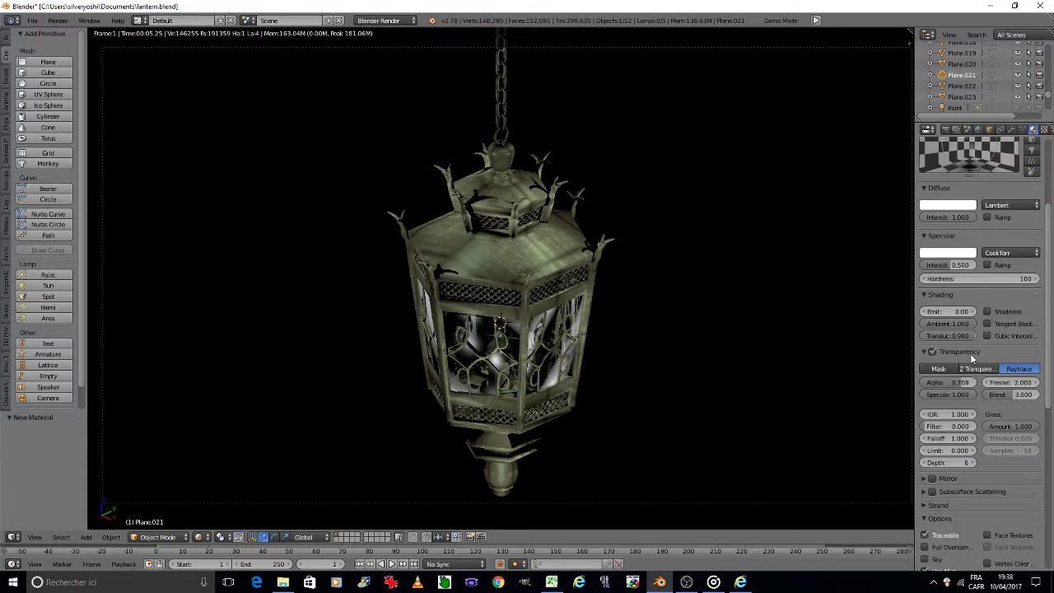
left_click(965, 369)
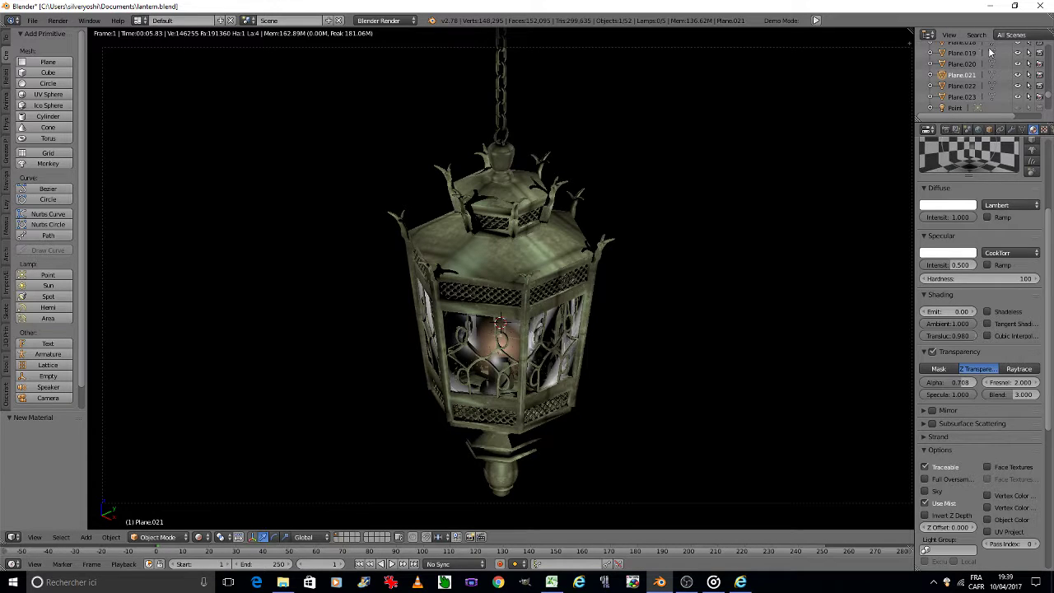
scroll(992, 80, "down", 3)
scroll(992, 80, "down", 3)
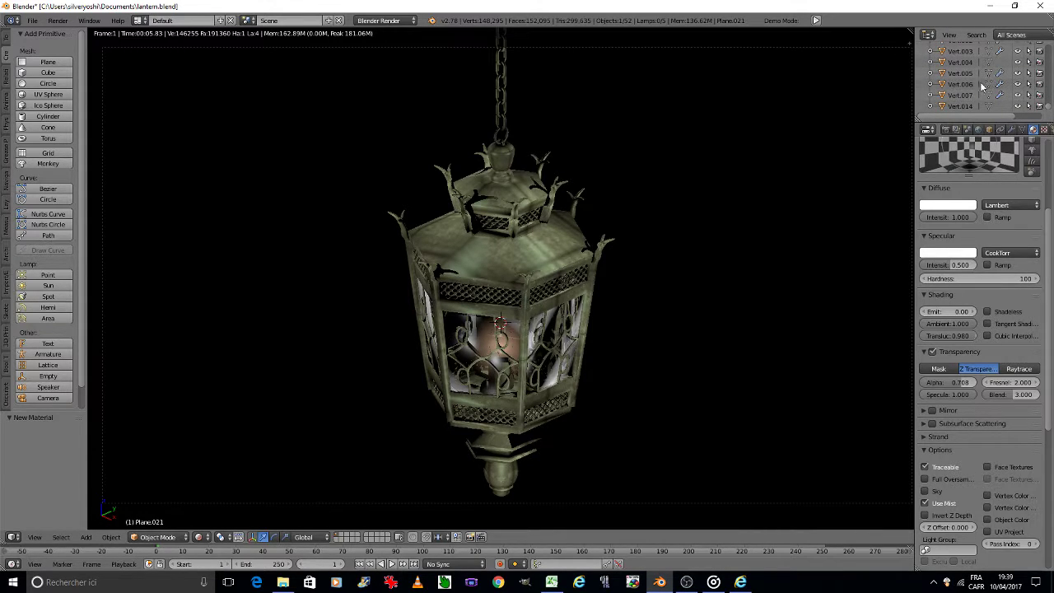
Keep Vert.014's halo at size 1.000, shift its colour toward brighter yellow, then return to solid shading.
left_click(962, 106)
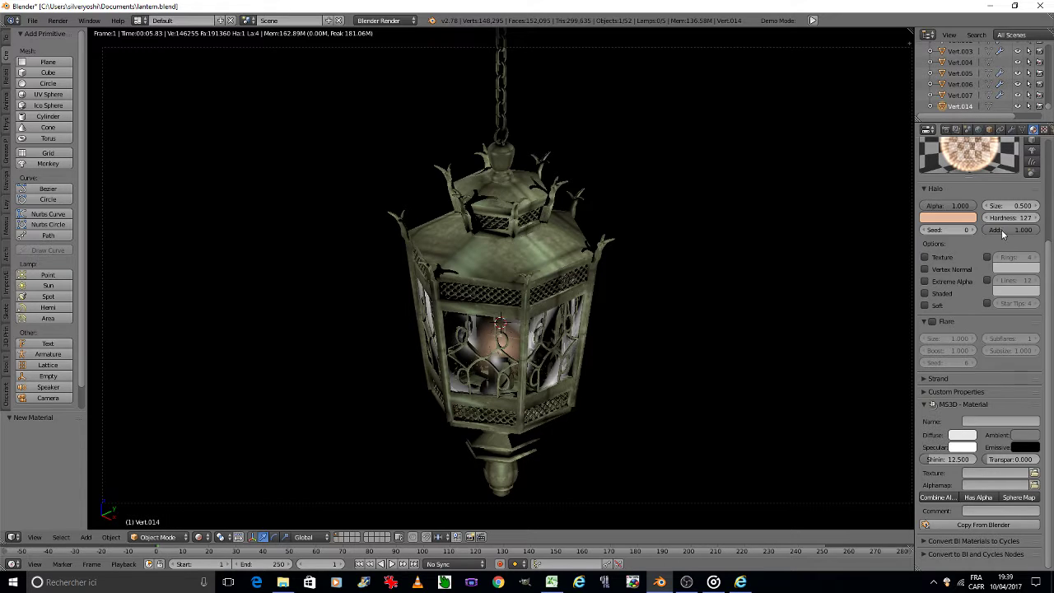
left_click(1001, 205)
key("Escape")
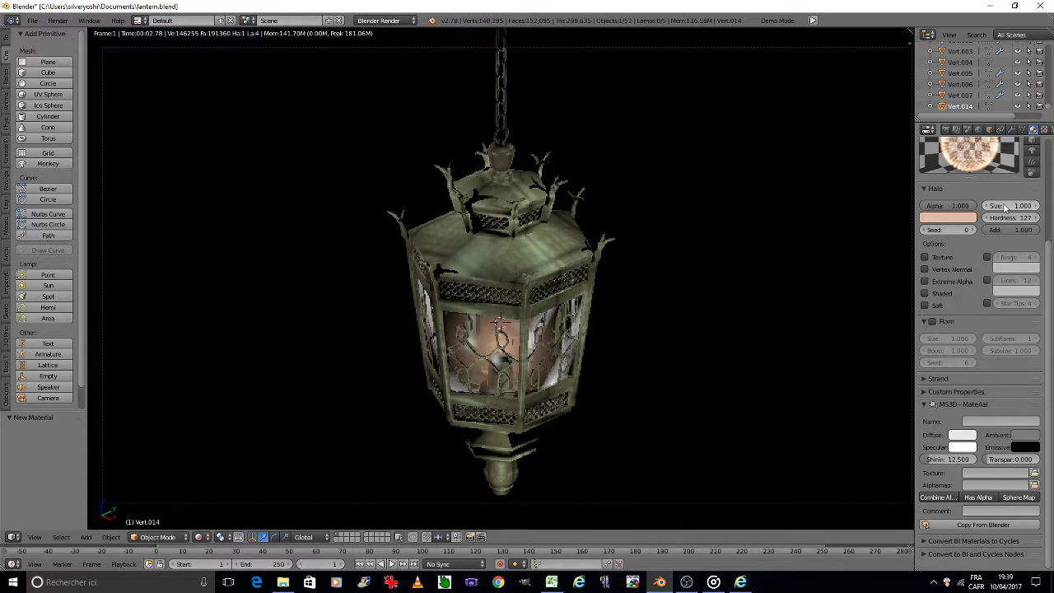
left_click(972, 217)
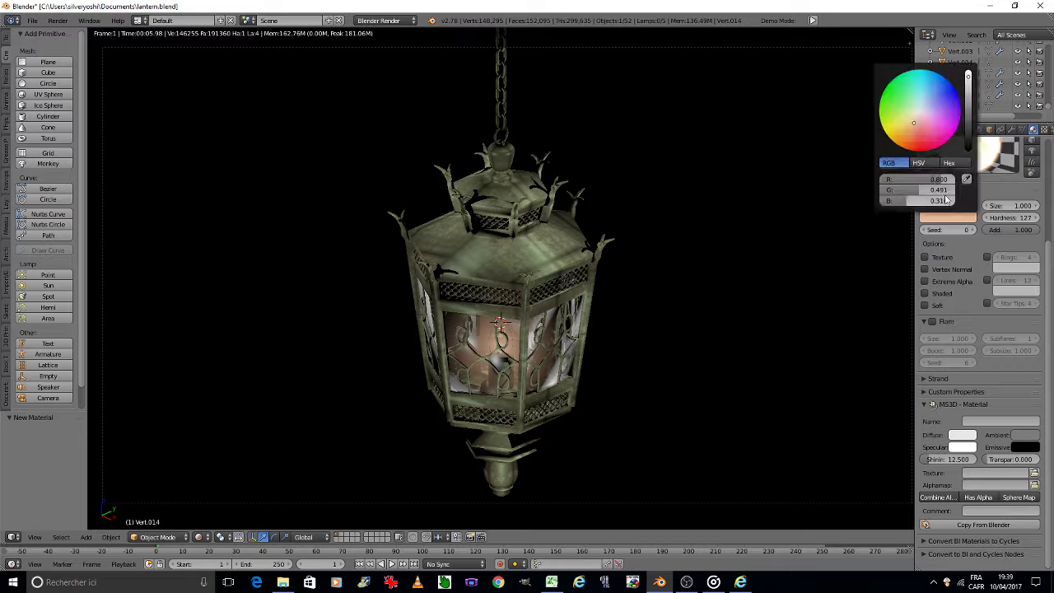
left_click(911, 122)
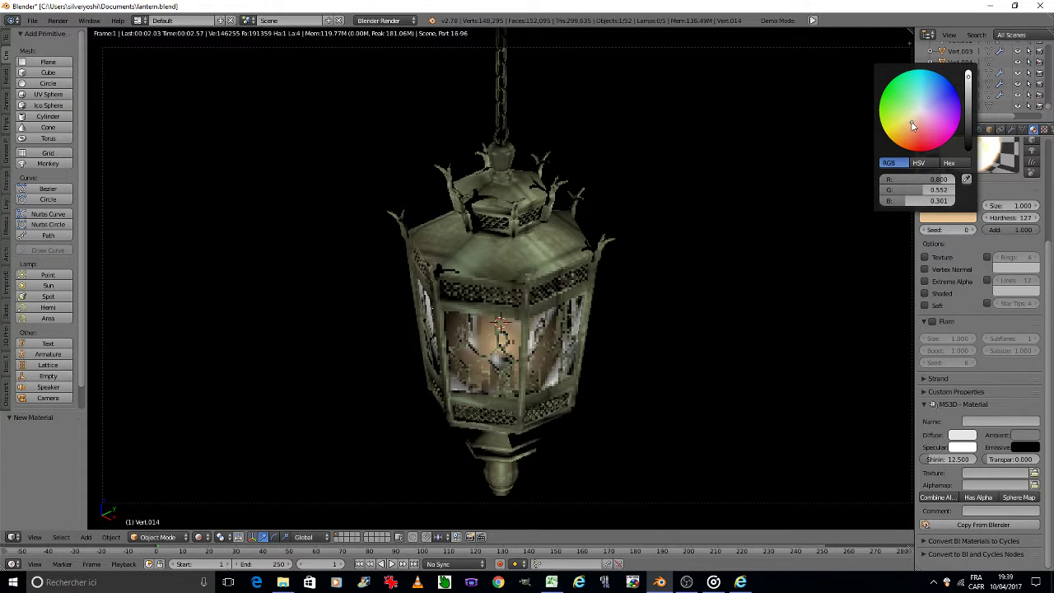
left_click(969, 74)
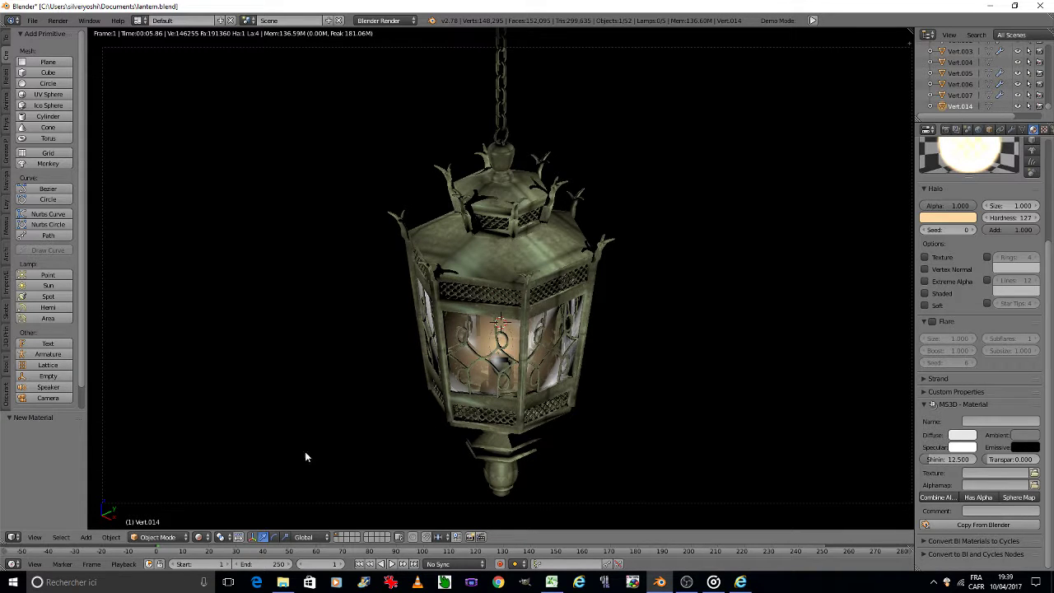
left_click(204, 537)
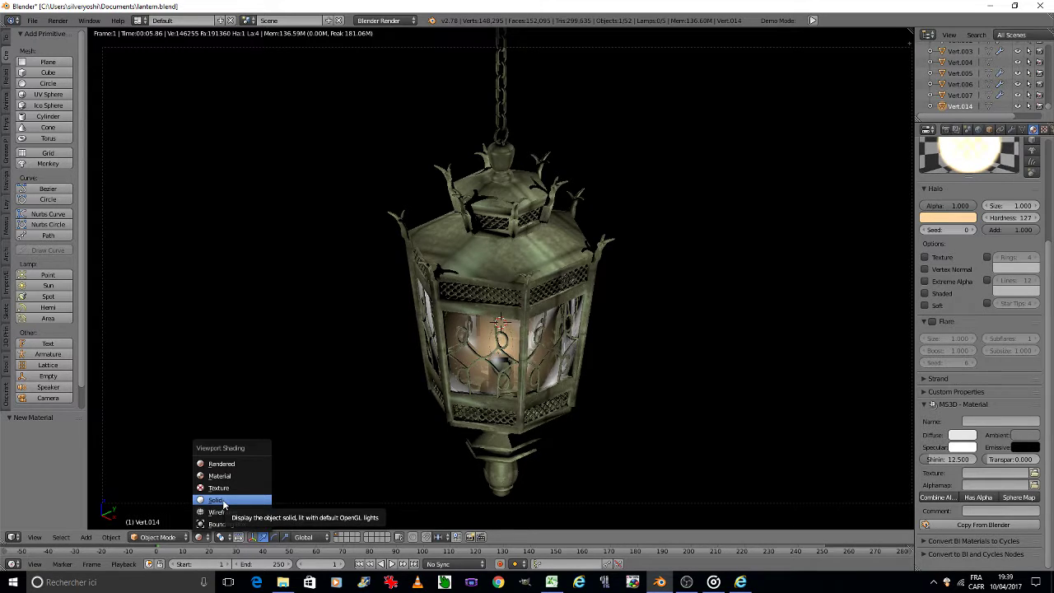
left_click(216, 500)
Lower glass Plane.023's alpha to 0.135 and preview the lantern in Rendered shading.
right_click(492, 327)
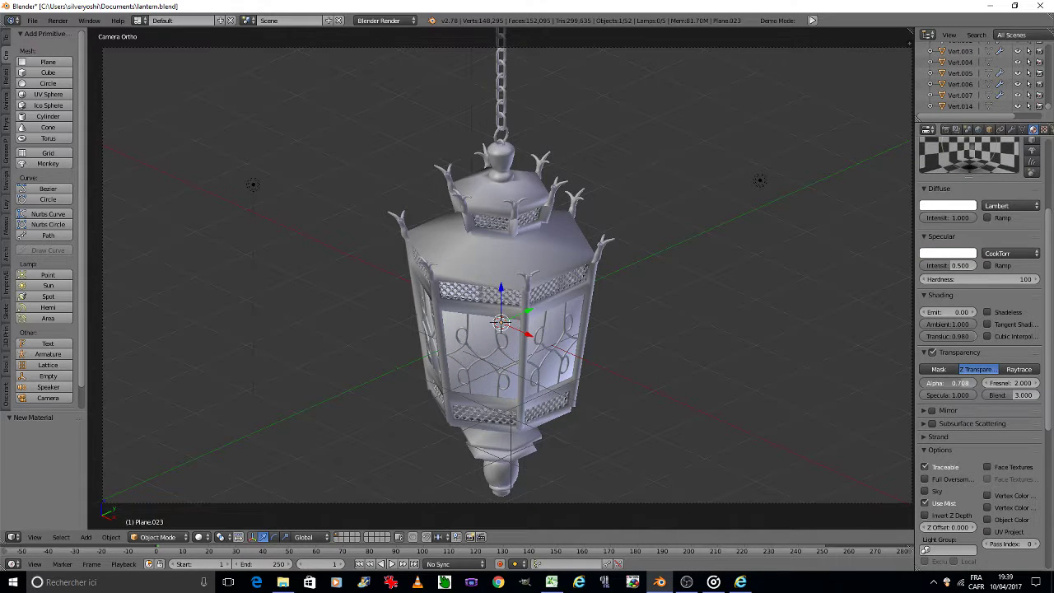
left_click_drag(956, 383, 927, 383)
mouse_move(1001, 383)
left_mouse_down()
mouse_move(1030, 383)
mouse_move(1040, 395)
left_mouse_up()
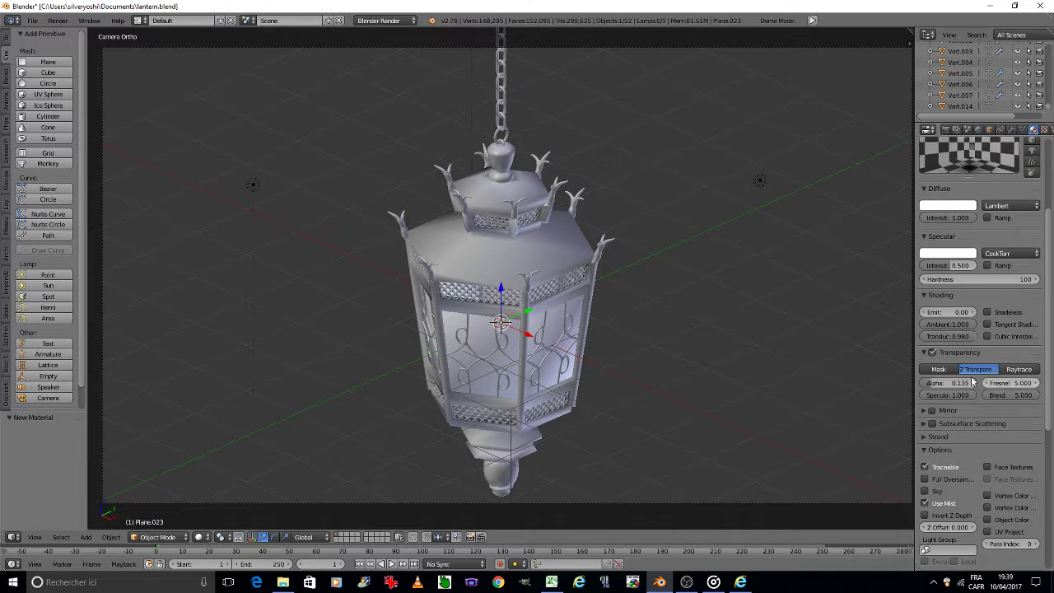
left_click(198, 537)
left_click(215, 467)
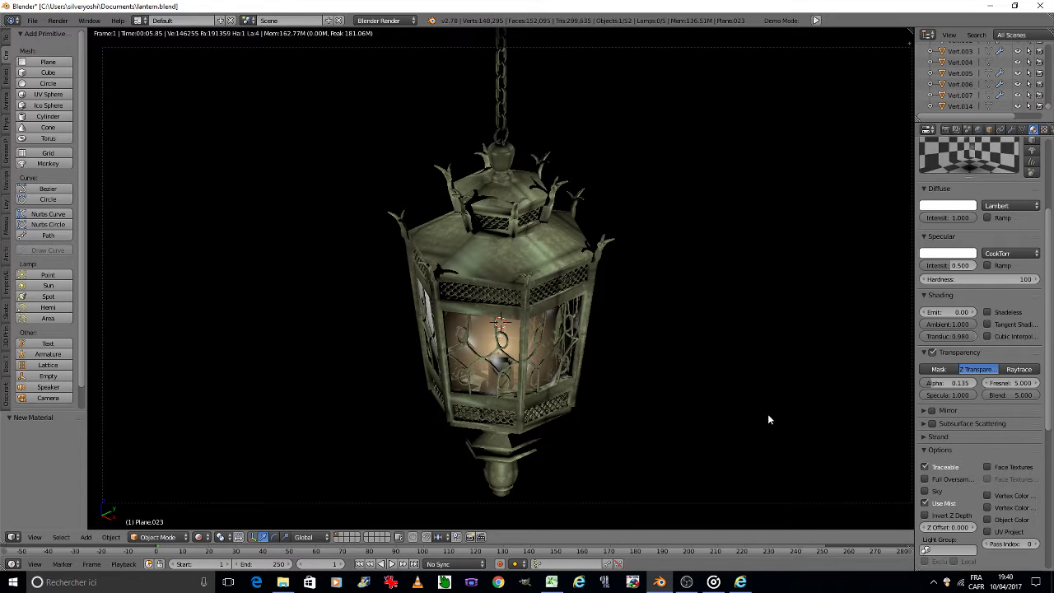
Set the glass specular intensity to 0, Fresnel to 2.0 and transparency blend to 2.5.
left_click_drag(948, 265, 984, 266)
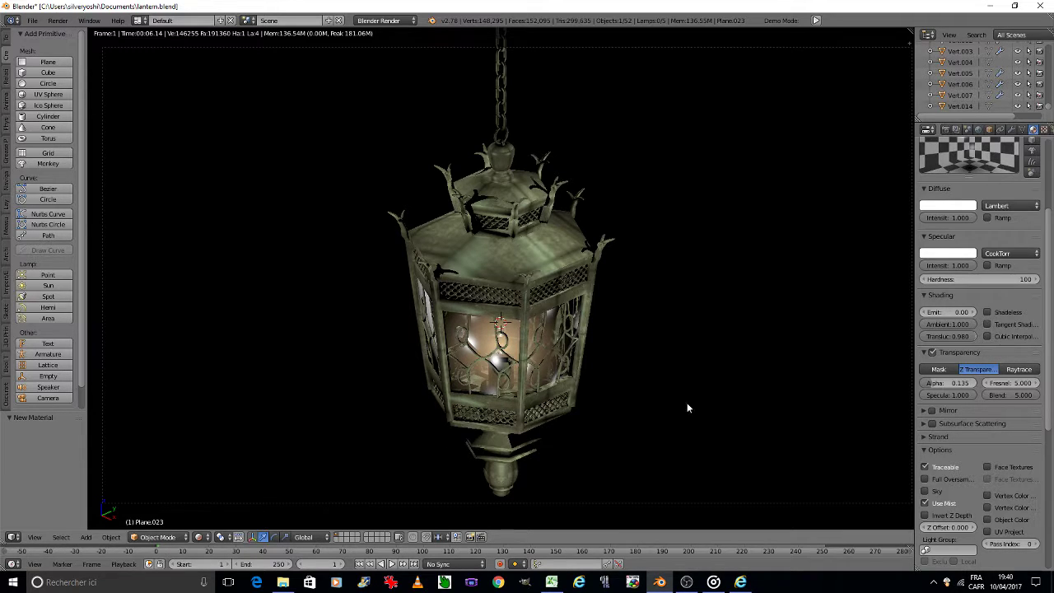
left_click_drag(948, 265, 927, 266)
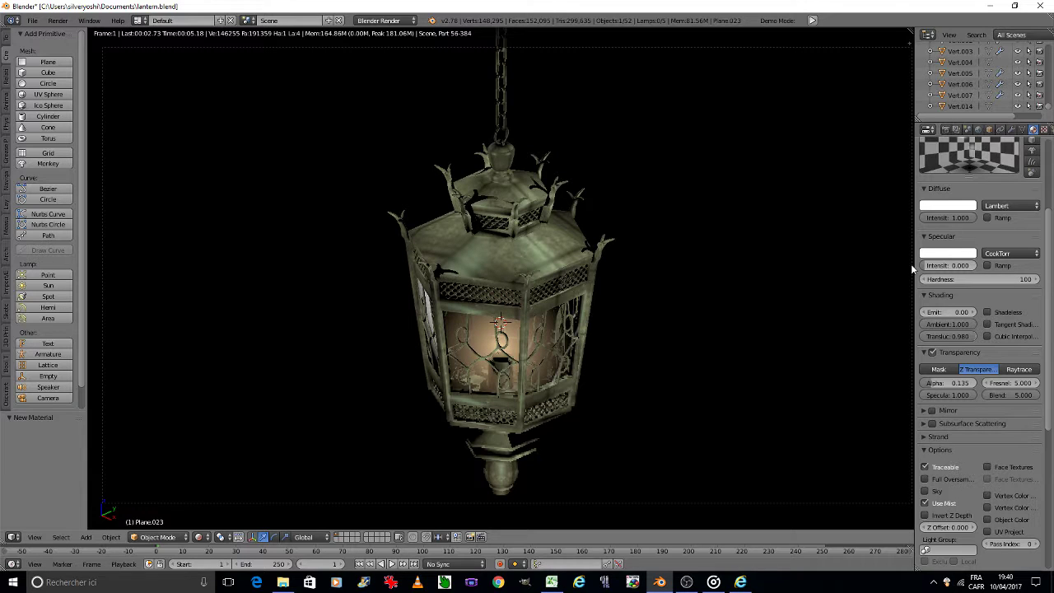
left_click(1002, 383)
type("2")
key("Return")
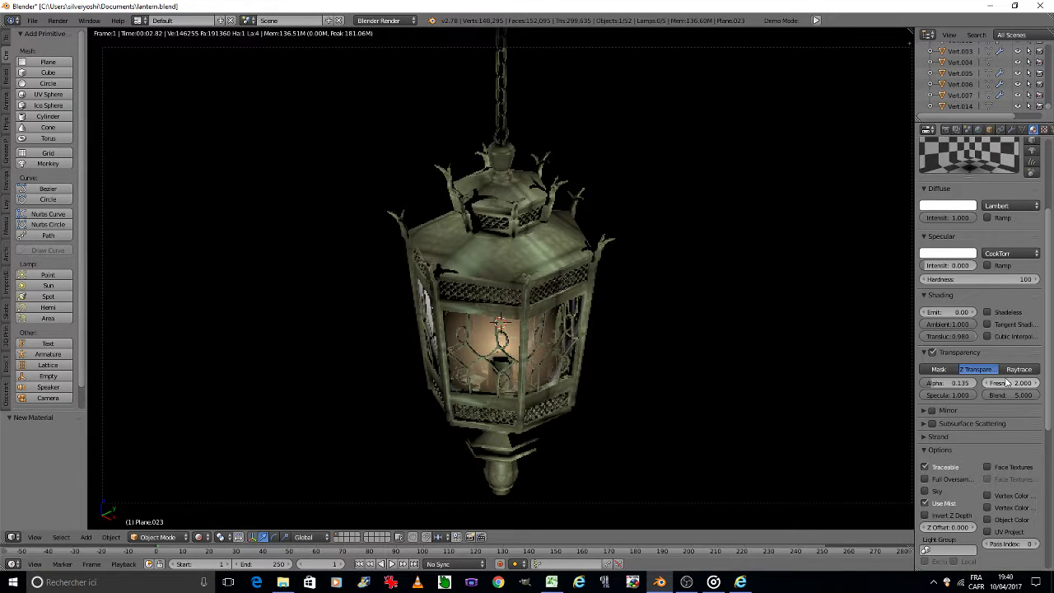
left_click_drag(1015, 395, 1000, 394)
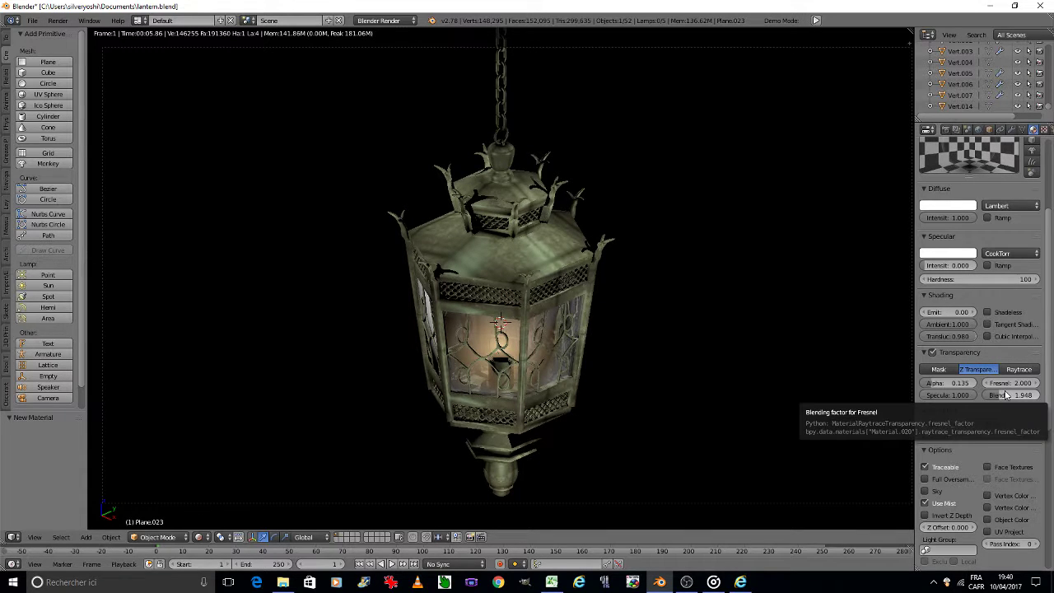
left_click(1006, 395)
type("2.5")
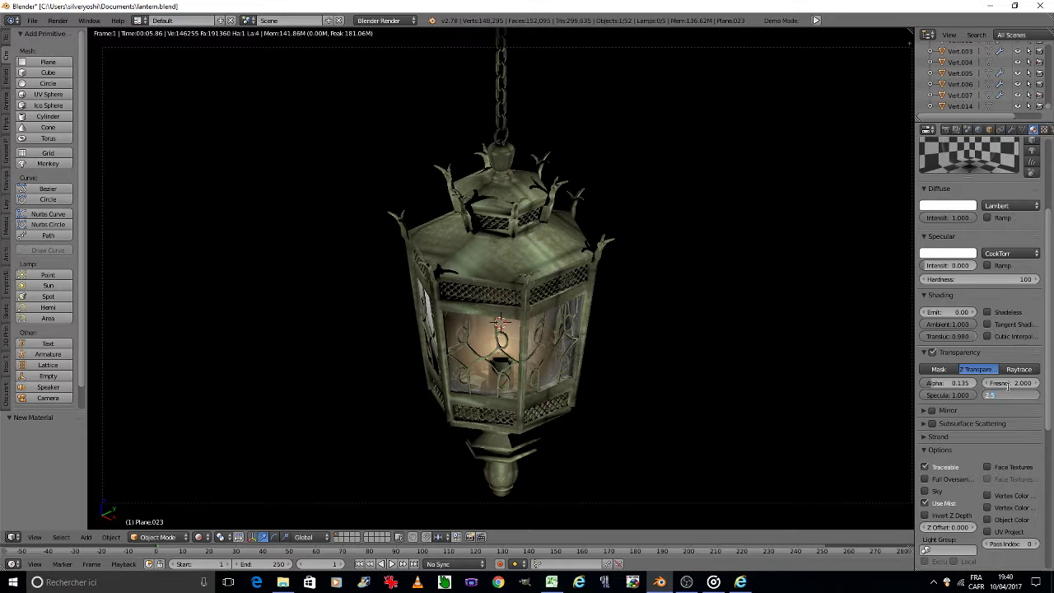
key("Return")
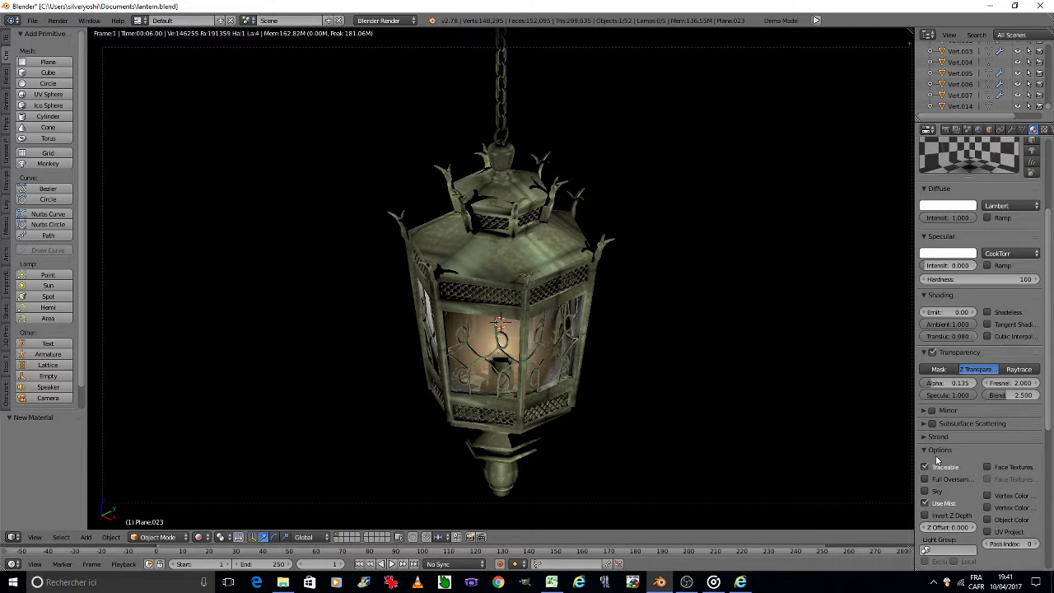
scroll(937, 460, "down", 1)
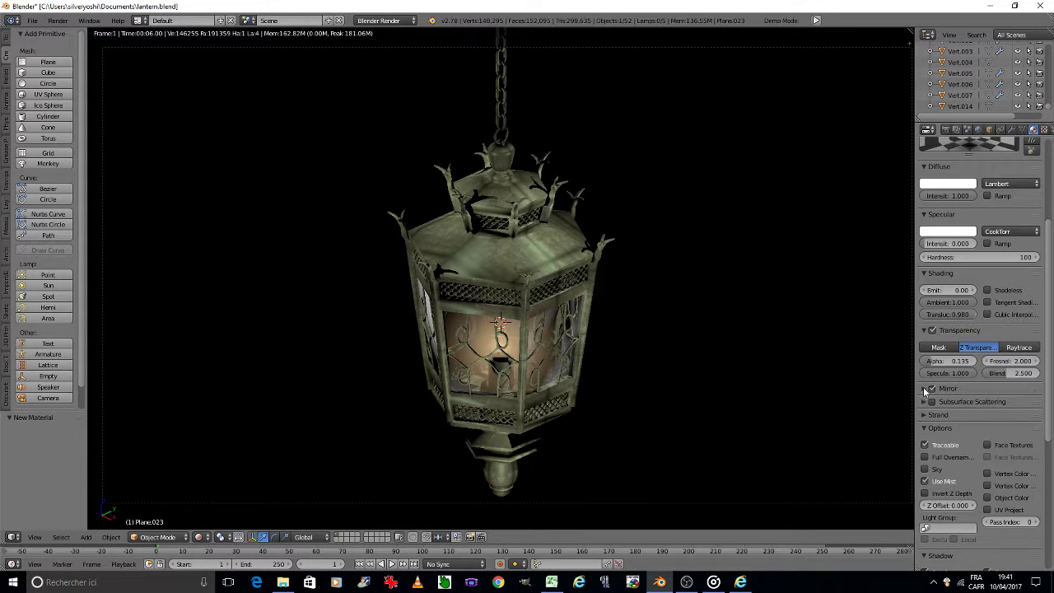
Enable Mirror on the glass material with reflectivity 0.2.
left_click(928, 389)
left_click(937, 389)
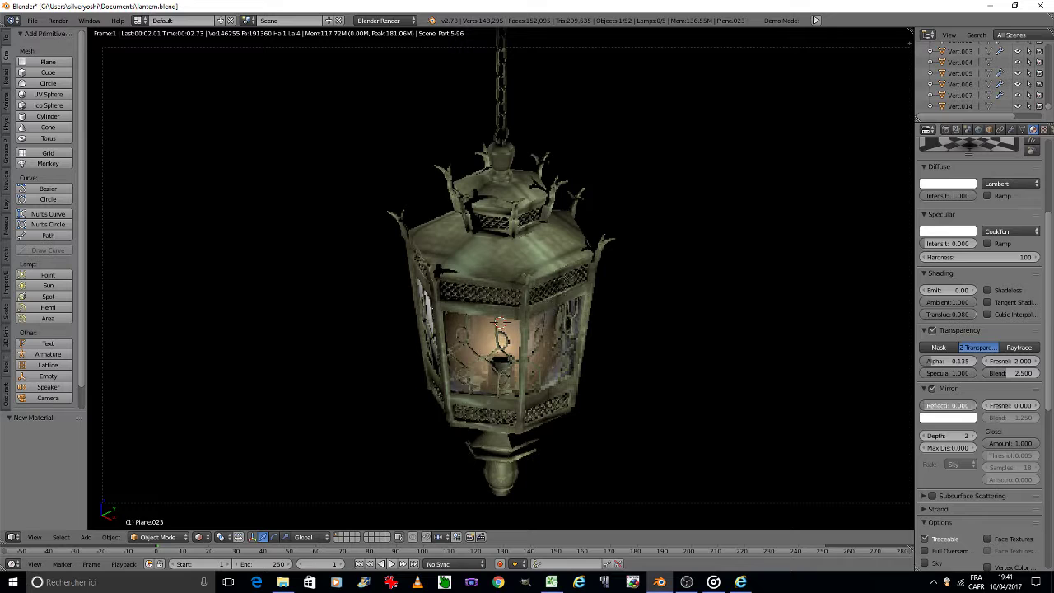
key("Return")
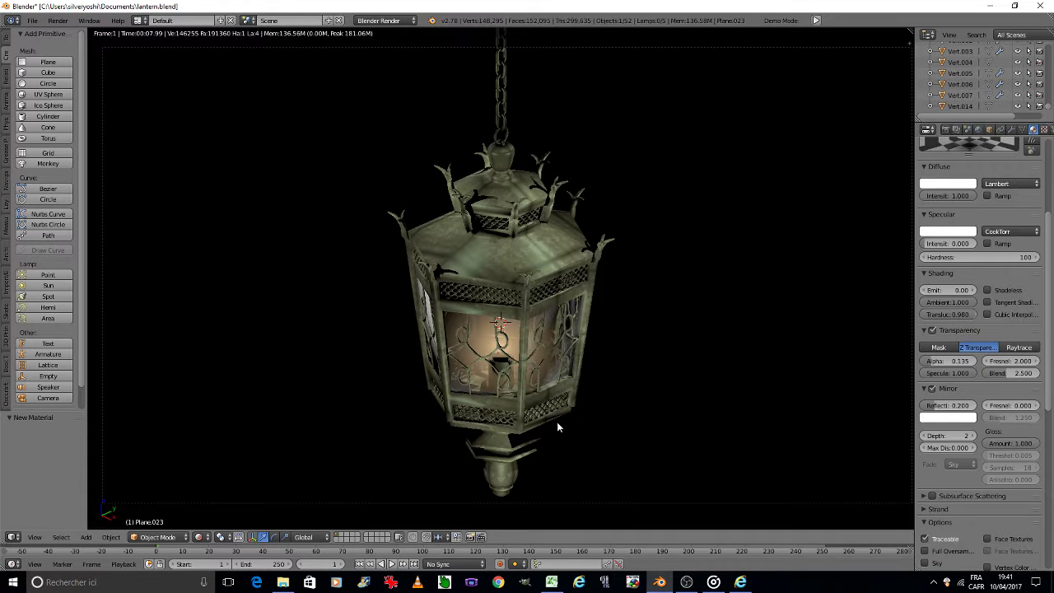
Select the halo vertex Vert.014 and zoom in on the bulb in wireframe shading.
left_click(208, 534)
left_click(221, 500)
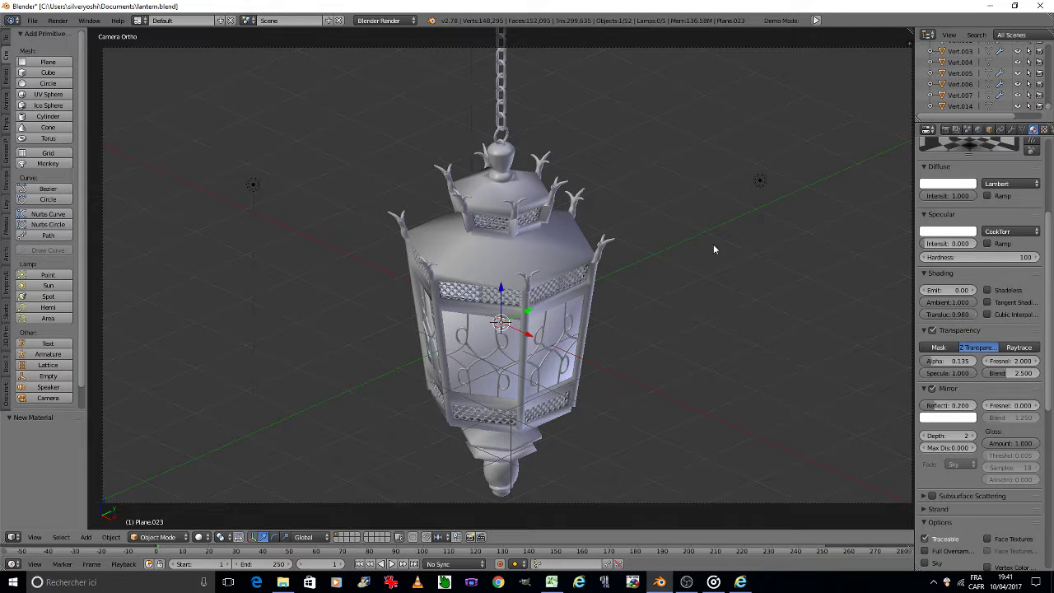
left_click(964, 105)
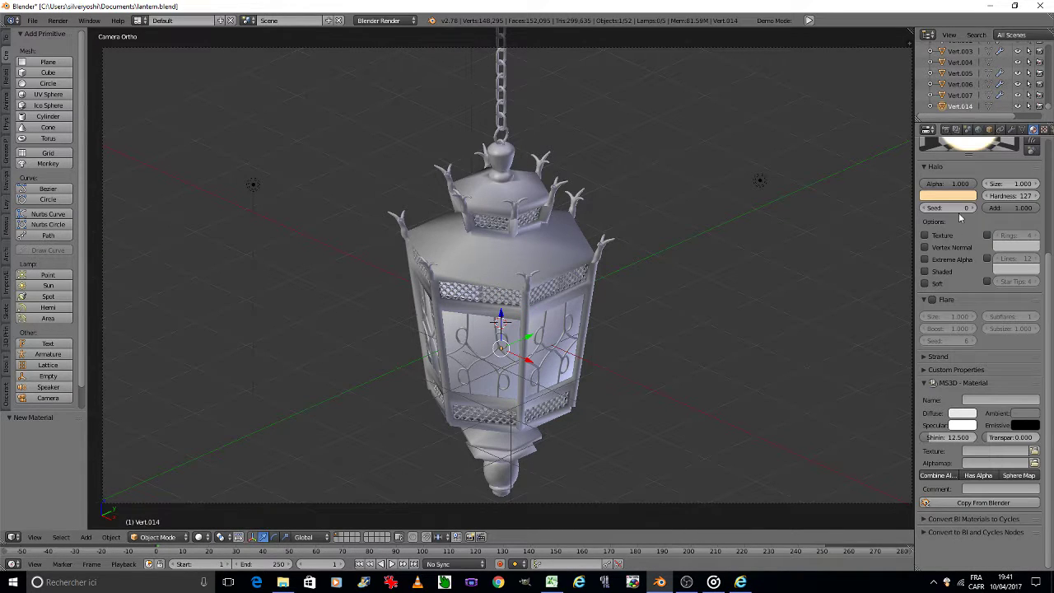
scroll(961, 212, "up", 3)
scroll(965, 212, "up", 2)
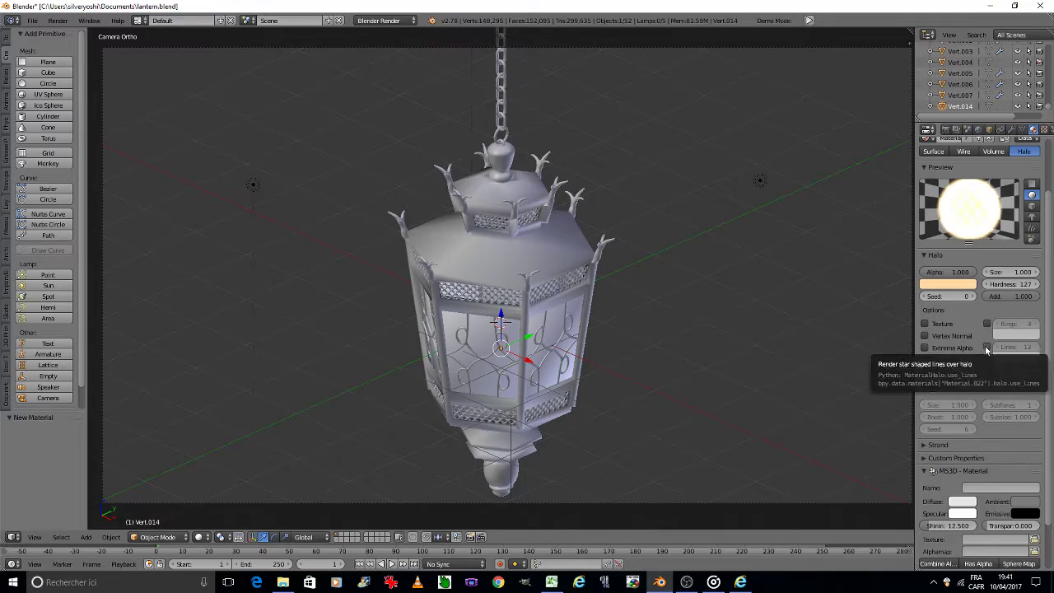
left_click(202, 537)
left_click(222, 509)
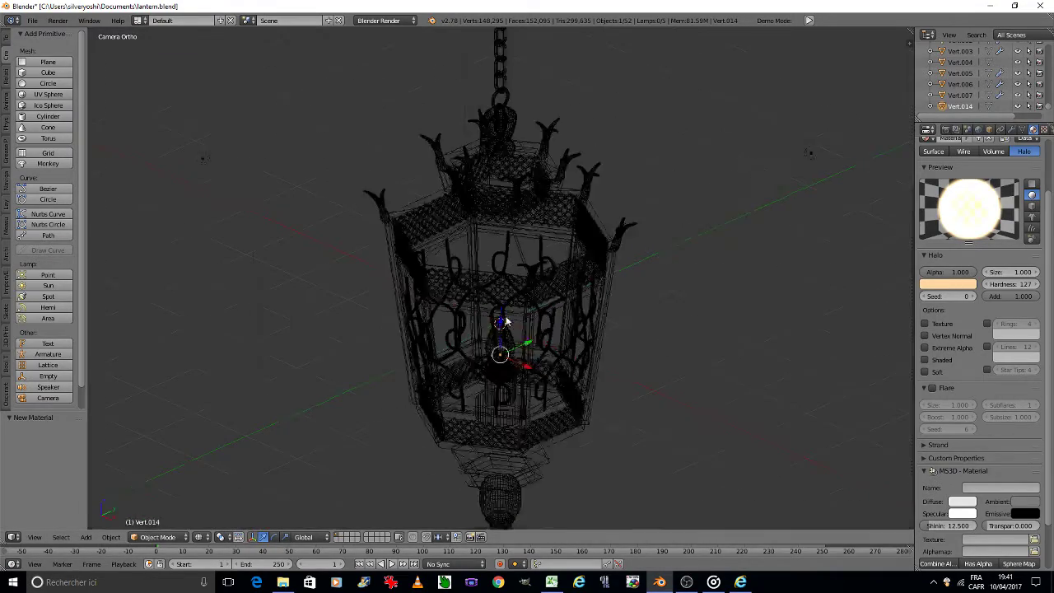
scroll(506, 321, "up", 5)
scroll(510, 337, "up", 2)
scroll(519, 354, "up", 2)
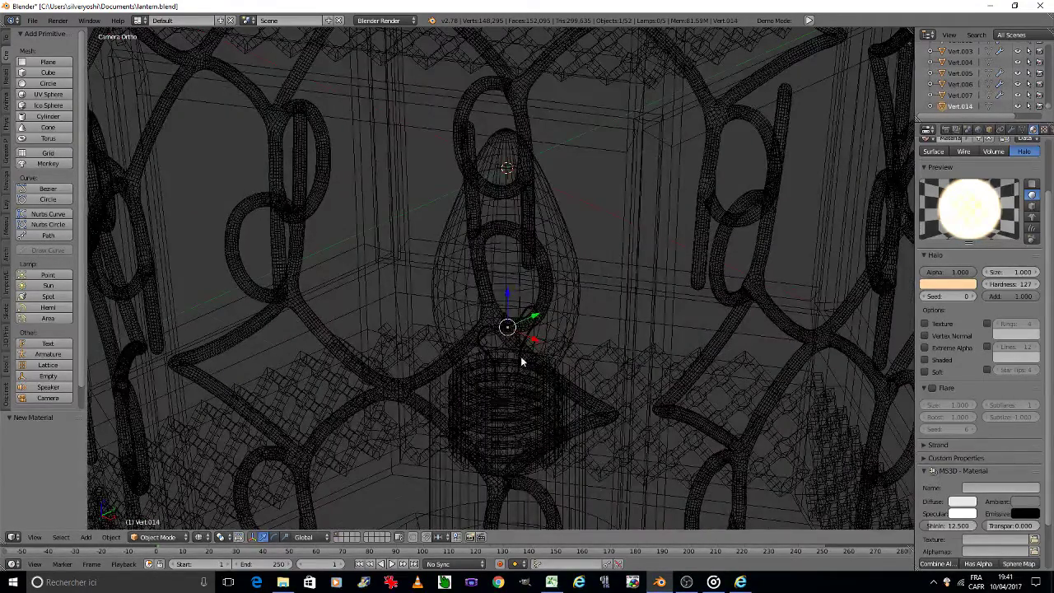
Make three in-place duplicates of the halo vertex, then view the lantern in Rendered shading.
key("shift+d")
right_click(520, 360)
key("shift+d")
right_click(520, 360)
key("shift+d")
right_click(520, 360)
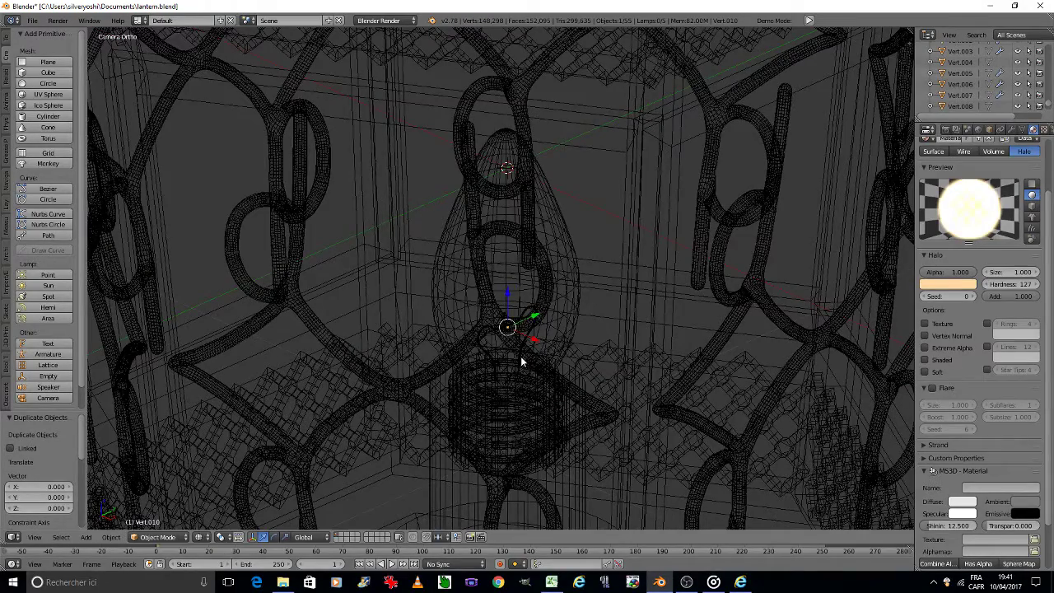
scroll(520, 360, "down", 8)
scroll(498, 350, "up", 1)
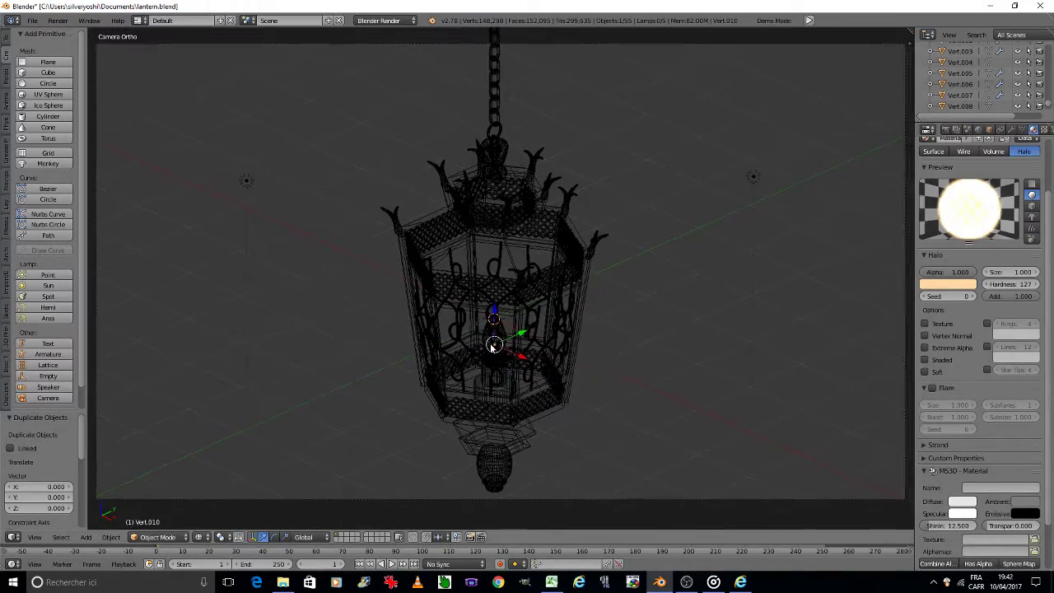
middle_click_drag(493, 347, 494, 346)
key("space")
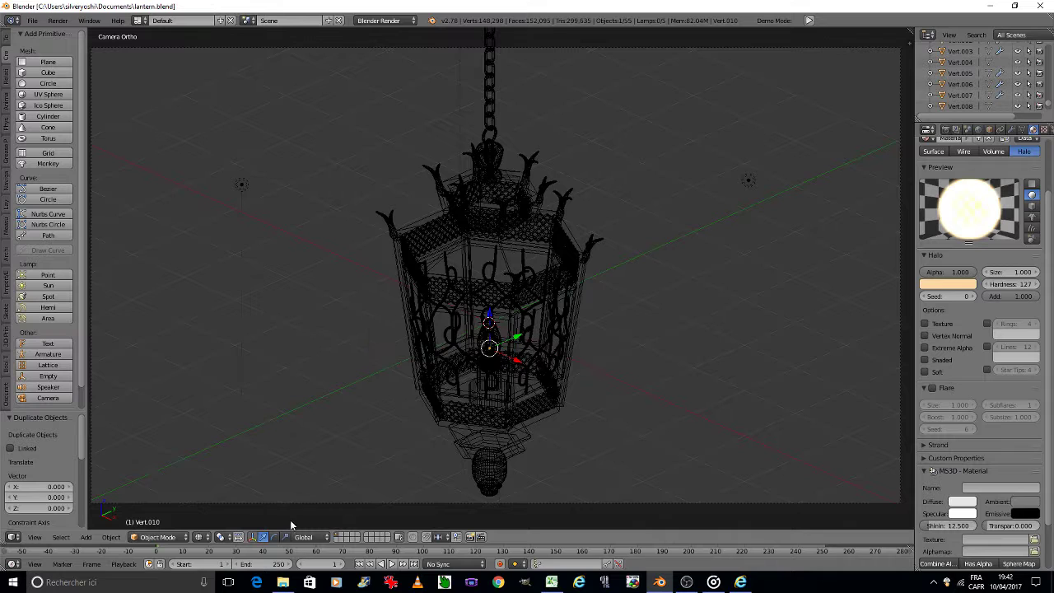
left_click(201, 537)
left_click(214, 465)
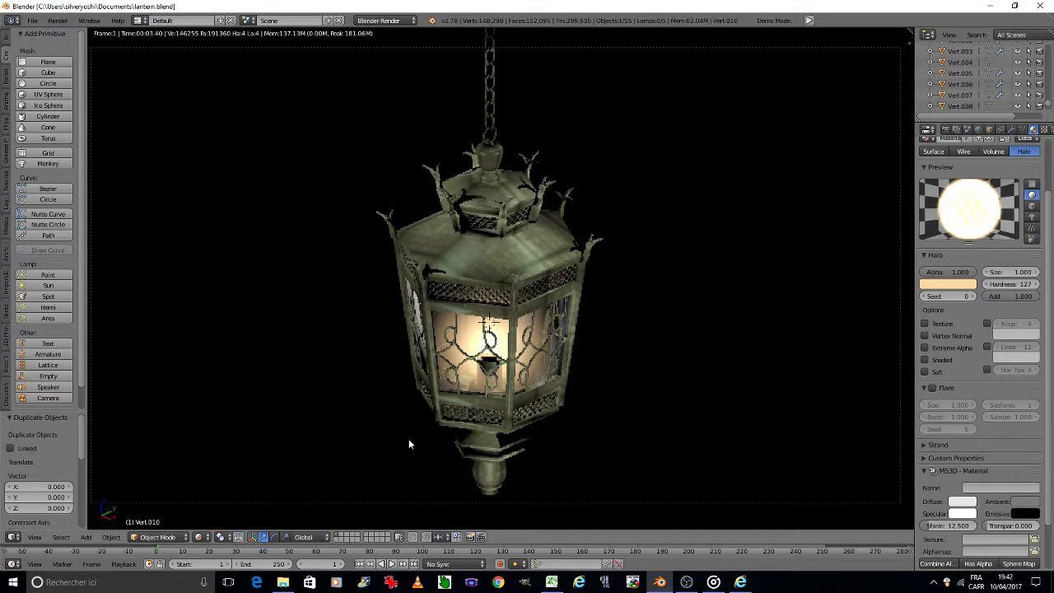
Set Vert.010's halo Size to 2.000.
left_click(1009, 273)
type("2")
key("Return")
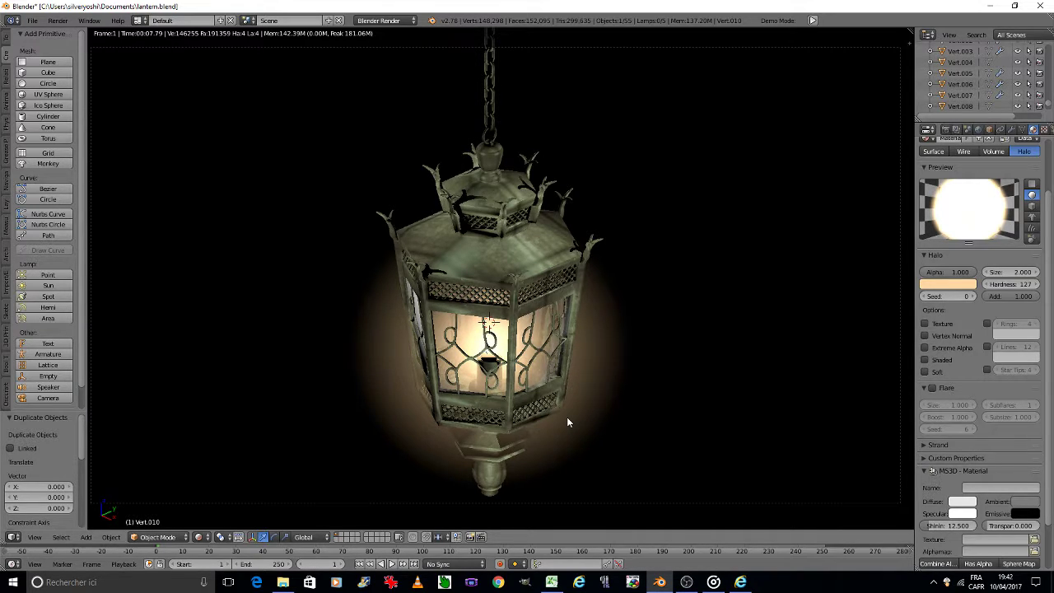
Add a new Clouds texture in Vert.004's second texture slot.
right_click(536, 257)
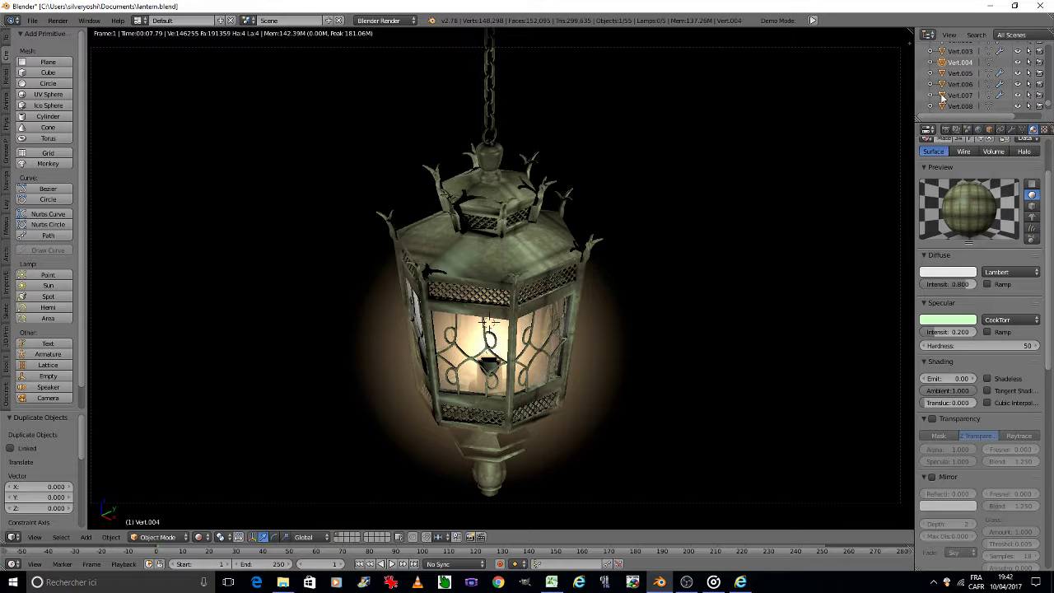
left_click(1045, 131)
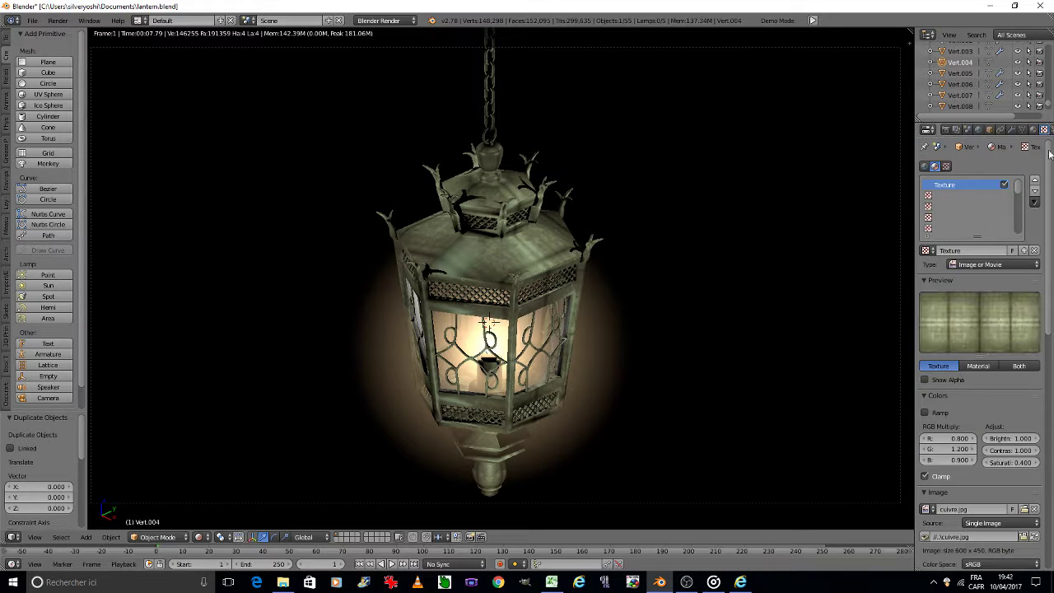
left_click(947, 196)
left_click(941, 251)
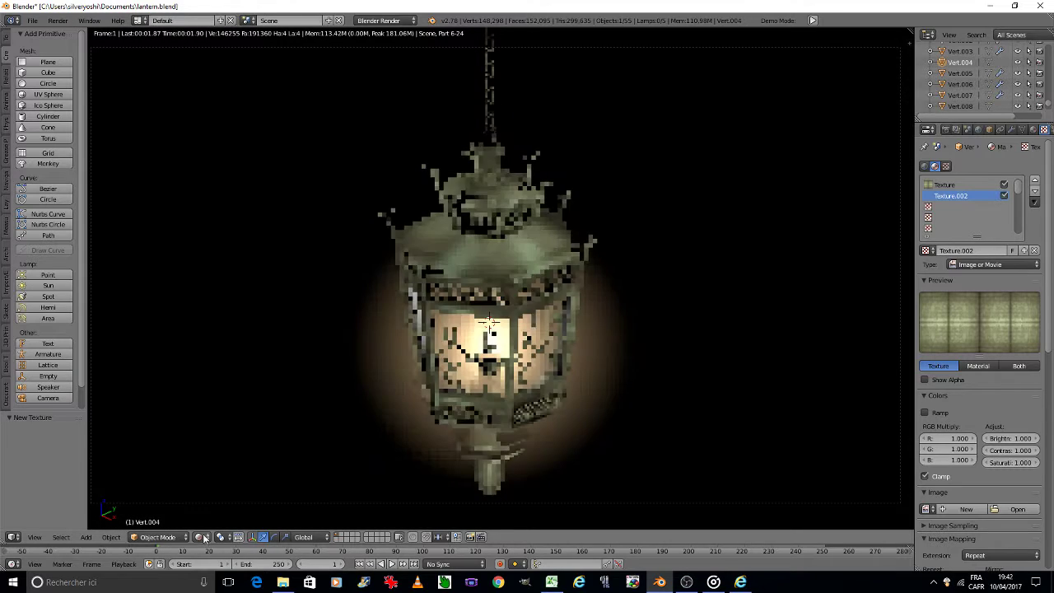
left_click(199, 537)
left_click(215, 500)
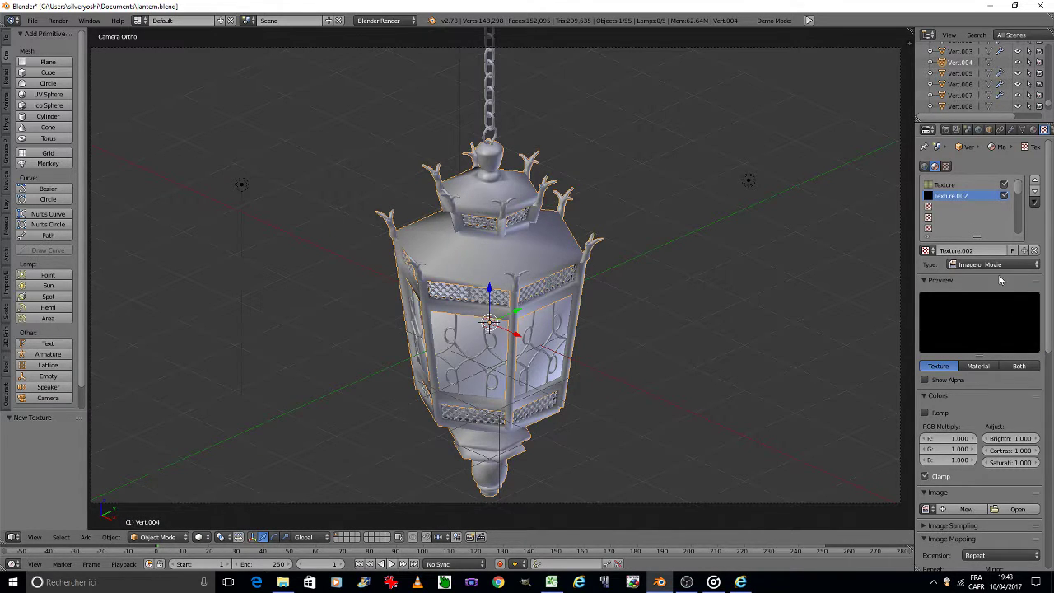
left_click(992, 264)
left_click(1001, 228)
Set the clouds noise size to 0.35, influence colour to black and brightness to 0.8.
scroll(992, 353, "down", 3)
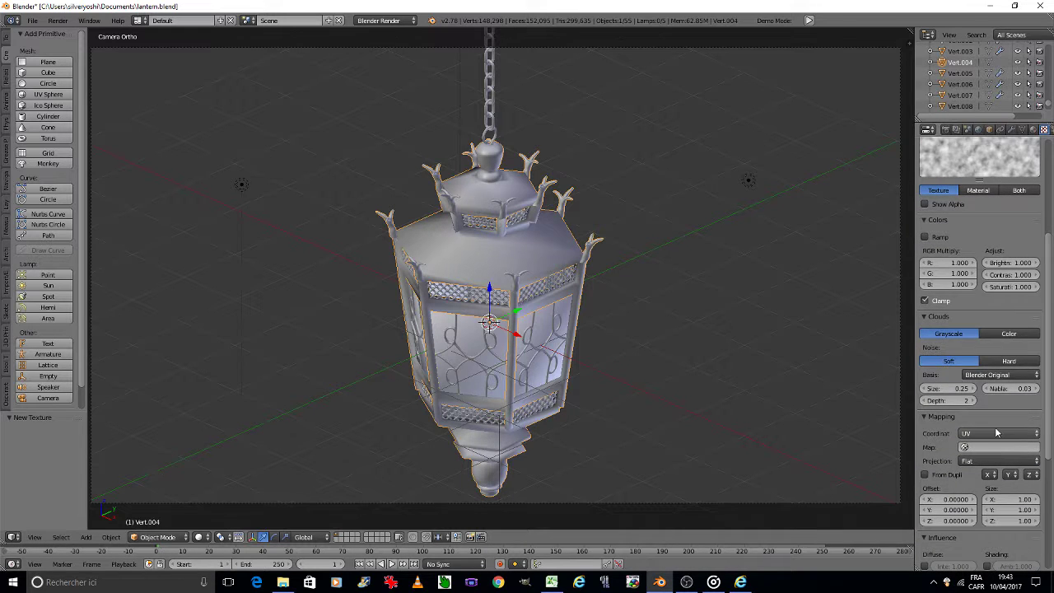
scroll(992, 437, "down", 2)
left_click(973, 388)
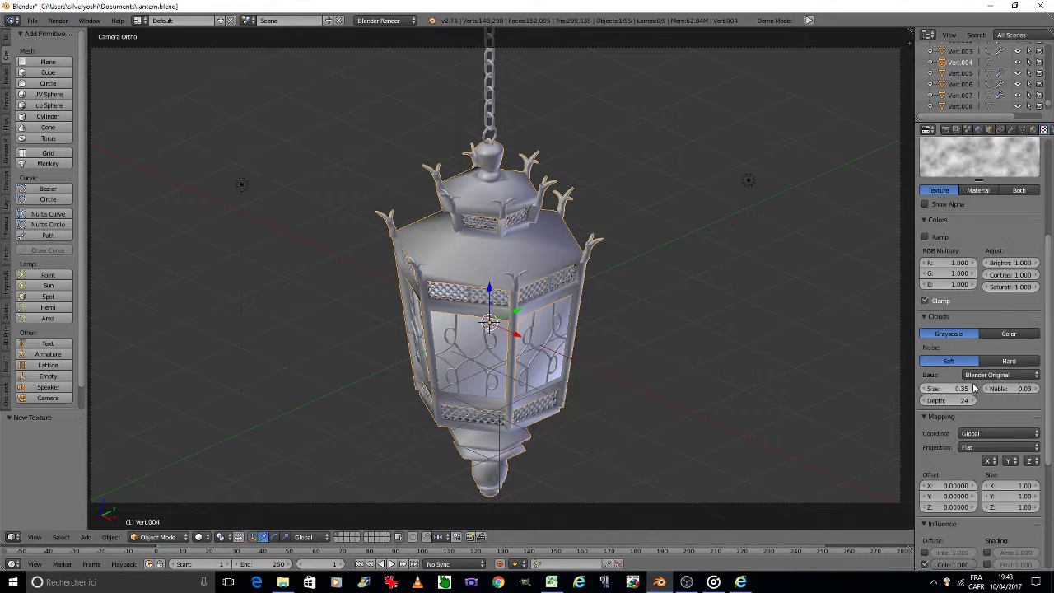
scroll(957, 430, "down", 5)
left_click(926, 509)
left_click_drag(974, 414, 982, 446)
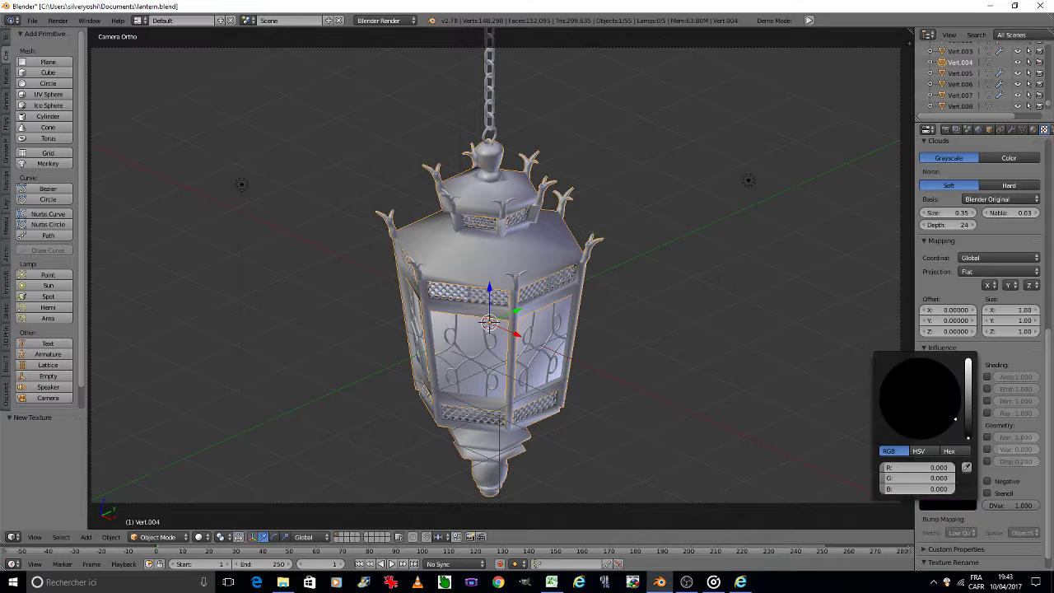
scroll(1004, 394, "up", 3)
scroll(1004, 394, "up", 3)
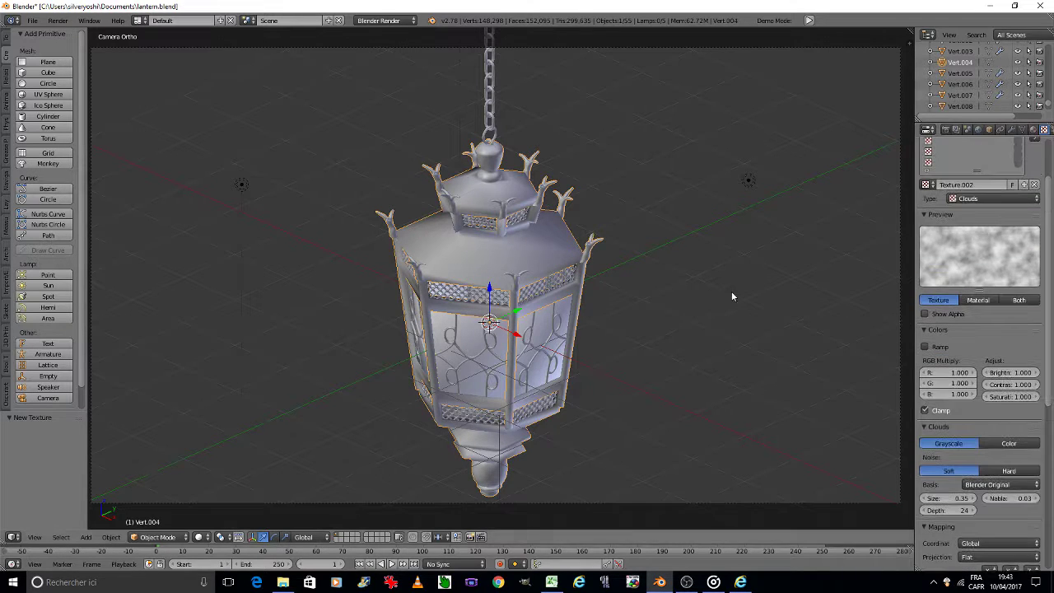
left_click(986, 372)
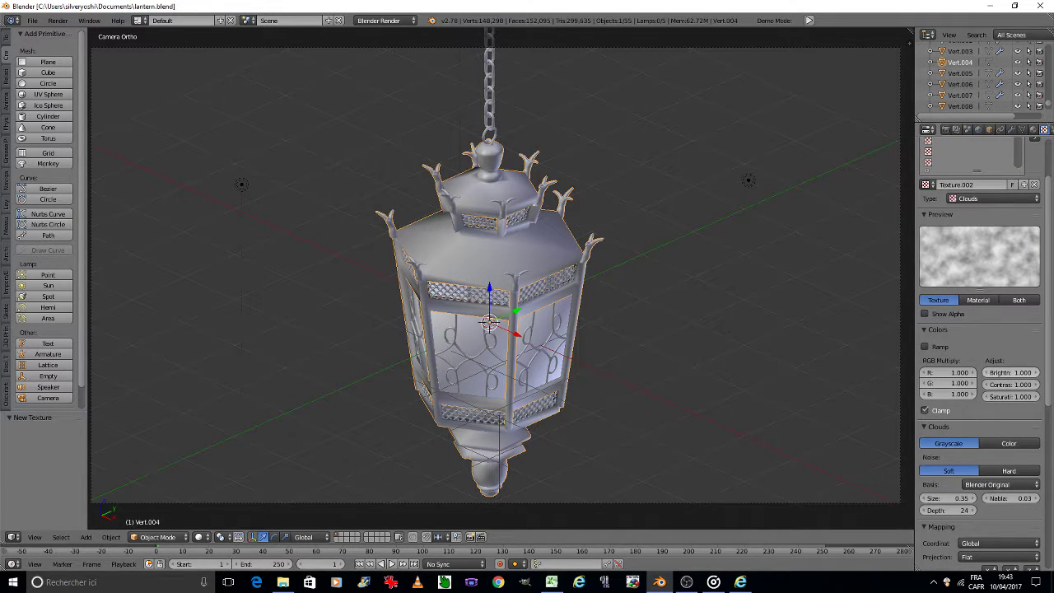
left_click(986, 372)
Save the lantern blend file.
key("ctrl+s")
left_click(756, 352)
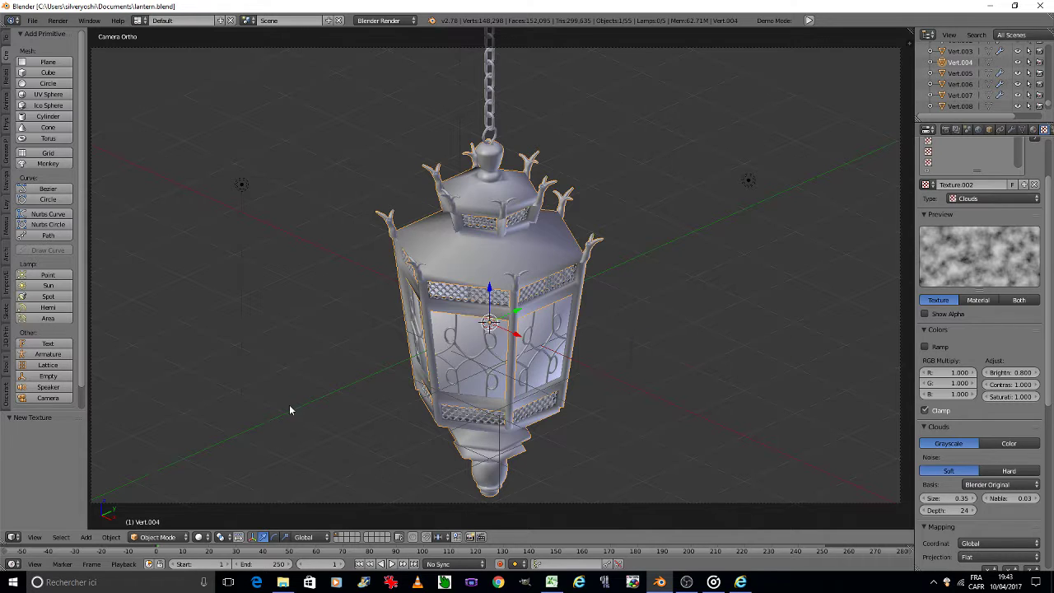
key("ctrl+s")
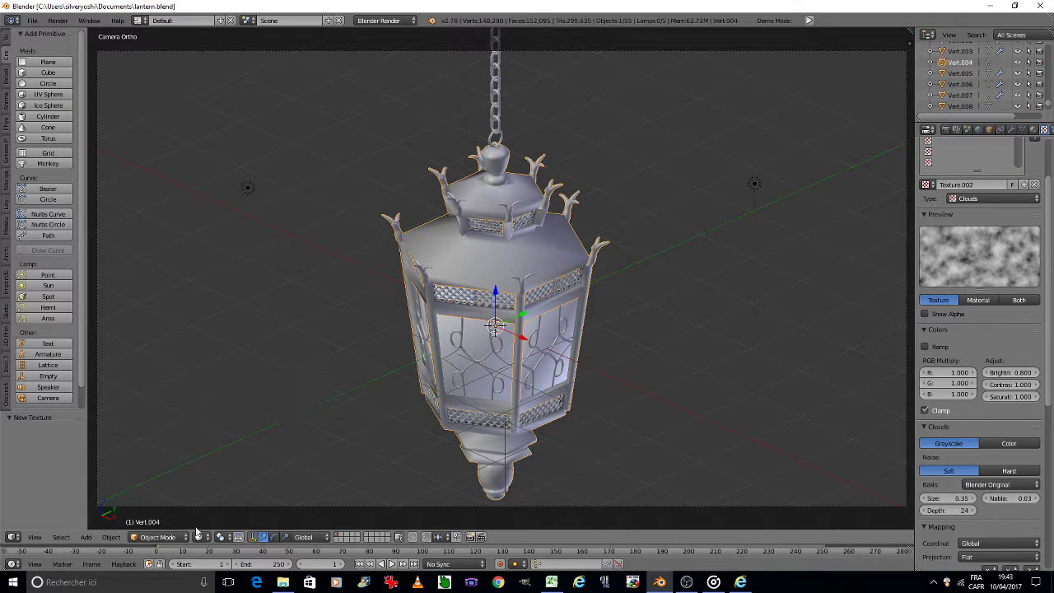
Show the lantern in Rendered shading and let the clouds texture affect specular colour.
left_click(198, 537)
left_click(223, 466)
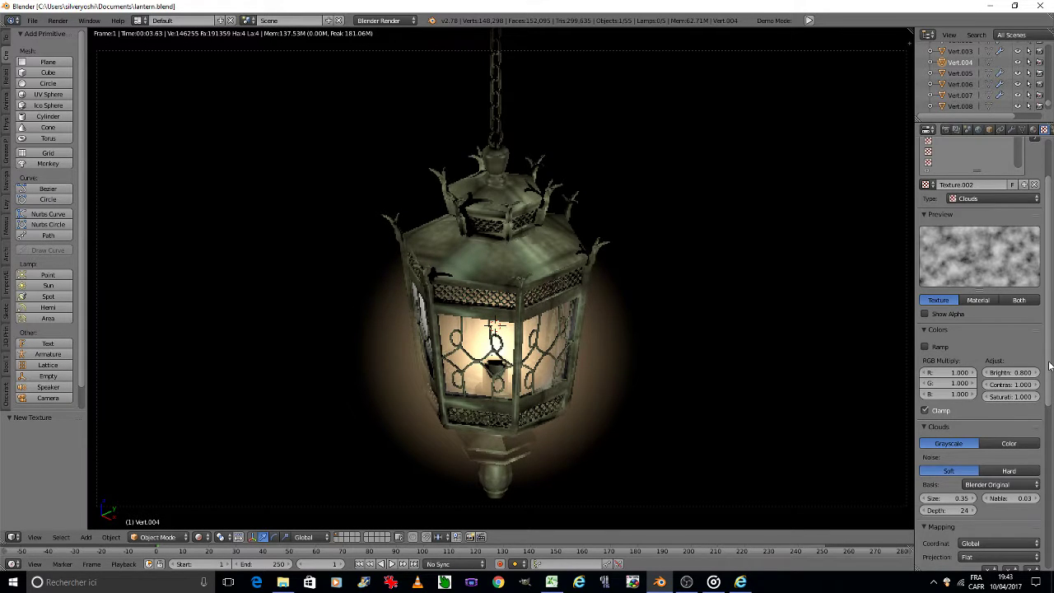
scroll(1050, 366, "down", 7)
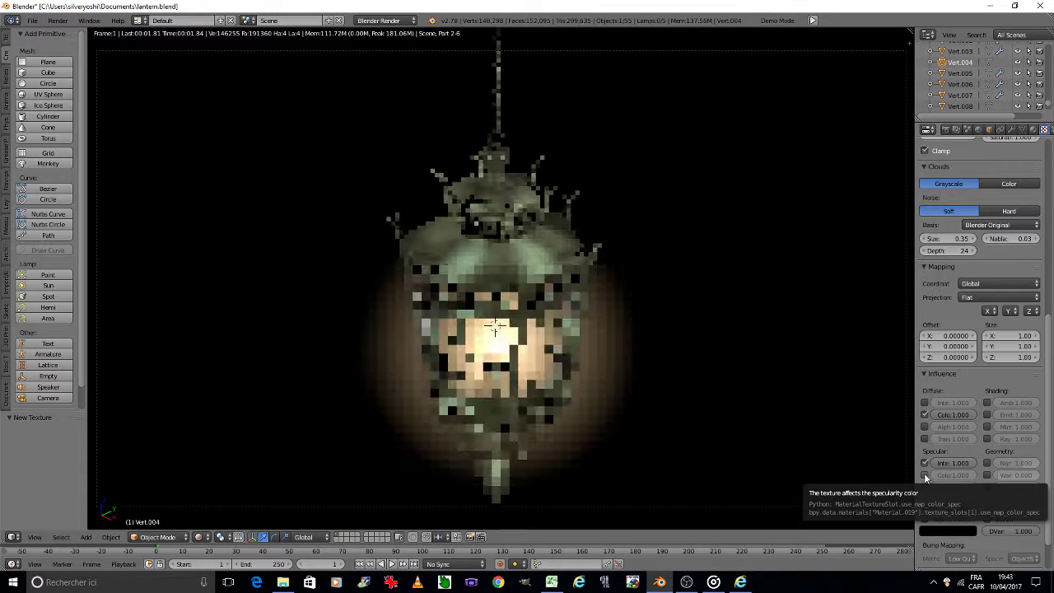
left_click(924, 475)
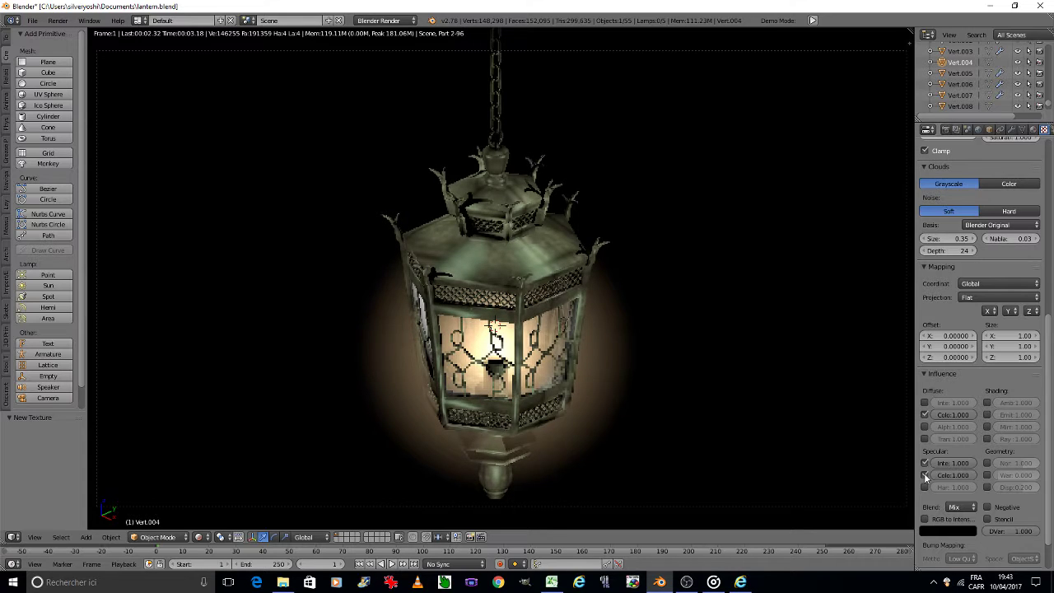
left_click(924, 475)
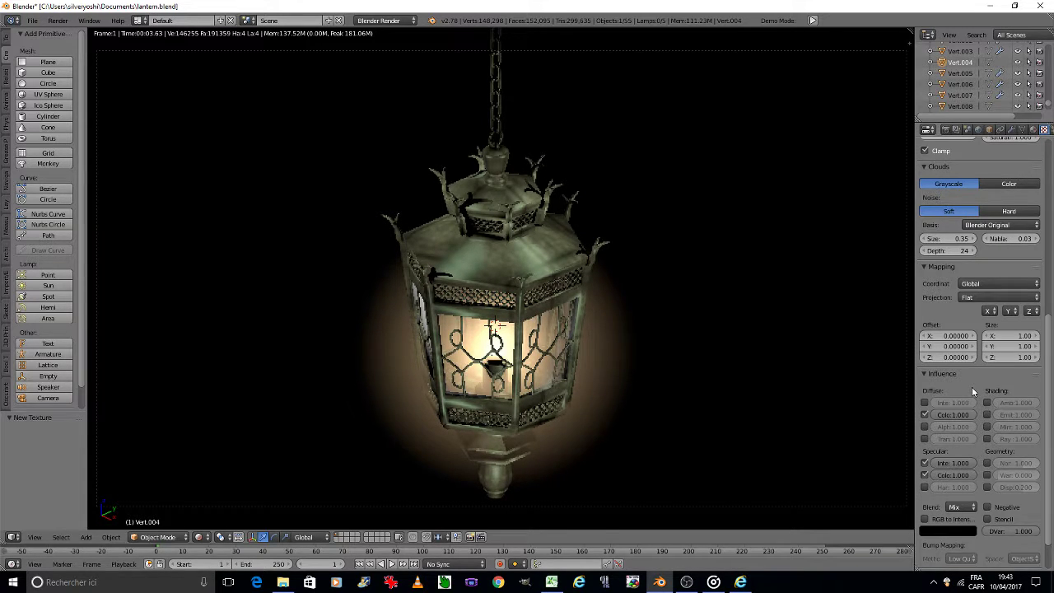
scroll(973, 392, "up", 7)
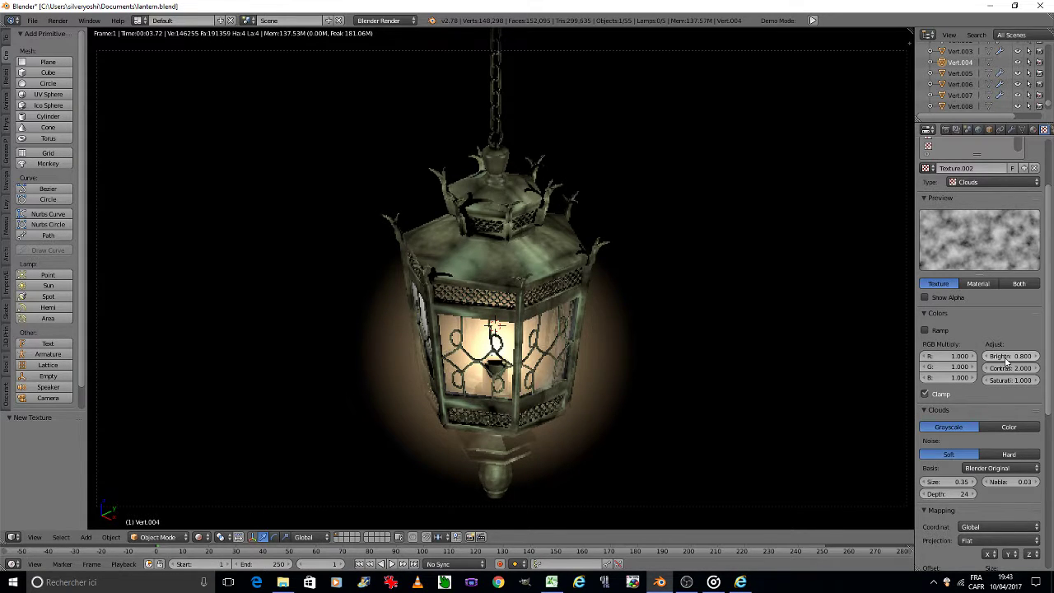
Try clouds brightness 0.6, pattern size 0.55, then brightness 2.0.
left_click(991, 360)
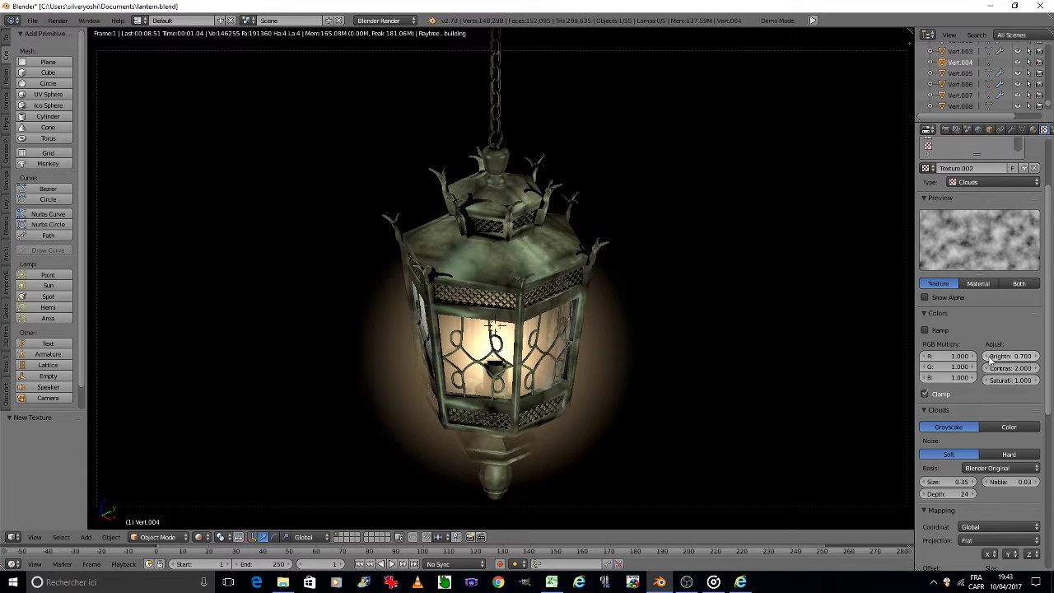
left_click(991, 360)
left_click(972, 483)
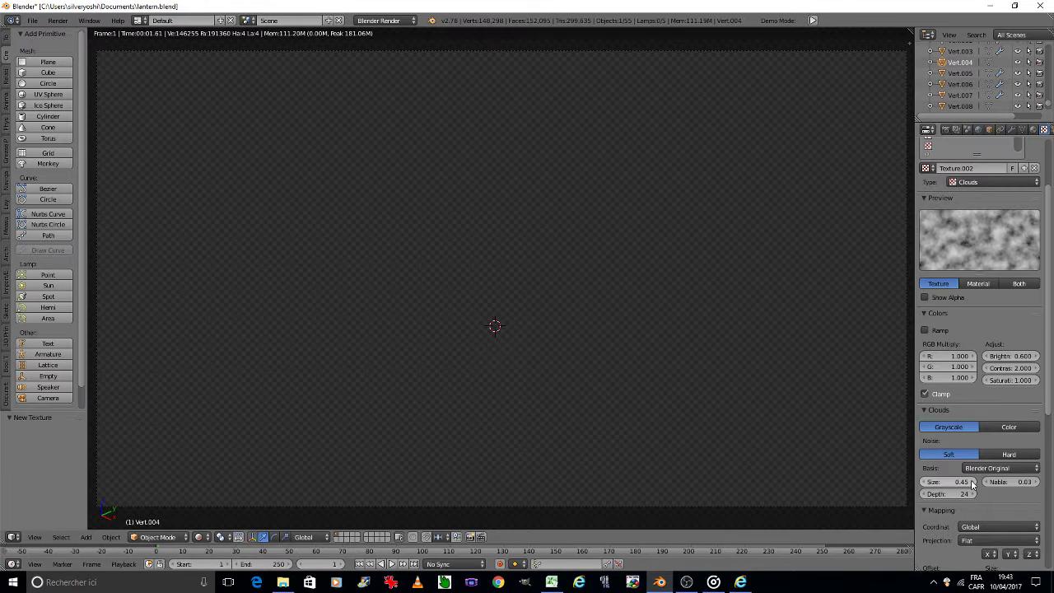
left_click(972, 483)
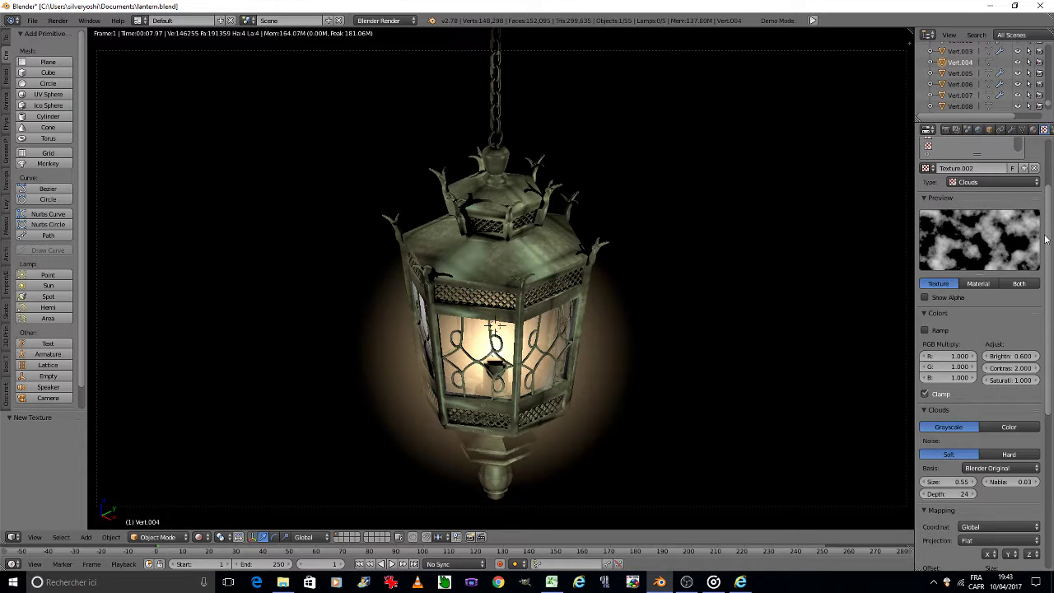
left_click(1016, 356)
type("2")
key("Return")
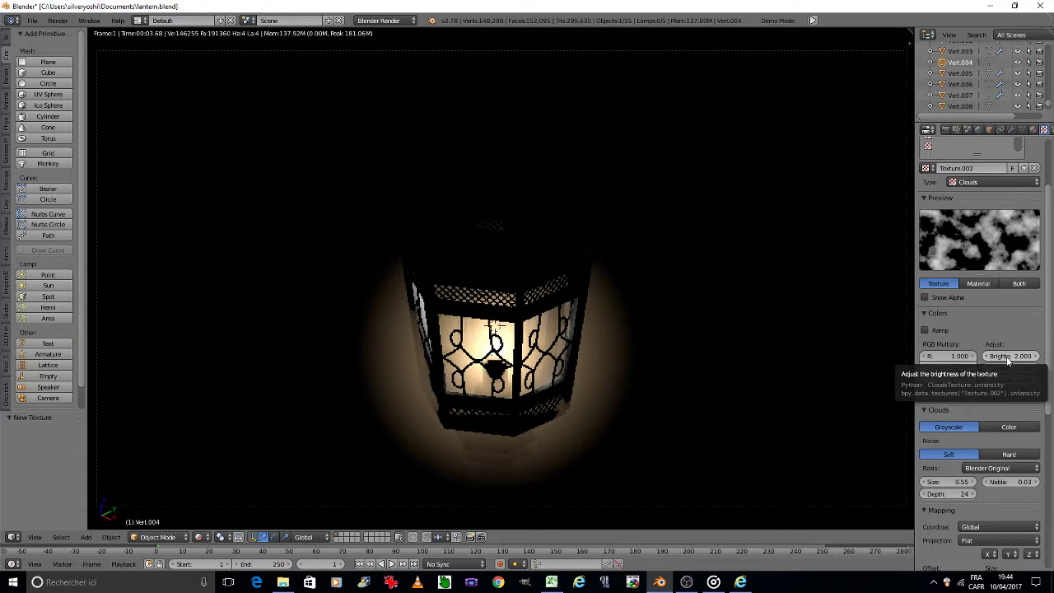
Settle the clouds texture at contrast 1.0, size 0.35 and brightness 1.1.
left_click_drag(1008, 360, 1005, 348)
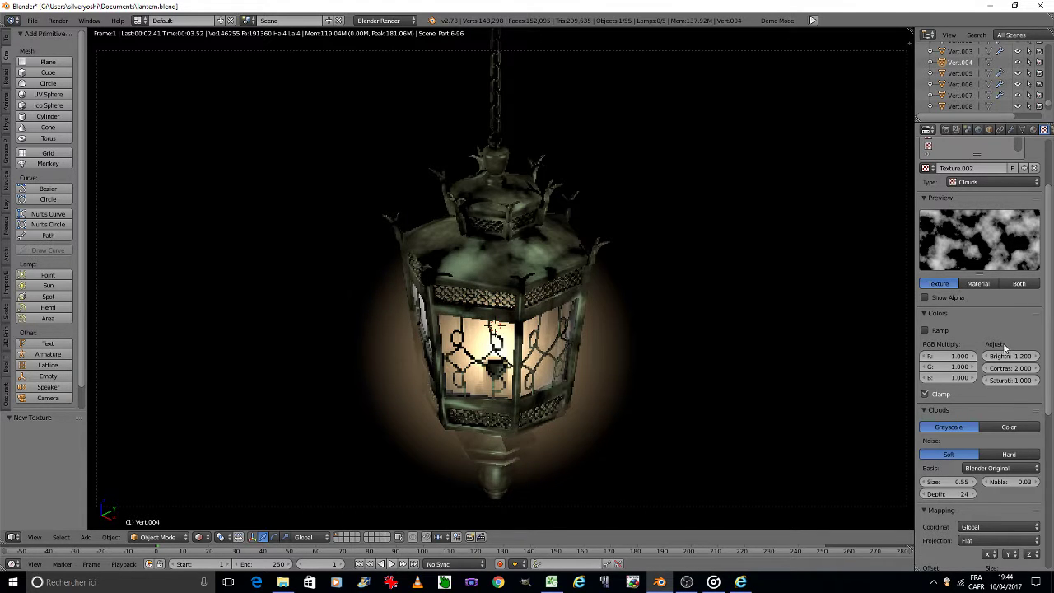
left_click(1012, 368)
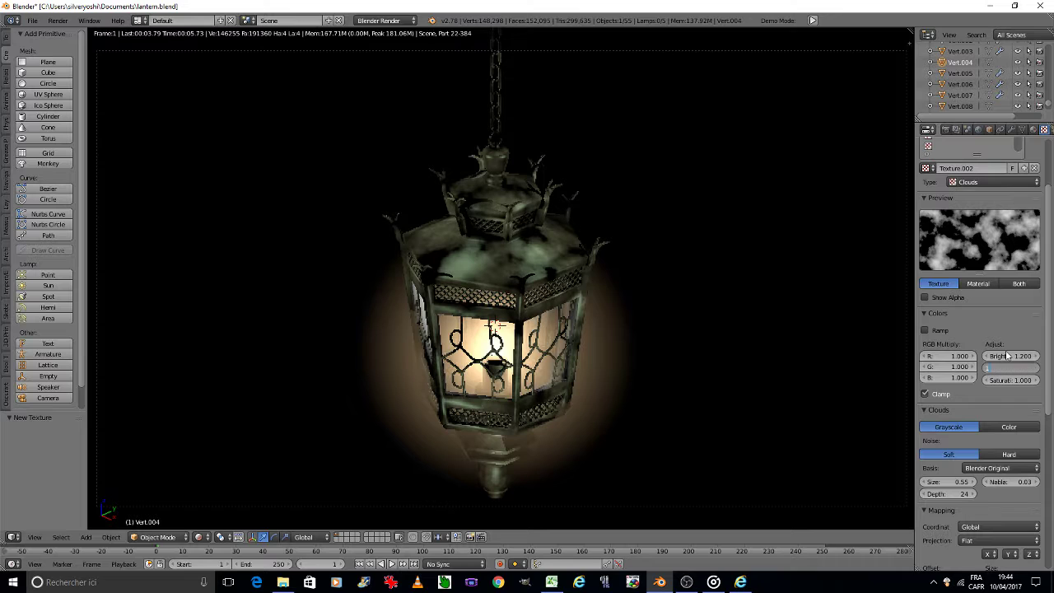
type("1")
key("Return")
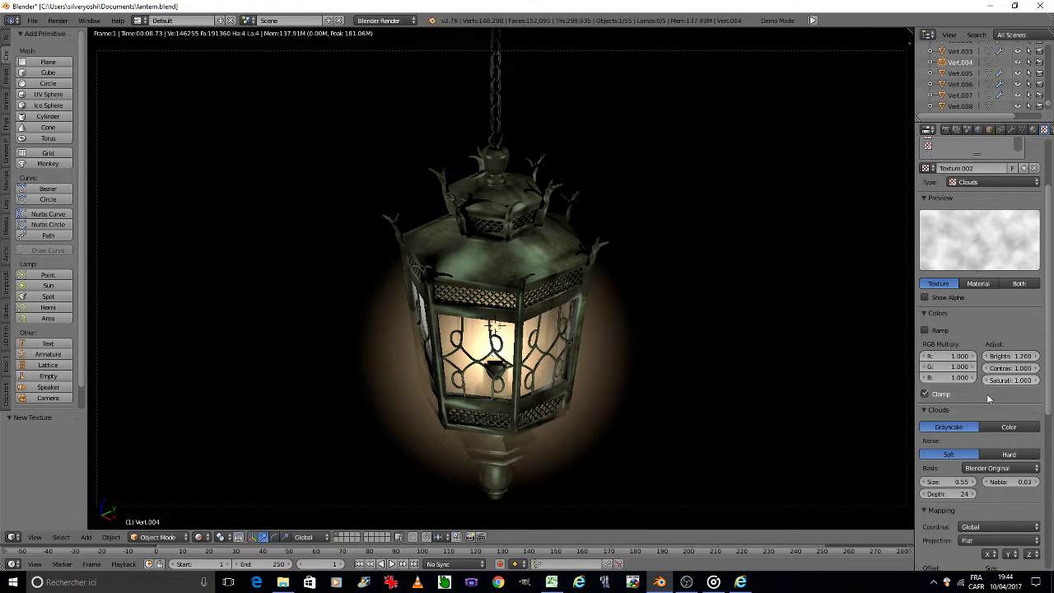
left_click(926, 483)
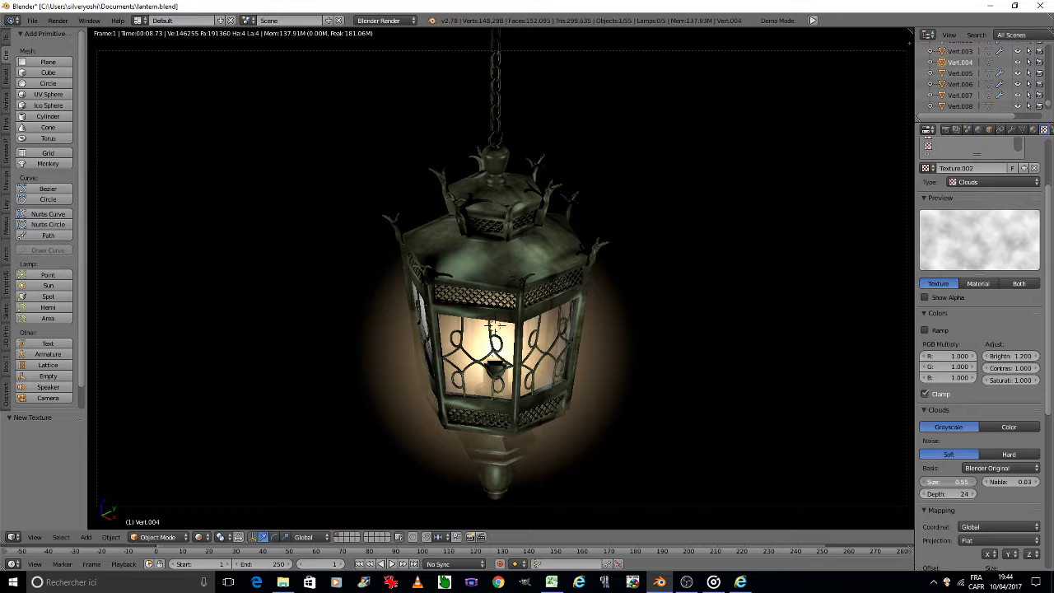
left_click(926, 483)
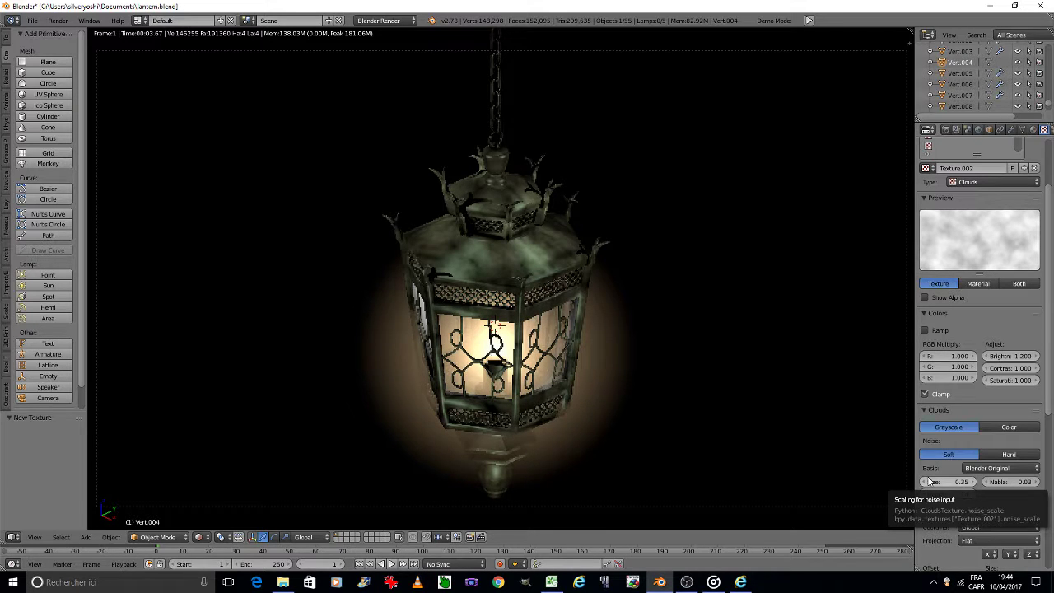
left_click(987, 357)
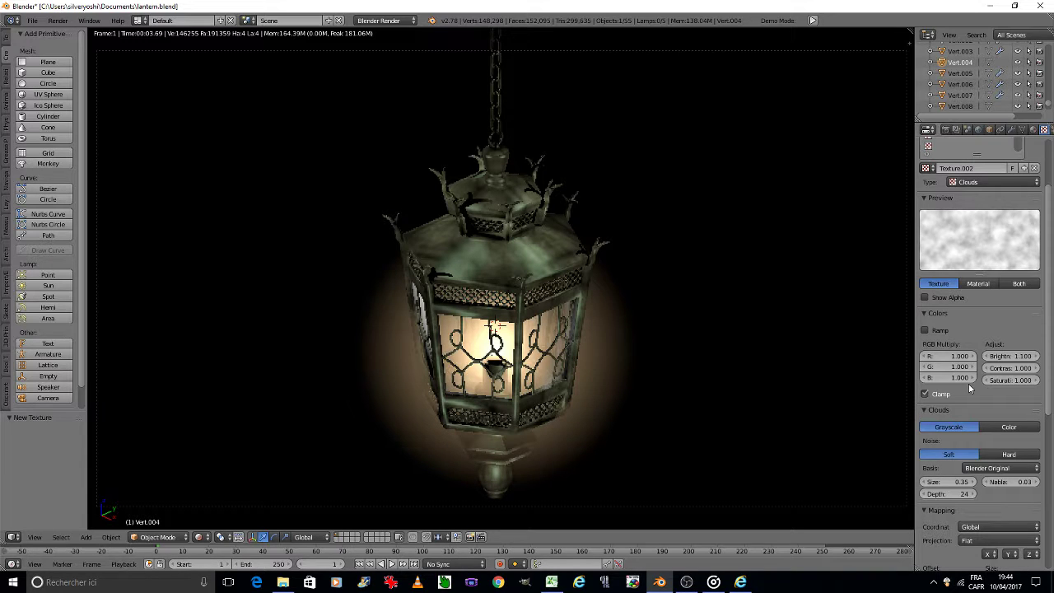
Make Texture.002 also drive Vert.004's specular hardness.
scroll(972, 412, "down", 4)
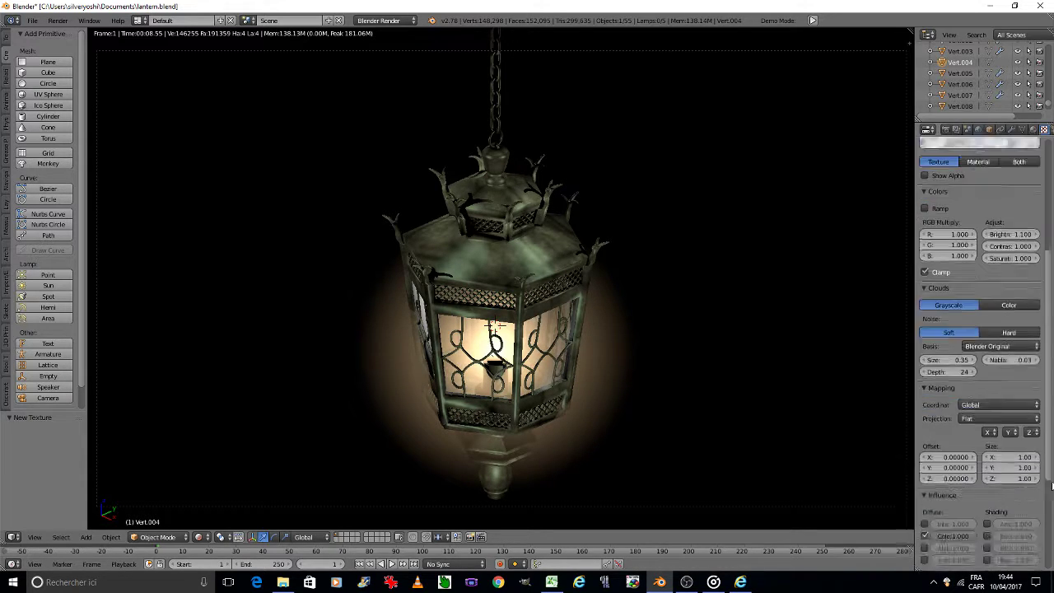
scroll(947, 495, "down", 4)
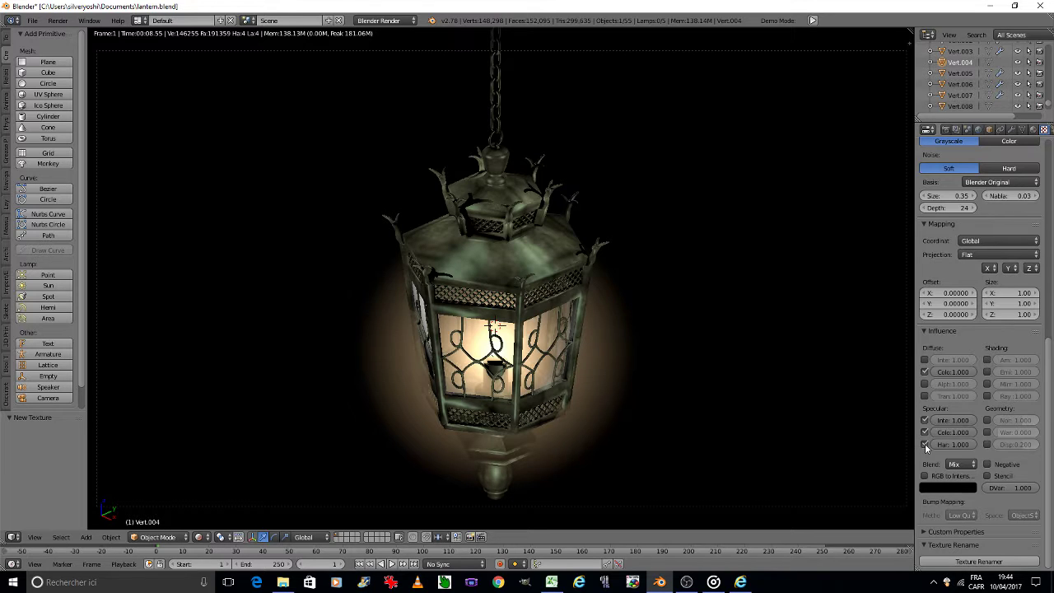
left_click(925, 443)
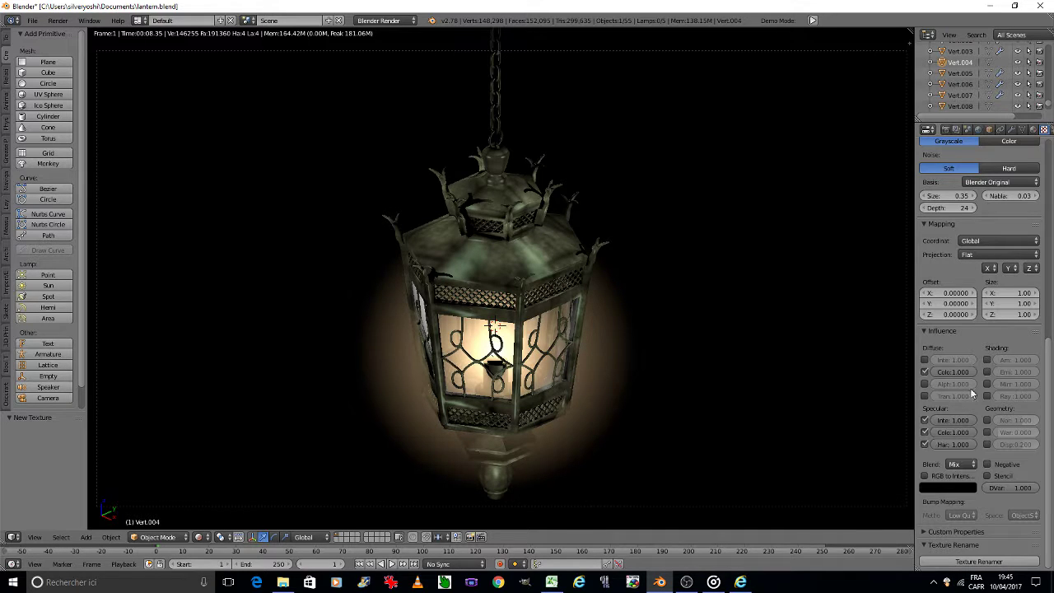
left_click_drag(1049, 369, 1052, 166)
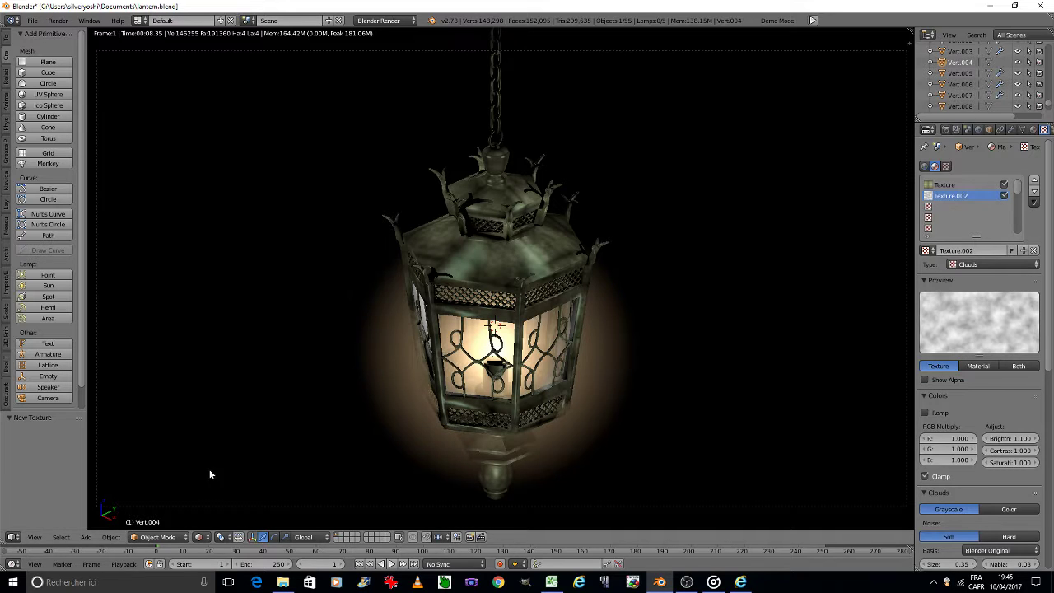
Add Texture.003 as a Distorted Noise with Global mapping and size 0.05.
left_click(199, 537)
left_click(212, 504)
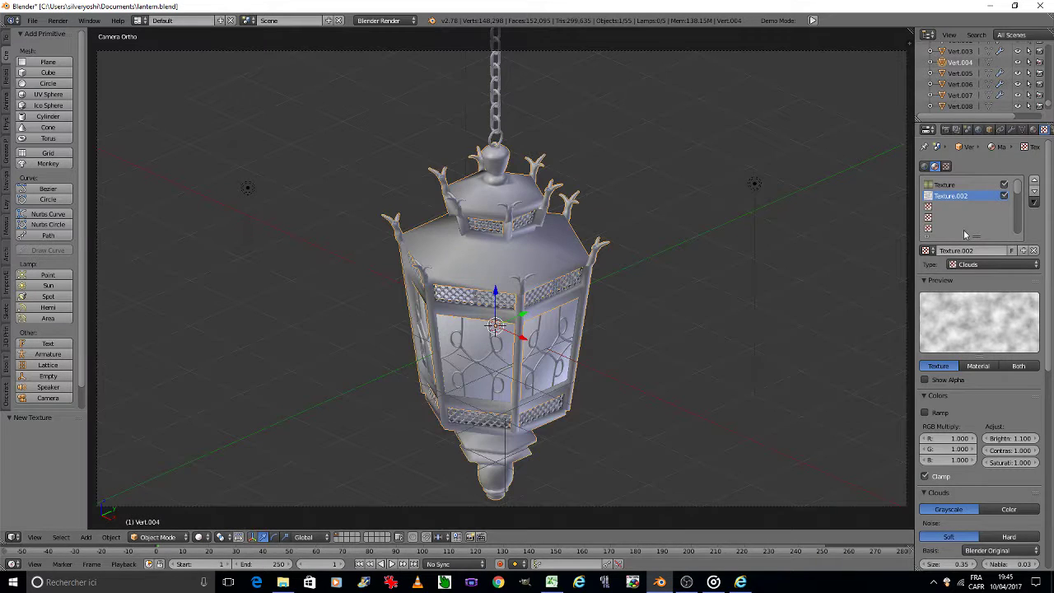
left_click(949, 206)
left_click(980, 250)
left_click(987, 265)
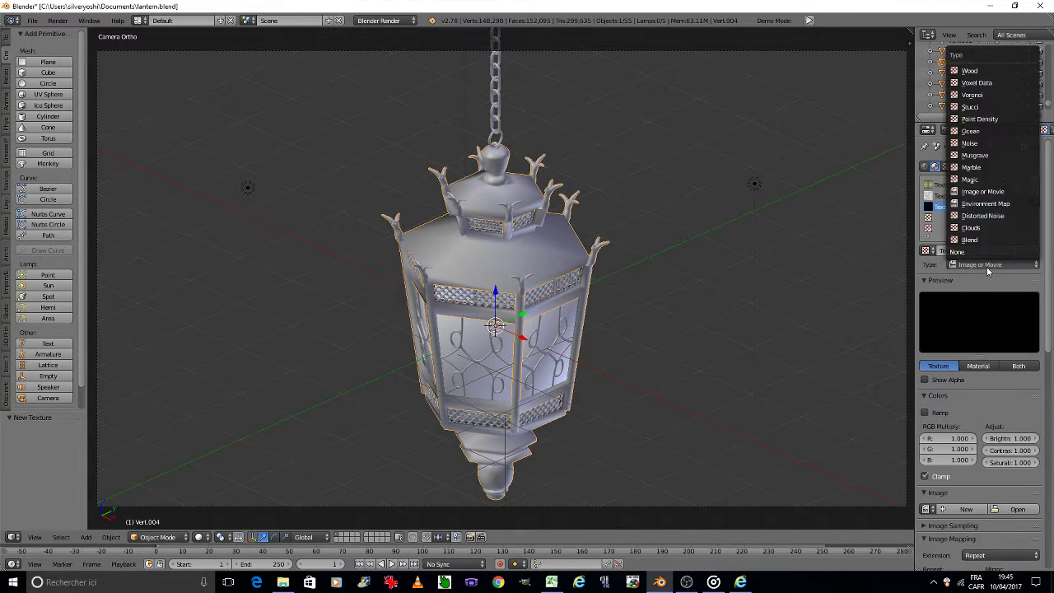
left_click(982, 215)
scroll(988, 343, "down", 4)
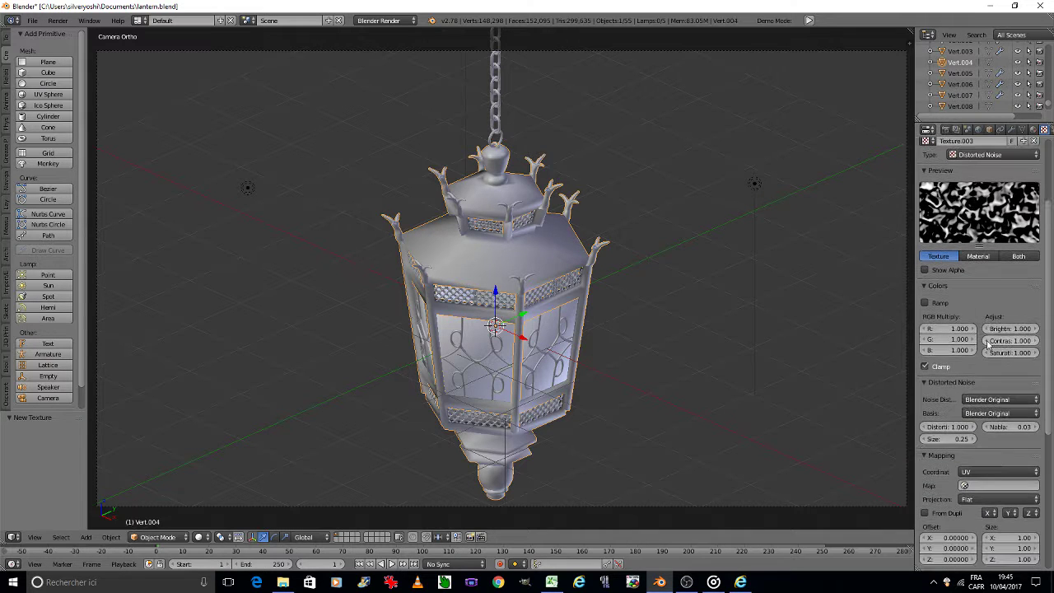
left_click(999, 471)
left_click(980, 455)
left_click_drag(959, 444, 927, 441)
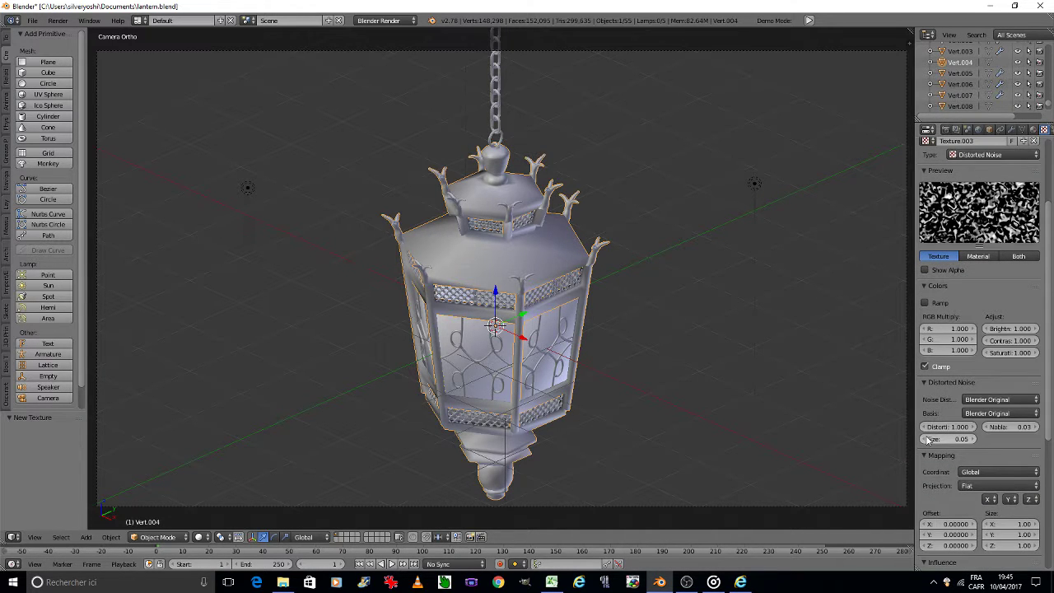
Set the noise bump space to ViewSpace, drop its diffuse colour influence, and adjust normal influence.
scroll(939, 428, "down", 6)
scroll(987, 545, "down", 2)
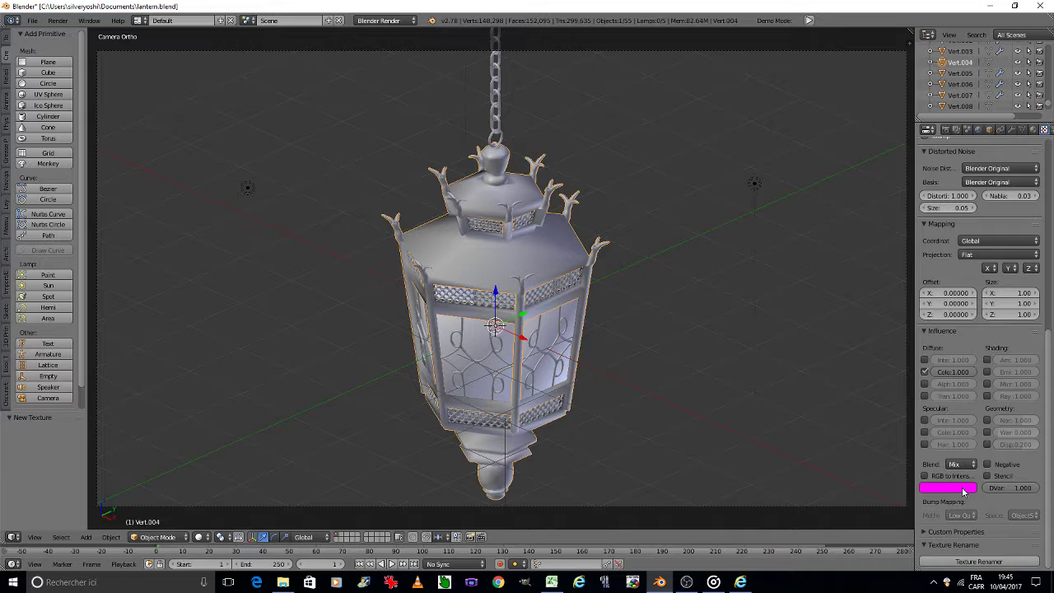
left_click(1019, 515)
left_click(1009, 496)
left_click(924, 372)
left_click(1001, 422)
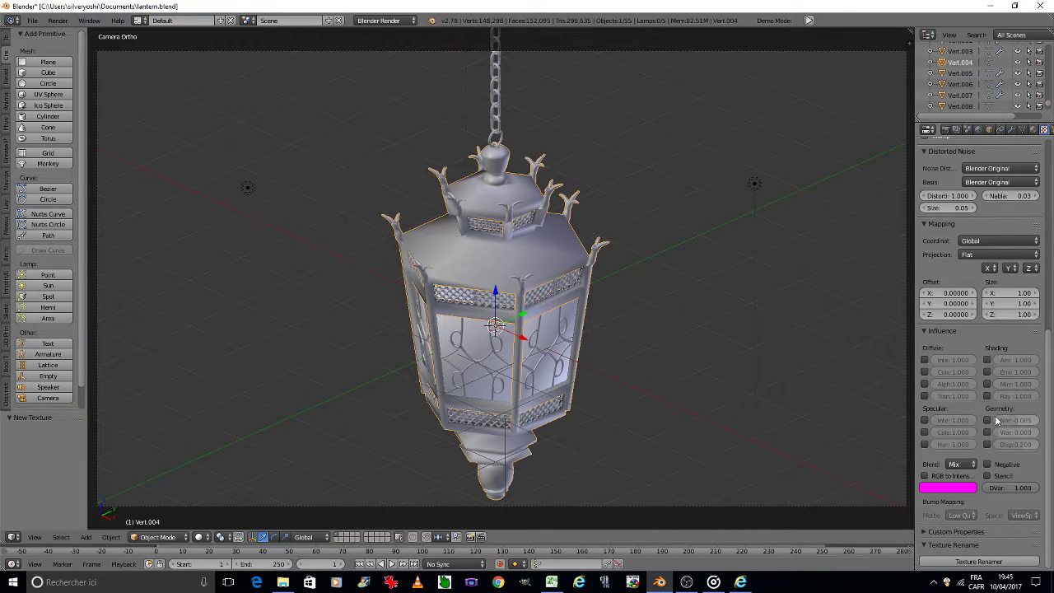
scroll(1004, 393, "up", 5)
scroll(1005, 394, "up", 2)
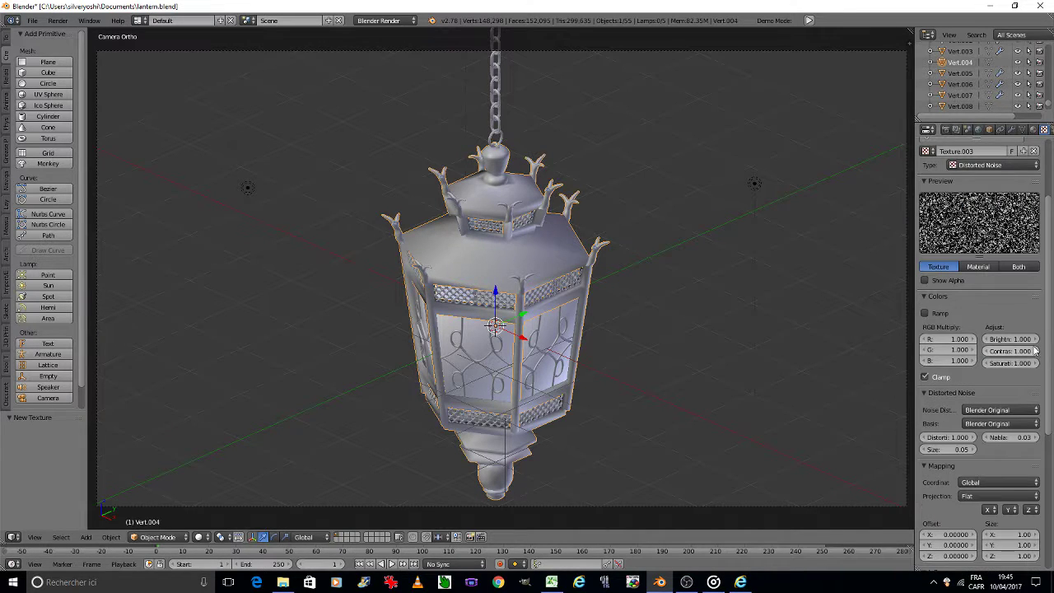
left_click_drag(1030, 352, 1037, 352)
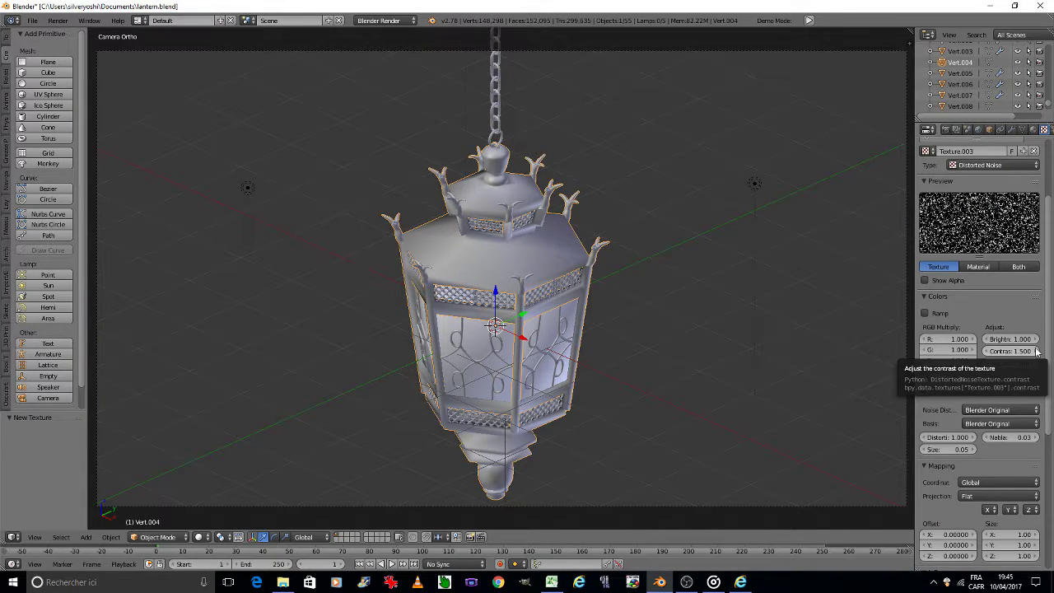
Lower the noise brightness to 0.700 and preview the lantern in Rendered shading.
left_click(201, 537)
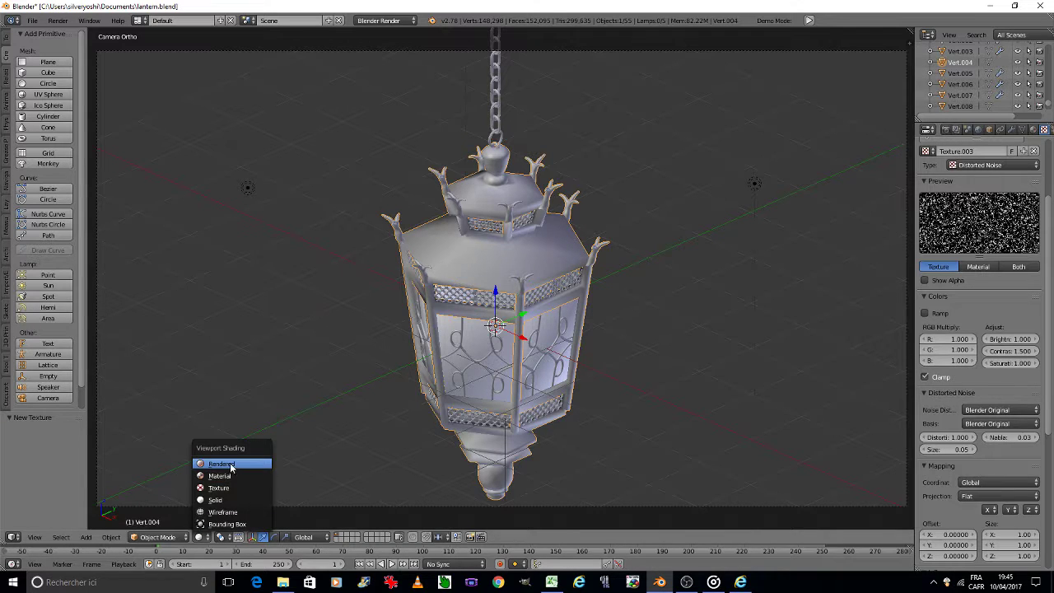
left_click(986, 340)
left_click(985, 339)
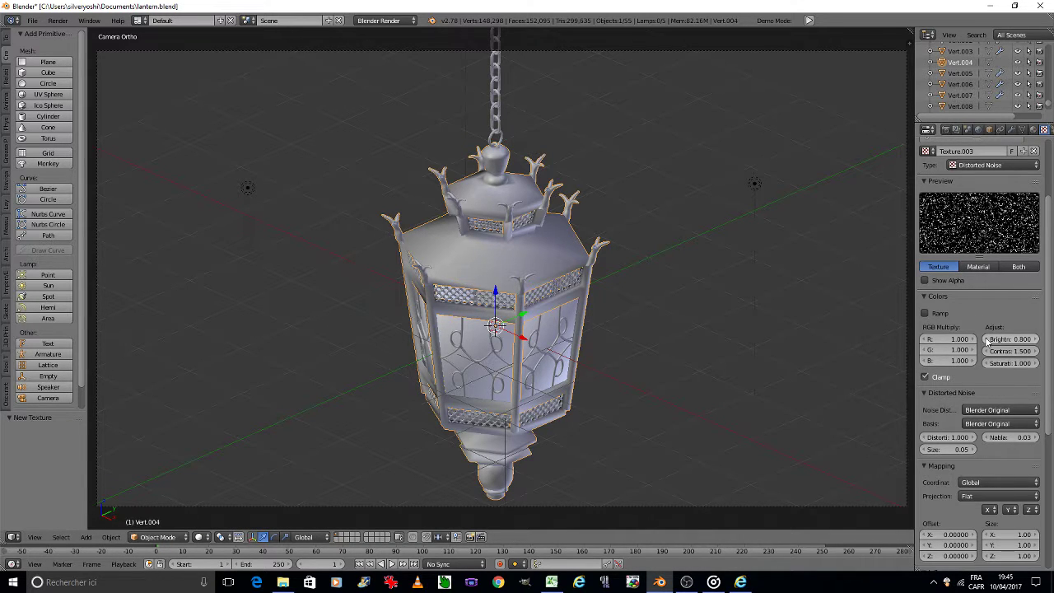
left_click(986, 340)
left_click(201, 537)
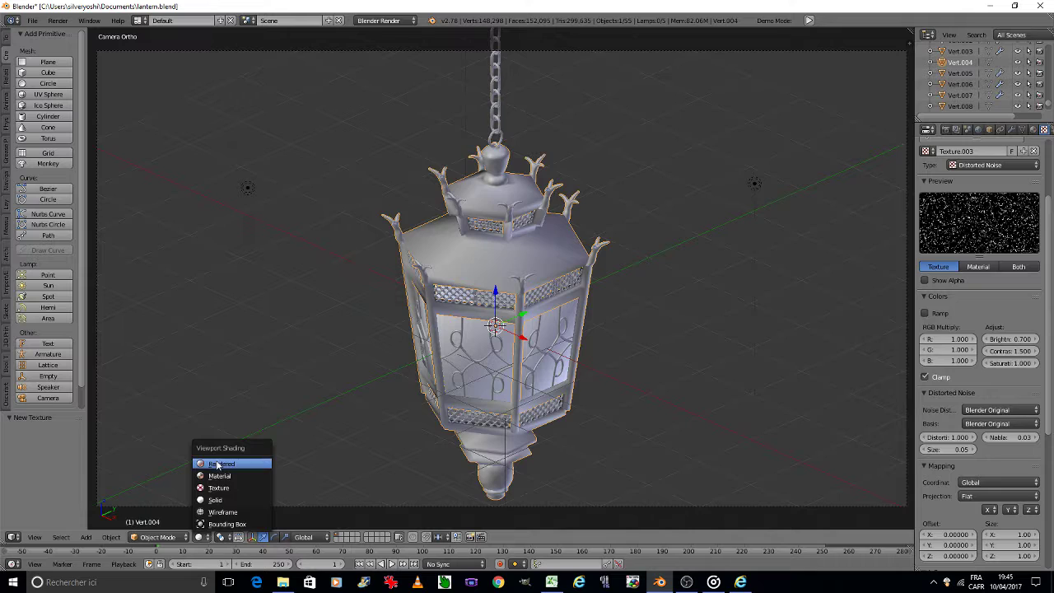
left_click(216, 466)
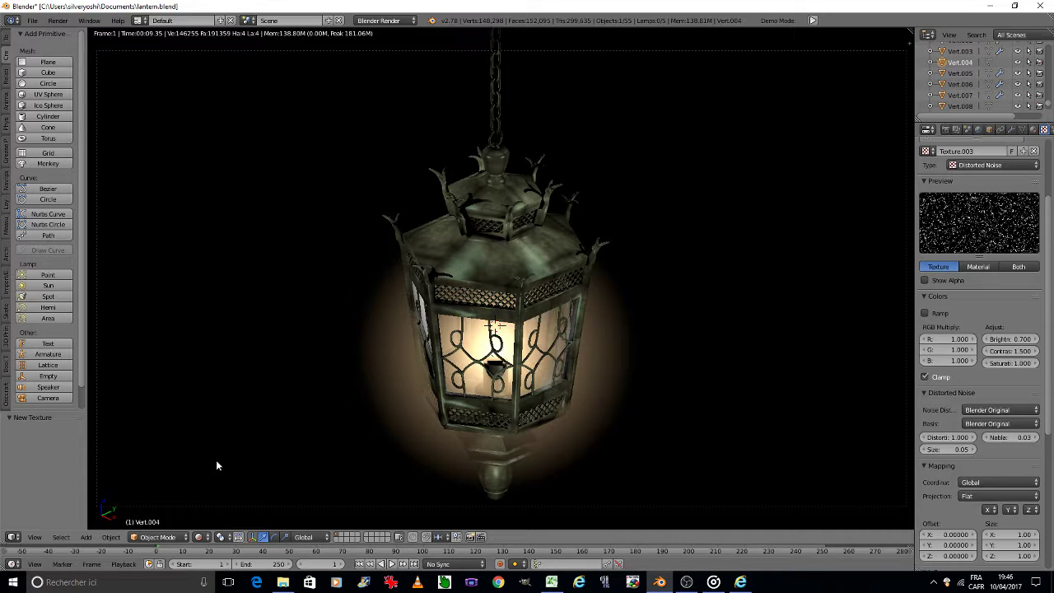
Set Clouds Texture.002's brightness to 1.000, keeping it in the second slot below Texture.
scroll(1049, 241, "up", 4)
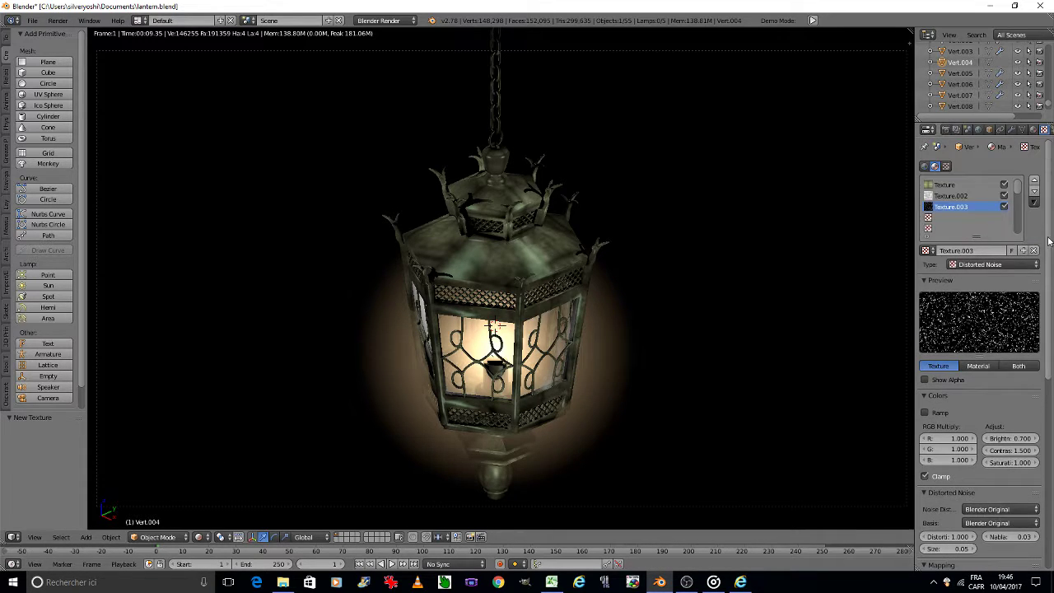
left_click(960, 197)
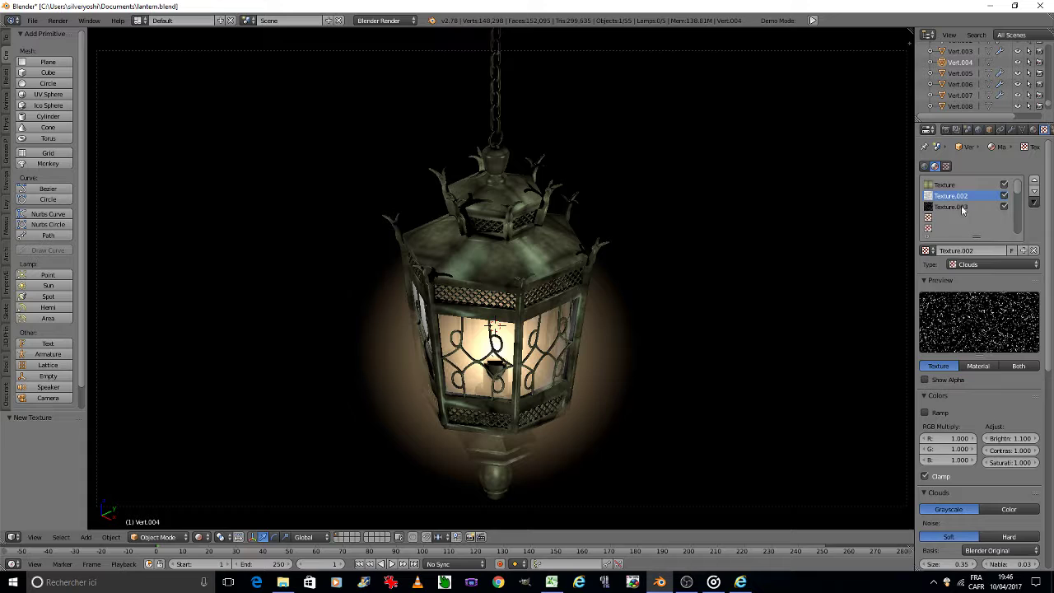
left_click(1035, 182)
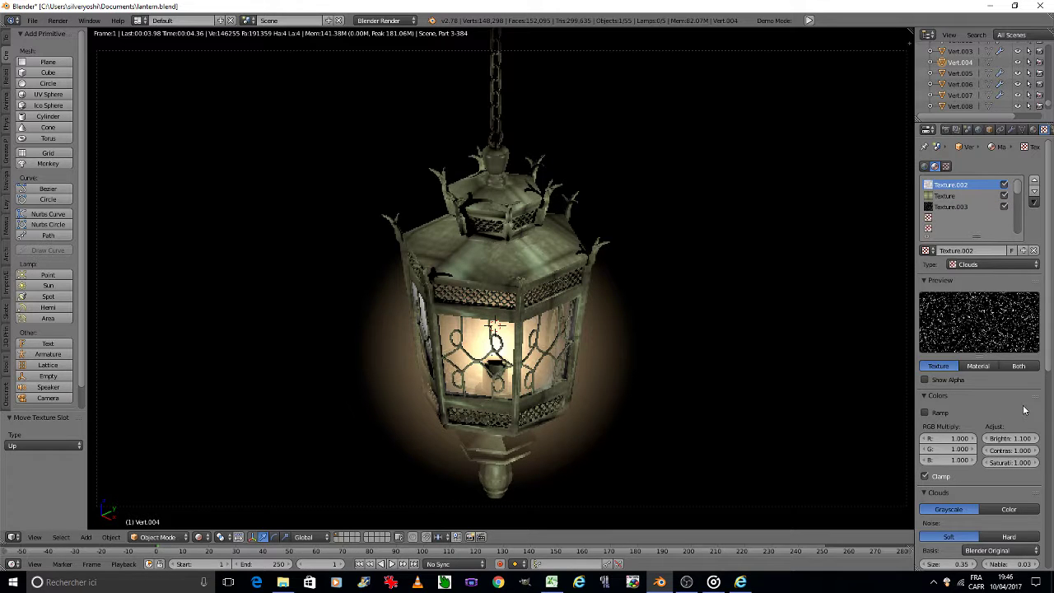
left_click(986, 439)
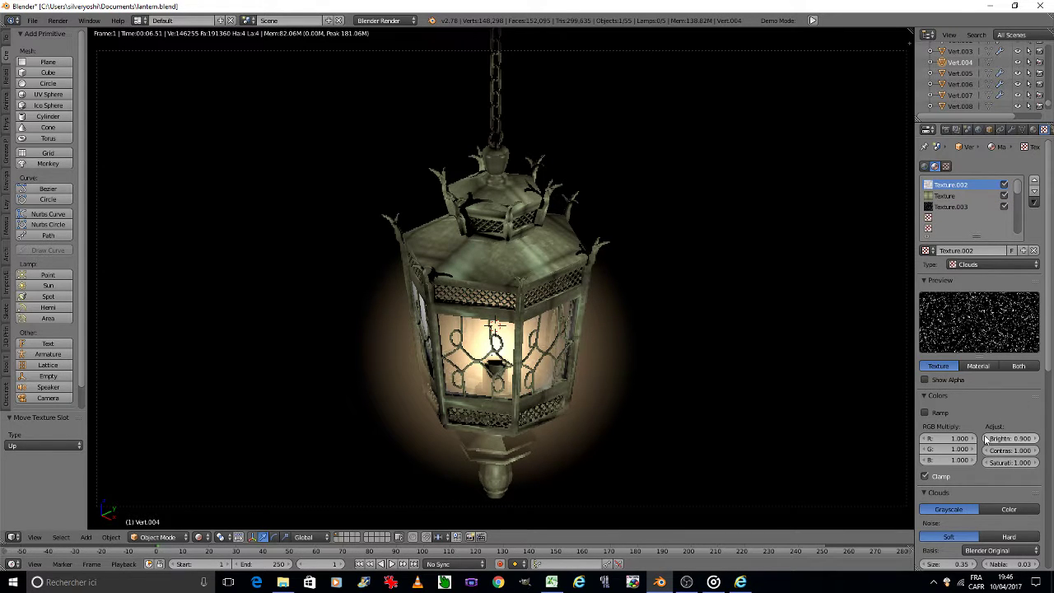
left_click(986, 439)
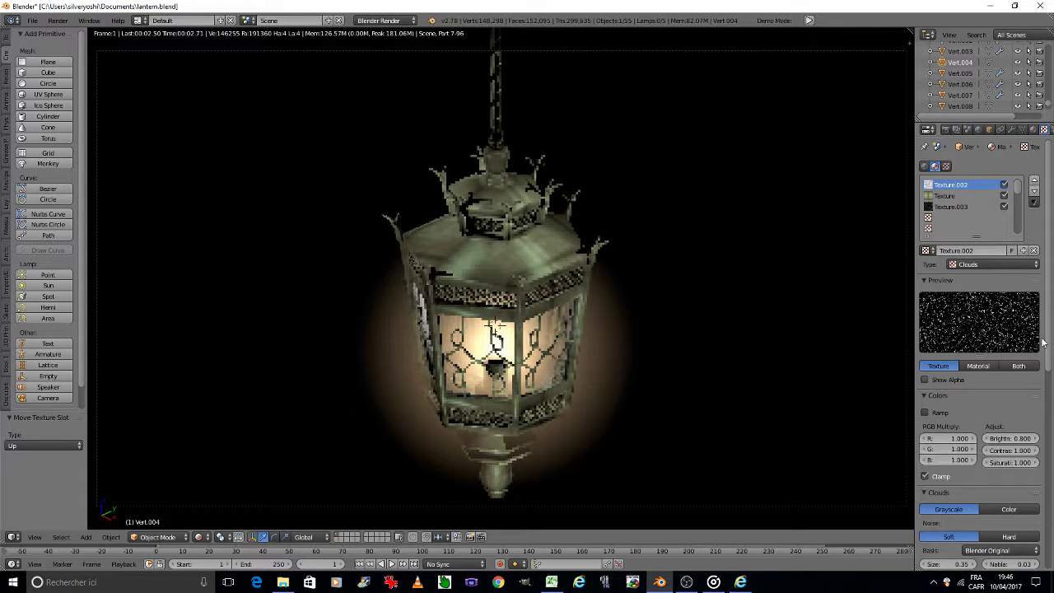
left_click(1034, 191)
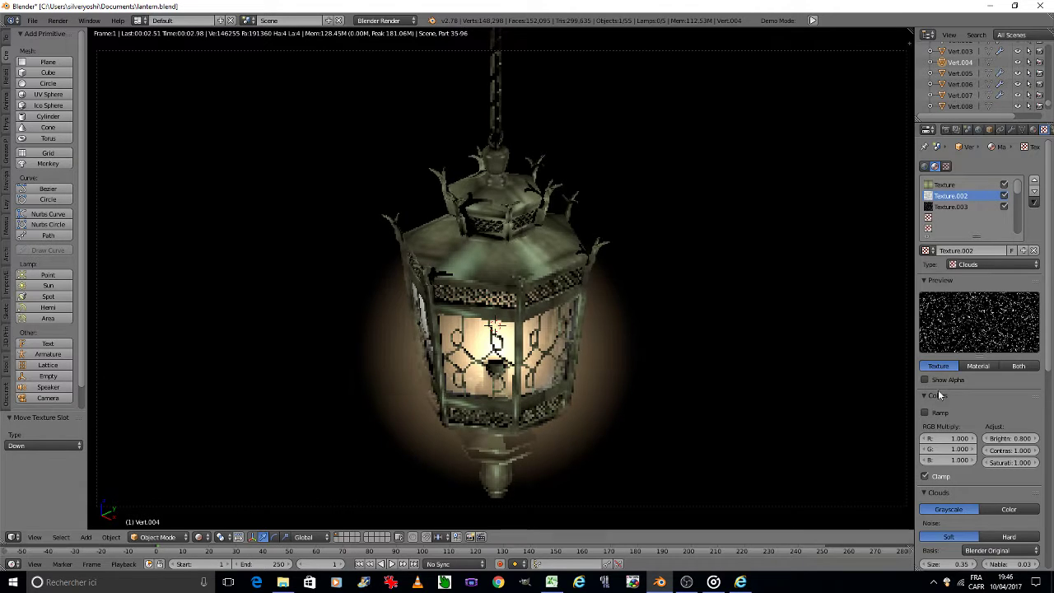
left_click(1036, 439)
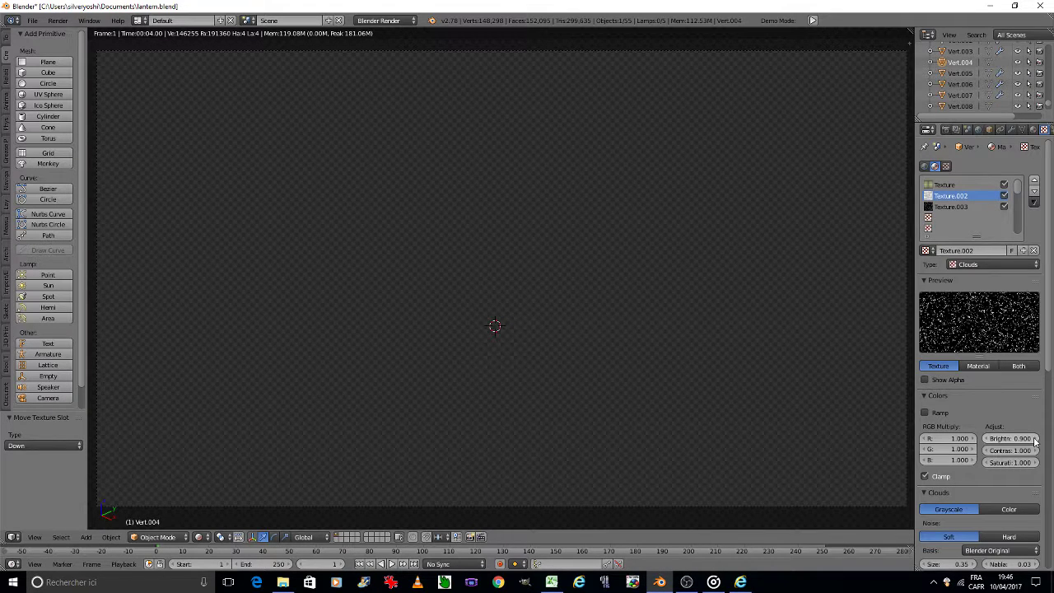
left_click(1036, 439)
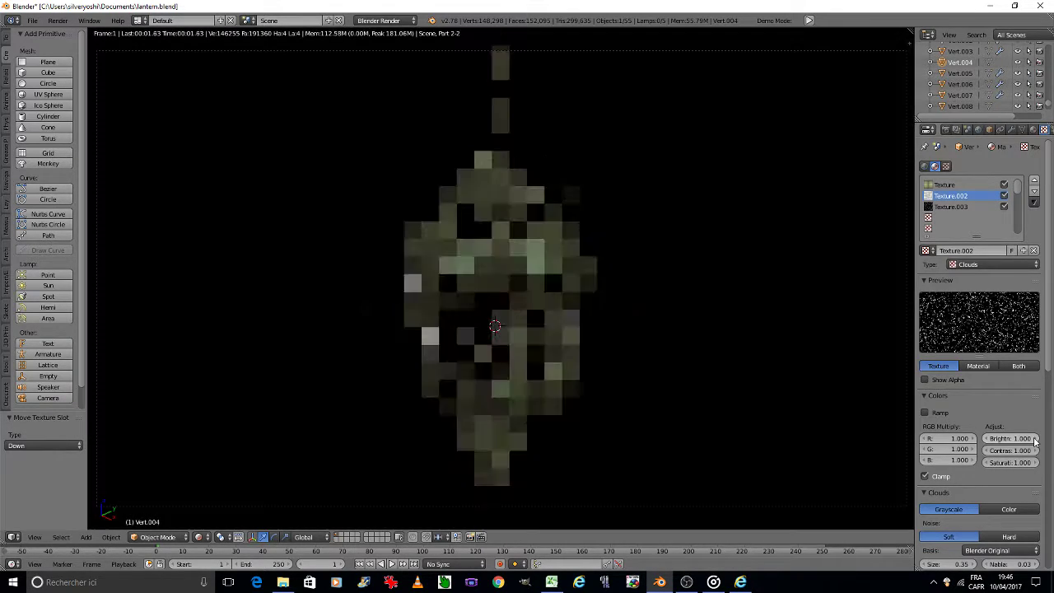
scroll(1021, 461, "down", 1)
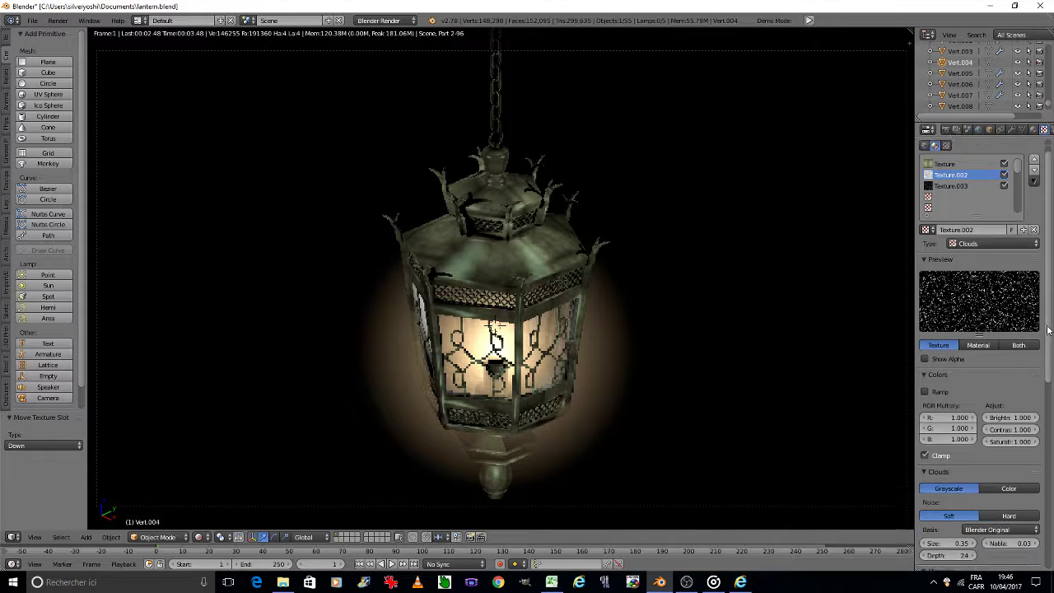
scroll(1005, 494, "down", 9)
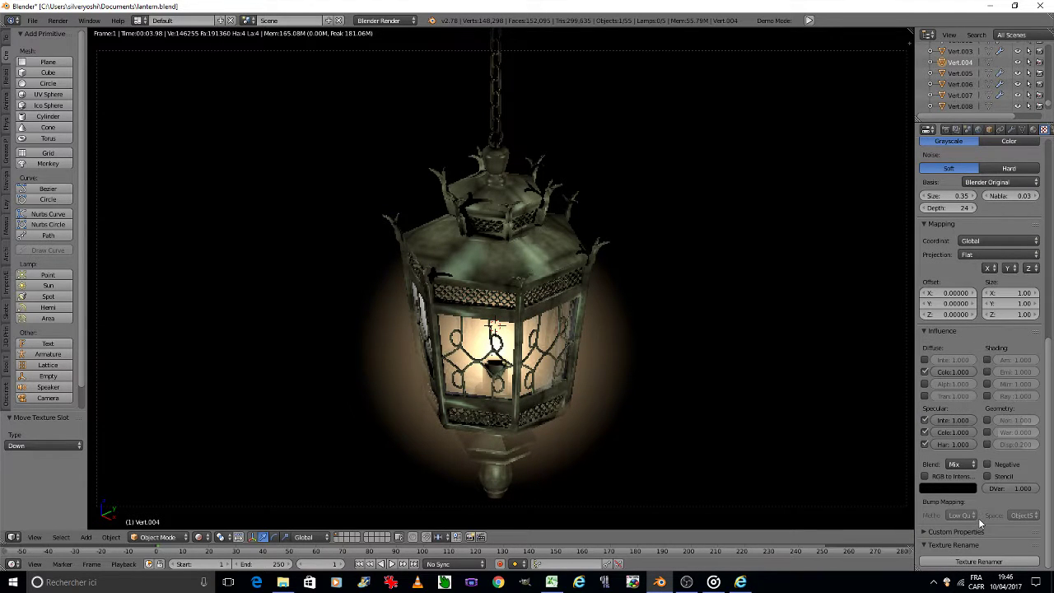
Give the Clouds texture Darken blending, noise size 0.25 and contrast 1.200.
left_click(960, 464)
left_click(960, 403)
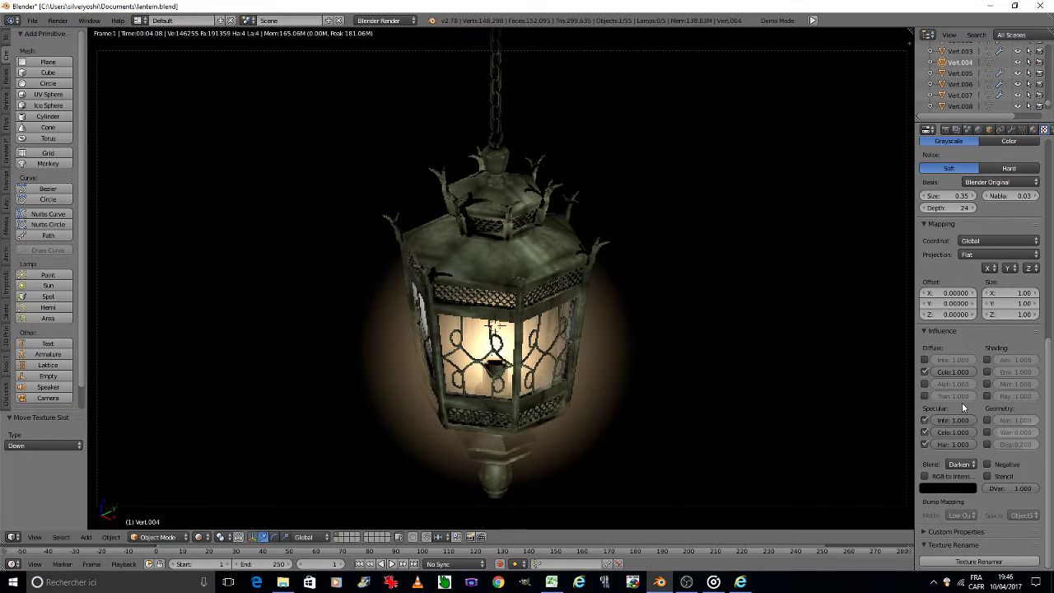
left_click(926, 196)
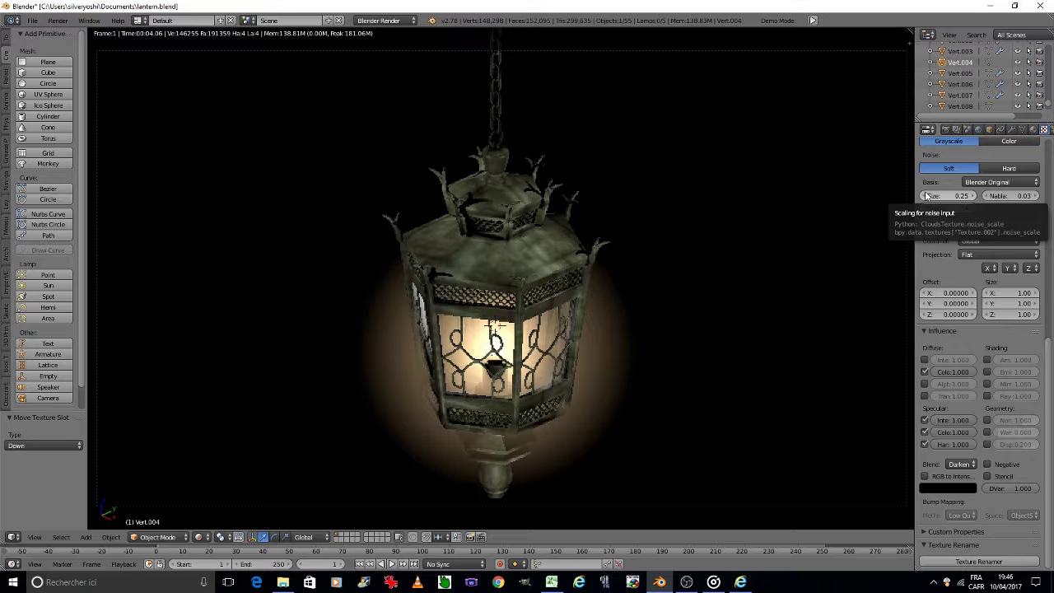
scroll(947, 247, "up", 10)
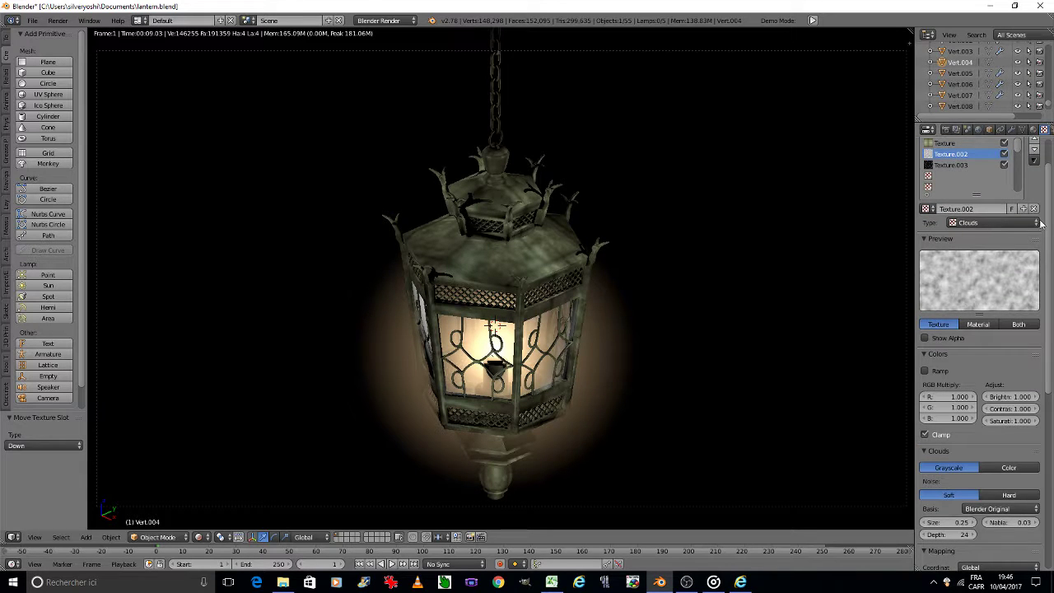
left_click(1037, 409)
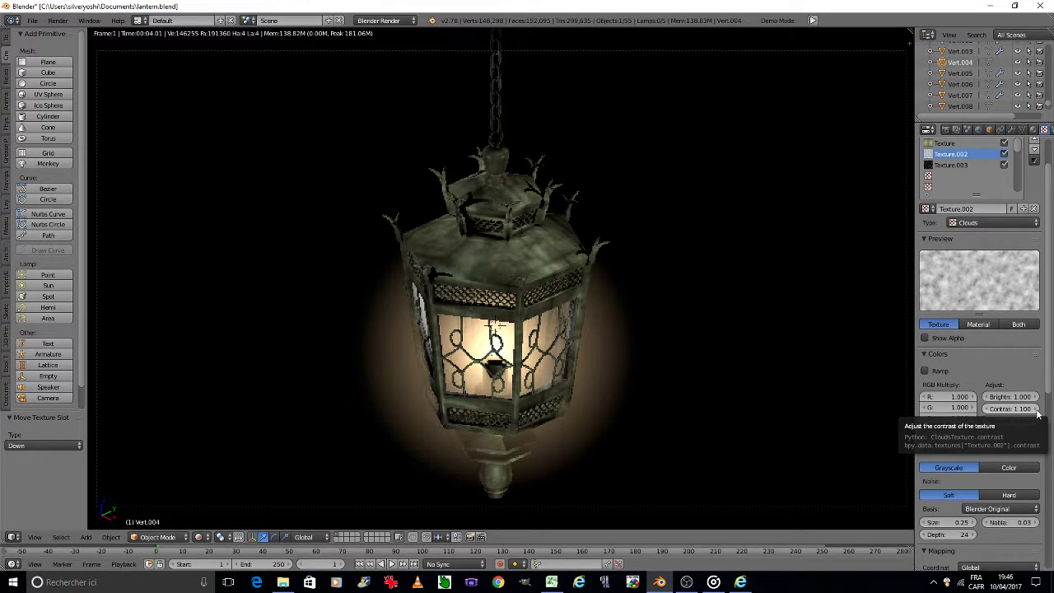
left_click(1038, 414)
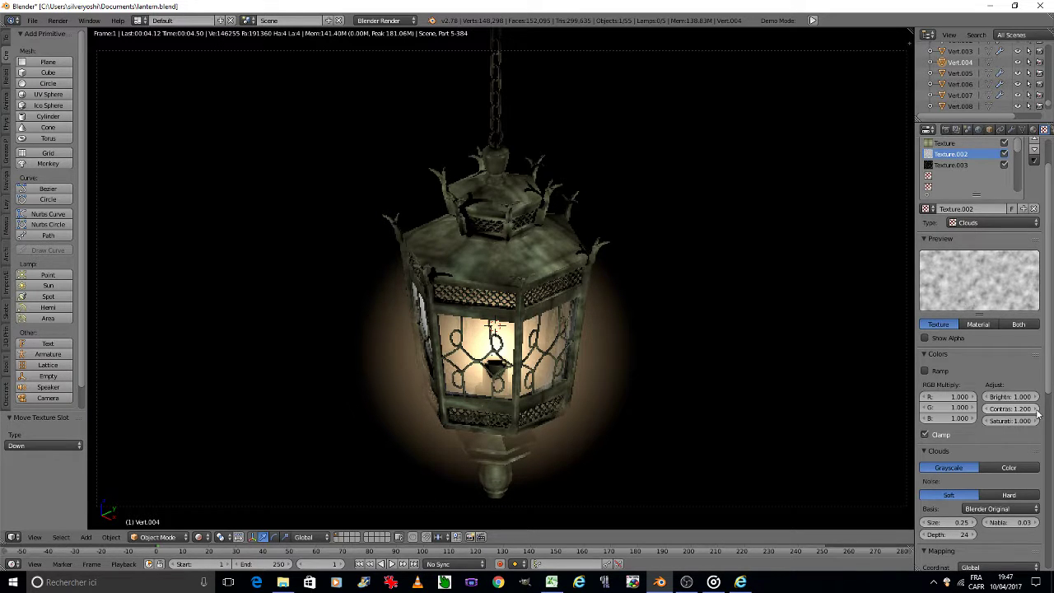
Select Distorted Noise Texture.003 and enable its Diffuse Color influence.
left_click(953, 167)
scroll(926, 398, "down", 8)
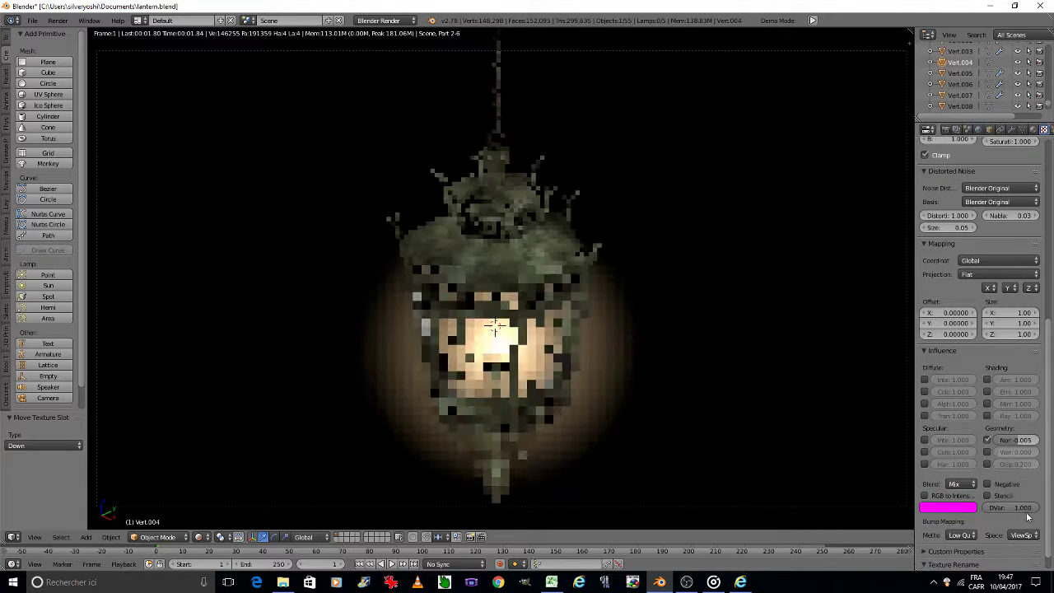
left_click(925, 393)
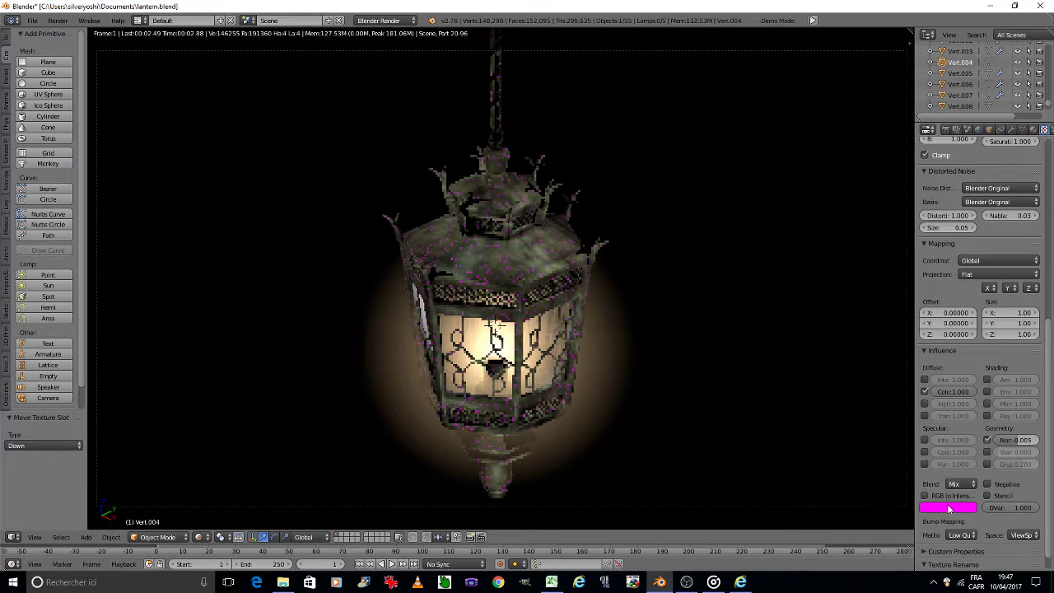
Set Texture.003's colour to black and untick its Diffuse Color influence.
left_click(949, 508)
left_click(968, 439)
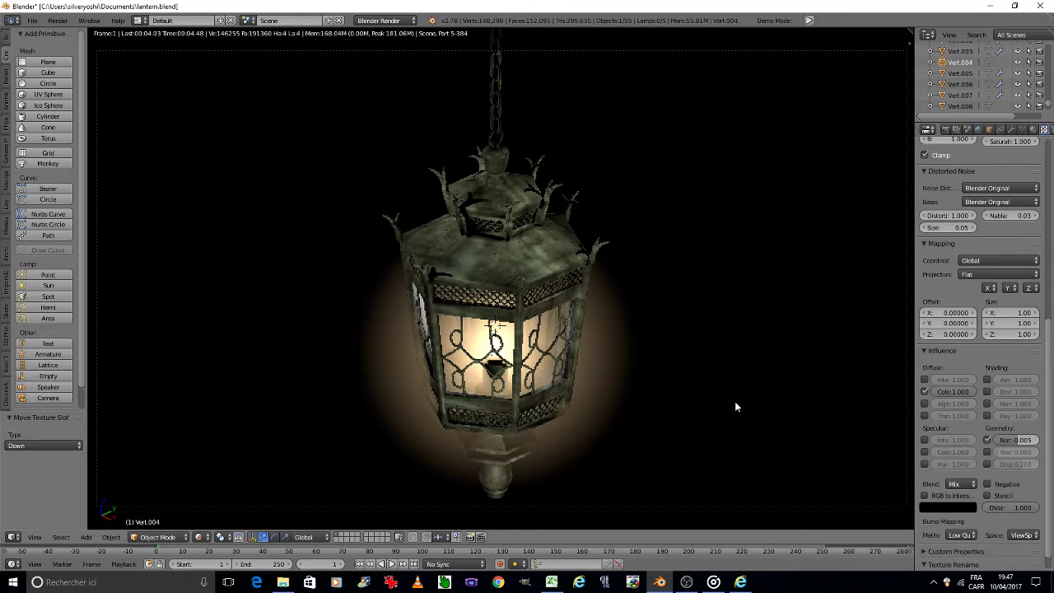
left_click(924, 392)
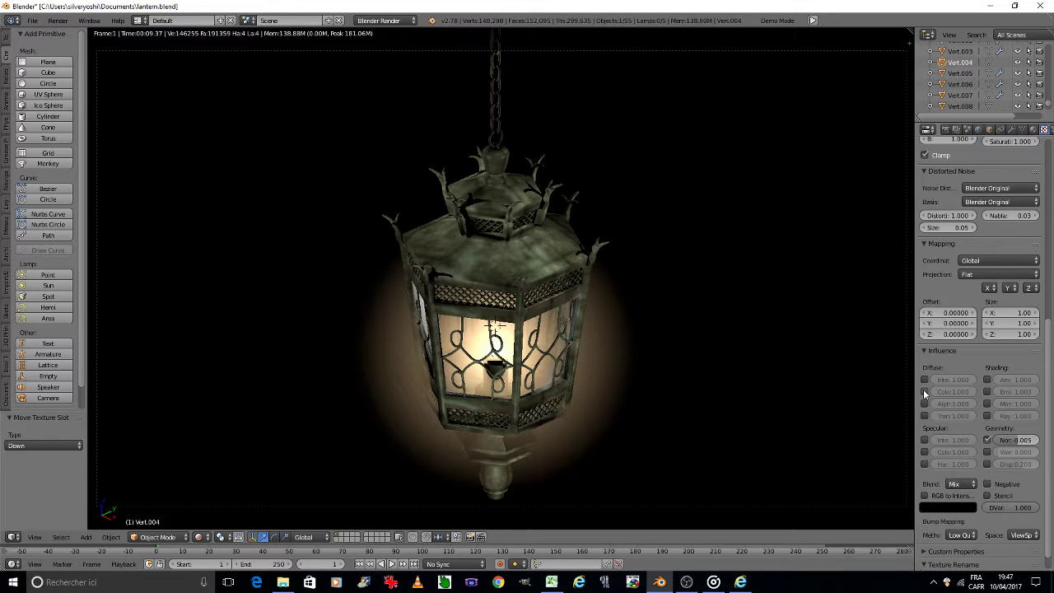
Enter 0.02 as Texture.003's Geometry Normal influence strength.
left_click(1011, 439)
key("BackSpace")
left_click(1005, 438)
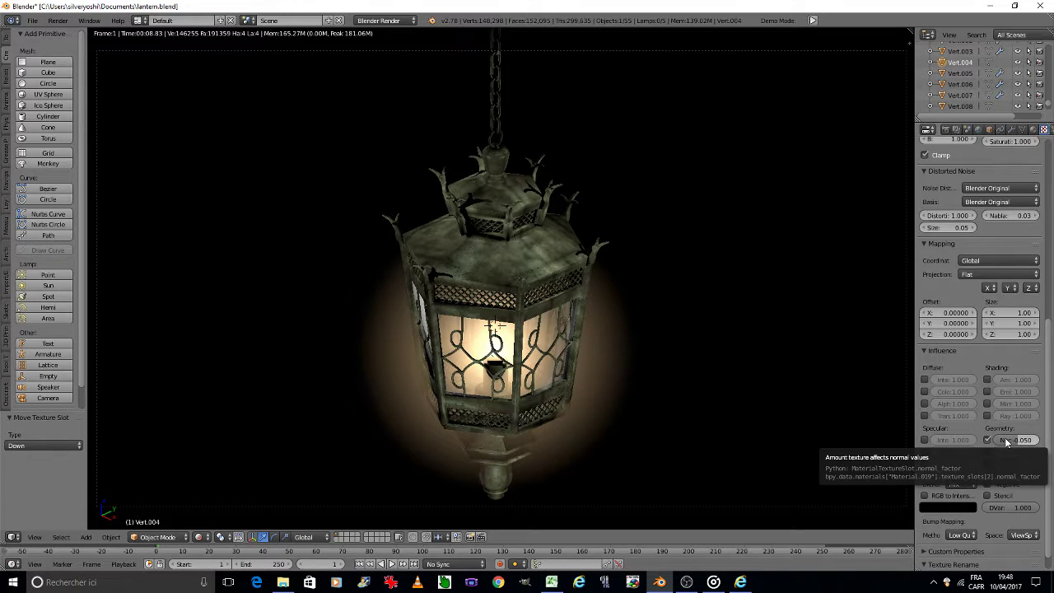
left_click(1005, 440)
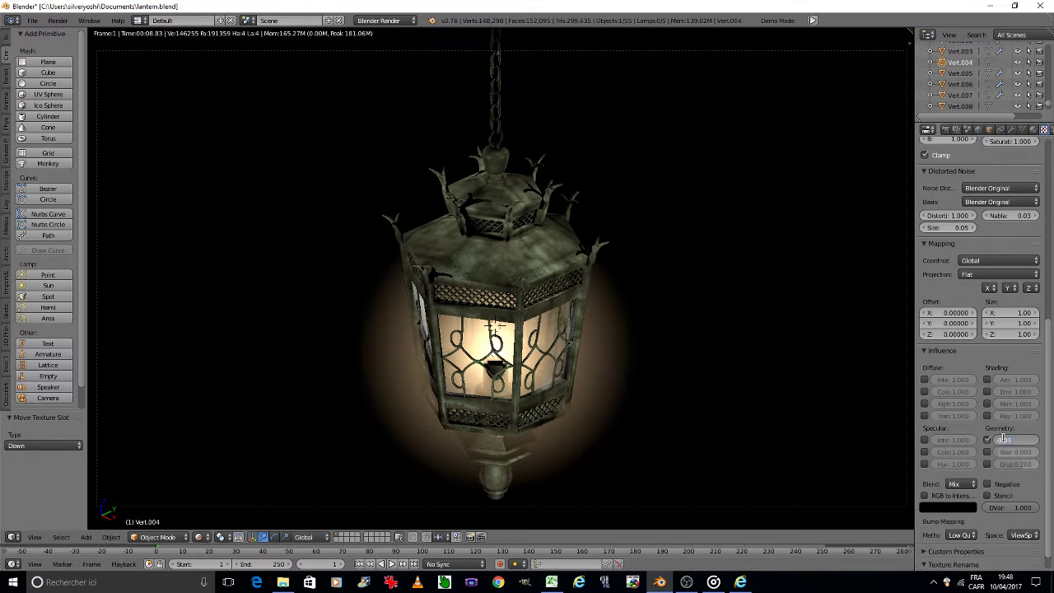
key("Return")
left_click(1004, 438)
type("2")
key("Return")
Save over lantern.blend, re-enable the Point lamp in the Outliner, and save again.
key("ctrl+s")
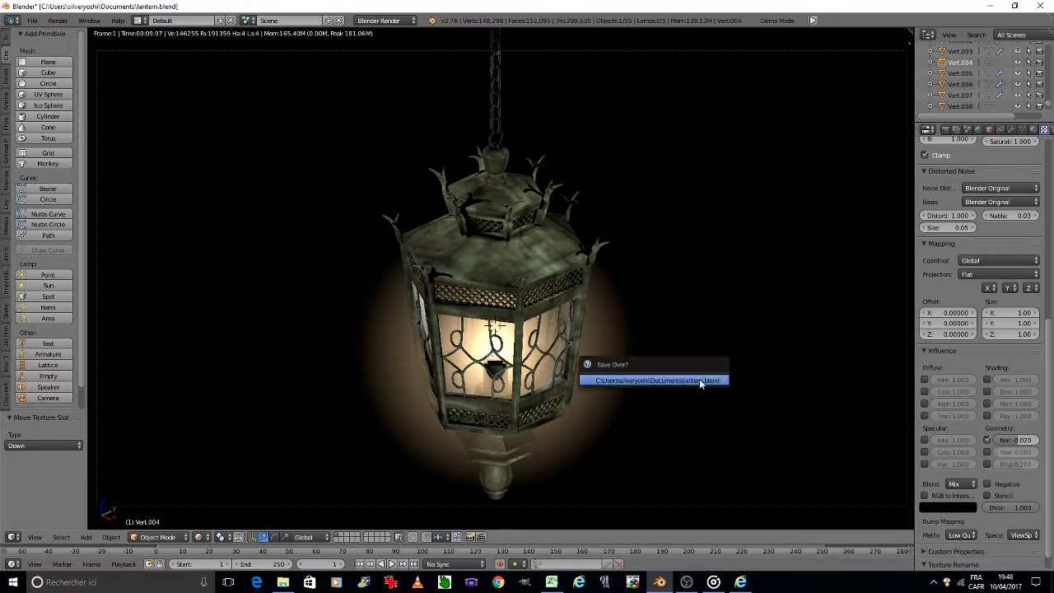
left_click(699, 379)
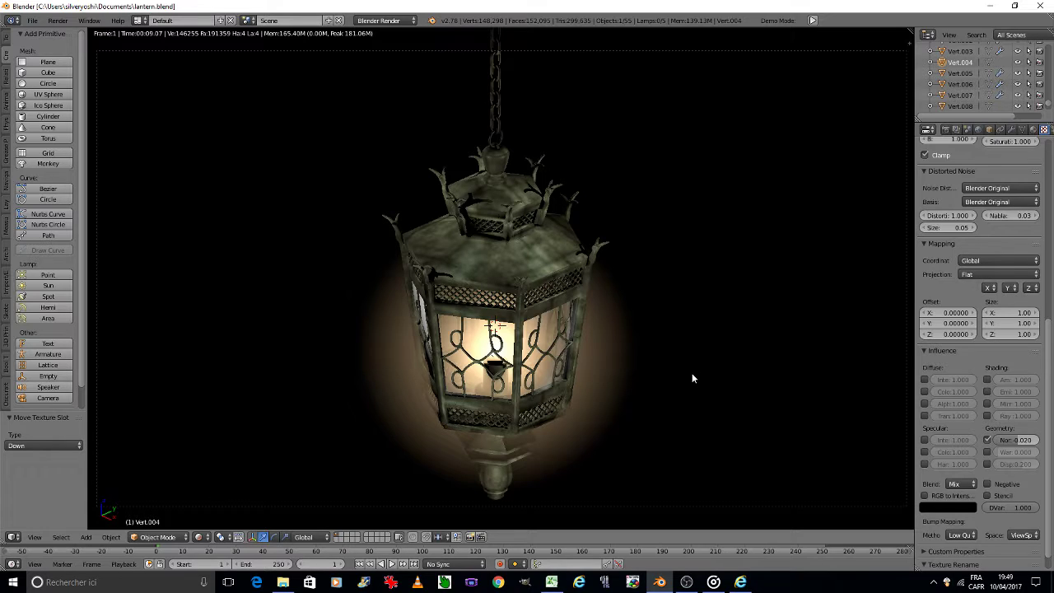
scroll(986, 100, "down", 1)
scroll(986, 101, "up", 3)
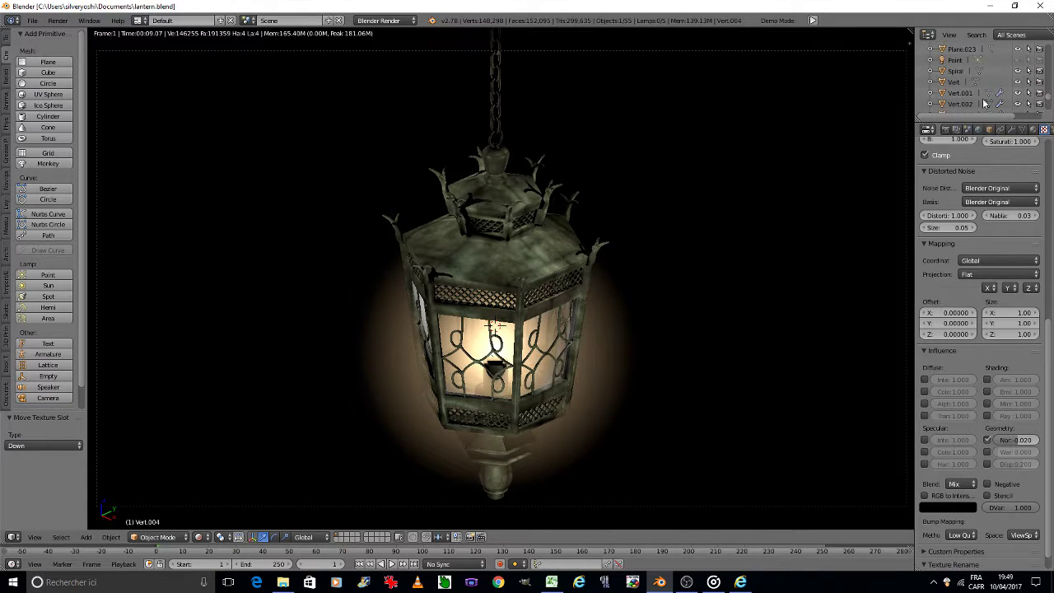
left_click(1018, 63)
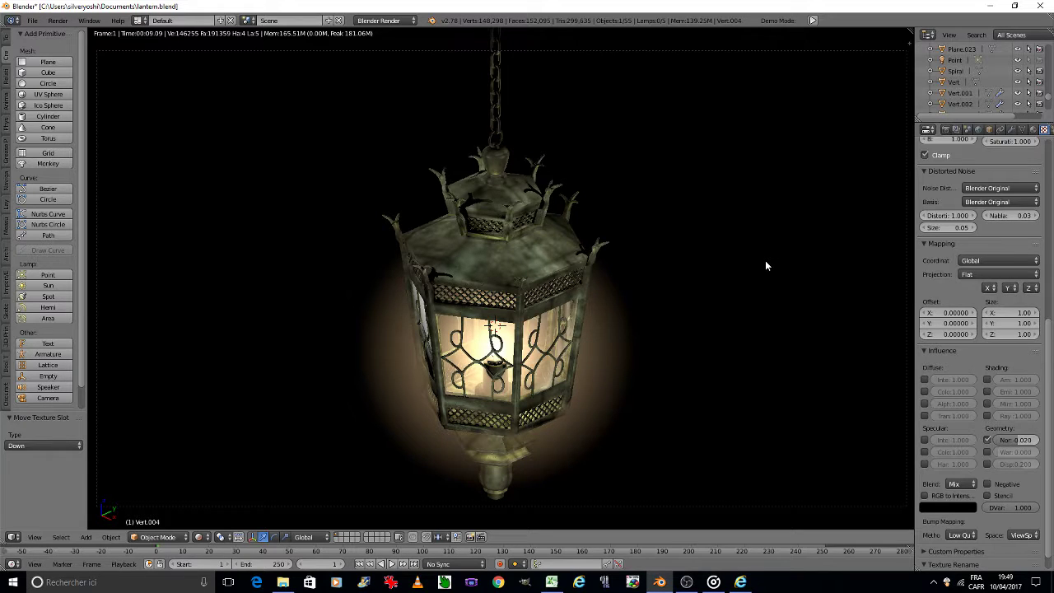
key("ctrl+s")
left_click(765, 260)
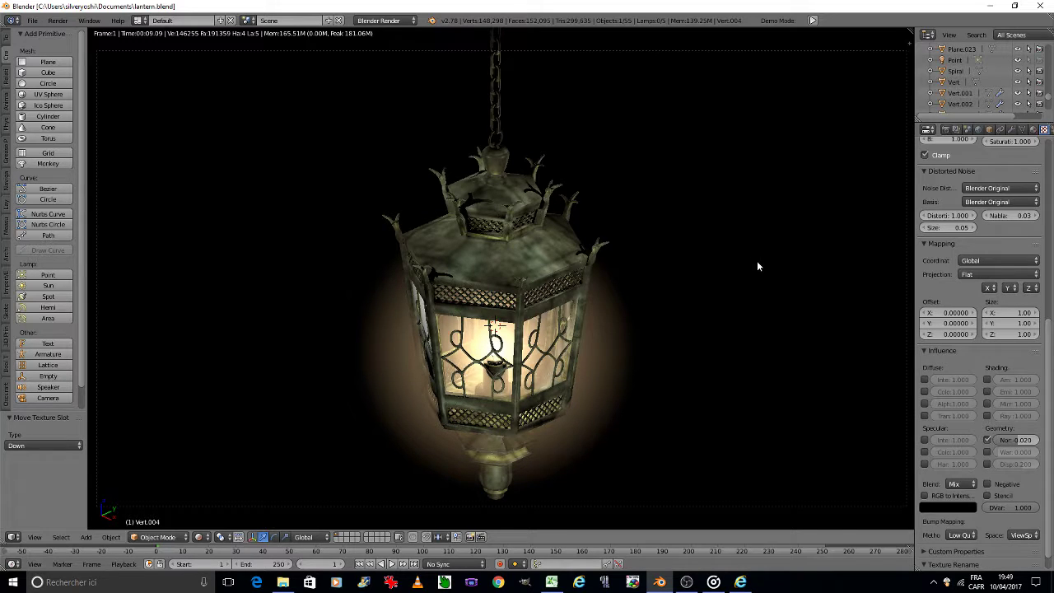
Switch the 3D viewport to Solid shading.
left_click(201, 537)
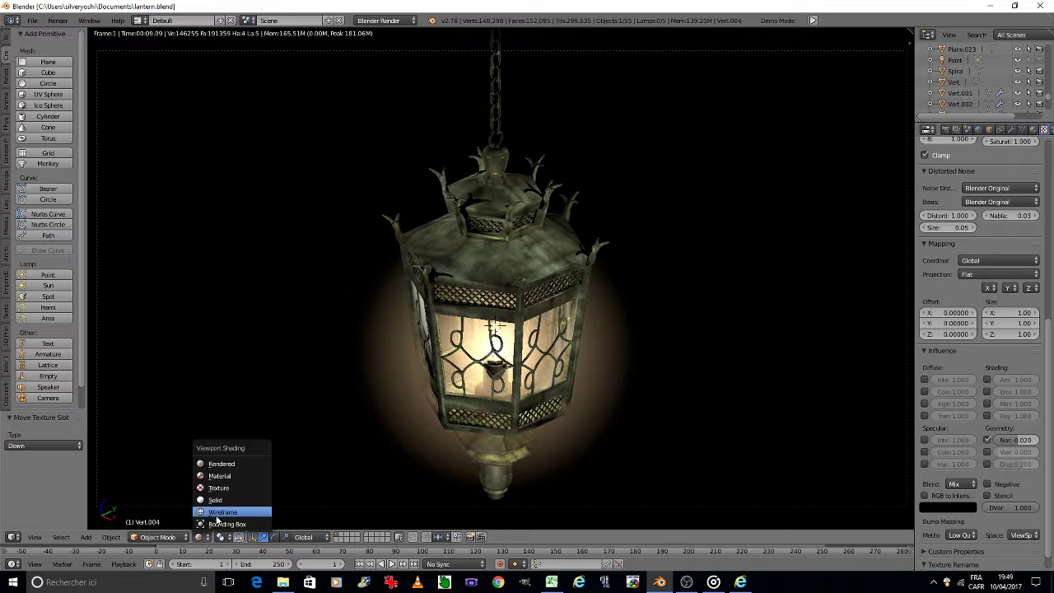
left_click(218, 500)
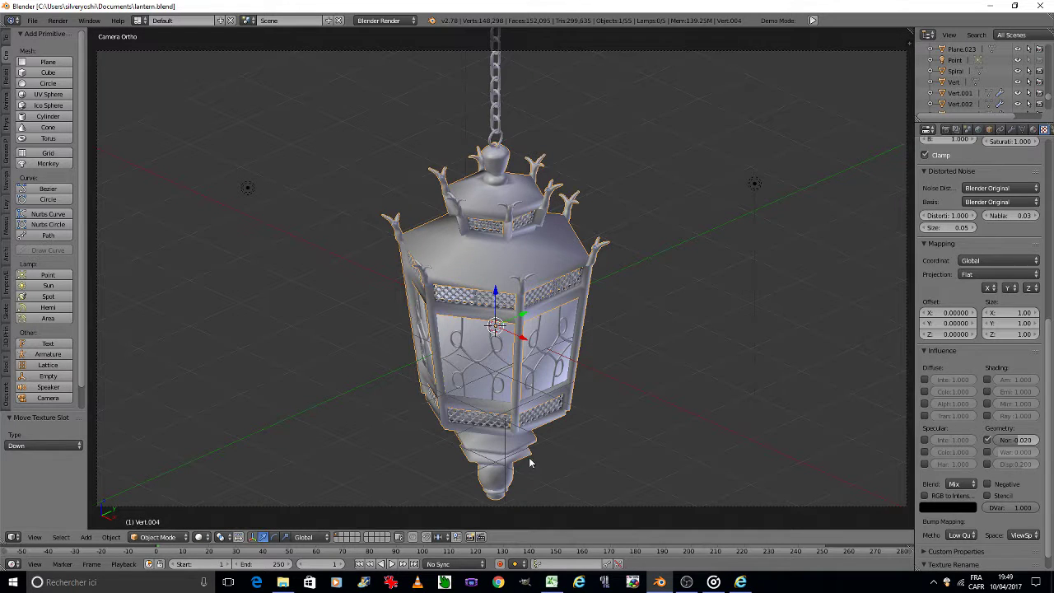
scroll(999, 272, "up", 5)
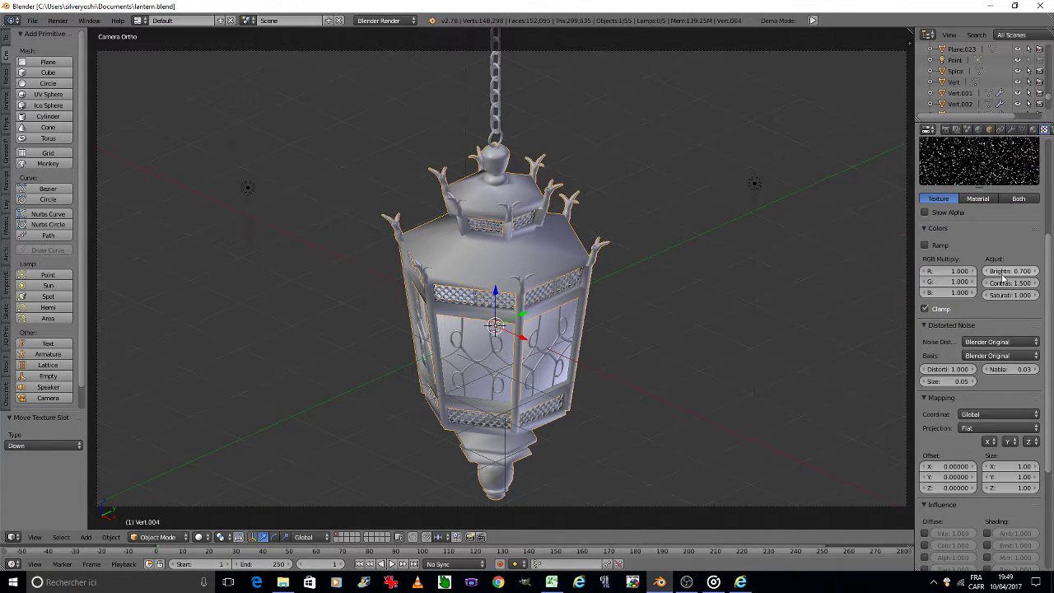
scroll(1002, 272, "up", 5)
scroll(972, 99, "down", 3)
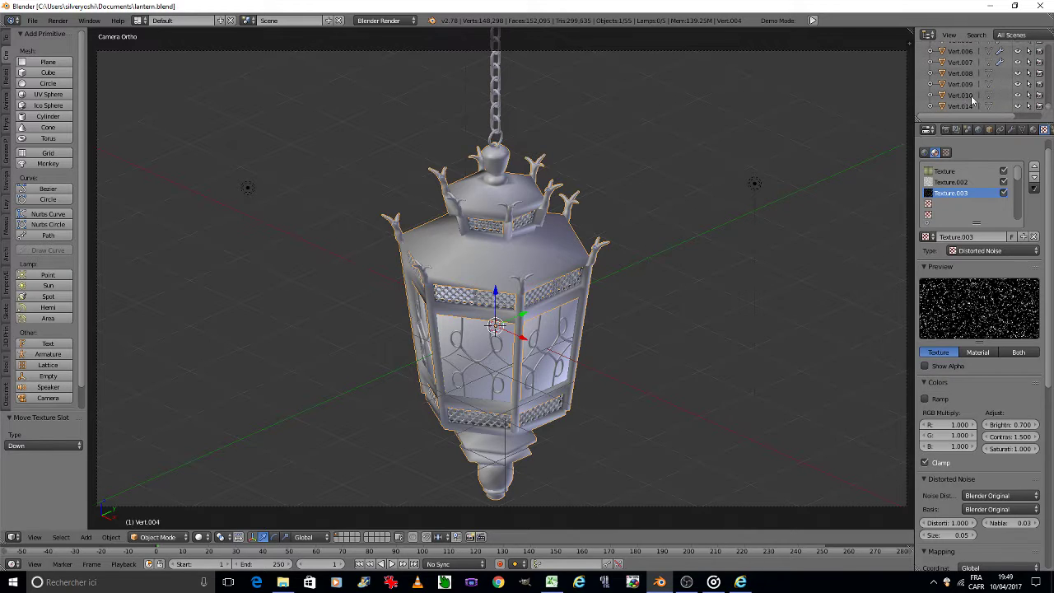
Select Vert.014 and keyframe its halo Size of 1.000 at frame 1.
left_click(968, 107)
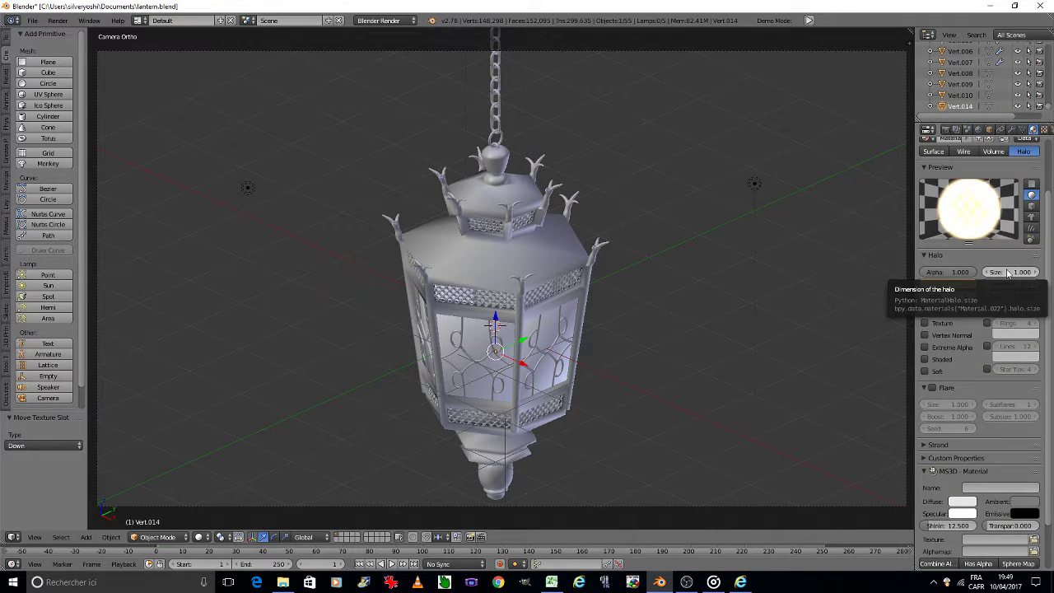
right_click(1008, 274)
left_click(1008, 272)
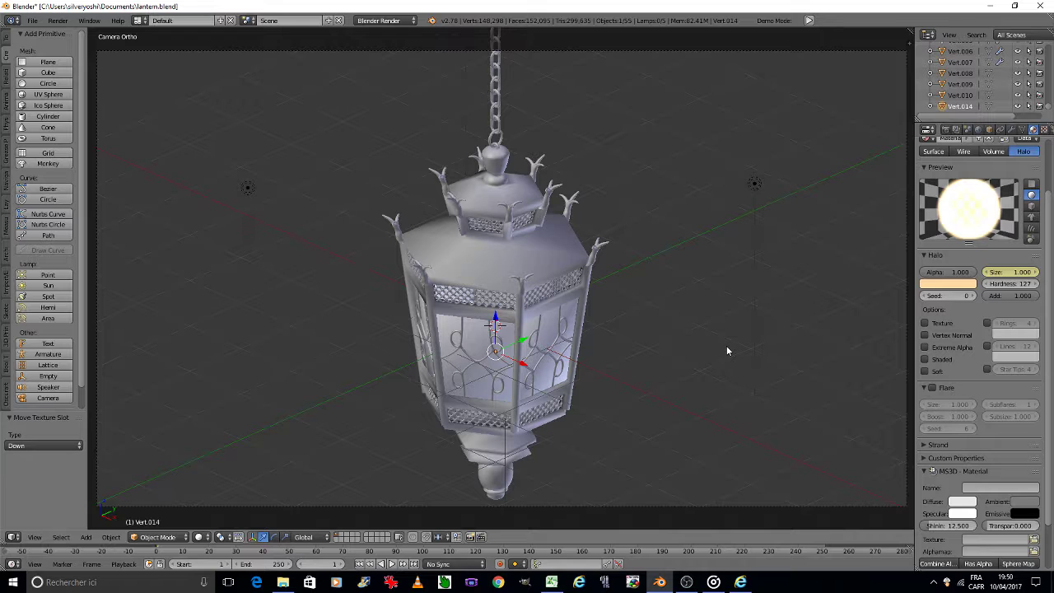
Switch the main area to the Graph Editor and keyframe halo Size 0.8 at frame 3.
left_click(13, 537)
left_click(38, 495)
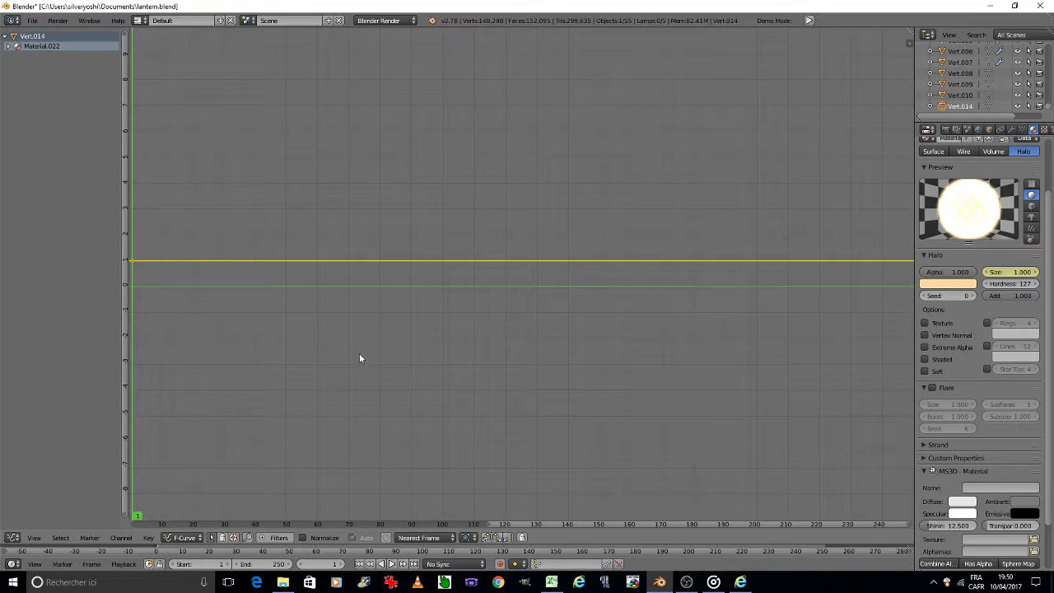
left_click(342, 566)
left_click(343, 565)
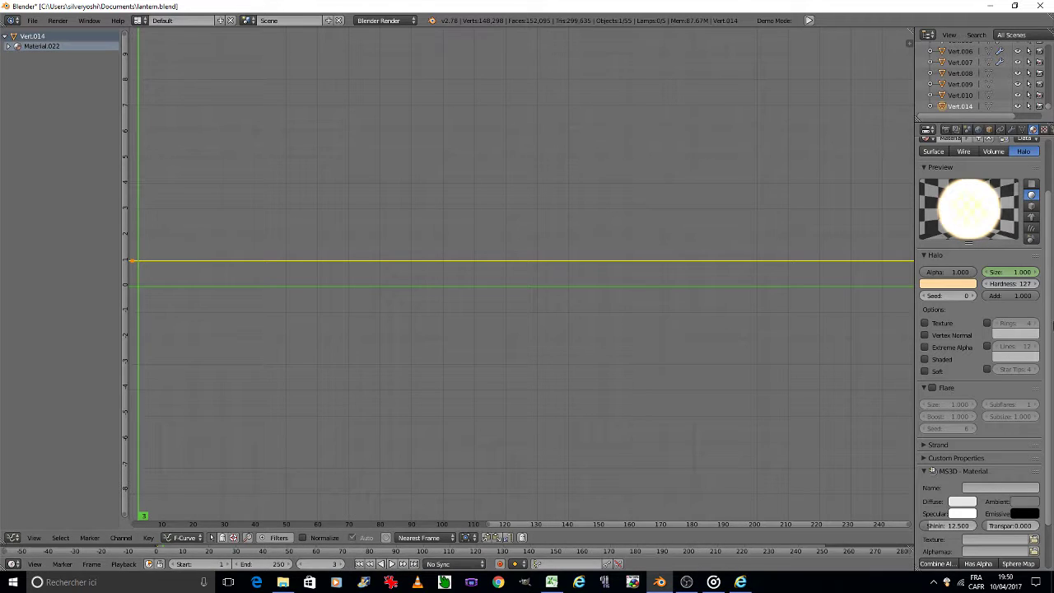
left_click(1007, 272)
key("Return")
right_click(1010, 275)
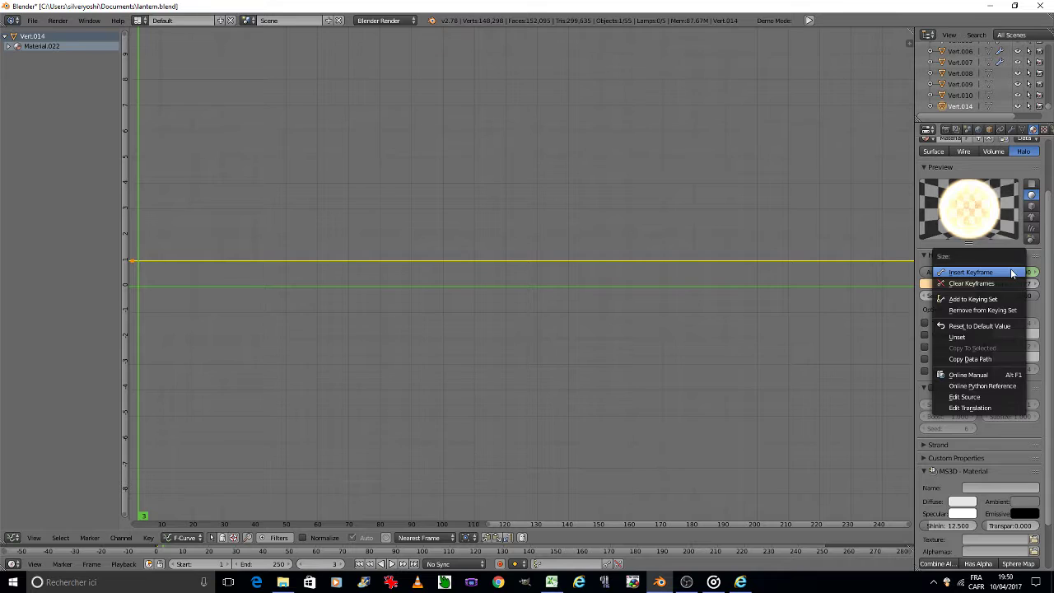
left_click(1010, 273)
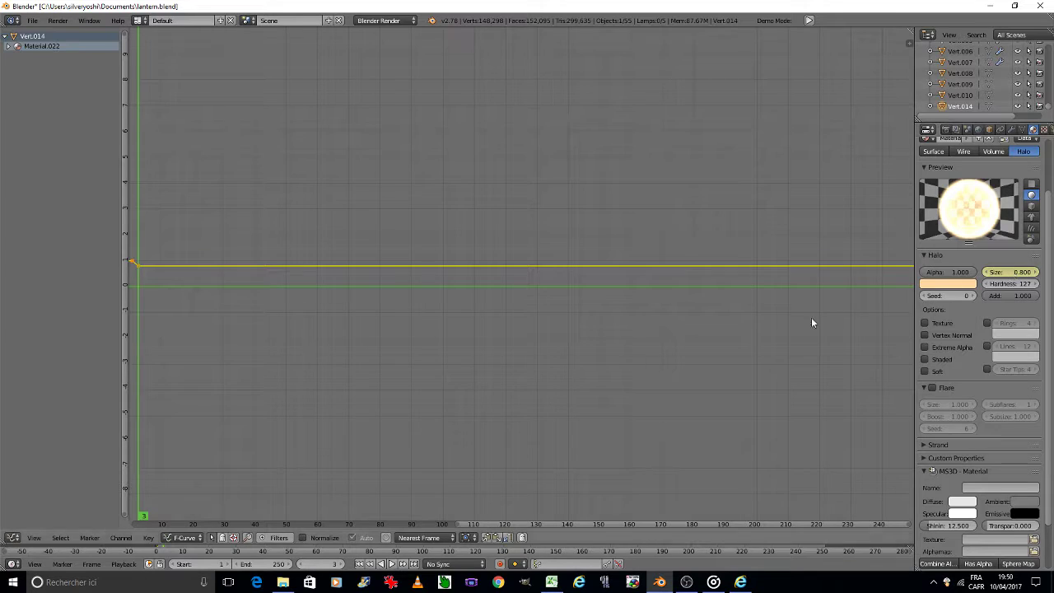
Keyframe halo Size back at 1.0 on frame 5.
left_click(341, 565)
left_click(341, 564)
left_click(1005, 272)
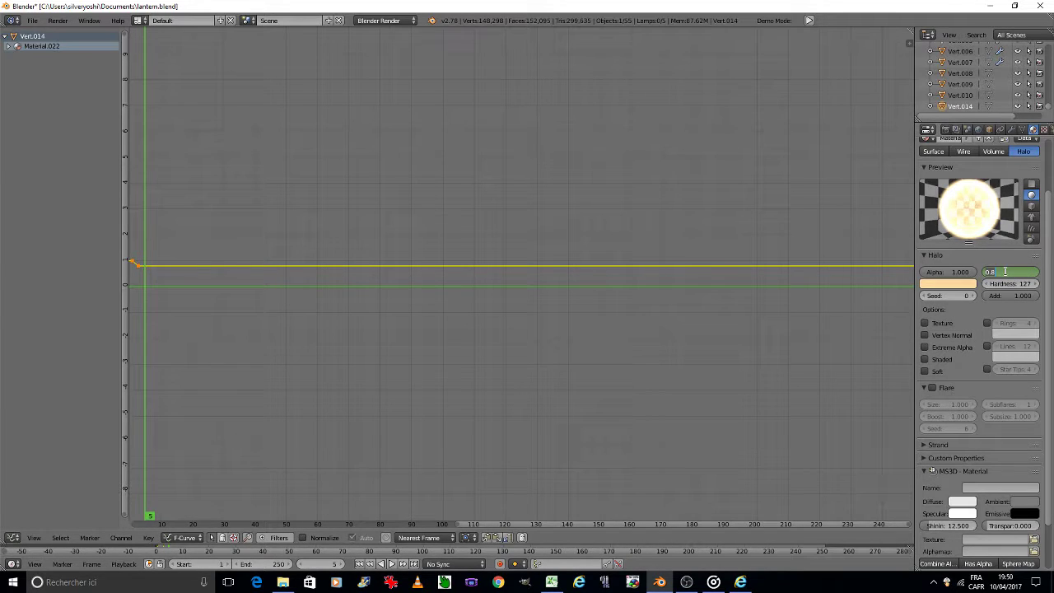
type("1")
key("Return")
right_click(1008, 273)
left_click(1010, 275)
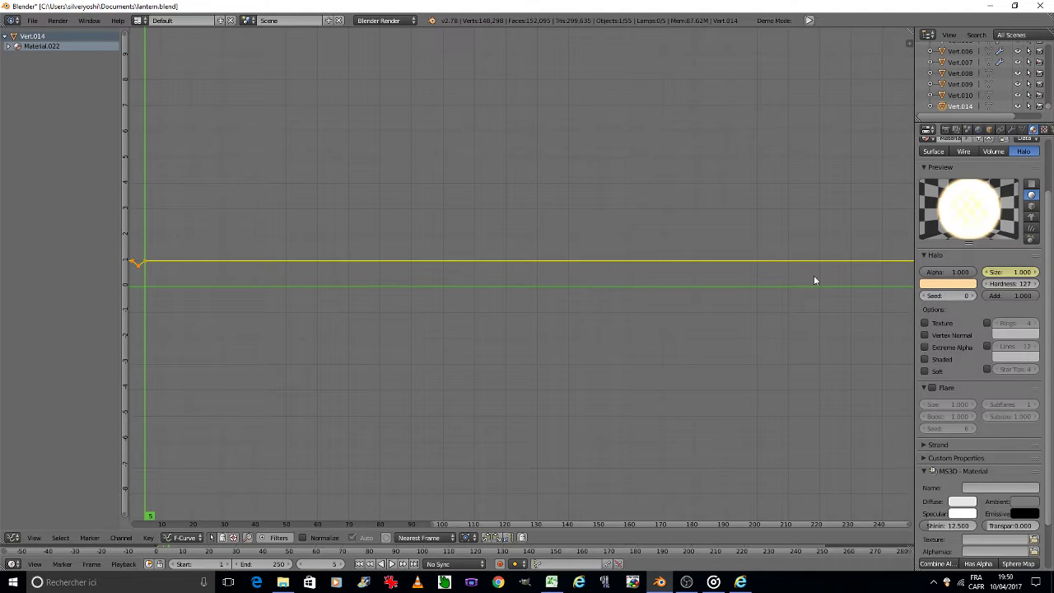
Make the halo Size curve's extrapolation cyclic, then select the Point lamp.
left_click(13, 537)
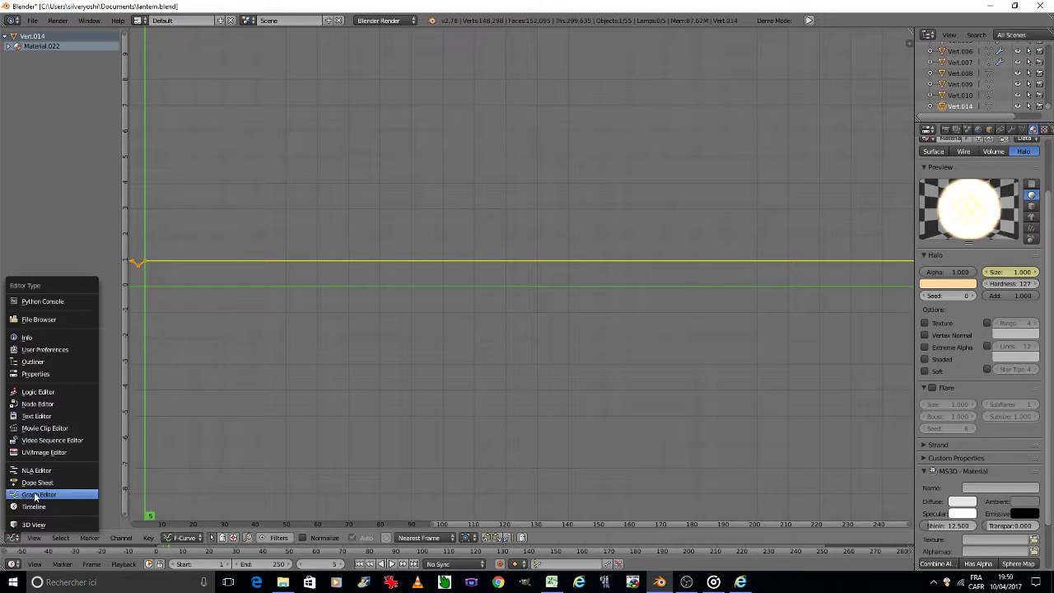
left_click(120, 539)
mouse_move(151, 433)
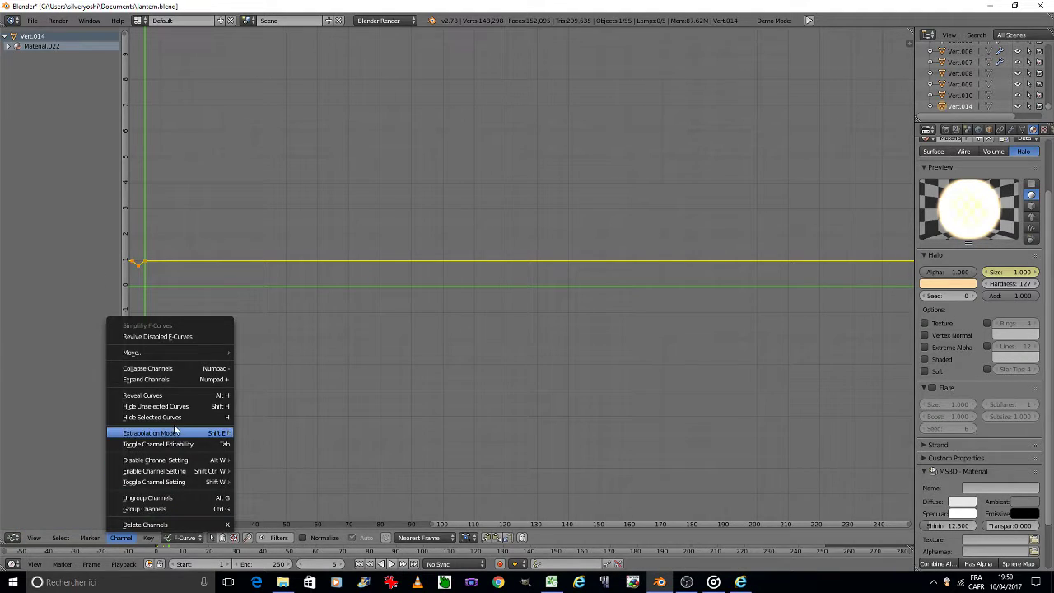
left_click(282, 458)
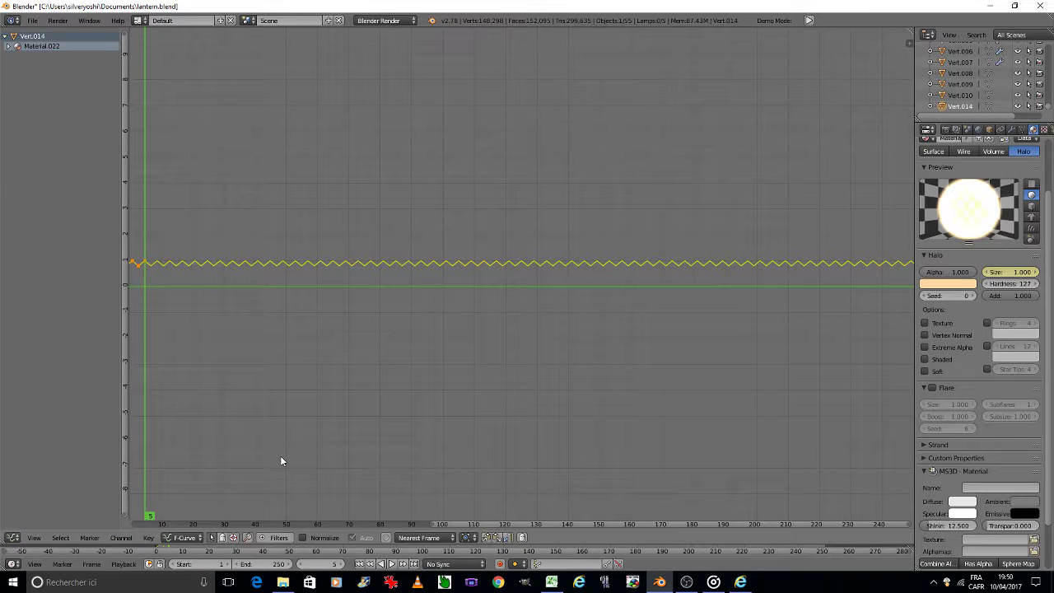
scroll(989, 97, "up", 3)
scroll(984, 95, "up", 3)
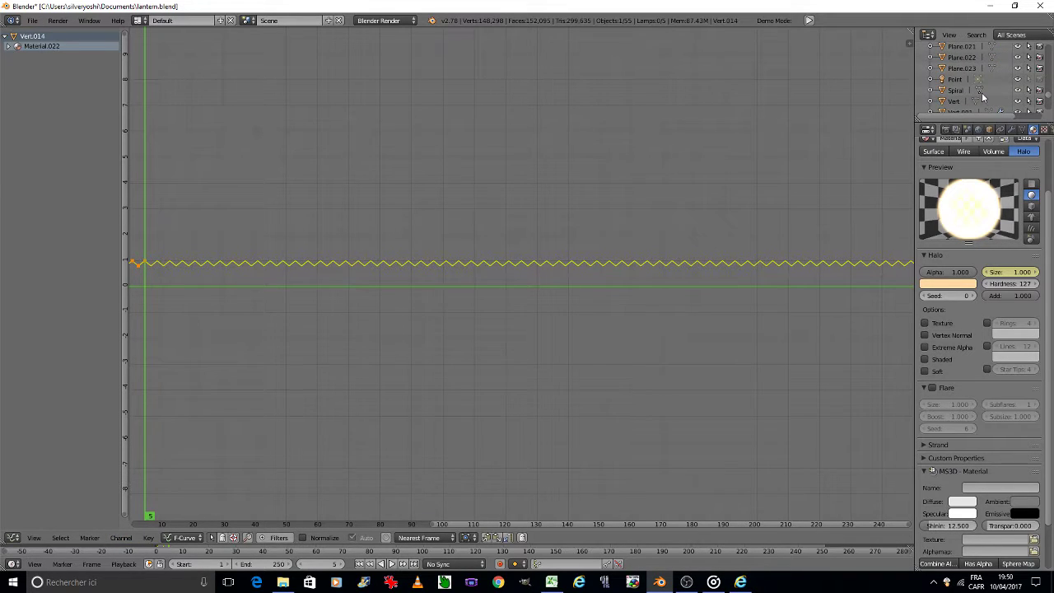
left_click(955, 79)
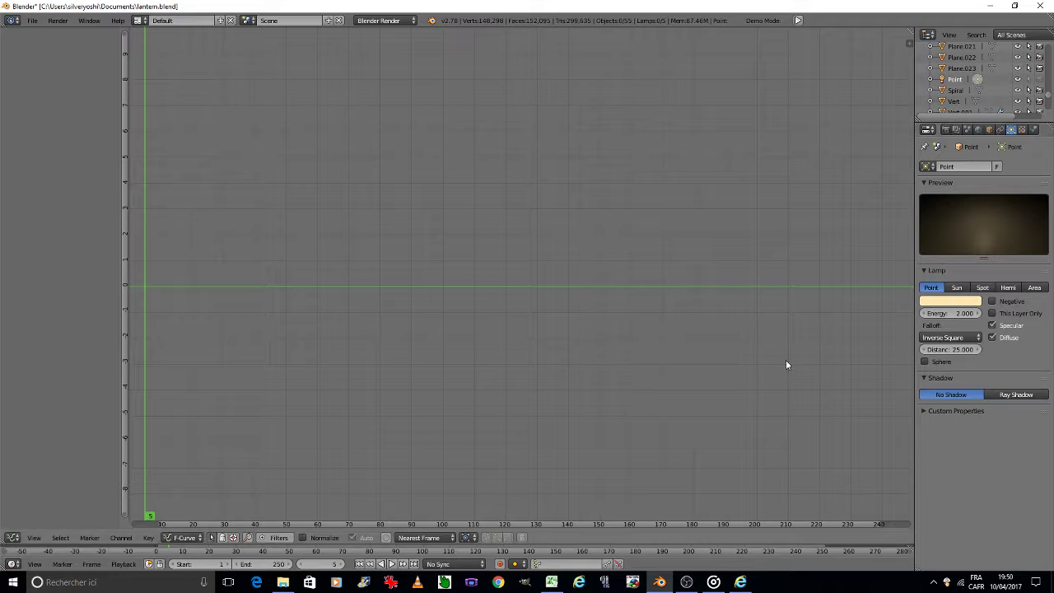
Keyframe lamp Energy 2.0 at frame 5 and 1.3 at frame 3.
right_click(951, 314)
left_click(951, 313)
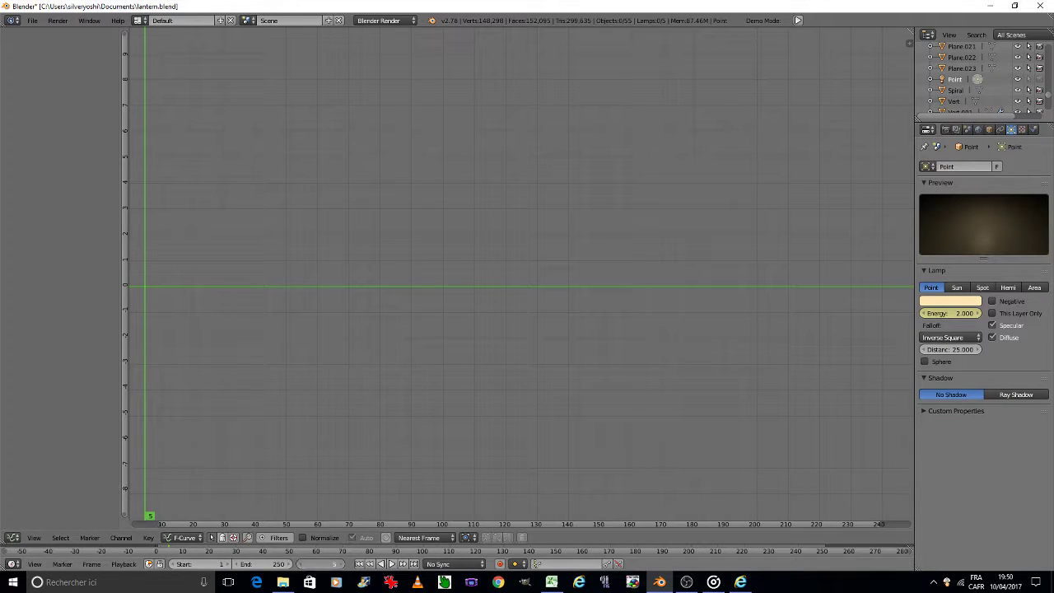
left_click(310, 564)
left_click(310, 564)
left_click(949, 314)
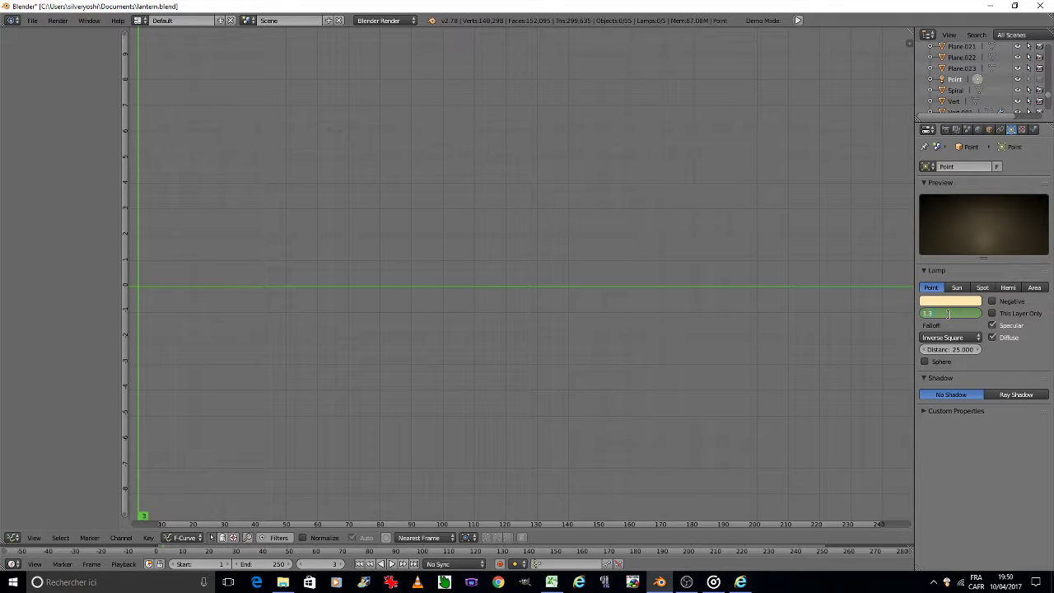
key("Return")
right_click(948, 313)
left_click(949, 313)
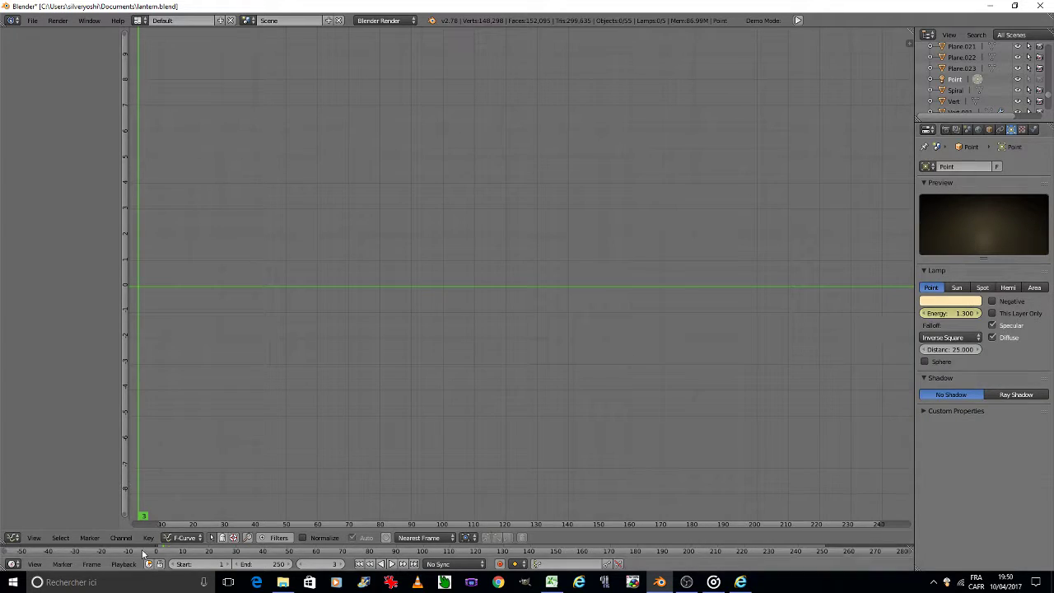
Keyframe lamp Energy 2.0 at frame 1 and save lantern.blend.
left_click(302, 564)
left_click(302, 564)
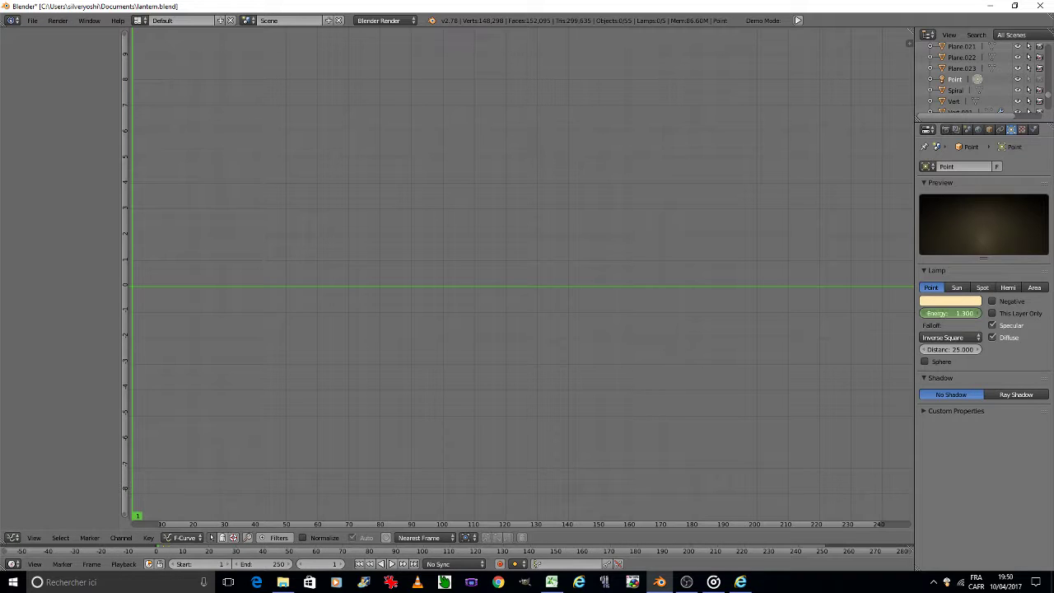
right_click(946, 312)
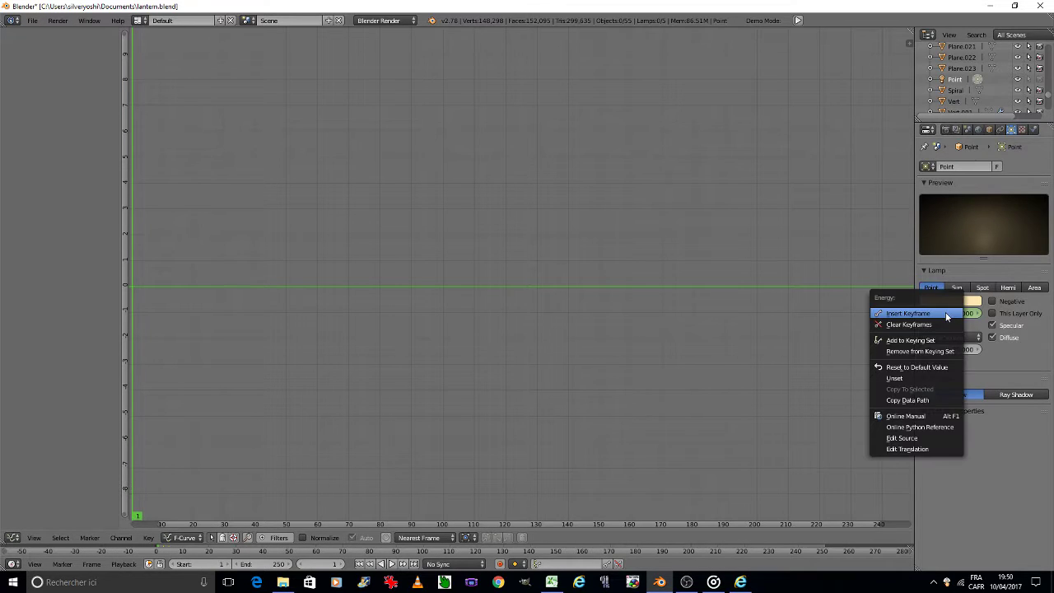
left_click(945, 312)
key("ctrl+s")
left_click(654, 319)
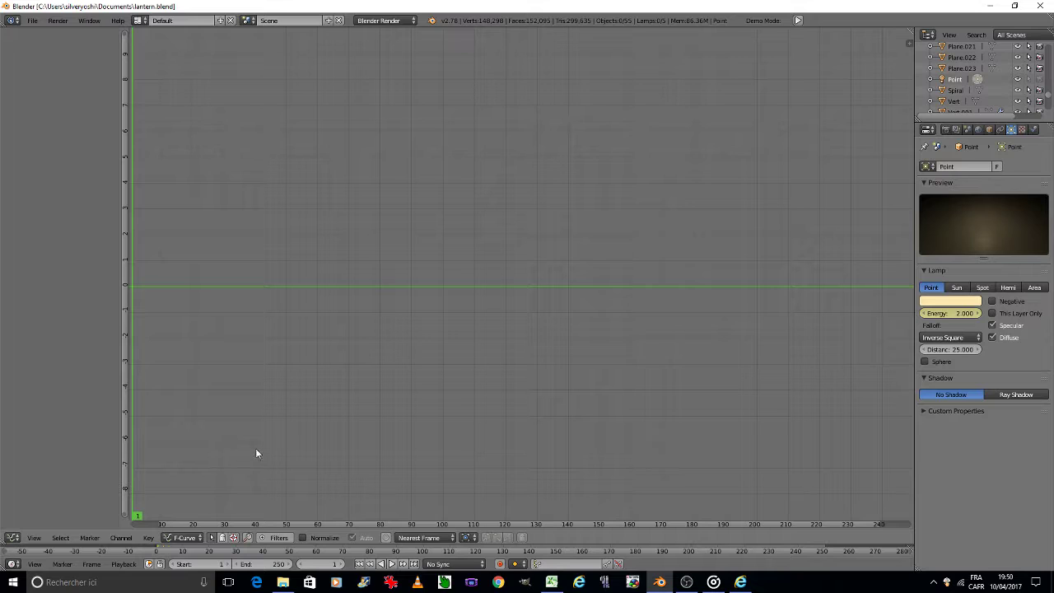
Expand the Point lamp's channel and make its Energy curve cyclic.
left_click(121, 537)
left_click(956, 80)
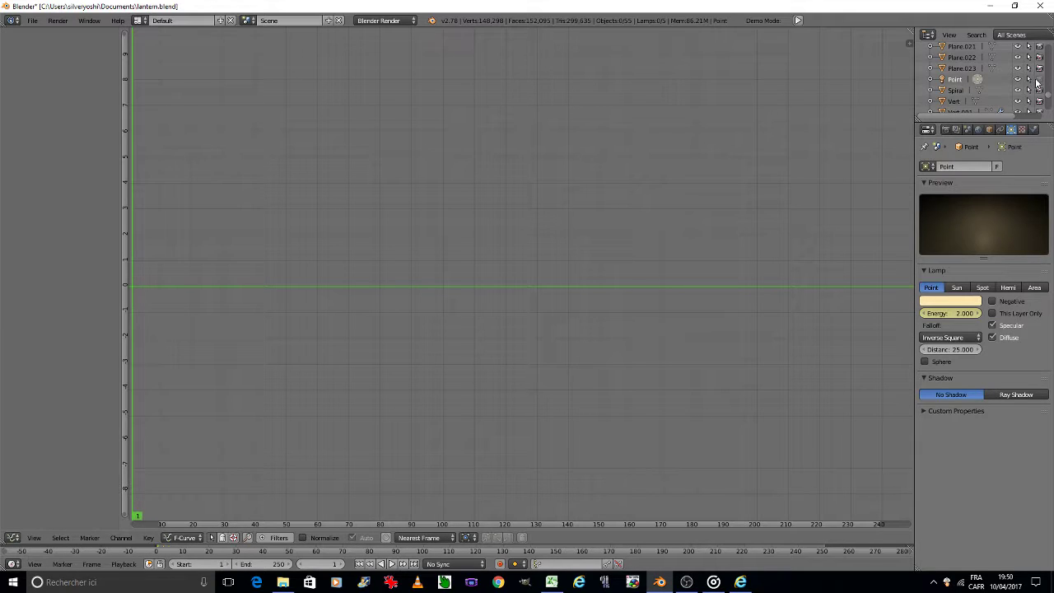
left_click(963, 80)
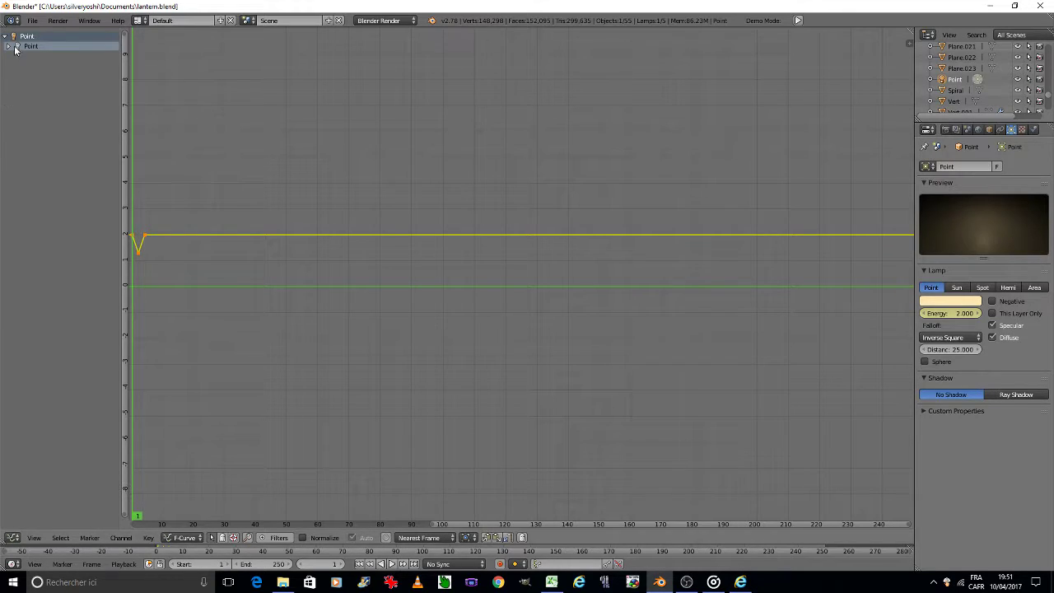
left_click(9, 47)
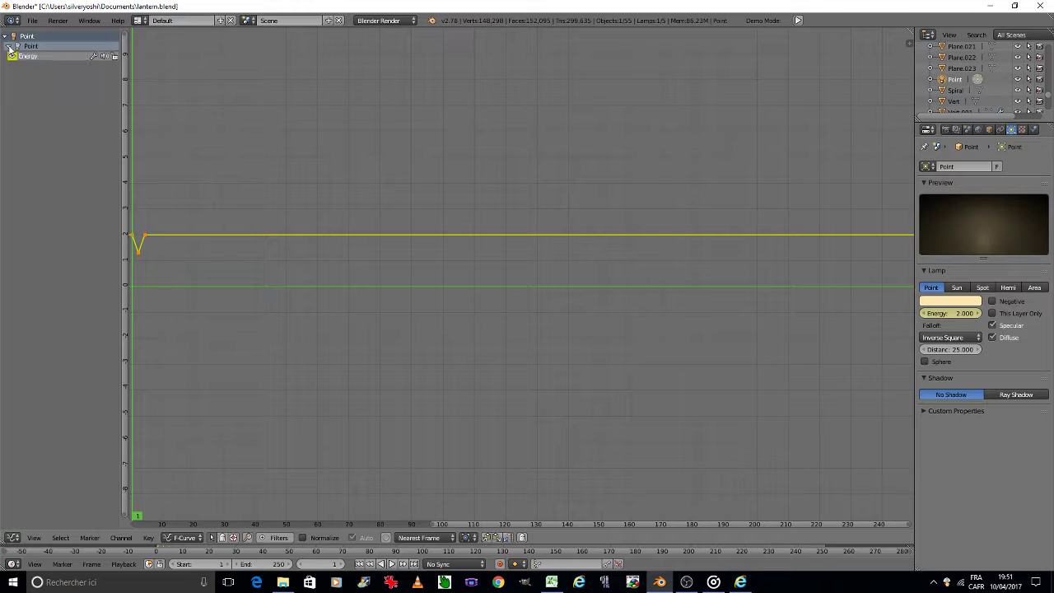
left_click(120, 539)
left_click(280, 456)
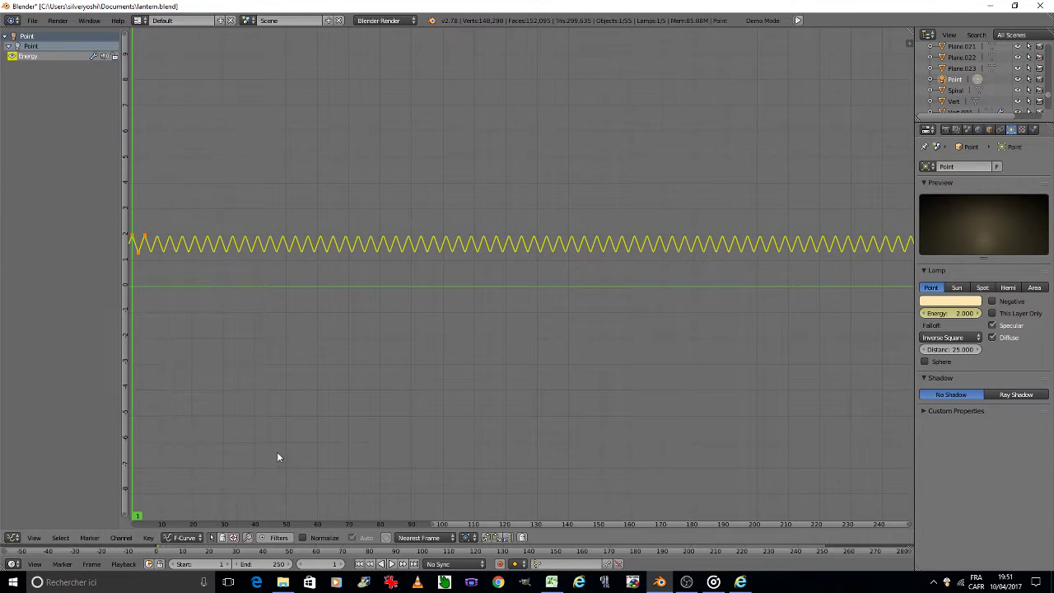
Save lantern.blend and switch the main area back to the 3D View.
key("ctrl+s")
left_click(273, 448)
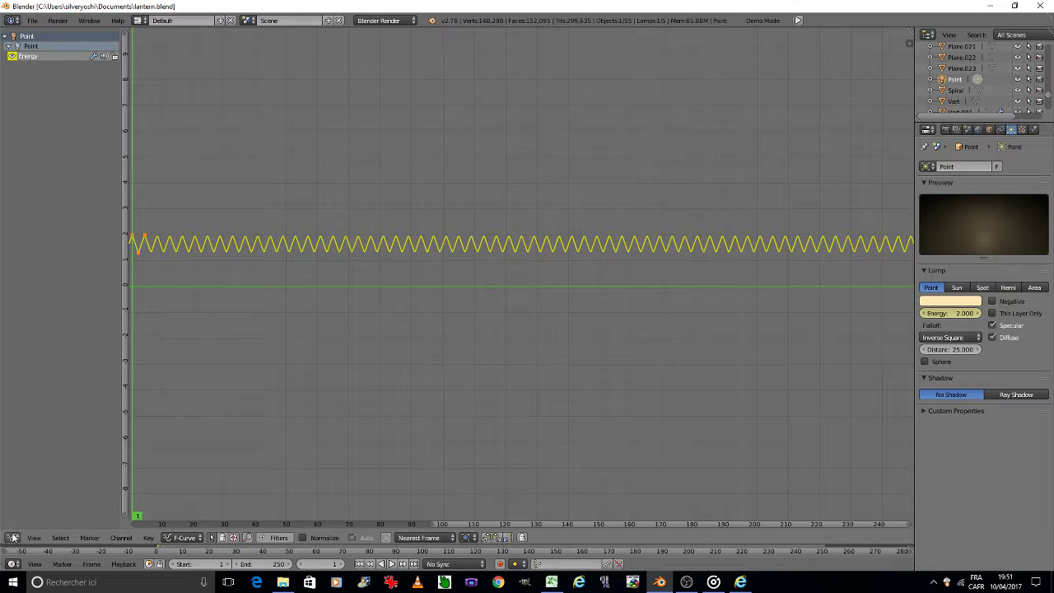
left_click(13, 537)
left_click(33, 534)
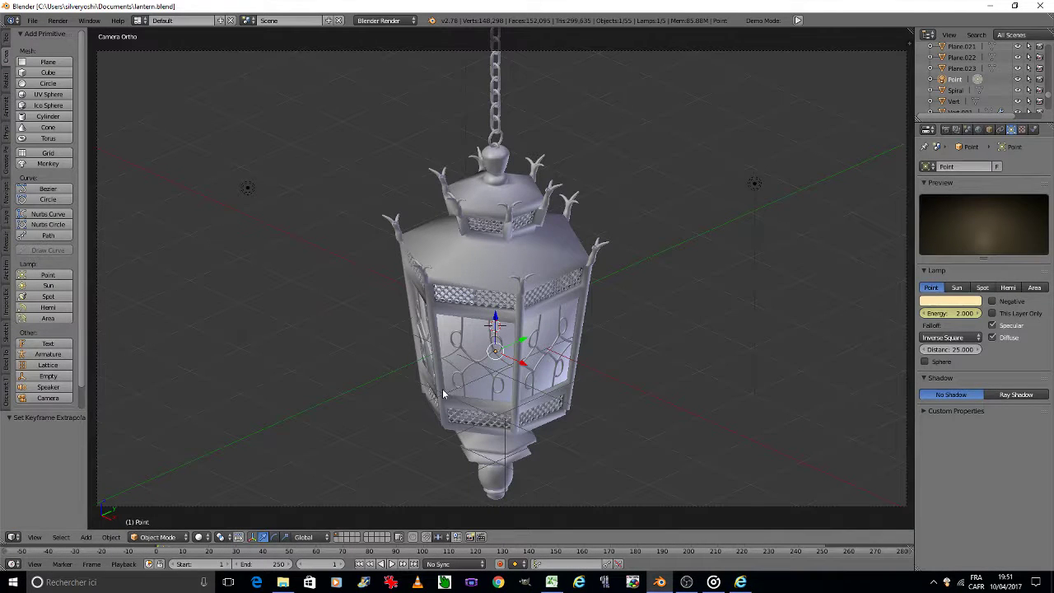